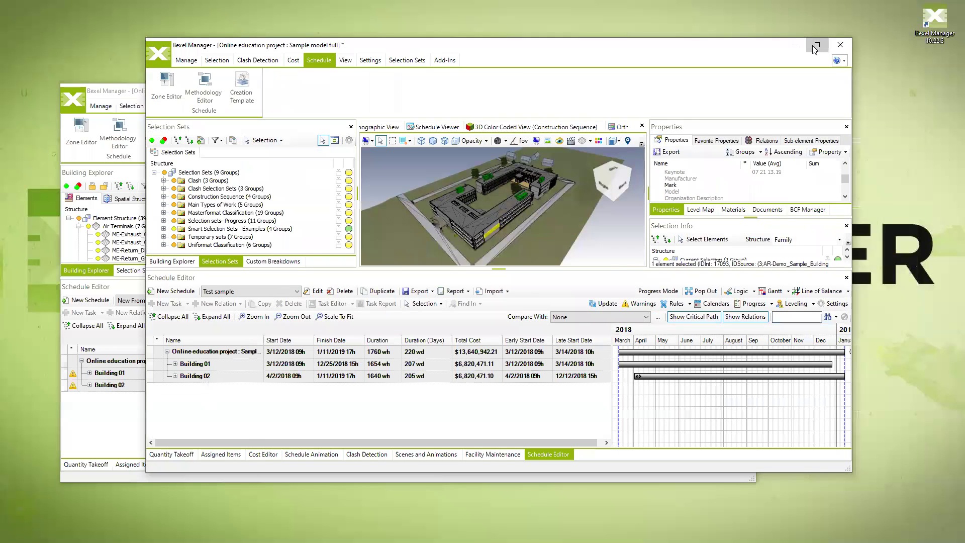
Step: Maximize Bexel Manager and orbit the campus model to a higher oblique view
double_click(804, 46)
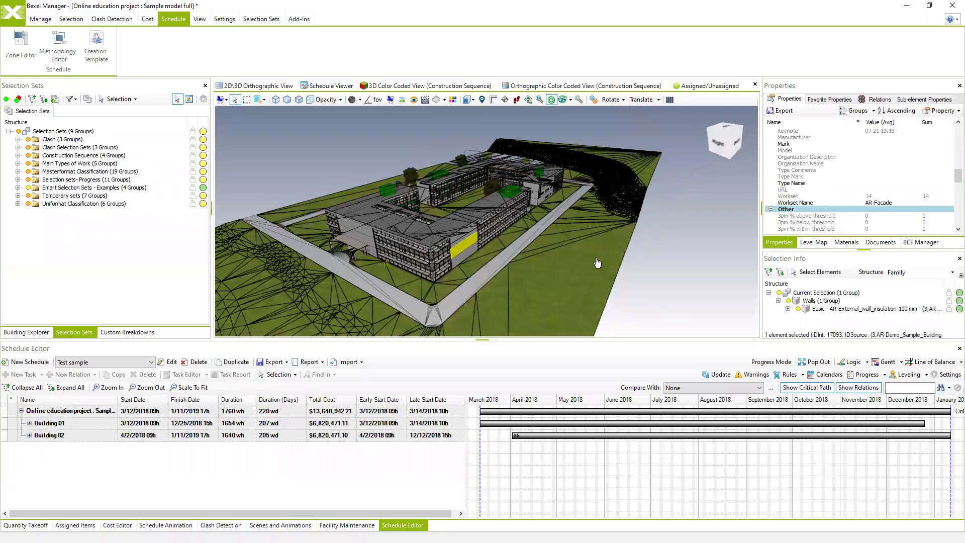
left_click_drag(552, 254, 471, 189)
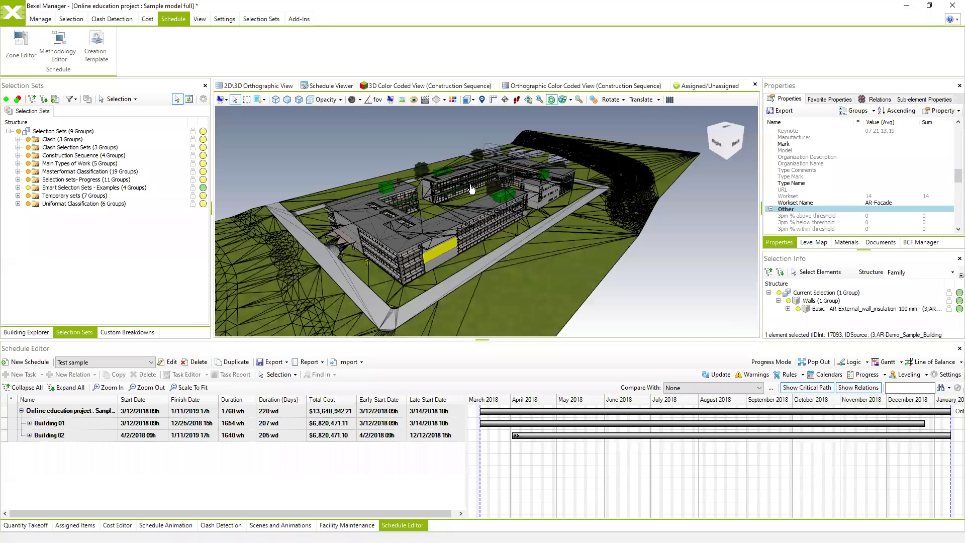
left_click_drag(554, 250, 467, 331)
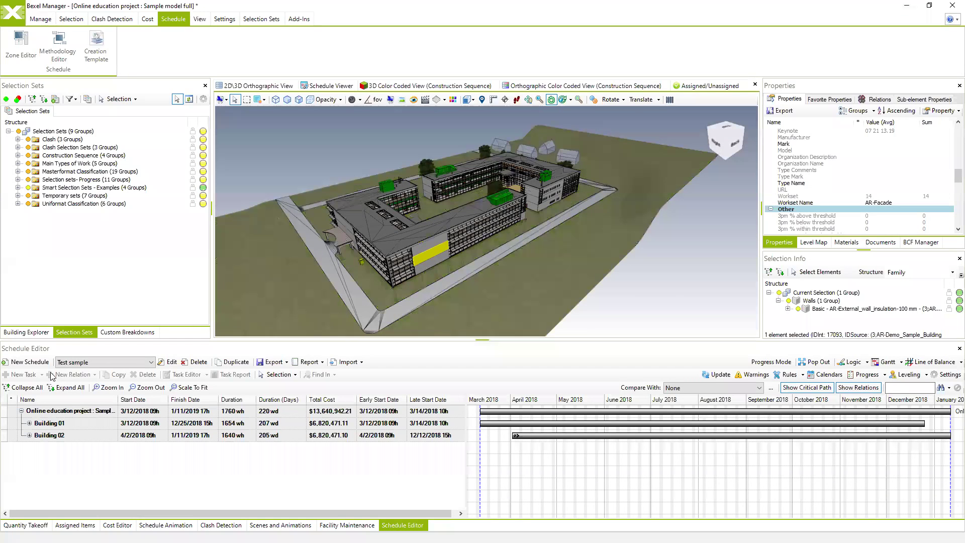
Step: Add a new schedule named 'New scedule' to the project
left_click(30, 363)
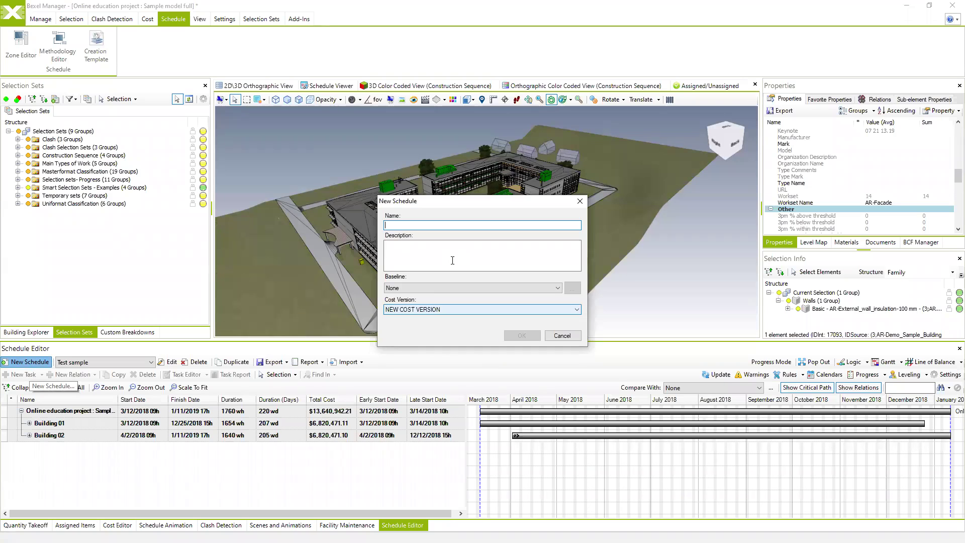
type("New scedule")
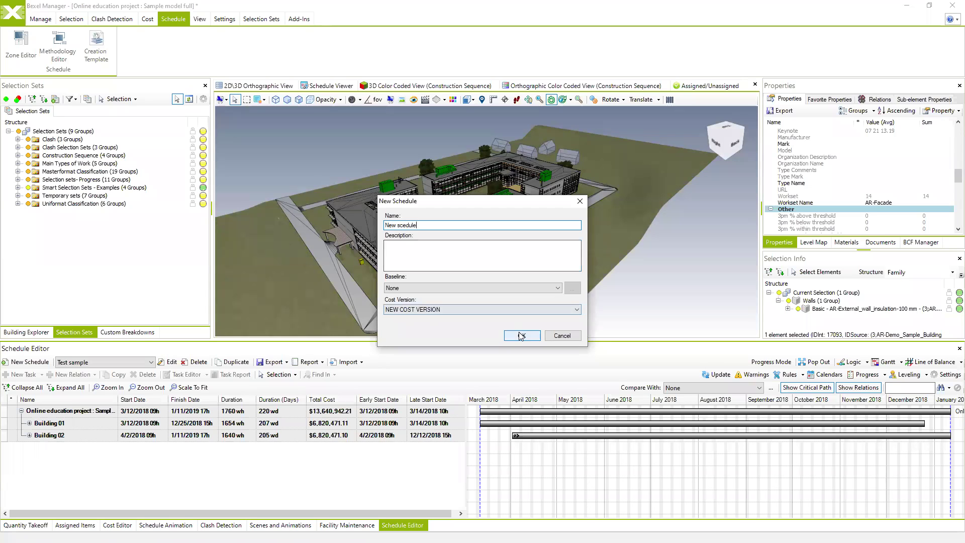
left_click(522, 336)
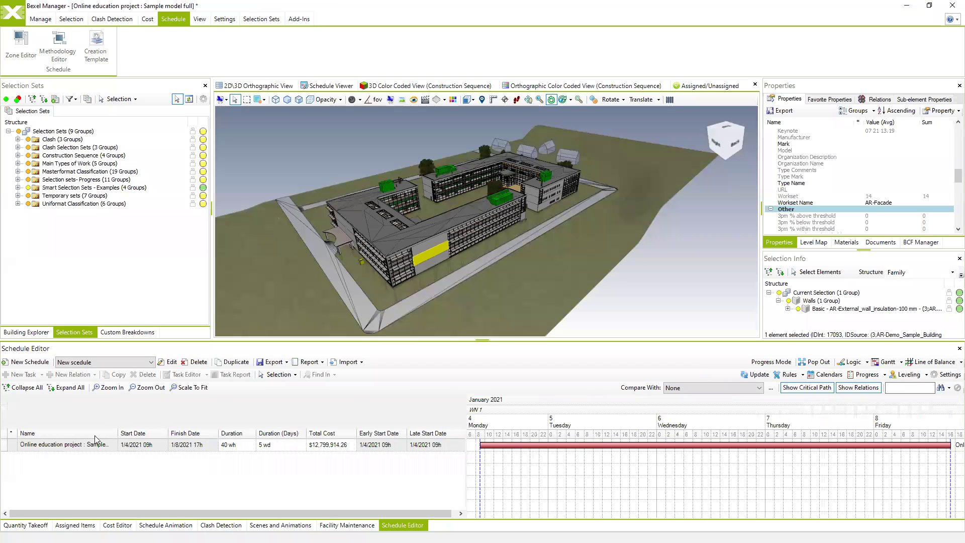
Step: Generate the project's tasks with the Creation Wizard using the 'Demo building - schedule' template
right_click(86, 445)
mouse_move(144, 440)
left_click(216, 424)
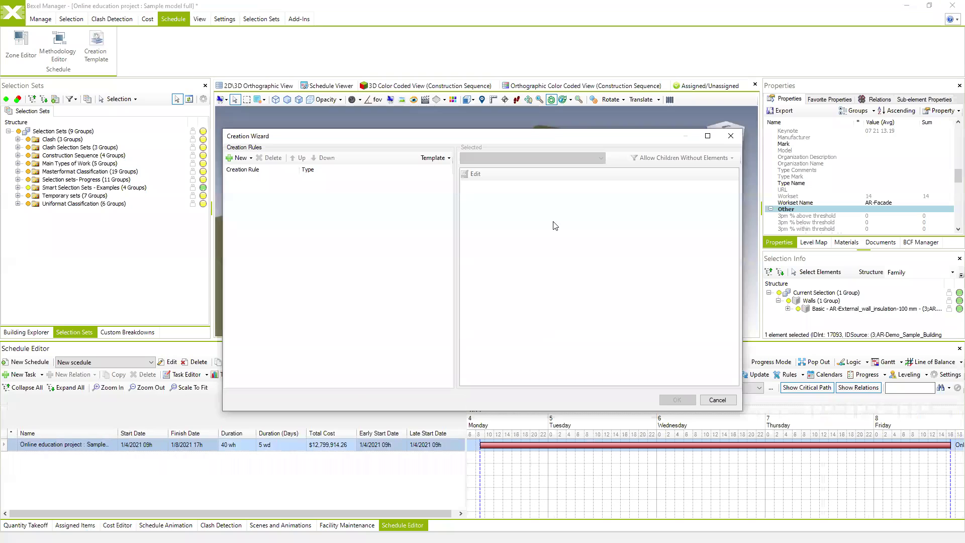
left_click(450, 158)
left_click(447, 182)
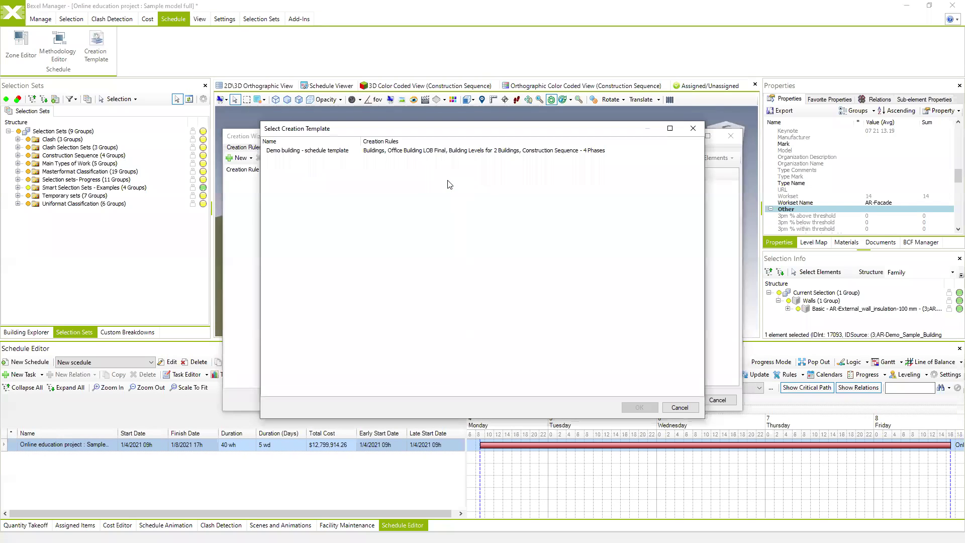
left_click(318, 152)
left_click(639, 407)
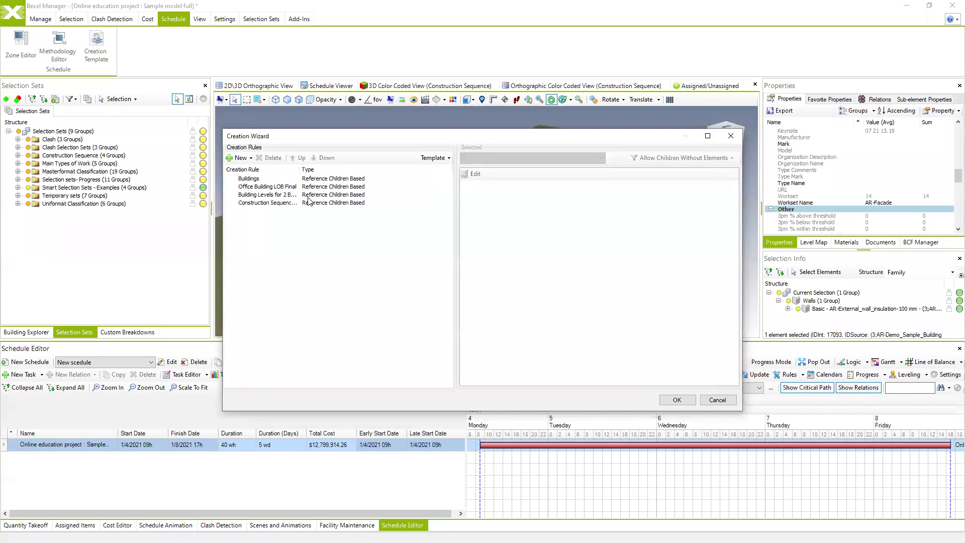
left_click(682, 402)
left_click(677, 401)
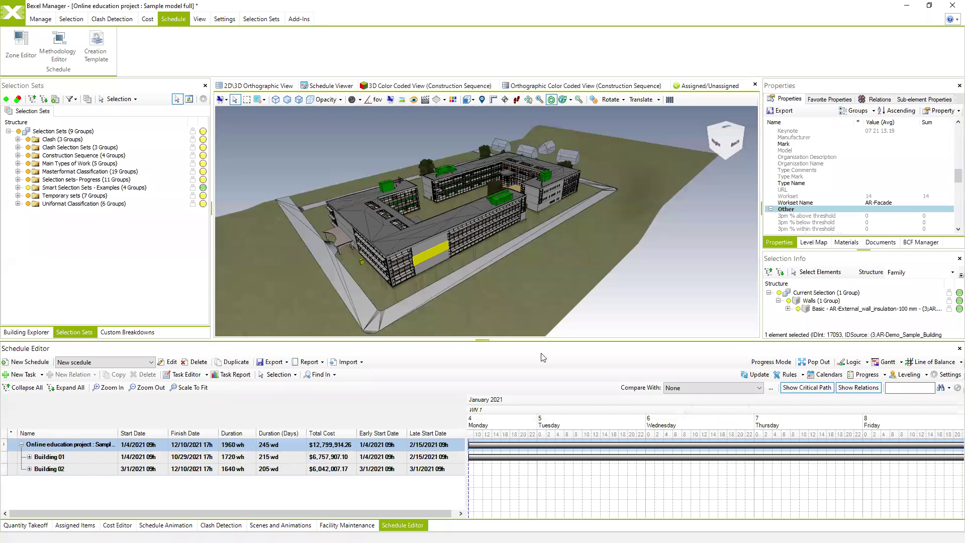
Step: Enlarge the schedule panel, fit the 2021 timeline, and pop the schedule out full-screen
left_click_drag(475, 341, 470, 312)
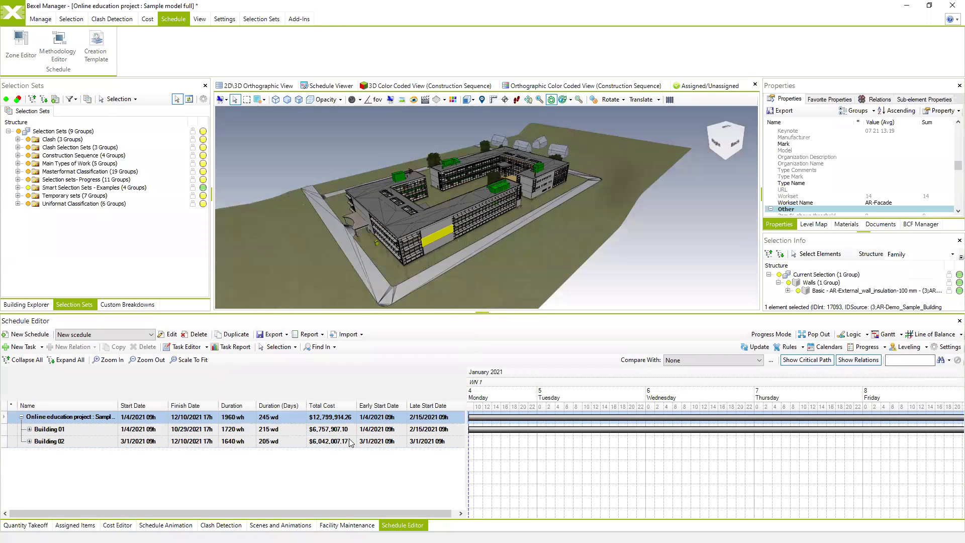
left_click(203, 359)
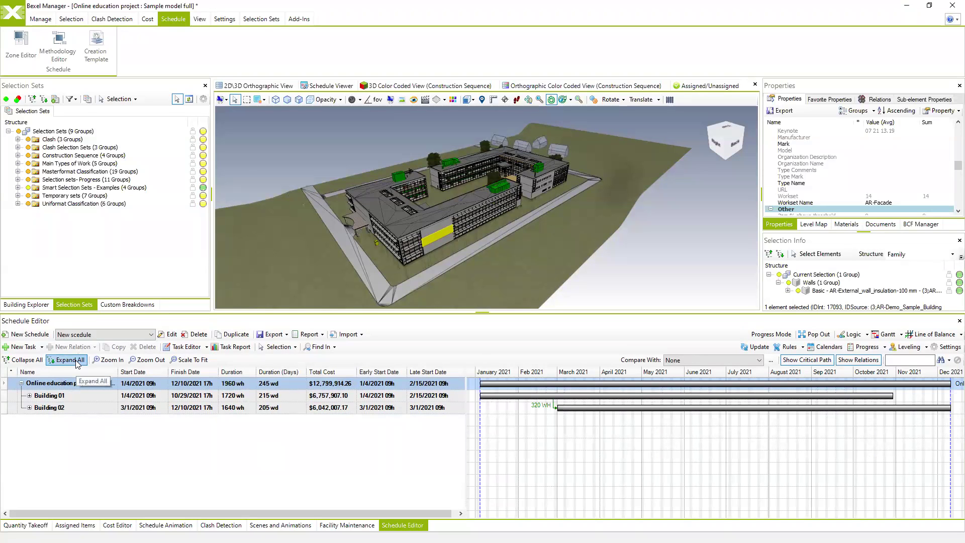
left_click(816, 335)
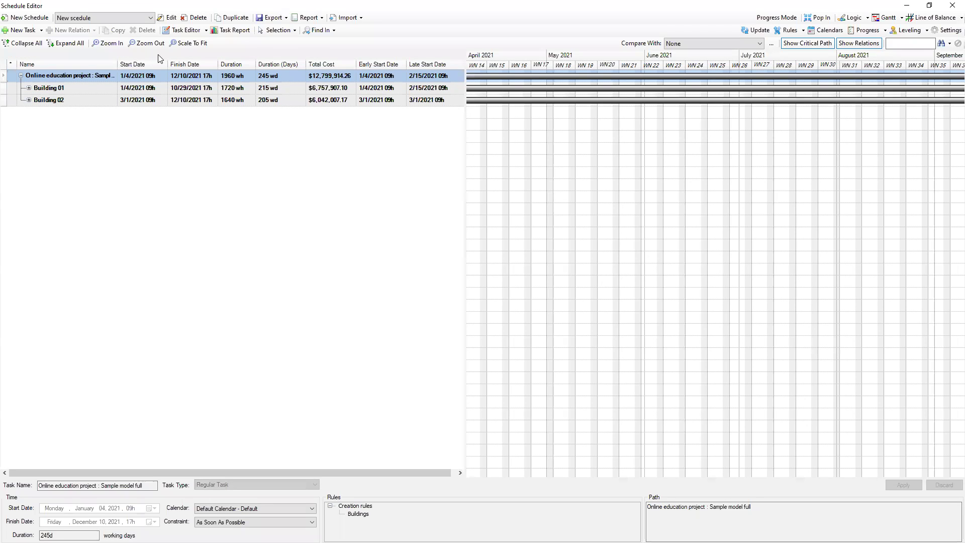
Step: Expand all tasks and browse the Site Preparation, Foundations and Water Piping phases
left_click(69, 44)
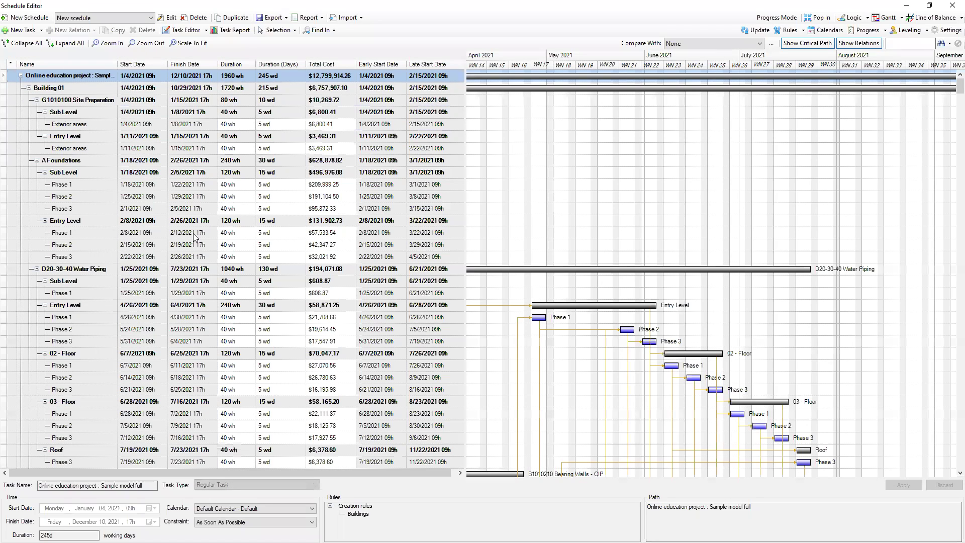
scroll(356, 246, "down", 1)
left_click_drag(590, 393, 684, 288)
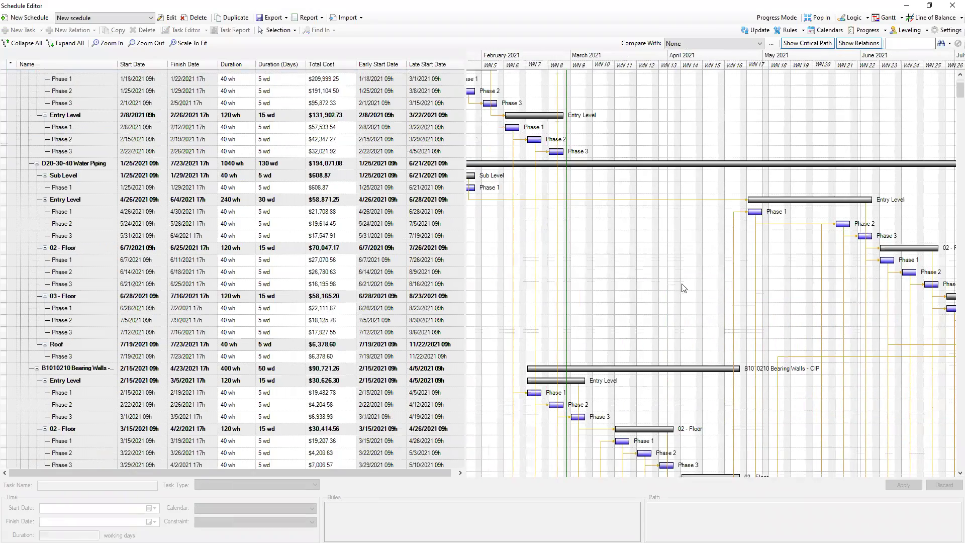
scroll(872, 222, "down", 2)
left_click_drag(956, 93, 952, 290)
scroll(952, 290, "down", 2, "ctrl")
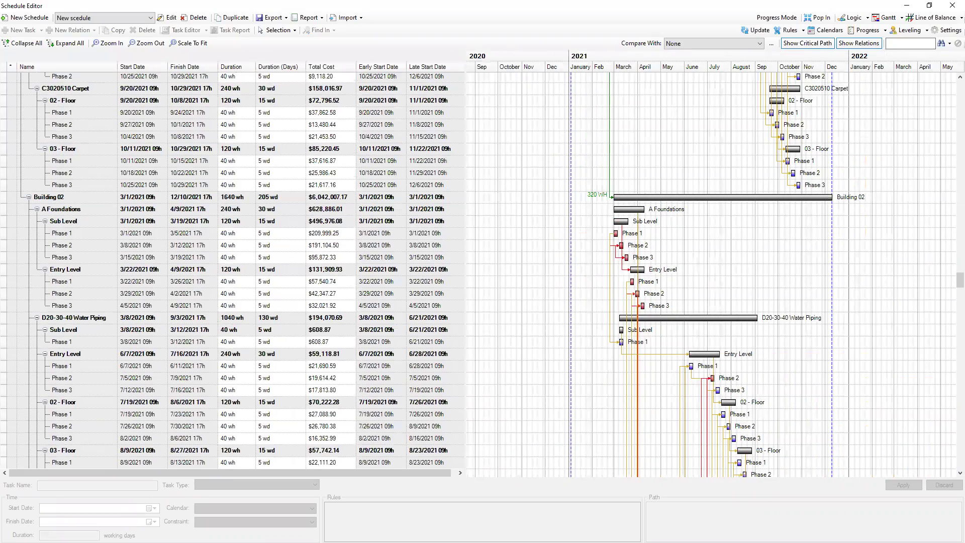
left_click_drag(953, 287, 952, 374)
scroll(940, 175, "up", 15)
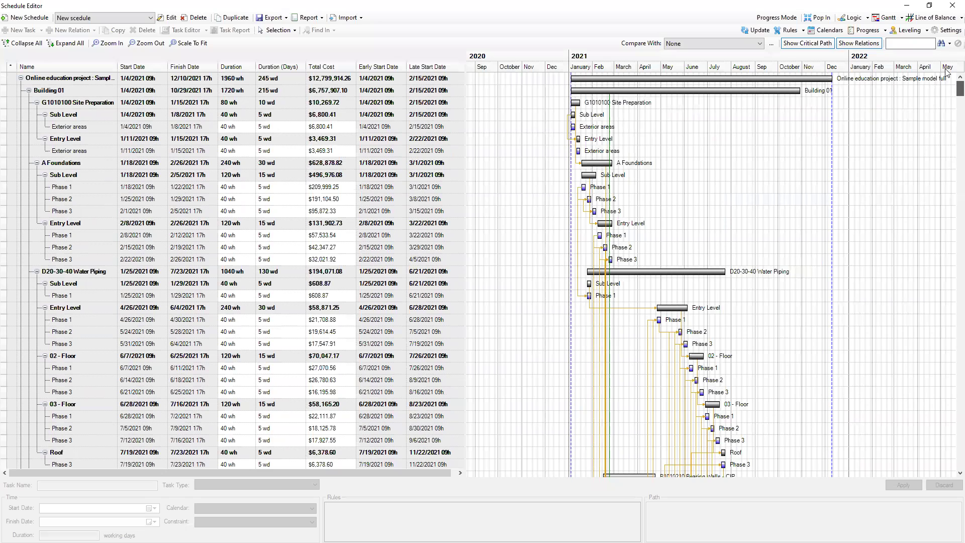
Step: Show the Line of Balance chart down to Level 3 and dock the Schedule Editor back
left_click(936, 18)
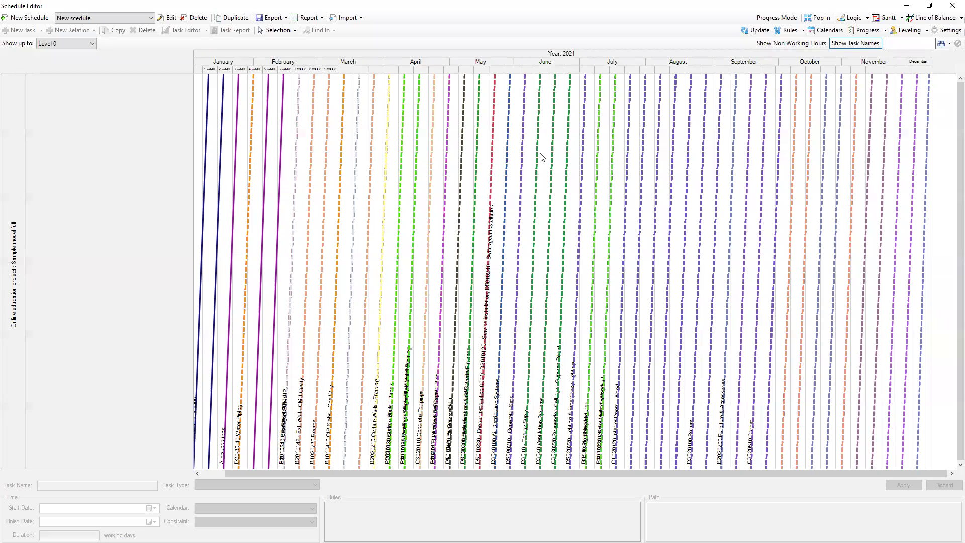
left_click(94, 44)
left_click(71, 78)
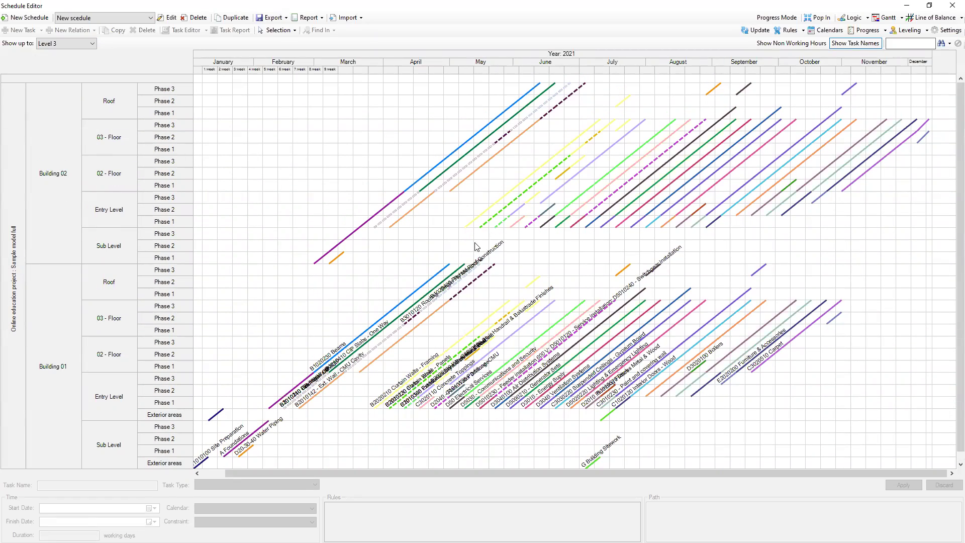
left_click(817, 18)
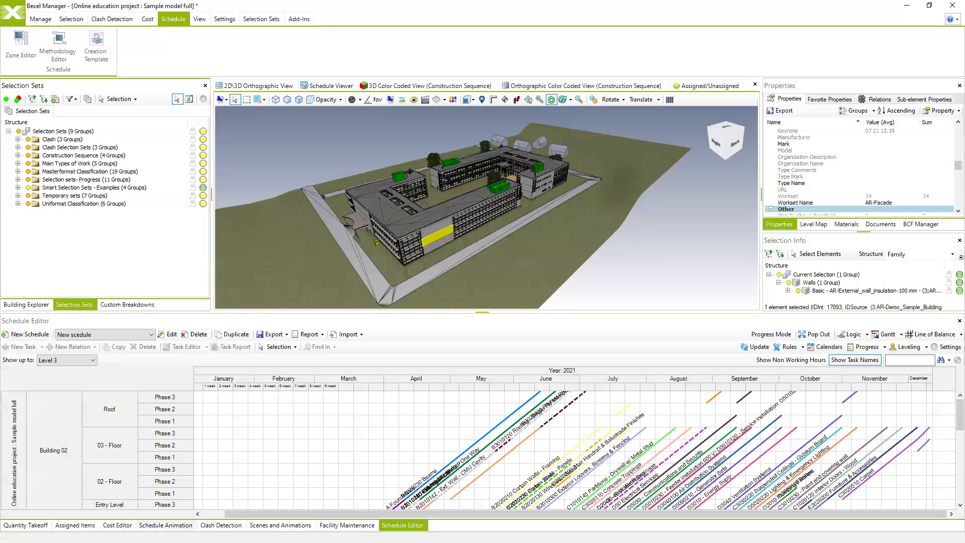
Step: Update the schedule animation, then play and pause the construction sequence
left_click(166, 525)
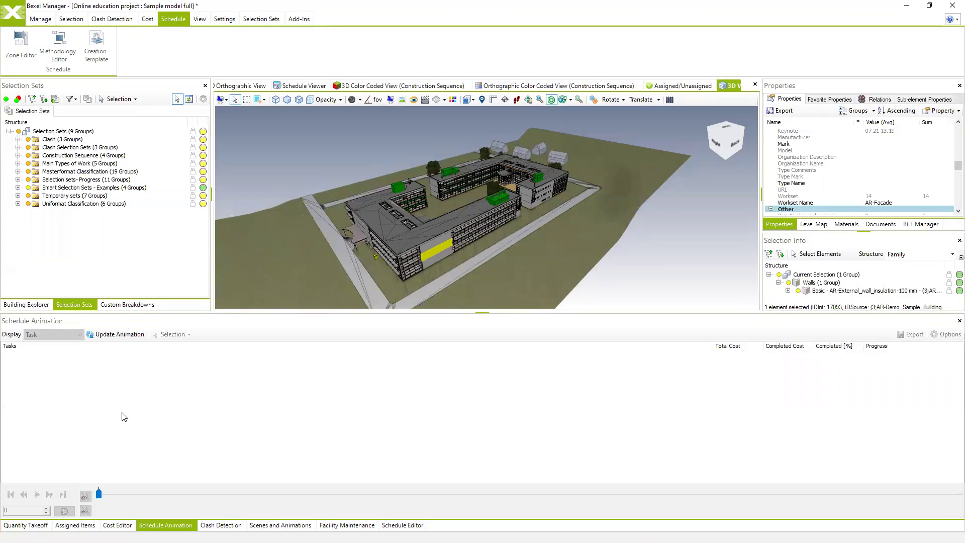
left_click(115, 336)
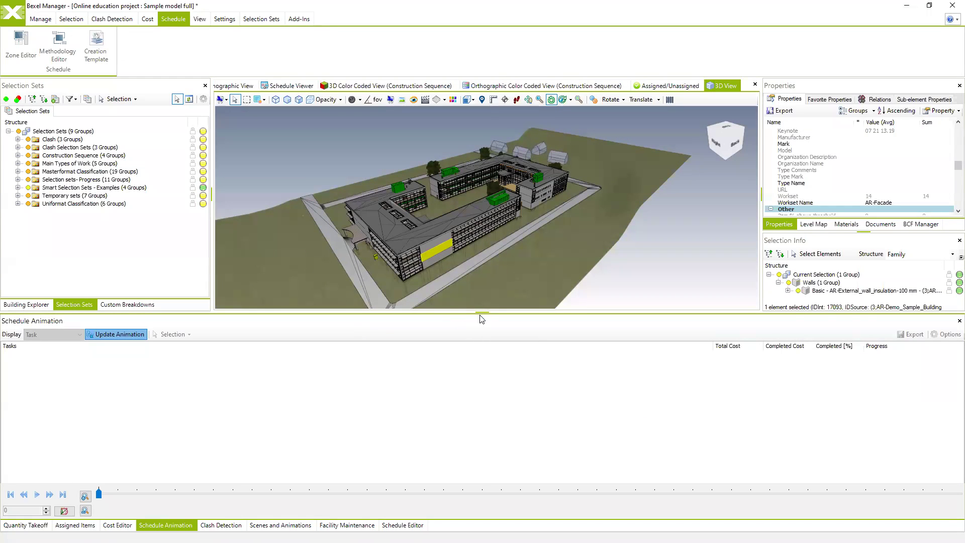
left_click_drag(469, 379, 469, 378)
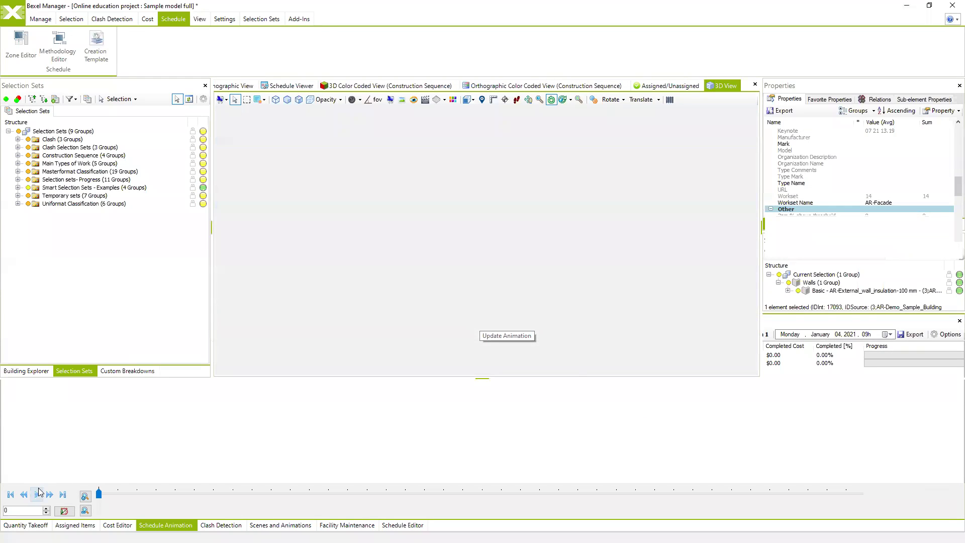
left_click(290, 84)
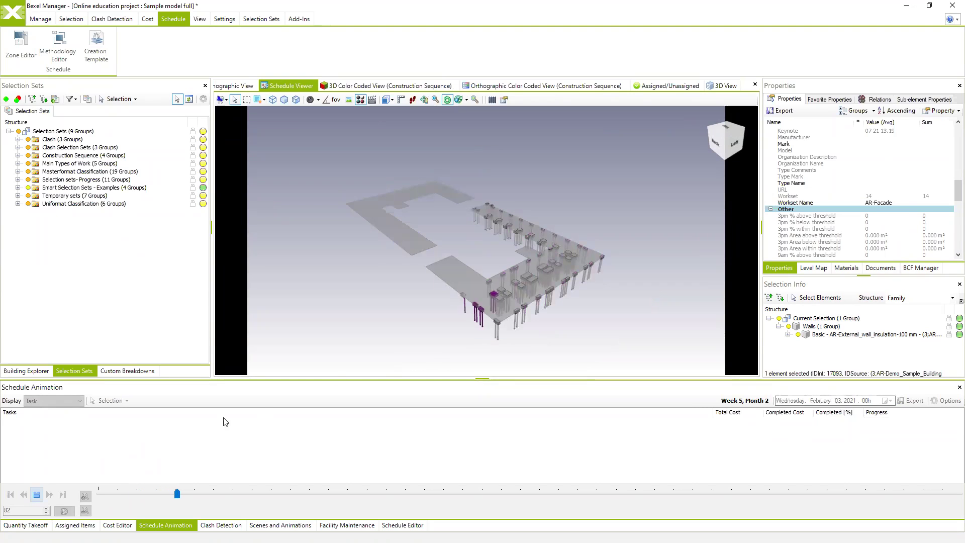
left_click(36, 495)
Step: Set Display to Animation and make Animation 02 the active camera animation
left_click(52, 401)
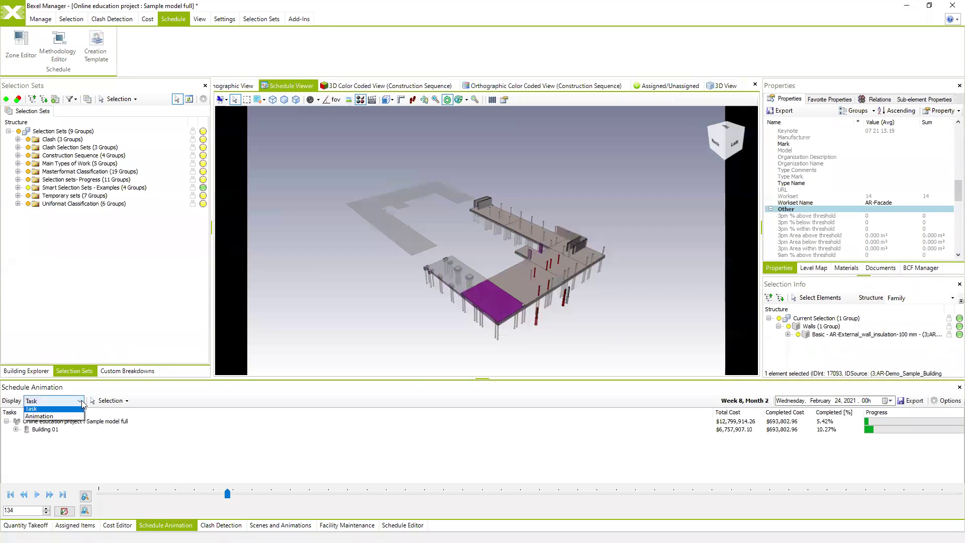
left_click(39, 419)
left_click(45, 437)
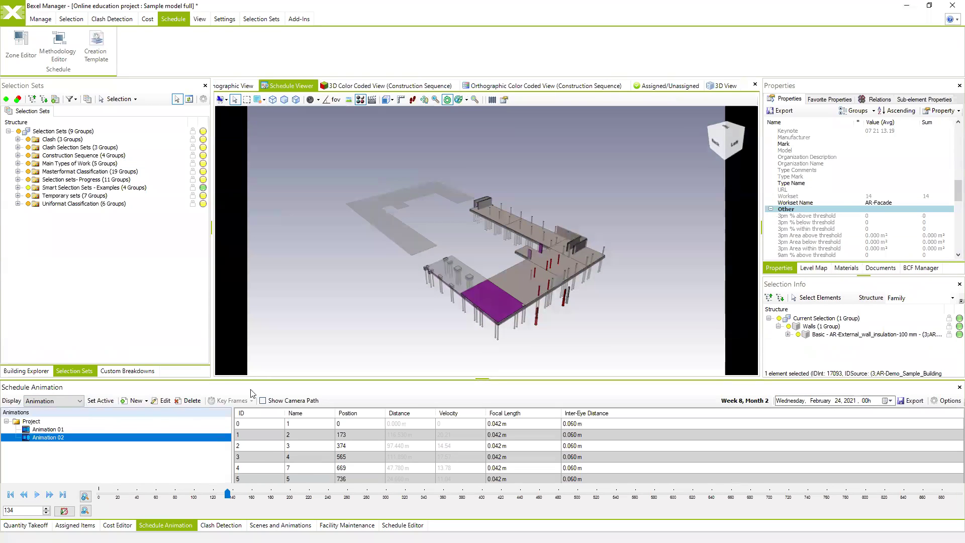
left_click(100, 401)
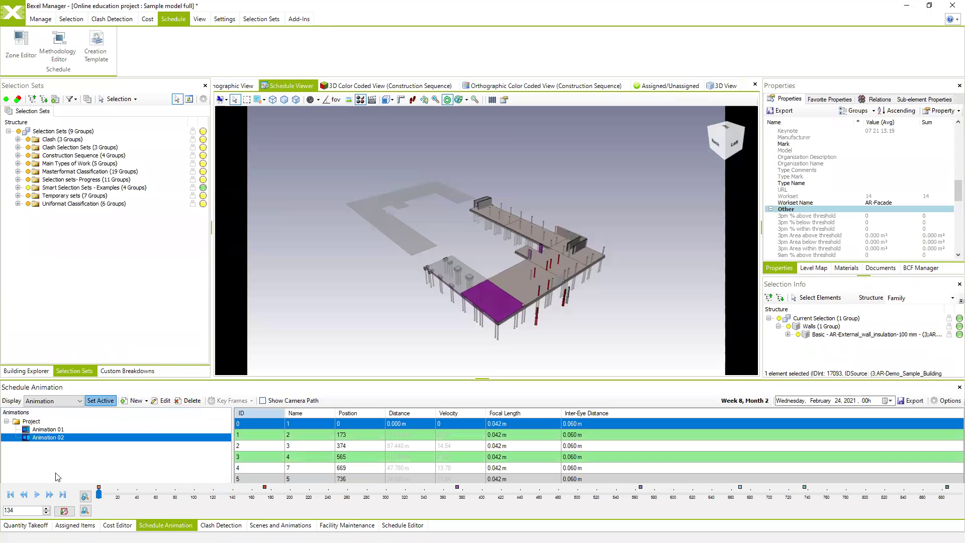
Step: Play and pause the animation, rotate closer to the building, then minimize the sample model window
key("space")
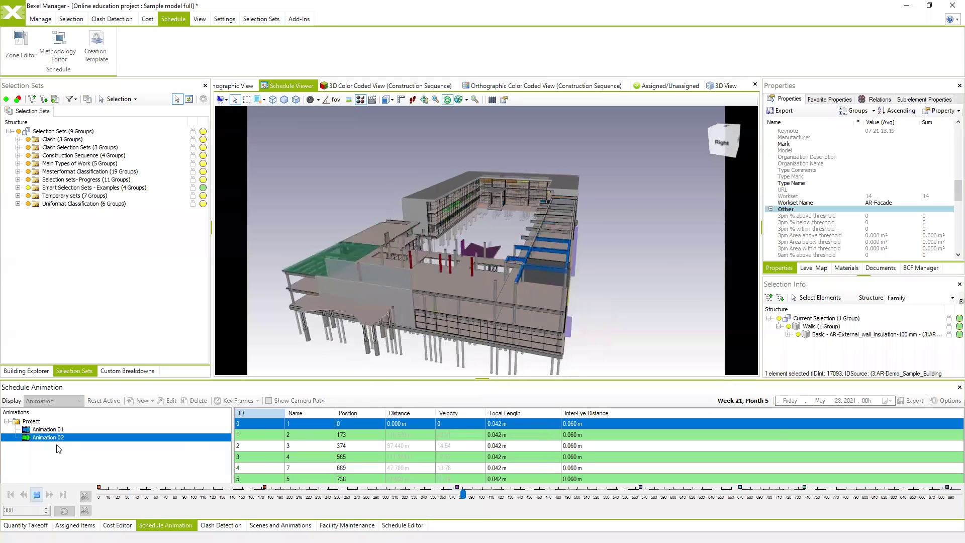
left_click(37, 495)
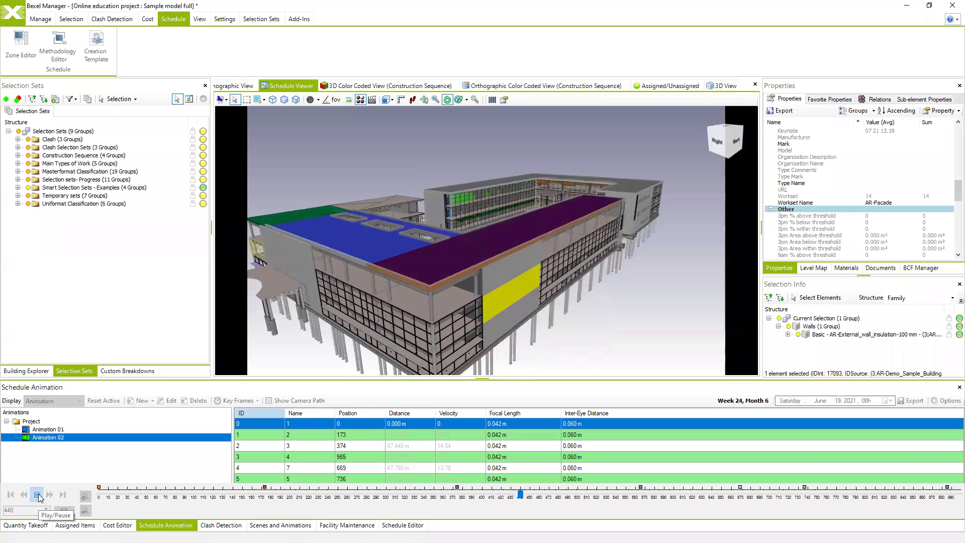
left_click_drag(513, 255, 525, 241)
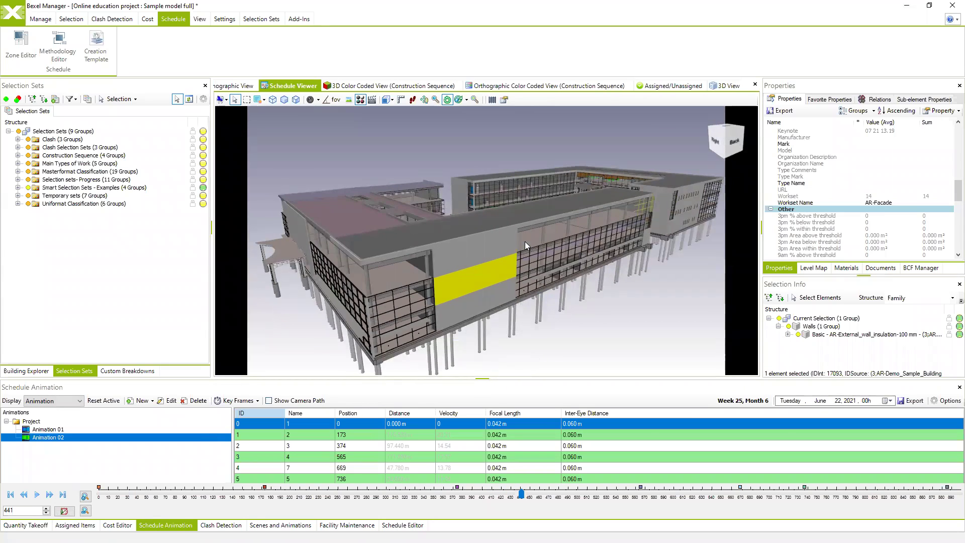
left_click(909, 6)
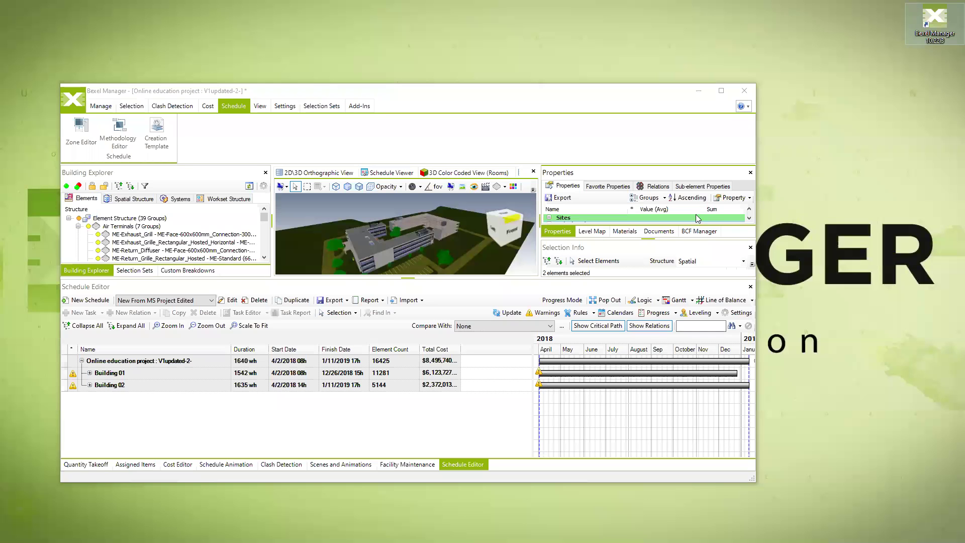
Step: Maximize the windowed V1updated-2- Bexel Manager instance
left_click(720, 94)
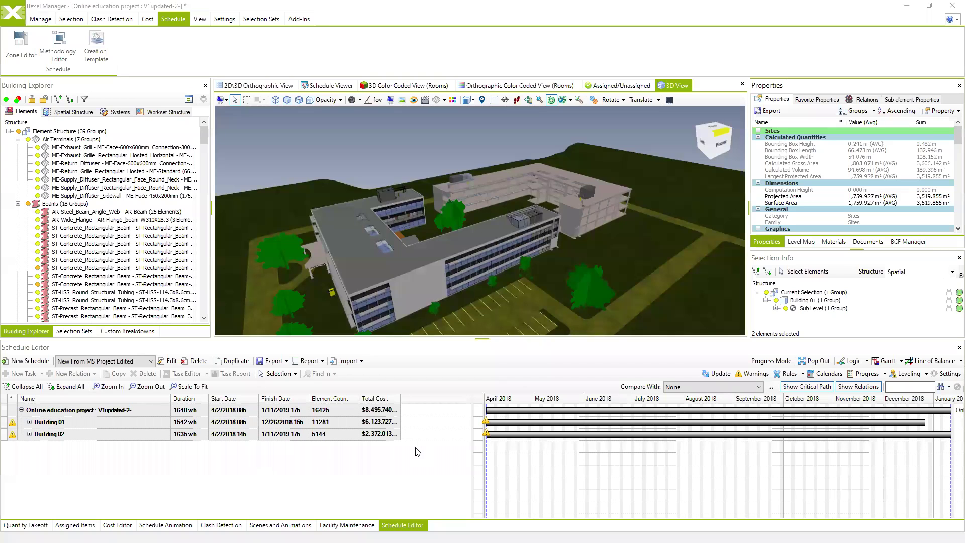
left_click(933, 361)
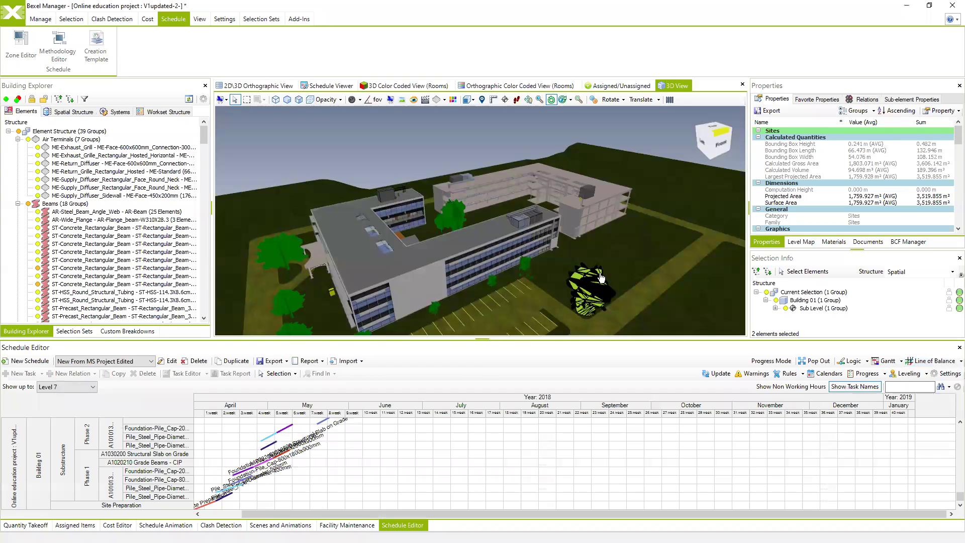
scroll(374, 495, "up", 3)
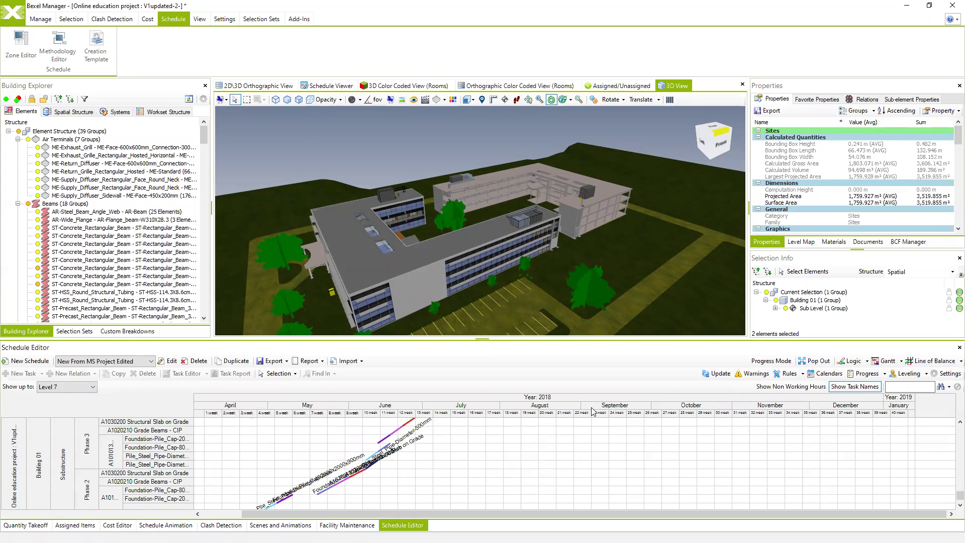
scroll(430, 472, "down", 5)
scroll(430, 471, "up", 5)
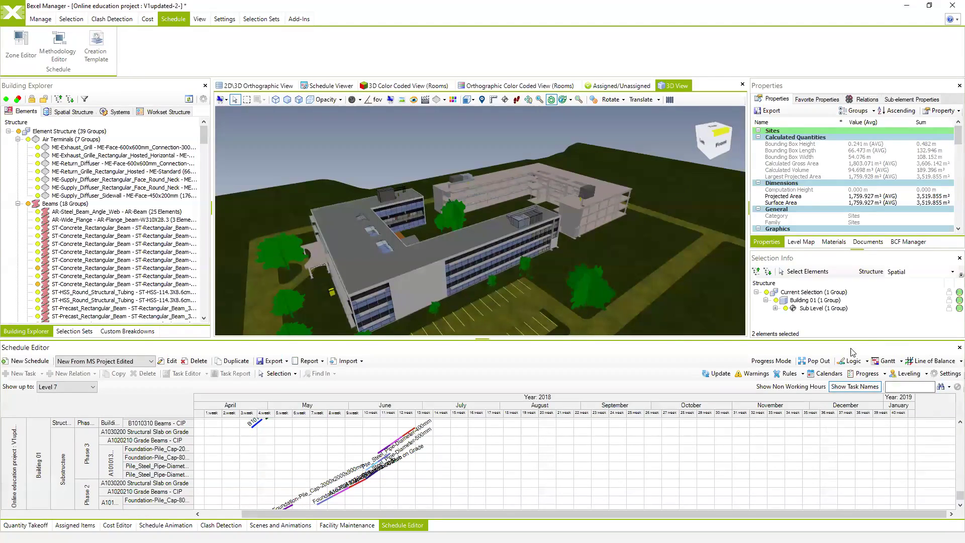
left_click(887, 361)
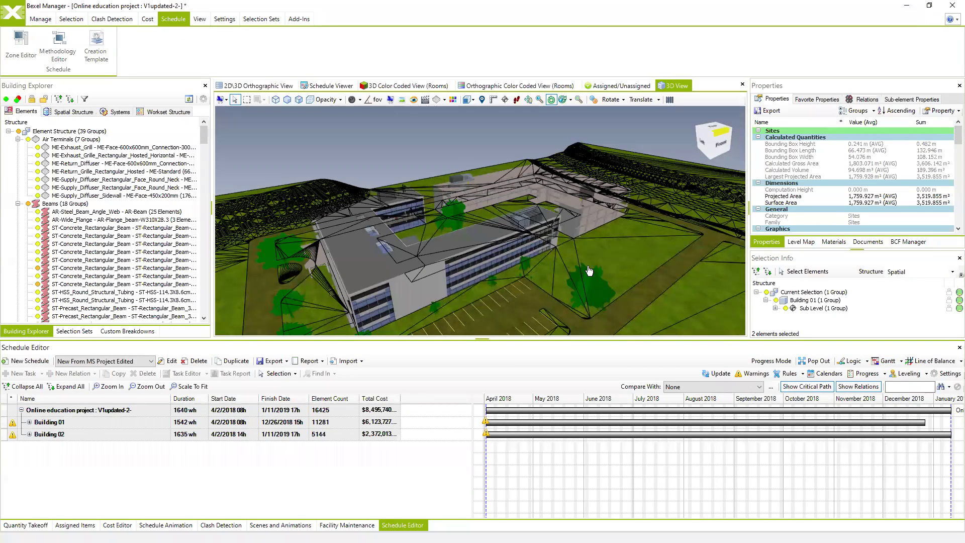
left_click(584, 285)
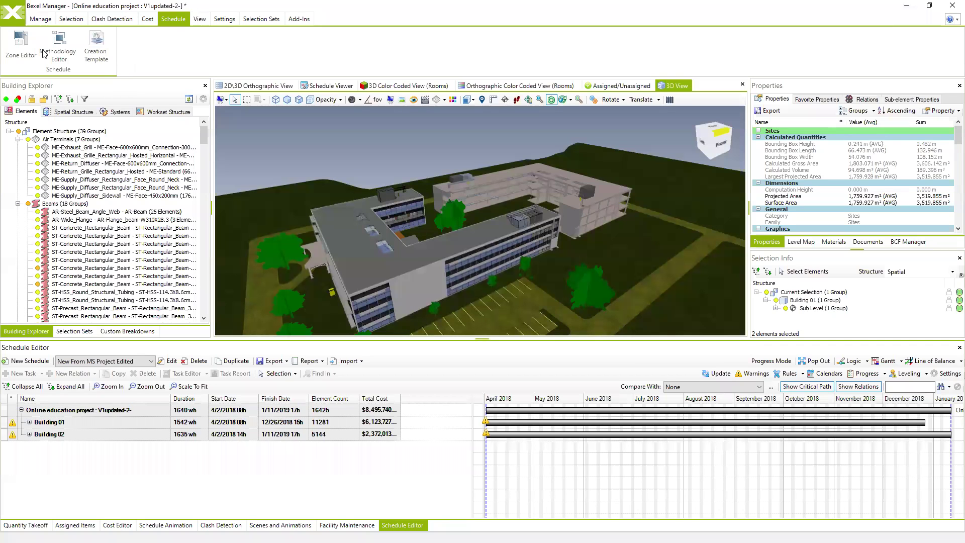
Step: Open the Zone Editor from the Schedule ribbon tab
left_click(21, 48)
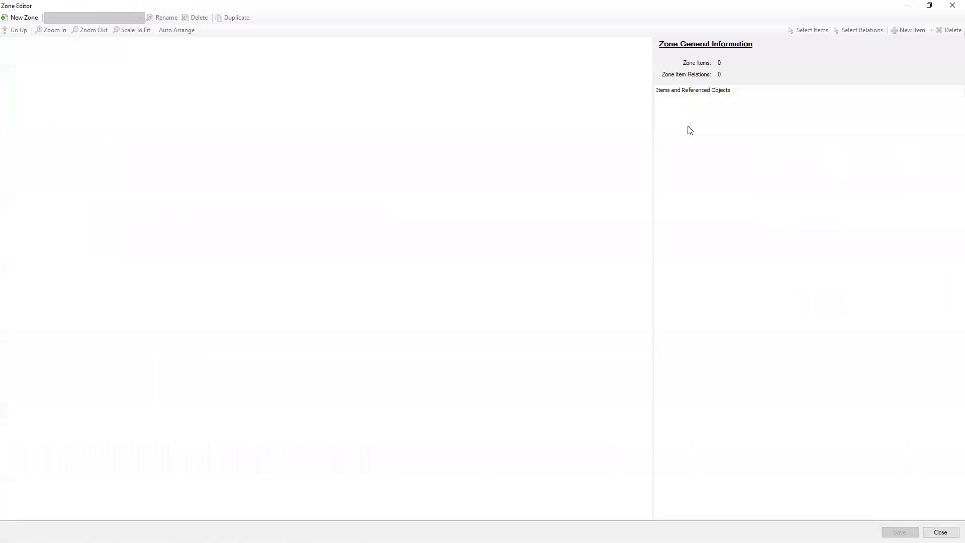
Step: Close the Zone Editor, then open and close the Methodology Editor
left_click(952, 5)
left_click(65, 59)
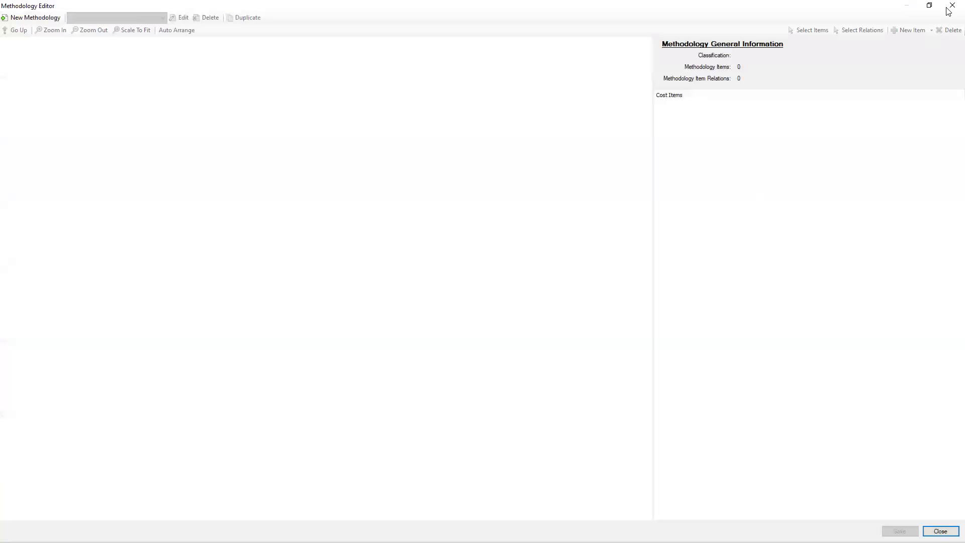
left_click(950, 6)
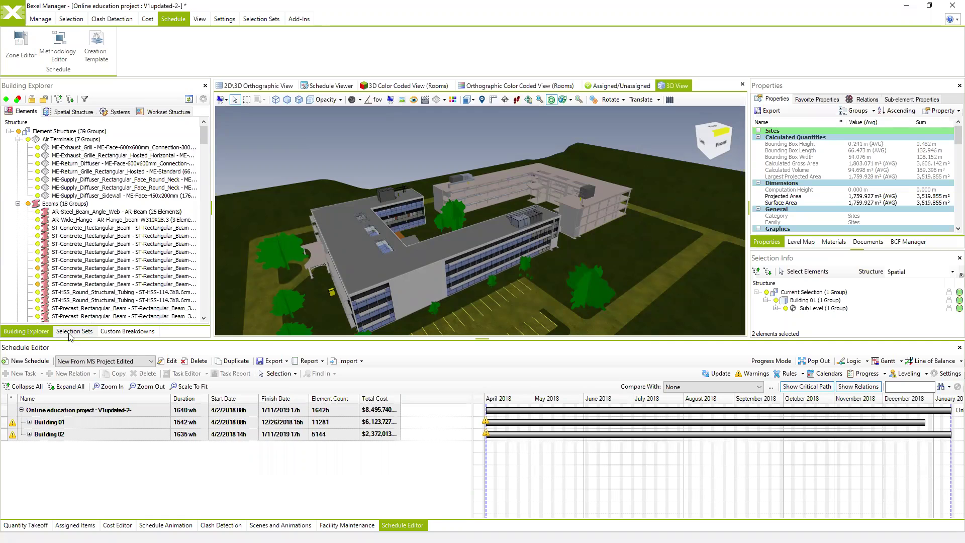
Step: Show the Building Explorer's spatial structure with the Building 01 and Building 02 storeys
left_click(73, 332)
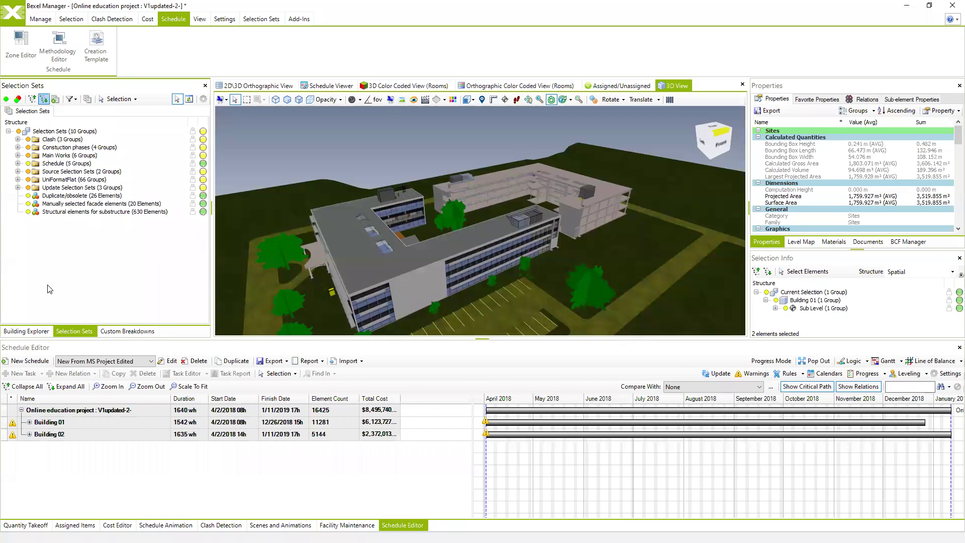
left_click(27, 331)
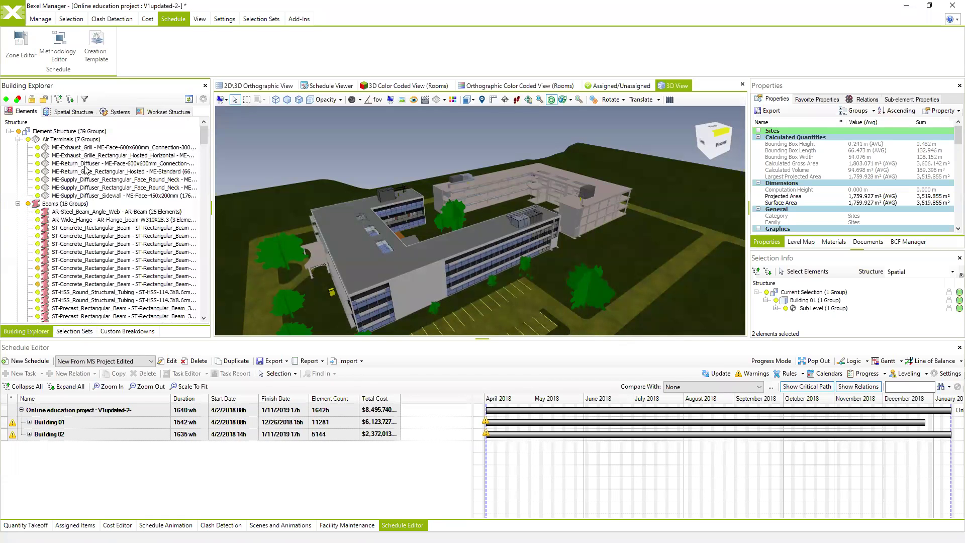
left_click(63, 115)
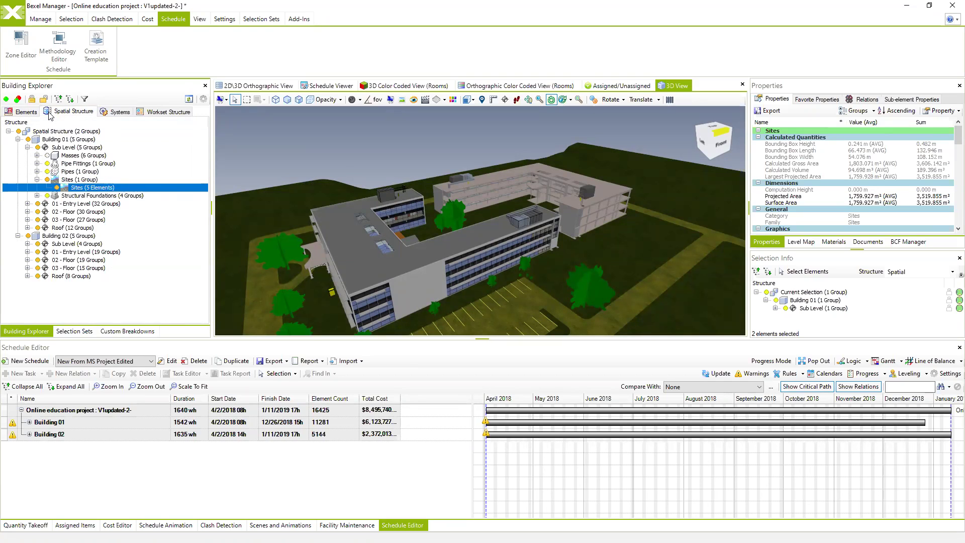
Step: Hide Building 01, Building 02 and the site terrain, collapse Sub Level, then show the whole model again
left_click(28, 139)
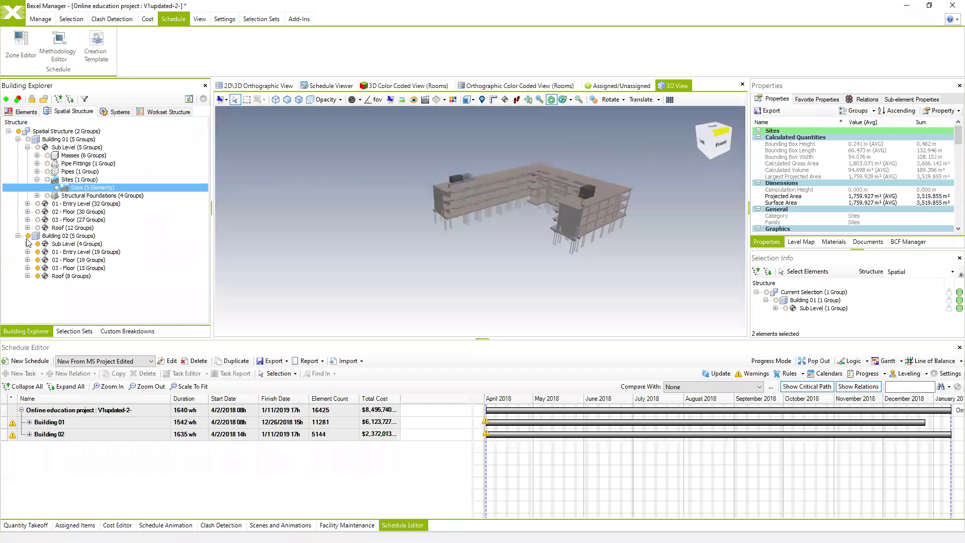
left_click(28, 236)
left_click(38, 148)
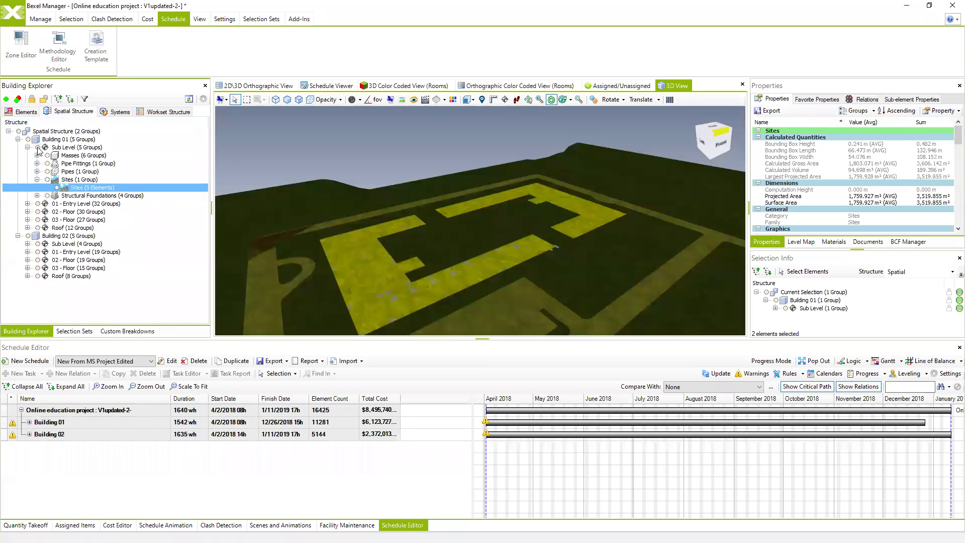
left_click(38, 147)
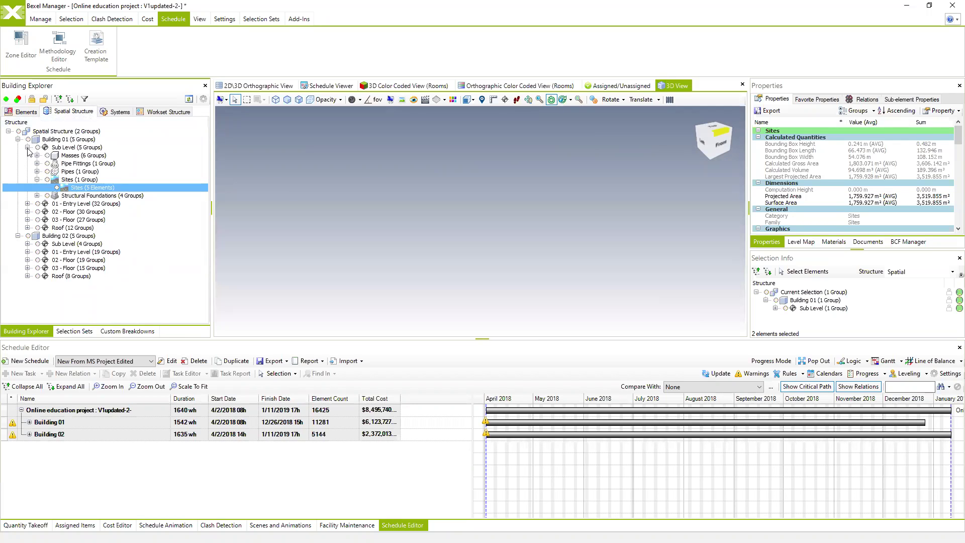
left_click(27, 147)
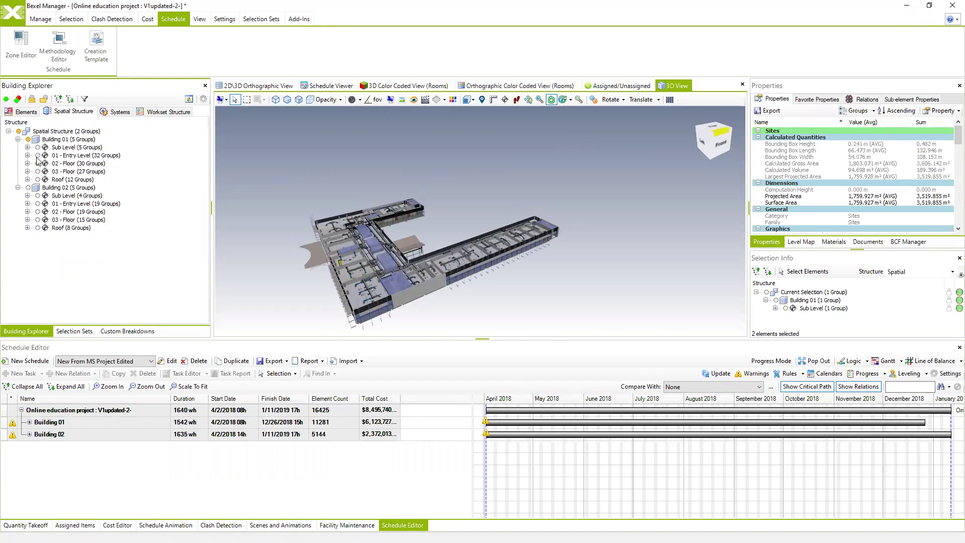
left_click(19, 131)
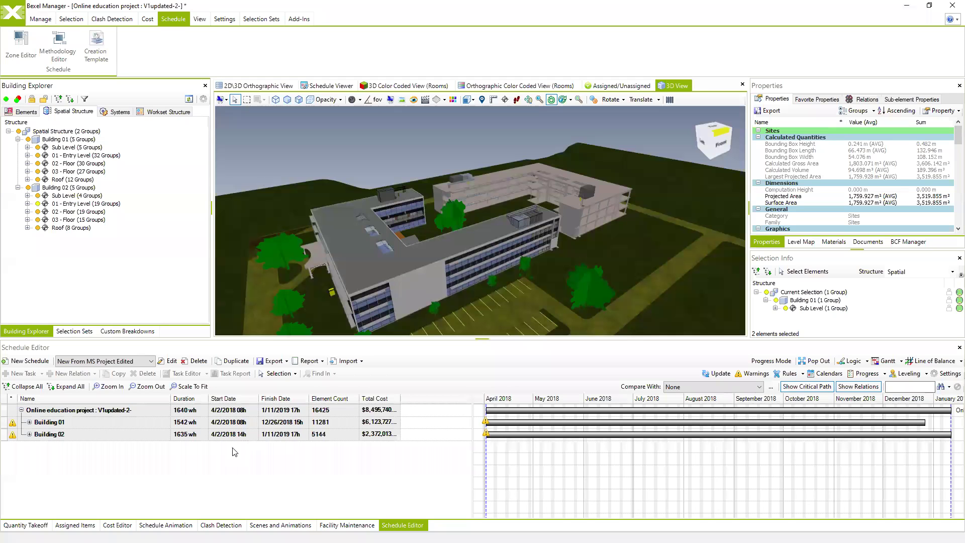
Step: Show the Cost Editor listing the Uniformat classification with 358 cost items
left_click(117, 524)
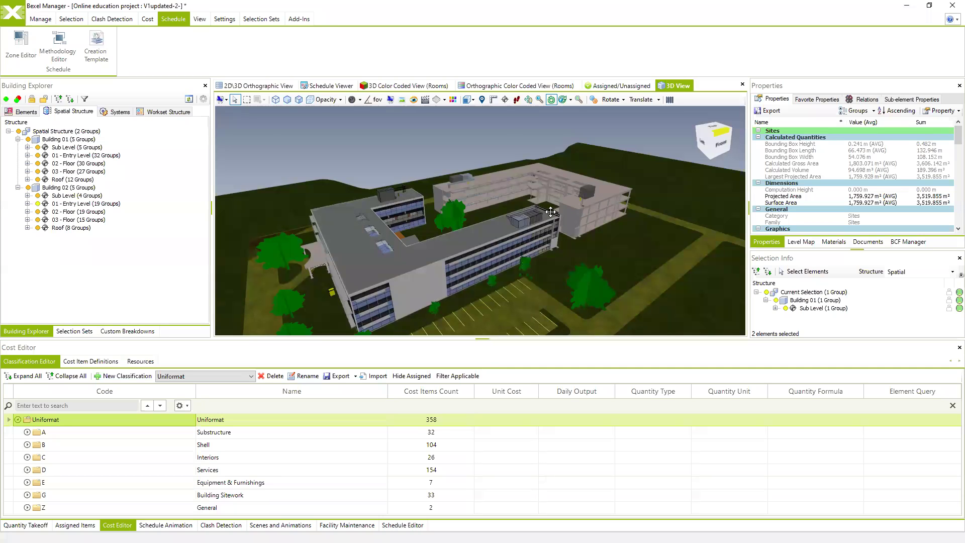
Step: Switch the cost classification to Masterformat
left_click_drag(526, 274, 503, 280)
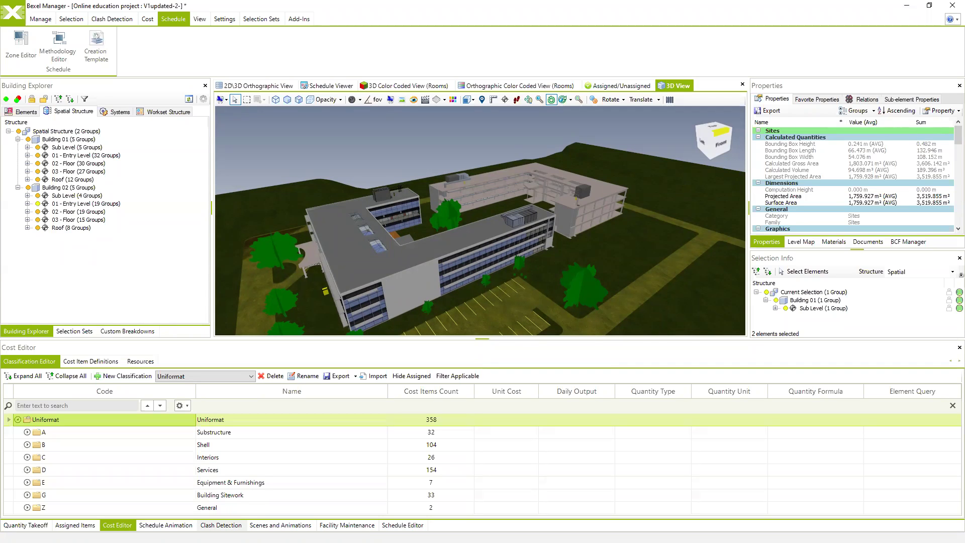
scroll(505, 289, "down", 2)
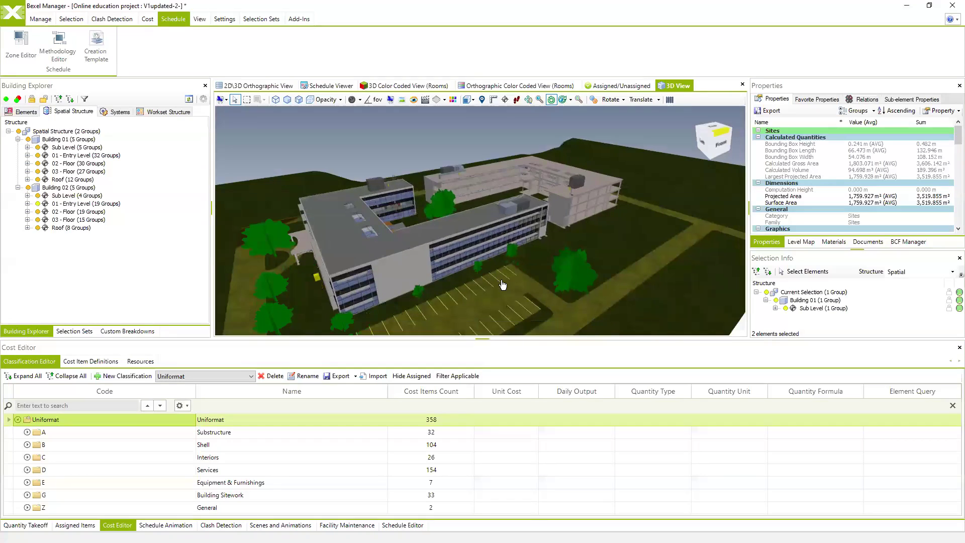
scroll(444, 273, "down", 1)
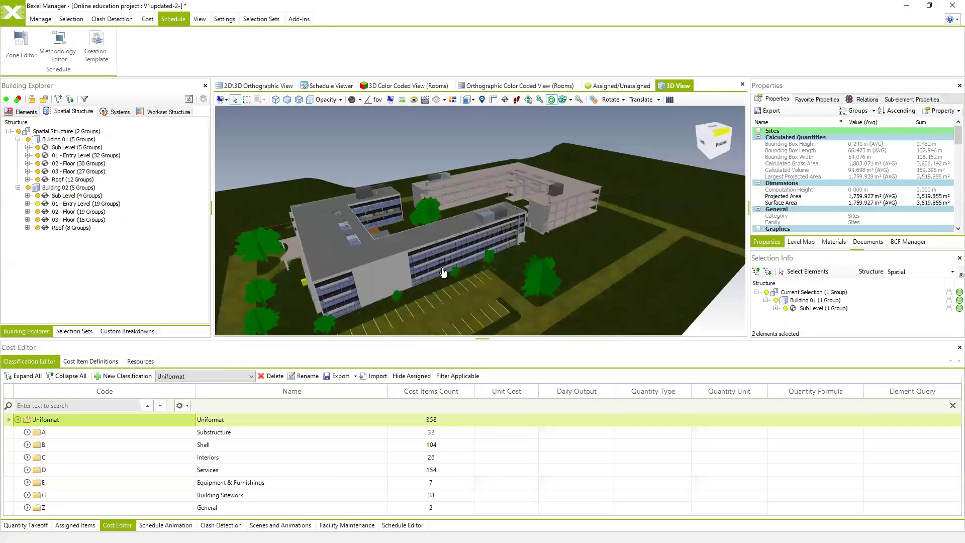
left_click(251, 377)
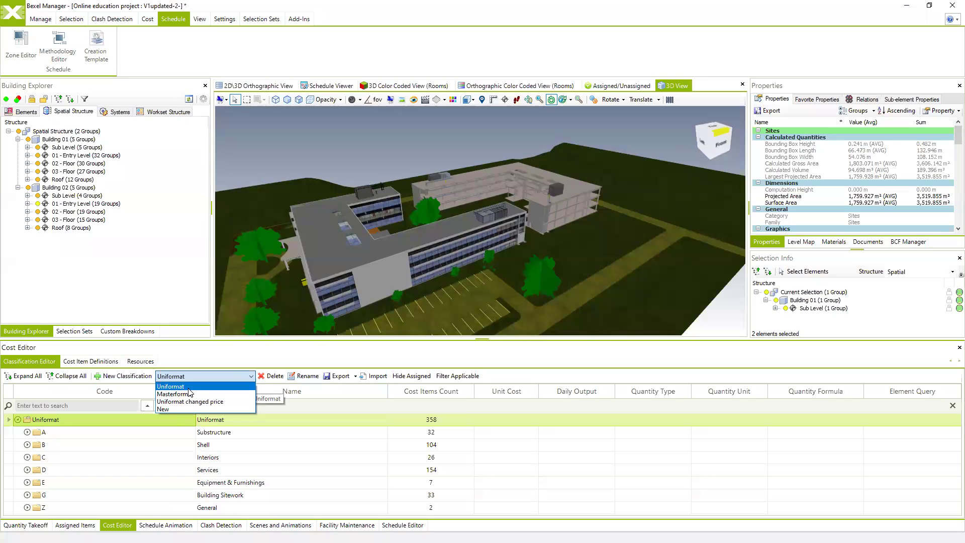
left_click(189, 393)
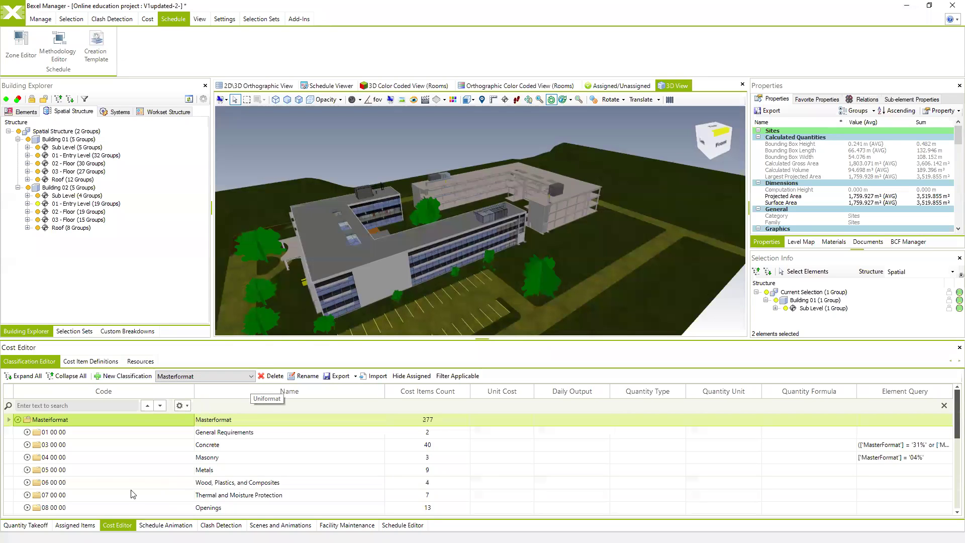
Step: Review Assigned Items unfiltered, then enlarge the Cost Editor and switch back to Uniformat
left_click(75, 525)
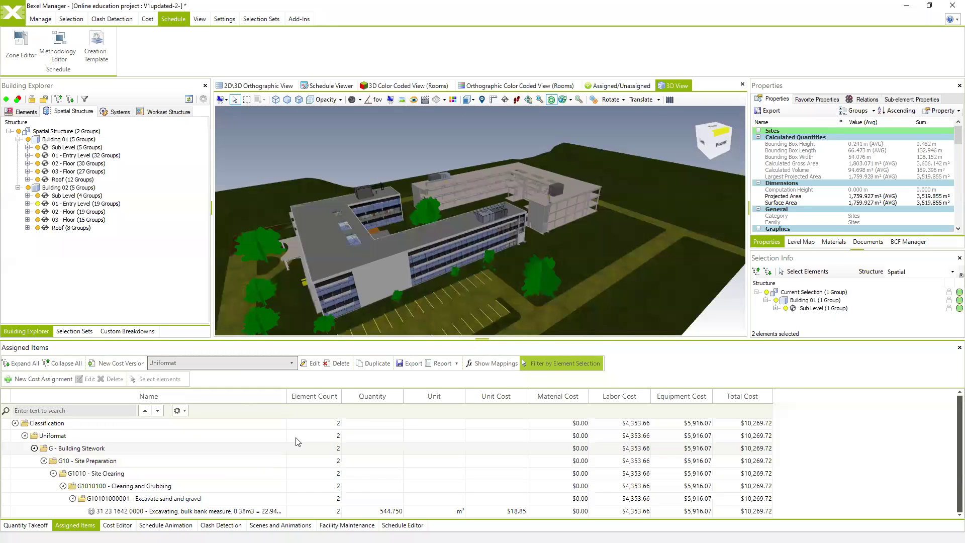
left_click(522, 360)
left_click(117, 525)
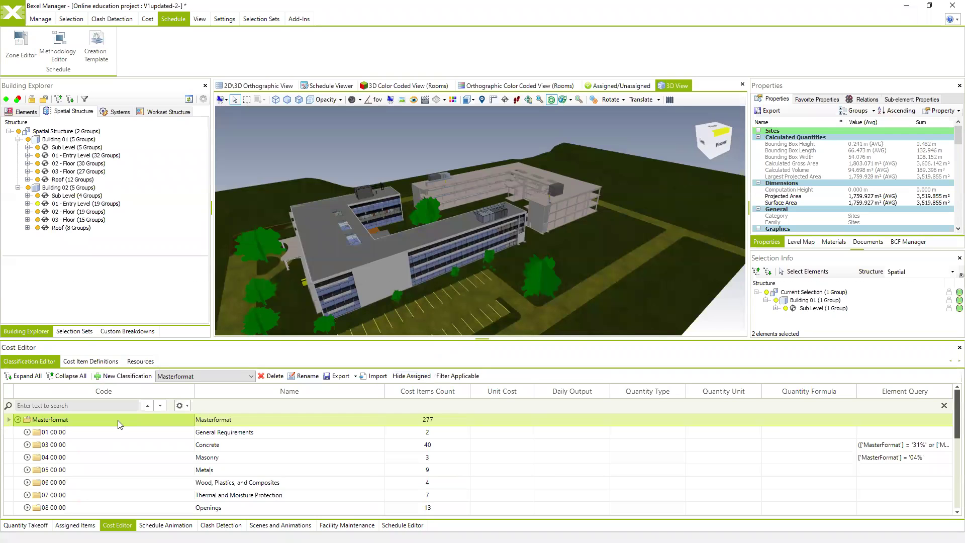
left_click_drag(232, 339, 237, 284)
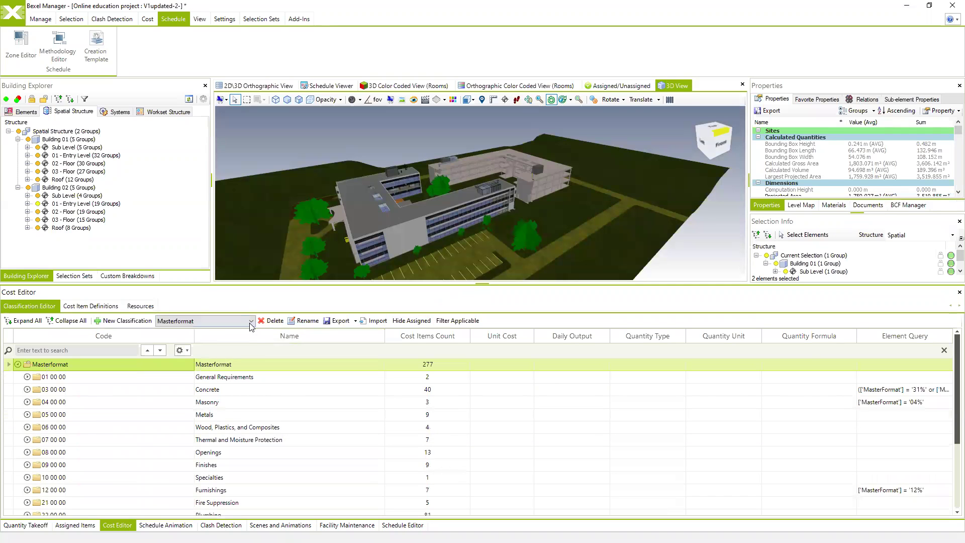
left_click(251, 326)
left_click(173, 336)
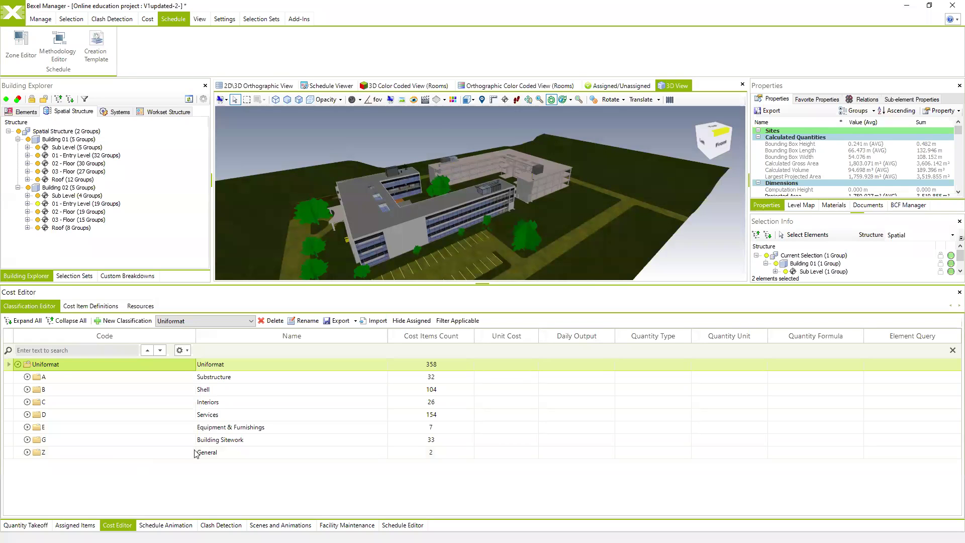
Step: Add a new cost classification described as 'New construction'
left_click(133, 323)
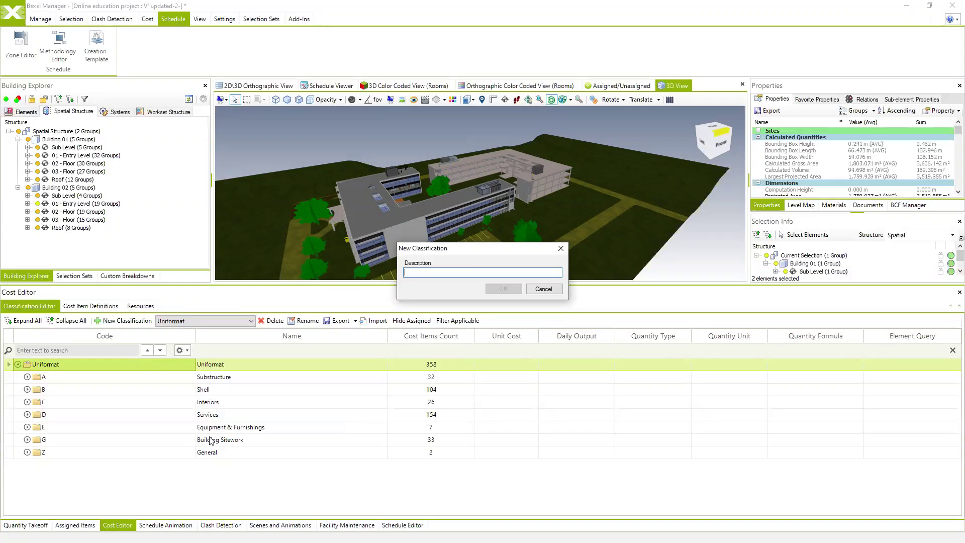
type("New construction")
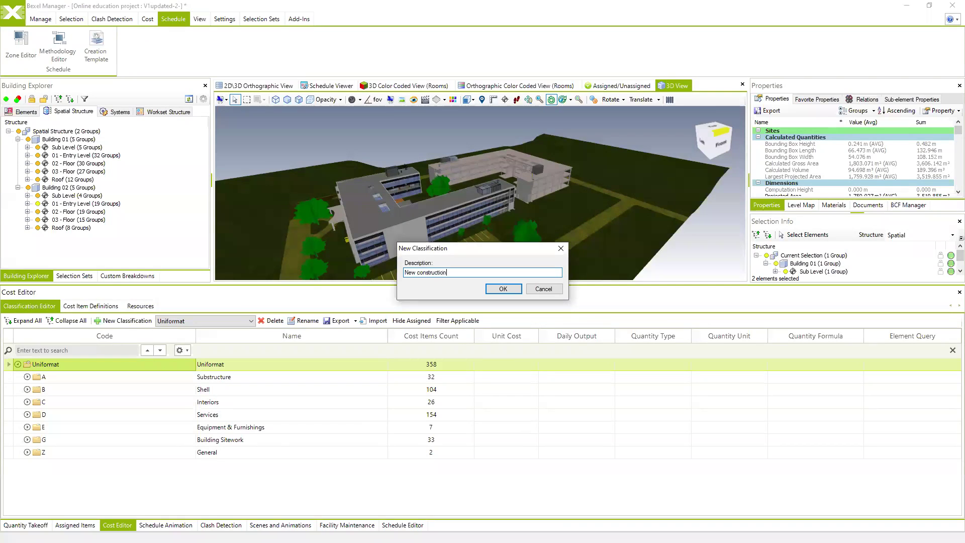
left_click(505, 290)
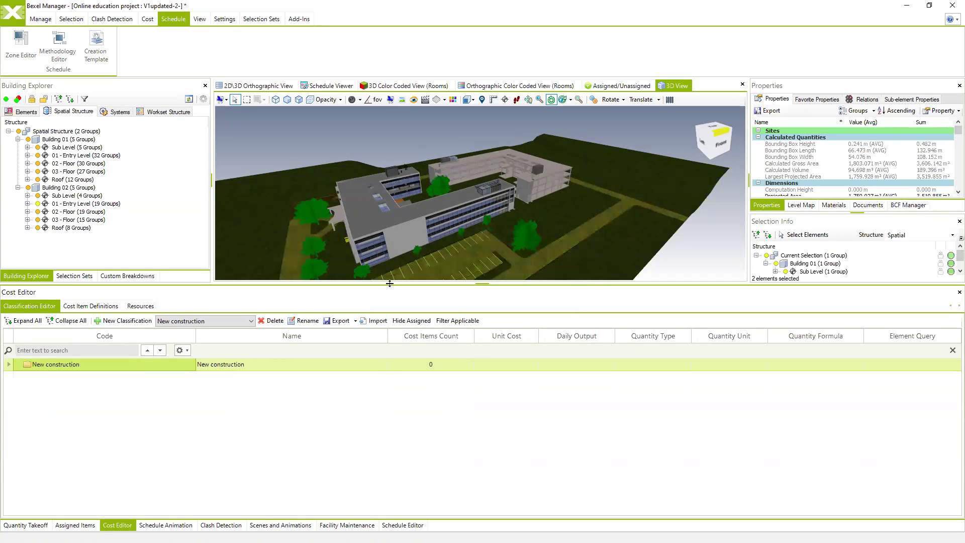
Step: Launch the From Quantity Takeoff wizard on New construction using Structural reinforcement QTO
right_click(135, 365)
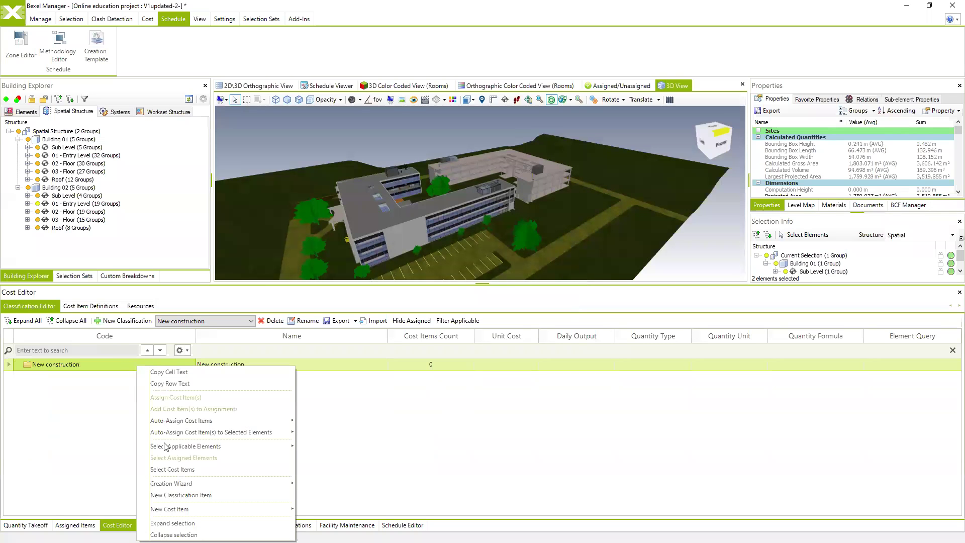
mouse_move(202, 483)
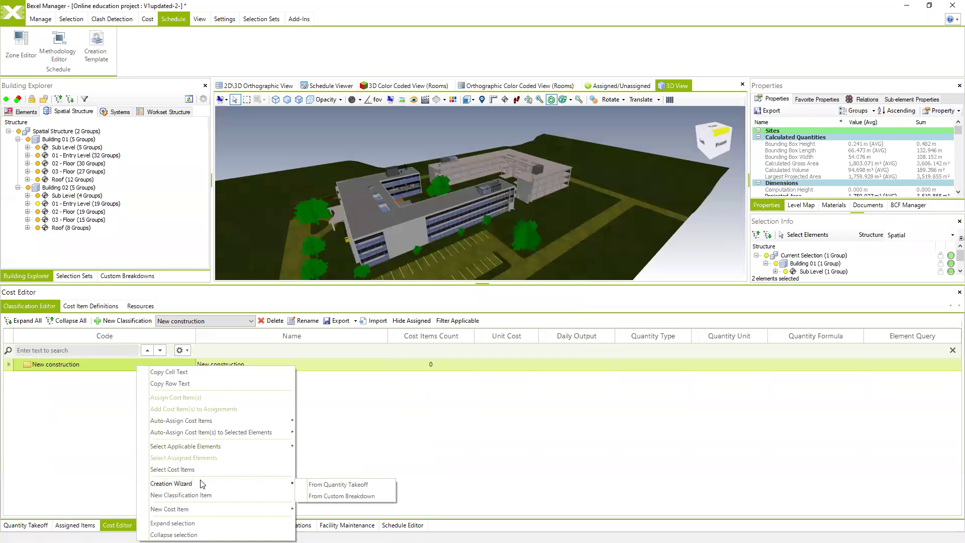
left_click(364, 485)
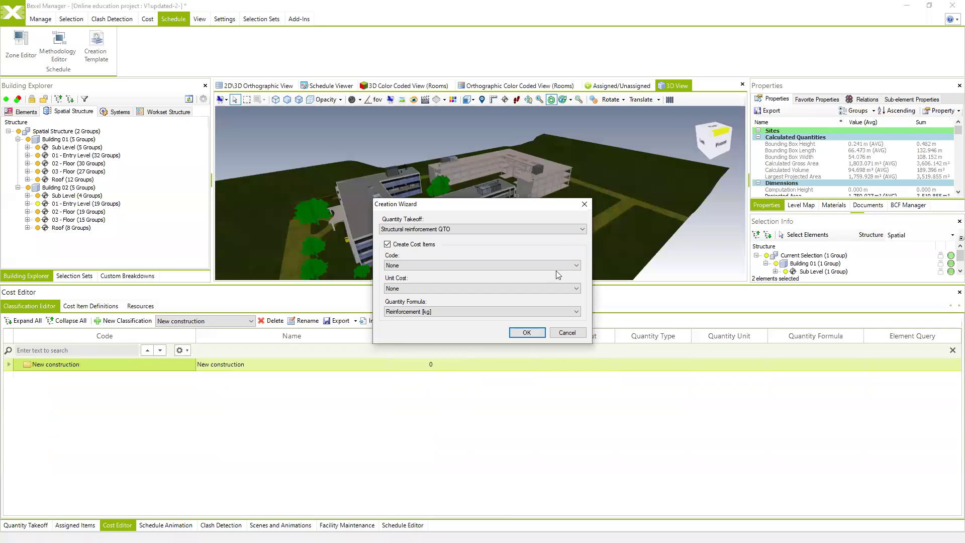
left_click(582, 230)
left_click(582, 231)
Step: Code the items by Mark, price them by Price2, and create the five reinforcement cost items
left_click(578, 264)
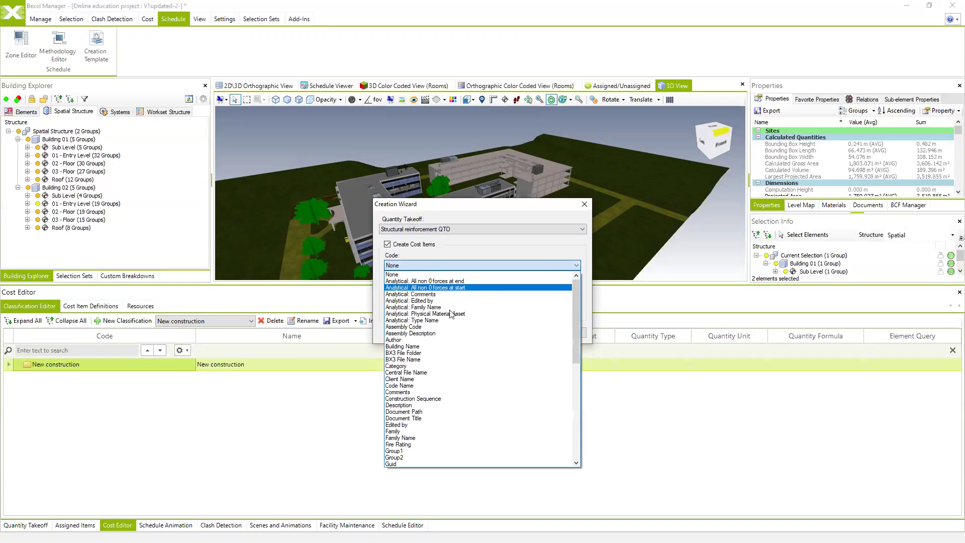
left_click_drag(579, 301, 578, 411)
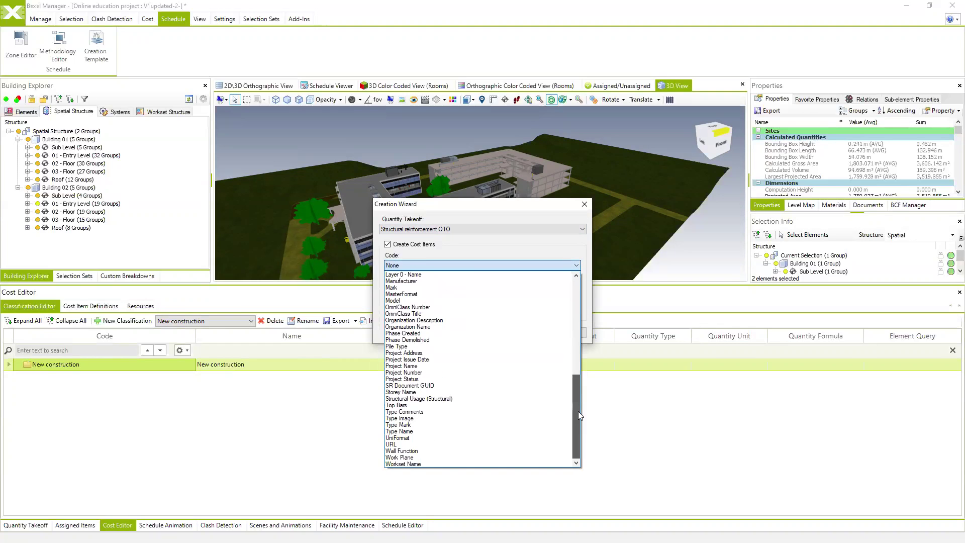
left_click(428, 289)
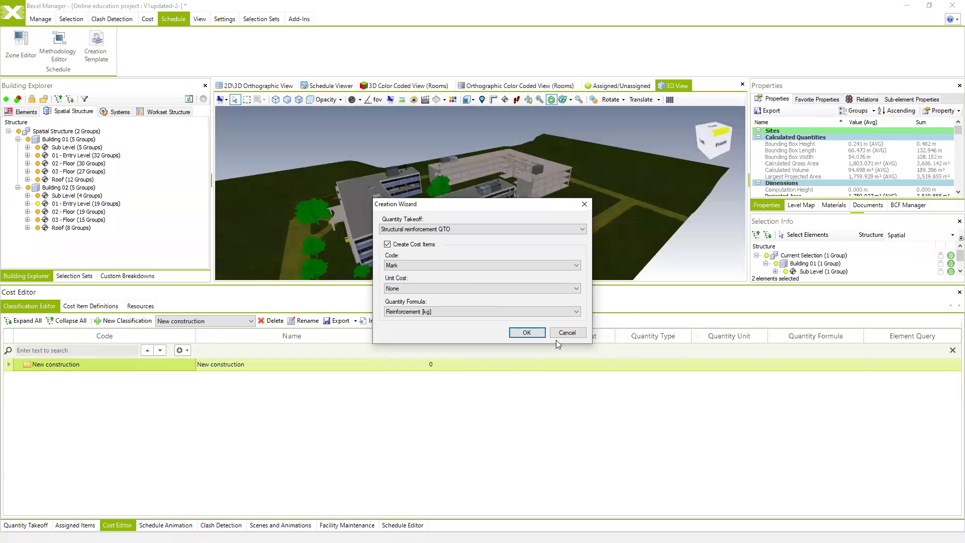
left_click(577, 289)
left_click_drag(578, 320, 578, 465)
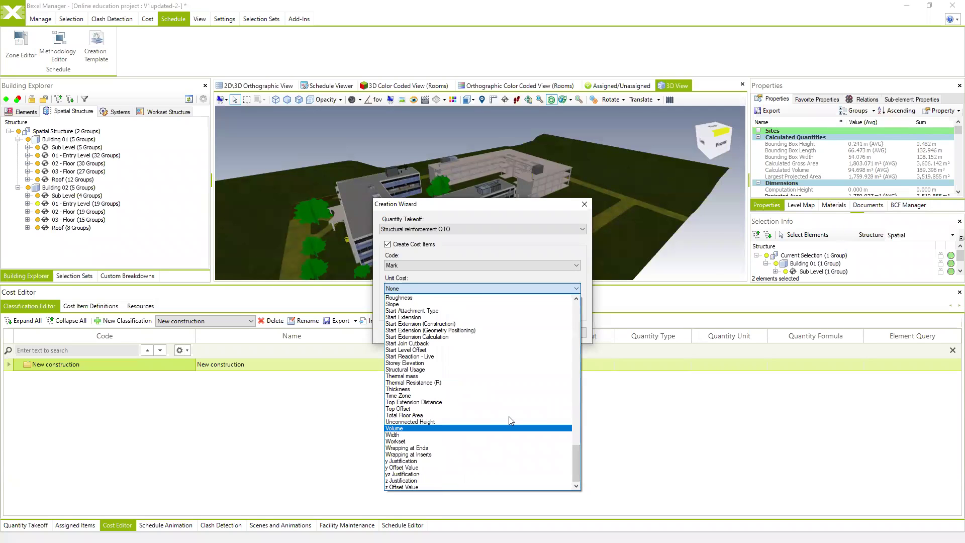
scroll(476, 399, "up", 5)
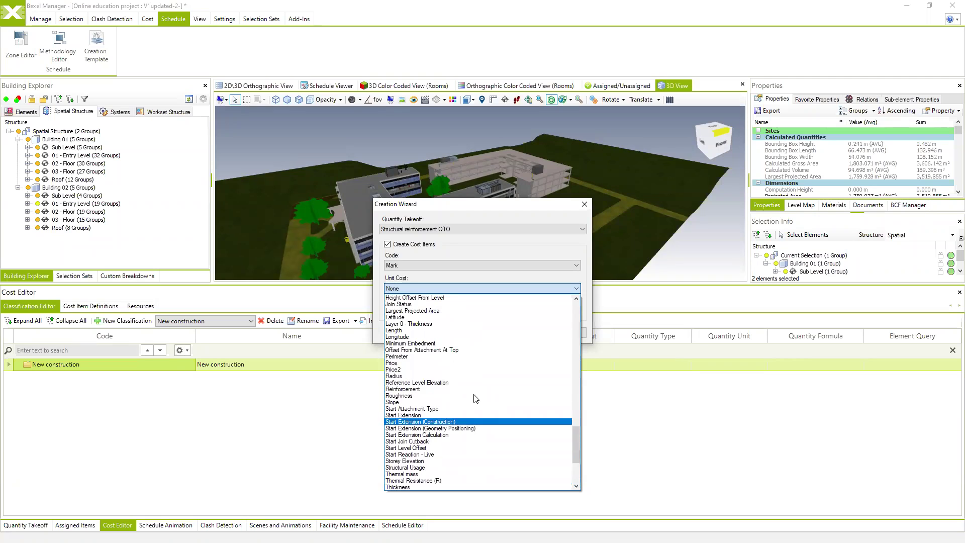
left_click(423, 369)
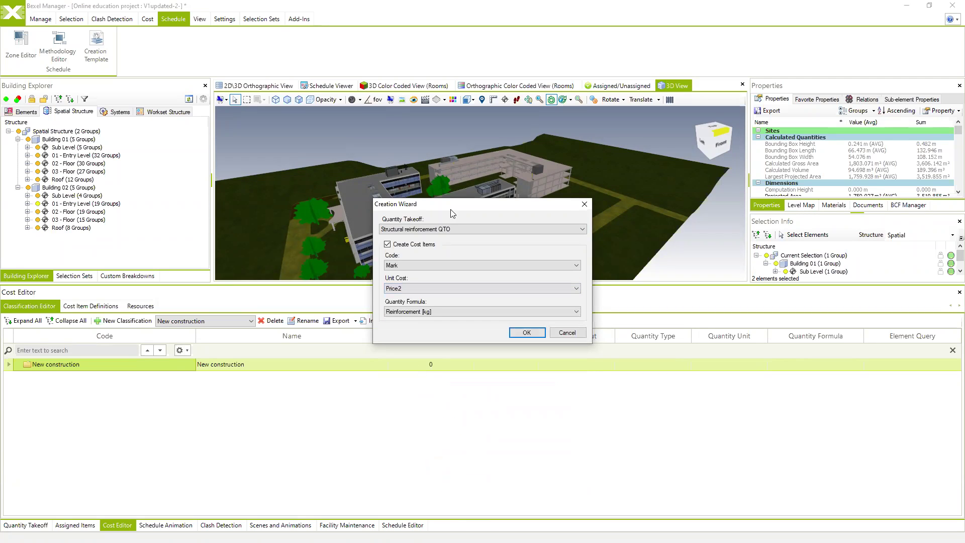
left_click(525, 333)
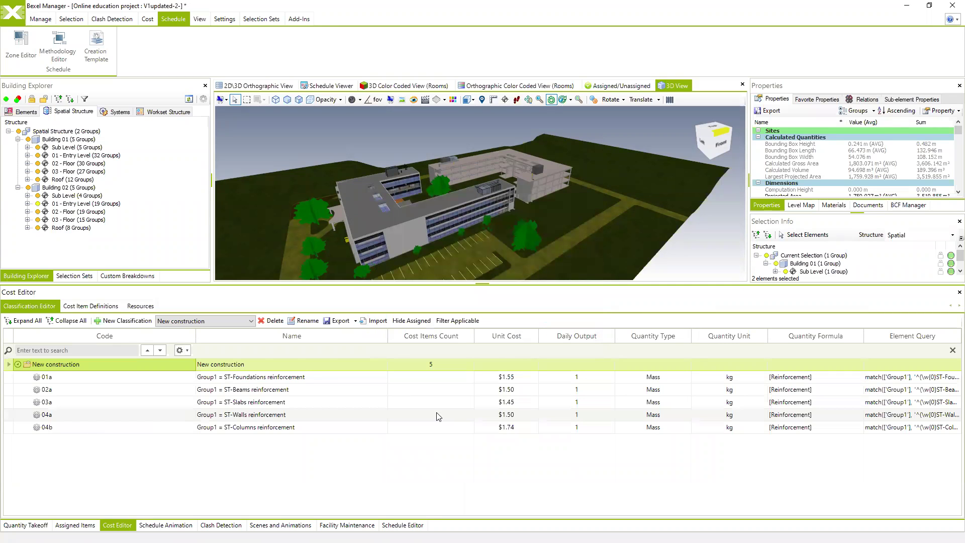
left_click(26, 525)
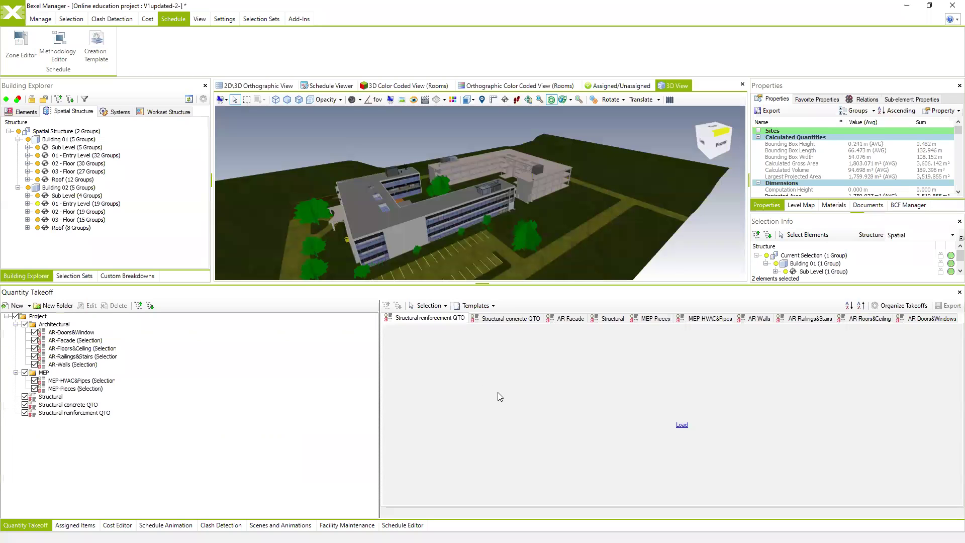
left_click(682, 425)
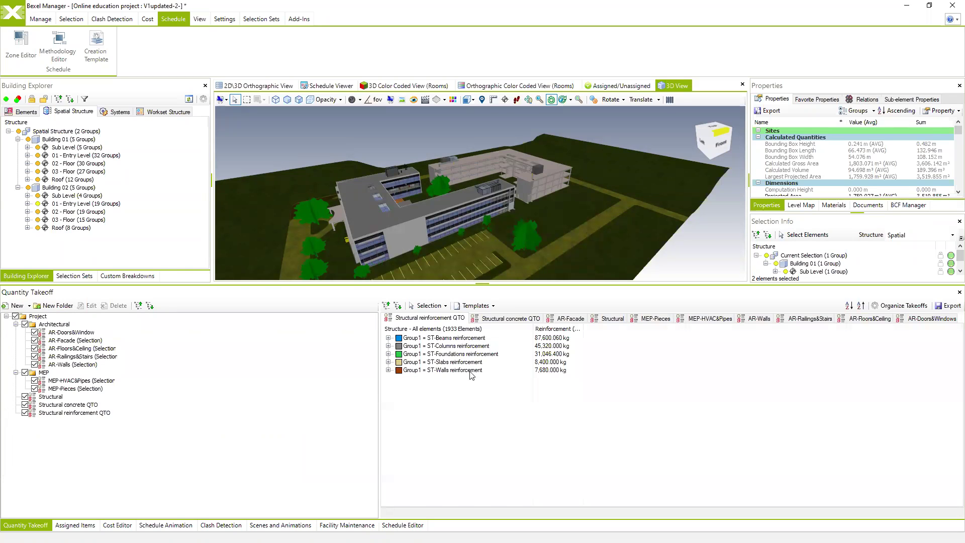
left_click(505, 319)
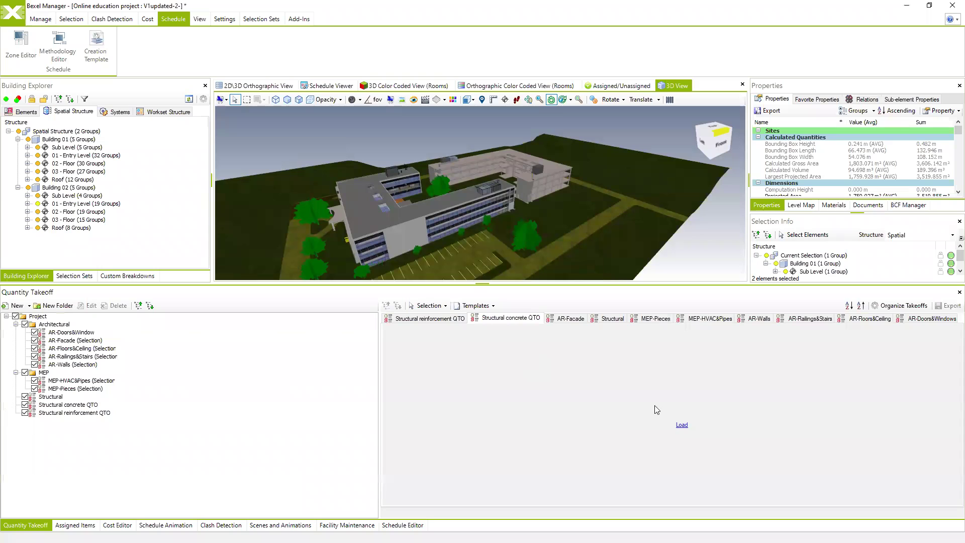
left_click(681, 425)
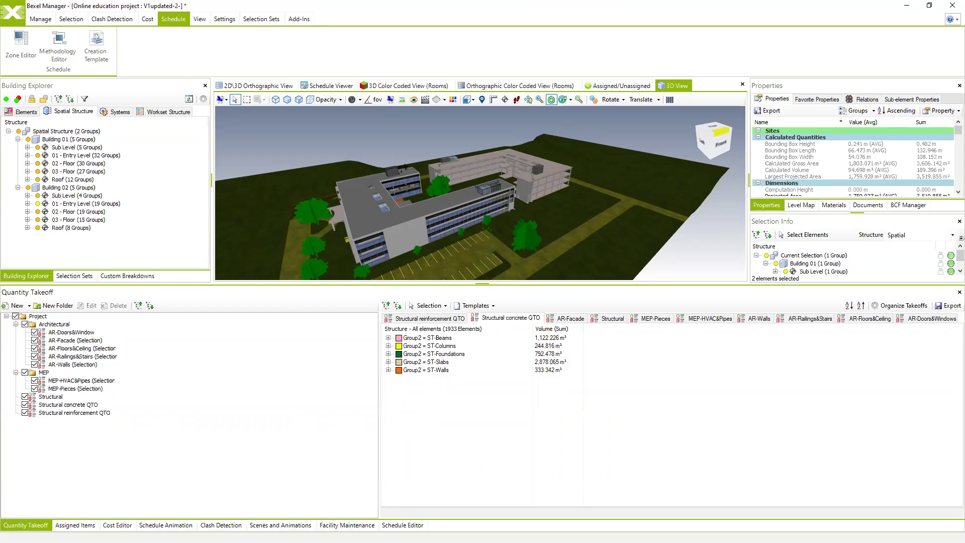
left_click(118, 525)
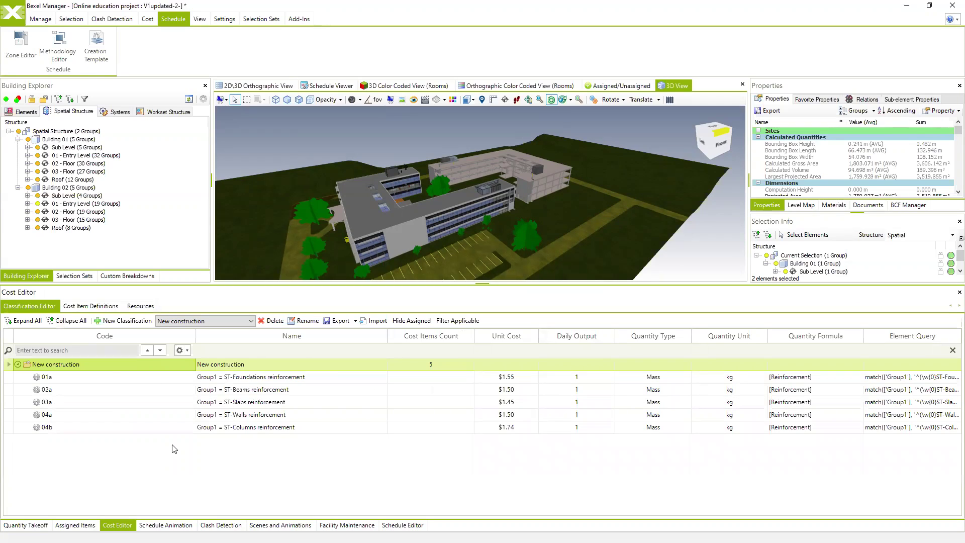
Step: Select all 588 foundation reinforcement elements for cost item 01a and orbit to view them
left_click(94, 381)
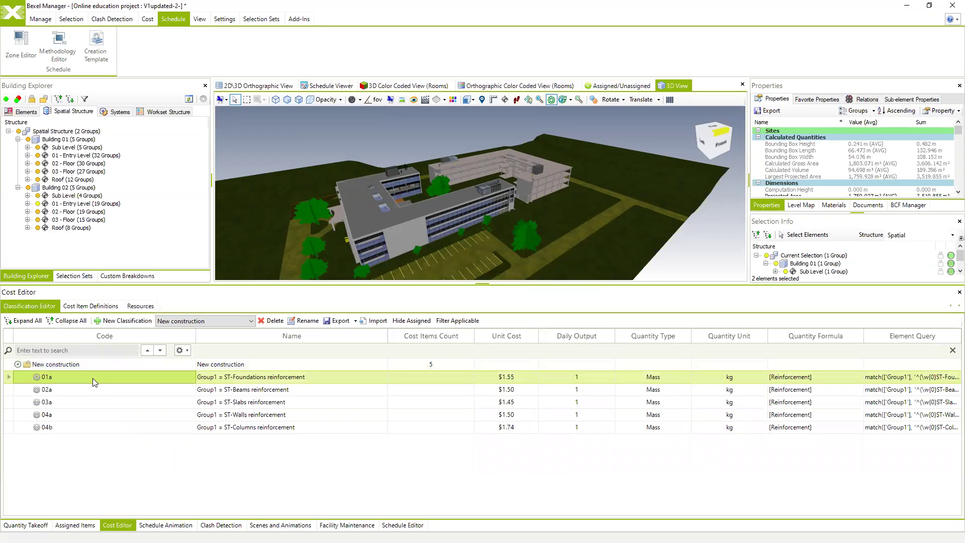
right_click(92, 377)
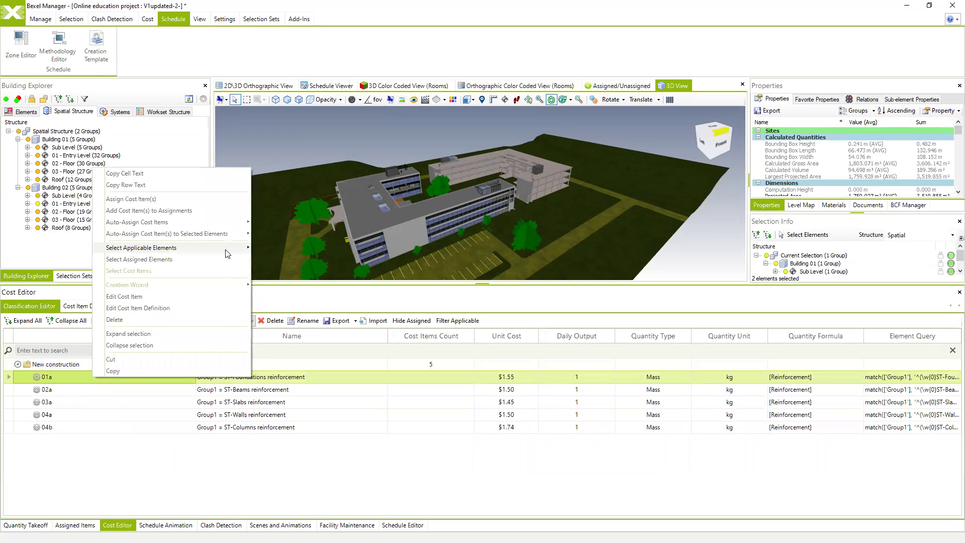
mouse_move(226, 253)
left_click(268, 249)
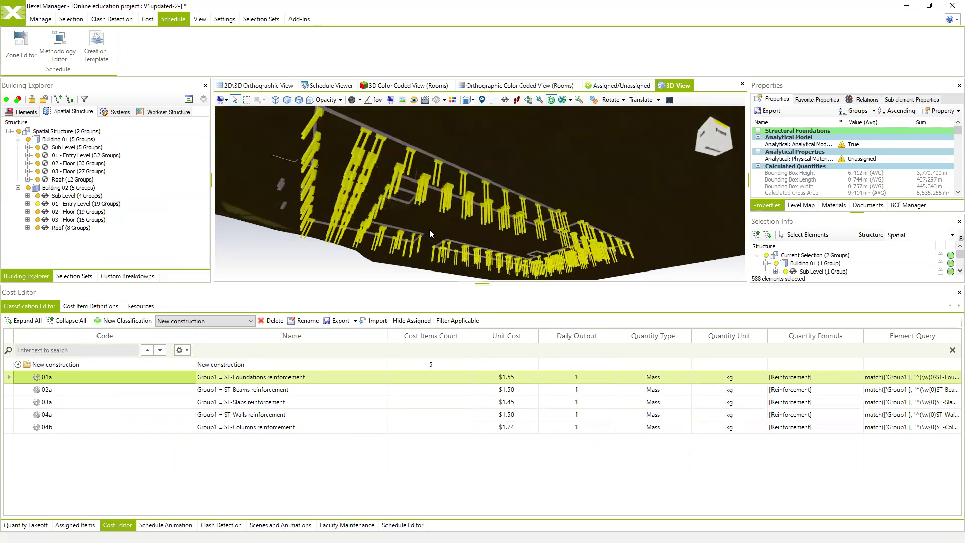
mouse_move(431, 226)
left_mouse_down()
mouse_move(441, 231)
mouse_move(434, 236)
left_mouse_up()
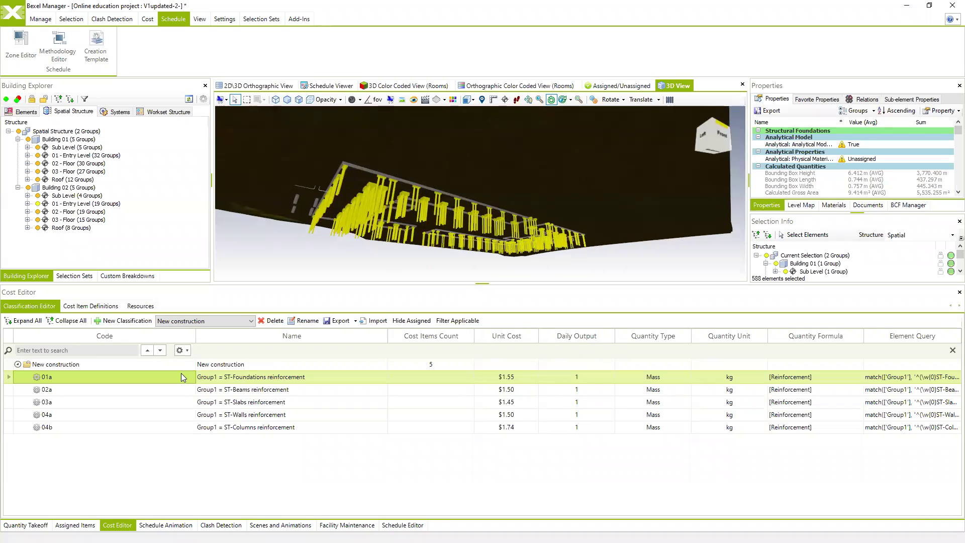
Step: Bring up the Creation Wizard menu for the New construction classification
left_click(72, 366)
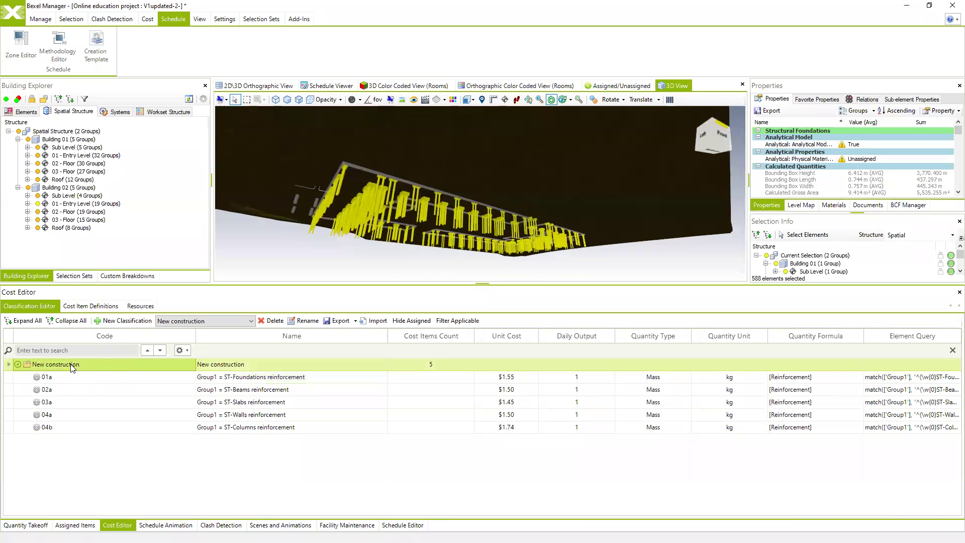
right_click(72, 366)
mouse_move(179, 445)
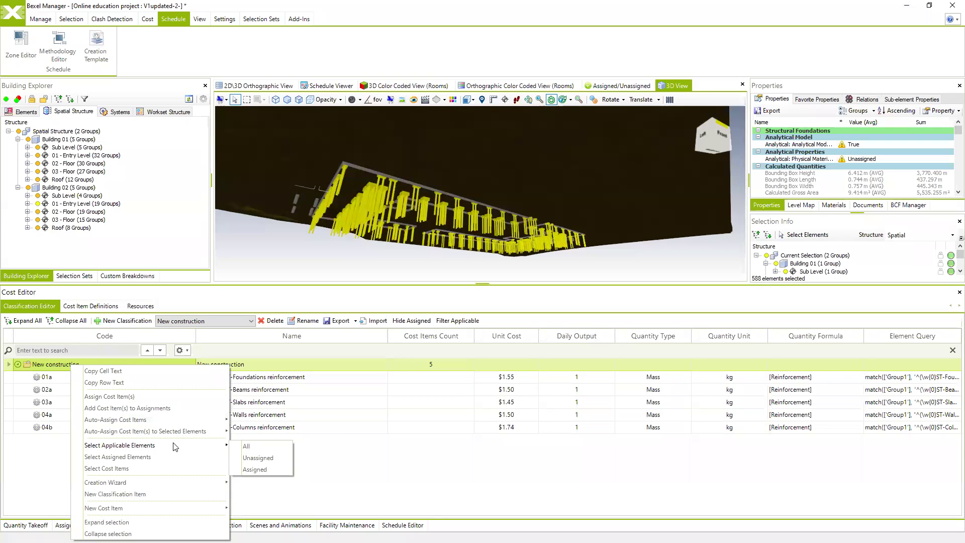
mouse_move(194, 484)
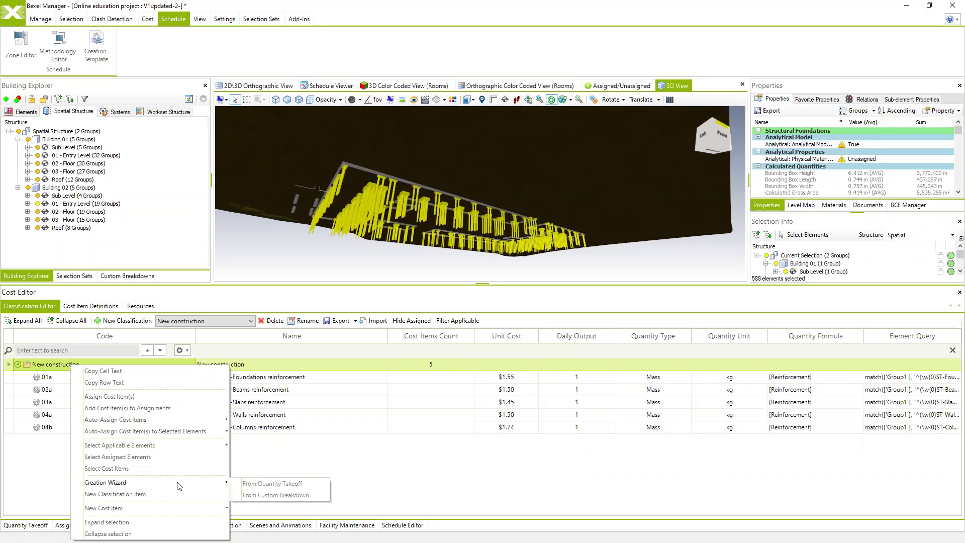
Step: Create five concrete volume cost items from Structural concrete QTO, coded by Mark and priced by Price
left_click(282, 483)
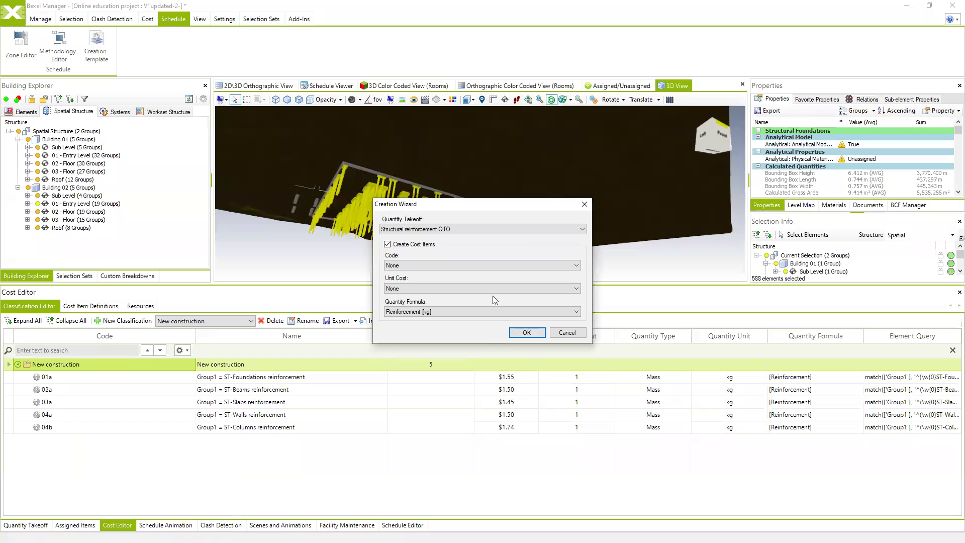
left_click(583, 231)
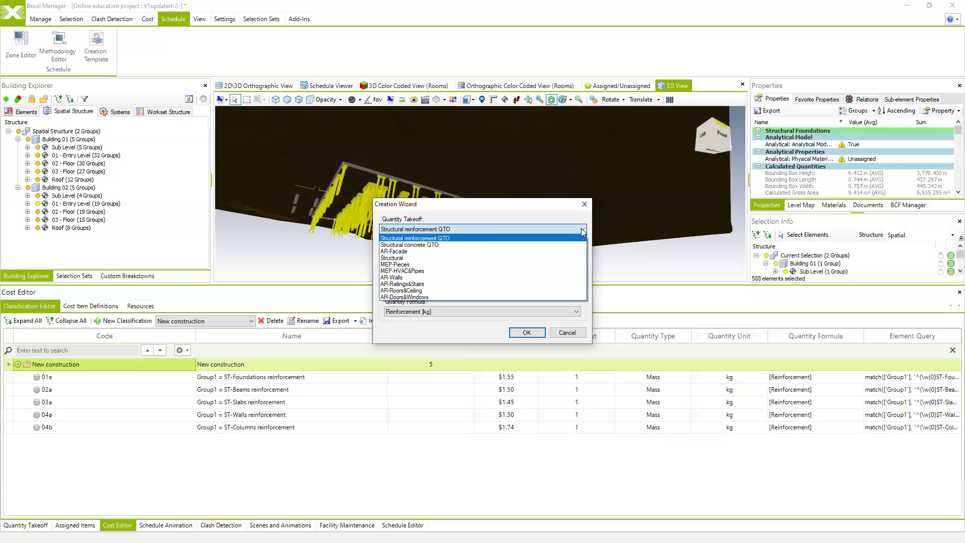
left_click(485, 246)
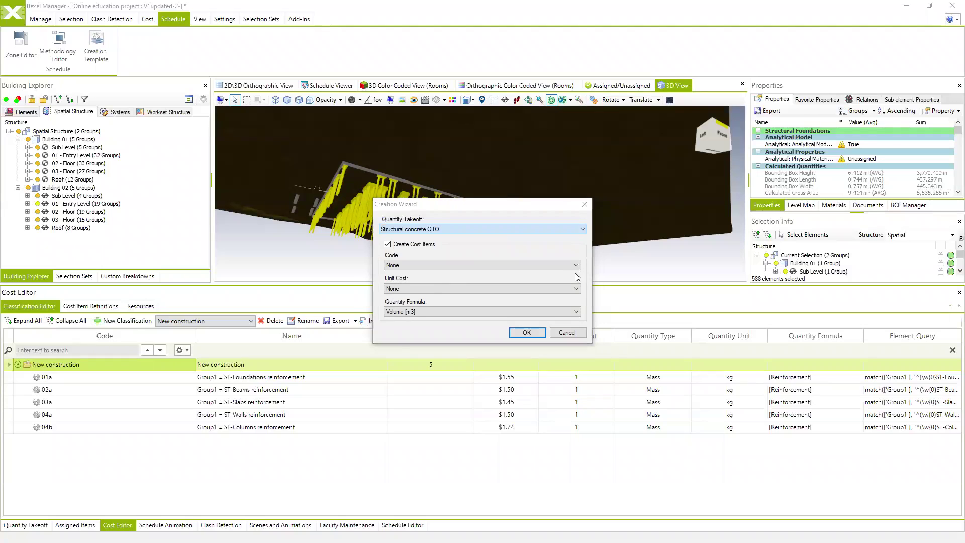
left_click(578, 265)
left_click_drag(580, 288, 576, 452)
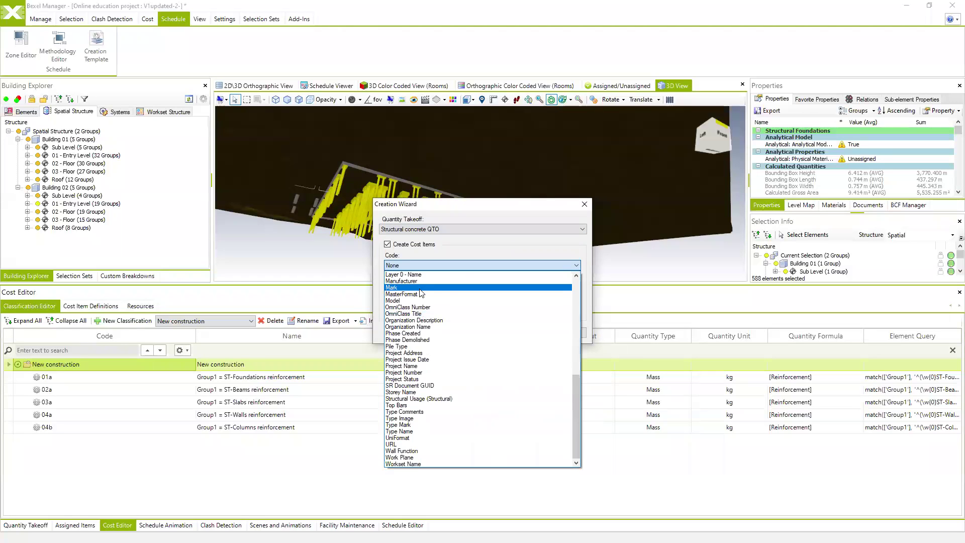
left_click(543, 287)
left_click(577, 289)
left_click_drag(577, 302, 576, 447)
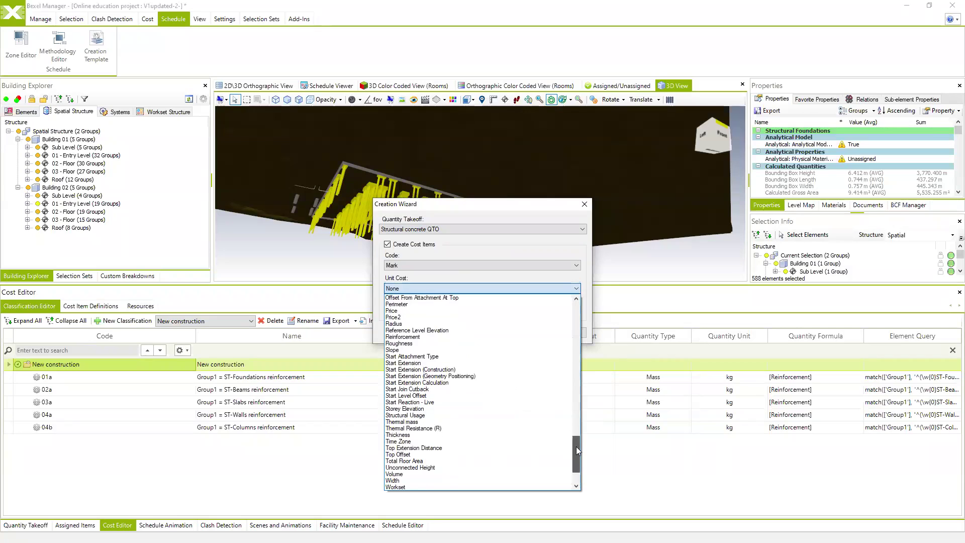
left_click(456, 311)
left_click(528, 333)
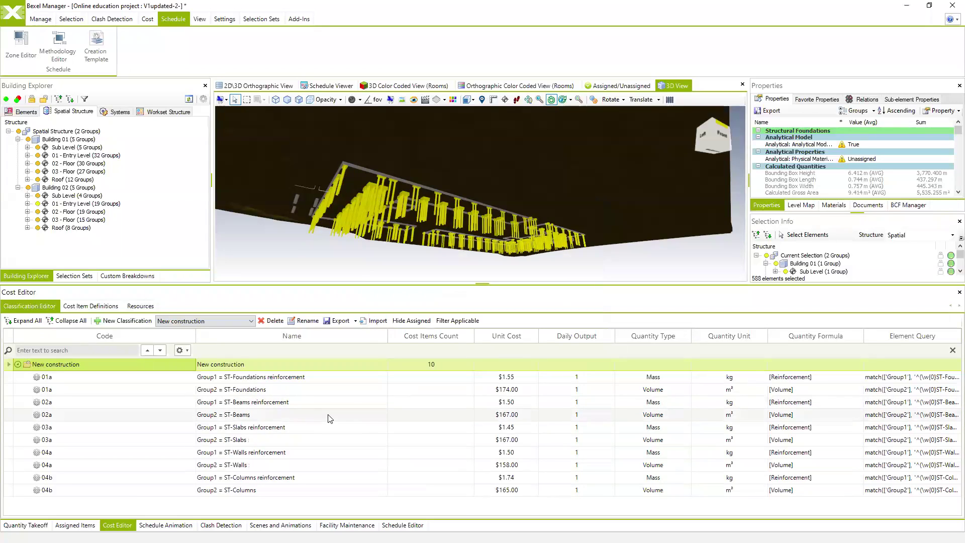
left_click(111, 376)
right_click(111, 376)
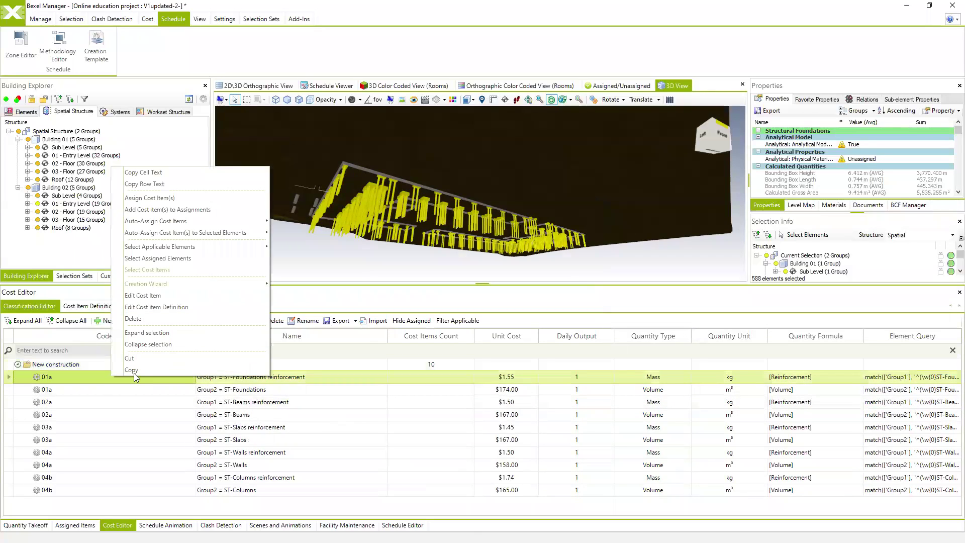
left_click(65, 490)
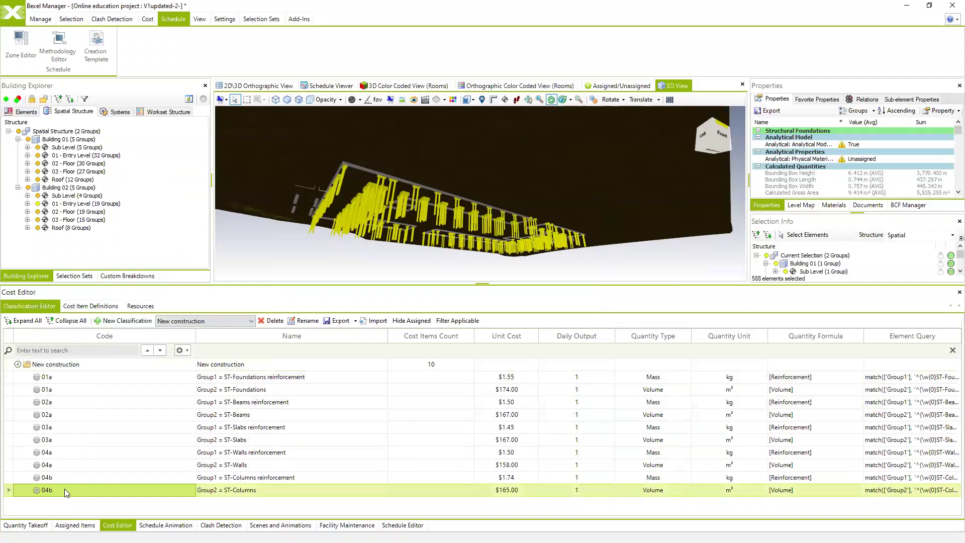
left_click(86, 376, "shift")
right_click(86, 376)
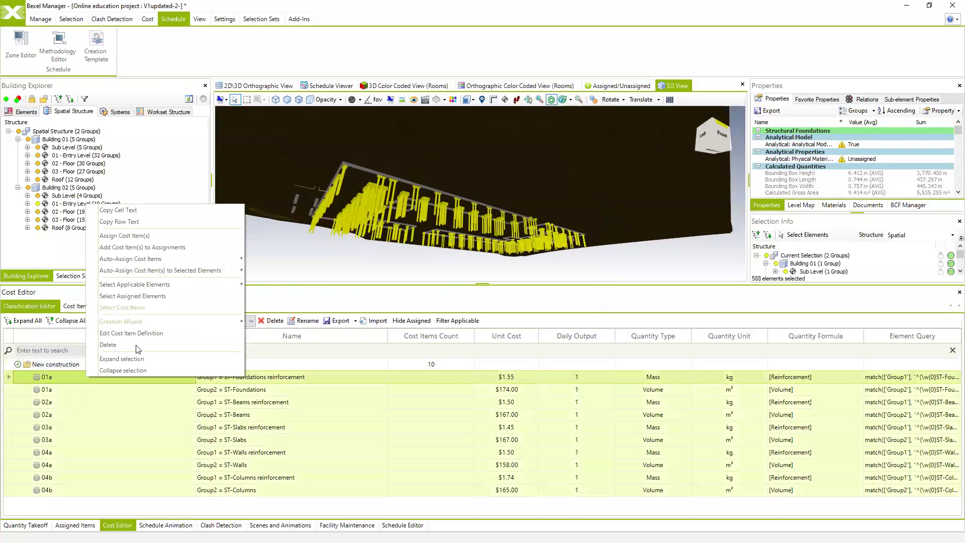
left_click(130, 333)
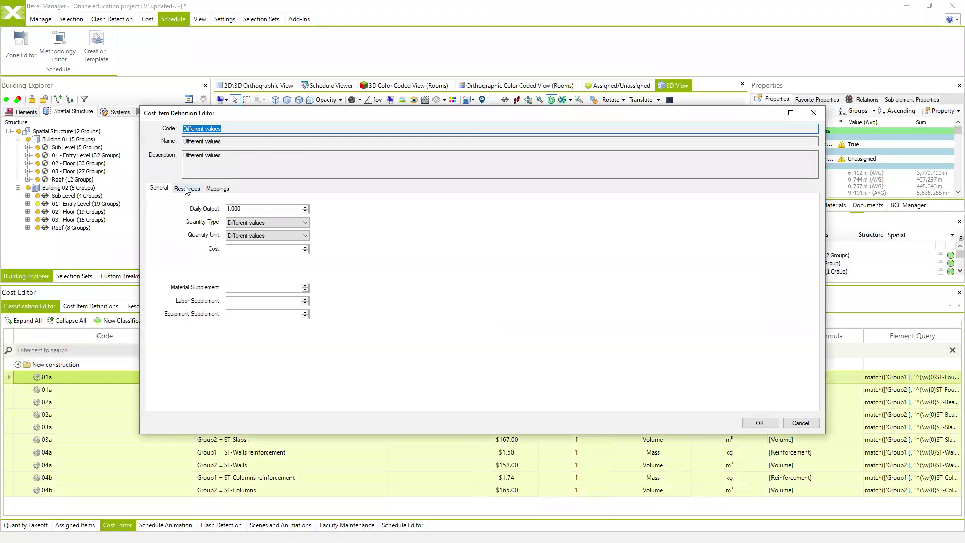
left_click(187, 188)
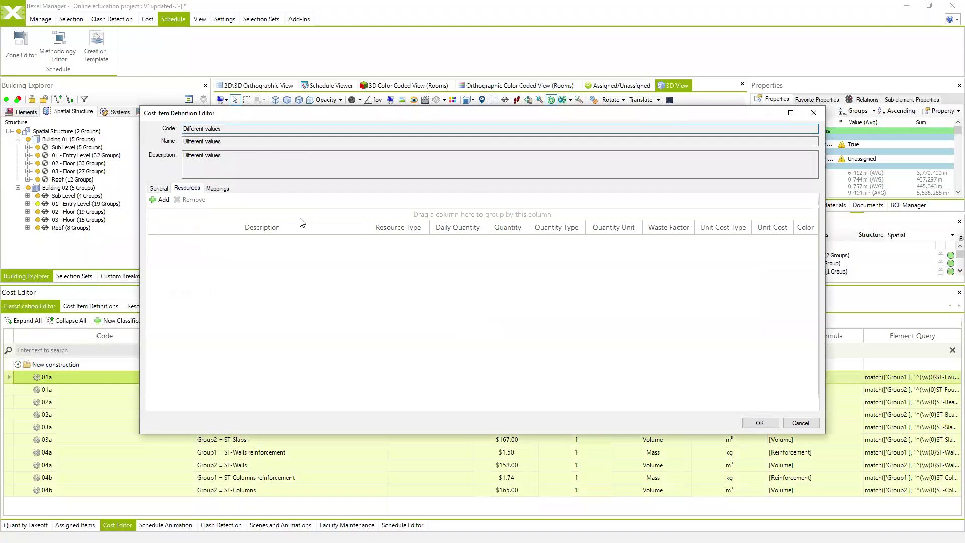
left_click(160, 199)
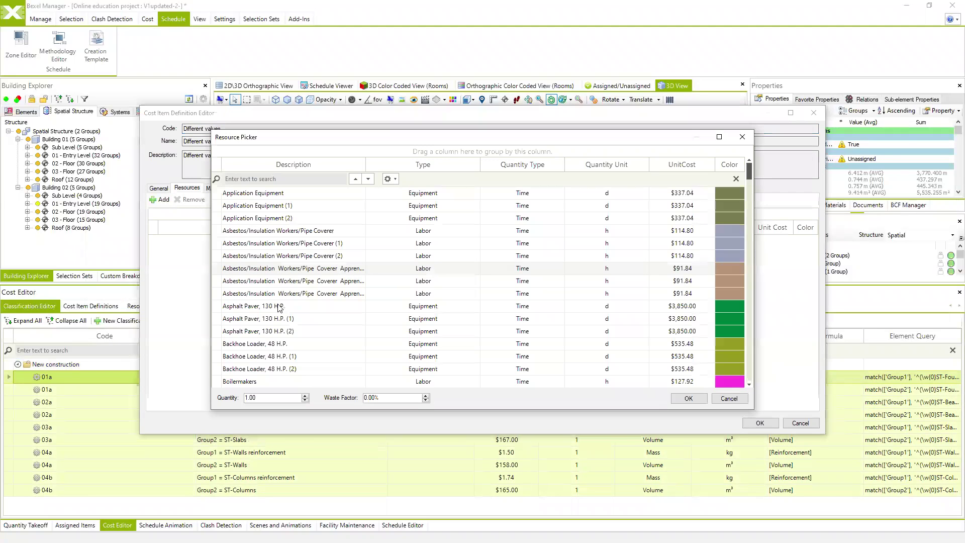
left_click(729, 398)
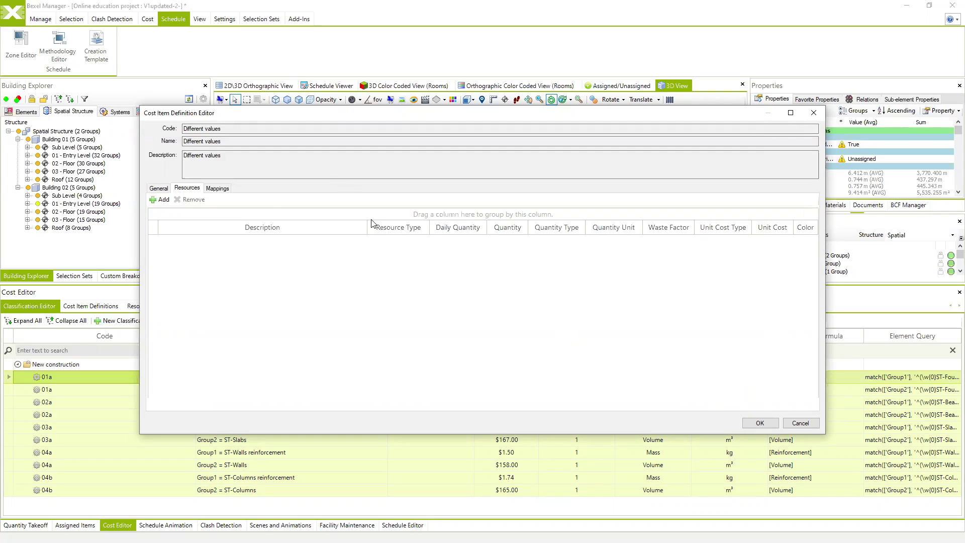
left_click(159, 189)
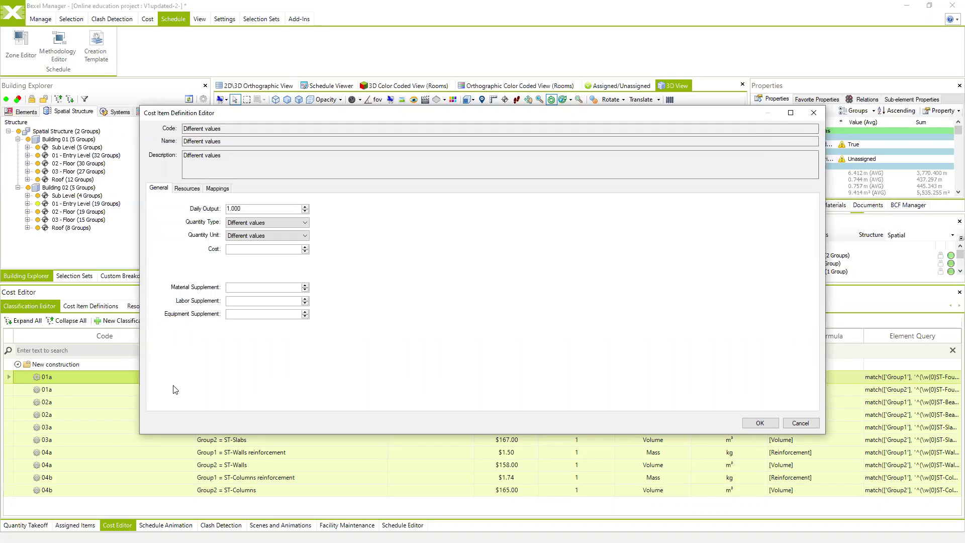
left_click(799, 423)
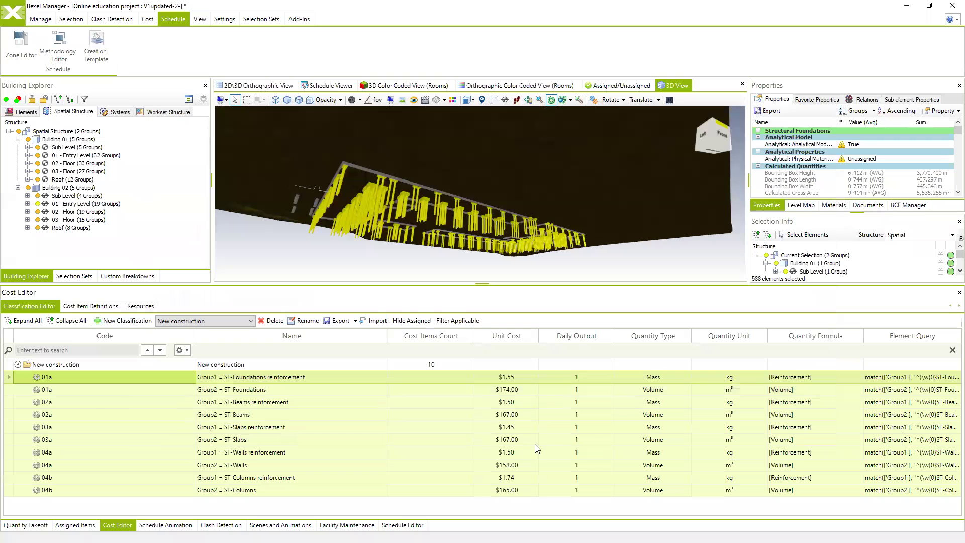
Step: Auto-assign the ten New construction cost items to a new cost version and list the assigned items
left_click(142, 406)
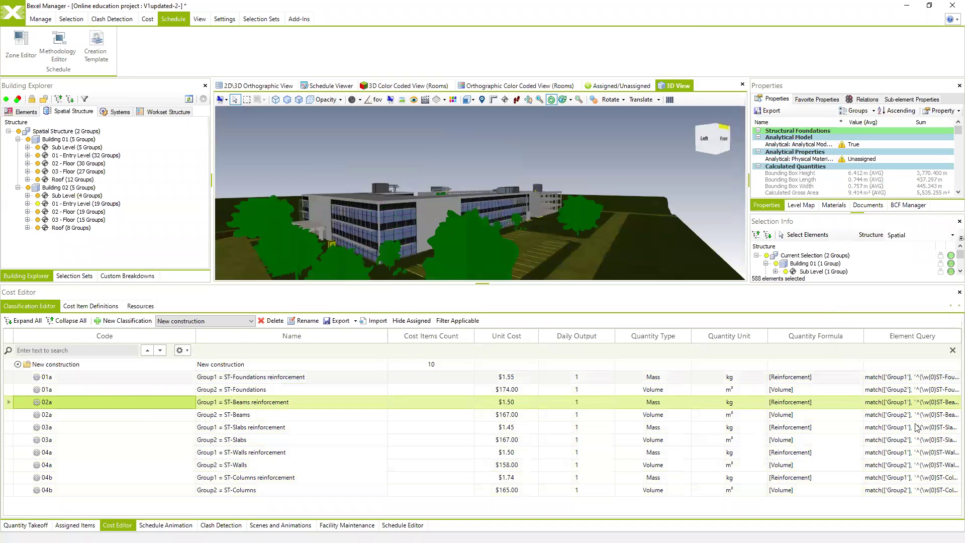
right_click(74, 364)
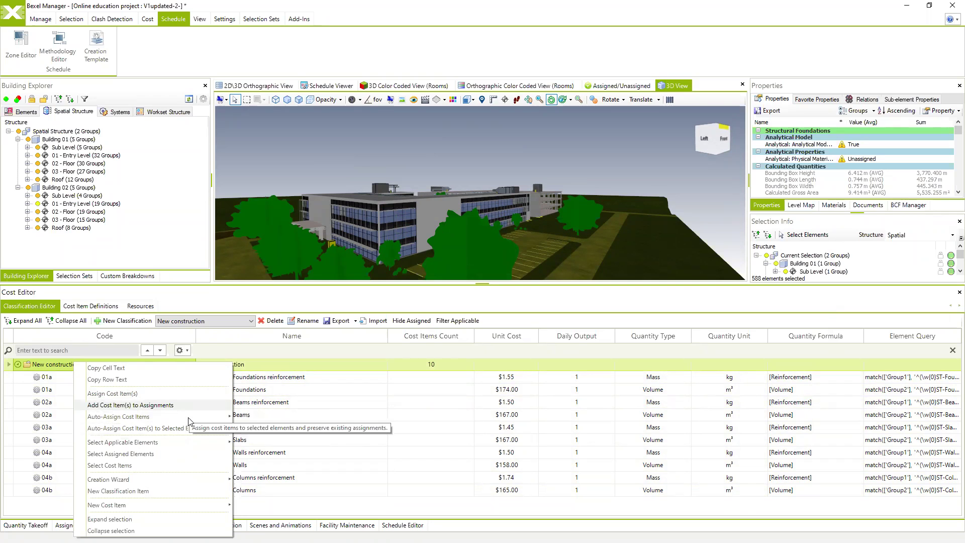
mouse_move(190, 417)
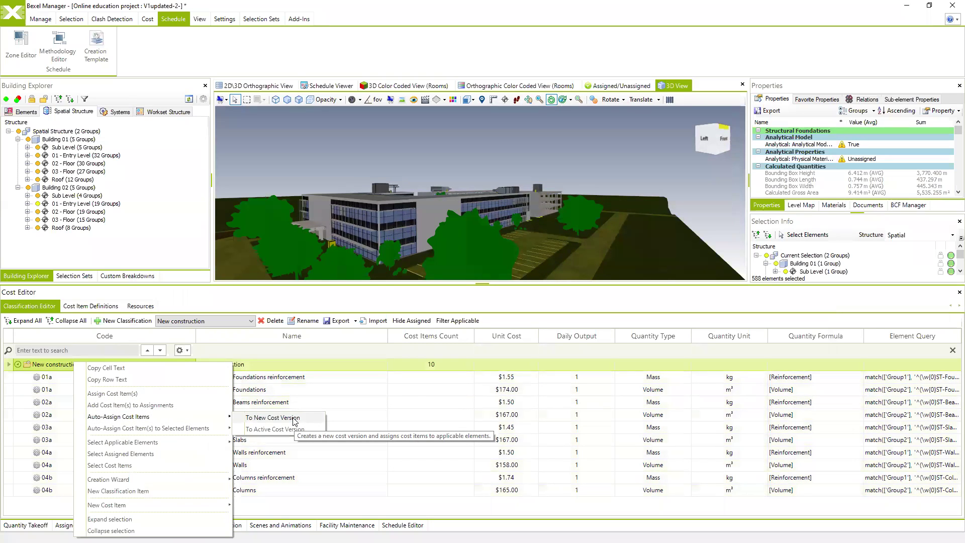
left_click(295, 419)
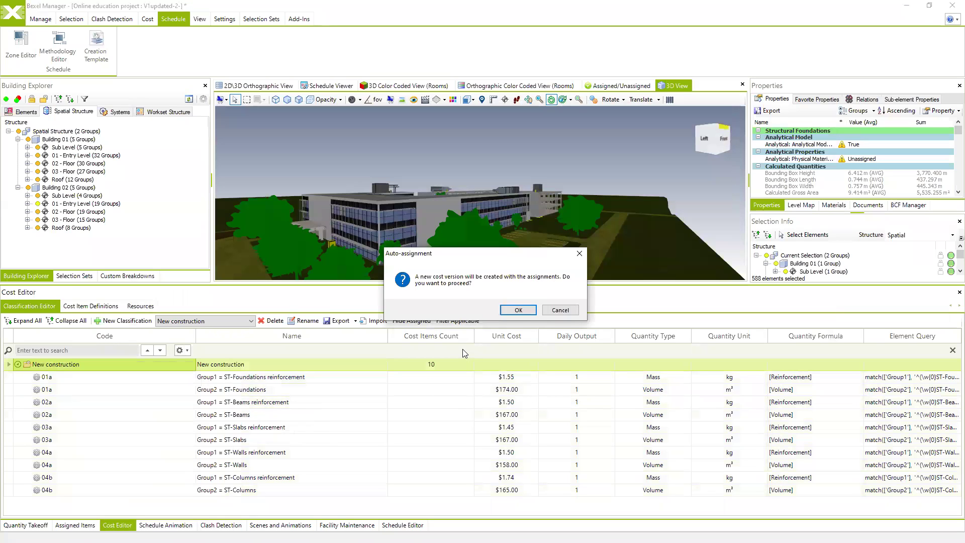
left_click(518, 310)
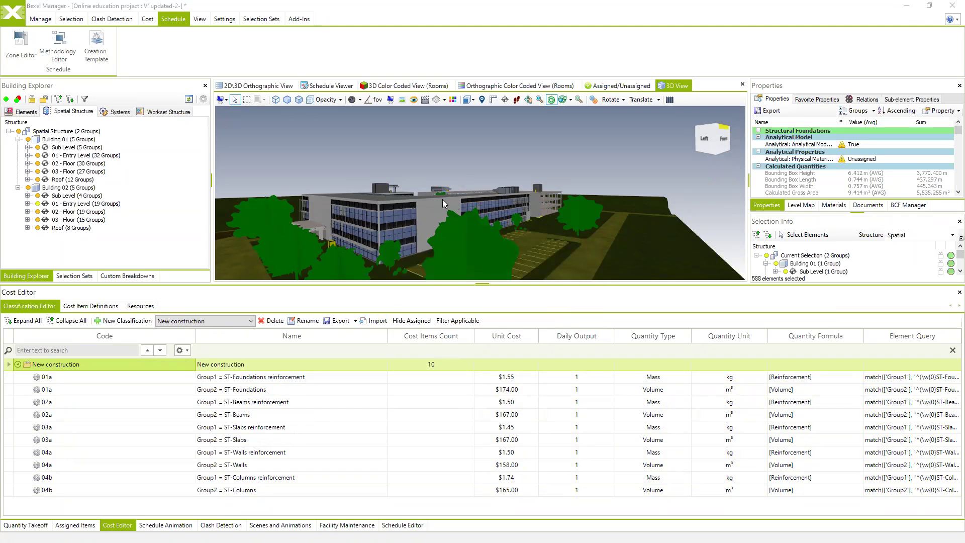
left_click(542, 309)
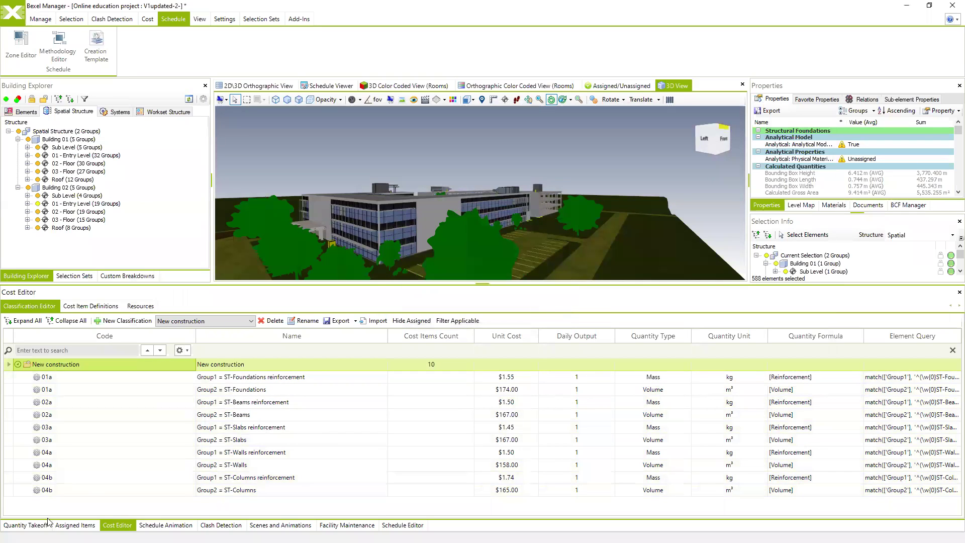
left_click(73, 524)
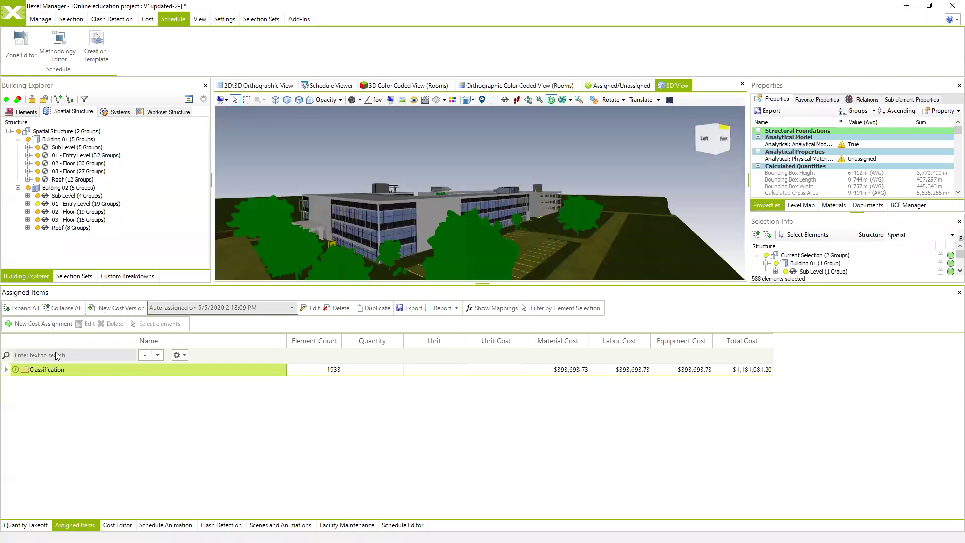
Step: Expand all assignments and select every New construction element in the model
left_click(21, 308)
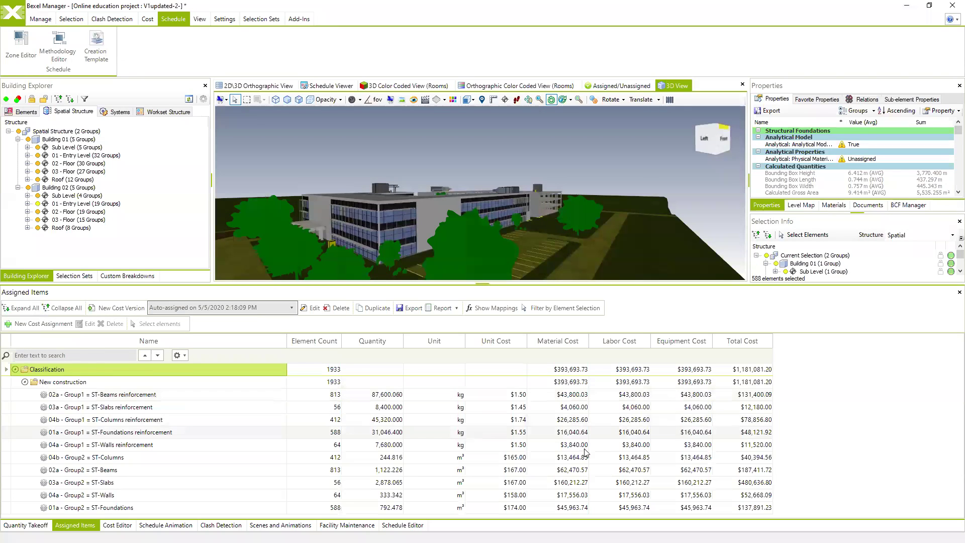
left_click_drag(468, 251, 473, 216)
left_click(117, 525)
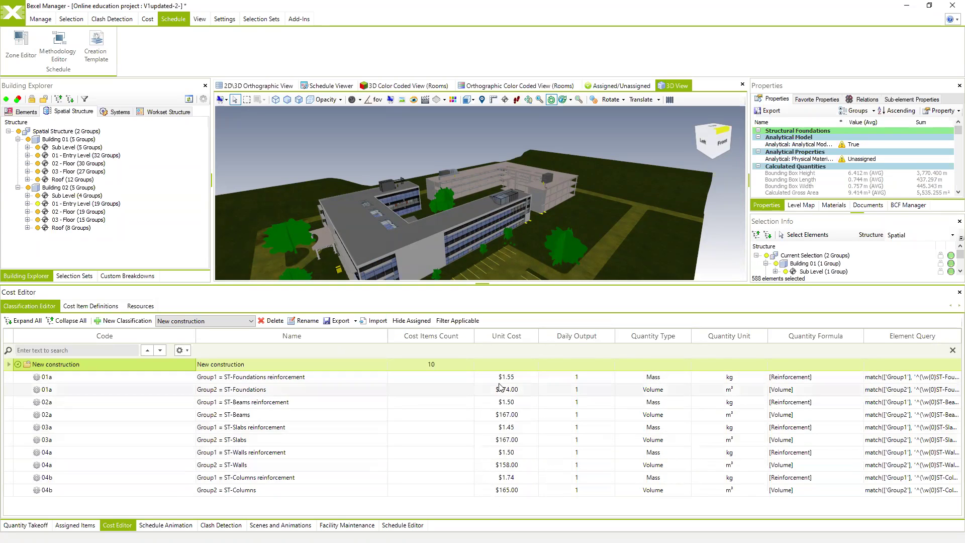
left_click(75, 525)
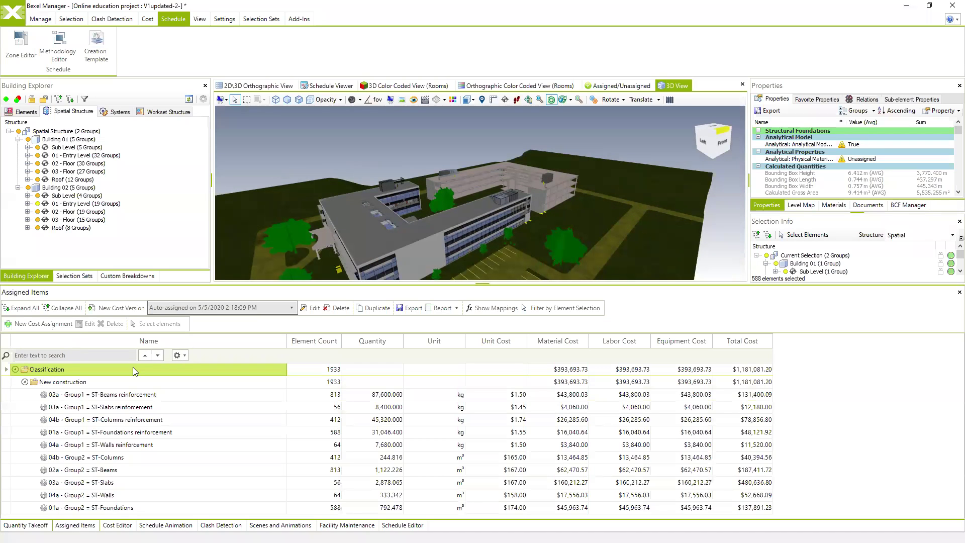
left_click(83, 394)
left_click(78, 383)
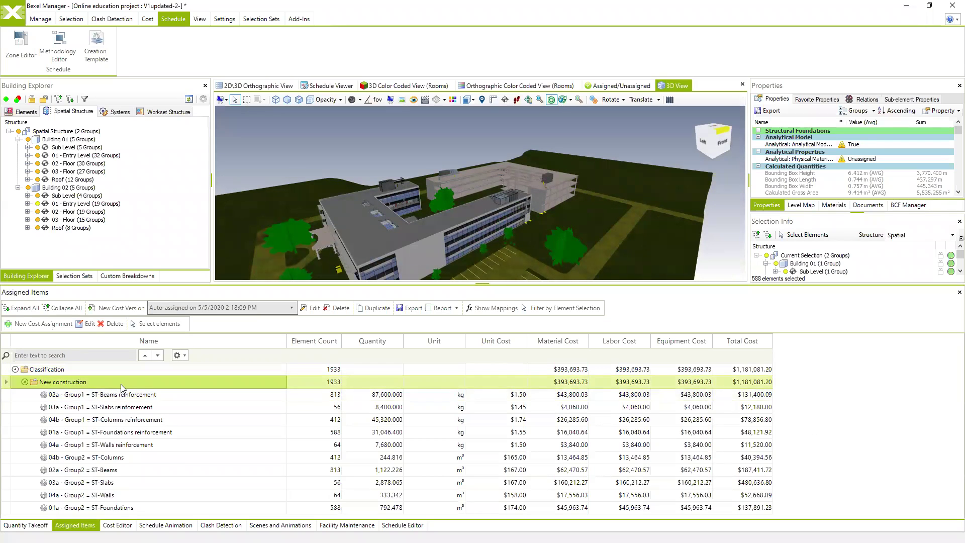
right_click(94, 385)
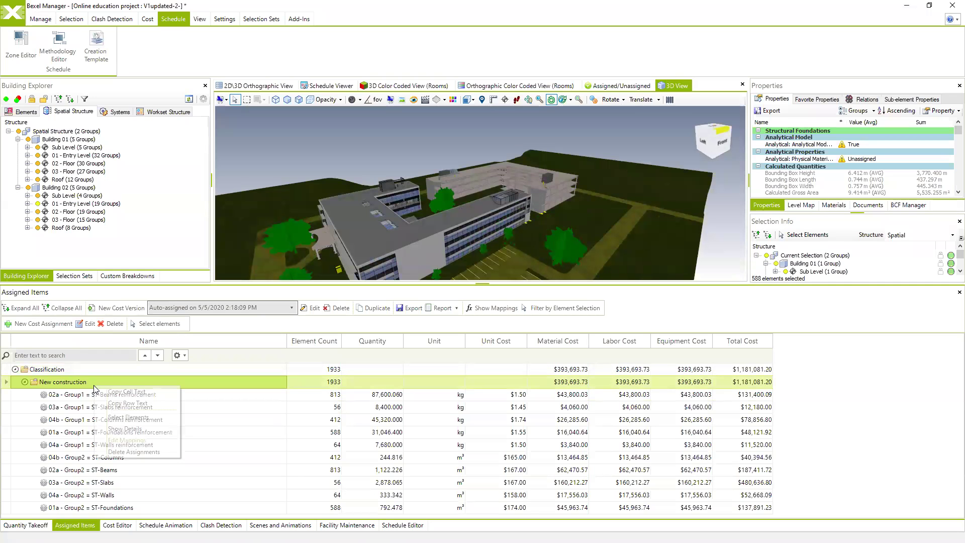
left_click(128, 420)
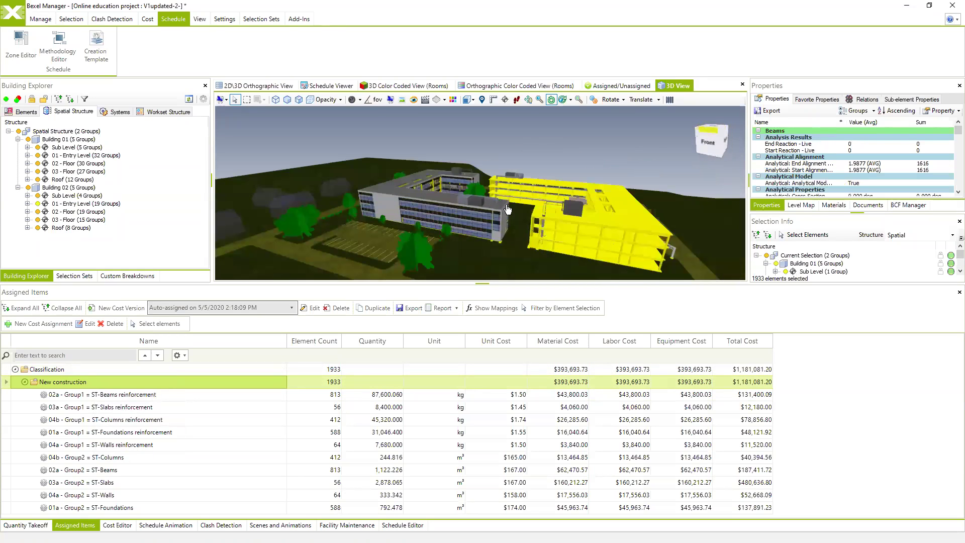
Step: Isolate the selected elements in the 3D view, then clear the selection
right_click(536, 147)
mouse_move(598, 202)
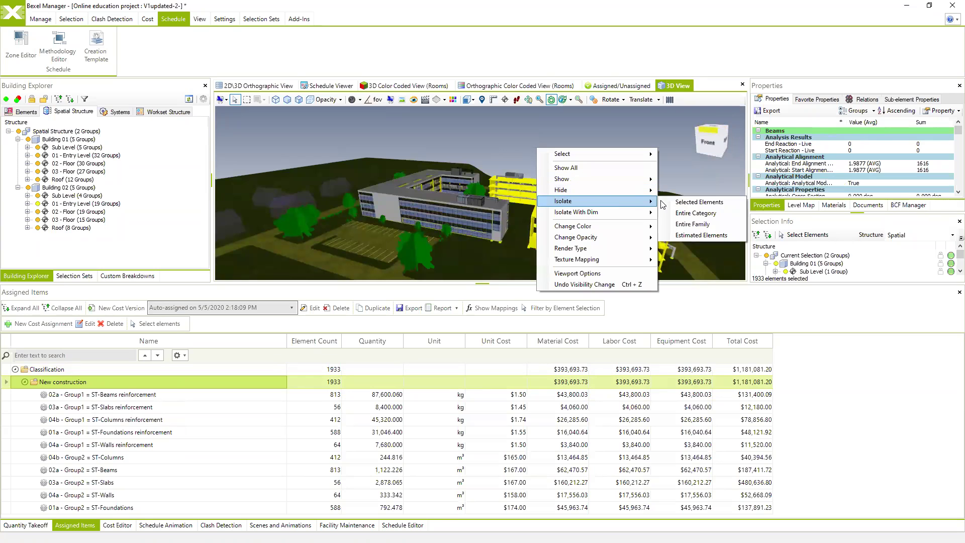
left_click(687, 202)
left_click_drag(565, 190, 562, 232)
left_click(622, 227)
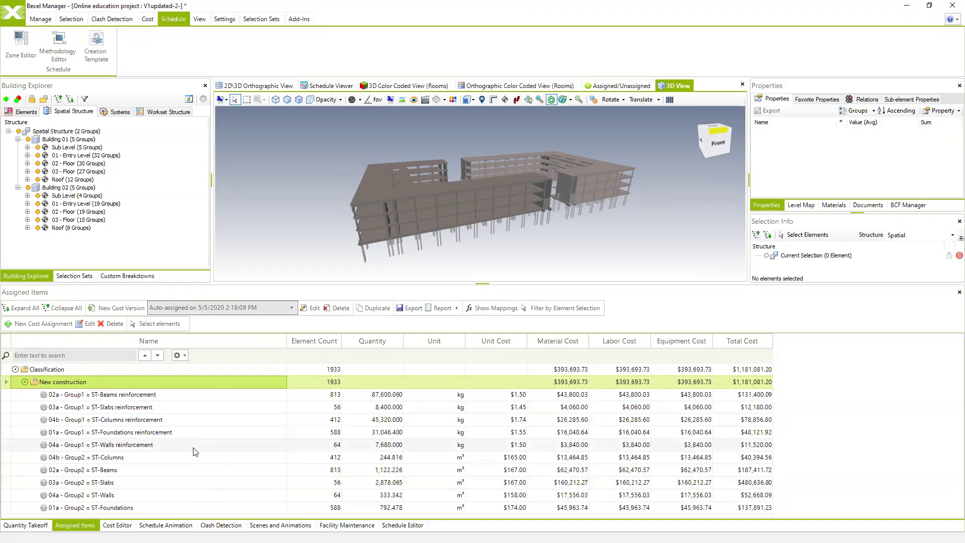
Step: Select the 813 beams assigned to cost item 02a and orbit the model to inspect them
left_click_drag(387, 216, 421, 204)
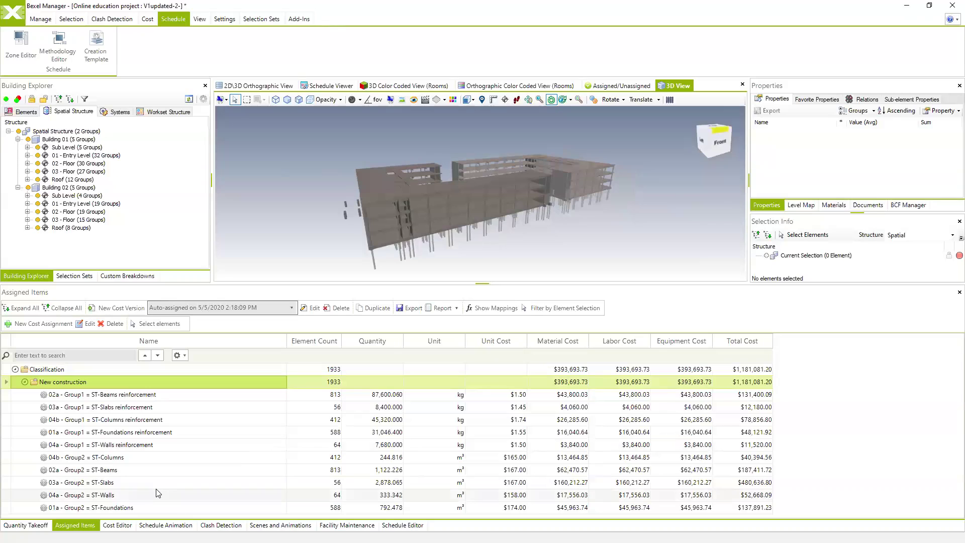
left_click(117, 391)
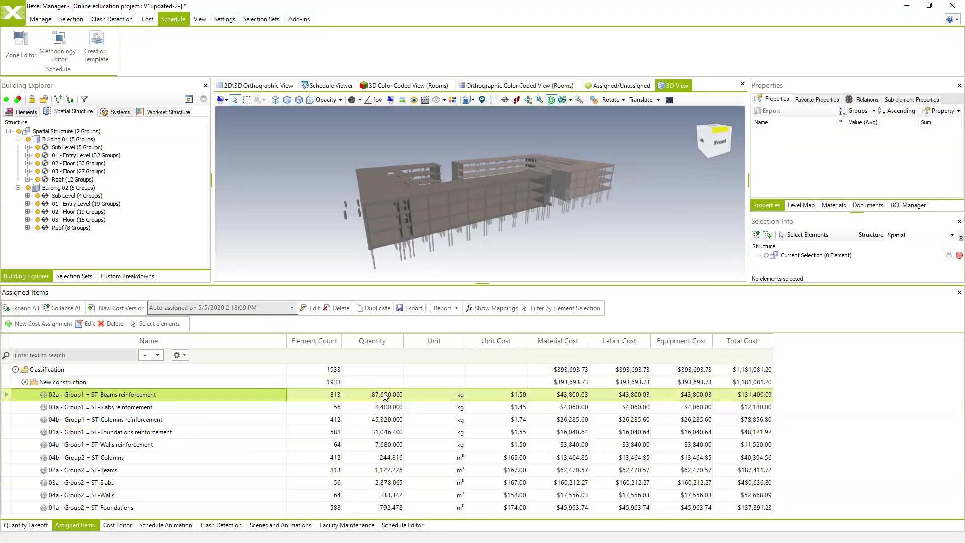
left_click_drag(485, 198, 452, 191)
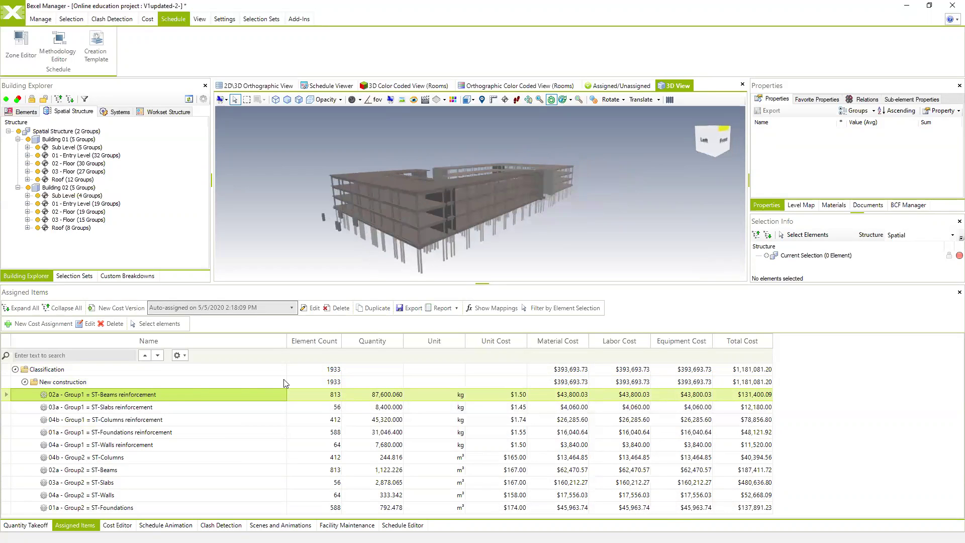
right_click(108, 397)
left_click(151, 427)
left_click_drag(462, 202, 402, 279)
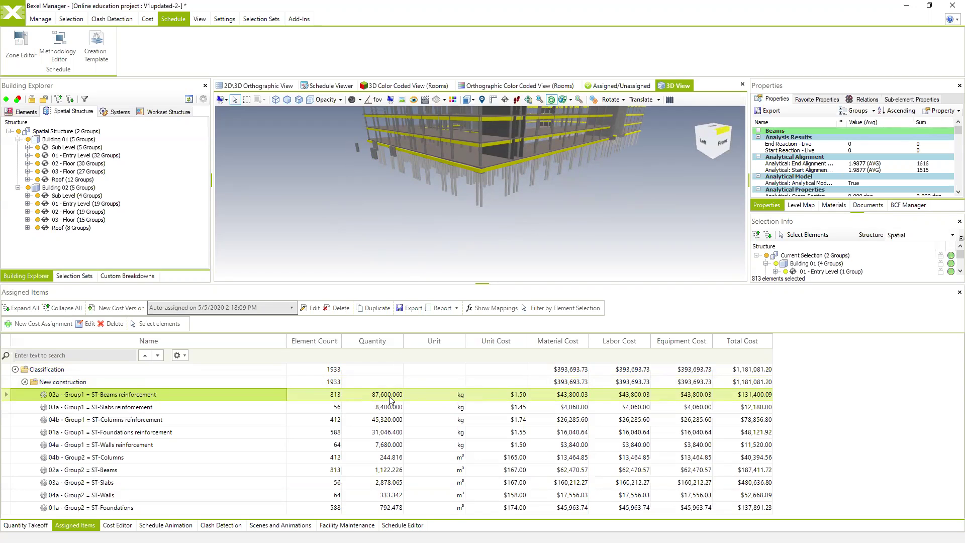
left_click_drag(497, 276, 404, 179)
left_click_drag(513, 166, 477, 152)
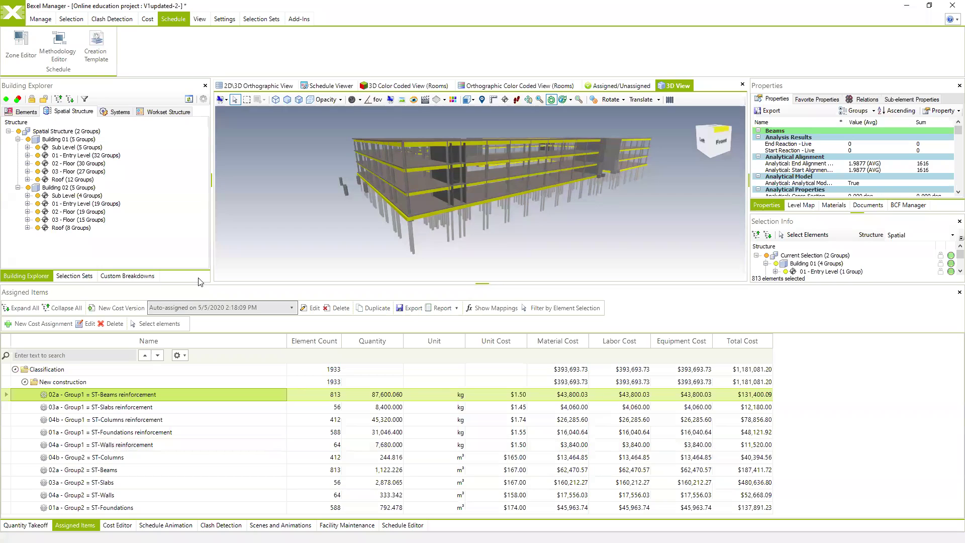
Step: Create a methodology named 'Simple Methodology' with New construction classification
left_click(61, 47)
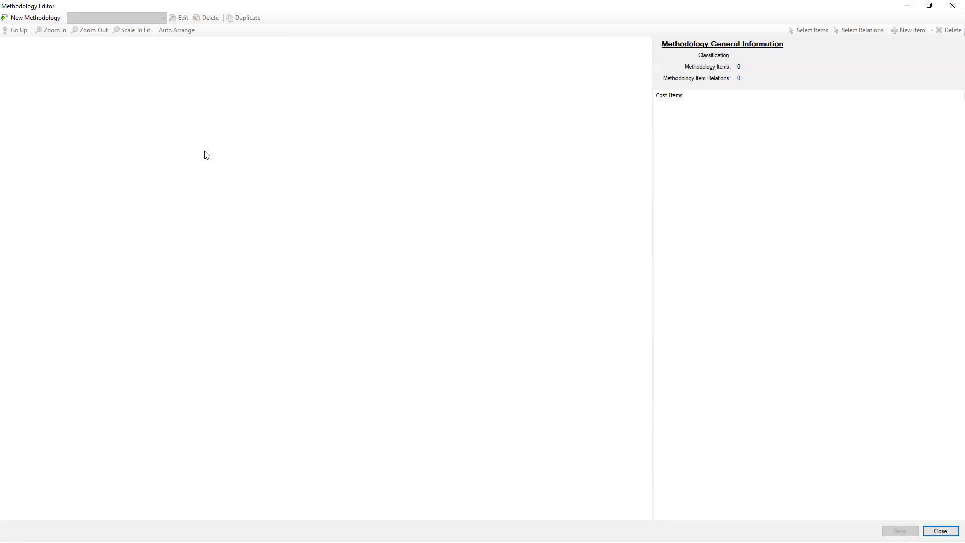
left_click(35, 18)
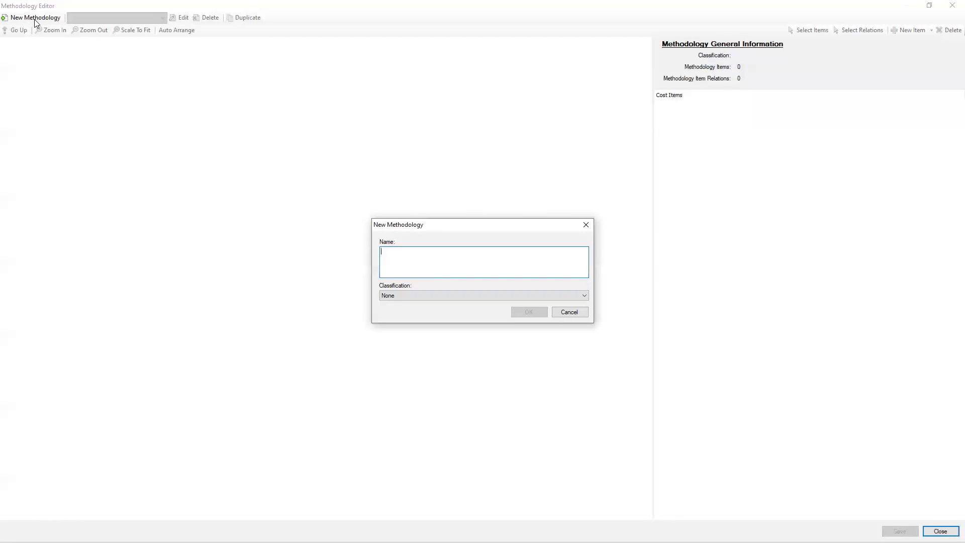
type("Simple")
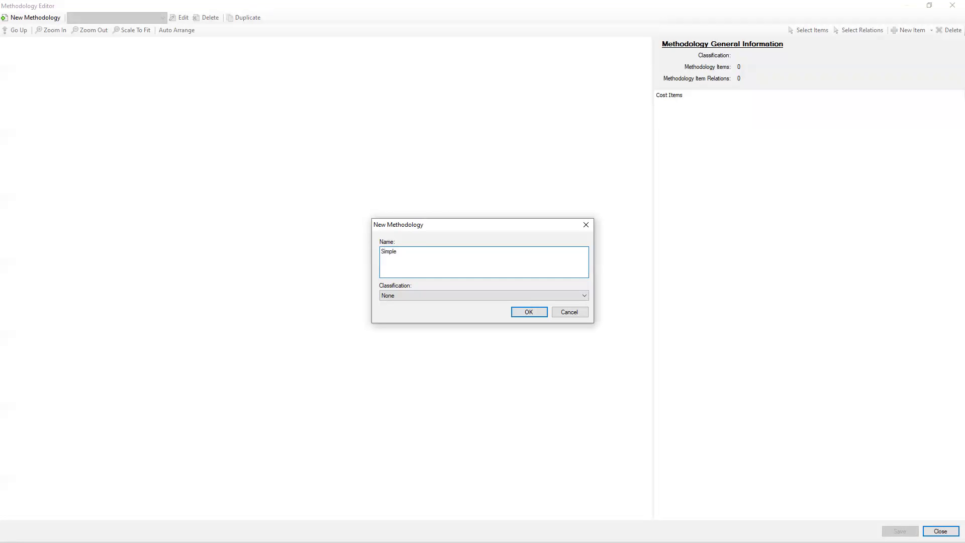
type(" Methodology")
left_click(581, 298)
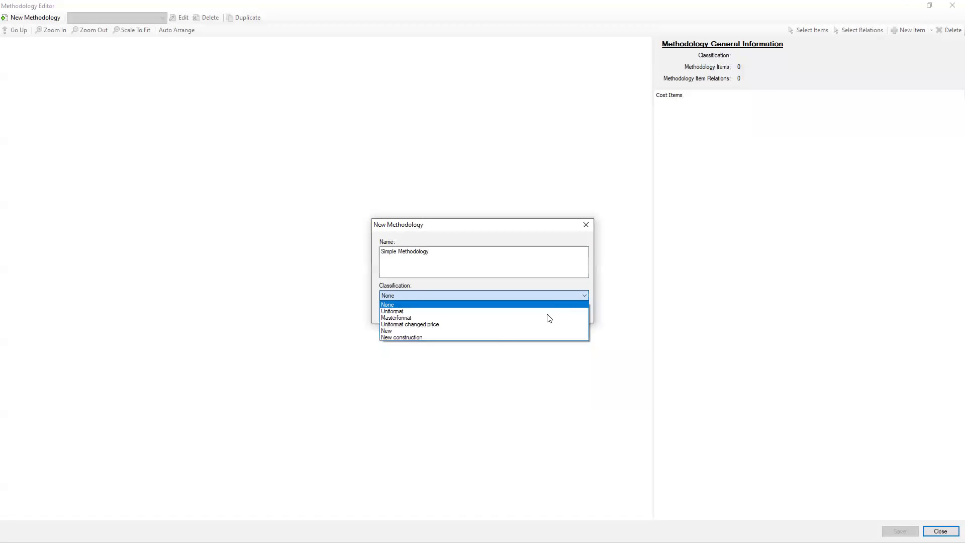
left_click(410, 338)
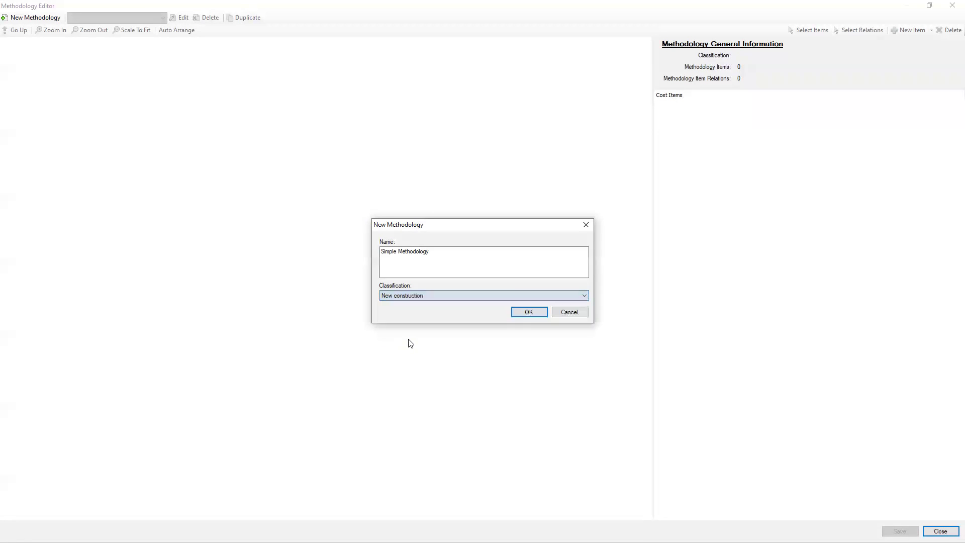
left_click(586, 295)
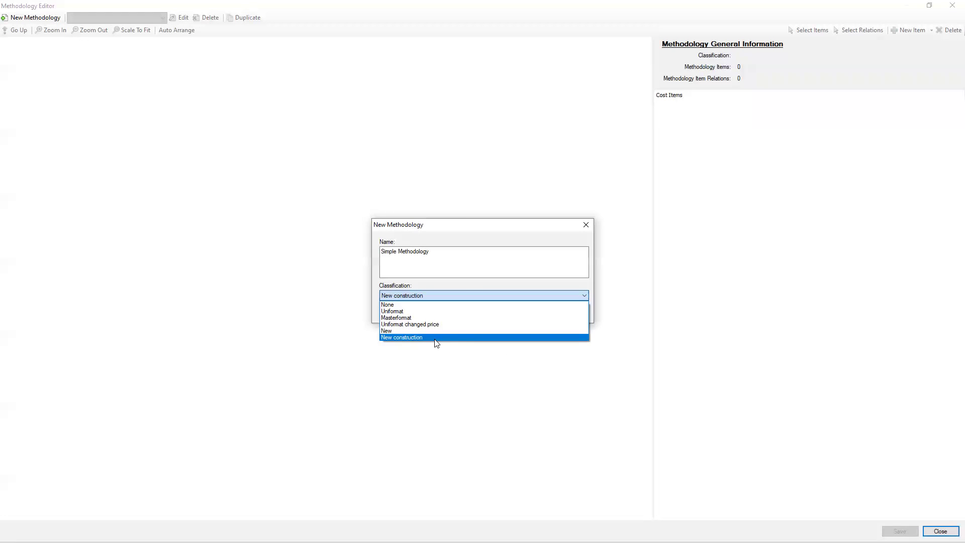
left_click(435, 339)
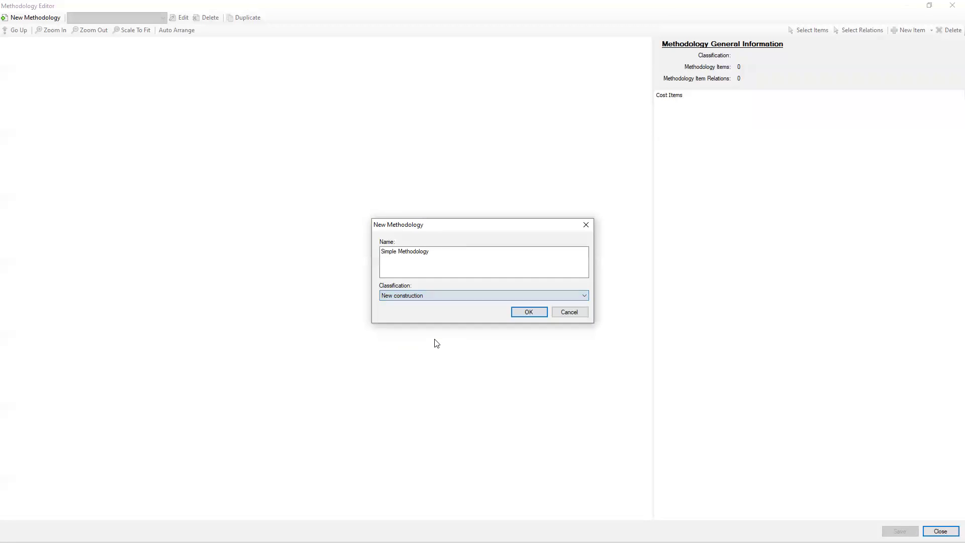
left_click(528, 312)
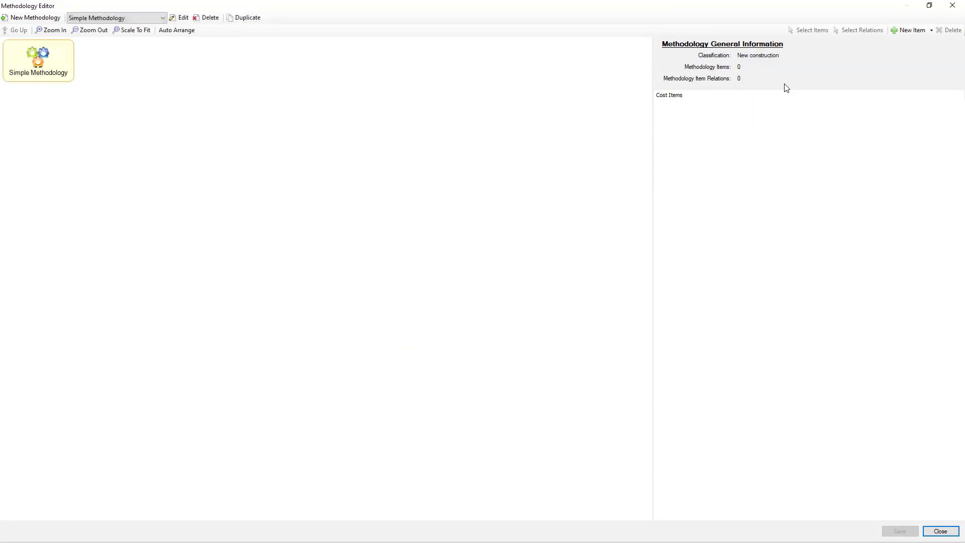
Step: Restore the Methodology Editor to a smaller window and move it aside to reveal the model
left_click(929, 5)
left_click_drag(449, 7, 865, 53)
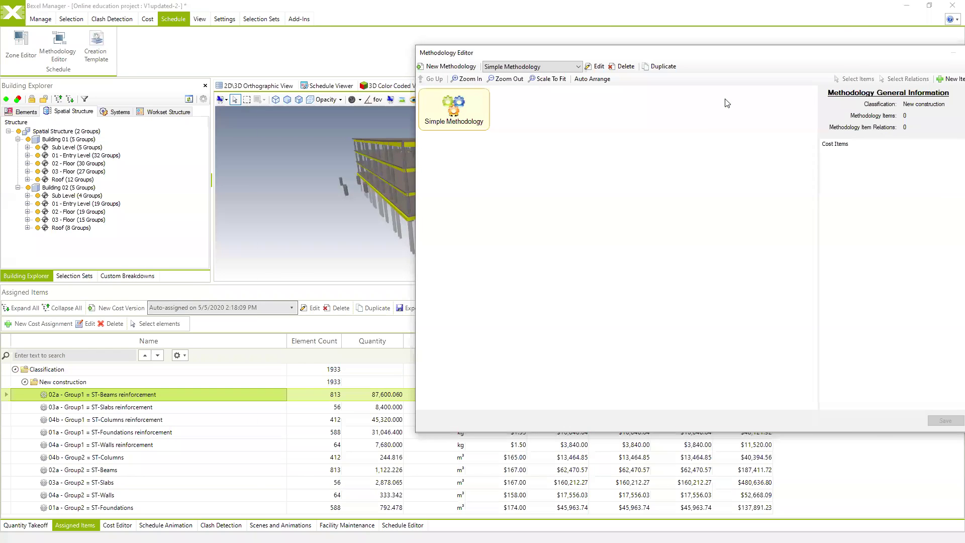
left_click_drag(857, 53, 709, 60)
Step: Close the Methodology Editor and review the cost classification and assigned items tables
left_click(832, 440)
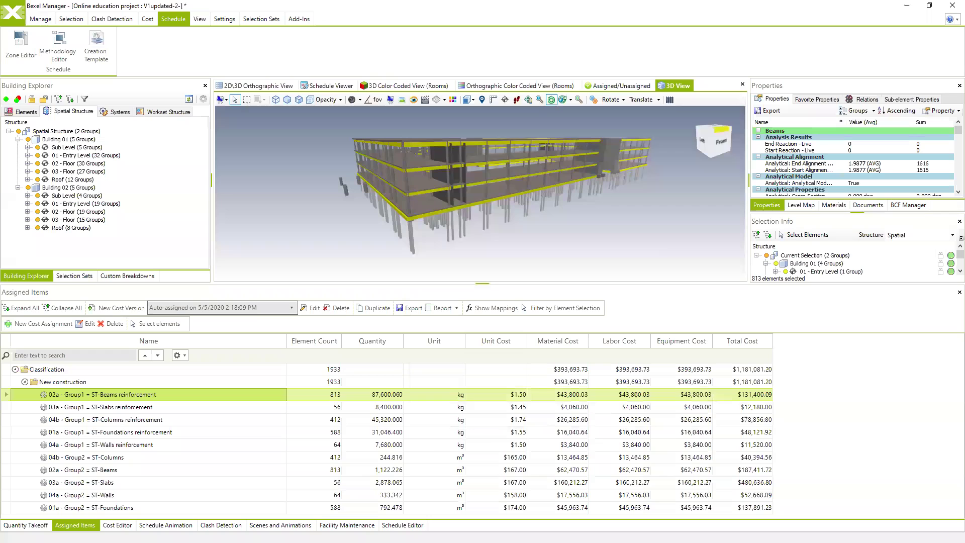
left_click(120, 525)
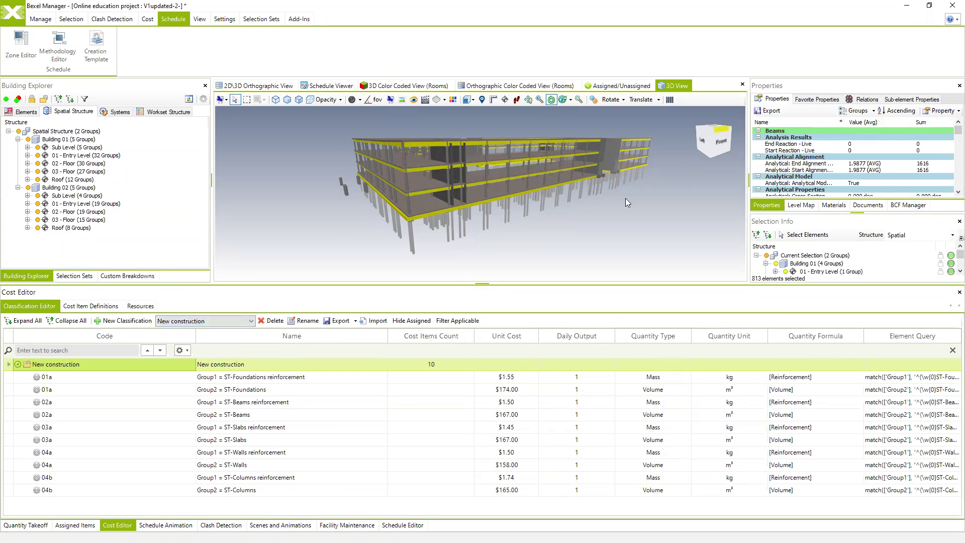
left_click(74, 525)
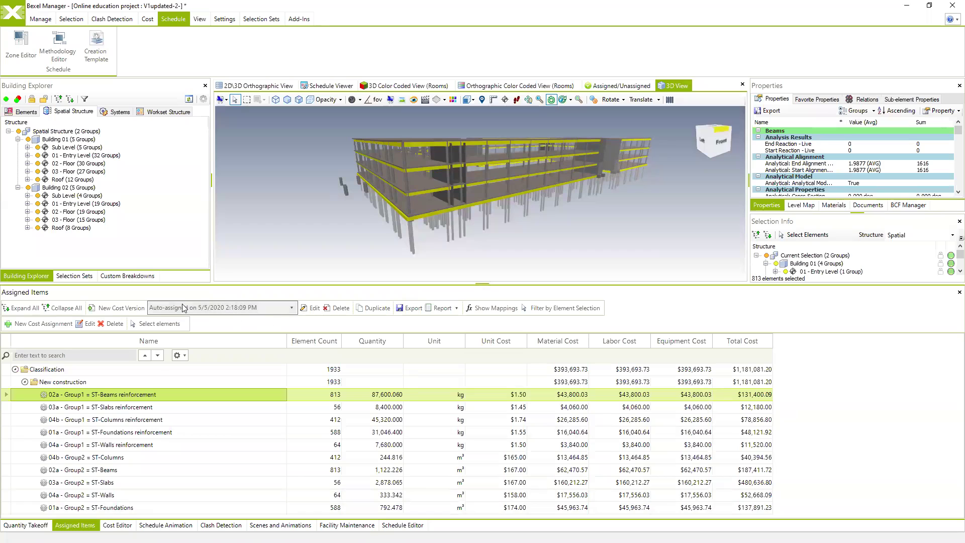
Step: Rename the current cost version to 'New cost version' and return to the cost table
left_click(311, 307)
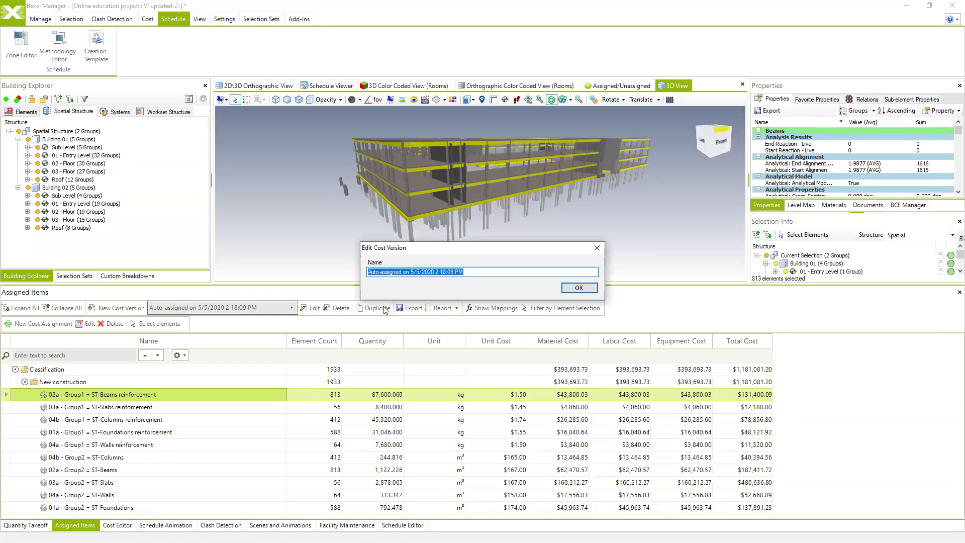
type("New cost")
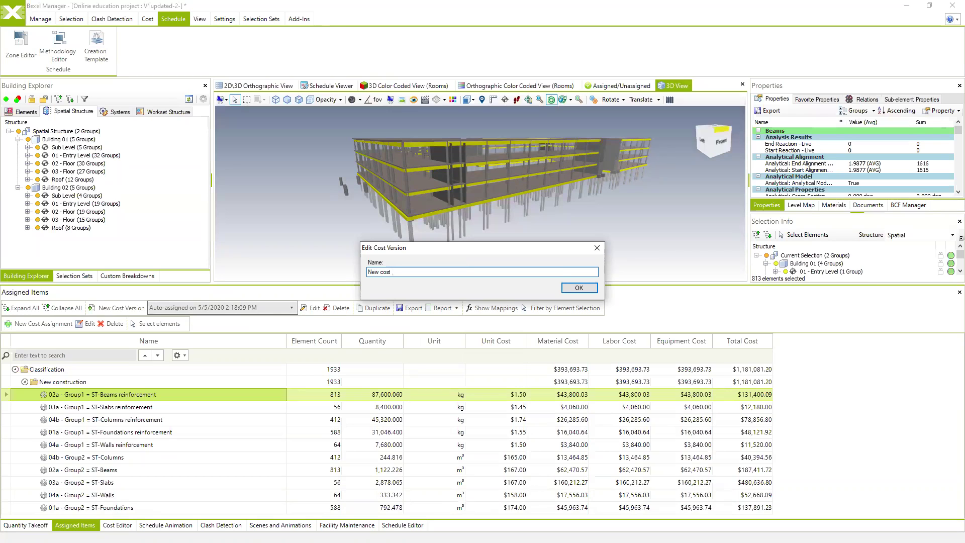
type(" version")
left_click(569, 287)
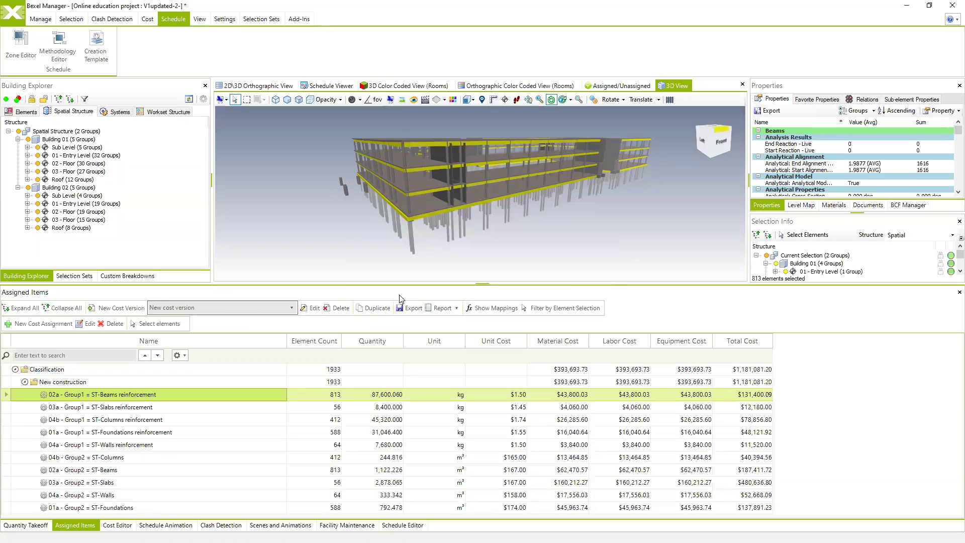
left_click(118, 525)
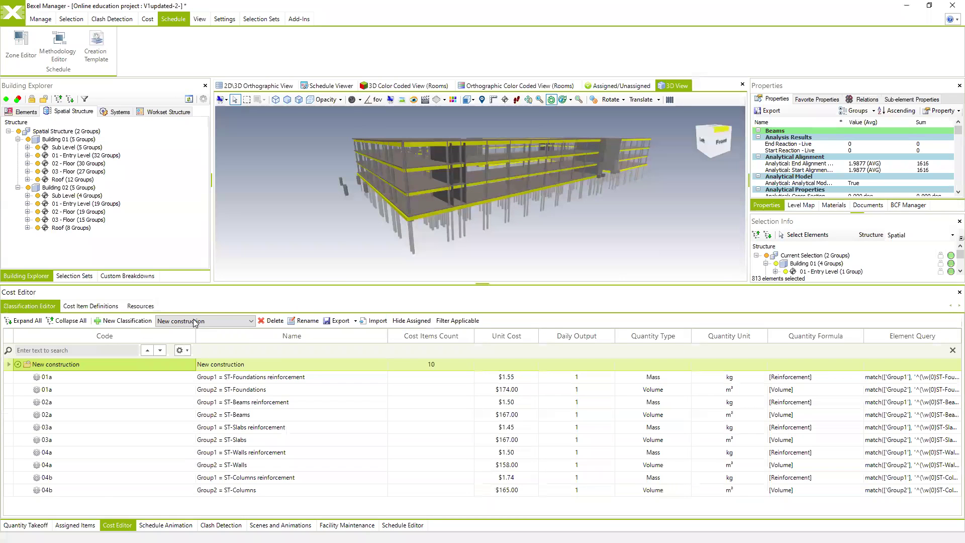
Step: Reopen the Methodology Editor on Simple Methodology's details, cancelling a stray second new-methodology dialog
left_click(58, 42)
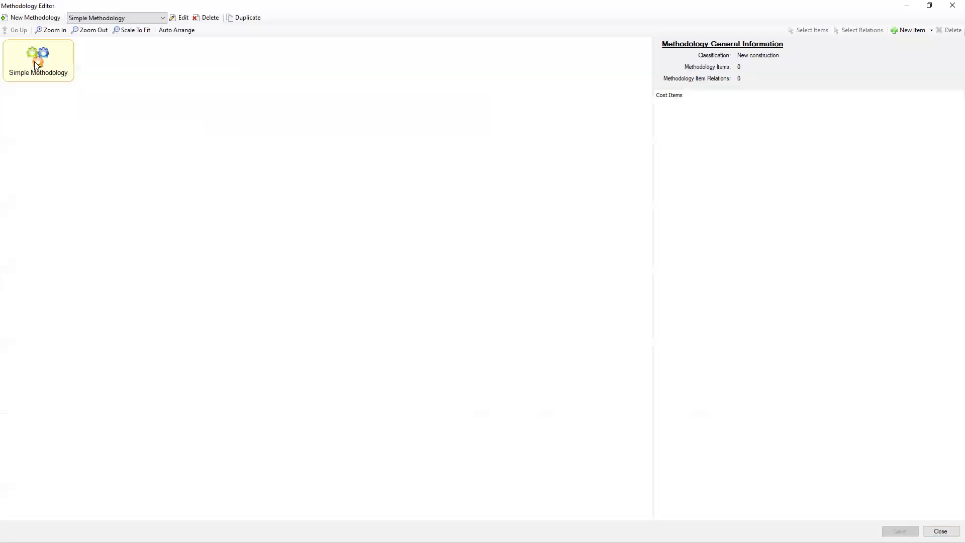
left_click(35, 62)
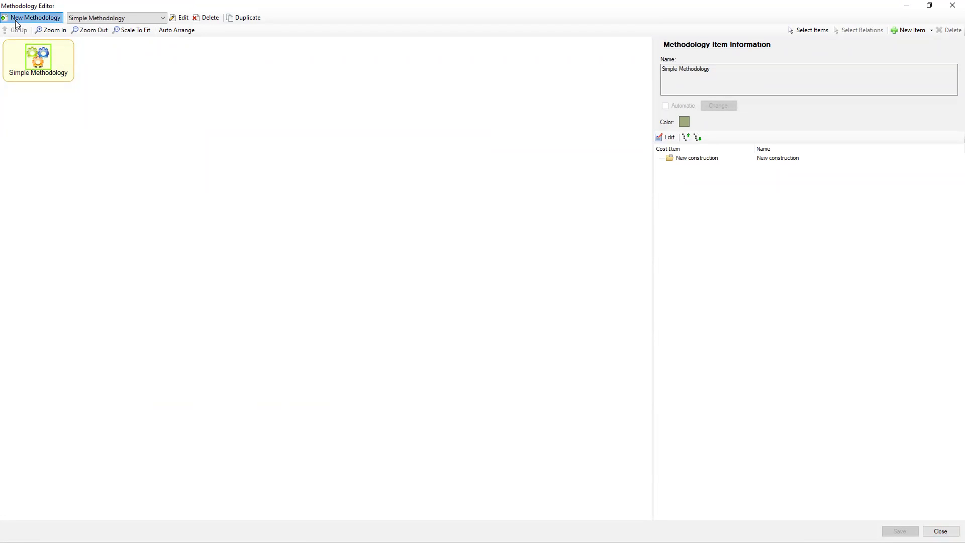
left_click(31, 18)
left_click(584, 296)
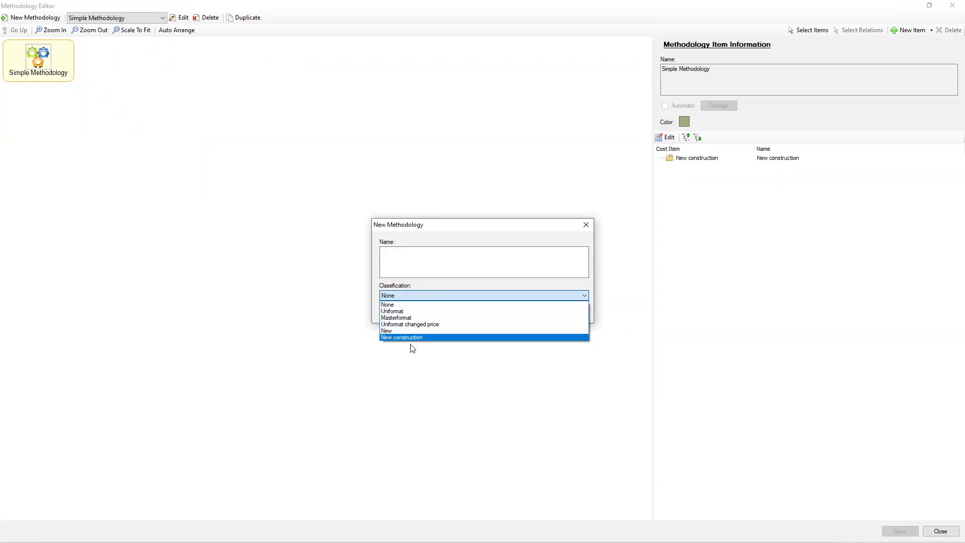
left_click(467, 221)
left_click(568, 310)
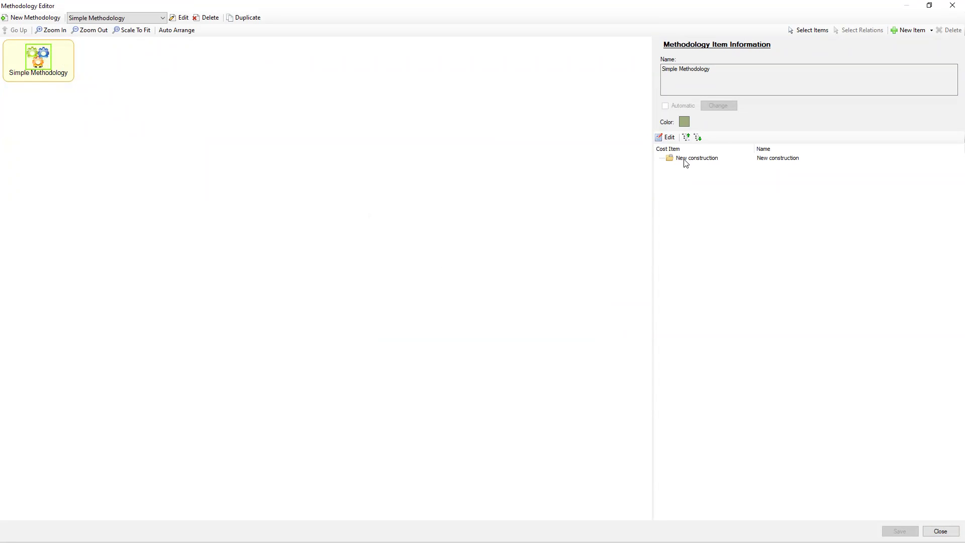
left_click(666, 137)
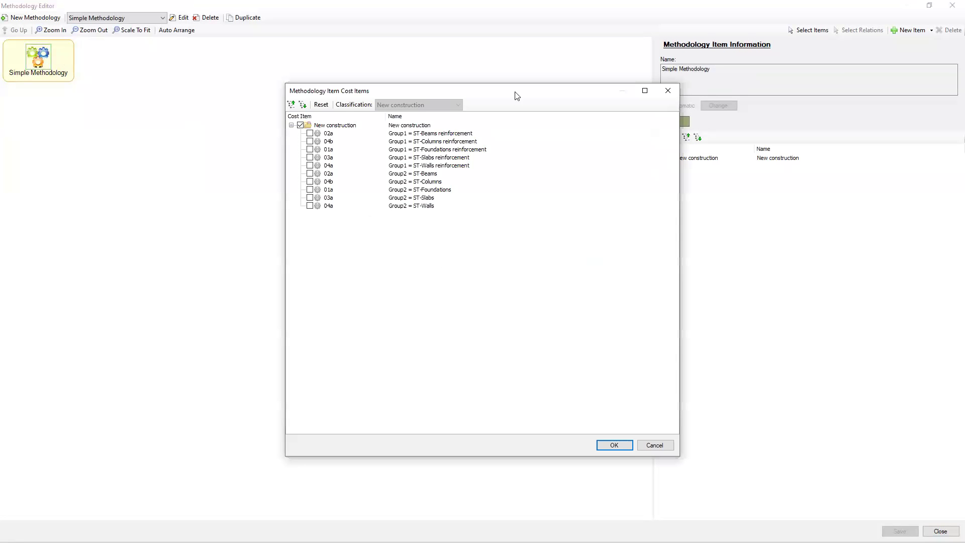
left_click(669, 91)
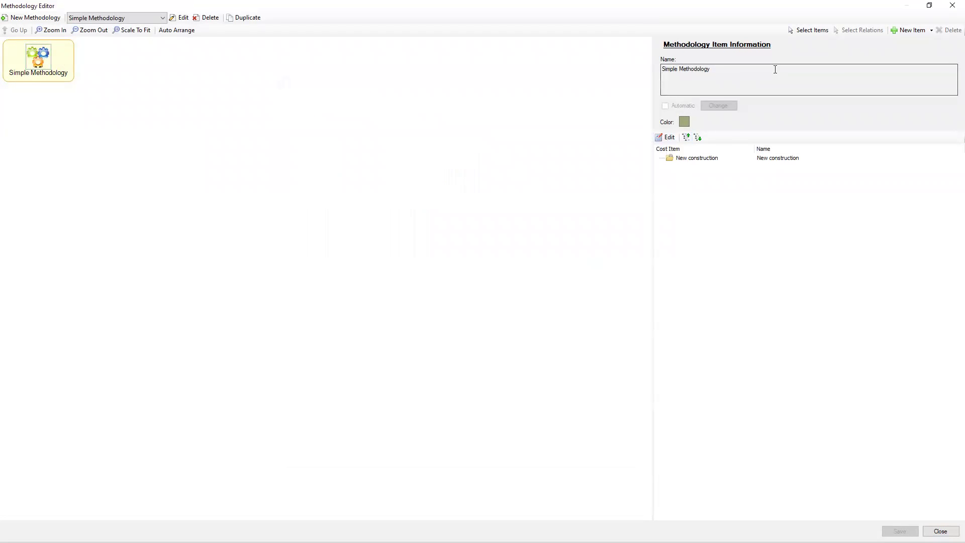
left_click(667, 137)
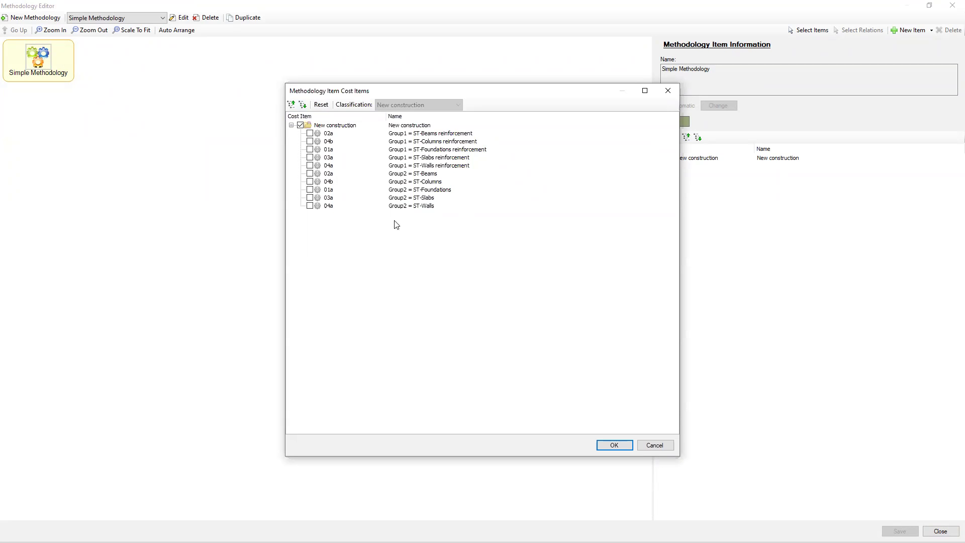
left_click(336, 125)
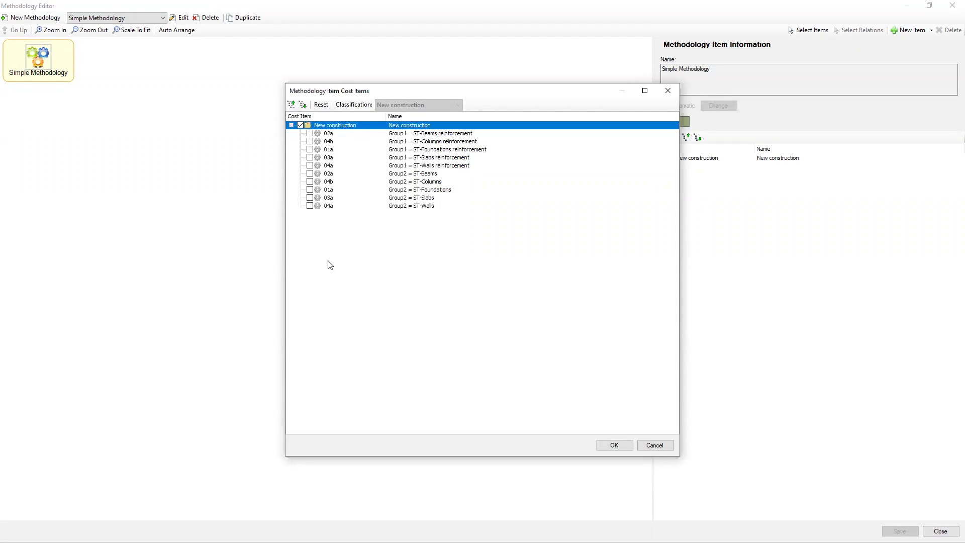
left_click(647, 446)
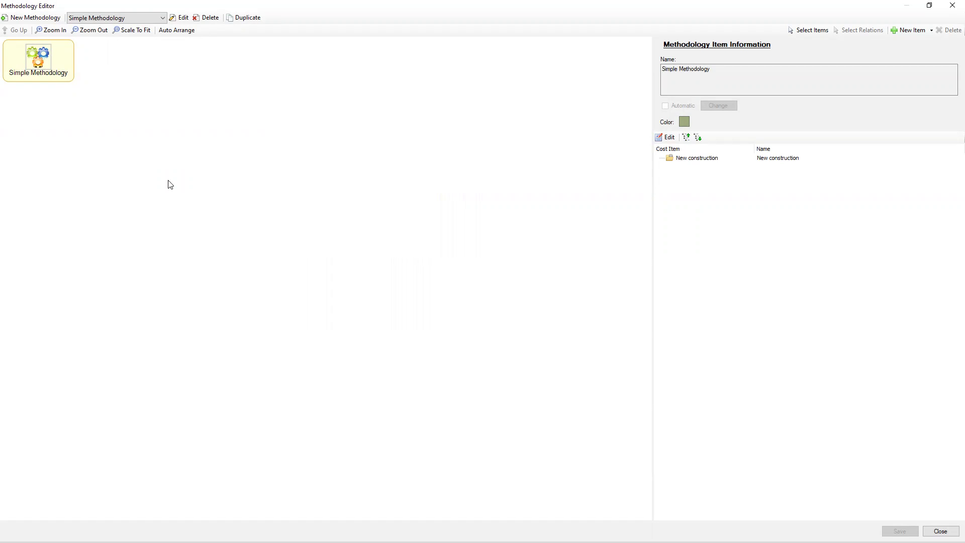
Step: Add cost-item methodology items, ticking all ten cost items from 02a through 04a
right_click(119, 123)
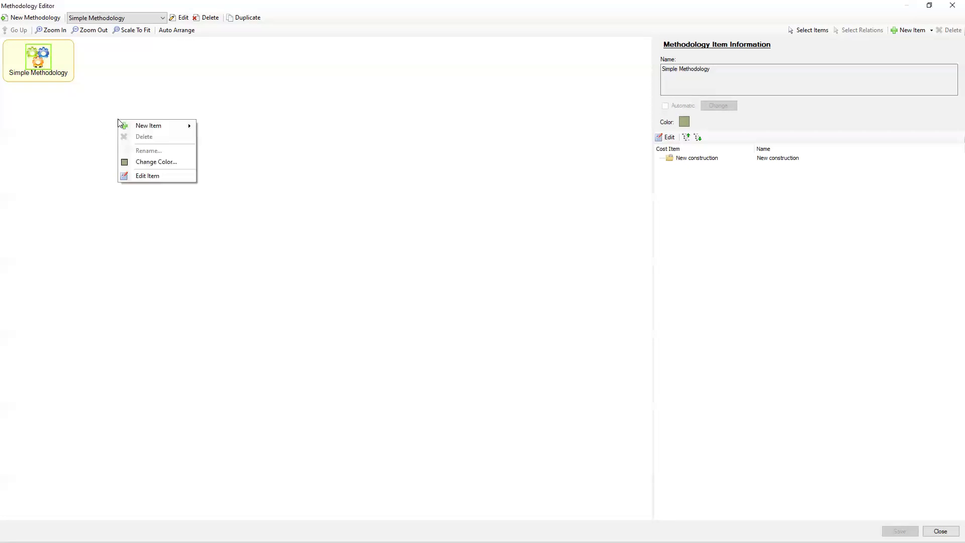
mouse_move(166, 126)
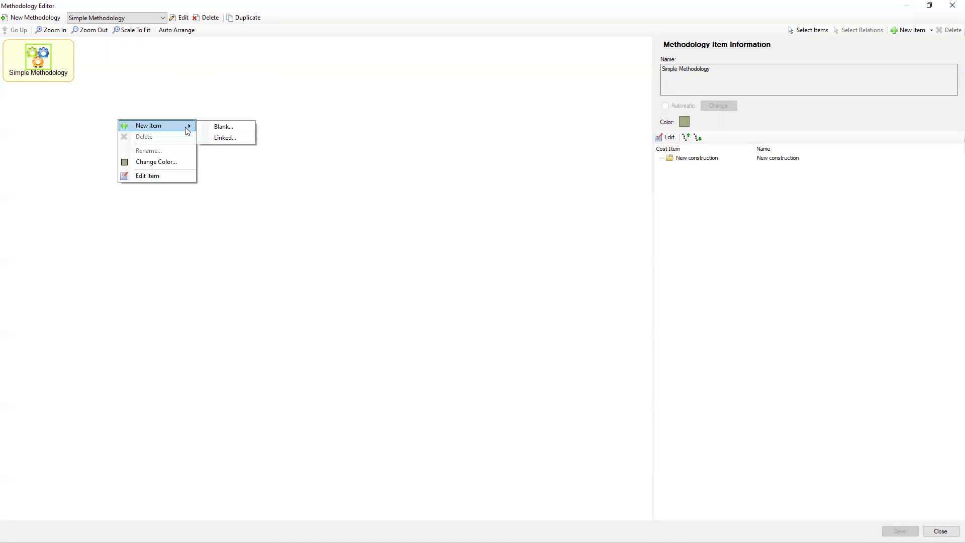
left_click(221, 138)
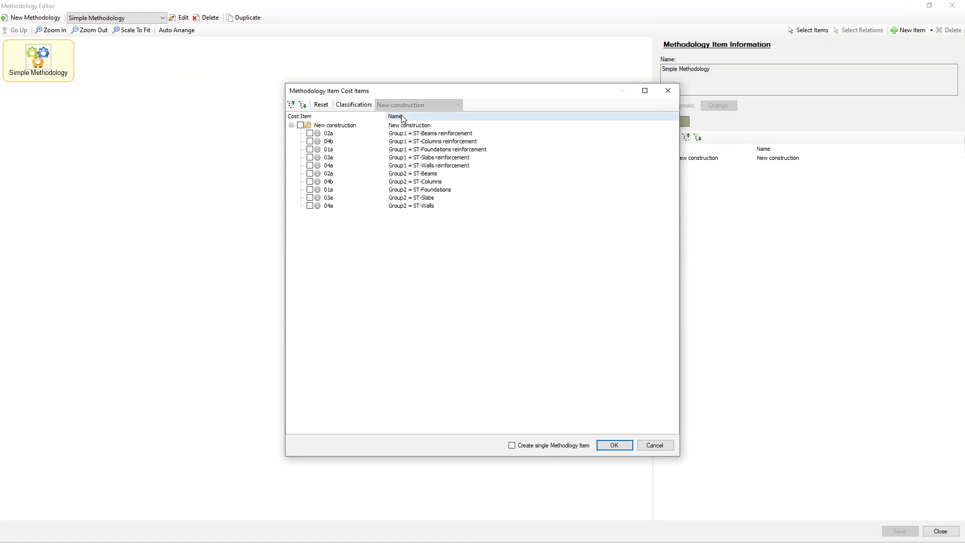
left_click(310, 134)
left_click(311, 206)
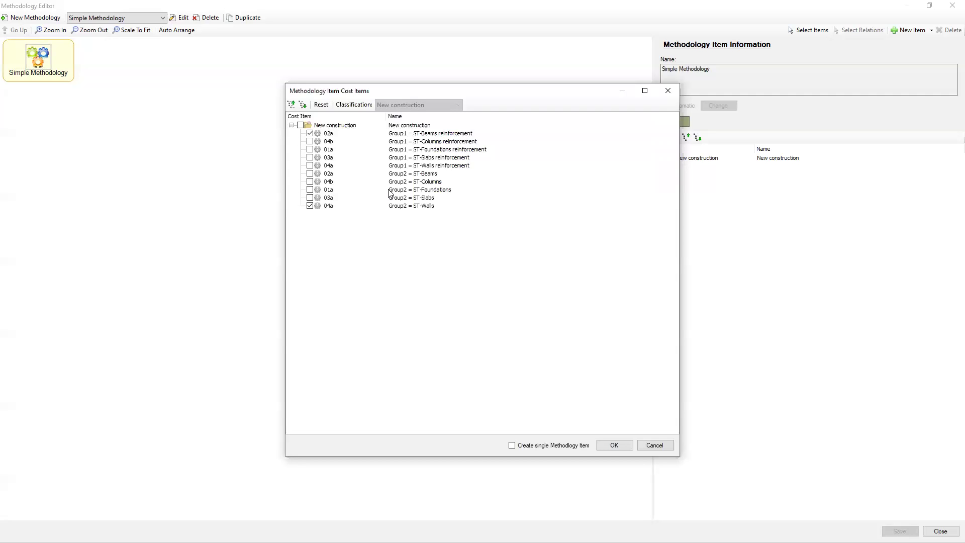
left_click(418, 135)
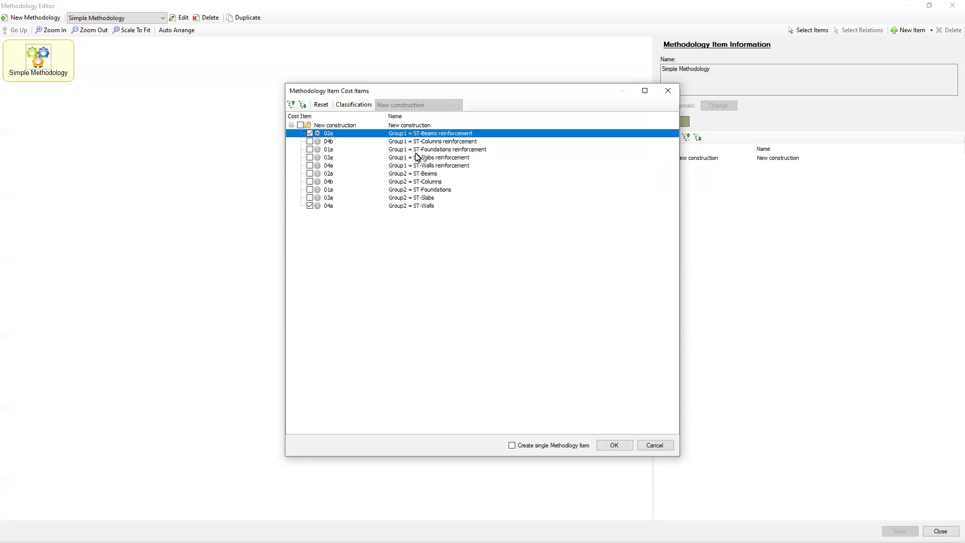
left_click(416, 206, "shift")
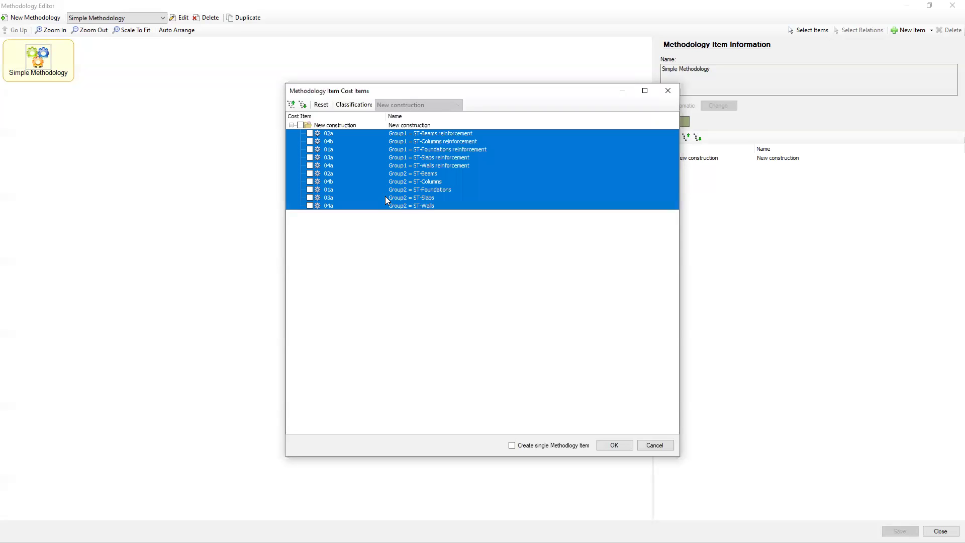
left_click(310, 206)
left_click(614, 446)
scroll(289, 236, "down", 3)
scroll(237, 250, "up", 3)
left_click(176, 209)
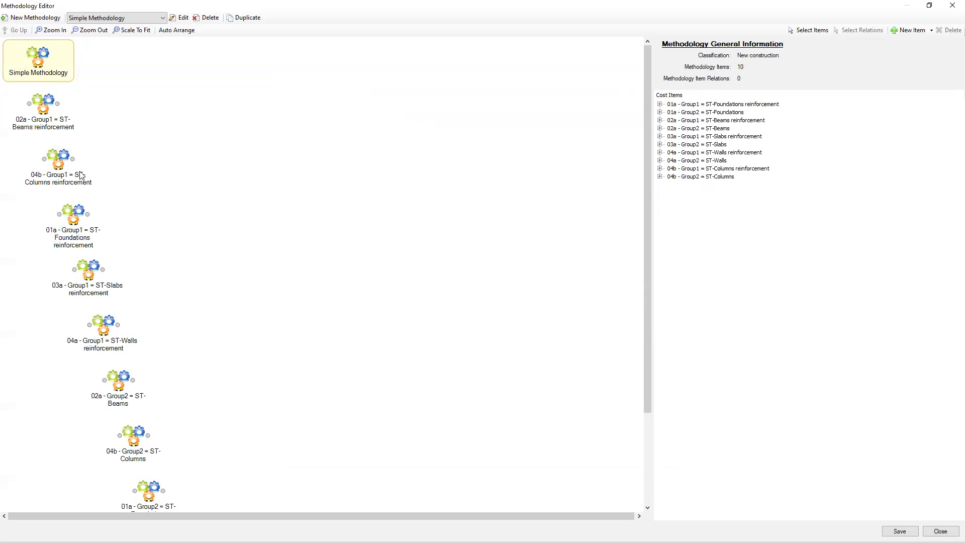
Step: Drag the 02a Group1 ST-Beams reinforcement item right, then save and close Simple Methodology
left_click(45, 114)
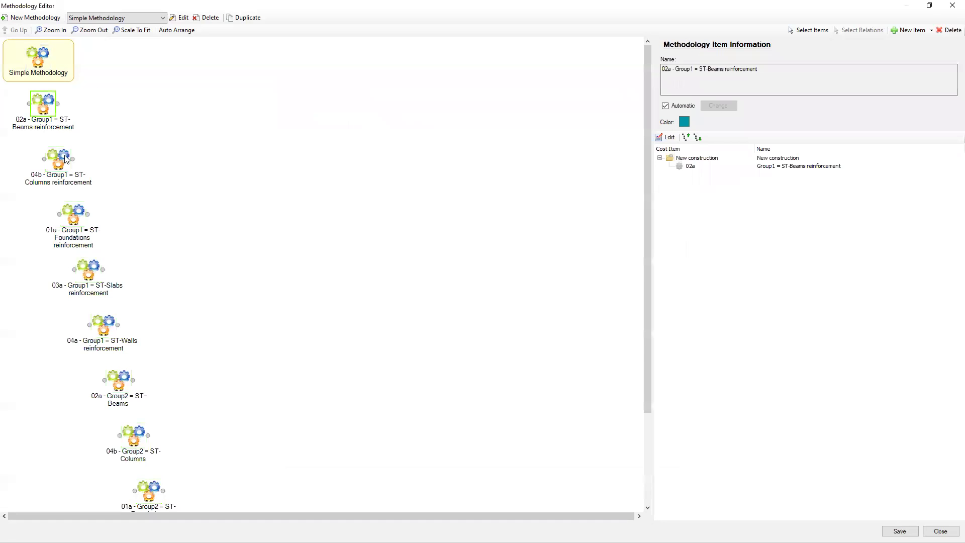
left_click_drag(44, 111, 158, 135)
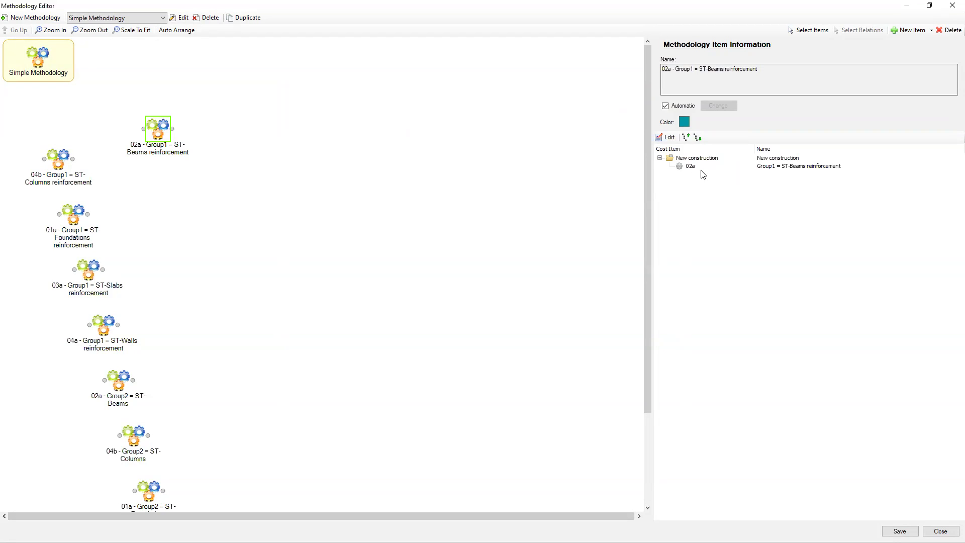
left_click(57, 162)
left_click(900, 531)
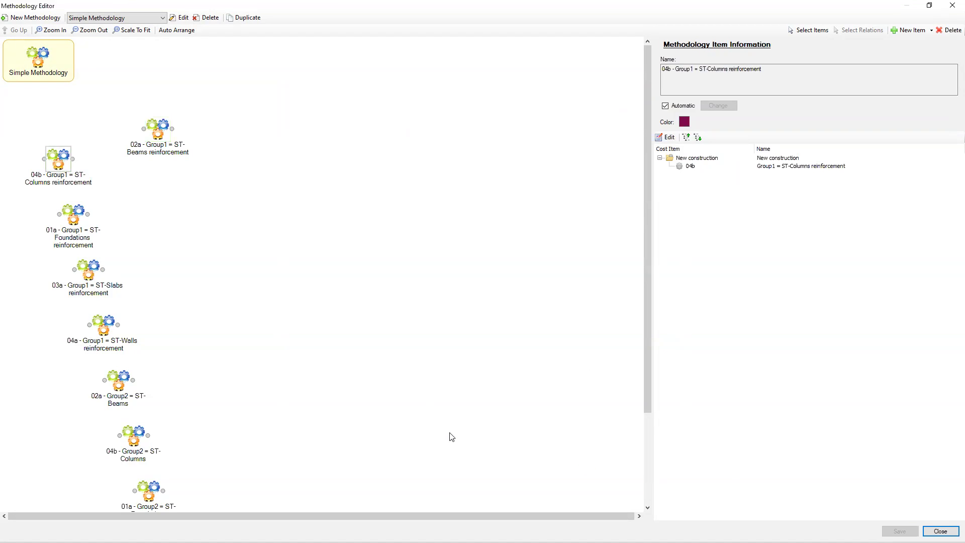
left_click(941, 531)
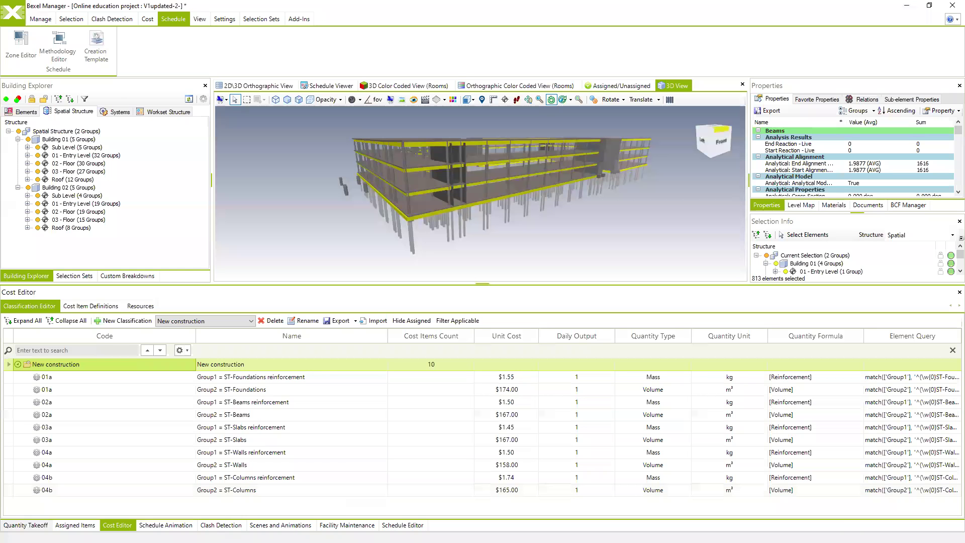
Step: Select the 56 model elements under 03a - Group1 = ST-Slabs reinforcement, then reopen the Methodology Editor
left_click(75, 525)
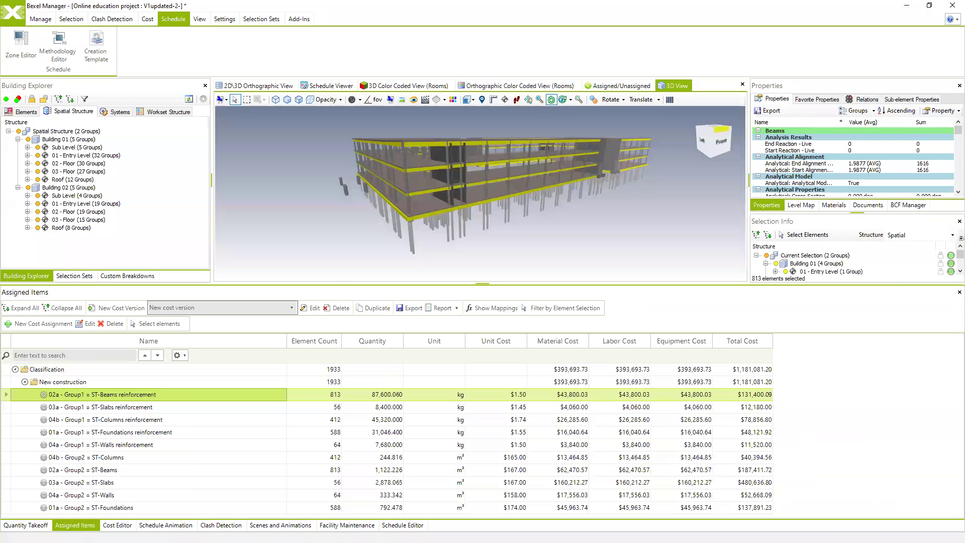
left_click(107, 408)
right_click(106, 410)
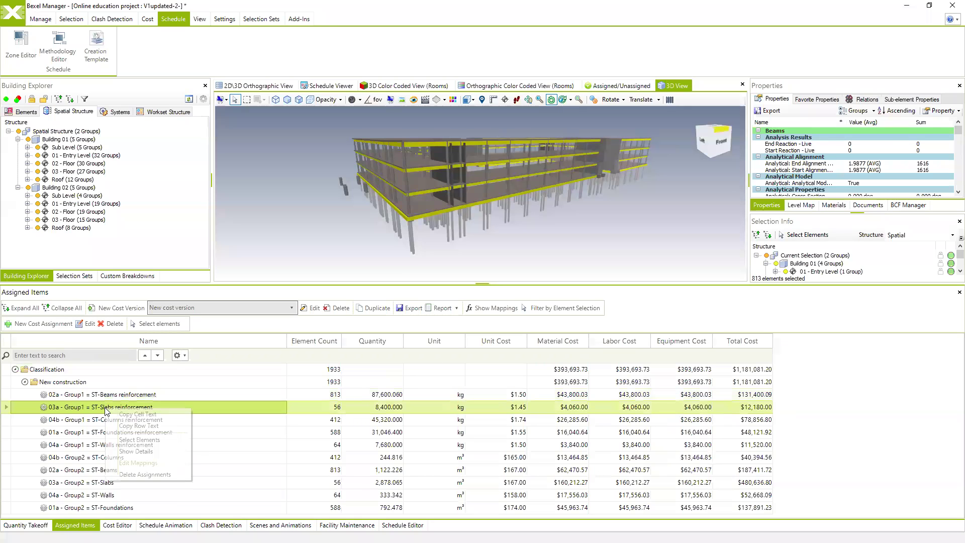
left_click(152, 439)
mouse_move(571, 200)
left_mouse_down()
mouse_move(571, 172)
mouse_move(567, 192)
left_mouse_up()
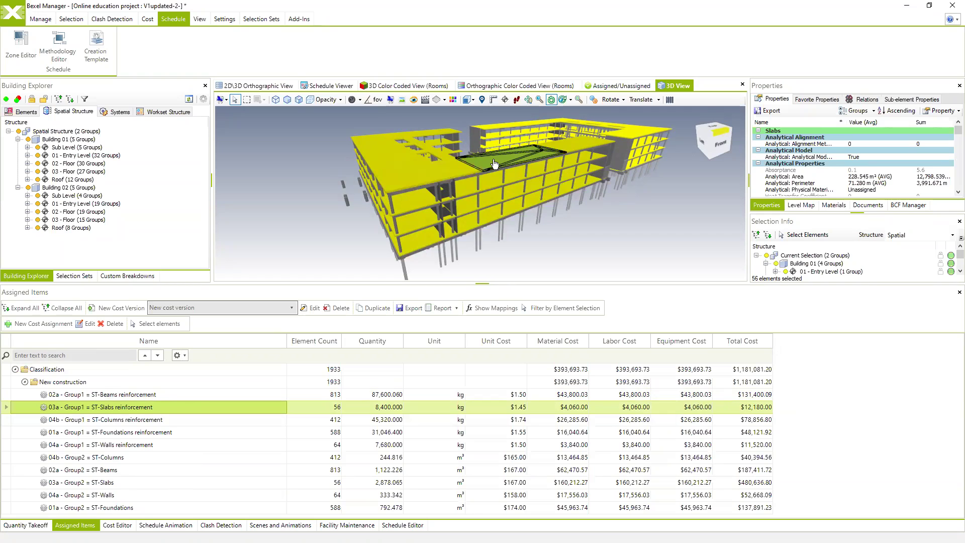
left_click(54, 41)
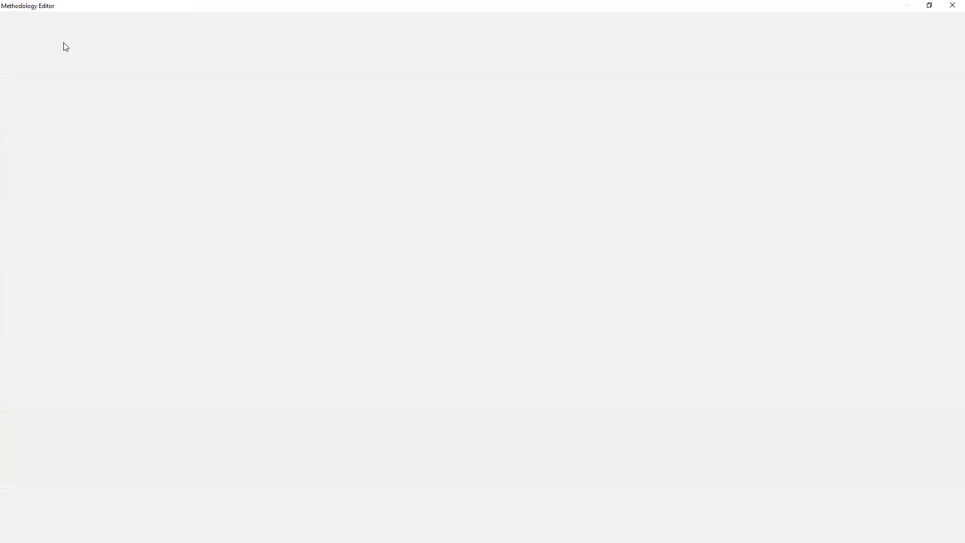
Step: Drag 04a - Group2 = ST-Walls from the diagram's bottom up to the right of the top nodes
scroll(112, 181, "down", 2)
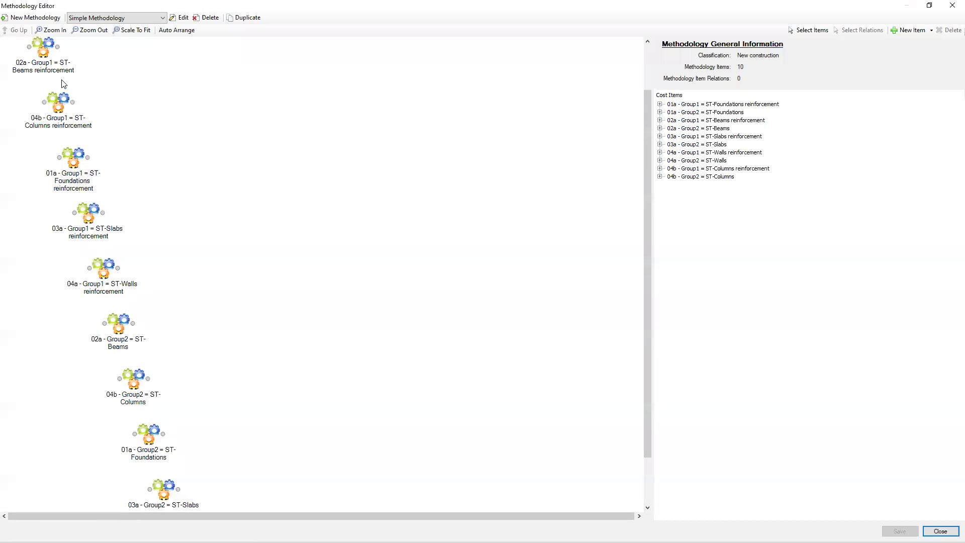
left_click(46, 56)
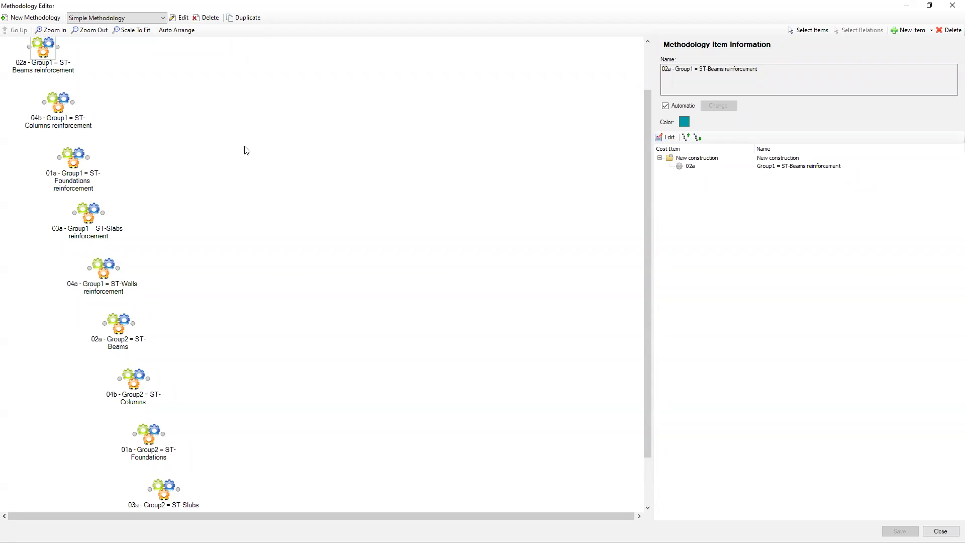
scroll(225, 196, "up", 2)
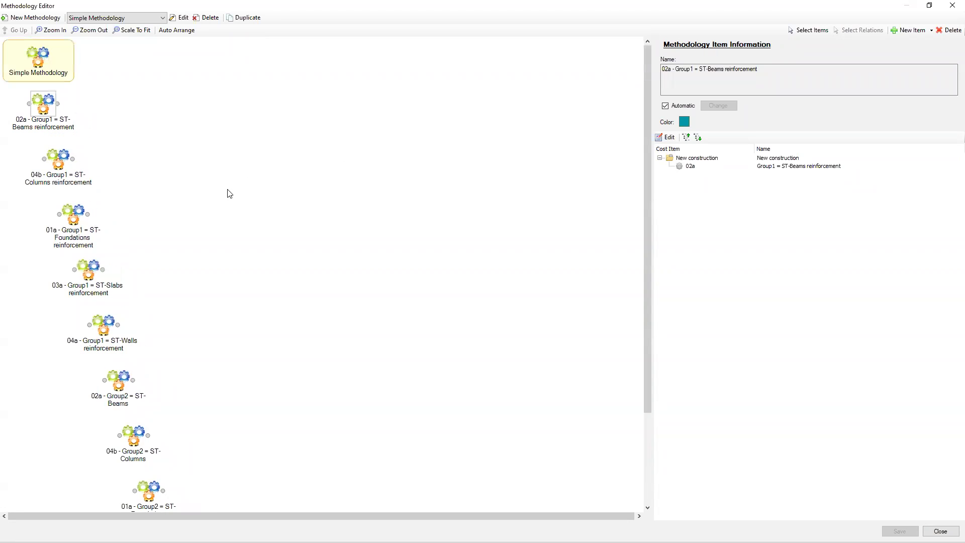
scroll(227, 194, "down", 1)
scroll(210, 284, "down", 3)
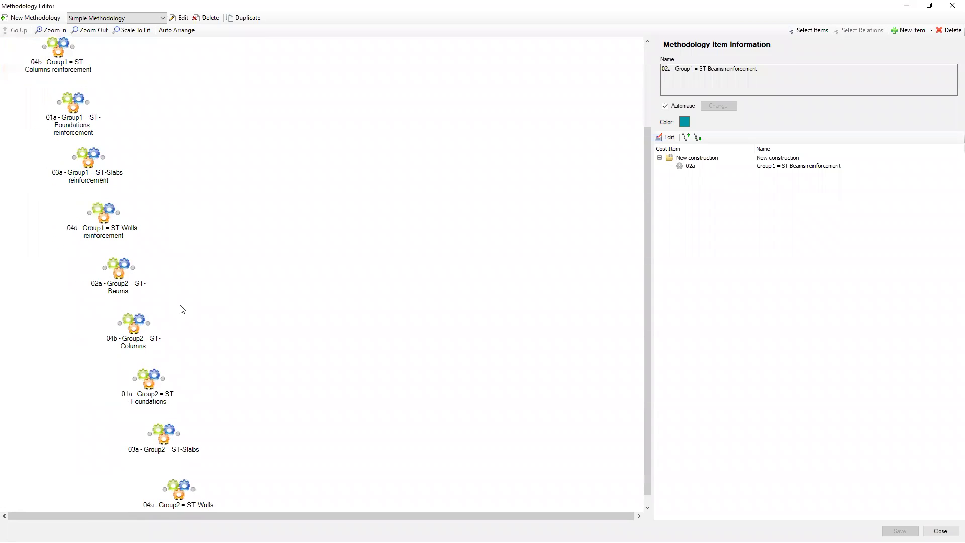
scroll(204, 355, "up", 5)
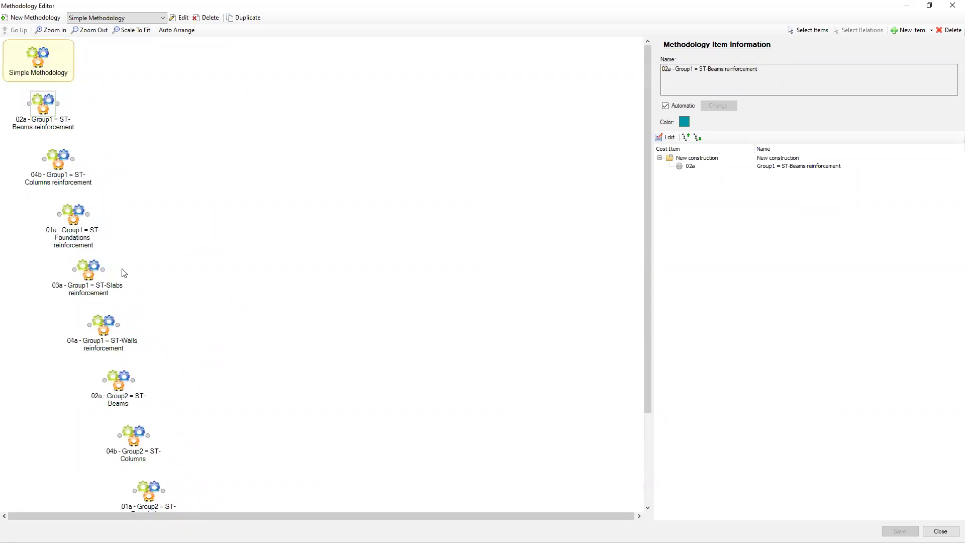
scroll(171, 321, "down", 5)
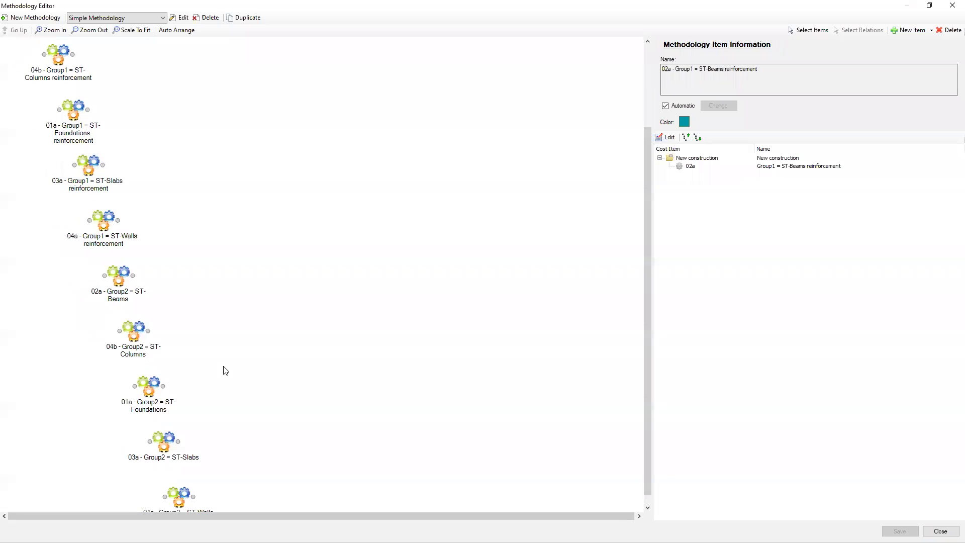
scroll(251, 342, "down", 1)
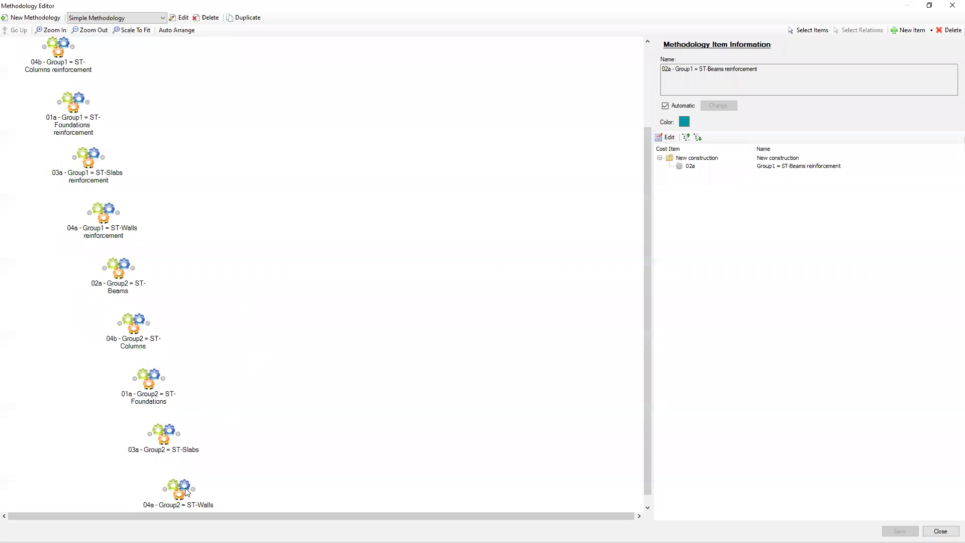
left_click_drag(179, 493, 234, 122)
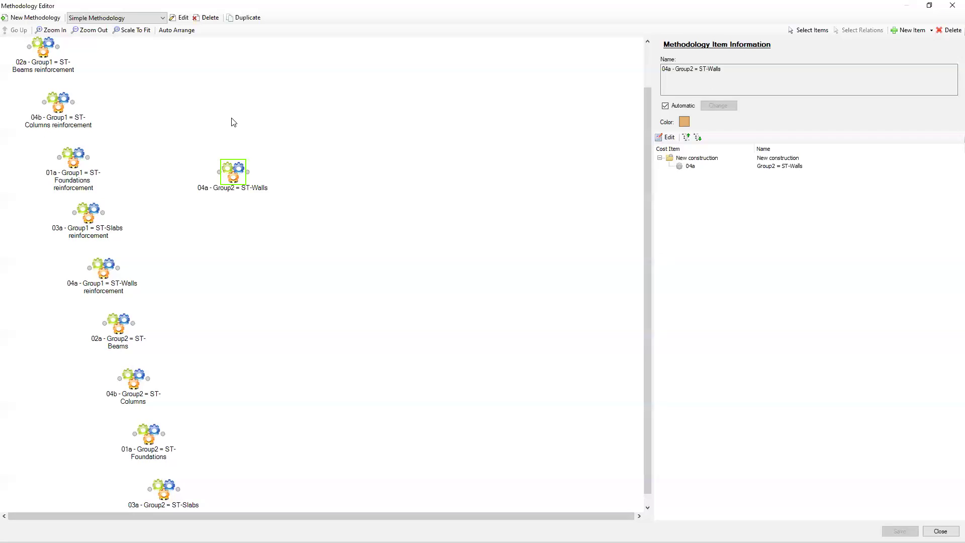
left_click_drag(220, 158, 187, 90)
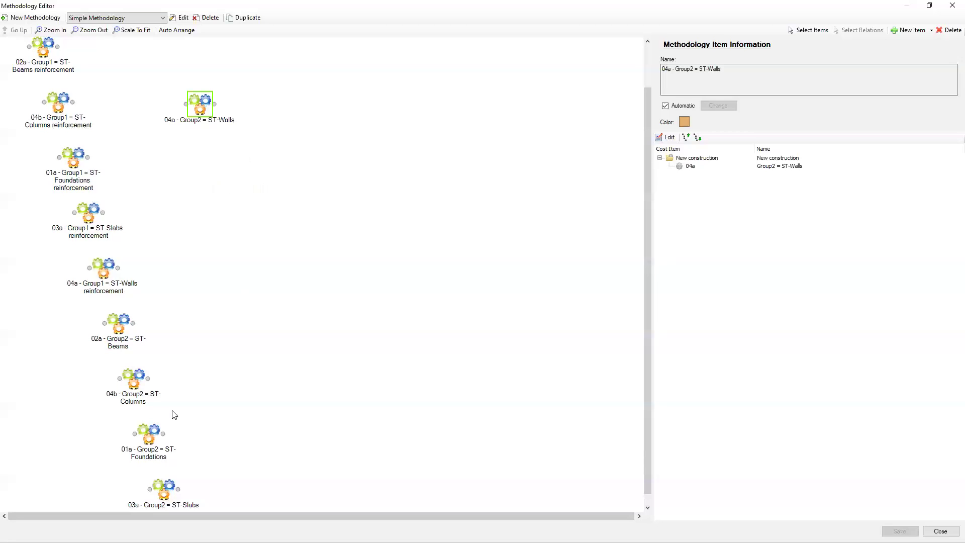
scroll(159, 352, "up", 1)
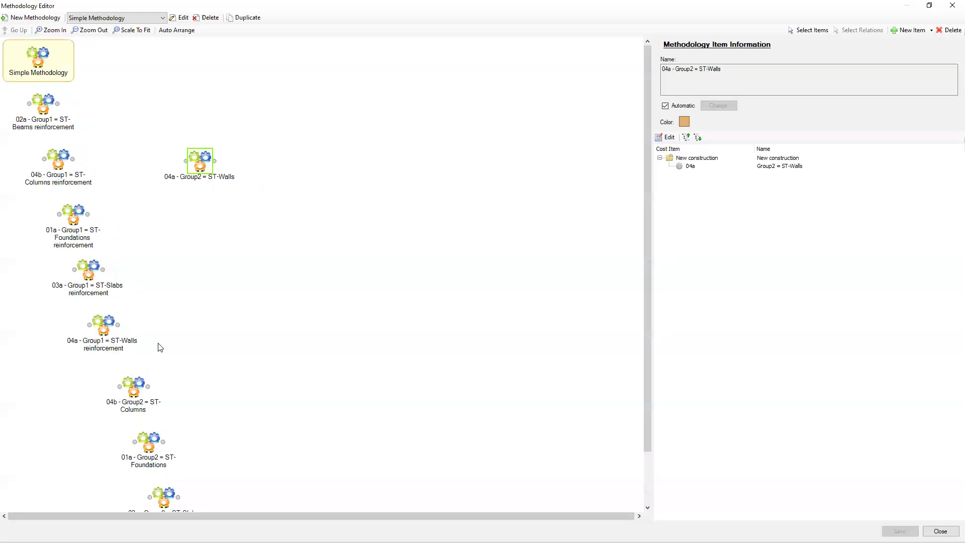
scroll(159, 346, "down", 1)
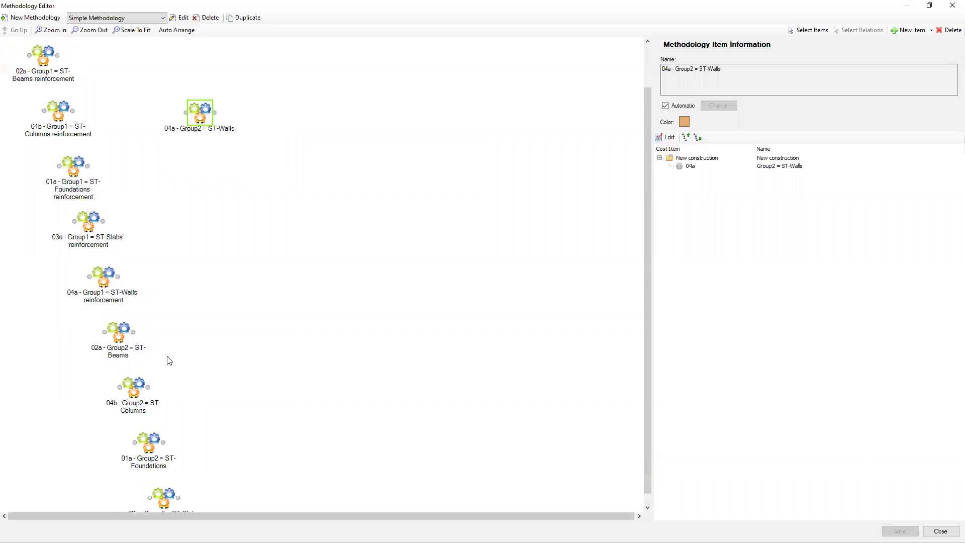
scroll(169, 361, "down", 1)
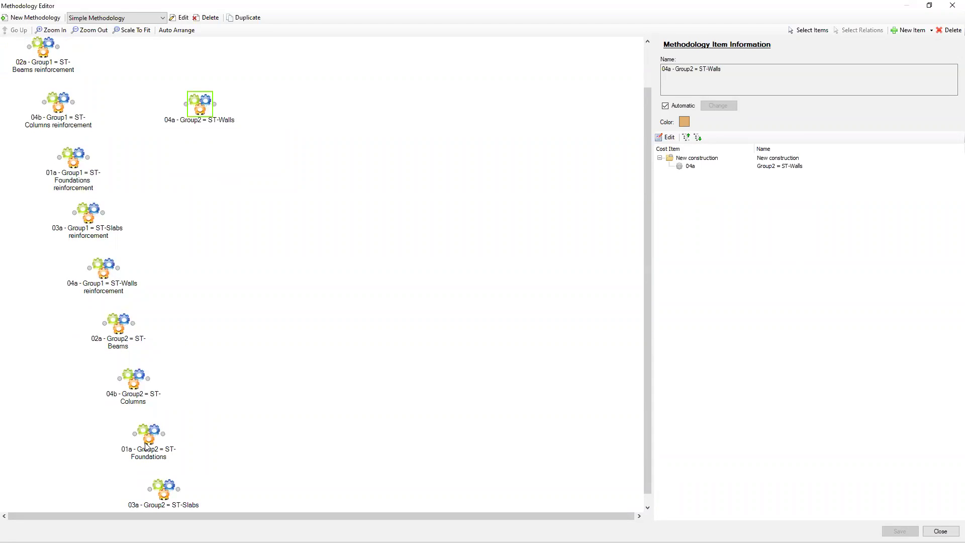
Step: Link 01a foundations reinforcement before 01a Group2 ST-Foundations, with the walls item to its right
left_click_drag(145, 444, 317, 180)
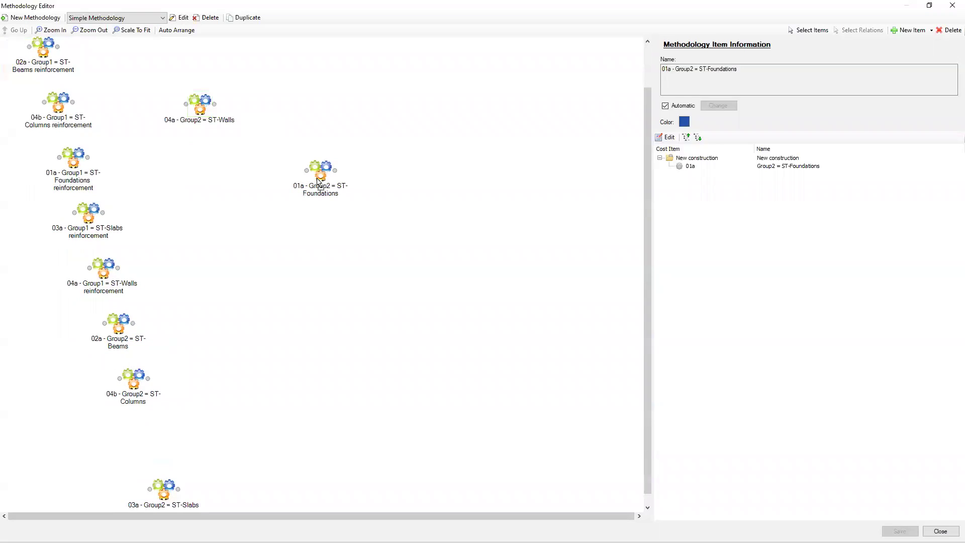
left_click_drag(73, 171, 318, 111)
left_click_drag(322, 179, 411, 115)
left_click_drag(328, 107, 411, 116)
left_click(414, 104)
left_click_drag(199, 108, 521, 108)
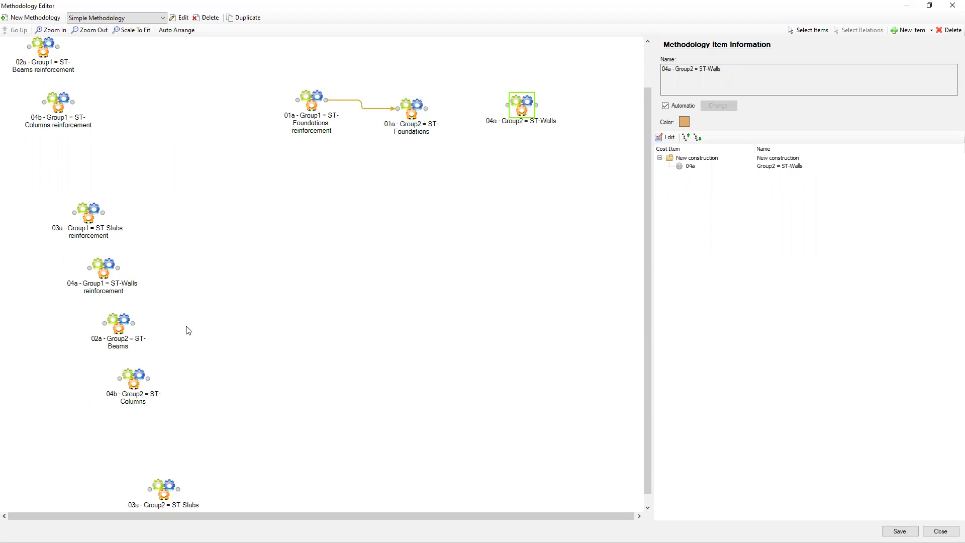
Step: Arrange the beams and slabs items, linking 02a Group2 beams before slabs reinforcement
scroll(166, 216, "up", 1)
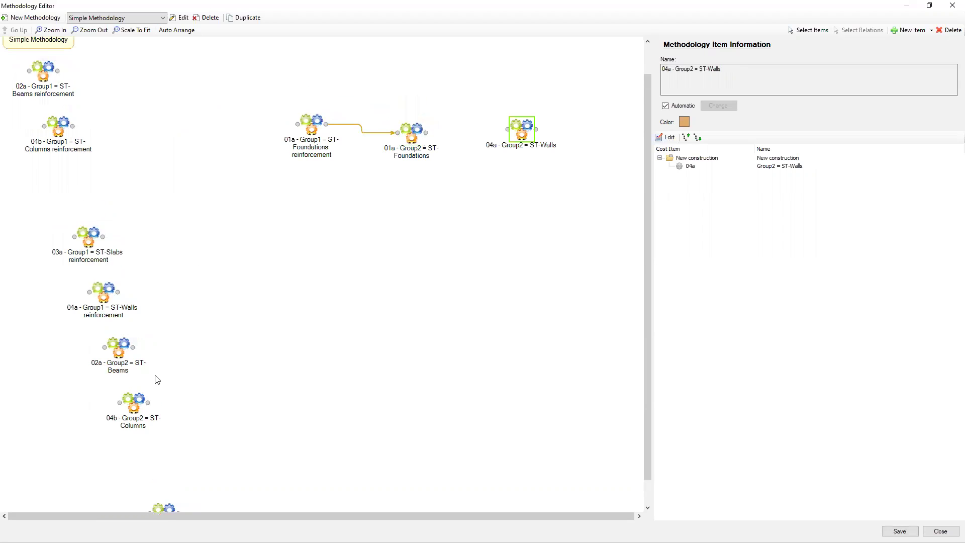
left_click_drag(125, 361, 502, 220)
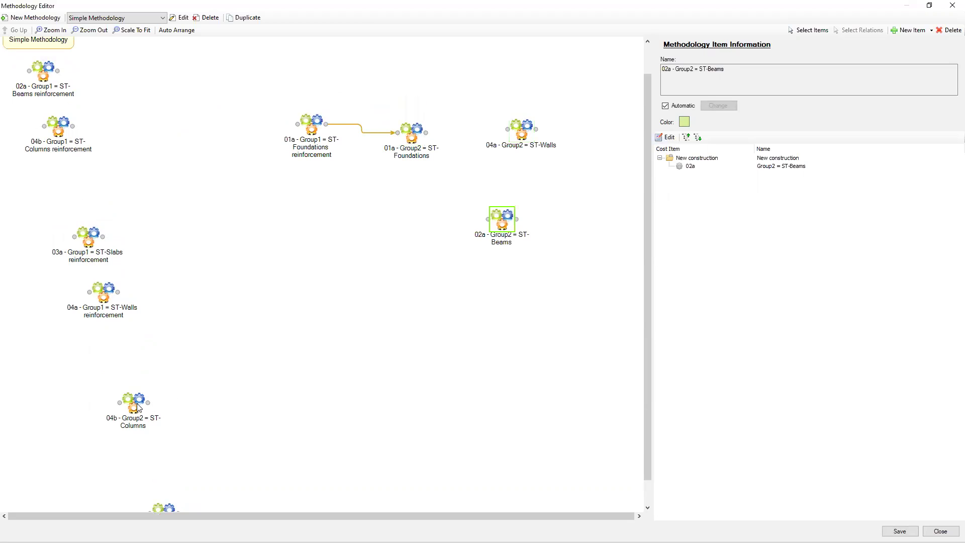
left_click_drag(88, 236, 411, 239)
mouse_move(60, 98)
left_mouse_down()
mouse_move(420, 211)
mouse_move(436, 184)
mouse_move(503, 220)
mouse_move(521, 182)
left_mouse_up()
left_click_drag(410, 135, 387, 123)
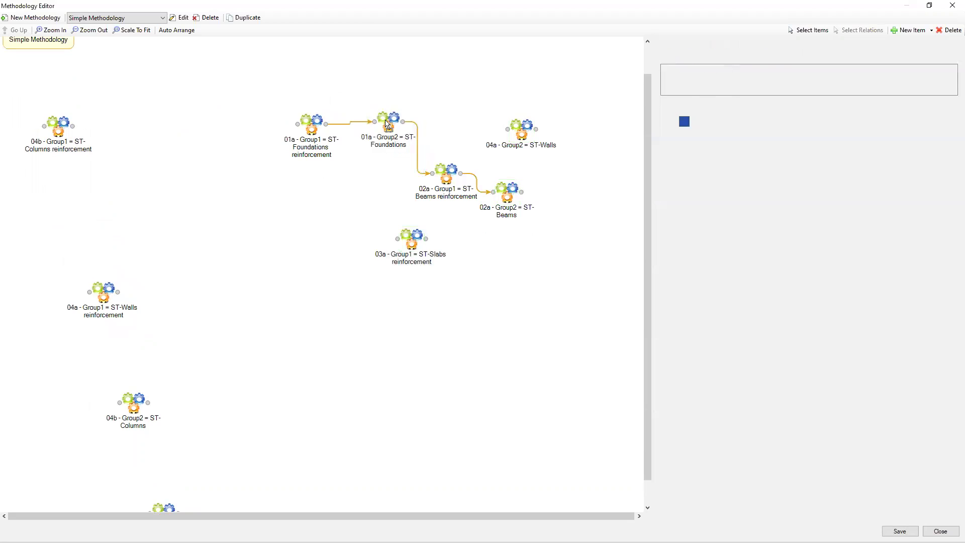
left_click_drag(416, 236, 531, 250)
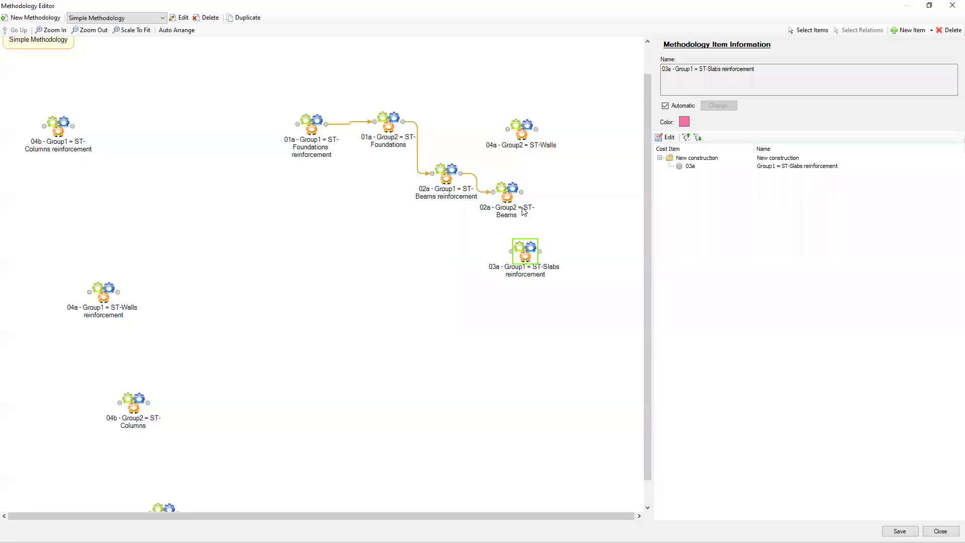
left_click_drag(508, 195, 435, 291)
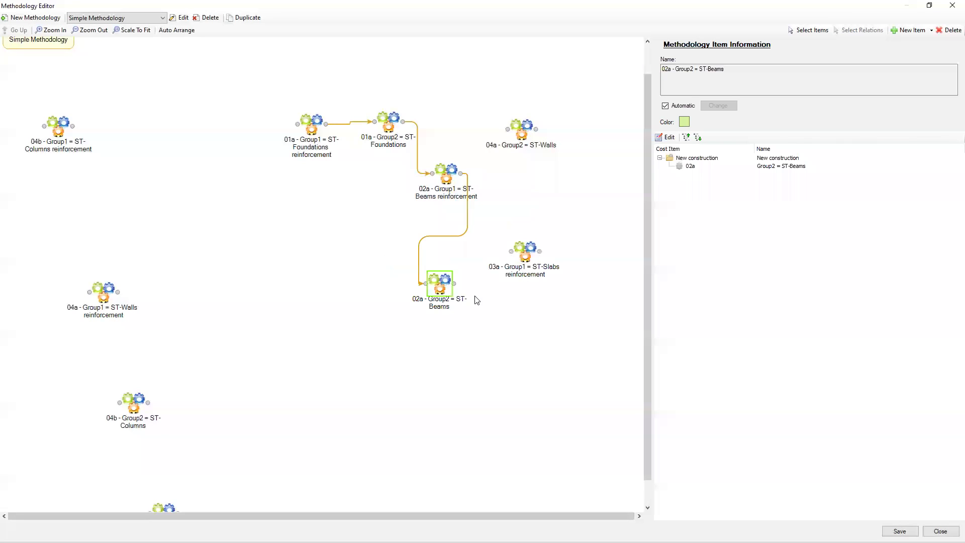
left_click_drag(454, 283, 511, 251)
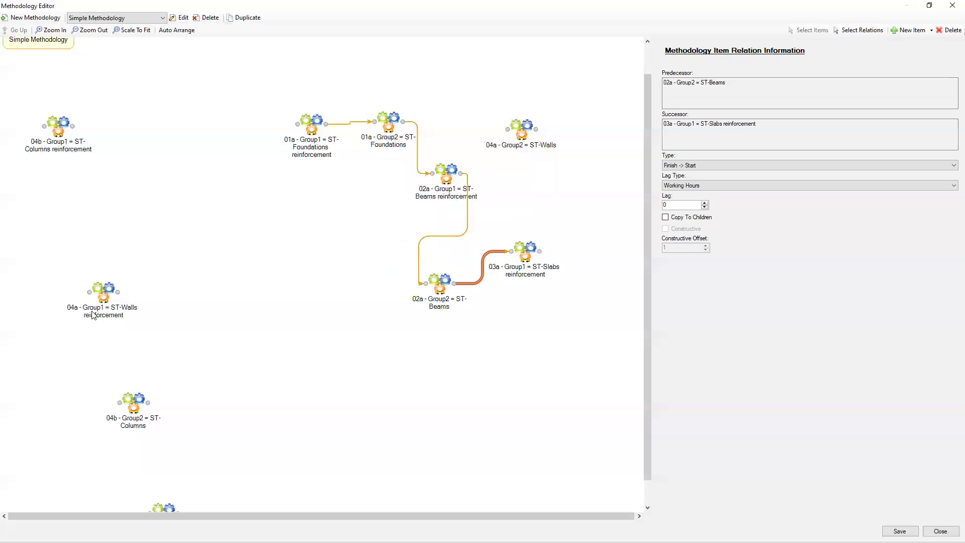
left_click_drag(157, 506, 599, 297)
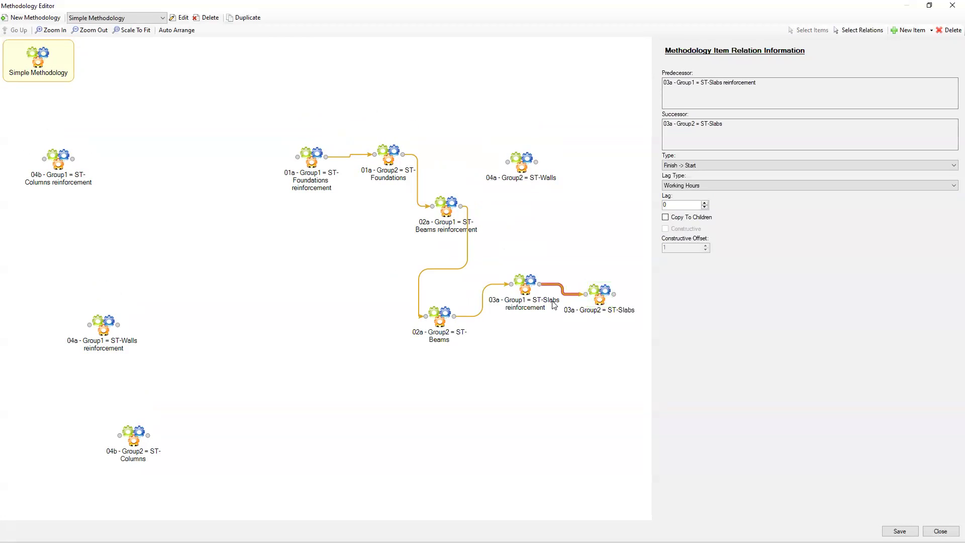
Step: Check the foundations relation and realign the foundations and beams items into a neat line
left_click(343, 157)
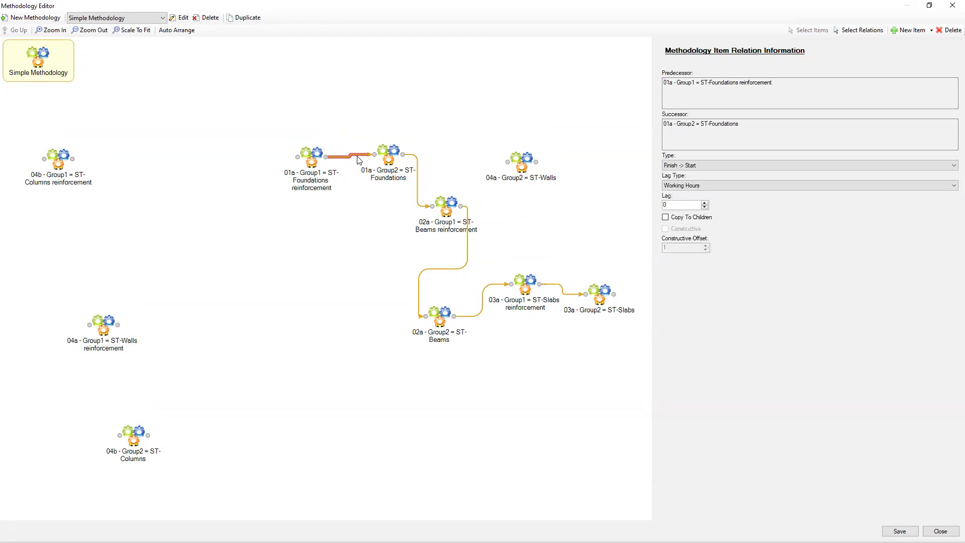
left_click_drag(317, 159, 256, 154)
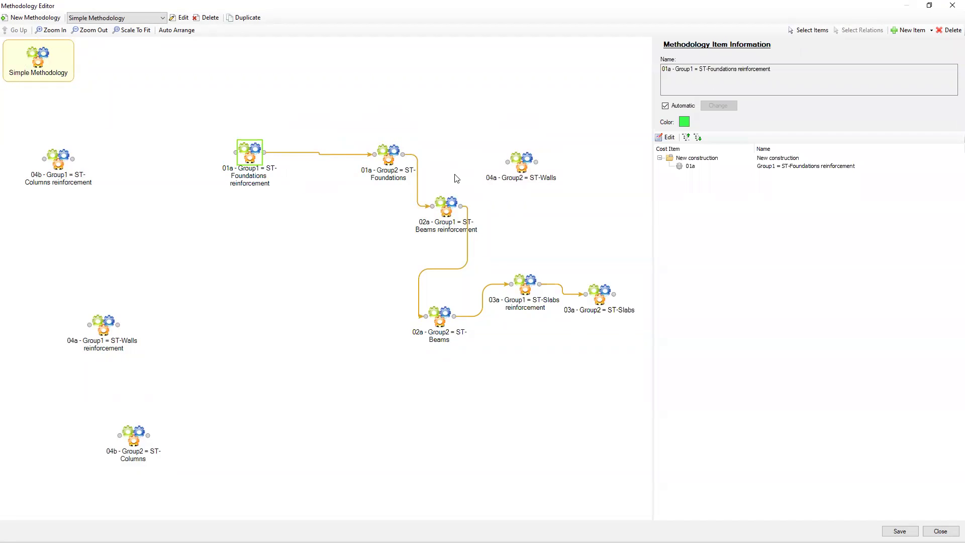
left_click(321, 154)
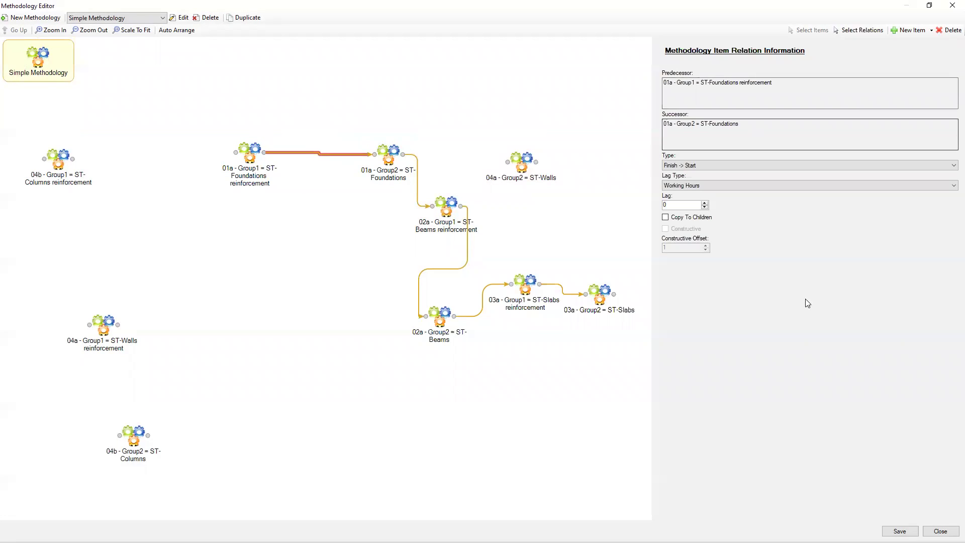
left_click(326, 164)
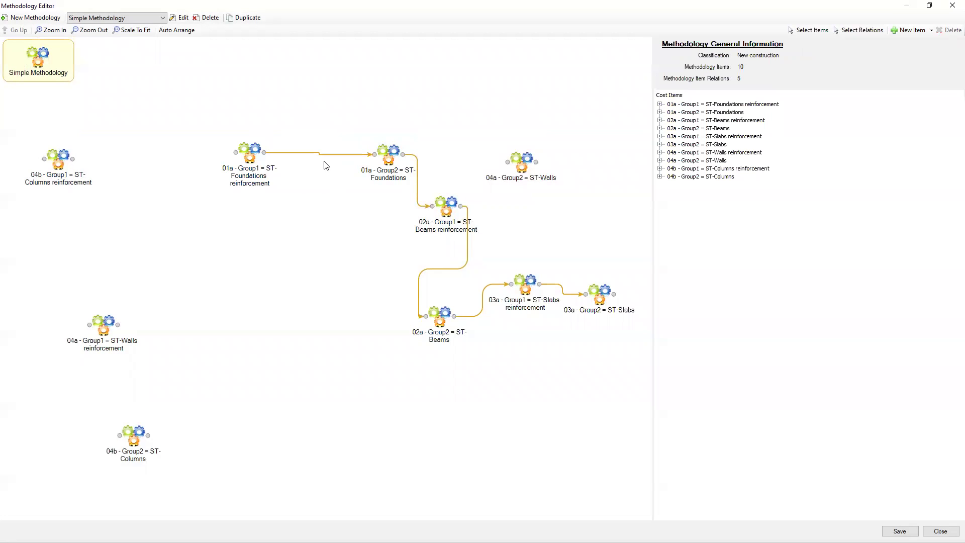
left_click(326, 154)
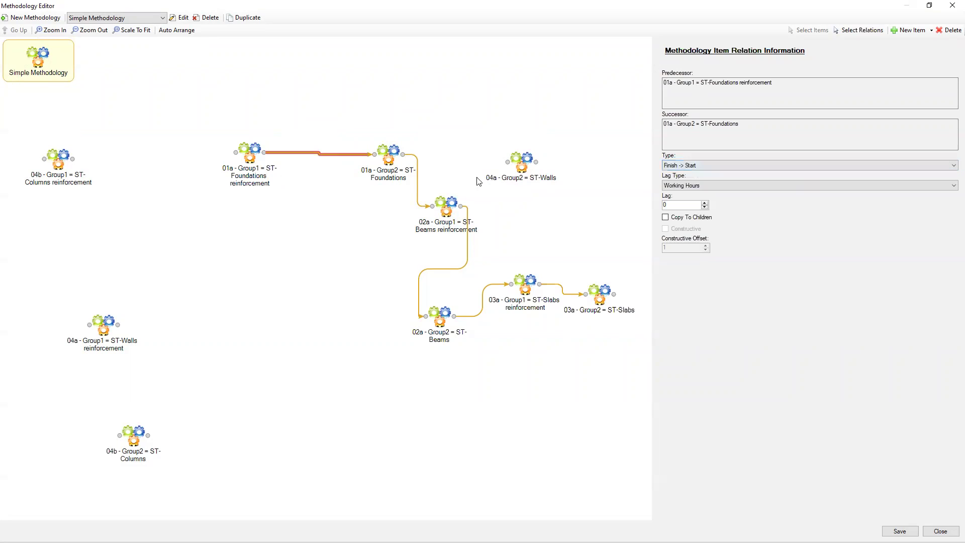
left_click(243, 153)
left_click_drag(242, 153, 216, 158)
left_click_drag(392, 157, 331, 165)
left_click(392, 194)
left_click_drag(455, 212, 424, 191)
left_click_drag(451, 307, 463, 265)
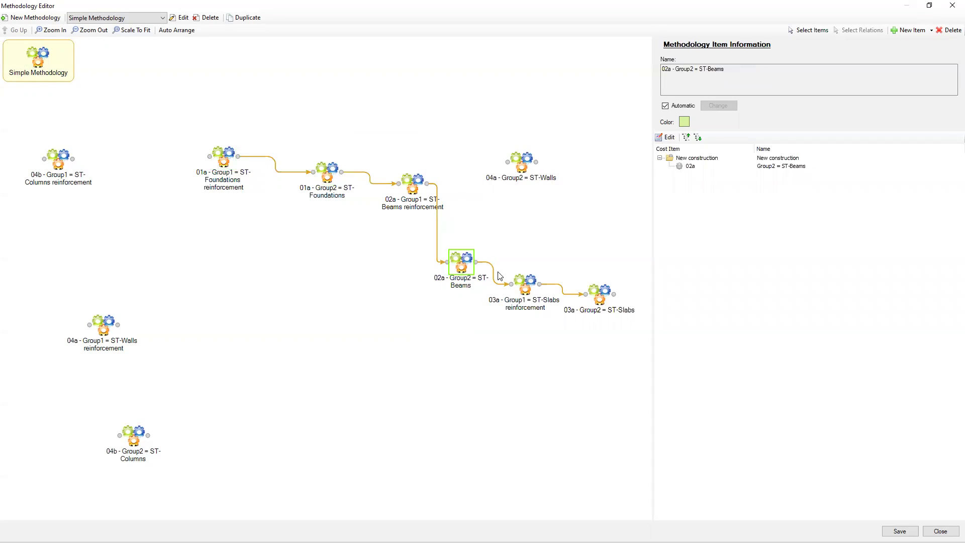
left_click(280, 173)
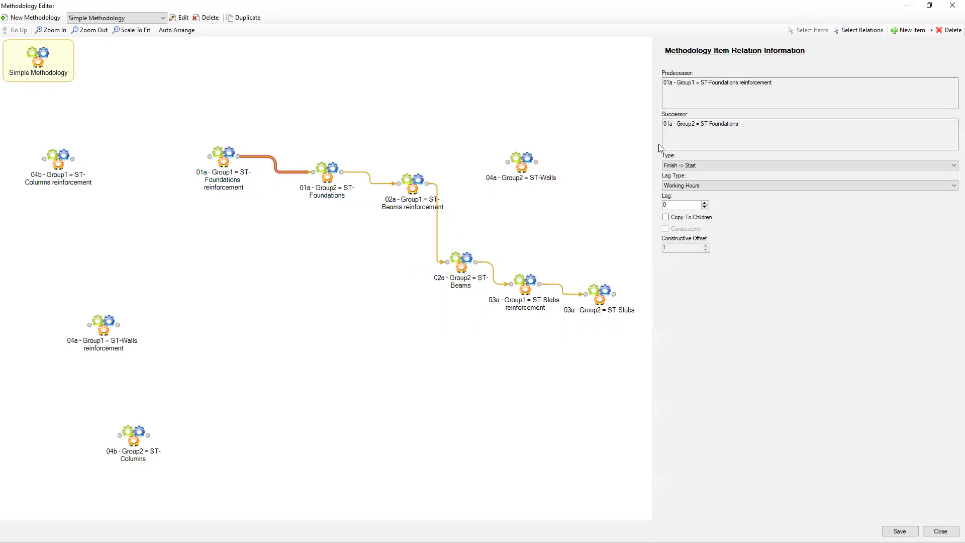
left_click(953, 167)
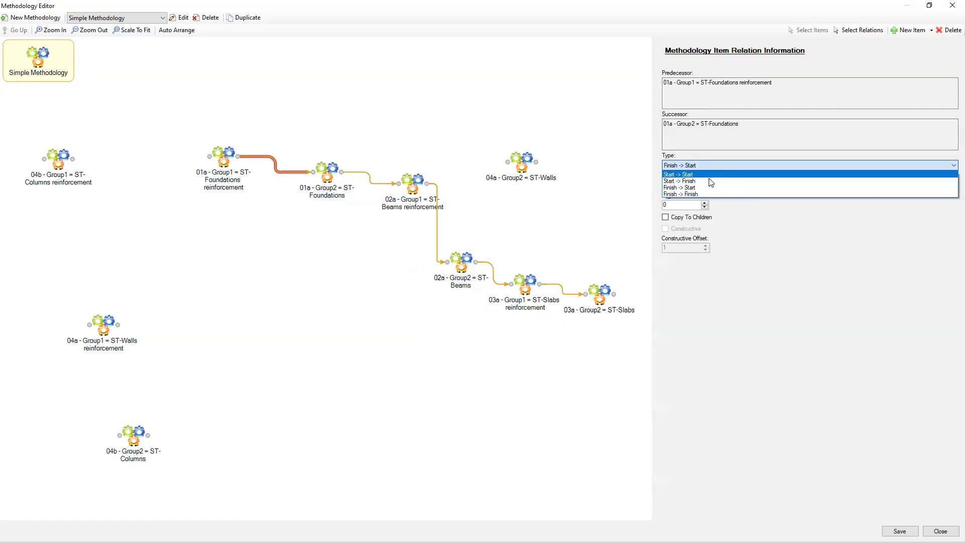
left_click(694, 174)
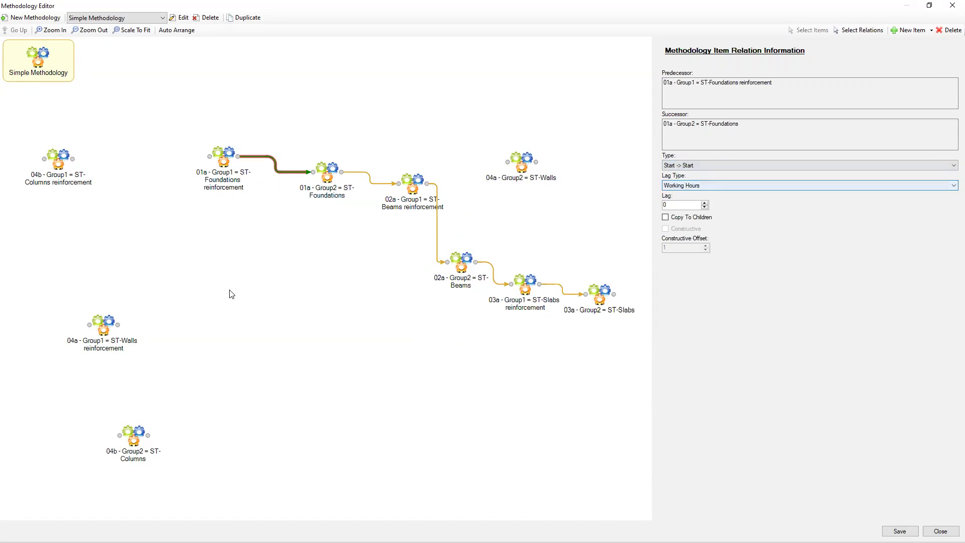
left_click(283, 173)
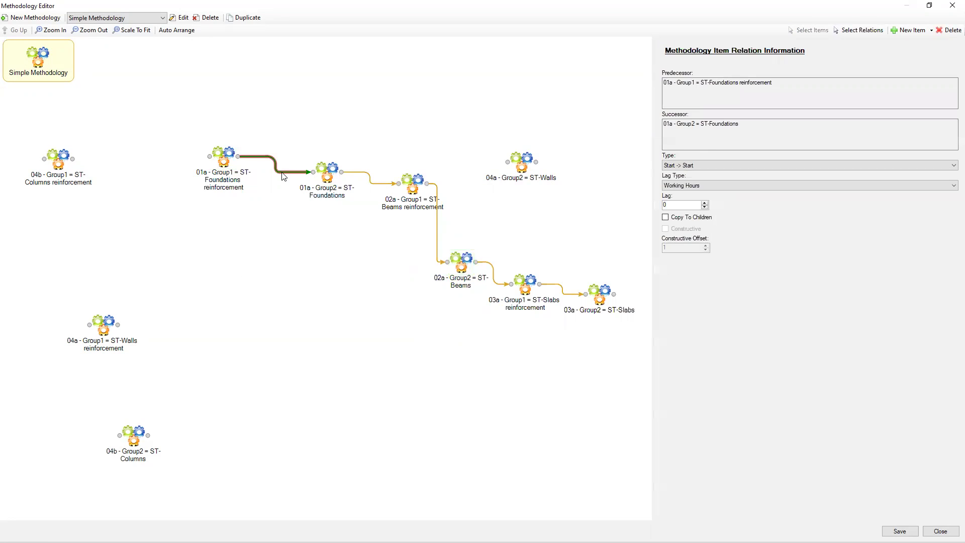
left_click(285, 179)
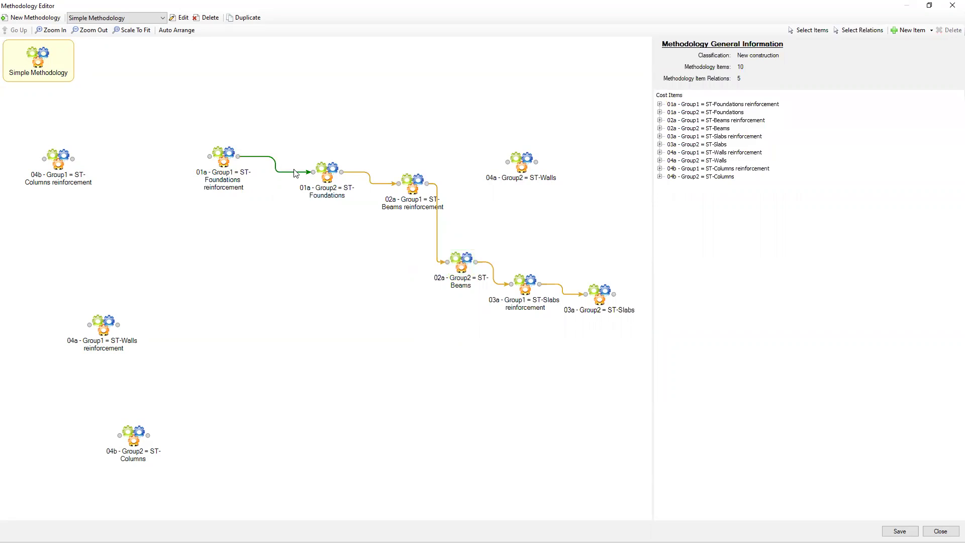
left_click(284, 174)
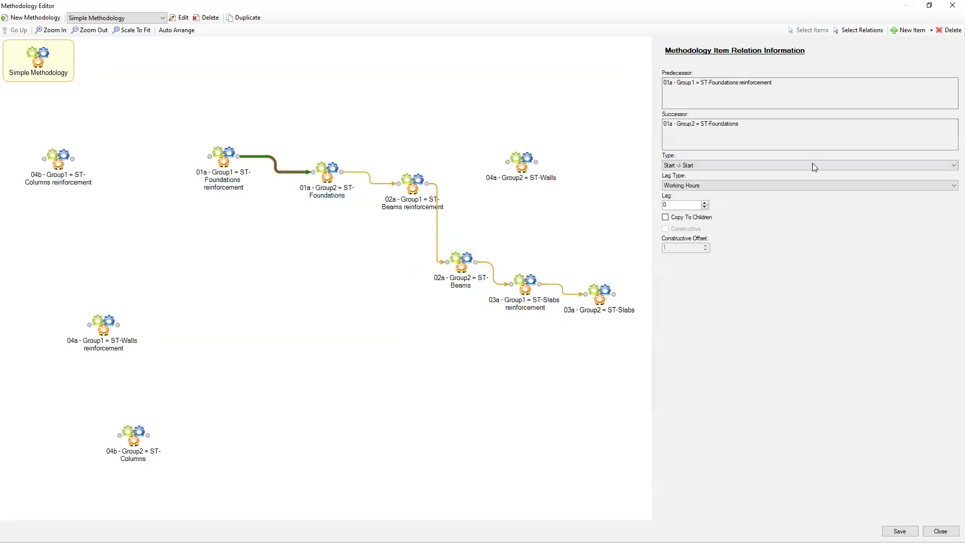
left_click(921, 166)
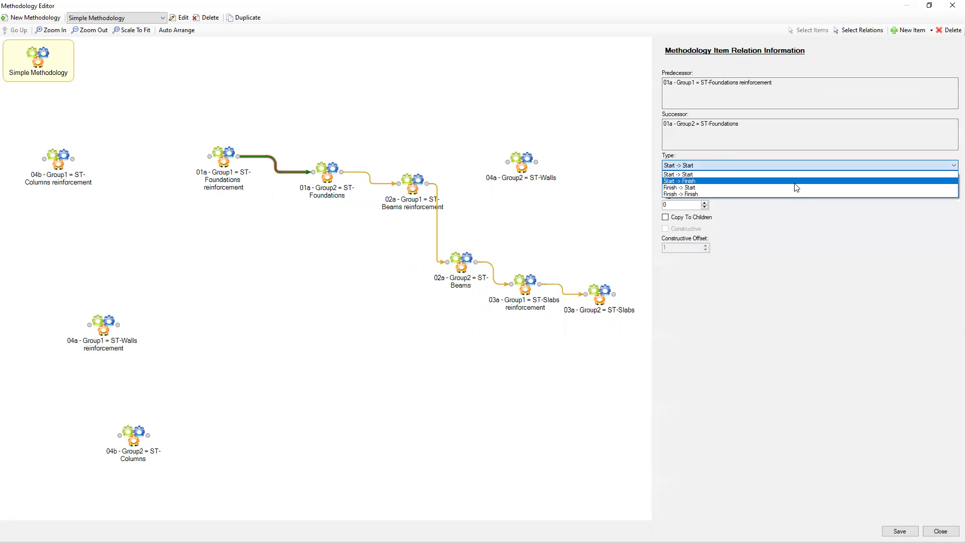
left_click(782, 187)
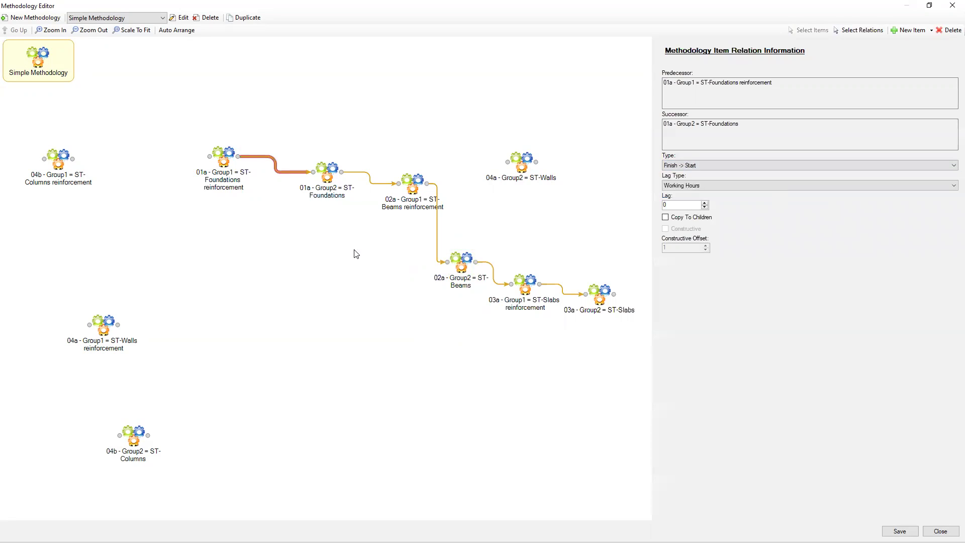
left_click(356, 254)
left_click(285, 173)
Step: Reposition the foundations, beams, slabs and walls items into a compact group
left_click_drag(223, 158, 207, 171)
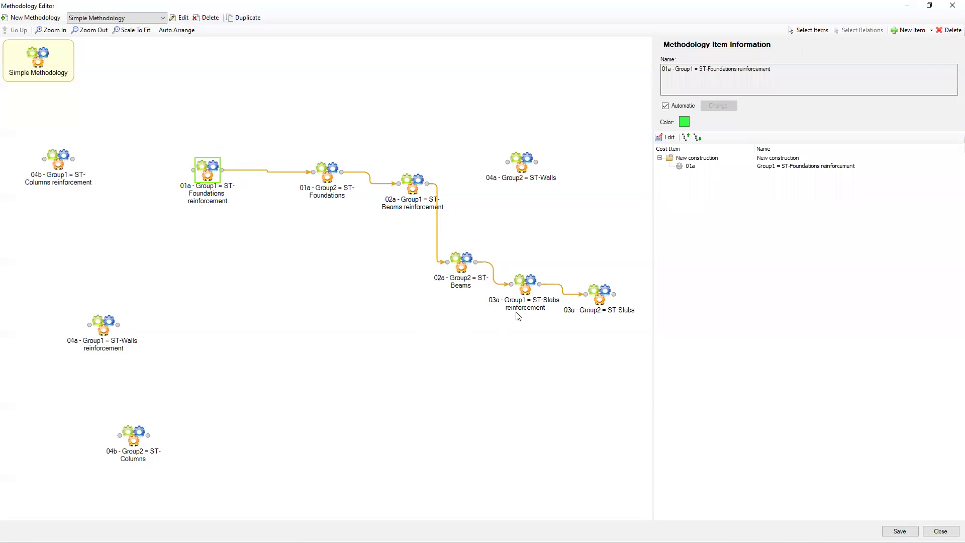
left_click_drag(462, 265, 401, 274)
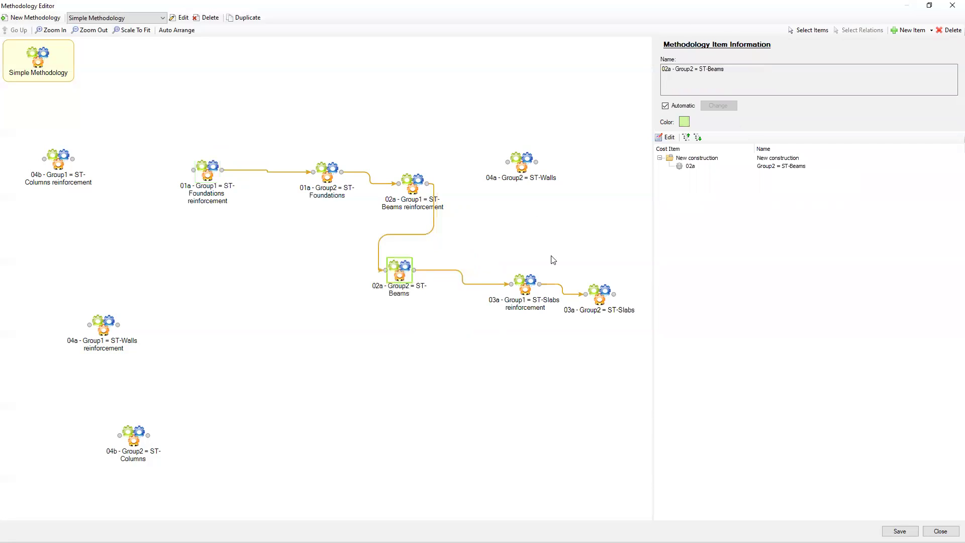
left_click_drag(531, 287, 454, 287)
left_click_drag(592, 299, 496, 282)
left_click_drag(526, 172, 584, 267)
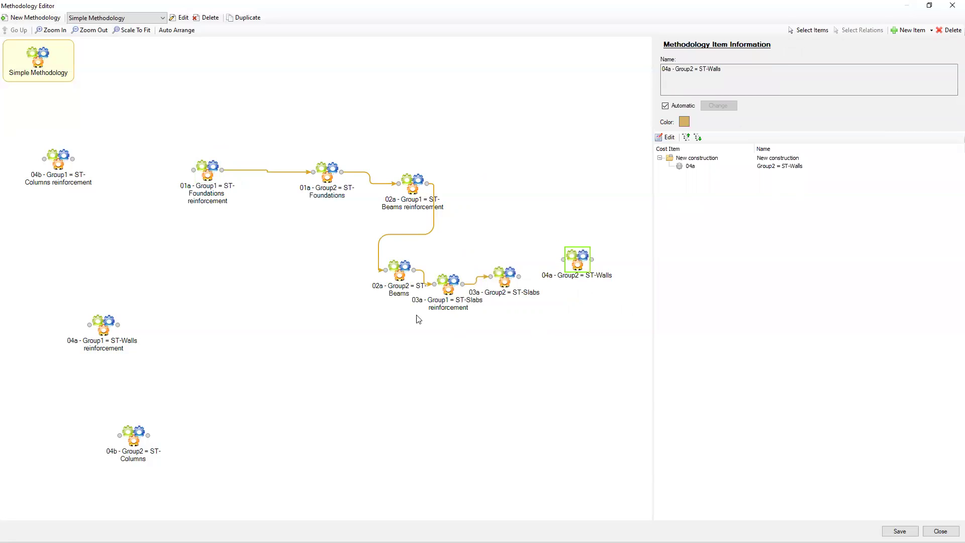
left_click_drag(107, 330, 577, 195)
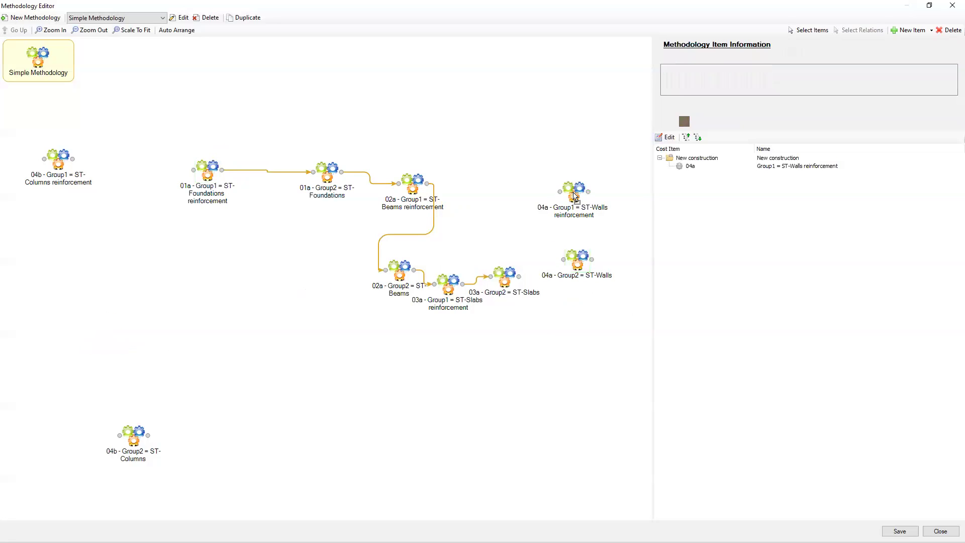
left_click_drag(510, 275, 485, 241)
Step: Place the columns items and link 03a slabs onward to columns and walls reinforcement
left_click_drag(133, 441, 543, 392)
left_click_drag(74, 173, 470, 383)
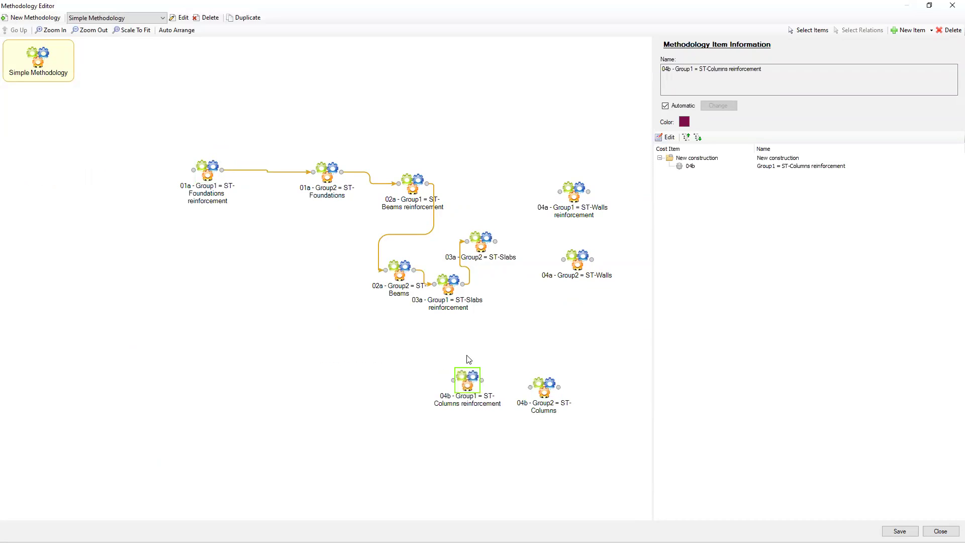
mouse_move(496, 245)
left_mouse_down()
mouse_move(511, 290)
mouse_move(452, 361)
mouse_move(529, 387)
left_mouse_up()
mouse_move(496, 246)
left_mouse_down()
mouse_move(548, 205)
mouse_move(593, 194)
mouse_move(563, 259)
left_mouse_up()
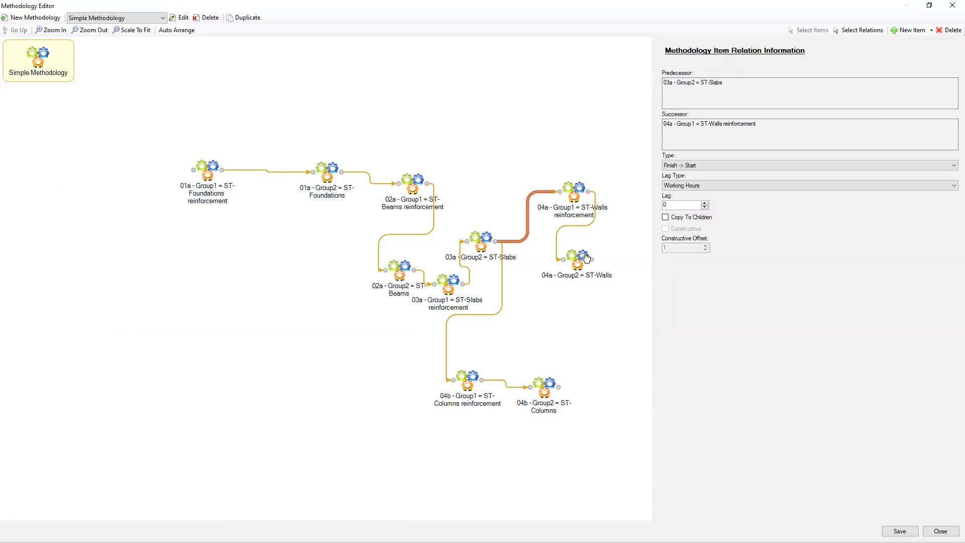
Step: Auto Arrange Simple Methodology, then scroll back and select the first foundations reinforcement item
left_click(186, 32)
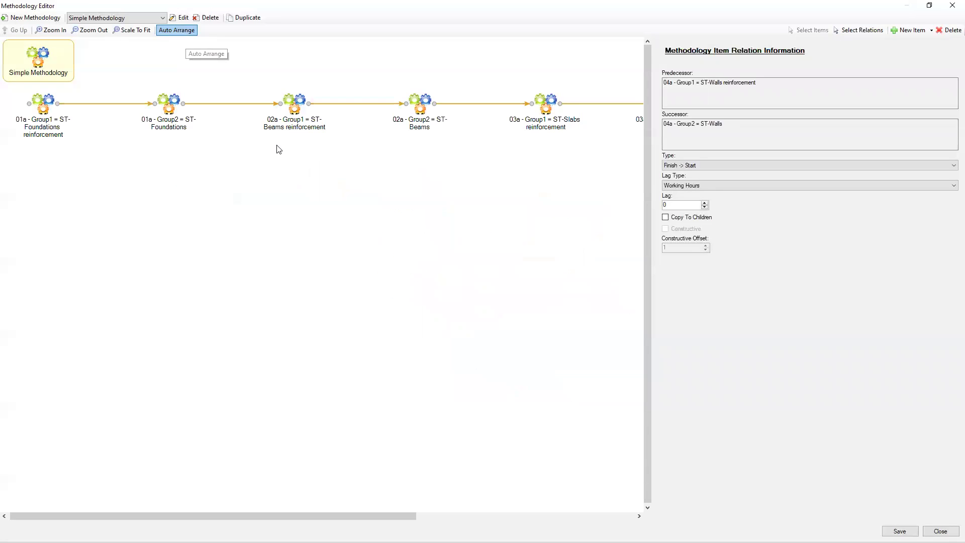
left_click_drag(231, 521, 593, 475)
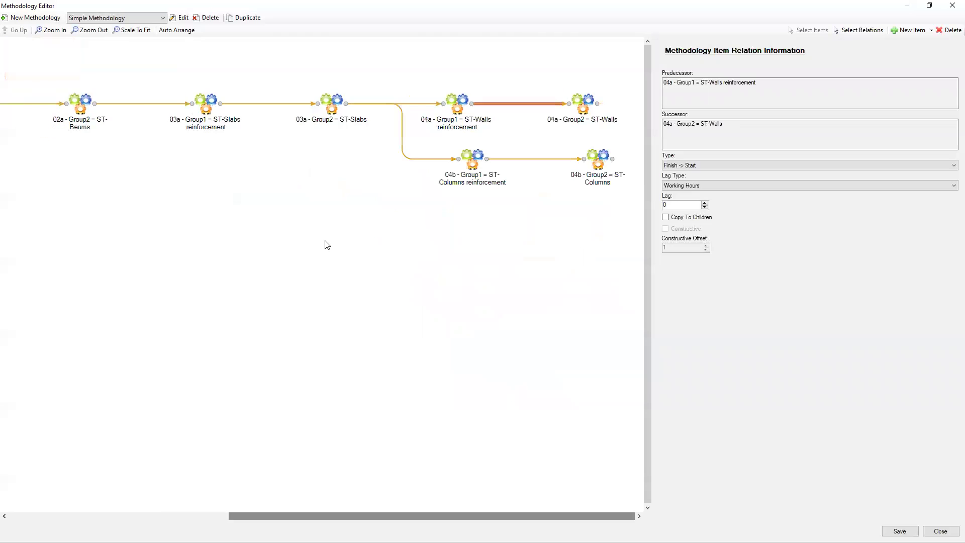
left_click_drag(367, 515, 442, 383)
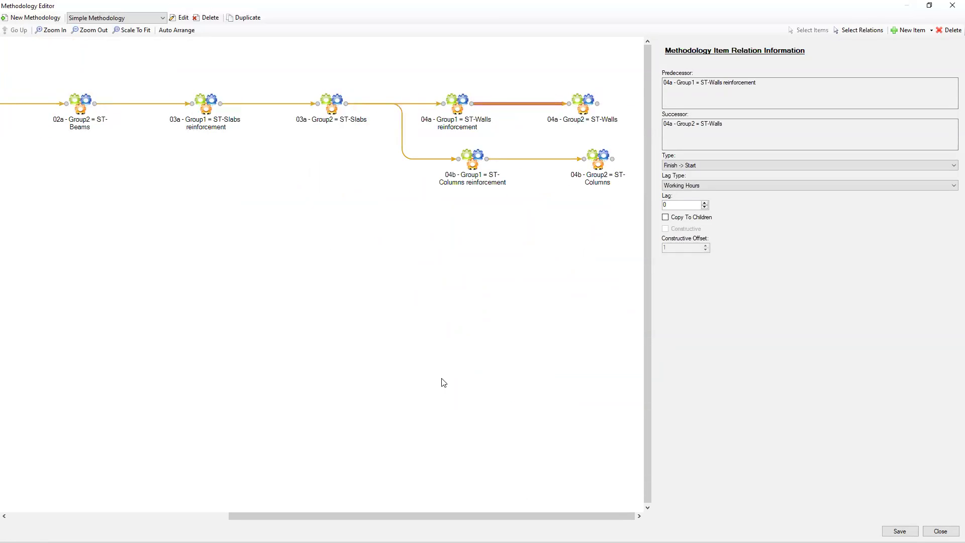
left_click_drag(360, 516, 140, 517)
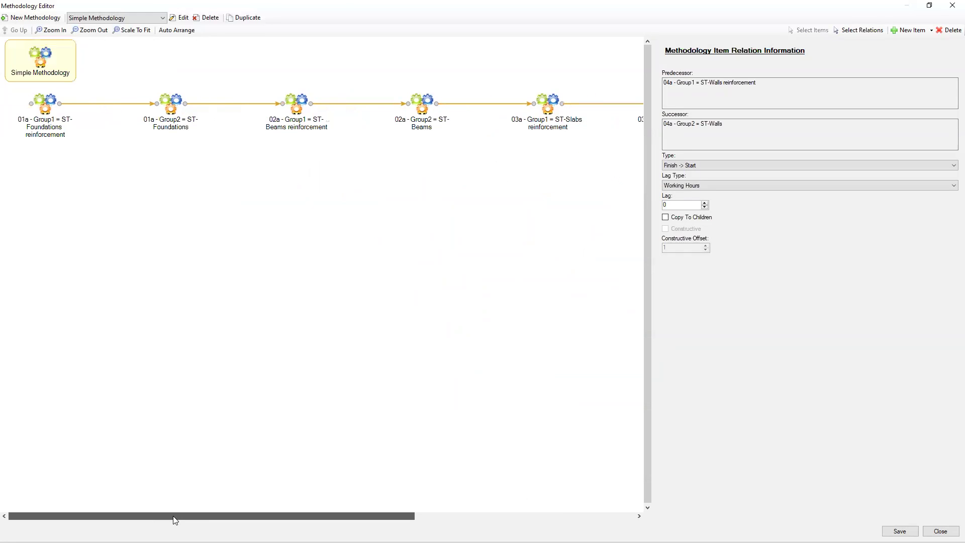
left_click(40, 105)
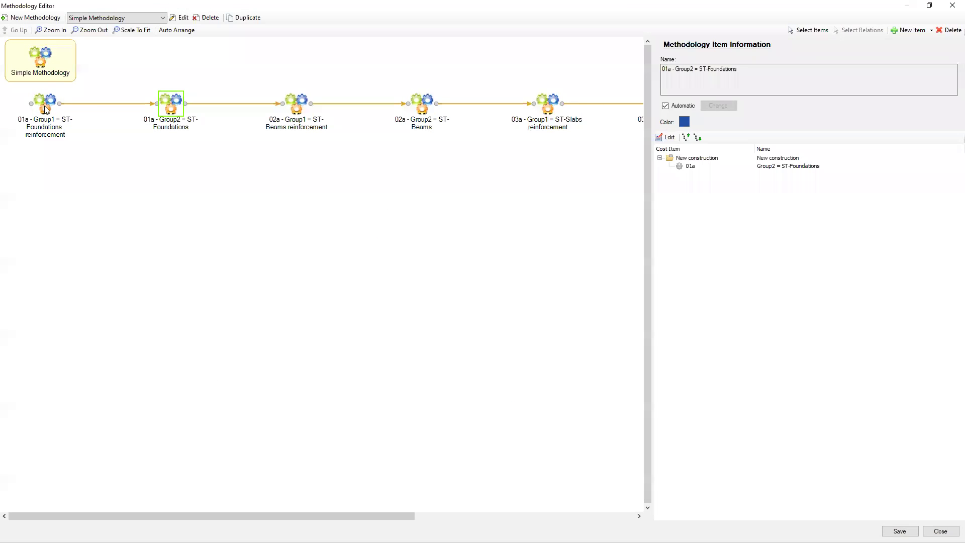
Step: Rename the '01a - Group1' item to 'ST-Foundations reinforcement' by dropping its prefix
left_click_drag(187, 516, 166, 516)
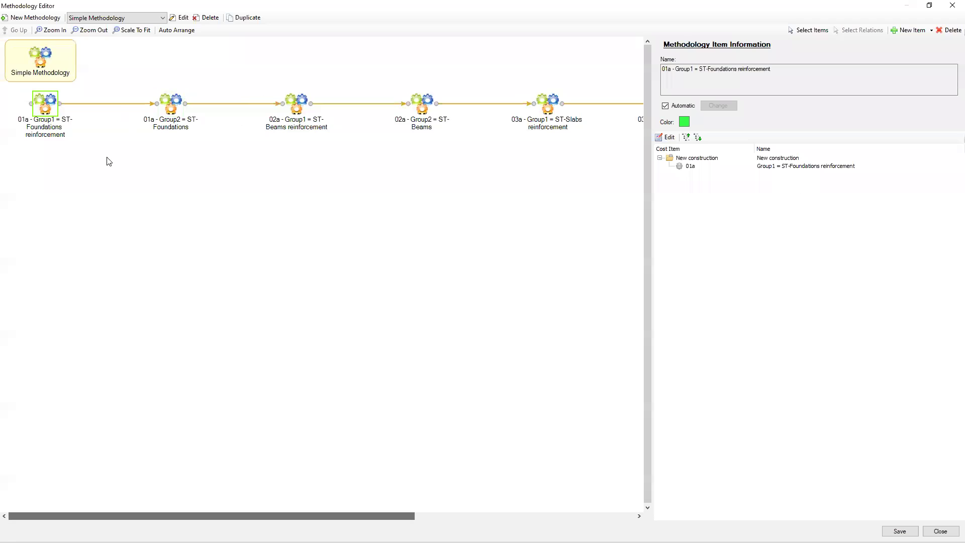
left_click(666, 106)
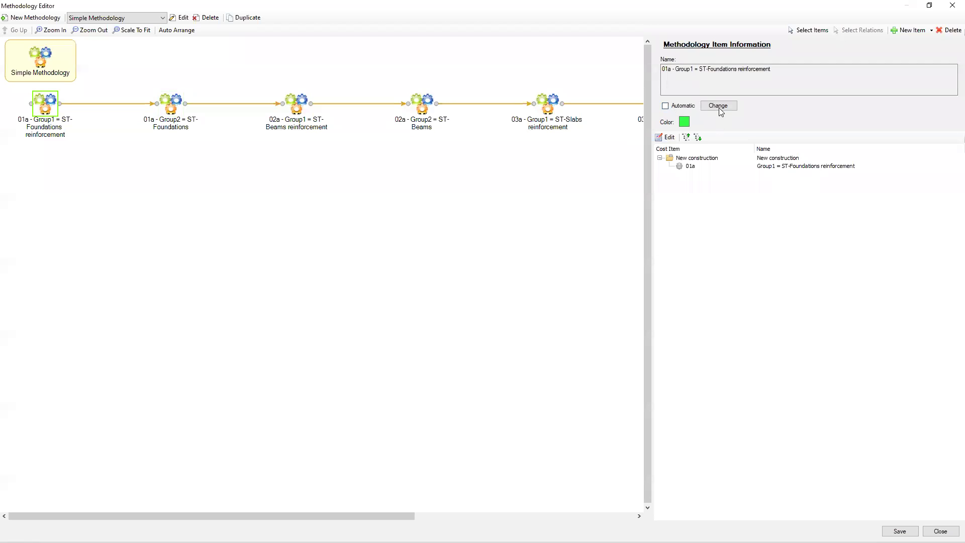
left_click(666, 106)
left_click(666, 106)
left_click(718, 105)
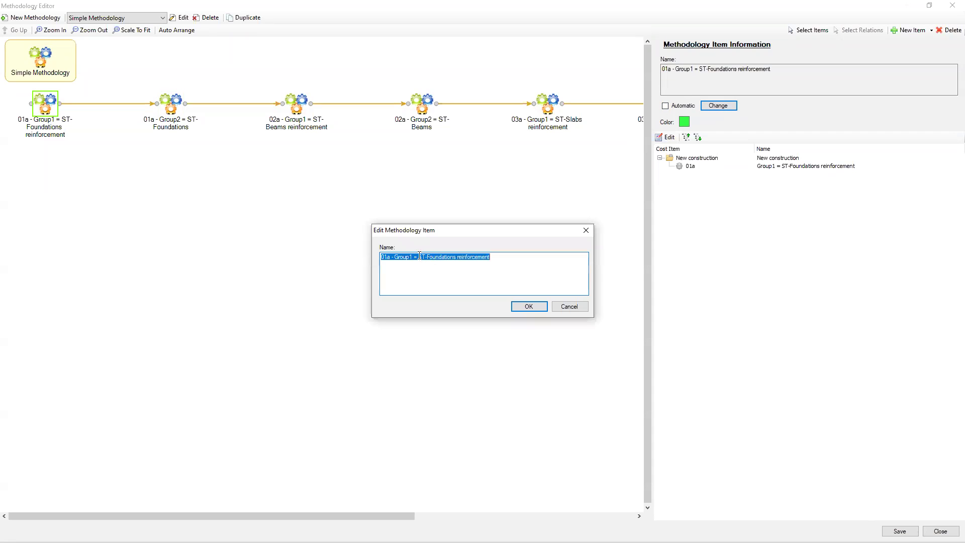
left_click_drag(419, 256, 308, 263)
key("Delete")
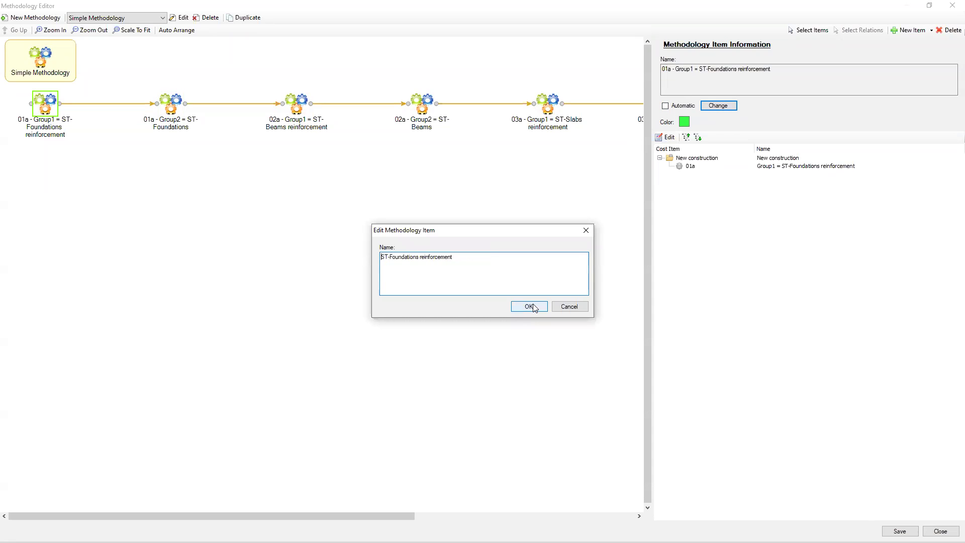
left_click(529, 307)
Step: Rename the '01a - Group2' item to 'ST-Foundations'
left_click(173, 107)
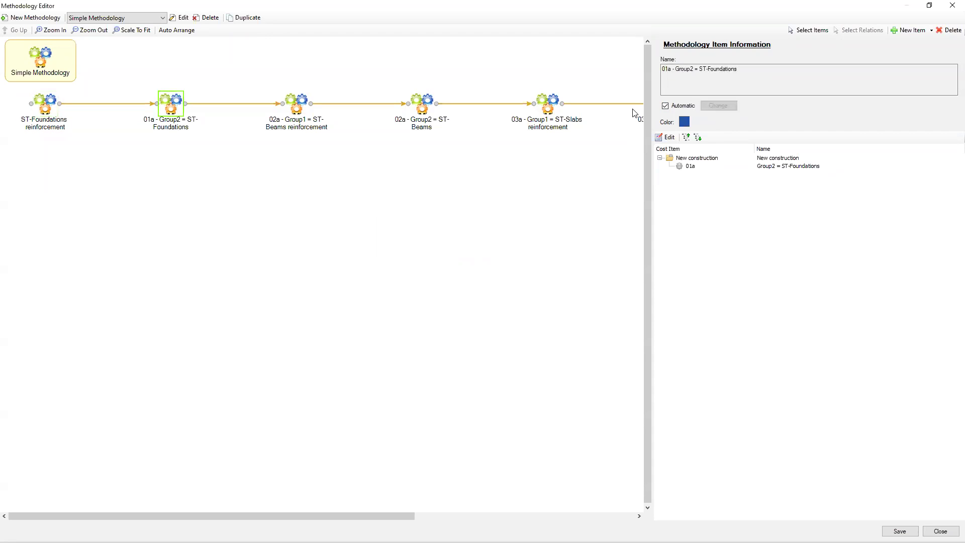
left_click(666, 106)
left_click(718, 105)
left_click_drag(419, 257, 337, 267)
key("Delete")
left_click(529, 306)
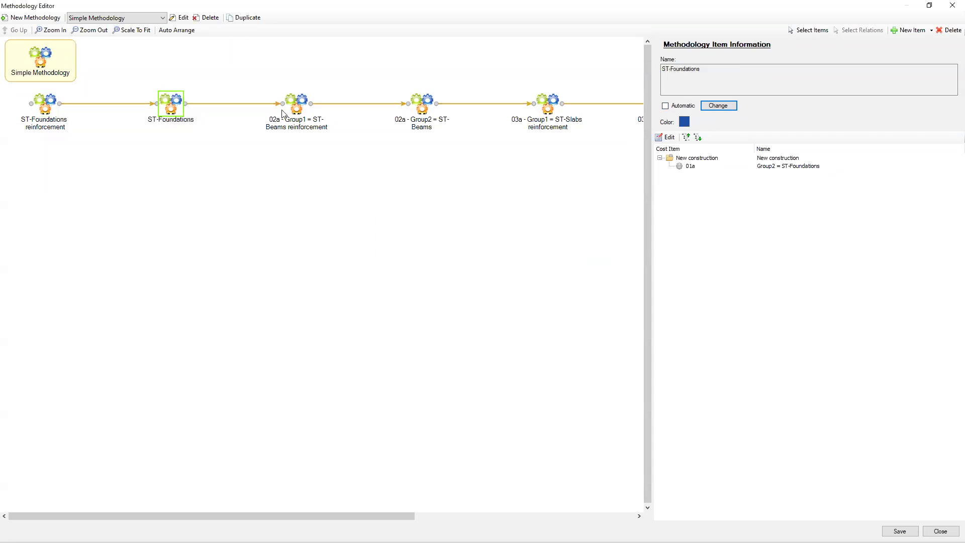
Step: Rename the '02a - Group1' item to 'ST-Beams reinforcement'
left_click(300, 106)
left_click(666, 106)
left_click(717, 106)
left_click_drag(420, 259, 378, 259)
key("Delete")
left_click(529, 306)
Step: Rename the '02a - Group2' item to 'ST-Beams'
left_click(424, 109)
left_click(666, 106)
left_click(718, 106)
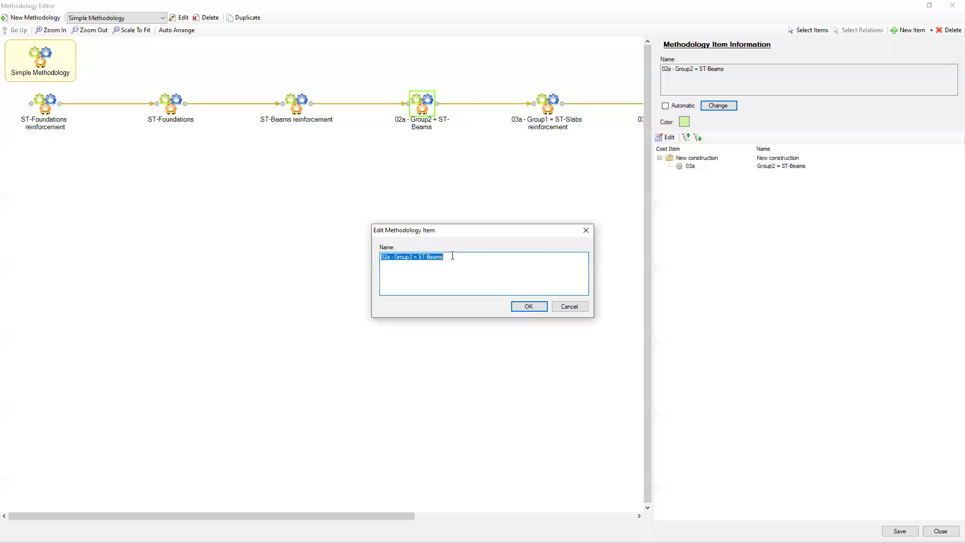
left_click_drag(420, 258, 379, 258)
key("Delete")
left_click(529, 307)
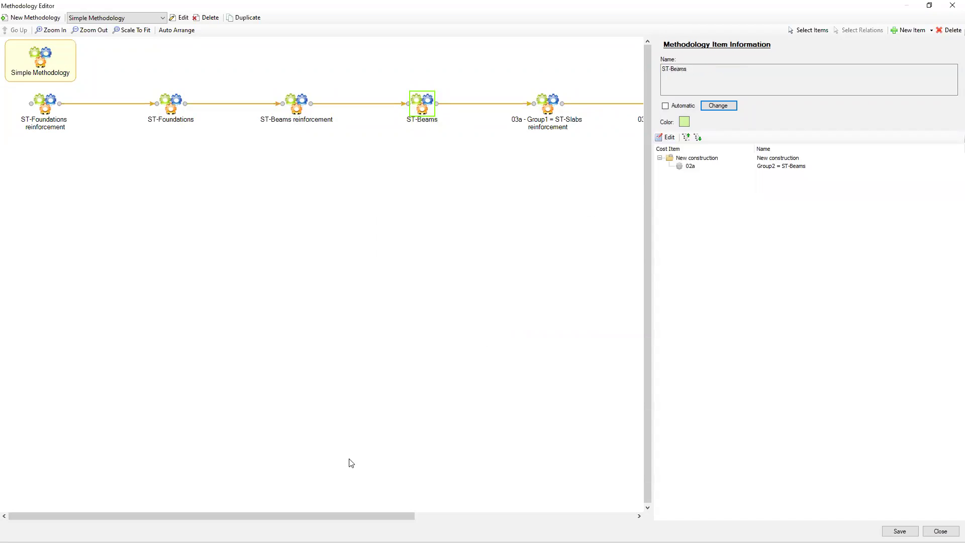
Step: Rename the '03a - Group1' item to 'ST-Slabs reinforcement'
left_click(472, 516)
left_click(295, 106)
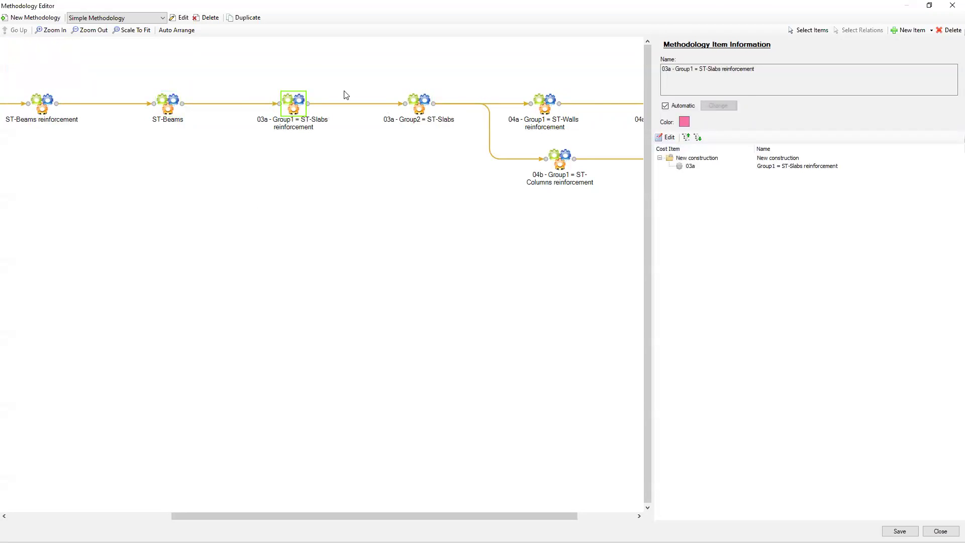
left_click(666, 105)
left_click(718, 105)
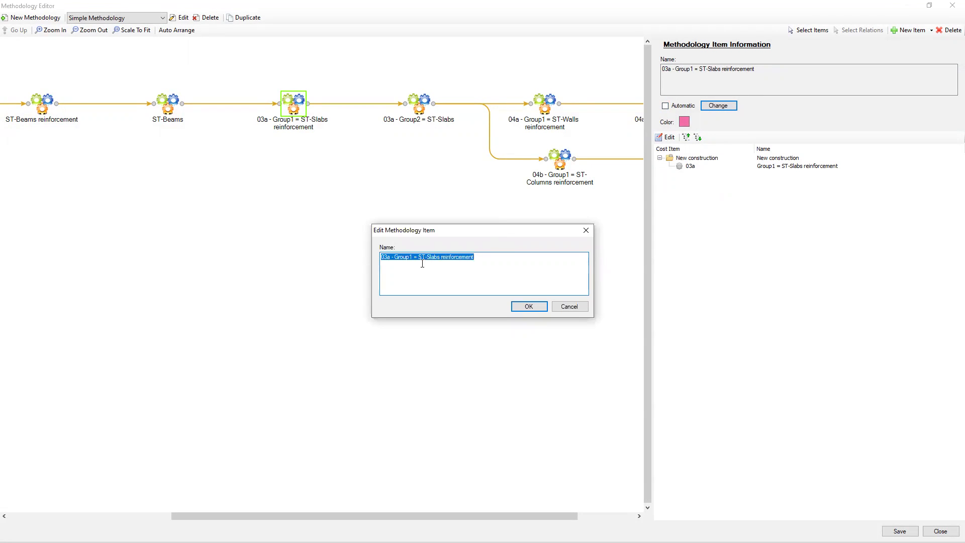
left_click_drag(421, 258, 362, 259)
type("S")
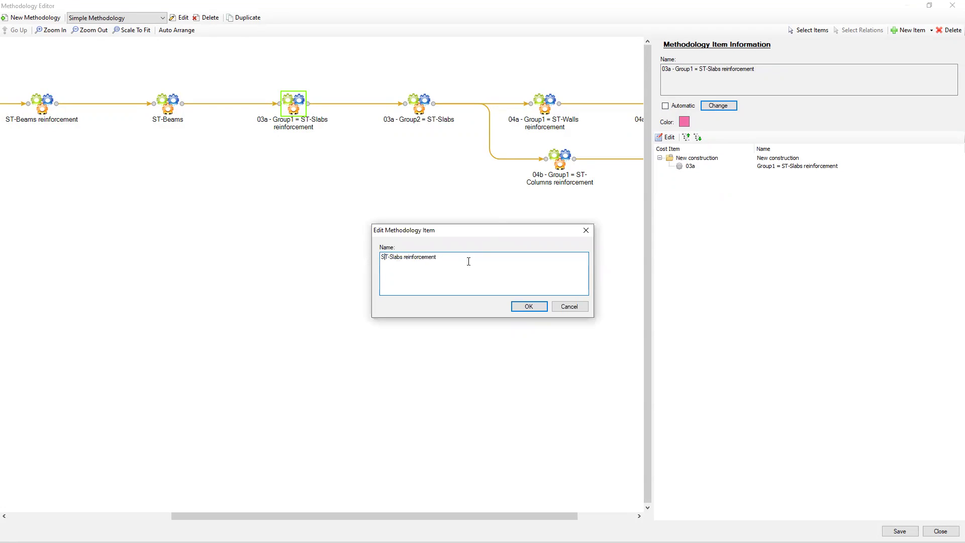
left_click(522, 305)
Step: Rename the '03a - Group2' item to 'ST-Slabs'
left_click(419, 105)
left_click(674, 107)
left_click_drag(422, 259, 371, 262)
key("BackSpace")
left_click(523, 304)
Step: Rename the '04a - Group1' item to 'ST-Walls reinforcement'
left_click_drag(384, 516, 441, 518)
left_click(456, 103)
left_click(665, 106)
left_click(718, 105)
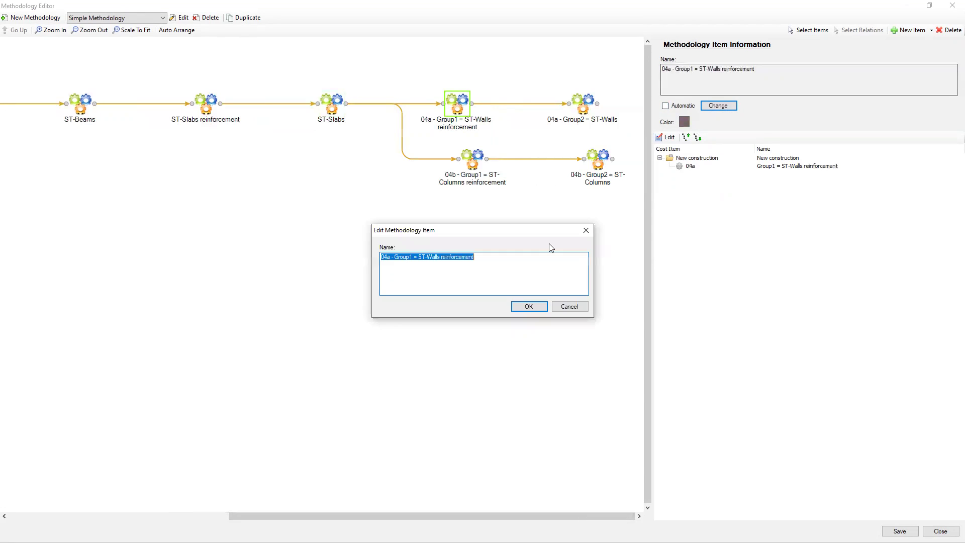
left_click(426, 258)
key("shift+Home")
key("BackSpace")
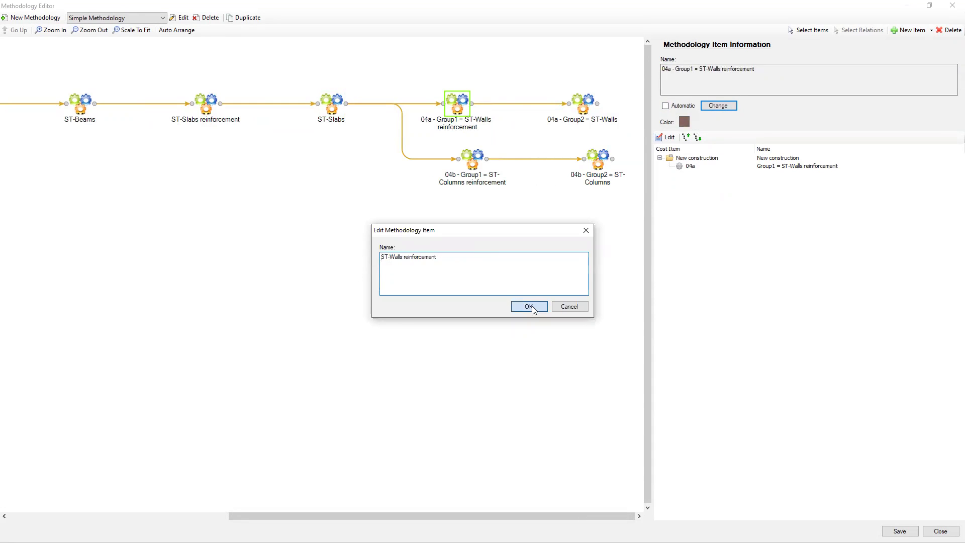
left_click(535, 304)
Step: Rename the '04a - Group2' item to 'ST-Walls'
left_click(588, 101)
left_click(666, 105)
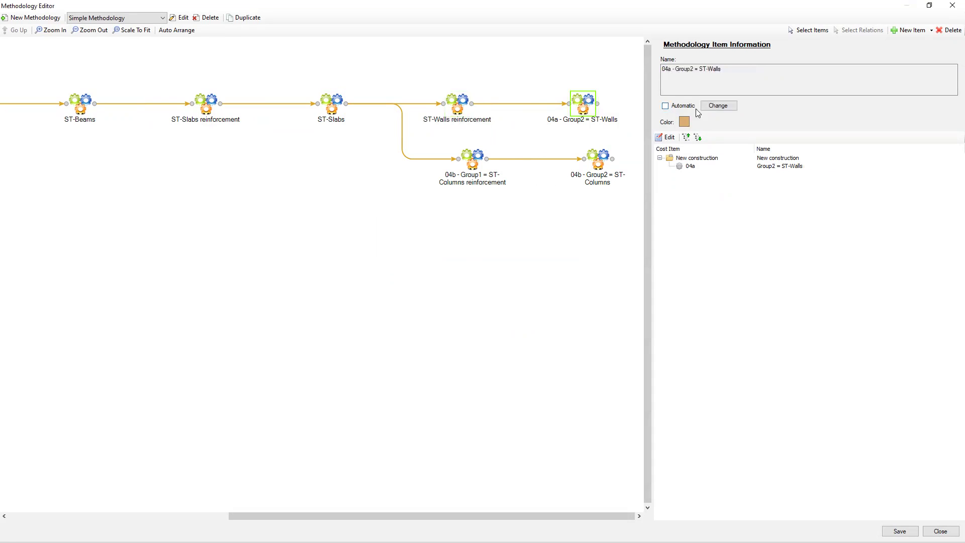
left_click(718, 106)
left_click(417, 259)
key("shift+Home")
key("BackSpace")
left_click(528, 306)
Step: Rename the '04b - Group1' item to 'ST-Columns reinforcement'
left_click(471, 160)
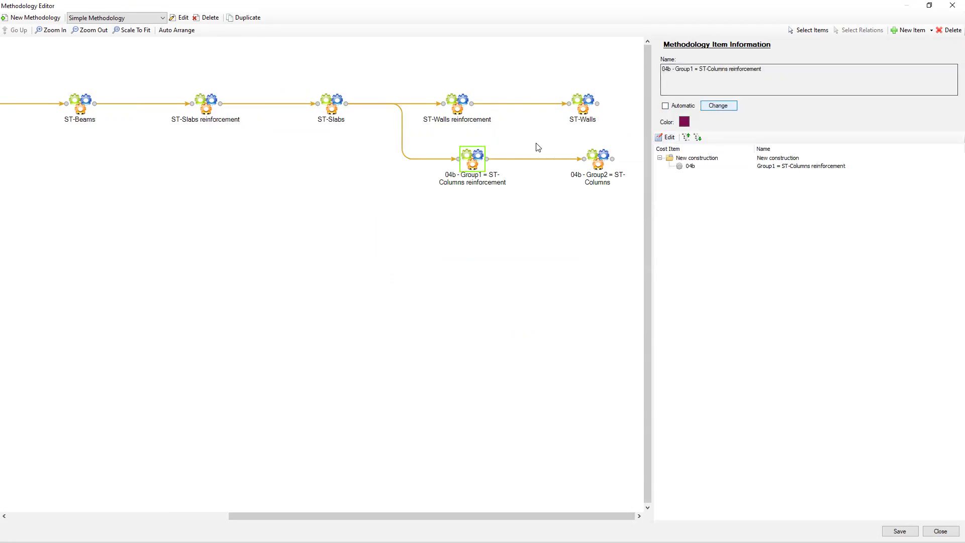
left_click(717, 106)
left_click(420, 259)
key("shift+Home")
key("BackSpace")
left_click(528, 306)
Step: Rename the '04b - Group2' item to 'ST-Columns'
left_click(598, 162)
left_click(689, 106)
left_click(718, 105)
left_click(418, 258)
key("shift+Home")
key("BackSpace")
left_click(525, 306)
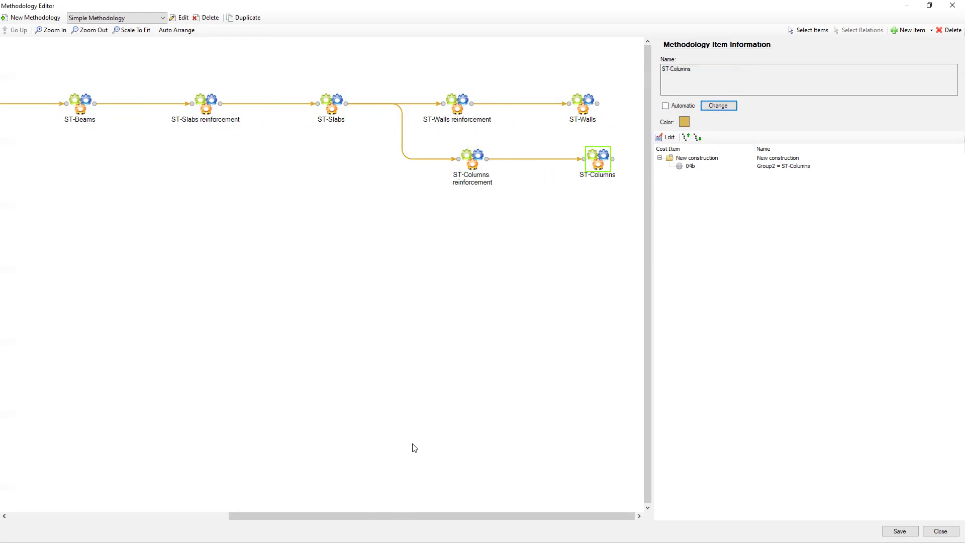
left_click_drag(398, 516, 26, 504)
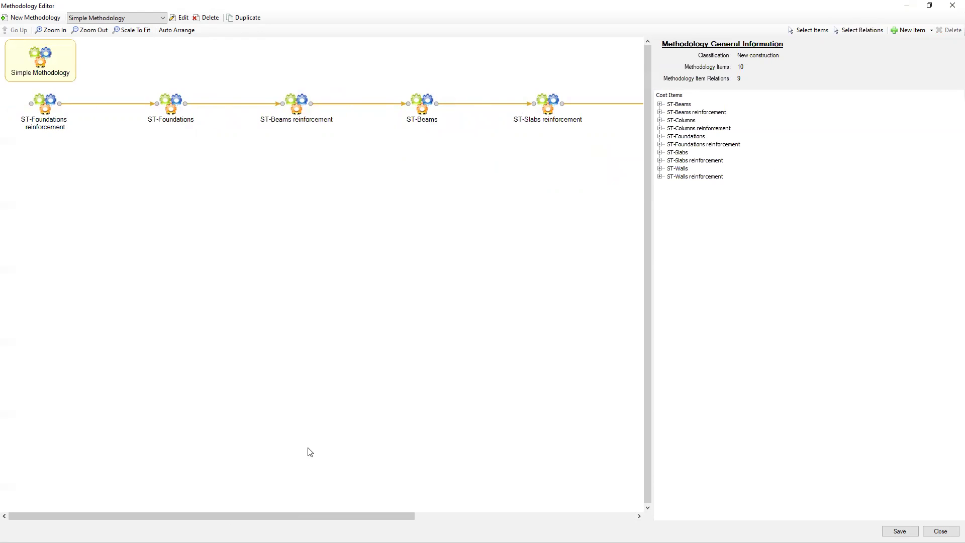
Step: Scale the methodology diagram to fit, then save Simple Methodology and close the Methodology Editor
left_click_drag(297, 520, 251, 524)
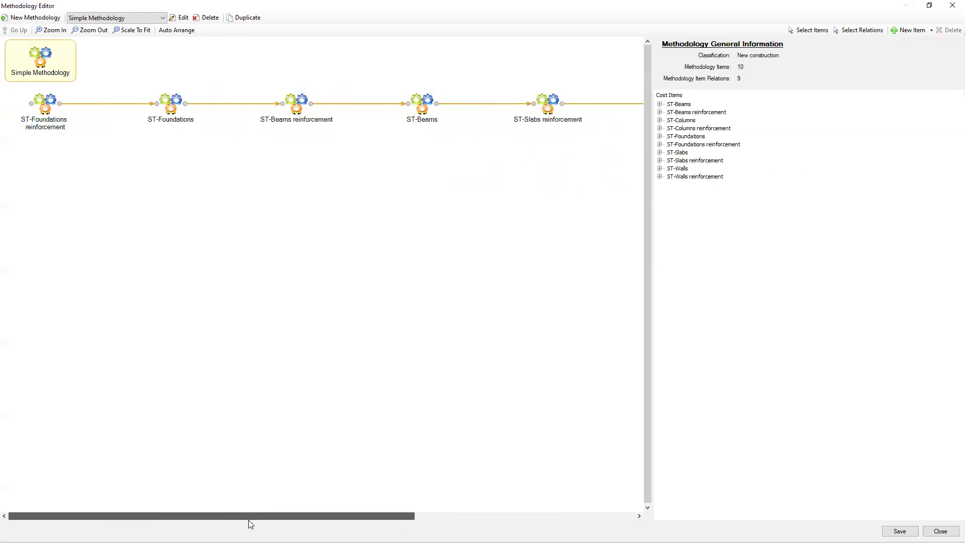
scroll(327, 523, "right", 3)
scroll(281, 525, "left", 3)
scroll(270, 523, "right", 3)
scroll(270, 523, "left", 3)
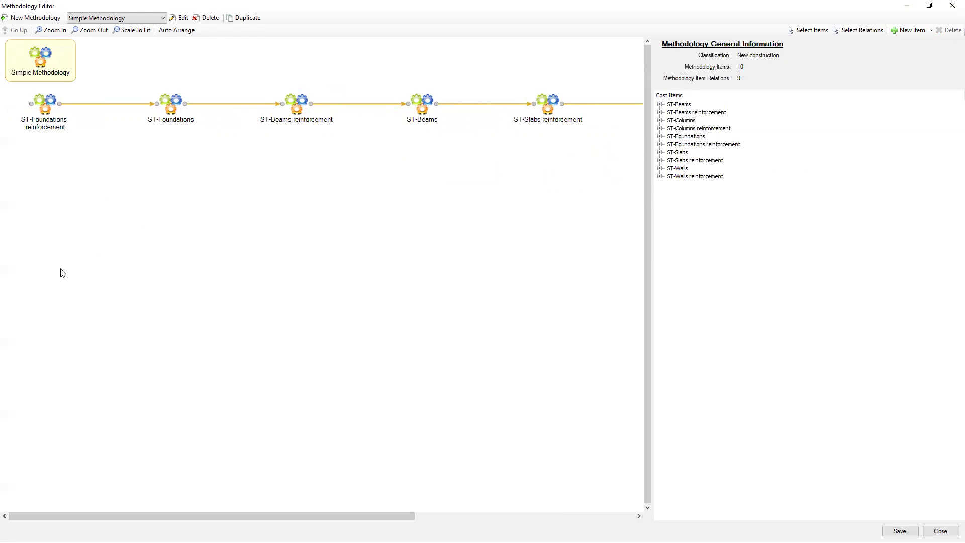
scroll(145, 517, "right", 3)
scroll(144, 517, "left", 5)
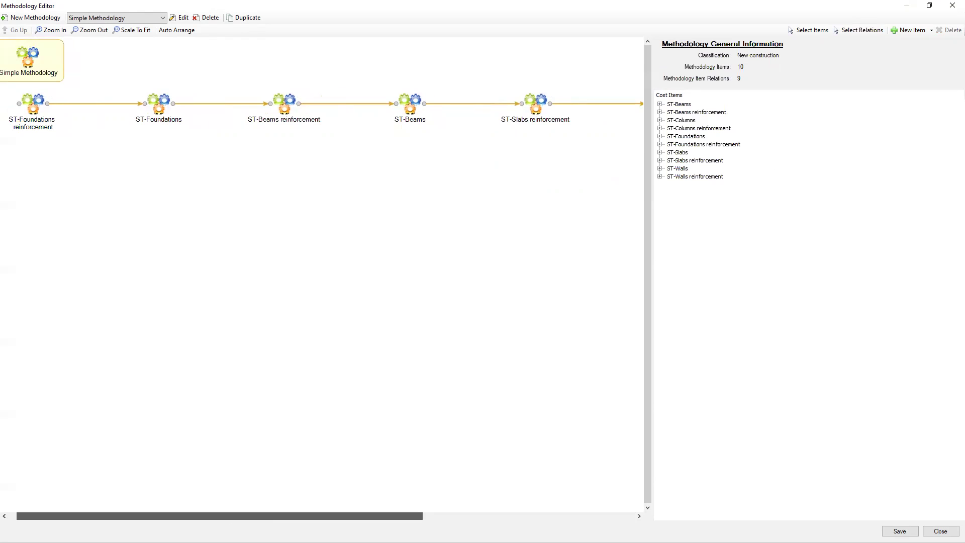
scroll(144, 517, "right", 2)
scroll(144, 517, "left", 3)
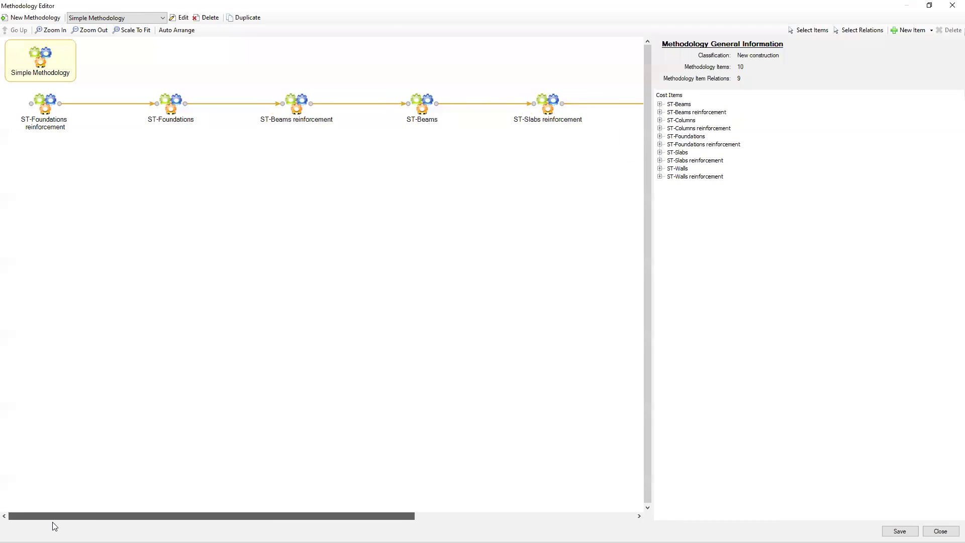
scroll(55, 523, "right", 2)
left_click_drag(150, 516, 308, 516)
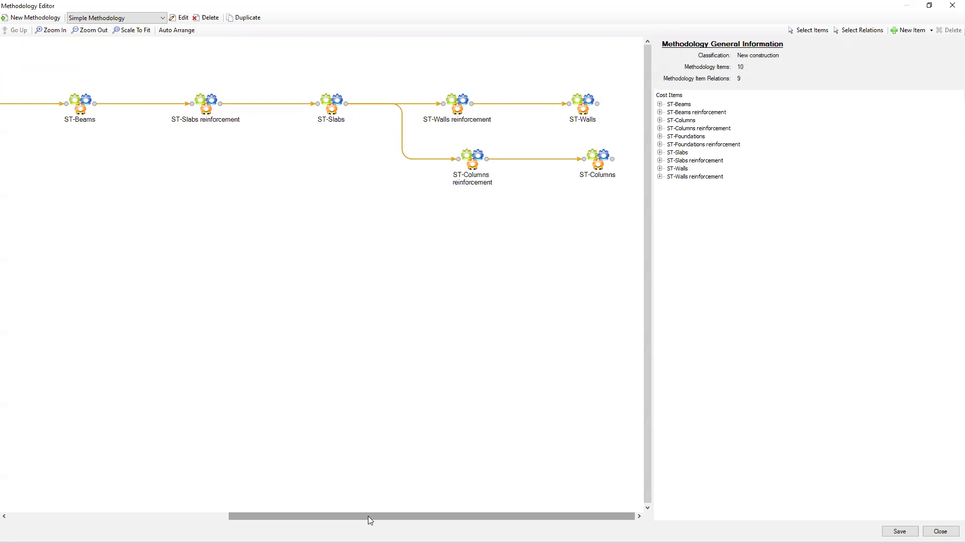
left_click_drag(368, 516, 258, 506)
left_click(120, 30)
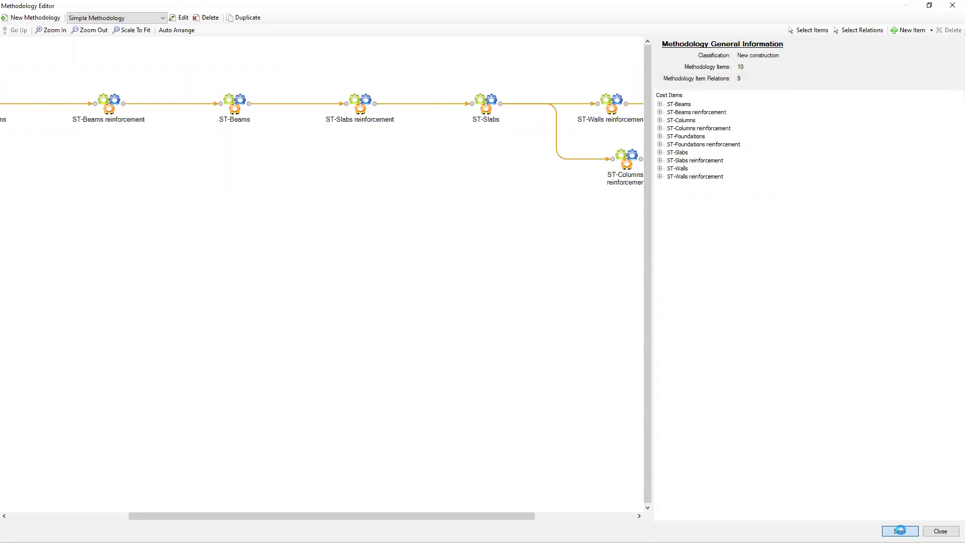
left_click(945, 529)
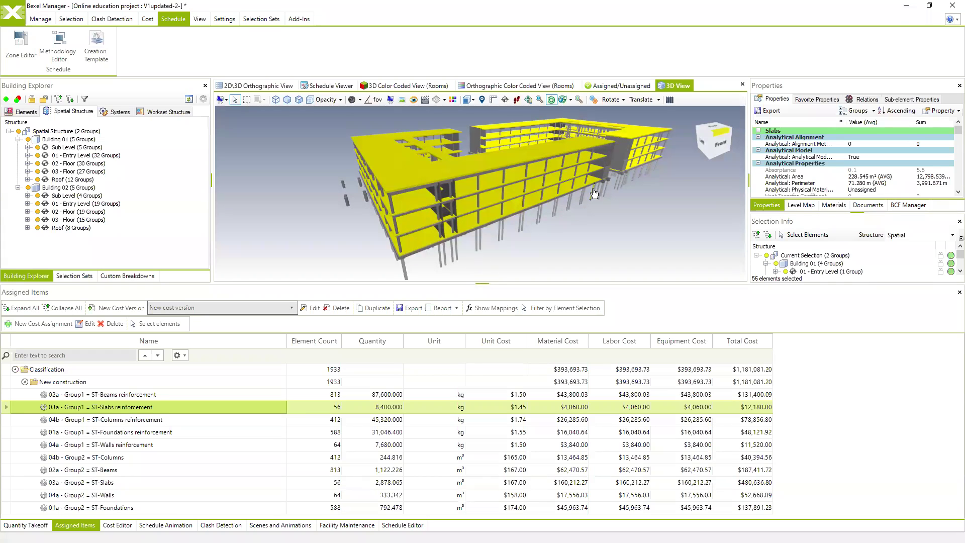
Step: Hide the Building 01 spatial structure in the 3D view and show the Selection Sets list
left_click_drag(507, 200, 491, 202)
scroll(491, 202, "down", 4)
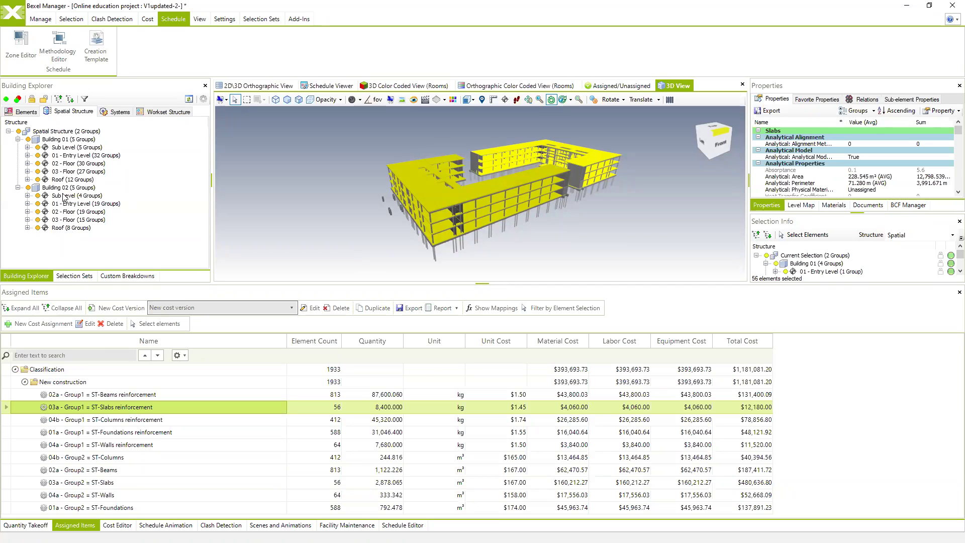
left_click(27, 147)
left_click(27, 148)
left_click(18, 132)
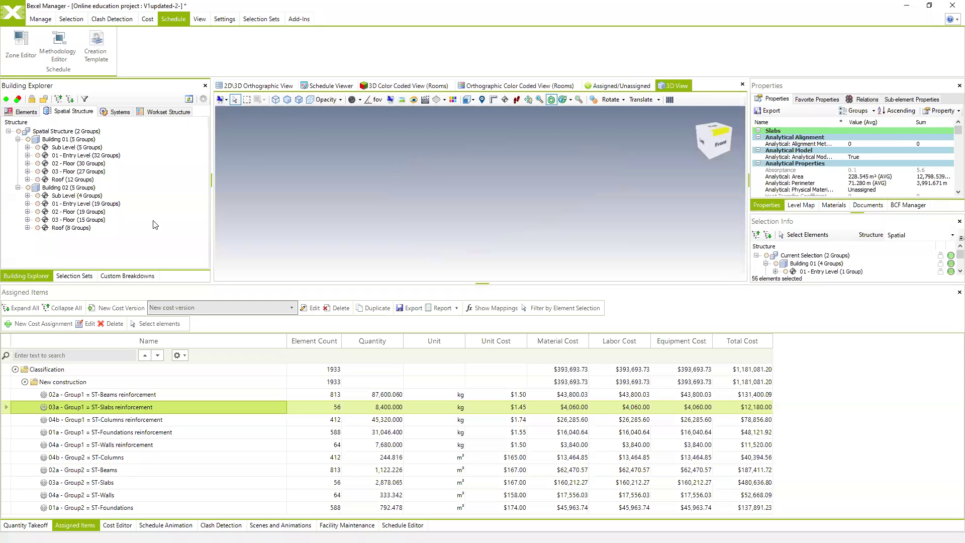
left_click(75, 276)
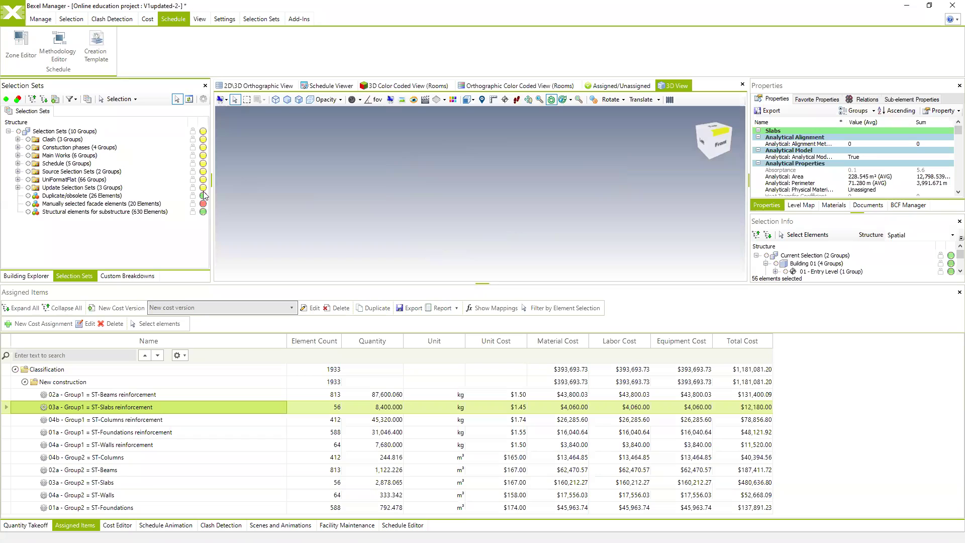
Step: Expand Constuction phases, preview Exterior Areas and Phases 1–3 in 3D, then open the Zone Editor
left_click(17, 164)
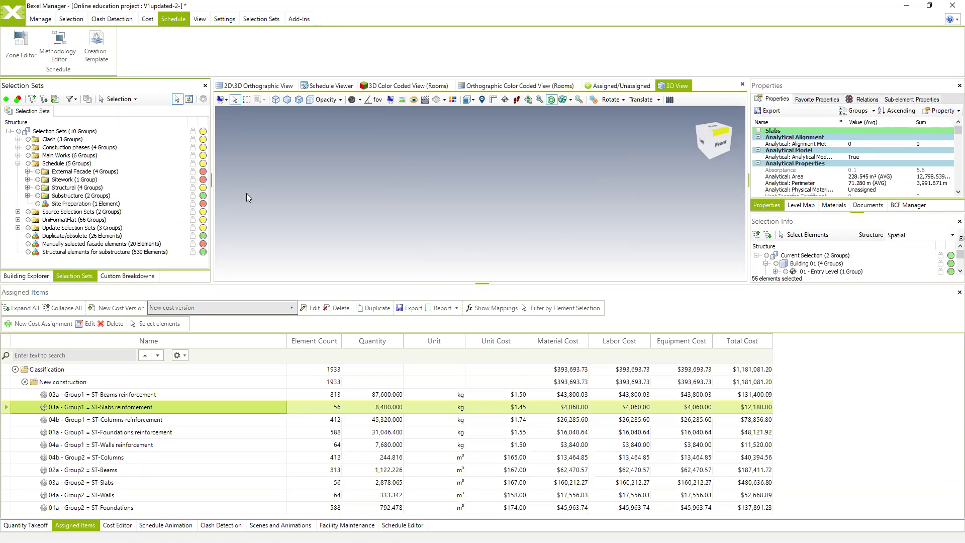
left_click(17, 163)
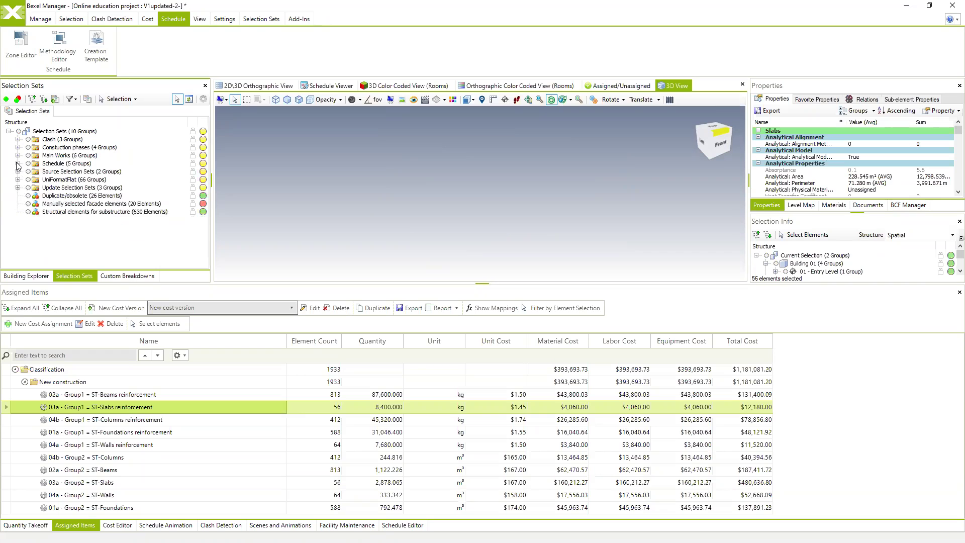
left_click(18, 148)
left_click(38, 155)
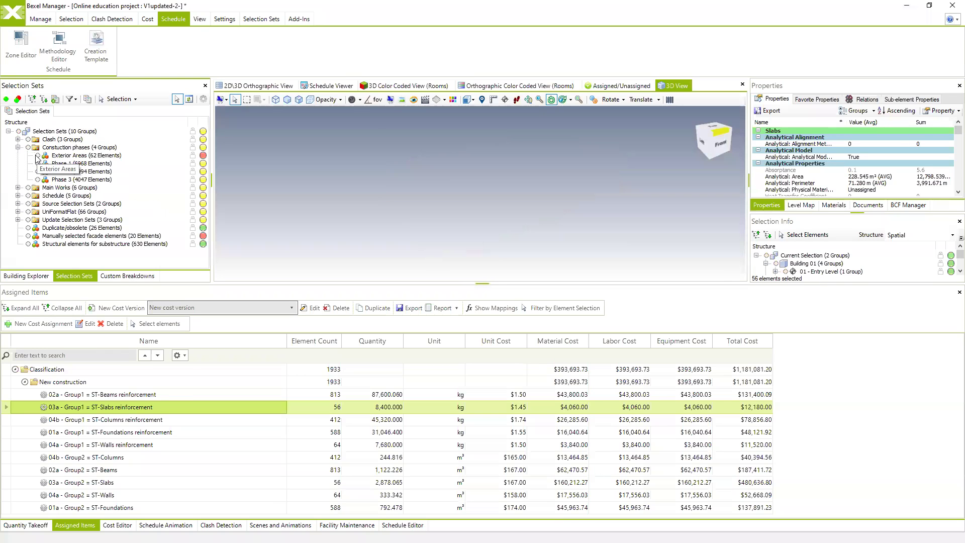
left_click(38, 156)
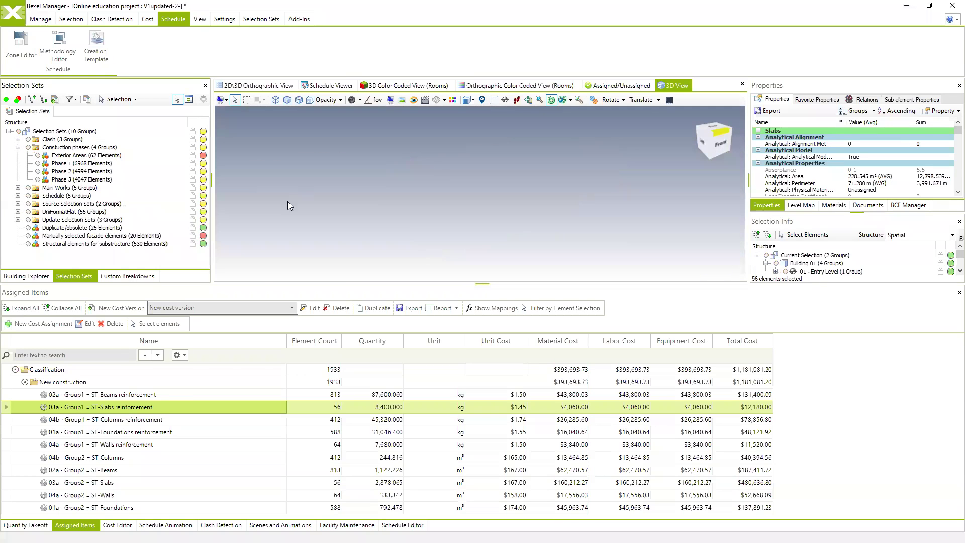
left_click(37, 163)
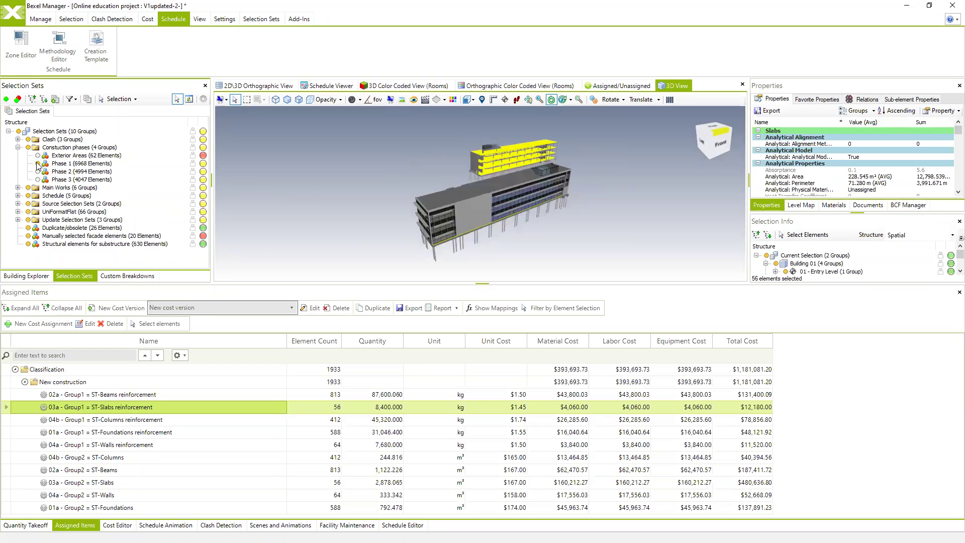
left_click(38, 163)
left_click(38, 171)
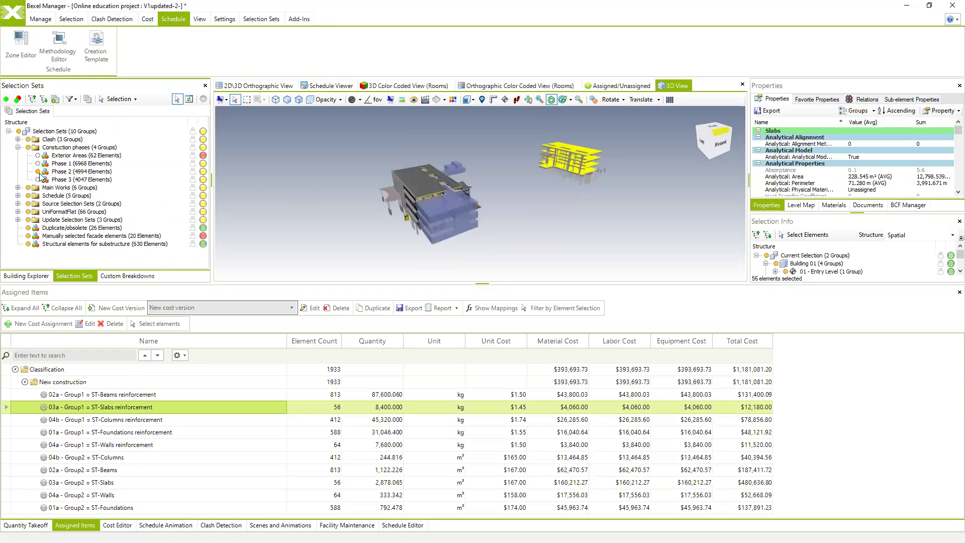
left_click(37, 180)
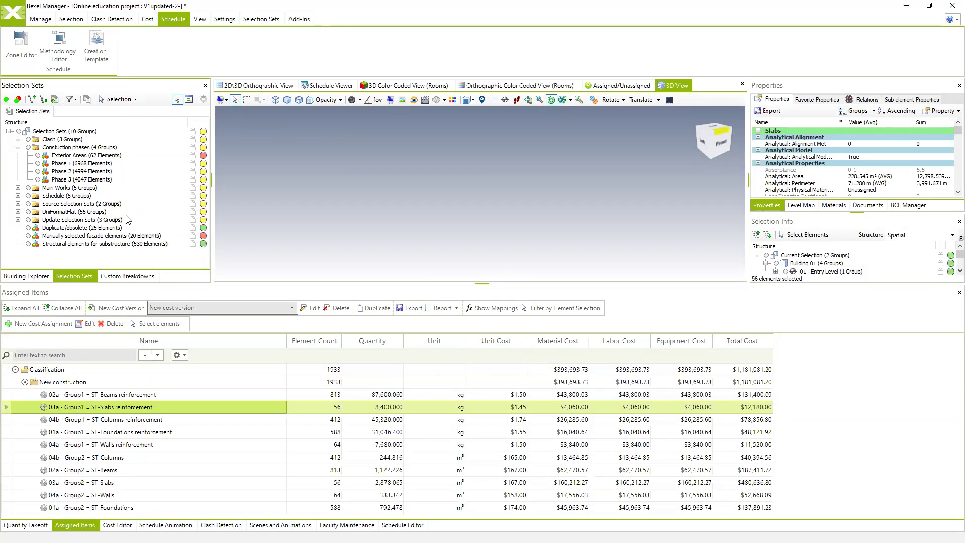
left_click(29, 45)
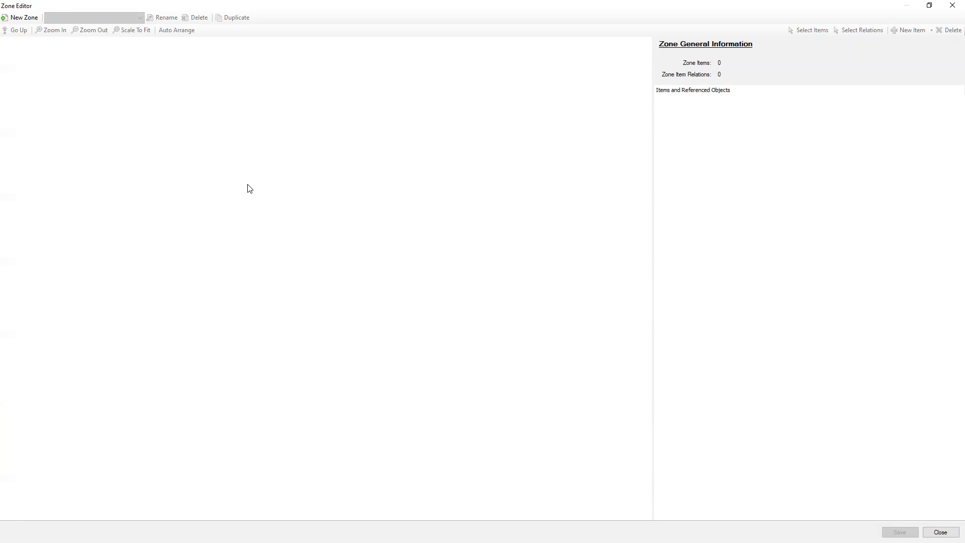
Step: Create a new zone named 'Levels' in the Zone Editor
left_click(22, 18)
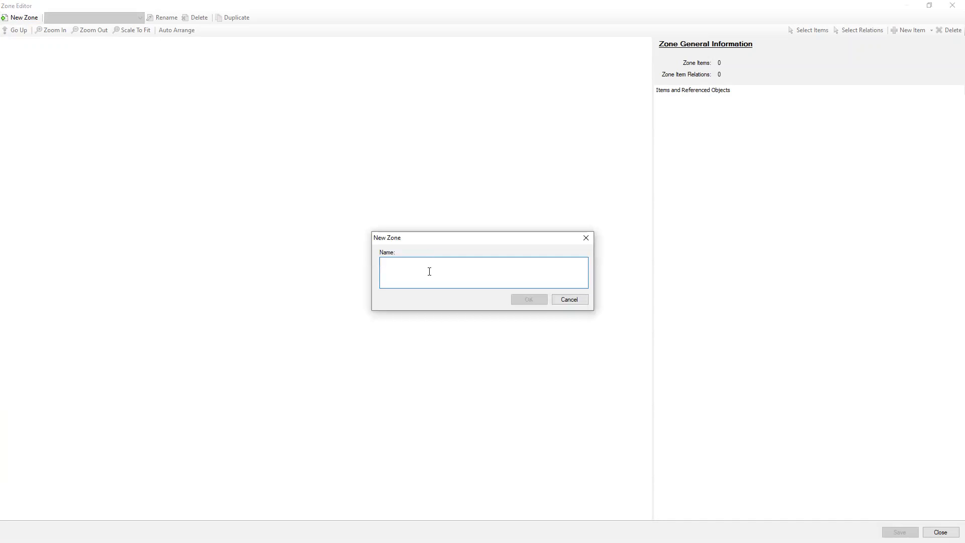
type("Levels")
left_click(529, 300)
right_click(129, 95)
Step: Add Building 01's five storeys, Sub Level through Roof, to Levels as library items with relations
mouse_move(169, 101)
left_click(244, 110)
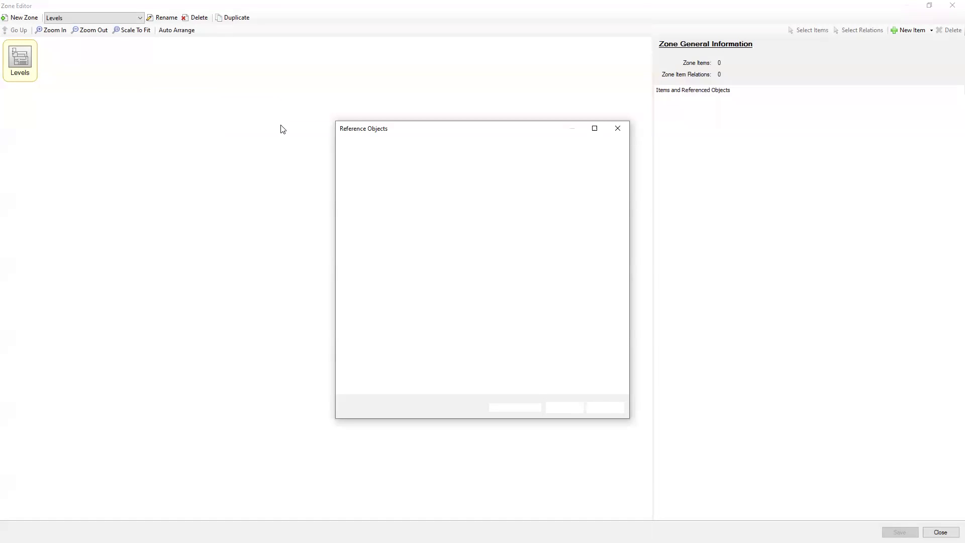
left_click(436, 143)
left_click(385, 160)
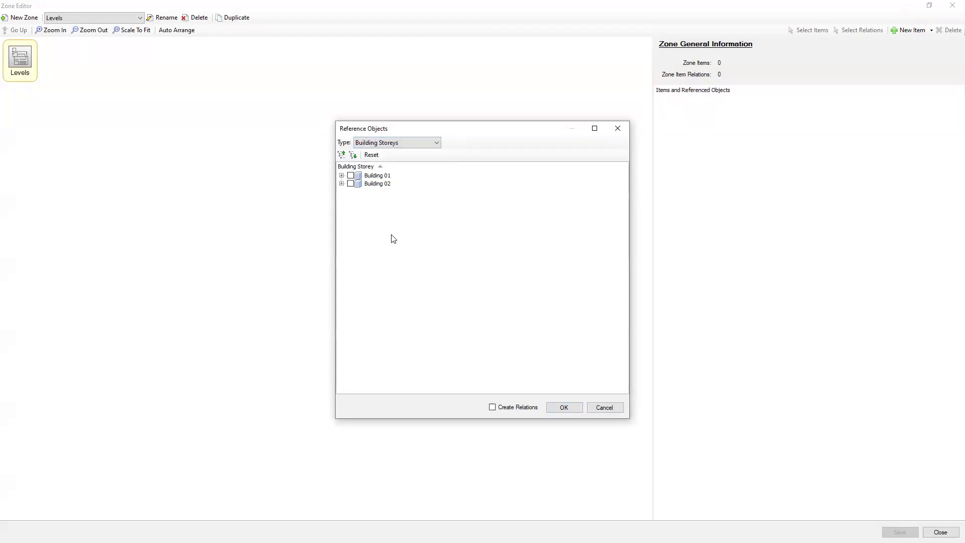
left_click(342, 175)
left_click(341, 225)
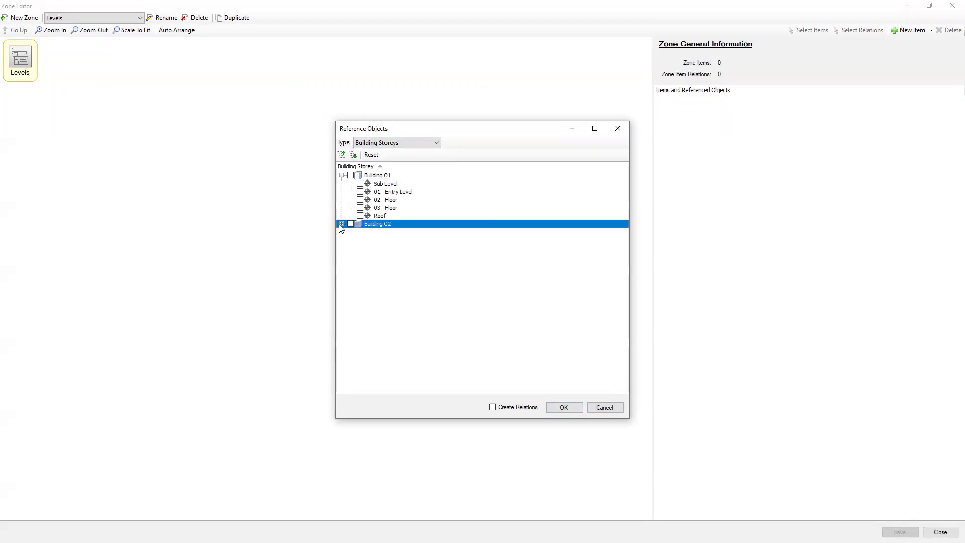
left_click(342, 224)
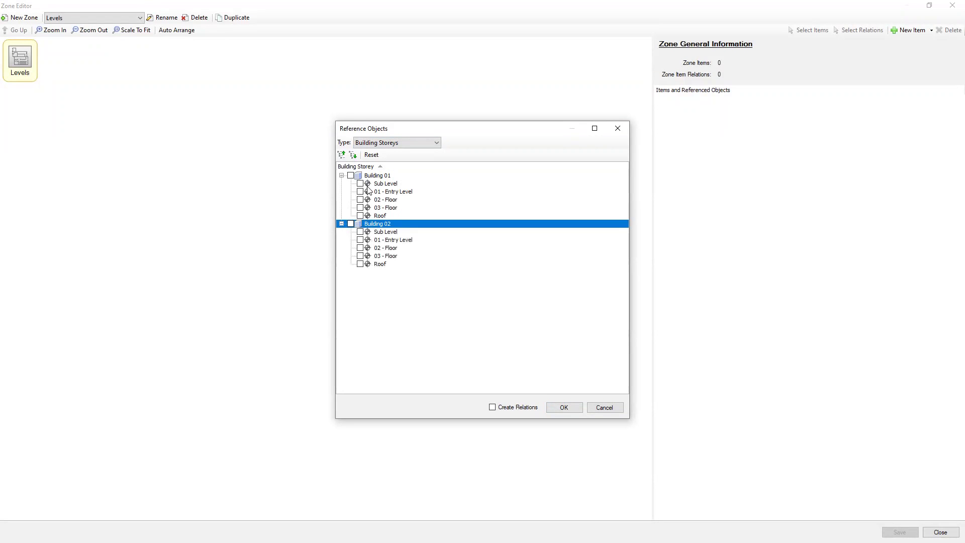
left_click(360, 184)
left_click(384, 184)
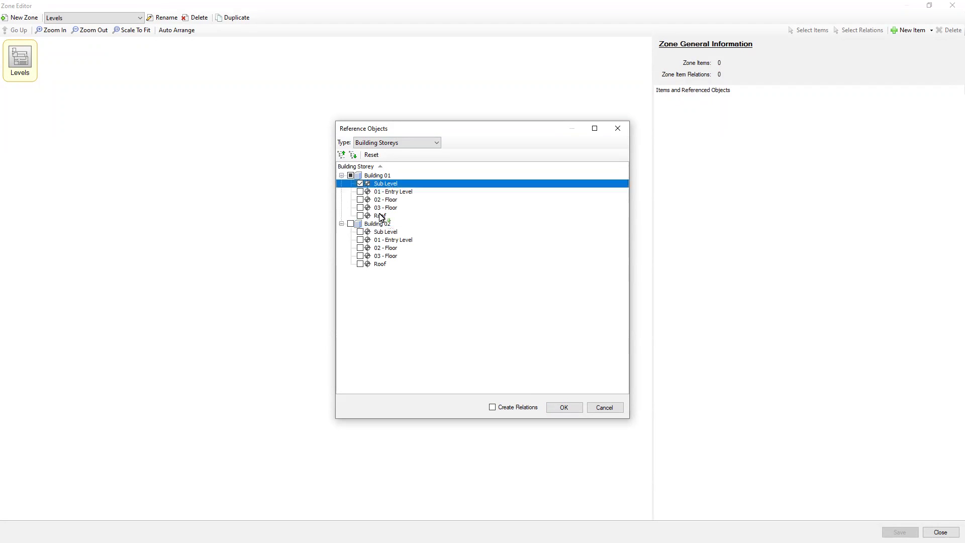
left_click(380, 215, "shift")
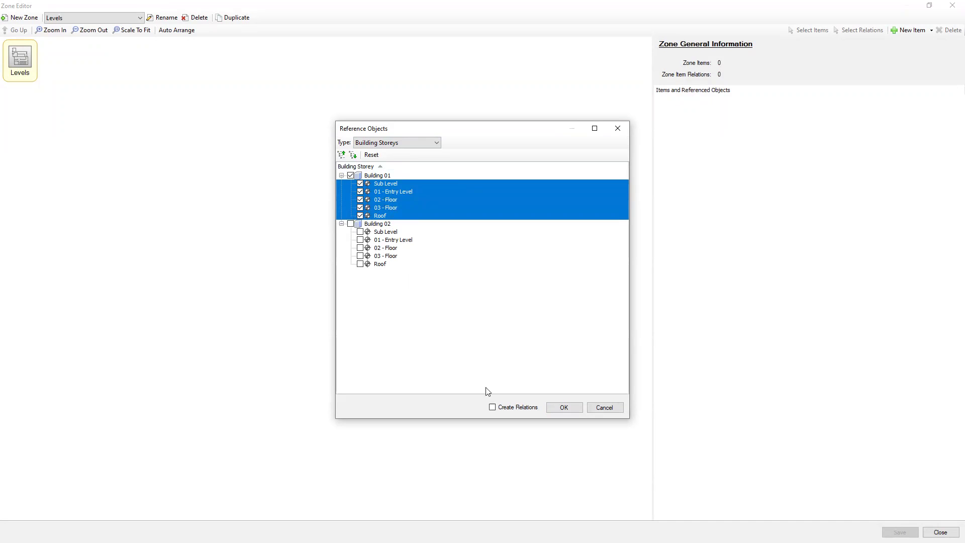
left_click(493, 408)
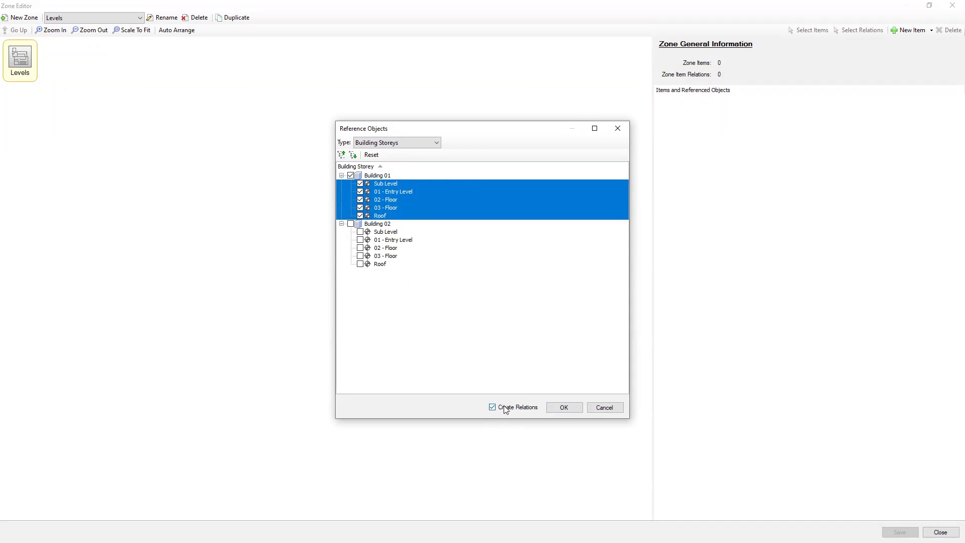
left_click(564, 407)
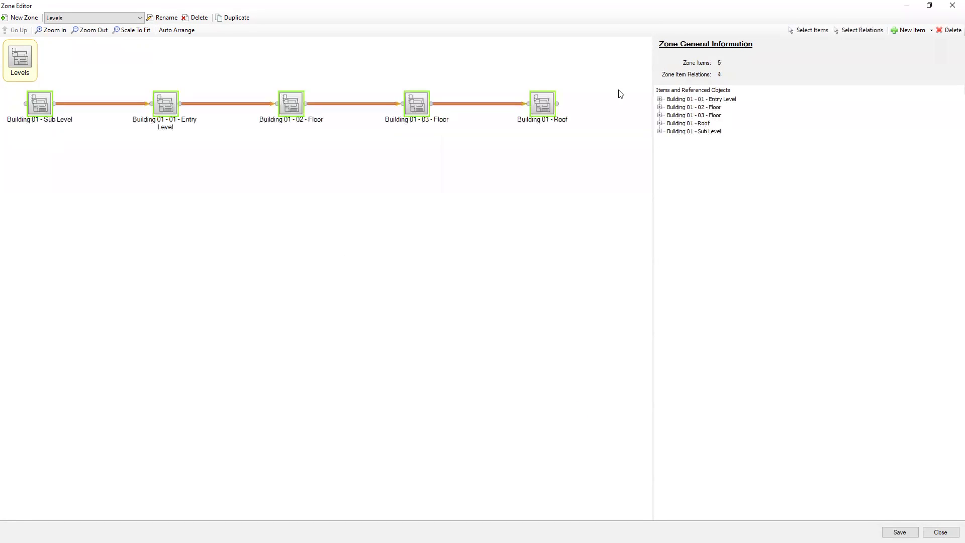
Step: Inspect the Sub Level to Entry Level relation, then save the Levels zone and close the editor
left_click(117, 104)
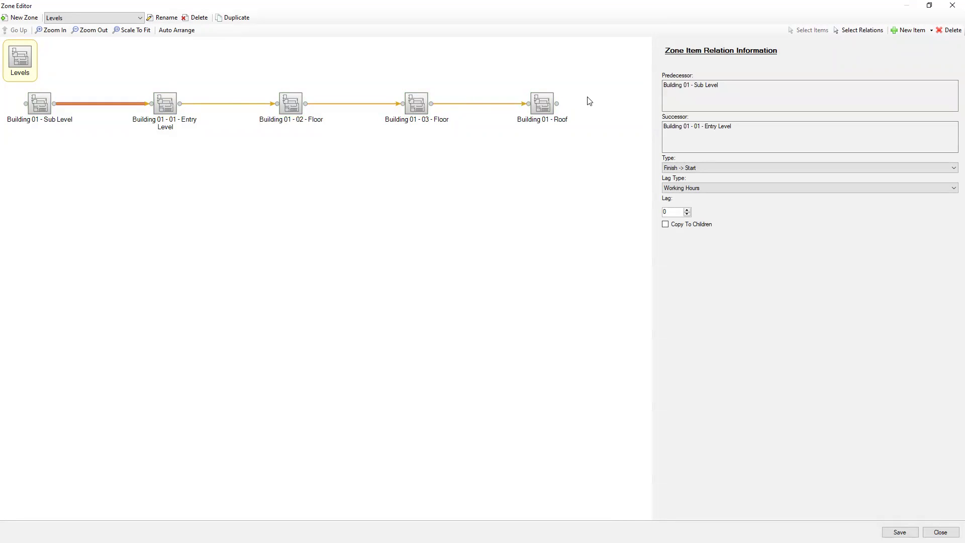
left_click(97, 176)
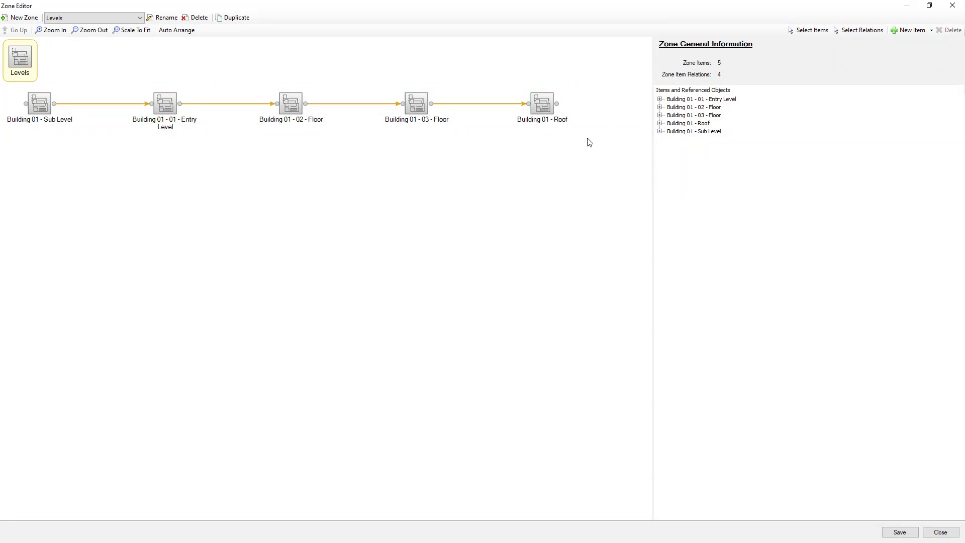
left_click(900, 532)
left_click(941, 532)
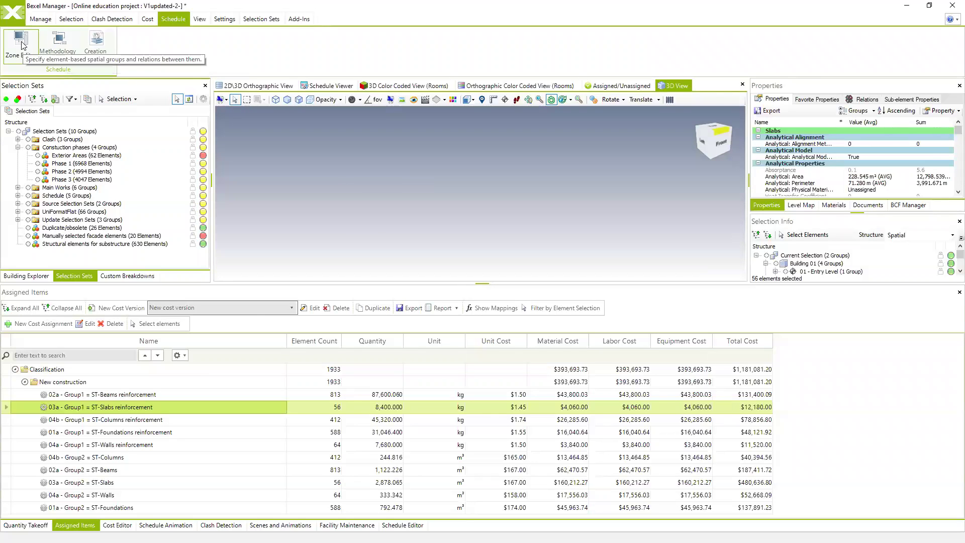
Step: Create a schedule named 'Simple1' that uses New cost version
left_click(402, 525)
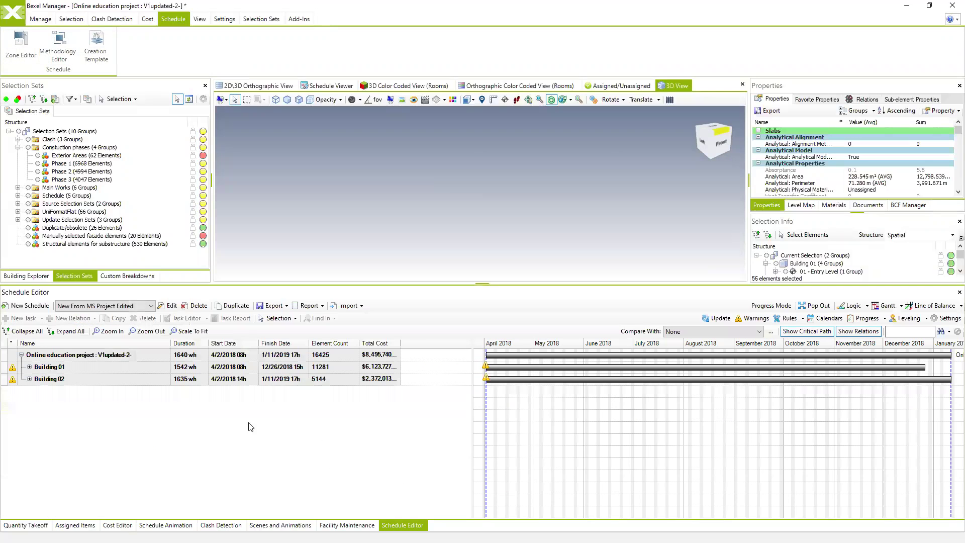
left_click(29, 306)
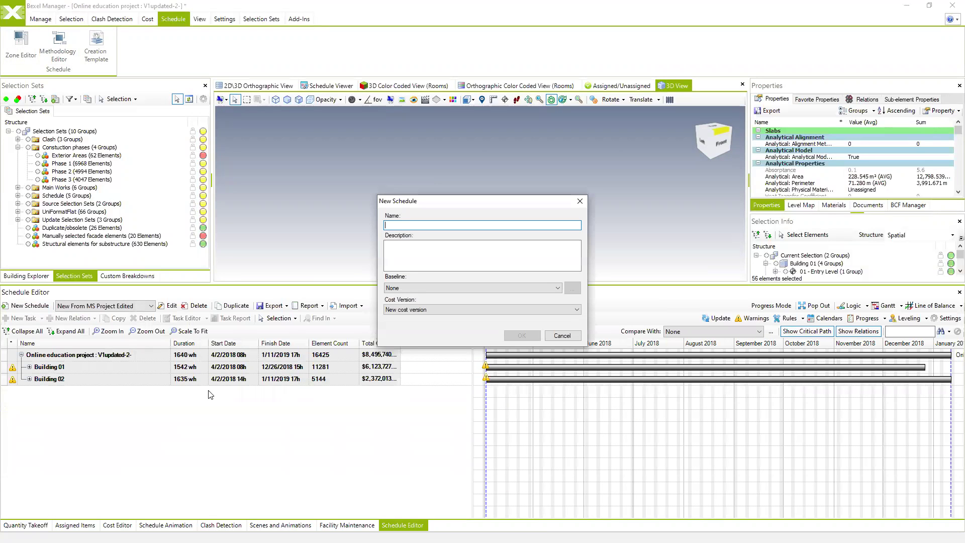
type("Simple1")
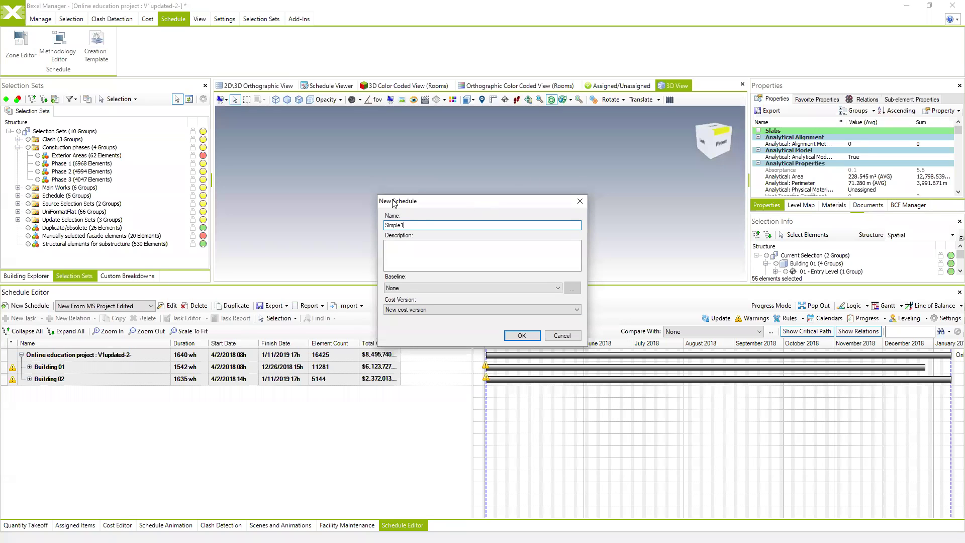
left_click_drag(395, 203, 317, 199)
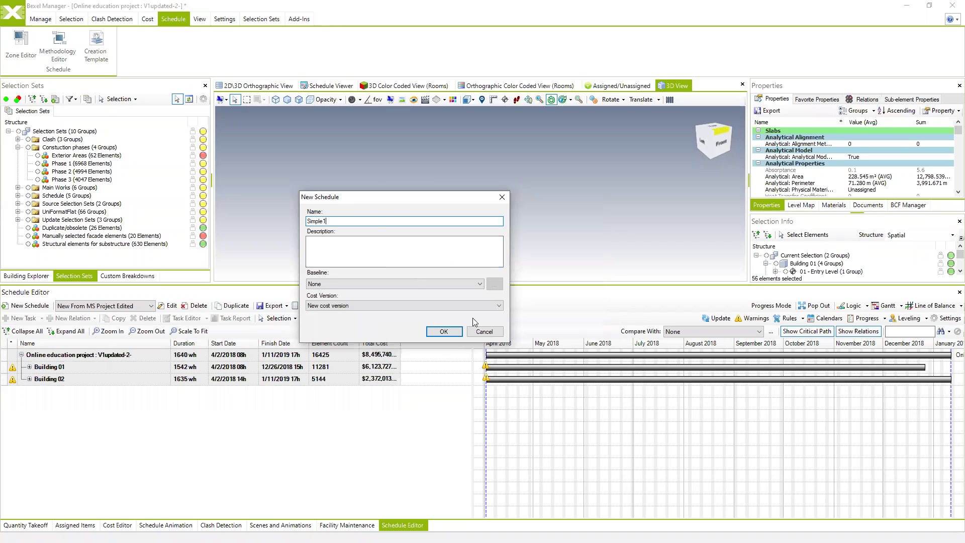
left_click(500, 306)
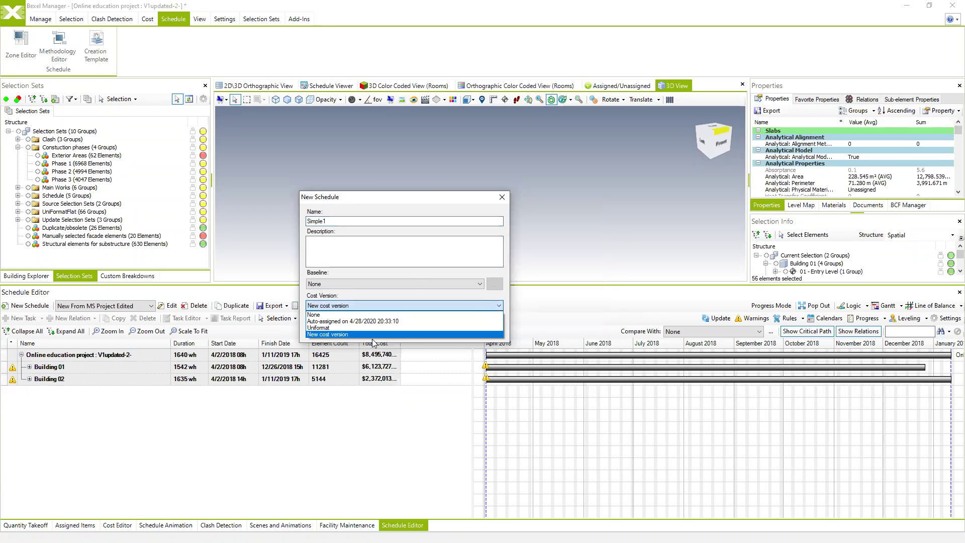
left_click(340, 335)
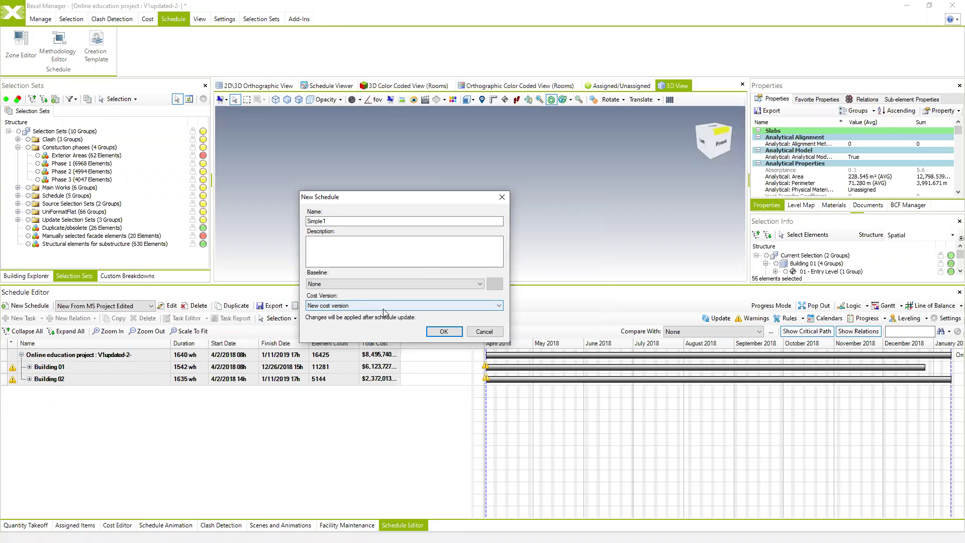
left_click(430, 331)
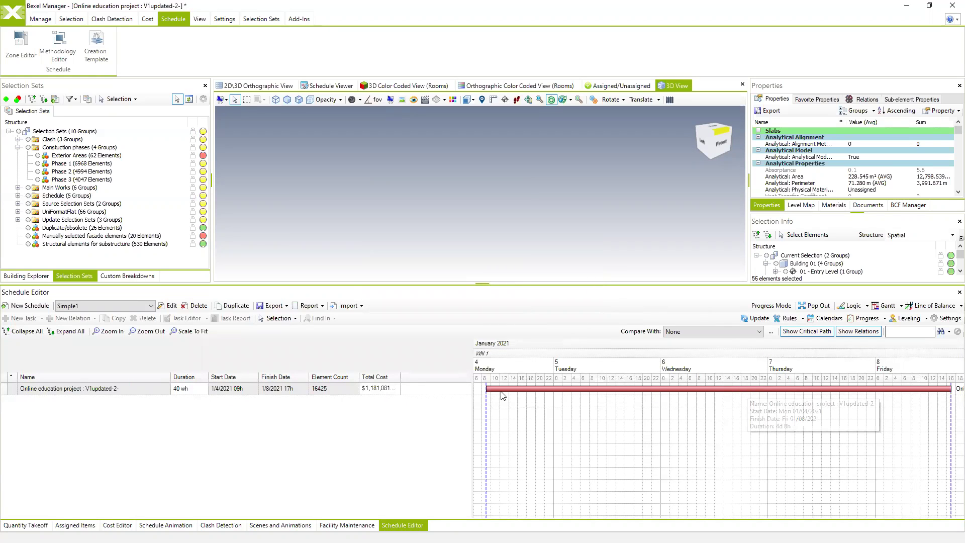
Step: Select Simple1's project task, review its assigned cost items, and open Schedule Settings
left_click(53, 392)
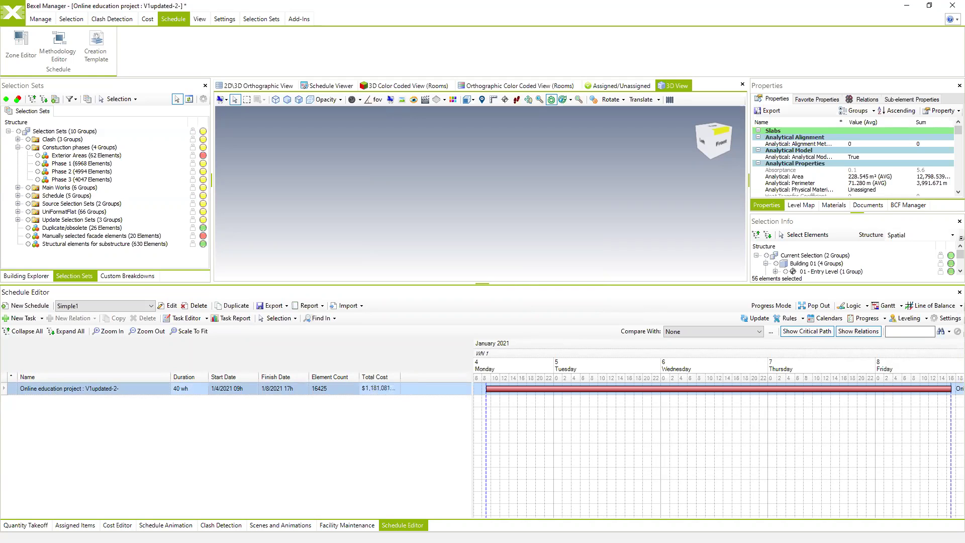
left_click(75, 525)
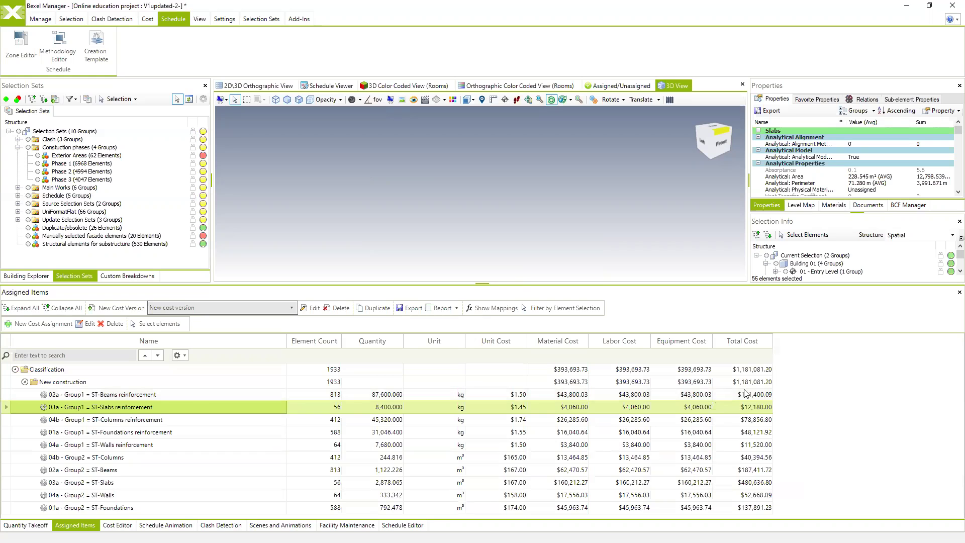
left_click(402, 525)
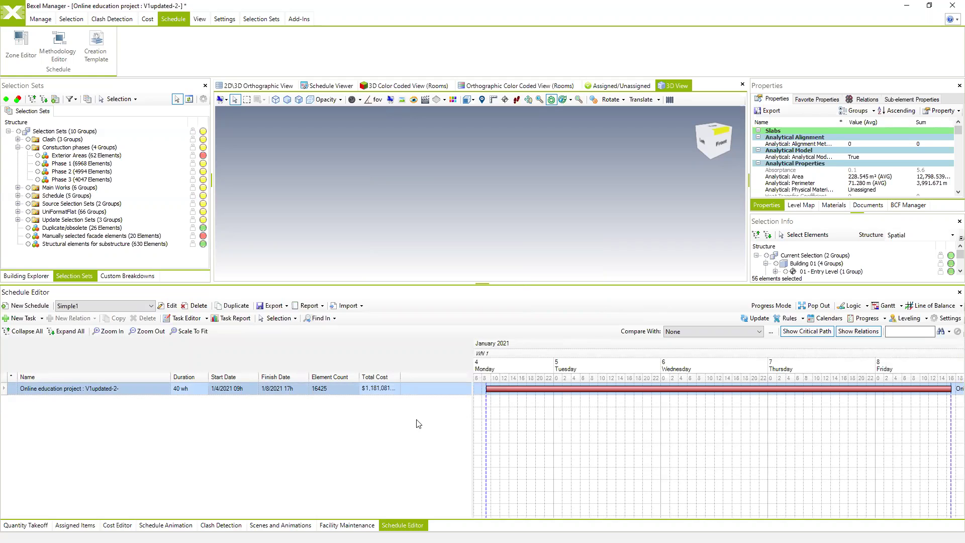
left_click(950, 320)
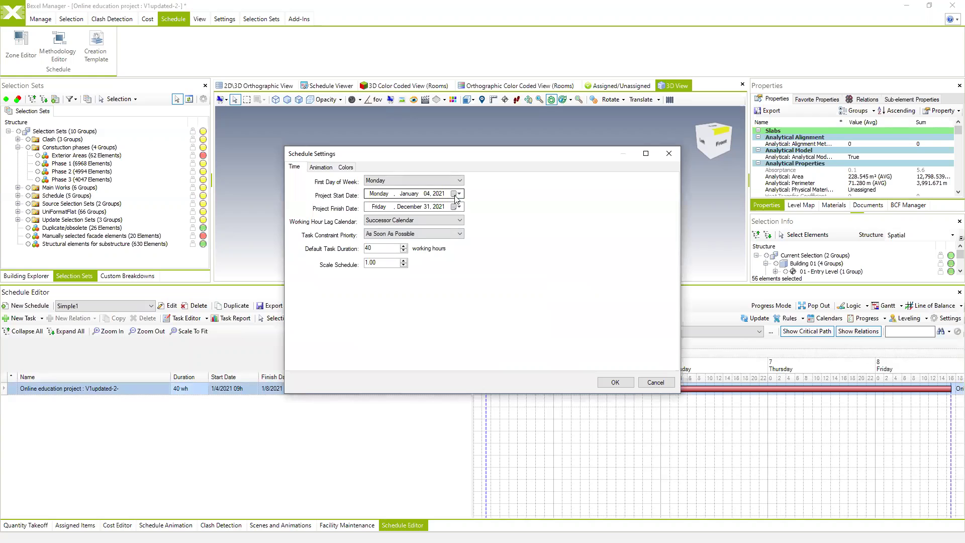
Step: Set the project start date to Wednesday, May 06, 2020 from the calendar
left_click(456, 194)
left_click(369, 207)
left_click(369, 207)
left_click(370, 207)
left_click(370, 207)
left_click(370, 207)
left_click(370, 207)
left_click(370, 207)
left_click(369, 208)
left_click(369, 207)
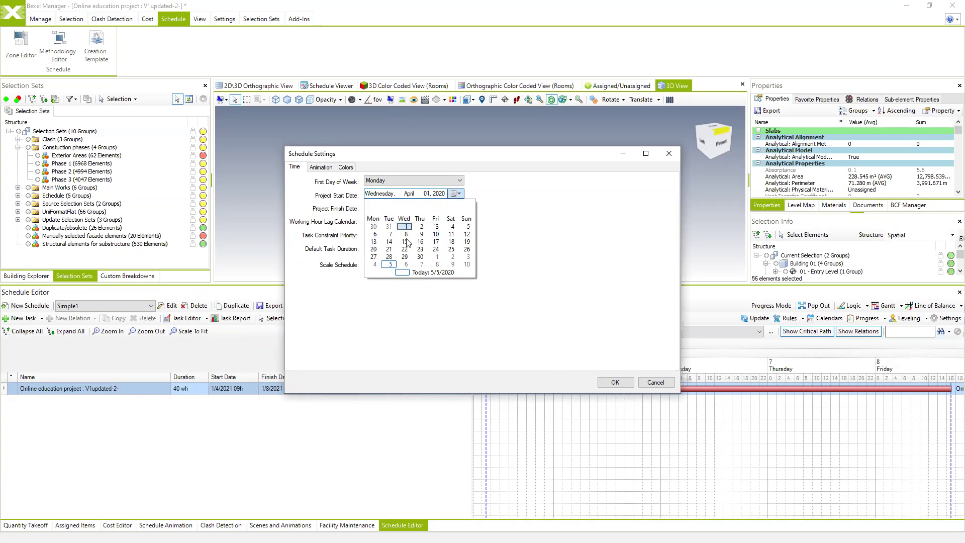
left_click(471, 208)
left_click(404, 234)
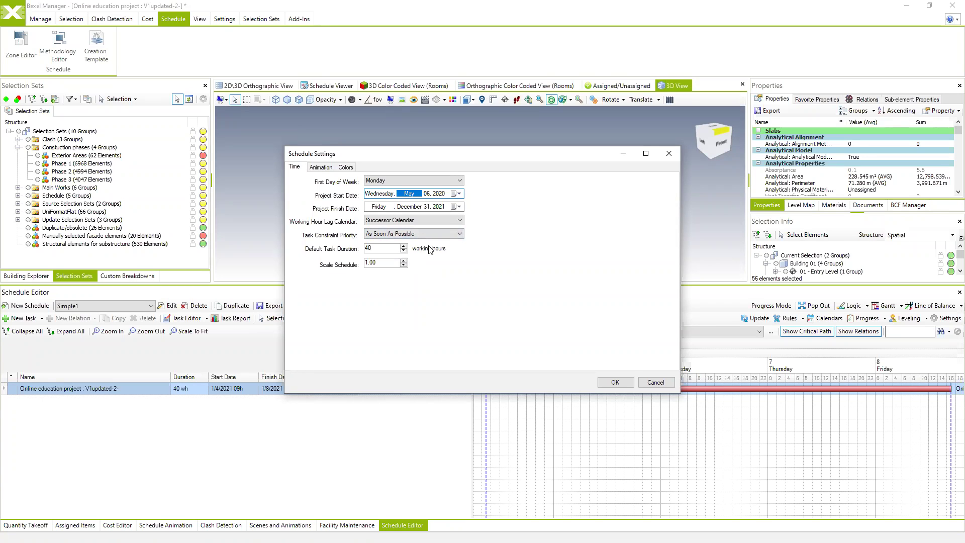
left_click(370, 248)
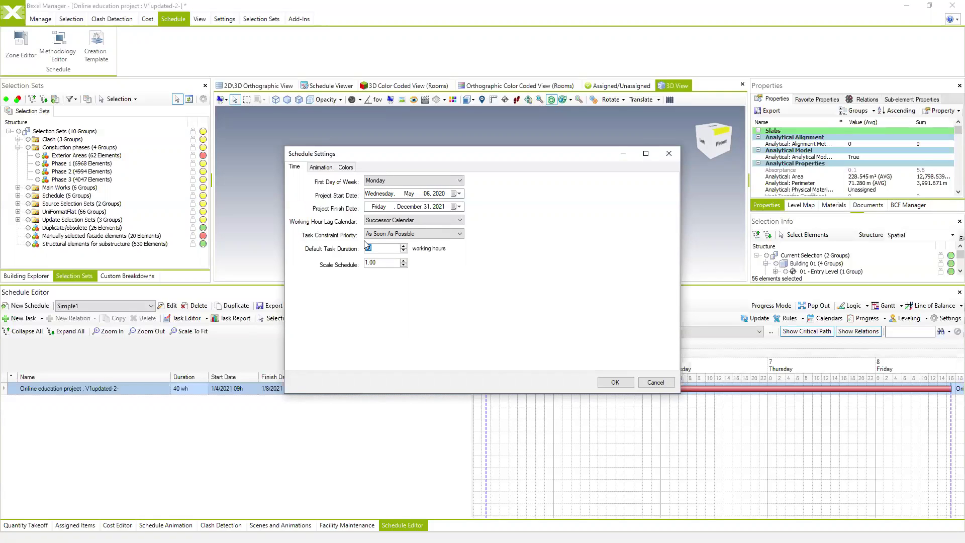
Step: Set a 40-working-hour default task duration so the project runs 5/6/2020 to 5/12/2020
key("shift+Home")
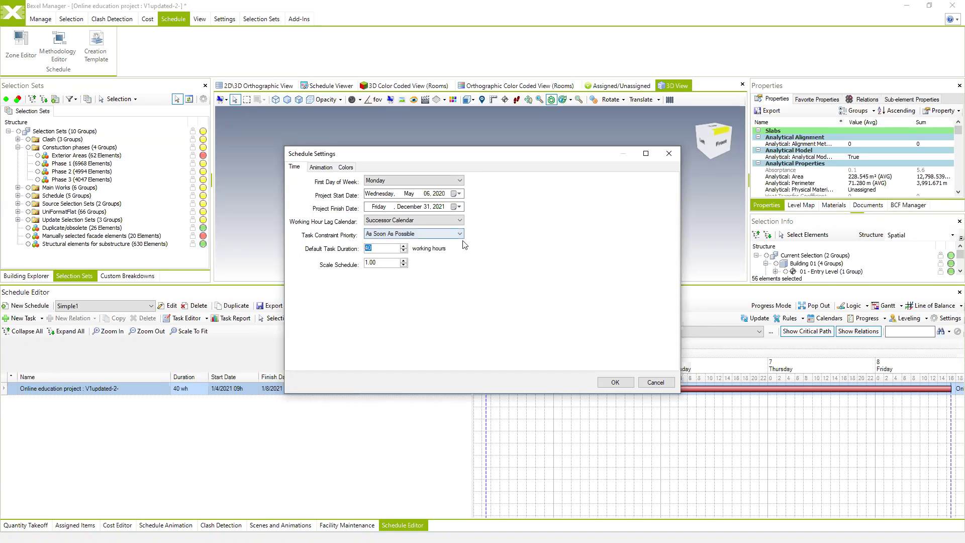
left_click(610, 382)
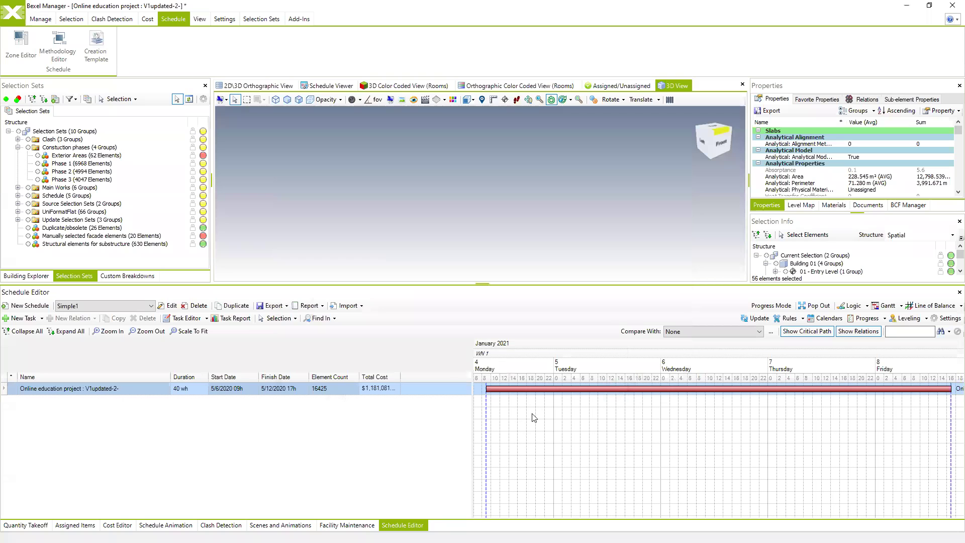
Step: Scale the Gantt timeline to fit and zoom to show the 6–12 May 2020 bar
left_click(195, 333)
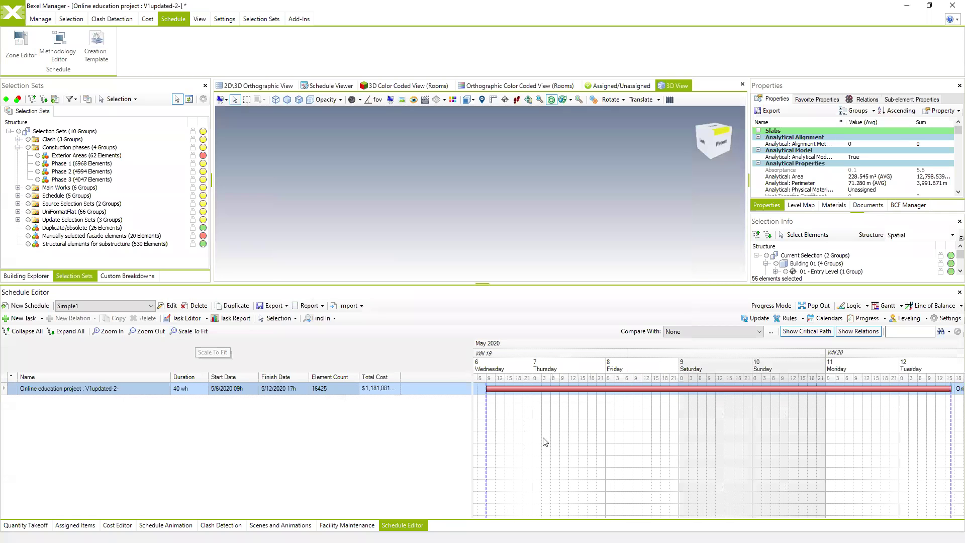
scroll(502, 417, "up", 3, "ctrl")
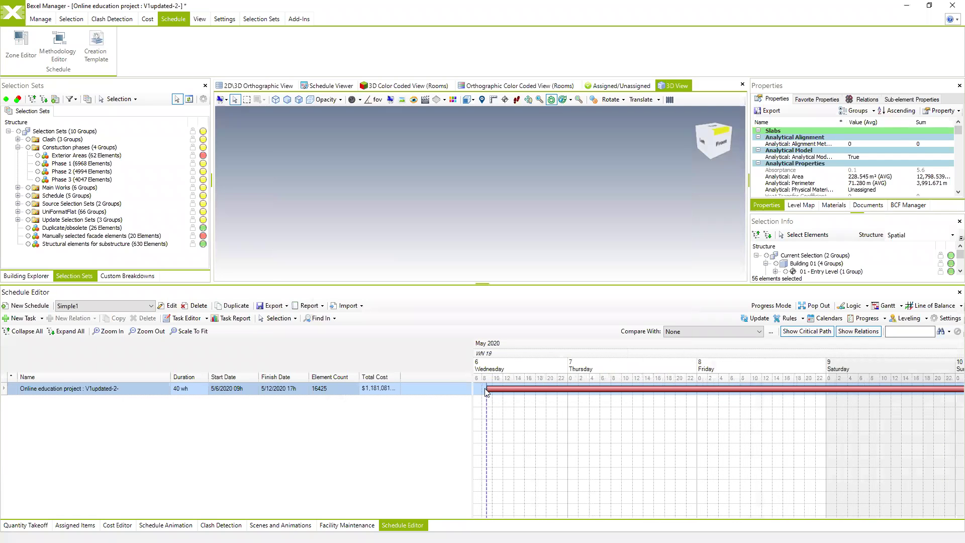
scroll(497, 405, "down", 3, "ctrl")
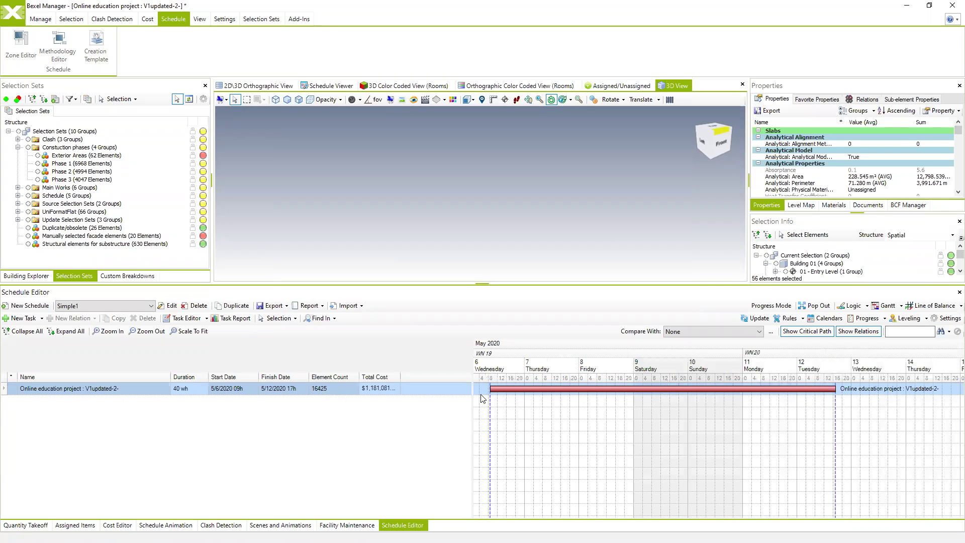
scroll(480, 383, "up", 1, "ctrl")
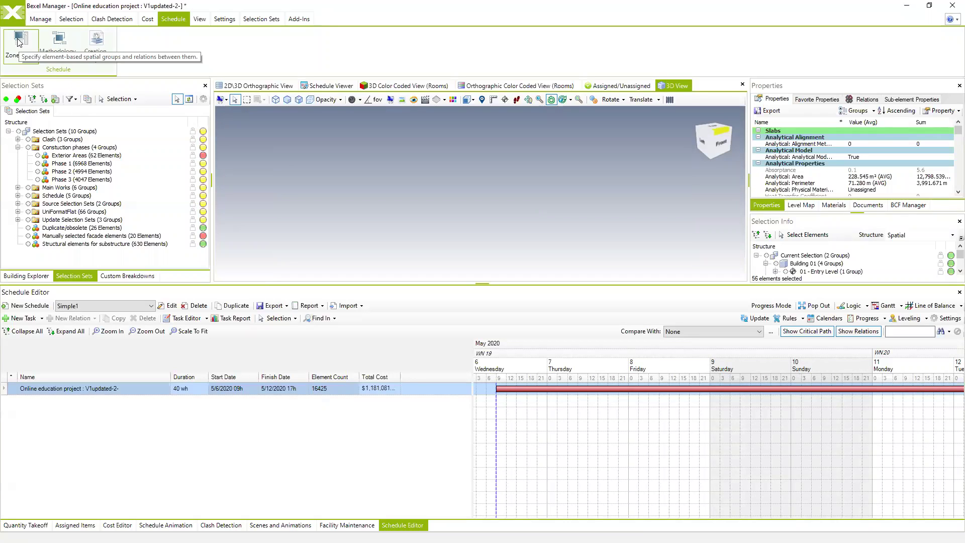
Step: Launch the task Creation Wizard from the project row's New Task menu
right_click(128, 386)
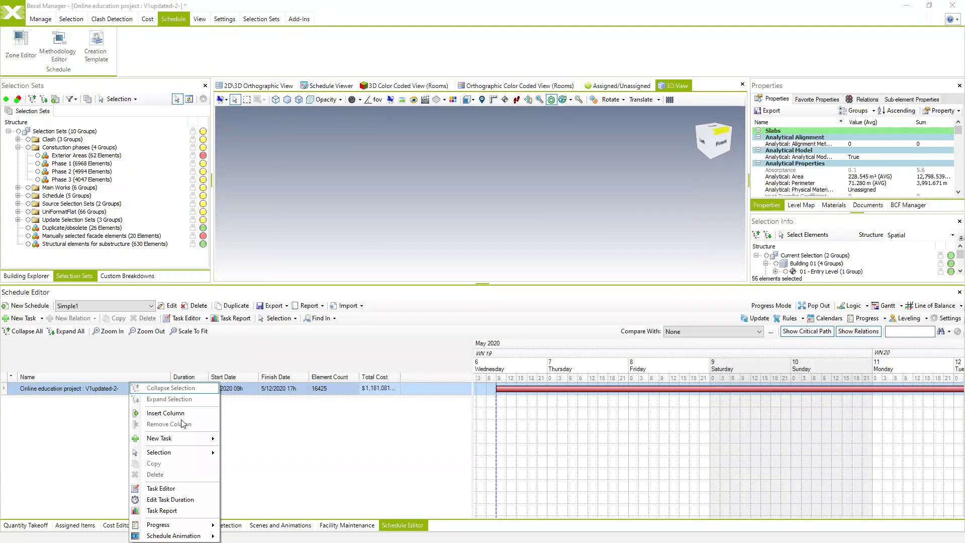
mouse_move(205, 438)
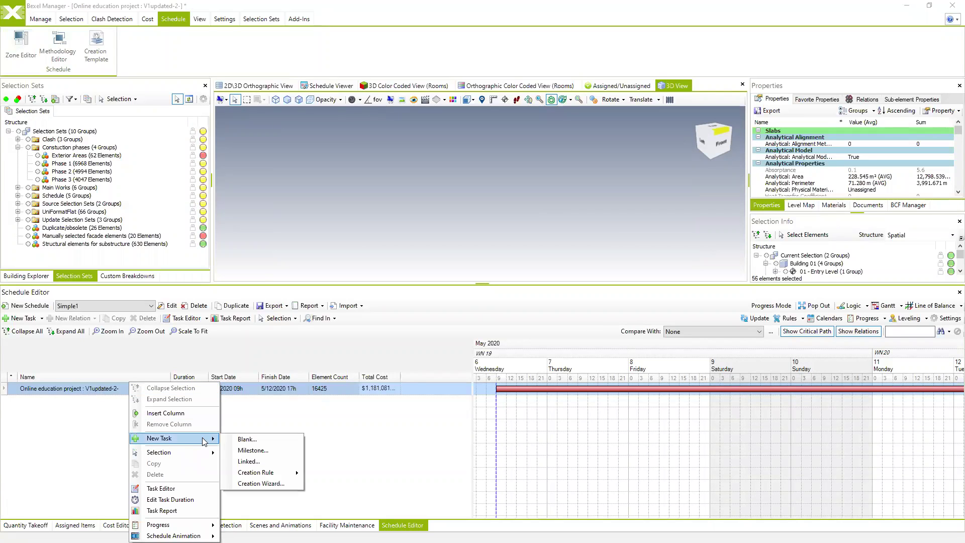
left_click(253, 487)
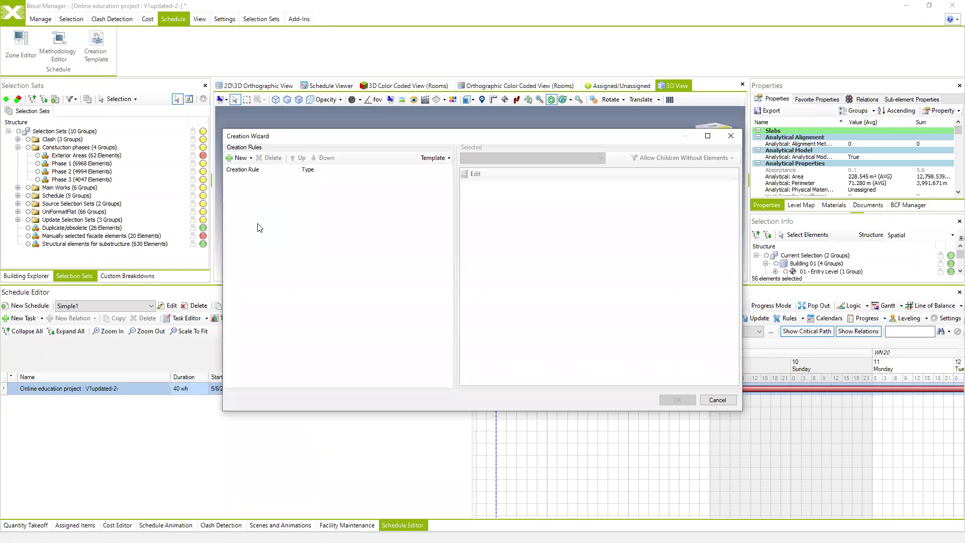
Step: Add a Reference Children Based rule using Methodology Items > Simple Methodology
left_click(250, 158)
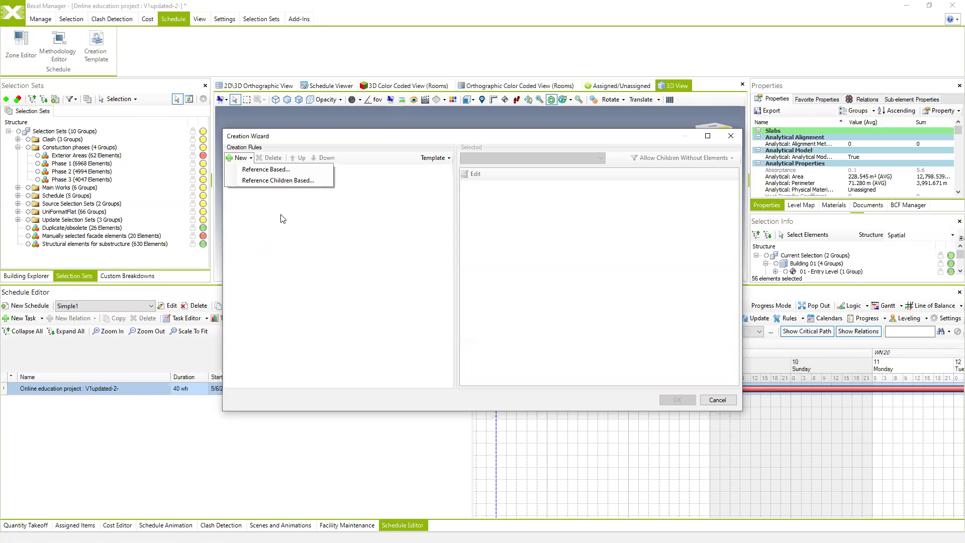
left_click(275, 180)
left_click(434, 143)
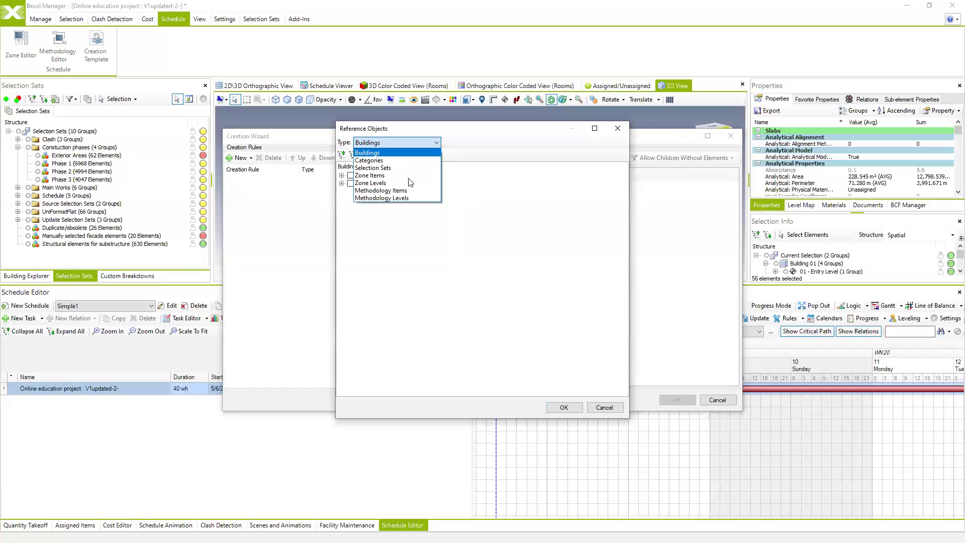
left_click(397, 191)
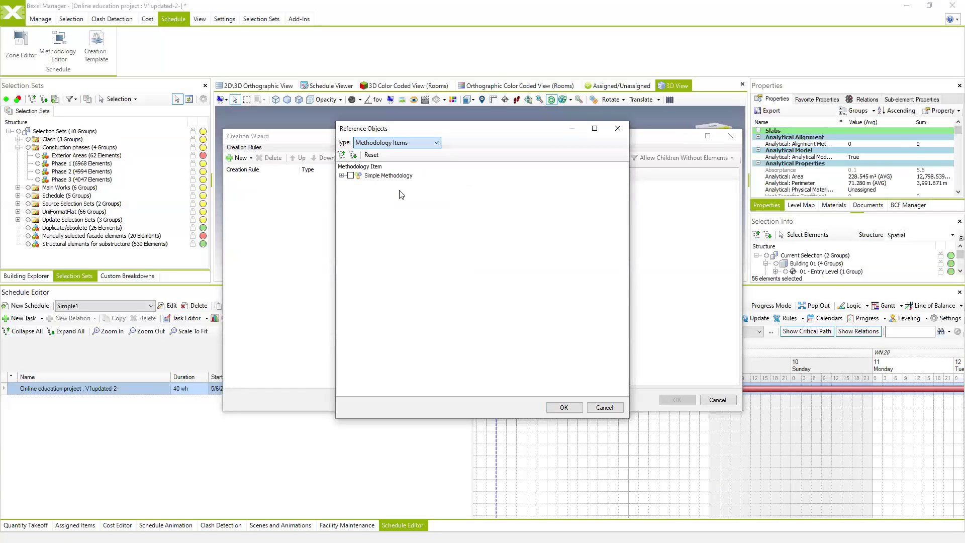
left_click(351, 175)
left_click(342, 175)
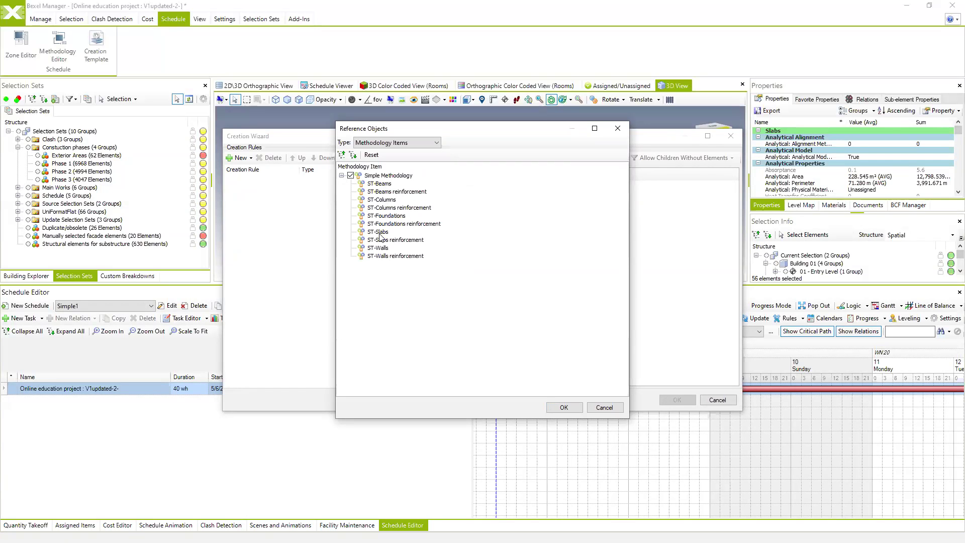
left_click(564, 407)
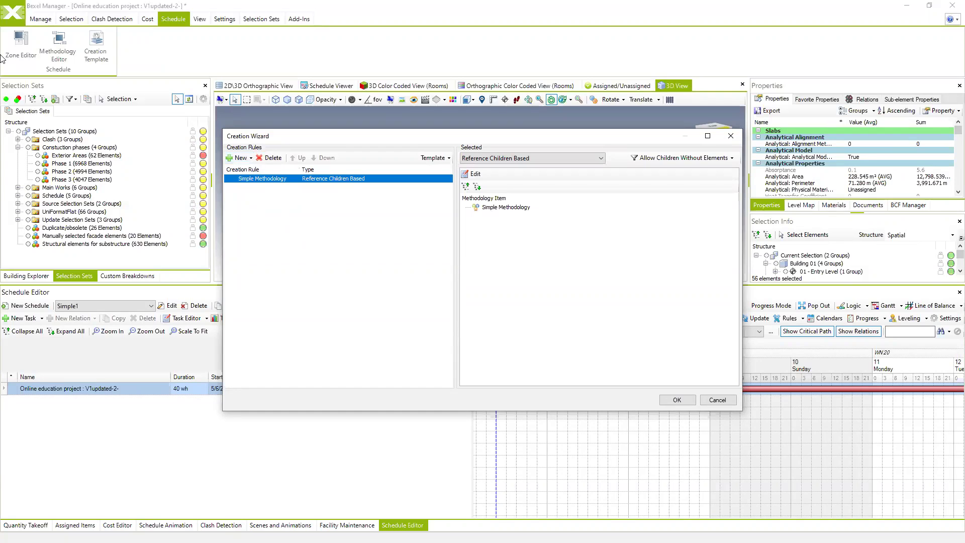
Step: Add a second Reference Children Based rule using Zone Items > Levels, then review both rules
left_click(250, 159)
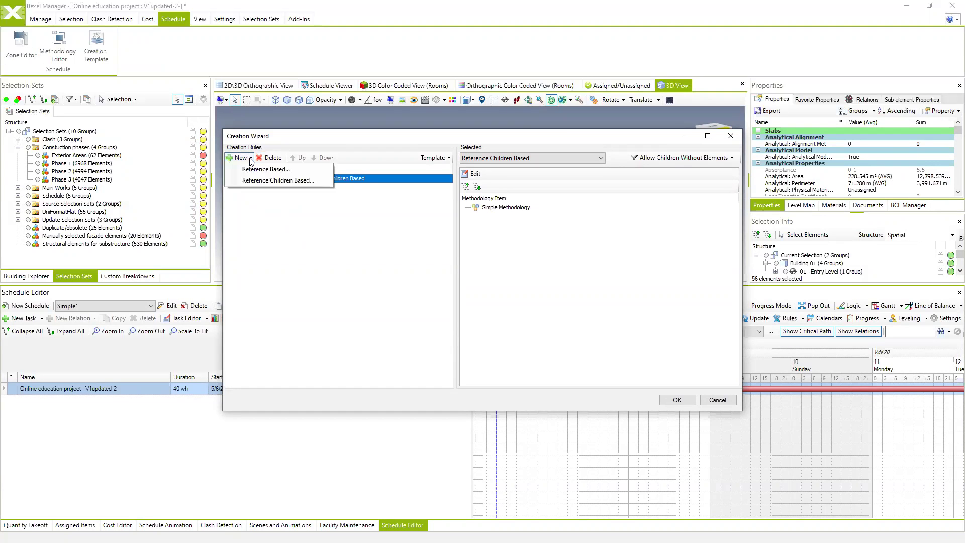
left_click(251, 179)
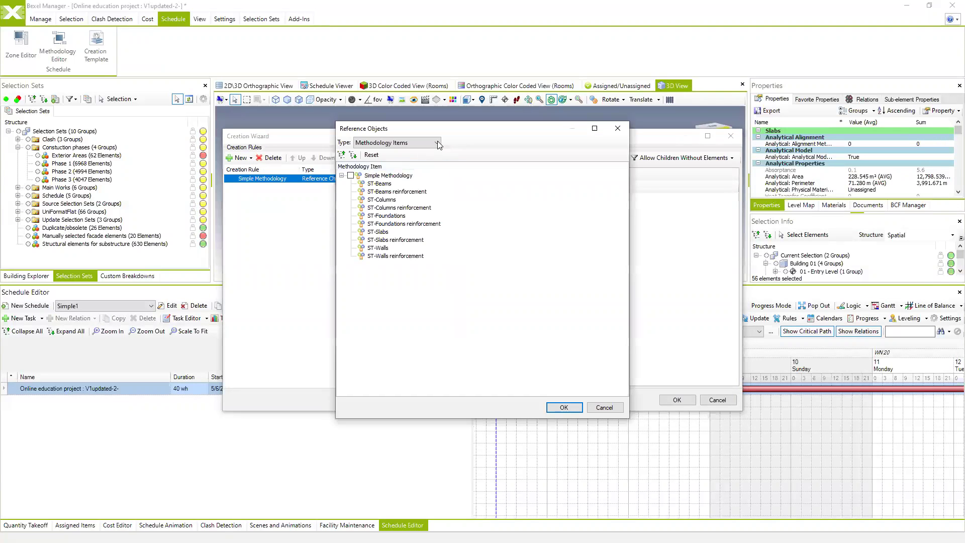
left_click(438, 143)
left_click(356, 177)
left_click(351, 176)
left_click(342, 175)
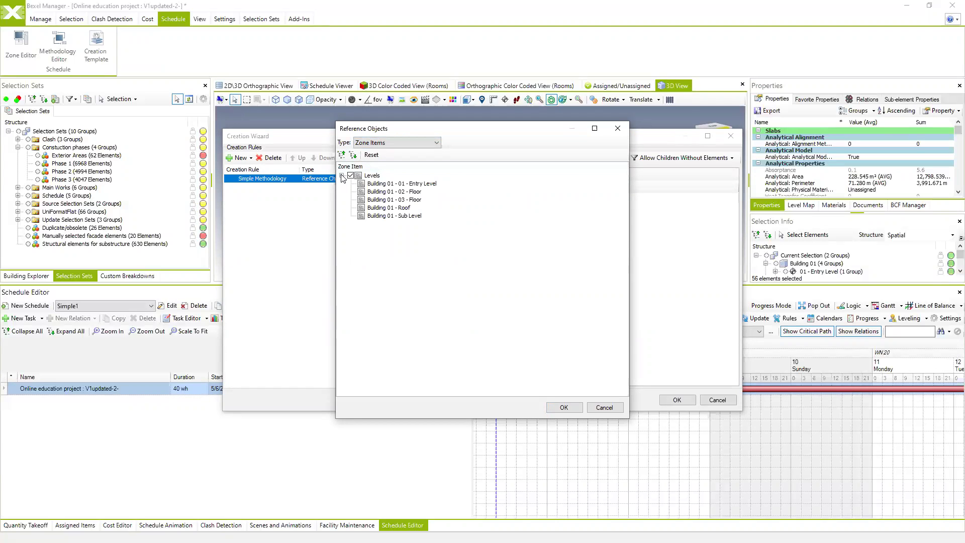
left_click(564, 407)
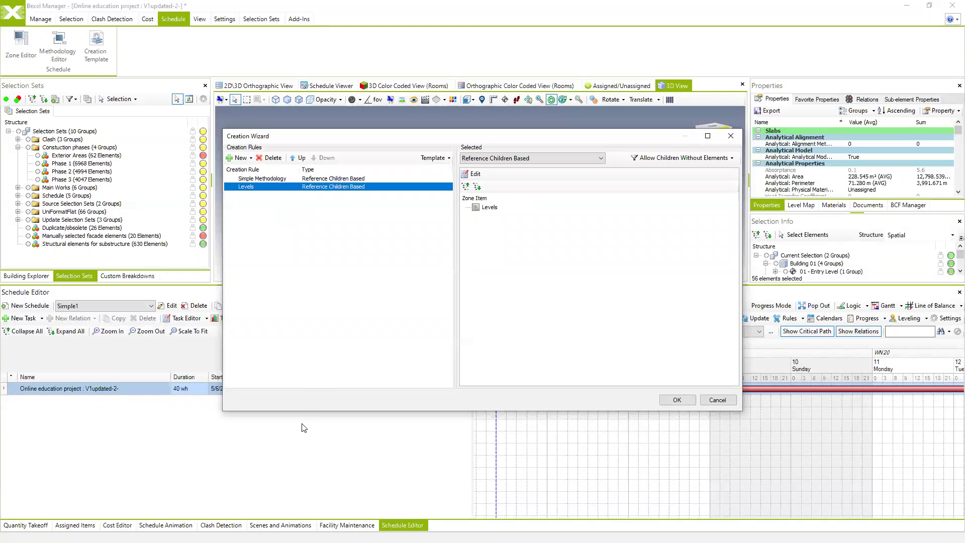
left_click(254, 179)
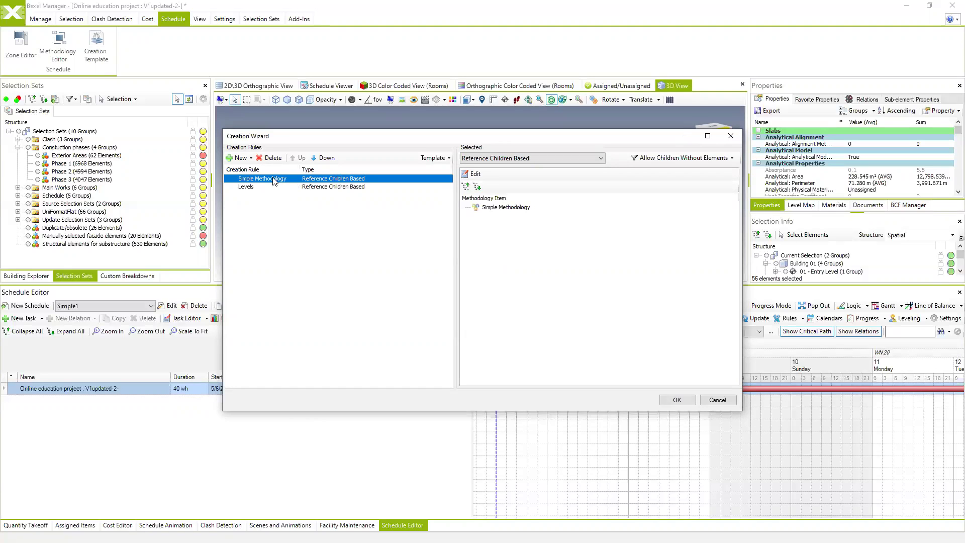
left_click(251, 187)
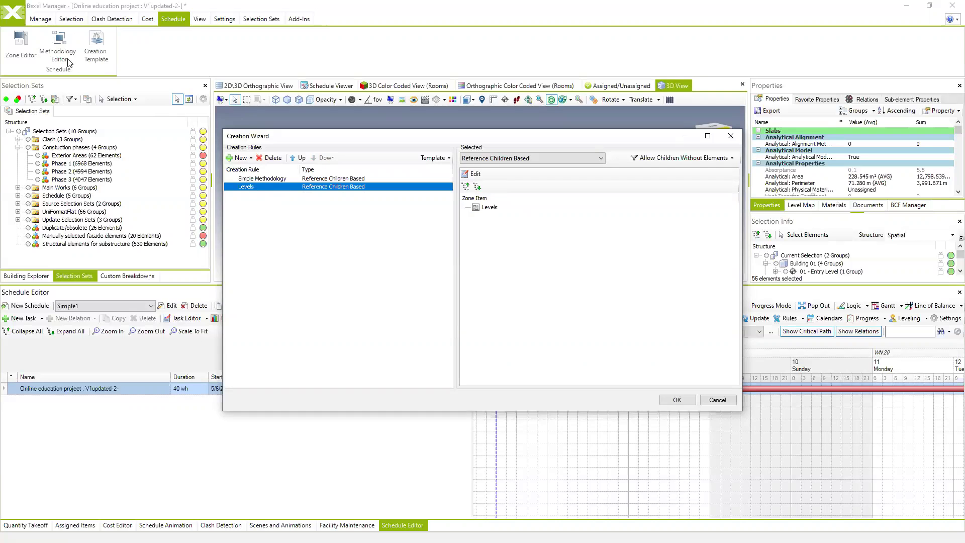
Step: Generate the tasks from the rules and inspect the ST-Foundations and its reinforcement level tasks
left_click(677, 400)
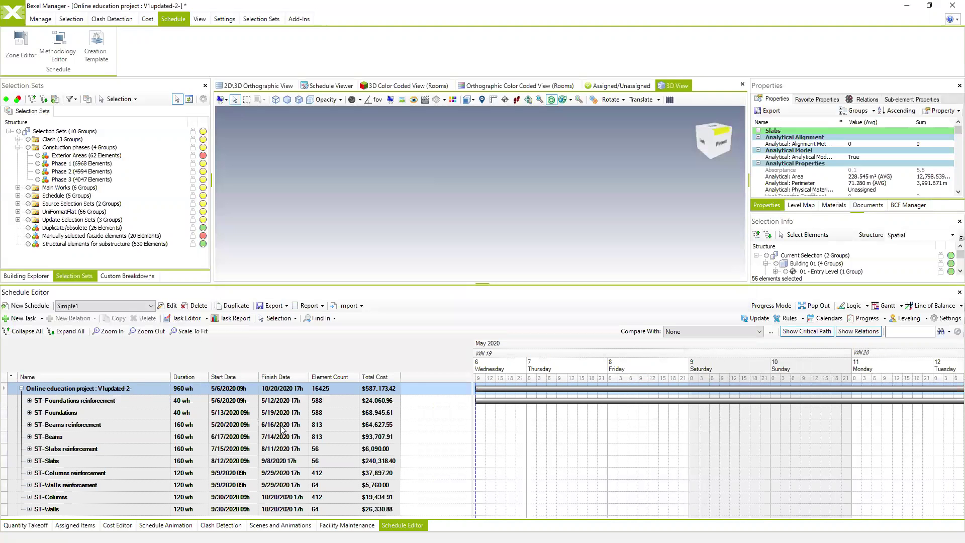
scroll(548, 447, "down", 3, "ctrl")
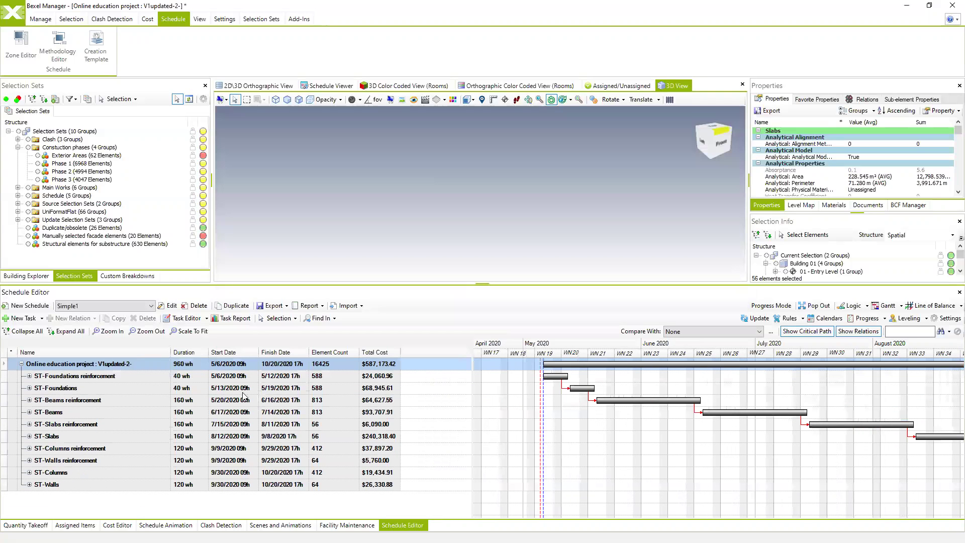
left_click(29, 377)
left_click(29, 400)
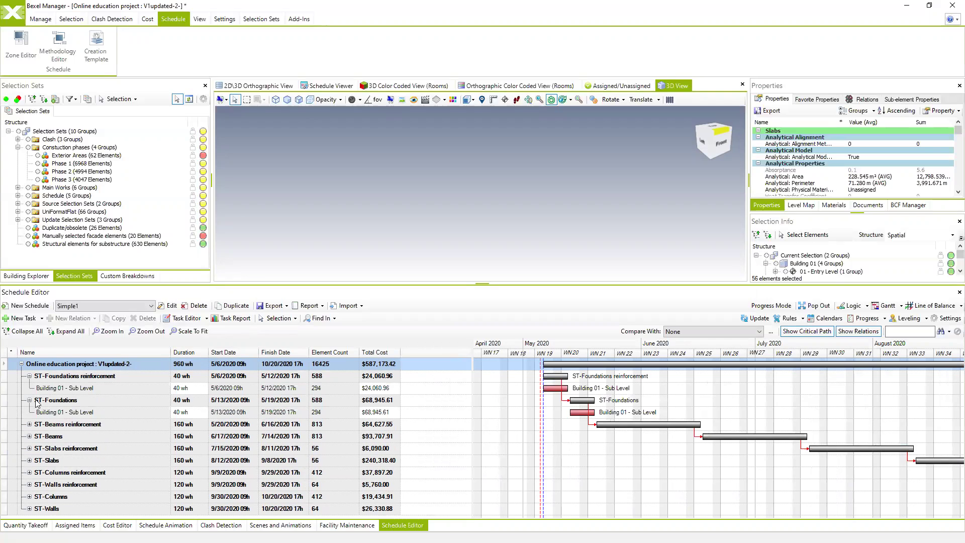
left_click(63, 378)
left_click(63, 401)
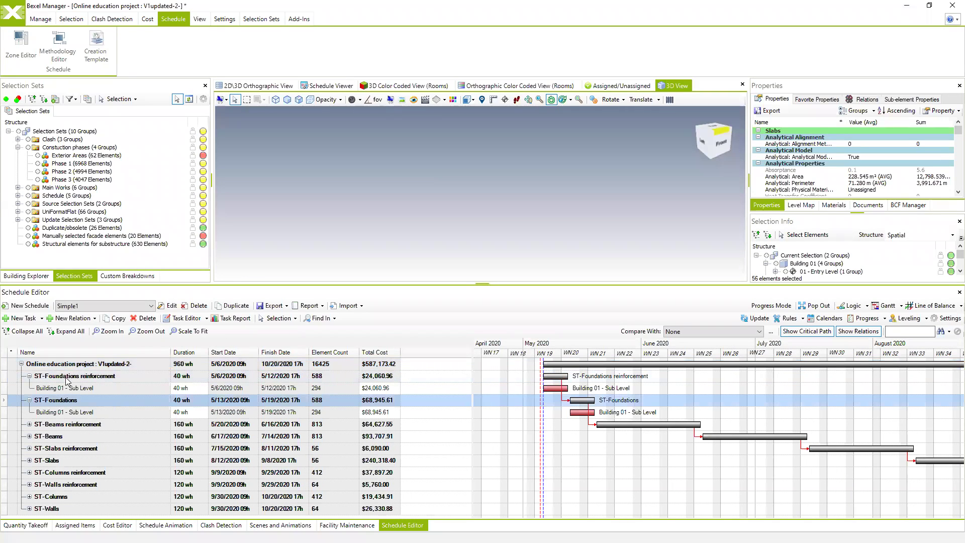
left_click(66, 378)
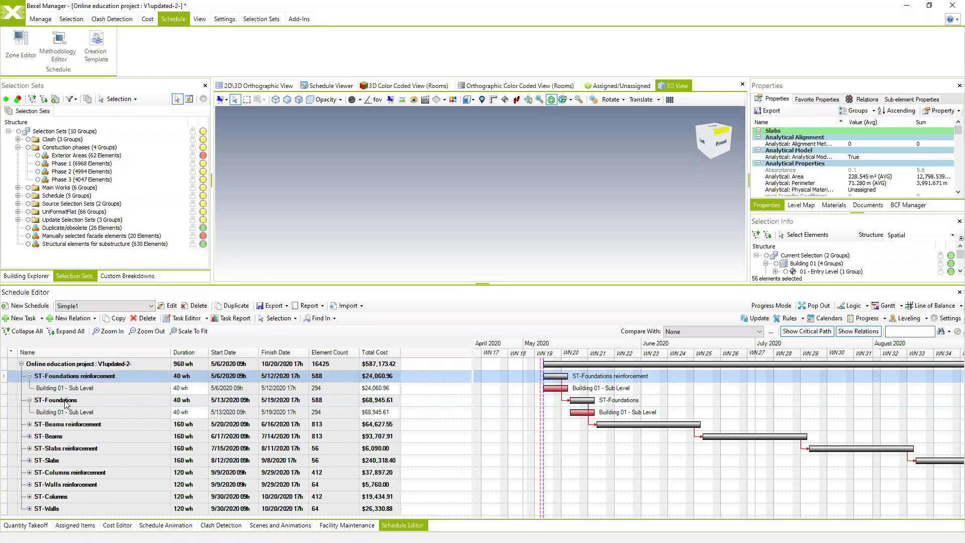
Step: Inspect the ST-Beams Entry Level and Roof tasks, then resize the 3D view panel
left_click(29, 424)
scroll(50, 417, "down", 1)
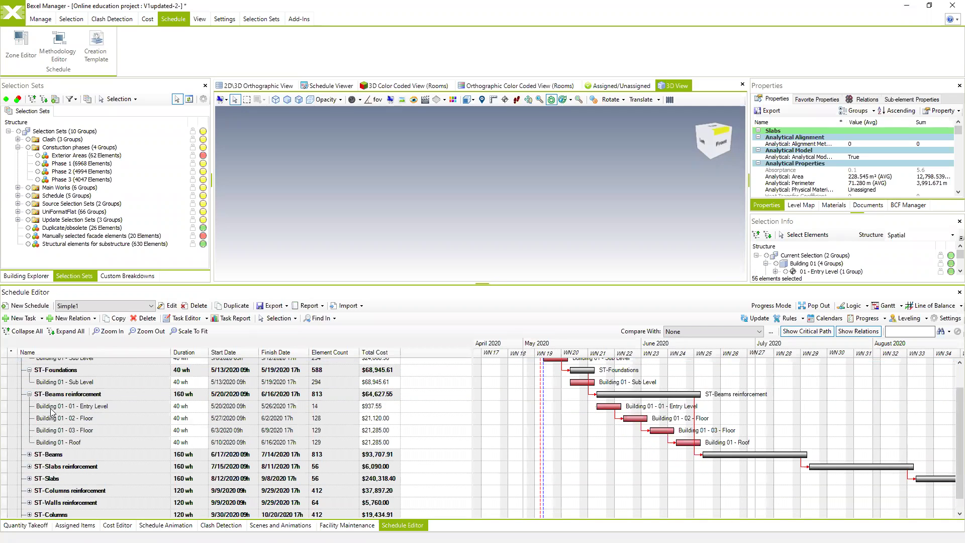
left_click(52, 410)
left_click(29, 454)
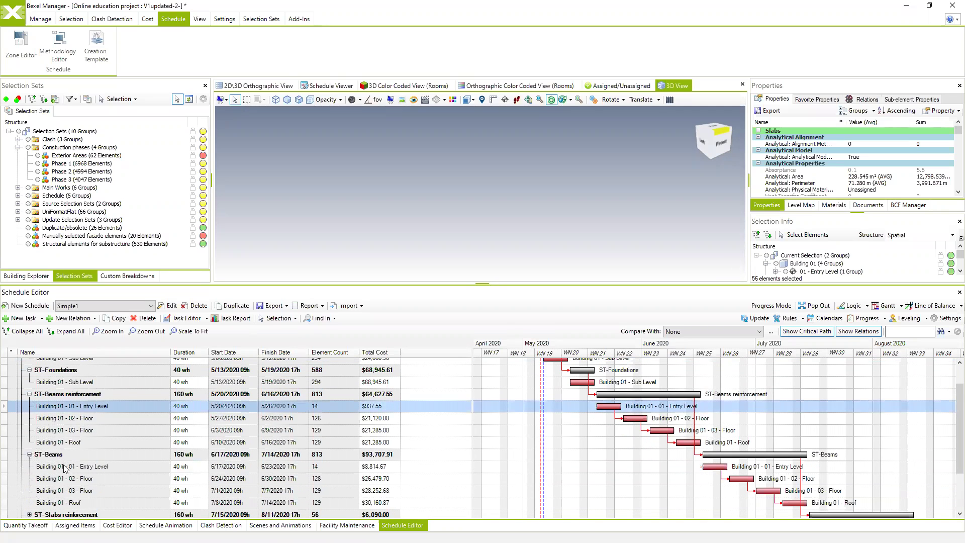
left_click(64, 467)
left_click(73, 503)
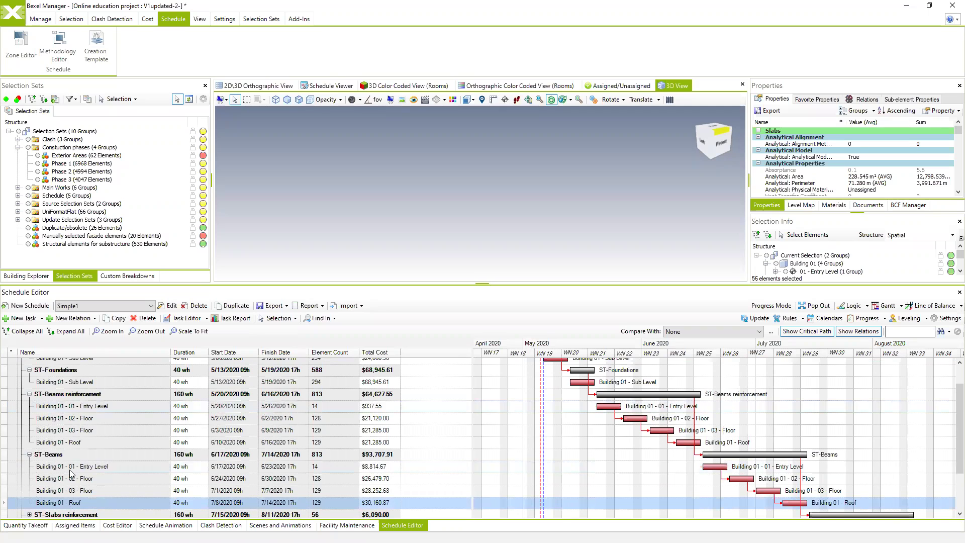
scroll(70, 474, "down", 2)
scroll(71, 473, "up", 3)
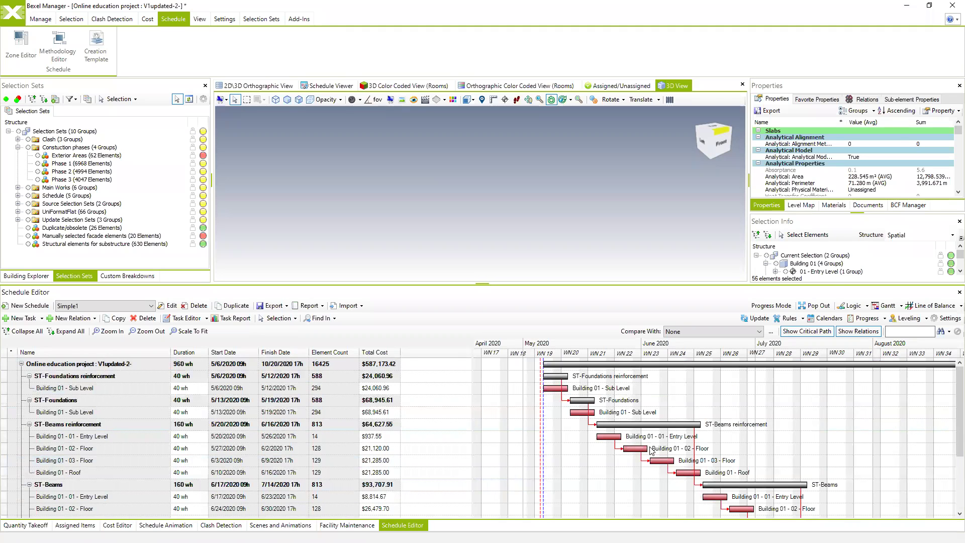
scroll(296, 460, "down", 2)
left_click(296, 472)
scroll(595, 431, "up", 2)
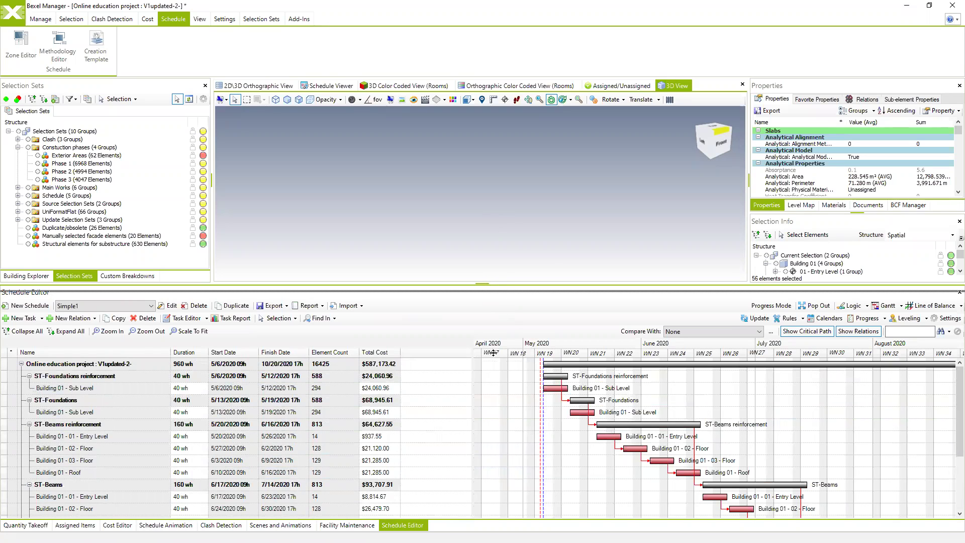
left_click_drag(501, 283, 498, 354)
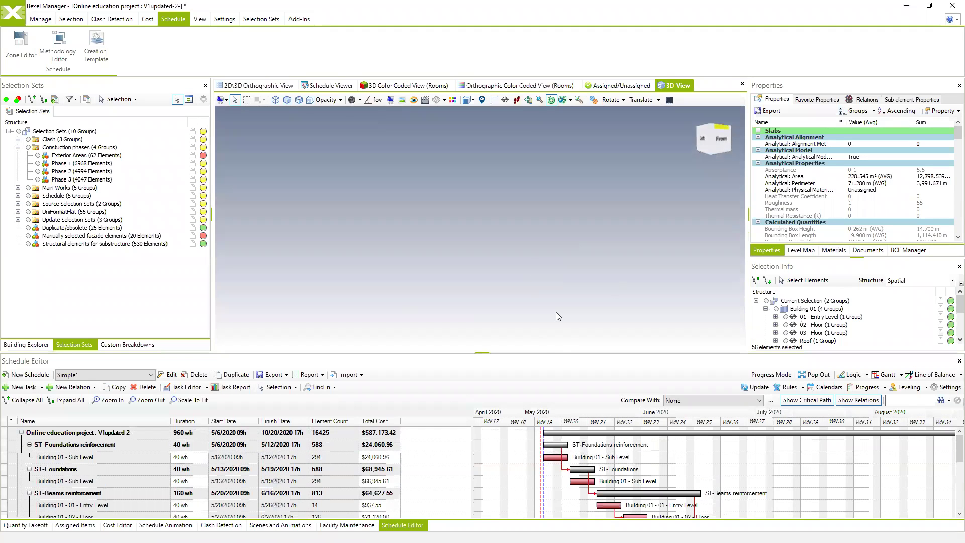
left_click_drag(544, 351, 543, 322)
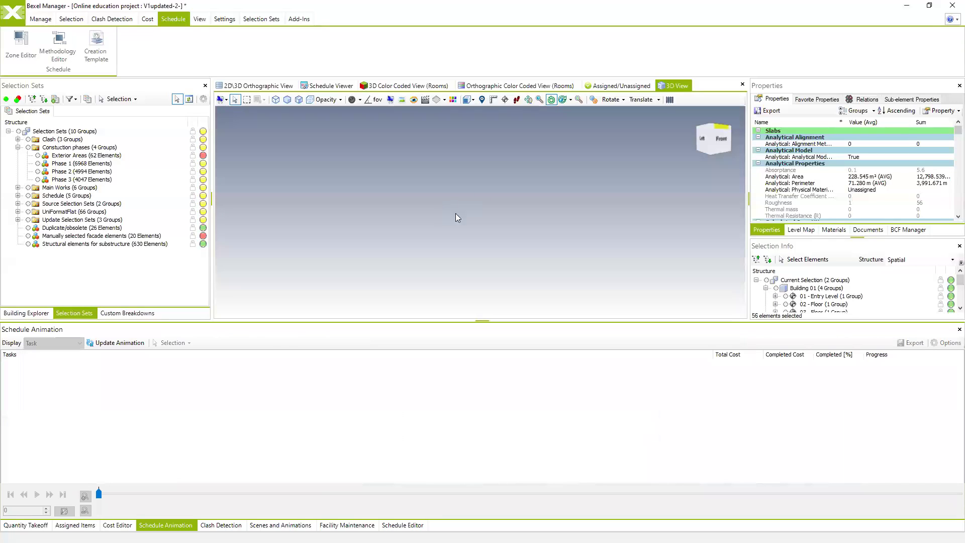
Step: Show the whole building model and build the animation in the Schedule Viewer
left_click(18, 131)
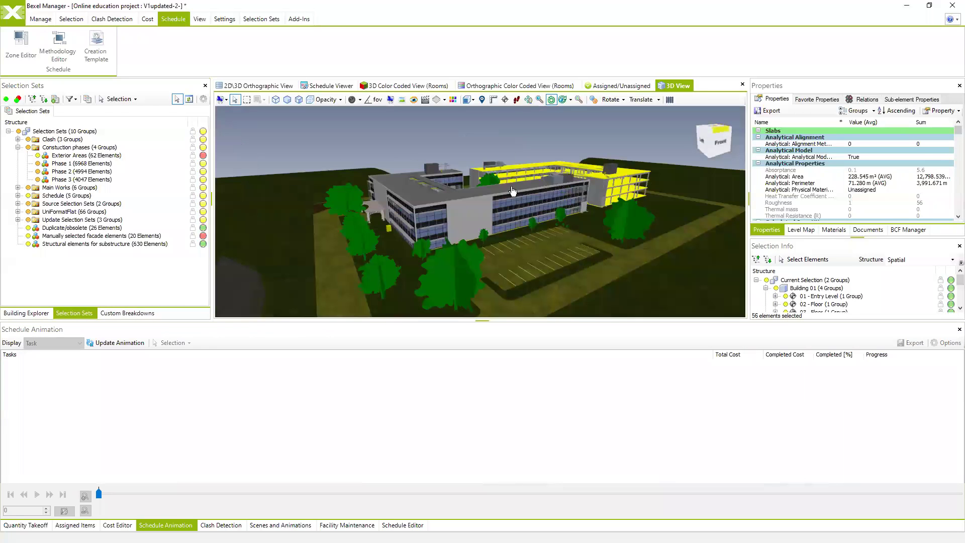
left_click(323, 86)
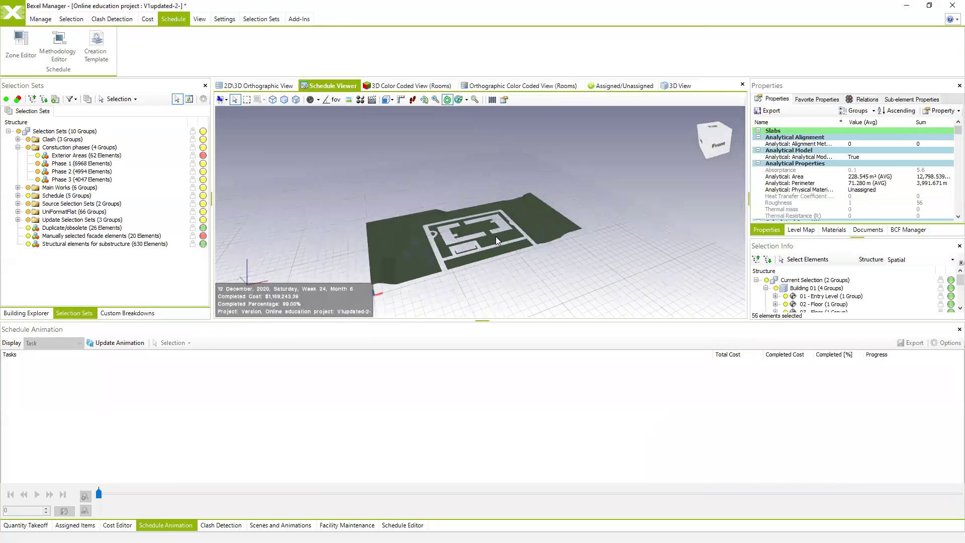
left_click(143, 345)
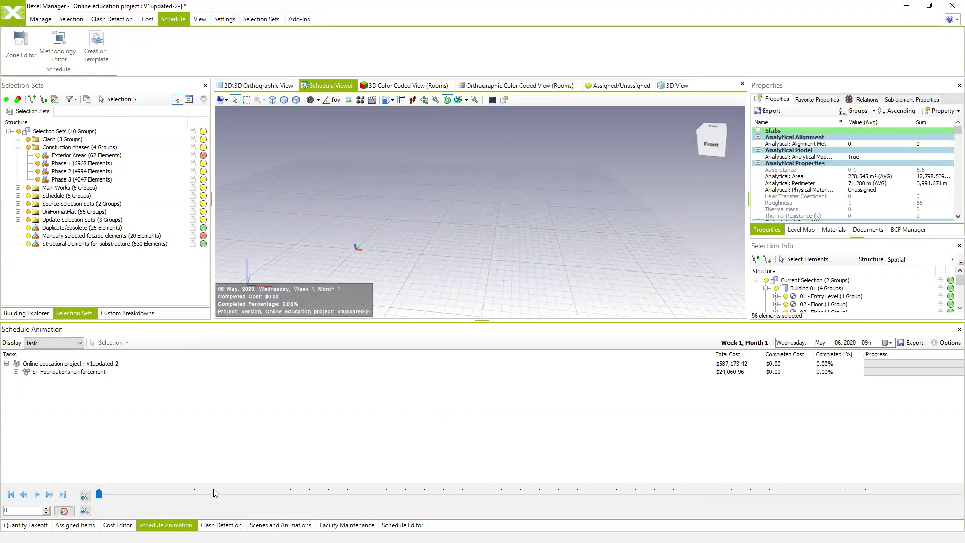
Step: Play the 4D animation to late May with foundations appearing, then view the legend settings
left_click(37, 499)
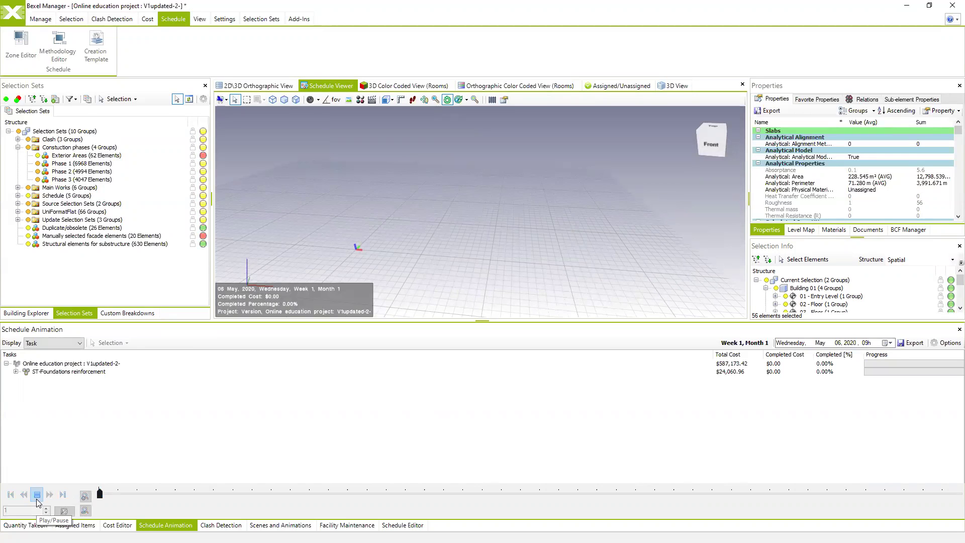
scroll(452, 224, "up", 3)
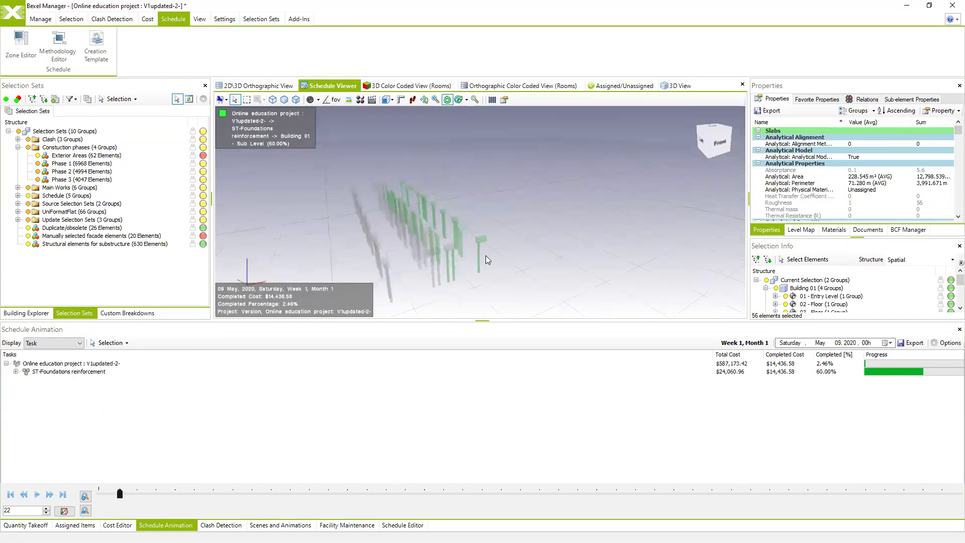
left_click(37, 496)
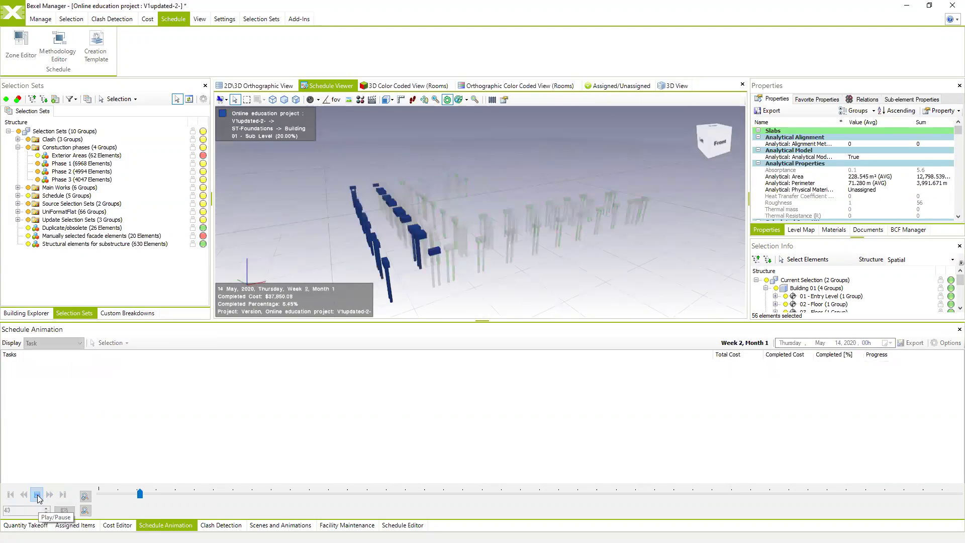
left_click(38, 496)
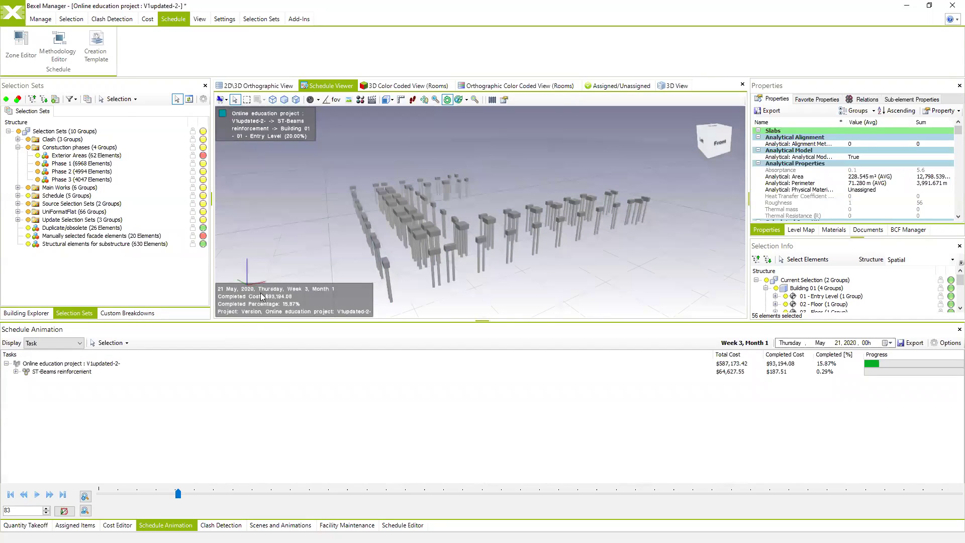
left_click(504, 100)
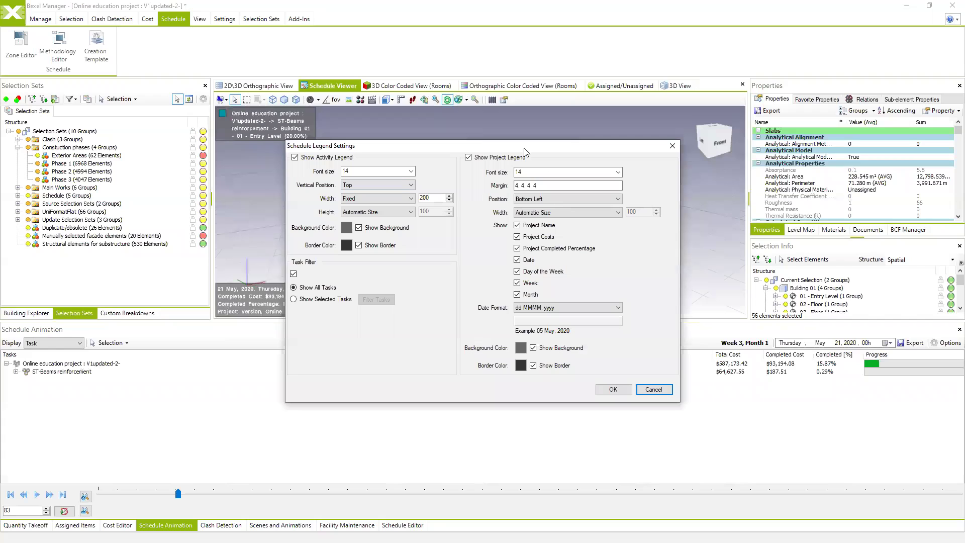
Step: Close the legend settings unchanged, play the animation to early June, and orbit the model
left_click(655, 390)
left_click(36, 494)
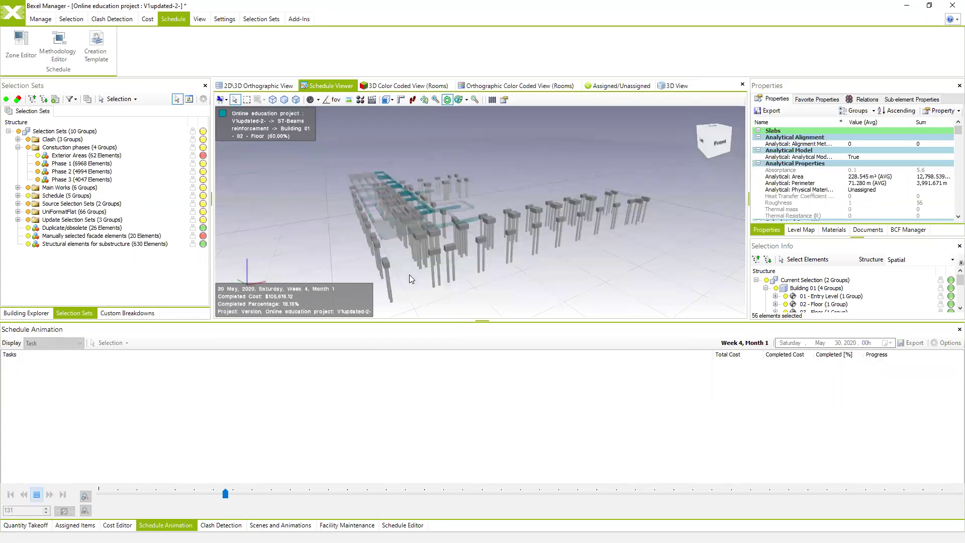
left_click(32, 495)
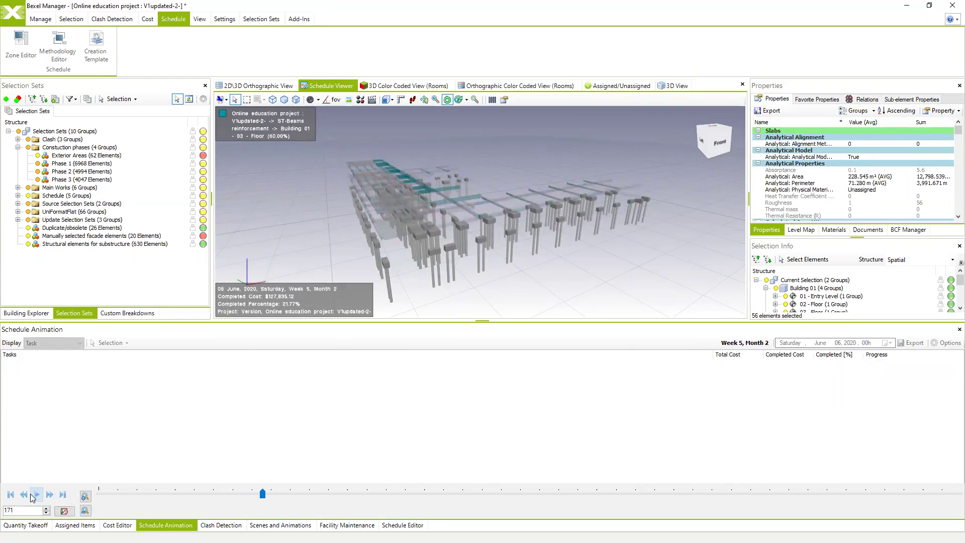
left_click_drag(396, 268, 396, 265)
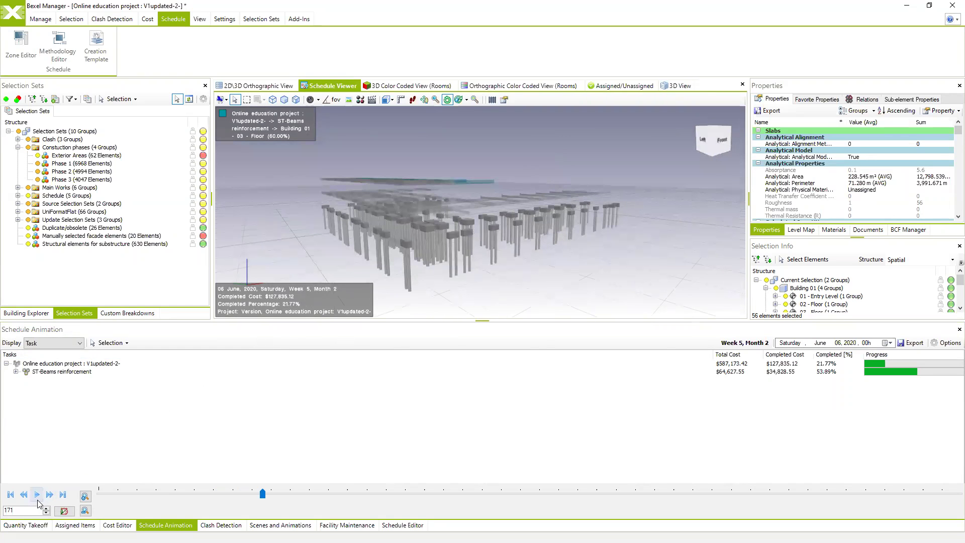
left_click_drag(468, 254, 451, 260)
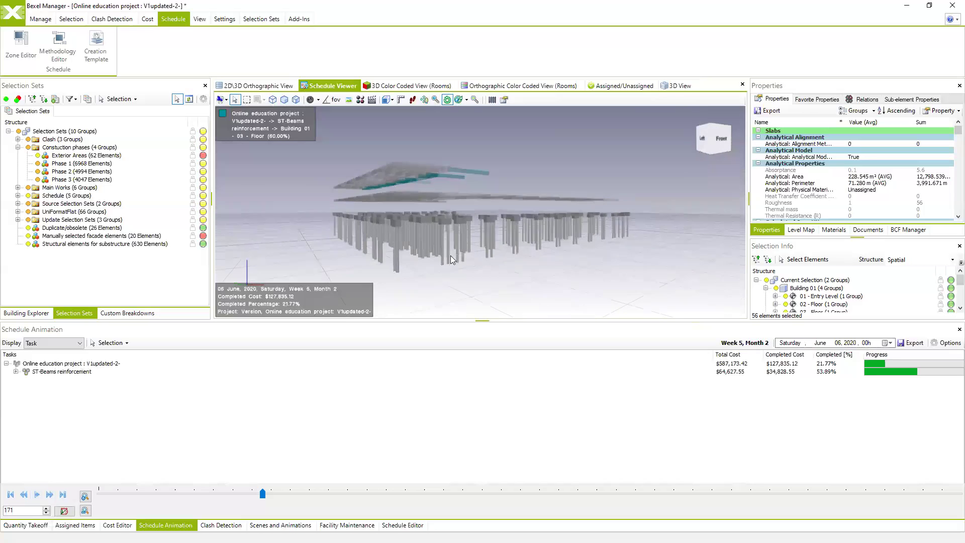
Step: Advance the animation through 24 July to 26 August, orbit higher, and enlarge the 3D view
left_click(37, 494)
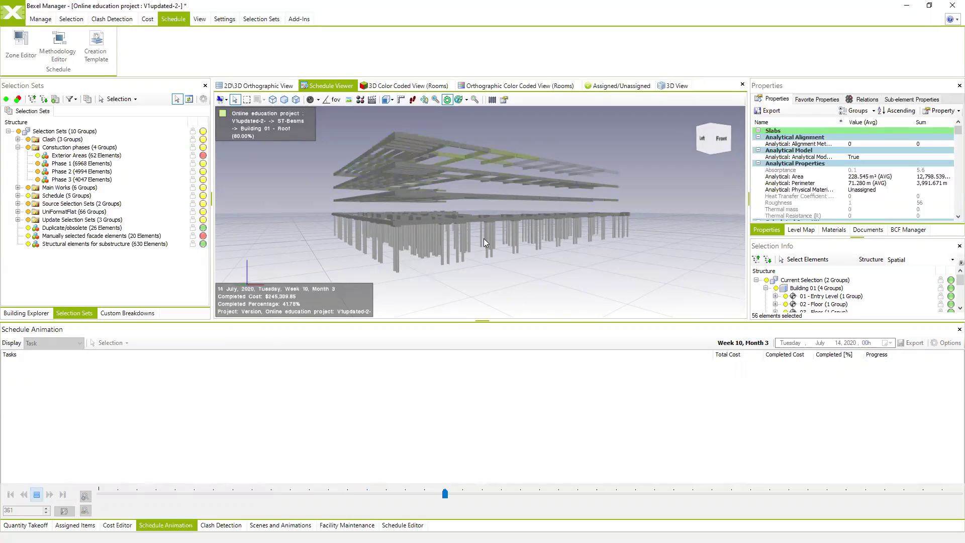
left_click(40, 495)
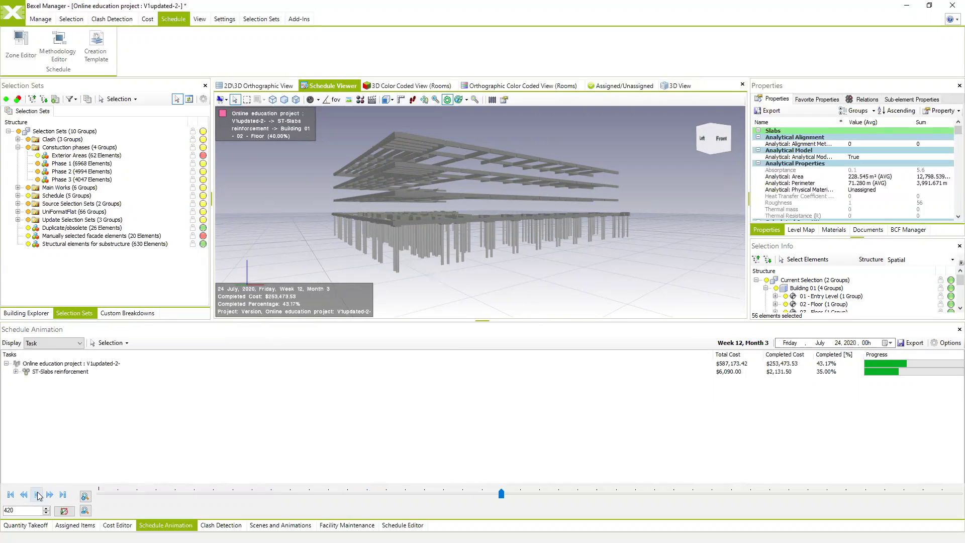
left_click(39, 495)
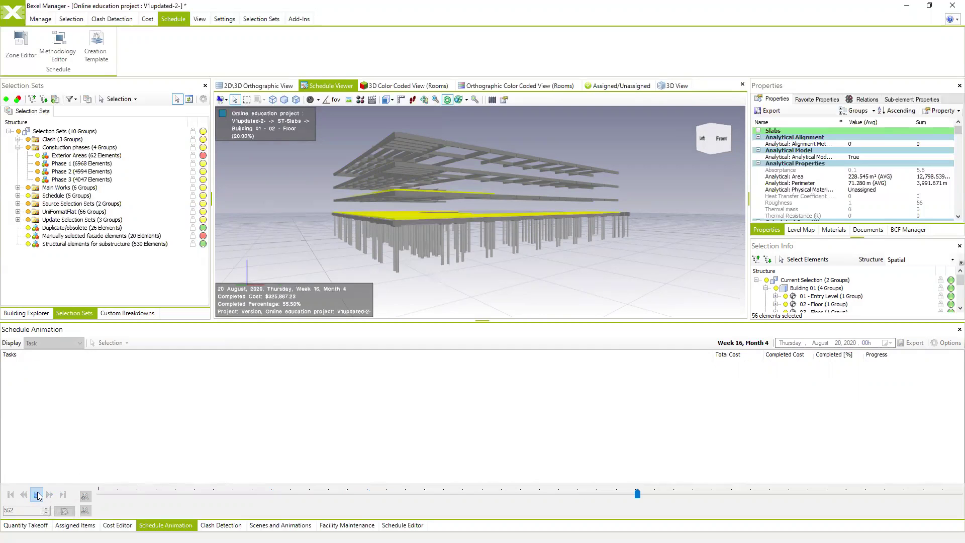
left_click(38, 494)
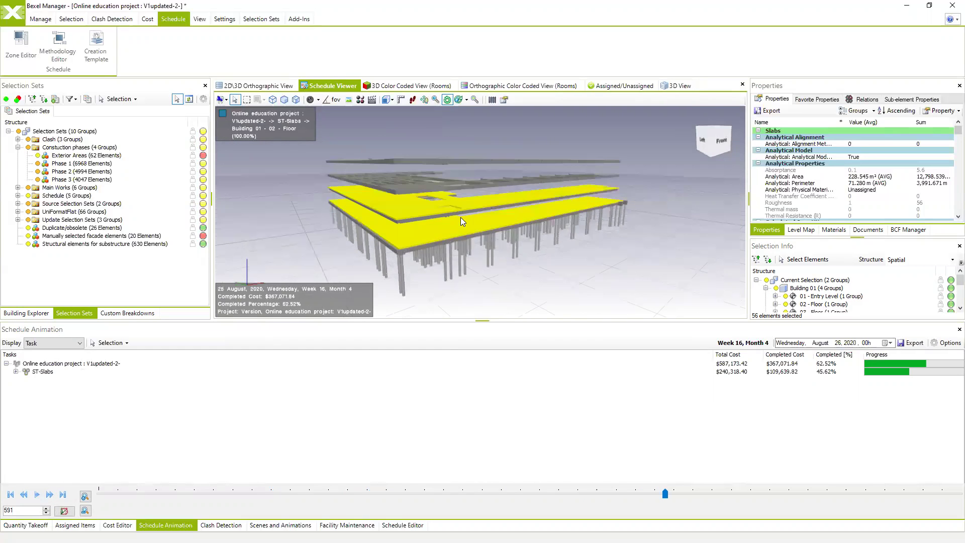
left_click_drag(460, 217, 347, 145)
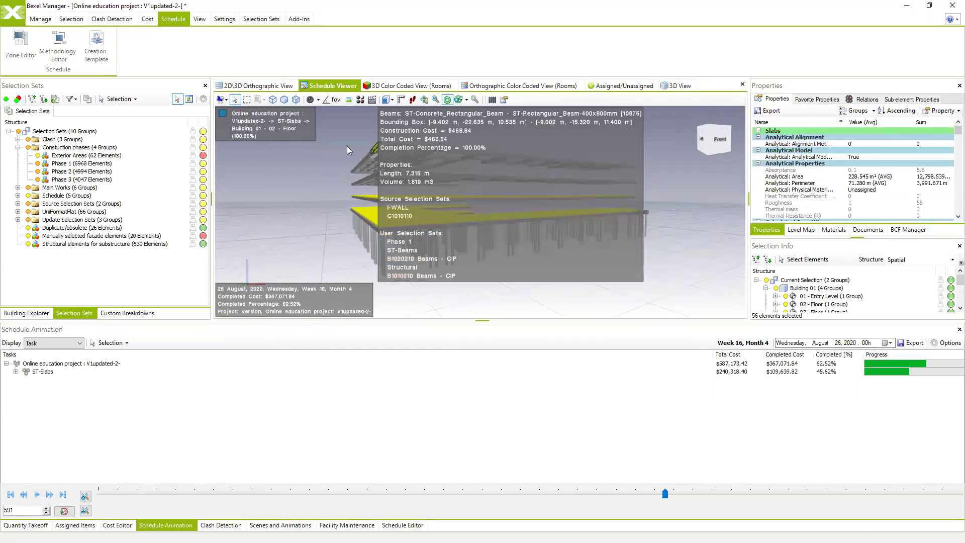
left_click_drag(482, 196, 532, 227)
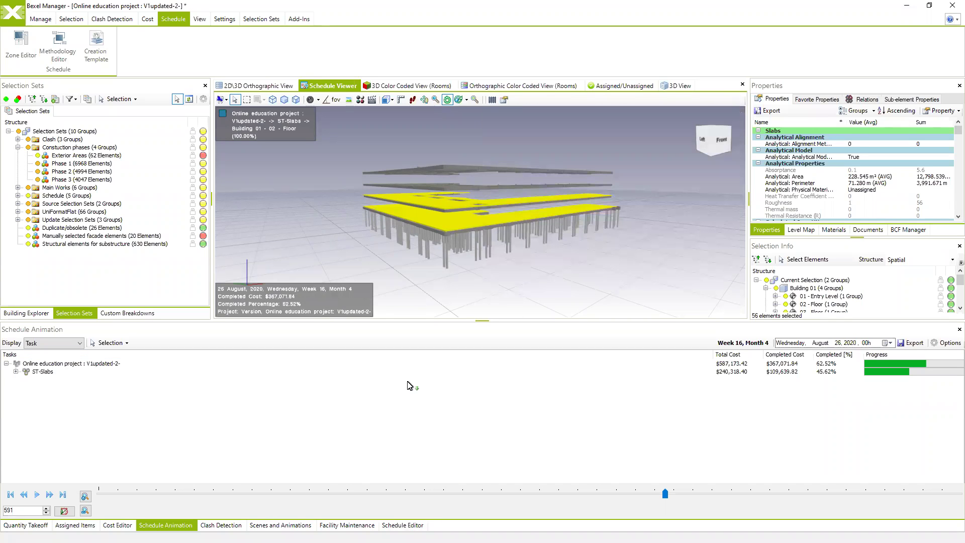
left_click_drag(497, 322, 495, 376)
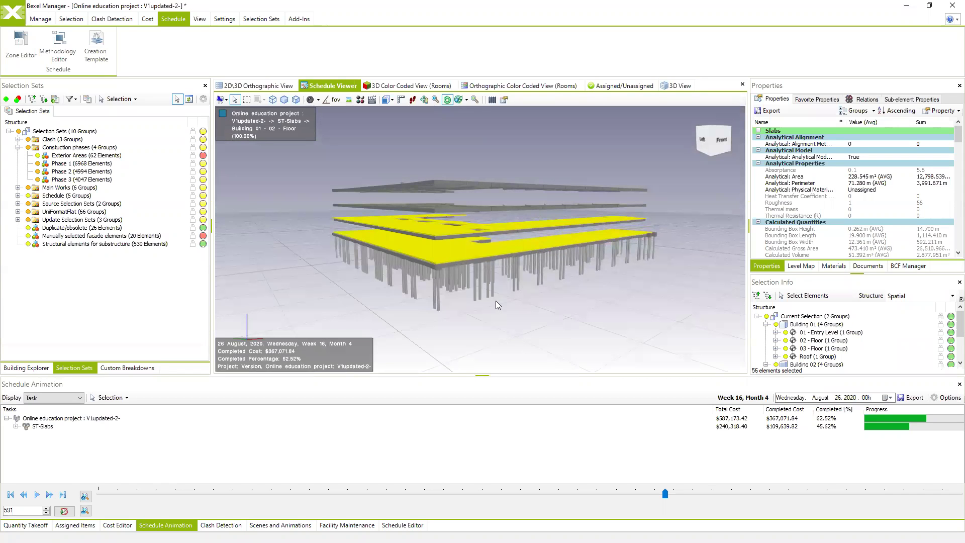
Step: Open Simple Methodology in the Methodology Editor and reposition the ST-Foundations and ST-Beams reinforcement nodes
left_click(57, 53)
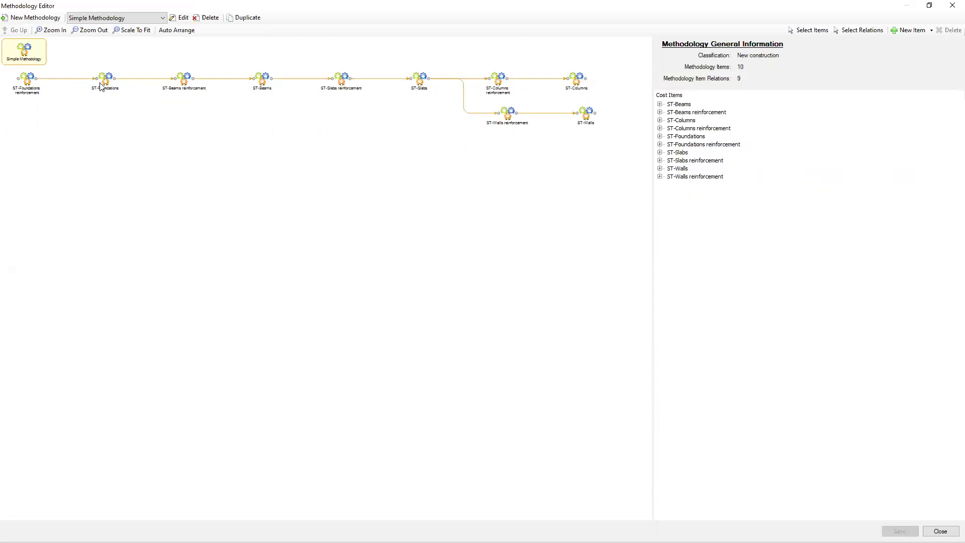
mouse_move(102, 93)
left_mouse_down()
mouse_move(107, 71)
mouse_move(113, 85)
left_mouse_up()
mouse_move(182, 83)
left_mouse_down()
mouse_move(182, 97)
mouse_move(174, 88)
left_mouse_up()
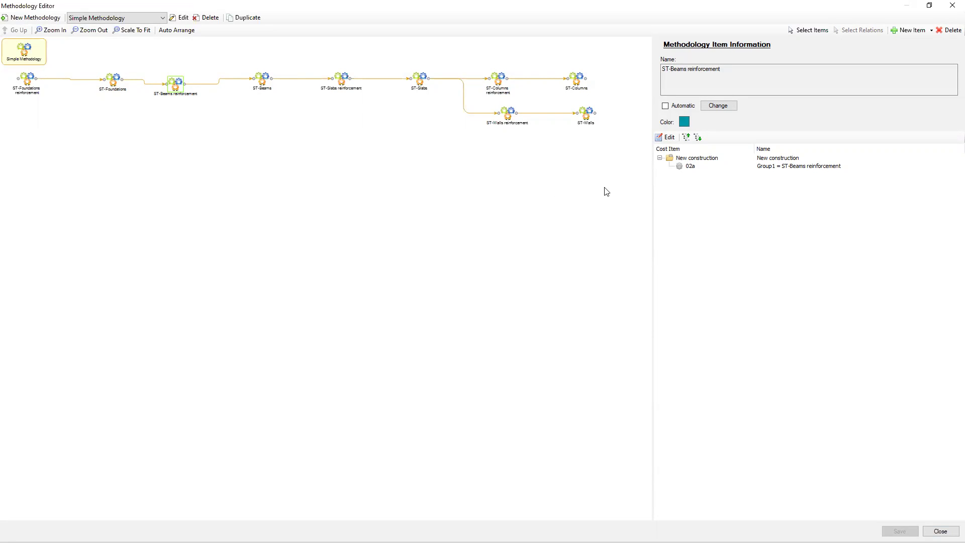
left_click_drag(632, 188, 5, 71)
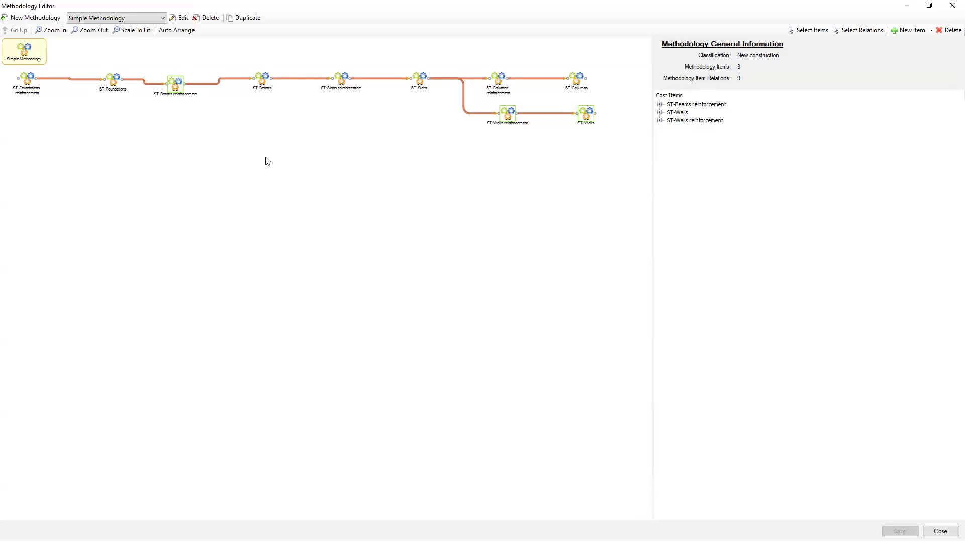
left_click(284, 181)
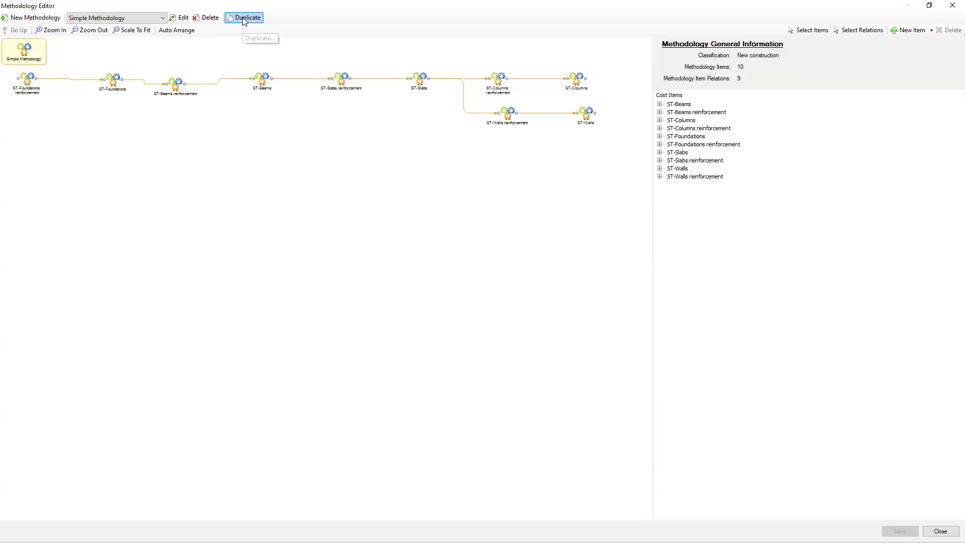
Step: Duplicate Simple Methodology as 'Simple Methodology relations', classified as New construction
left_click(255, 20)
left_click(436, 257)
type("1")
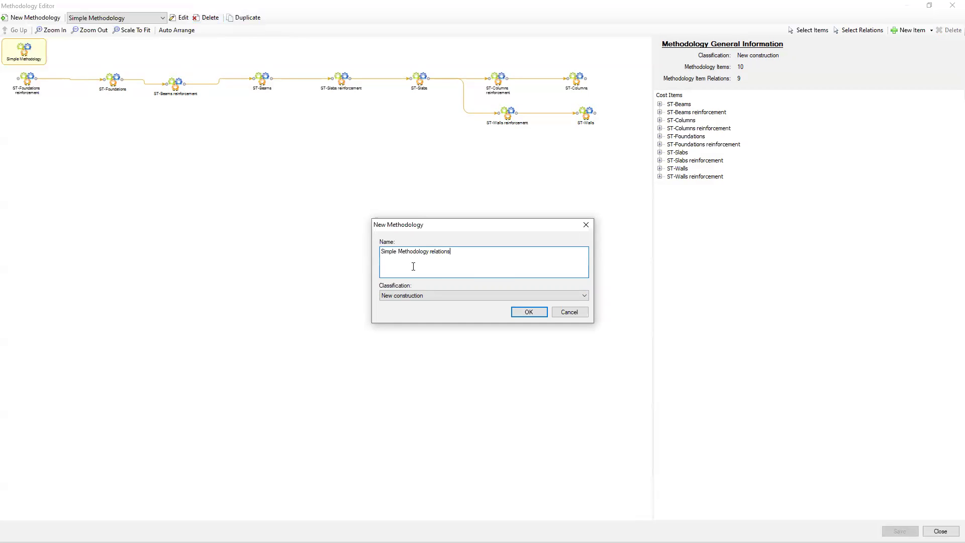
left_click(527, 312)
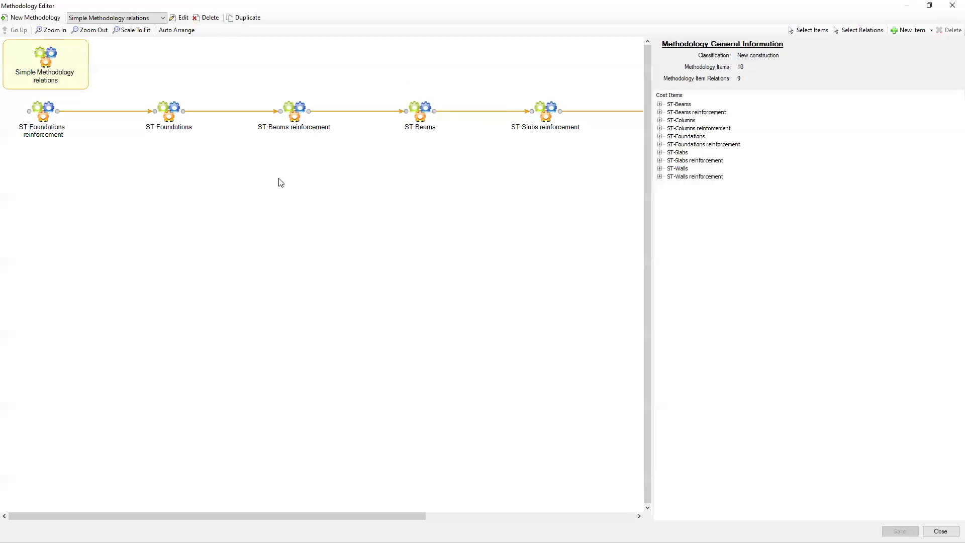
Step: Switch to the 'Simple Methodology relations' copy and box-select all its nodes and relations
left_click(163, 18)
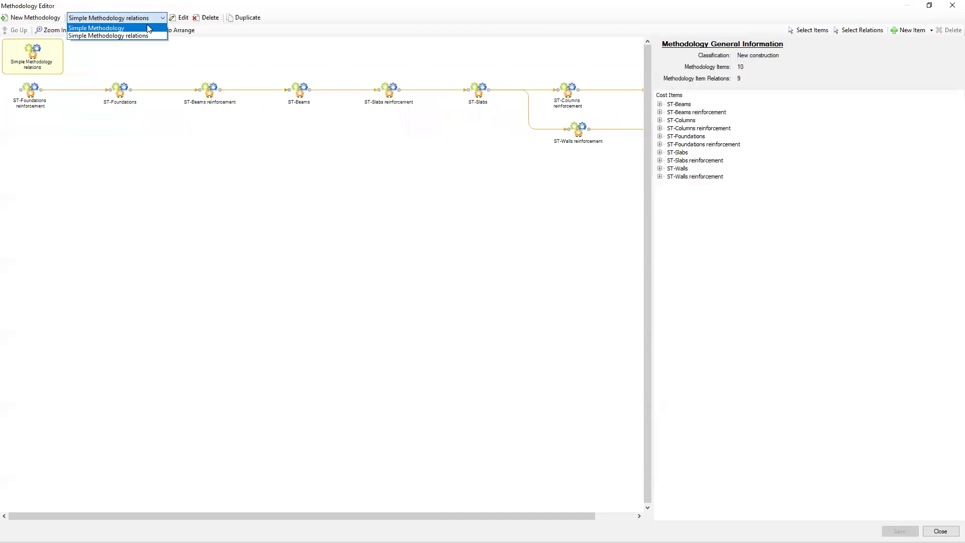
left_click(95, 27)
left_click(163, 18)
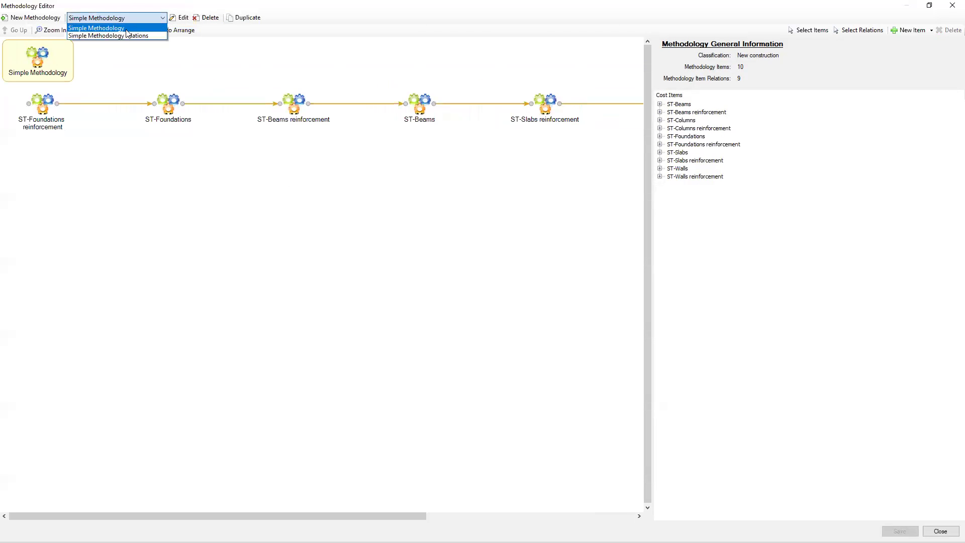
left_click(126, 35)
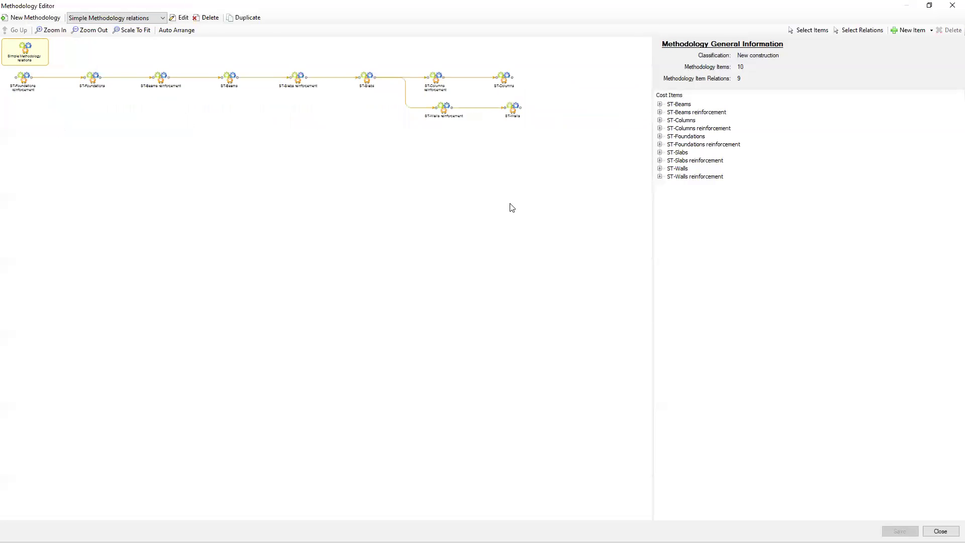
left_click_drag(157, 81, 8, 69)
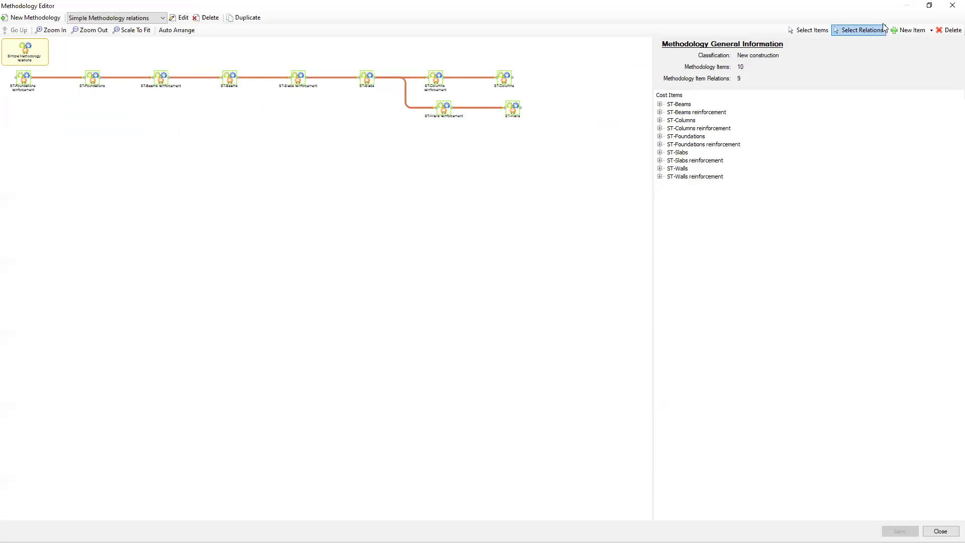
Step: Enable Copy To Children on all selected relations of the copied methodology
left_click(866, 31)
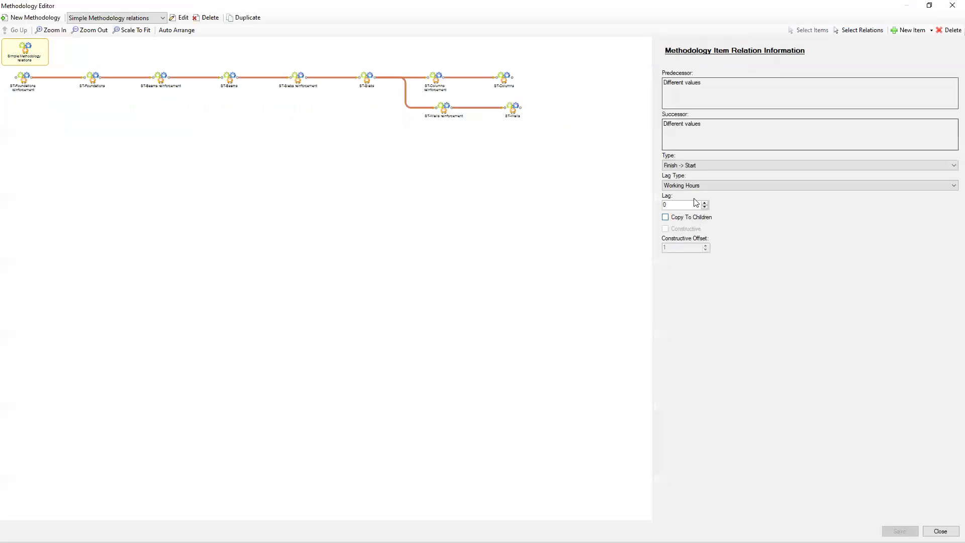
left_click(666, 218)
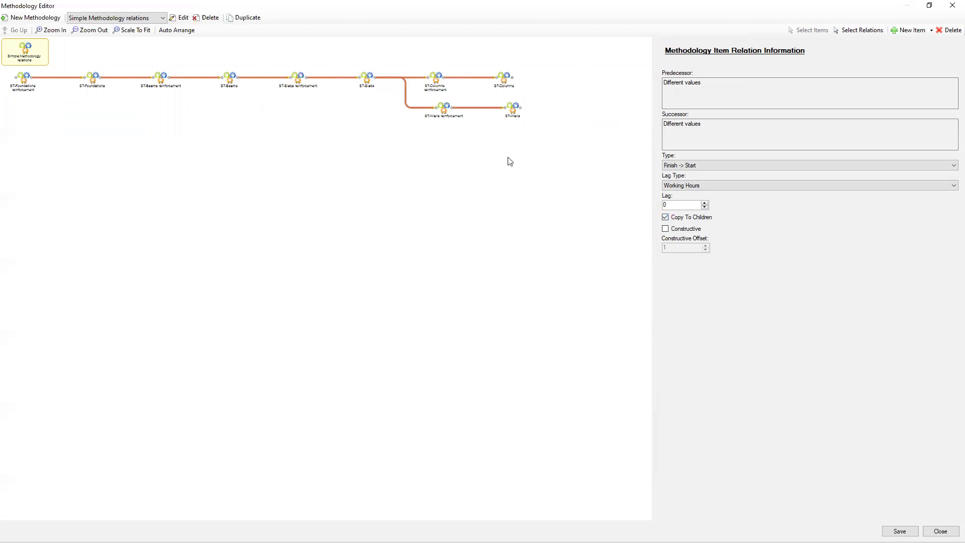
left_click(461, 187)
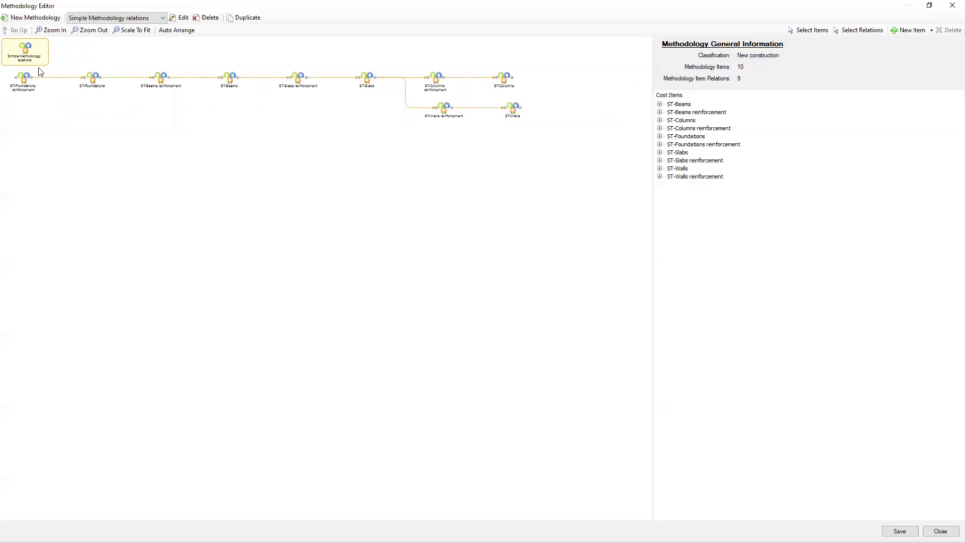
Step: Check the relations into ST-Foundations and ST-Beams reinforcement, then close the Methodology Editor
scroll(40, 72, "up", 2, "ctrl")
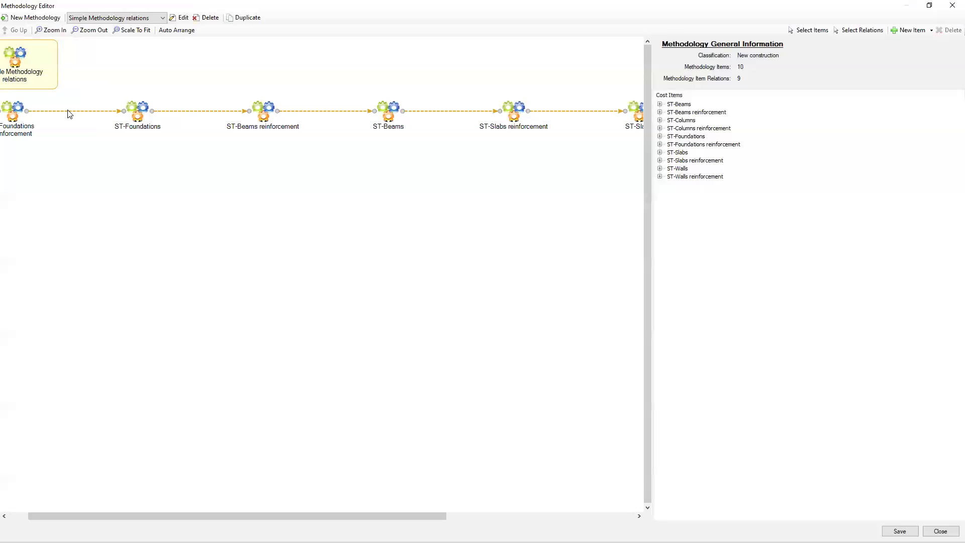
left_click(69, 112)
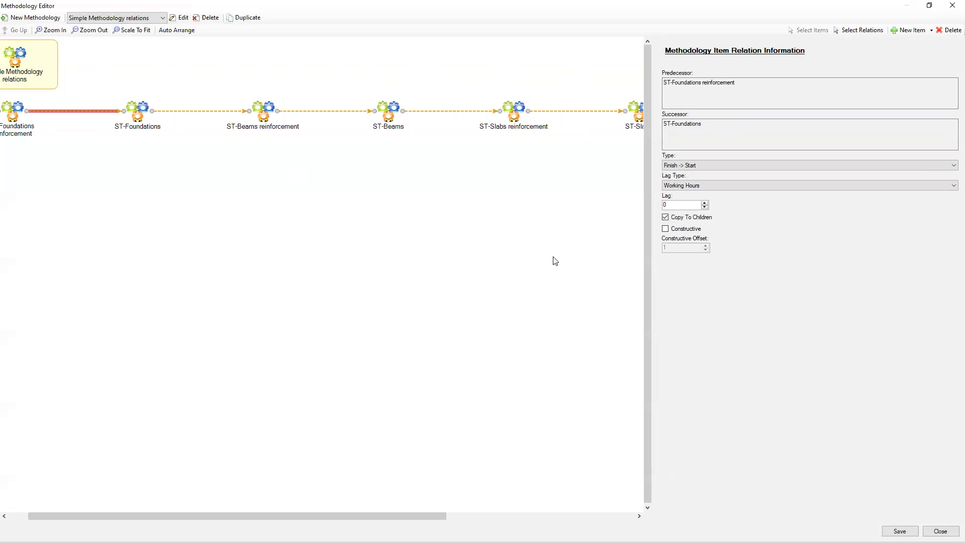
left_click(150, 175)
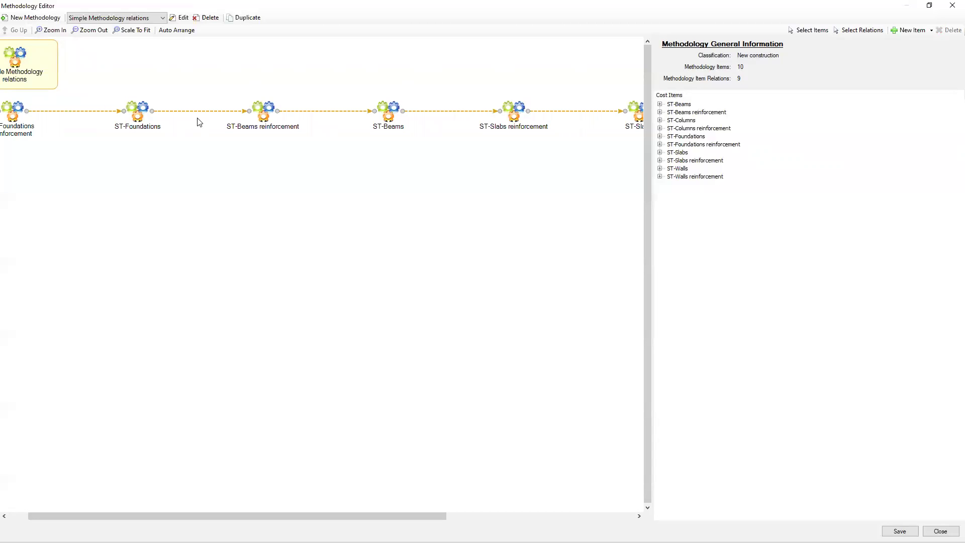
left_click(197, 111)
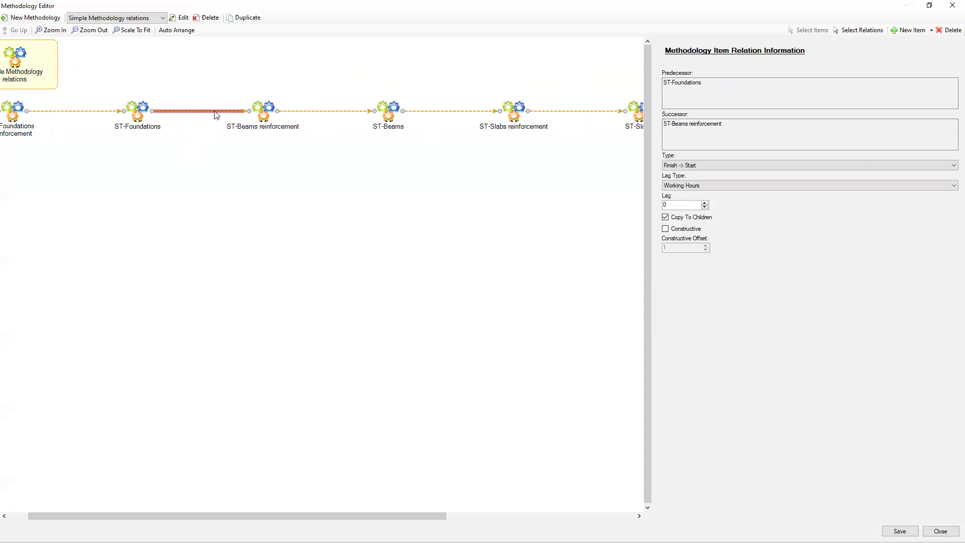
scroll(225, 159, "down", 2, "ctrl")
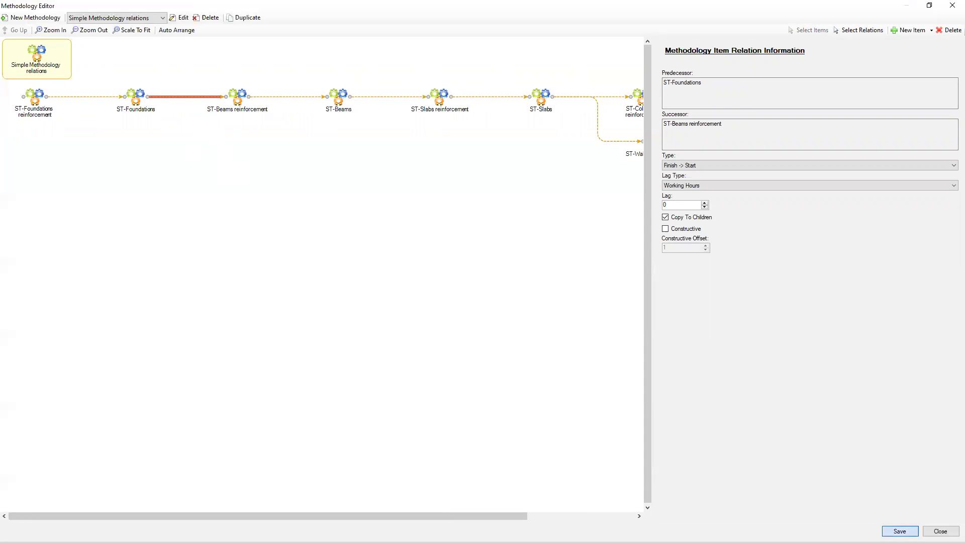
left_click(941, 532)
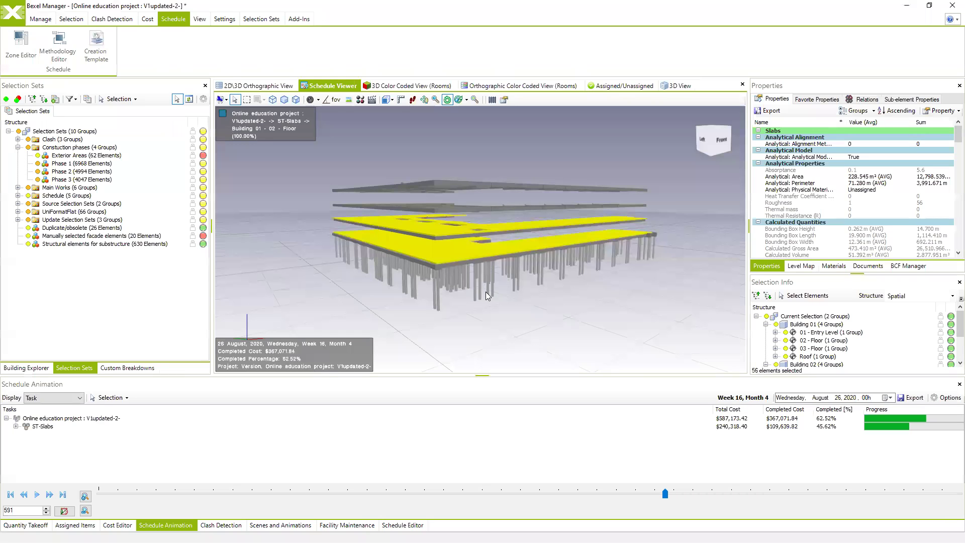
Step: Orbit the building between raised top-down and lower side views
mouse_move(438, 302)
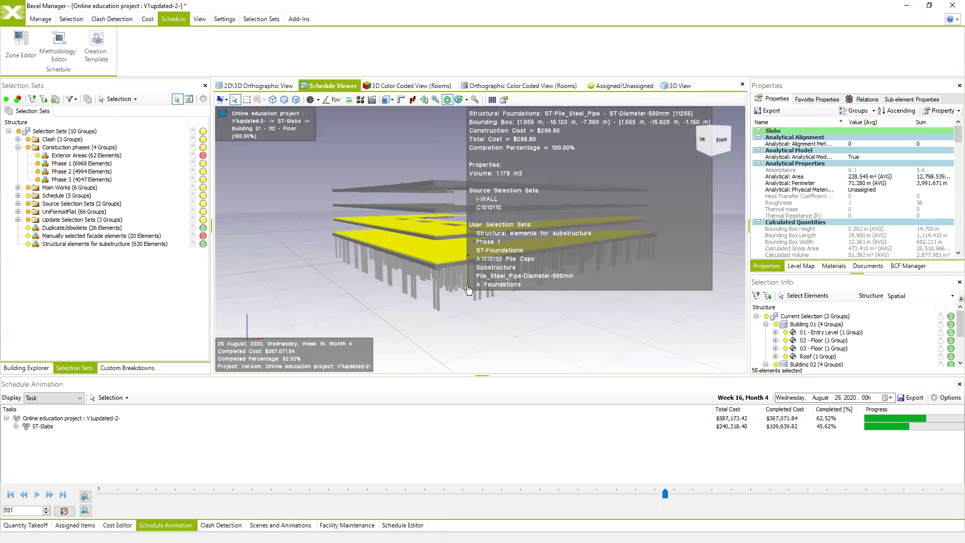
left_click_drag(466, 284, 357, 308)
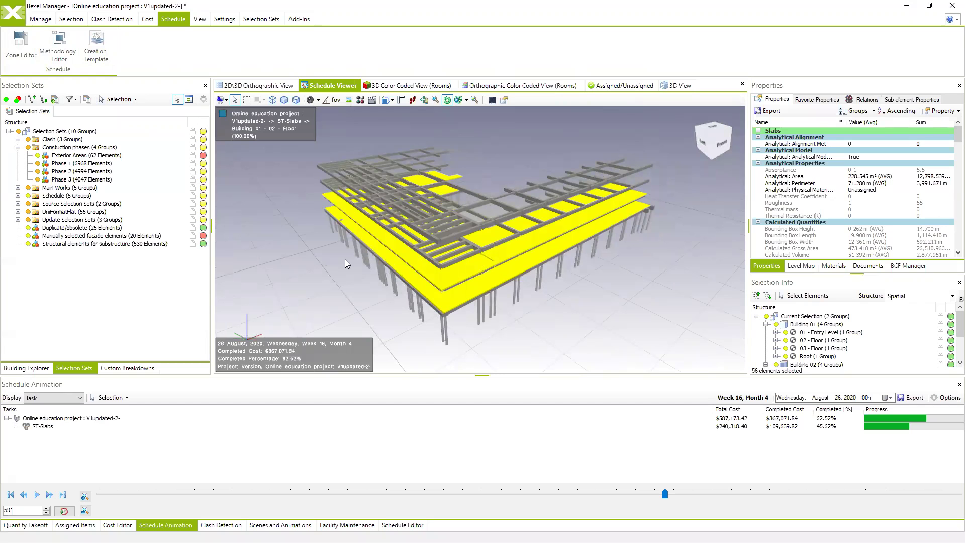
mouse_move(467, 257)
left_mouse_down()
mouse_move(470, 246)
mouse_move(476, 269)
mouse_move(457, 265)
left_mouse_up()
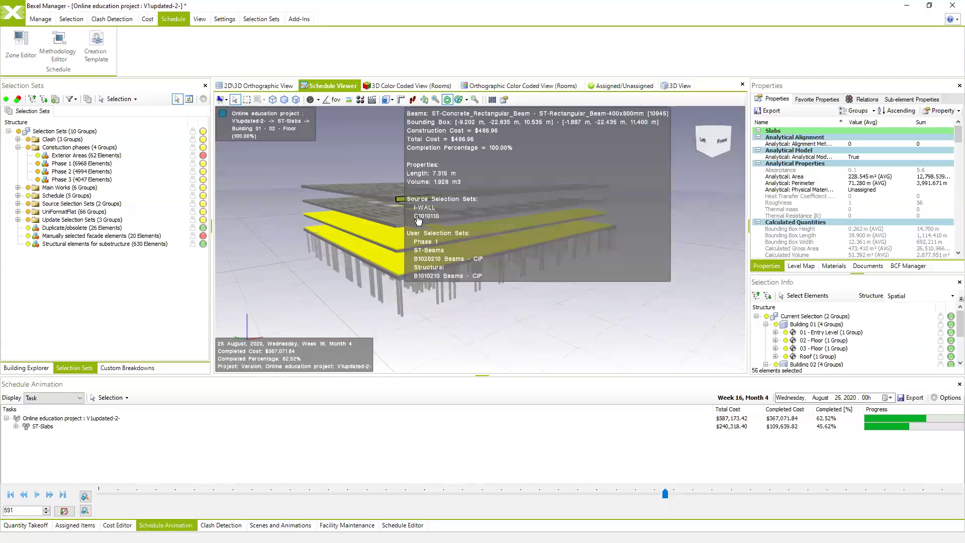
left_click_drag(518, 258, 491, 232)
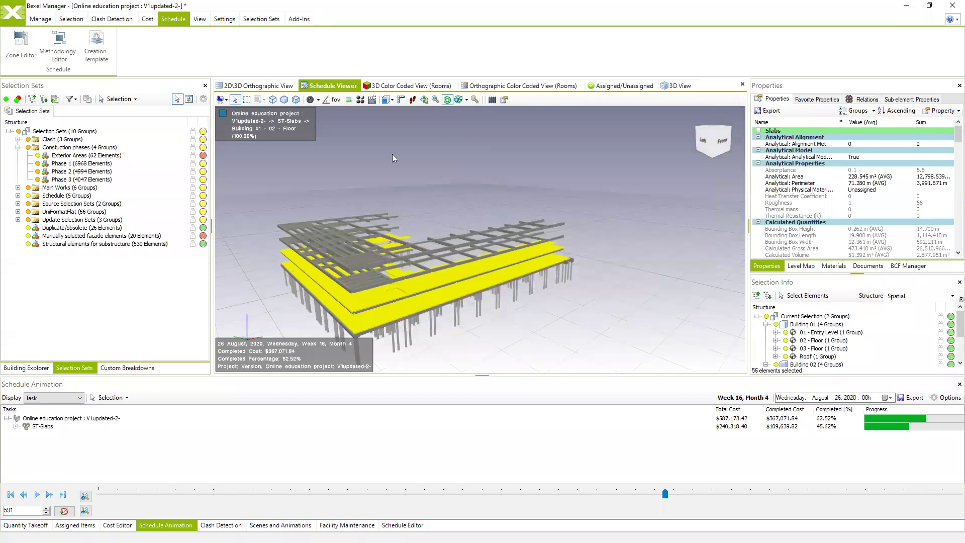
Step: Play the 4D animation to 28 August 2020, then open the Levels zone in Zone Editor
left_click(36, 496)
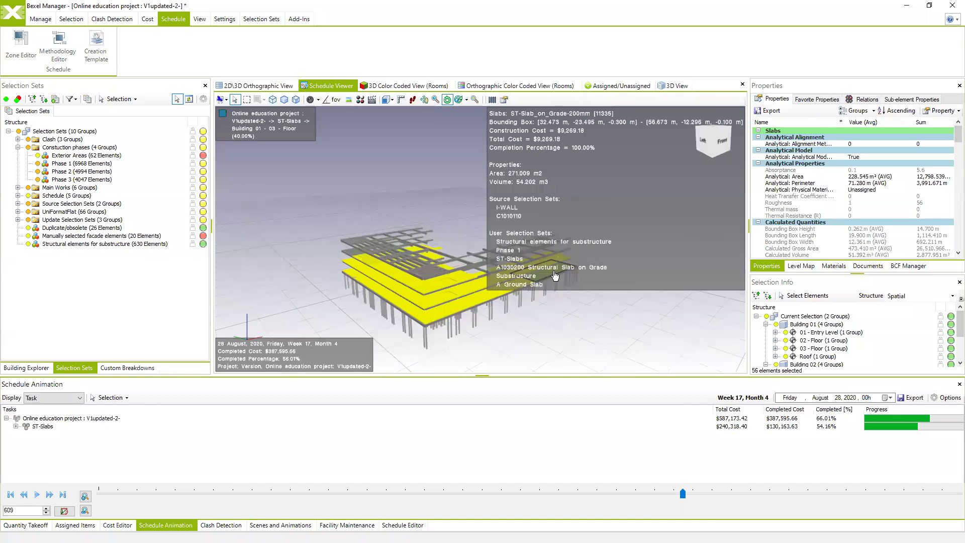
left_click_drag(548, 286, 433, 251)
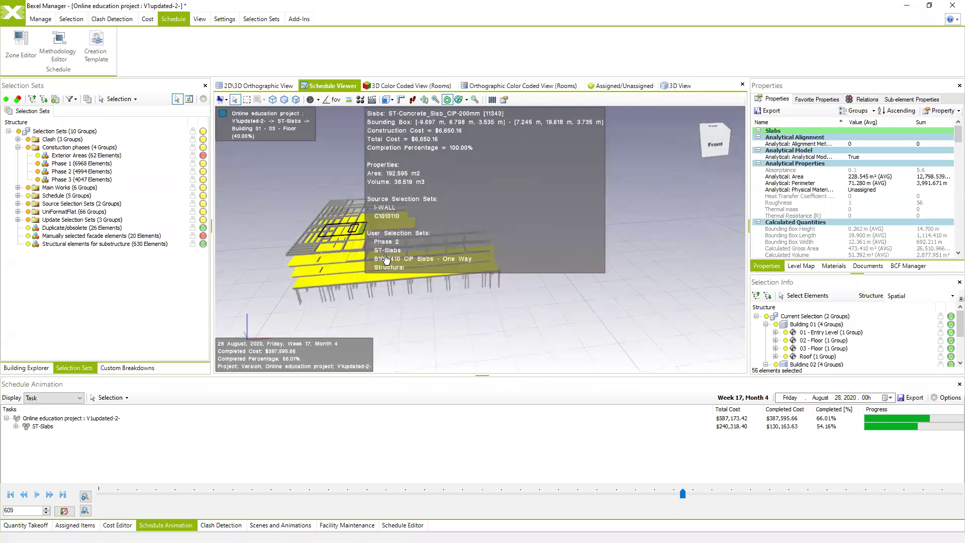
left_click_drag(337, 271, 394, 257)
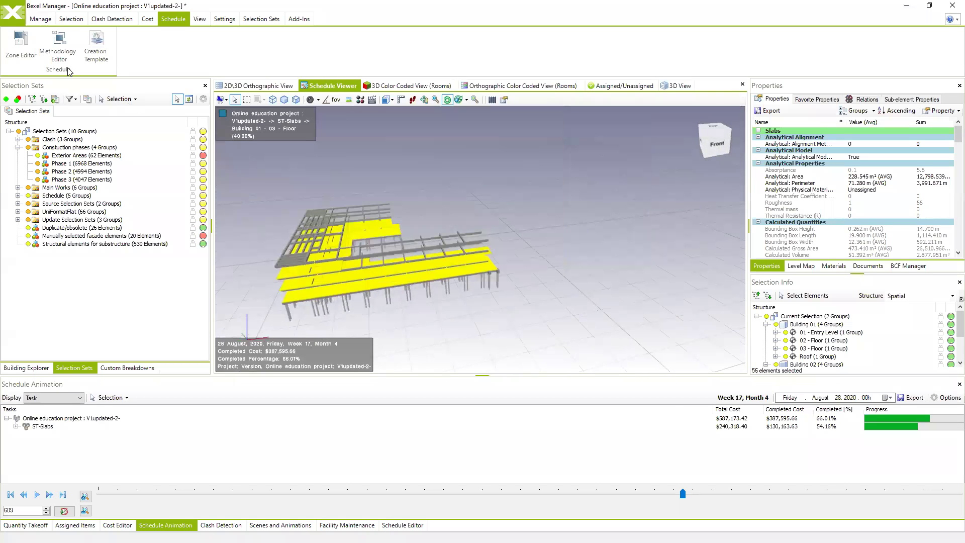
left_click(22, 40)
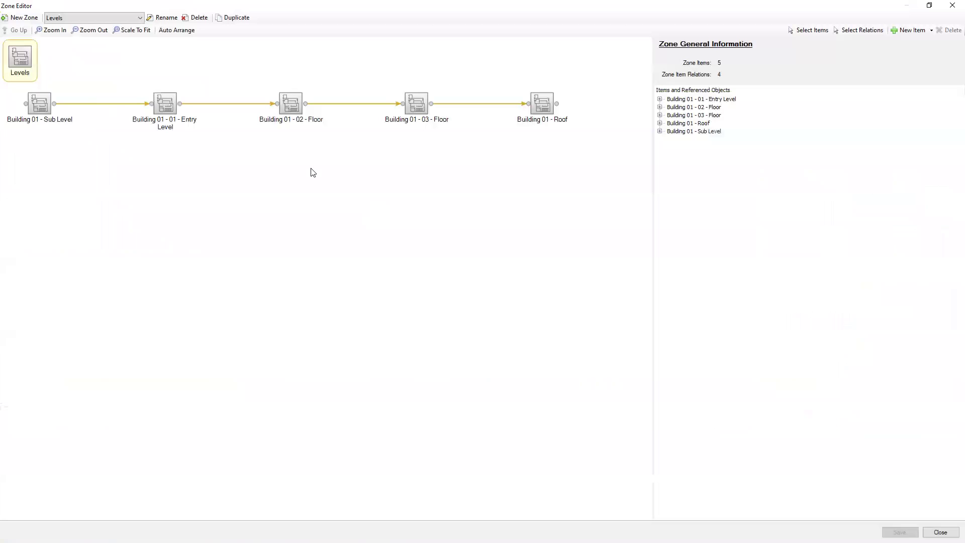
Step: Add Building 02's Sub Level storey to the Sub Level zone item
left_click(156, 107)
left_click(296, 104)
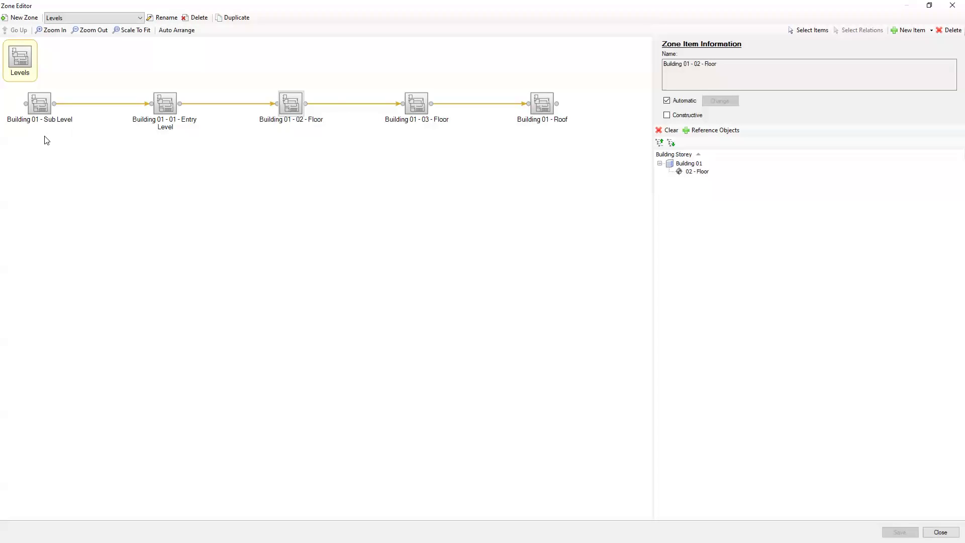
left_click(45, 105)
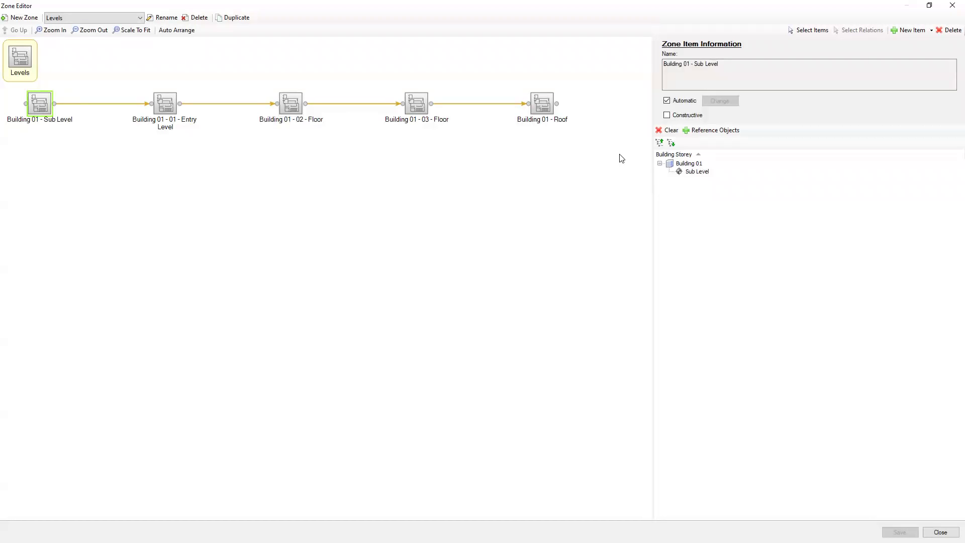
left_click(712, 130)
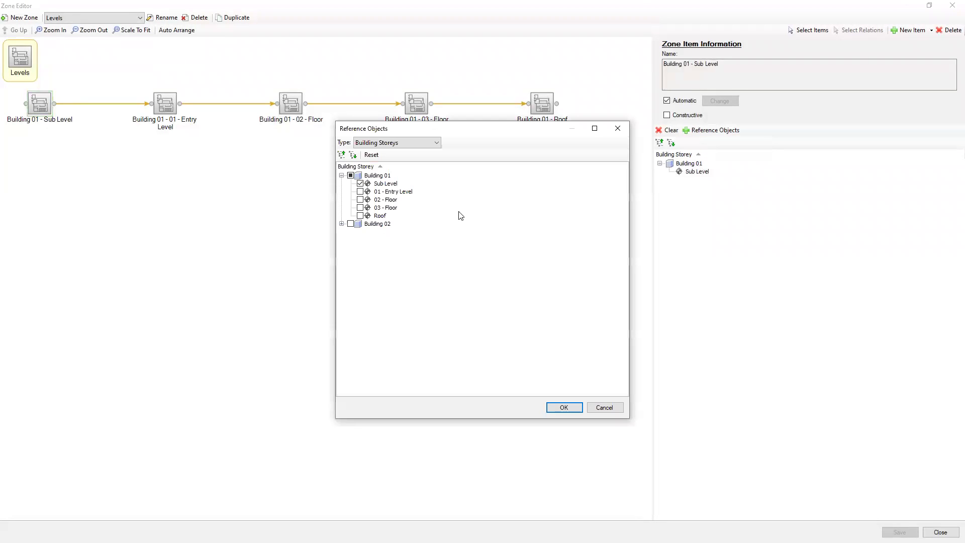
left_click(341, 224)
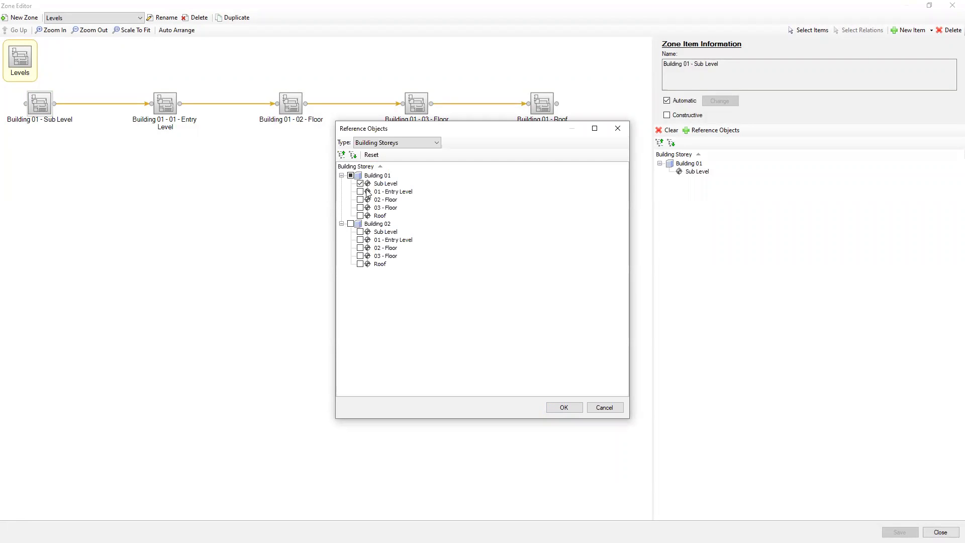
left_click(360, 231)
left_click(564, 407)
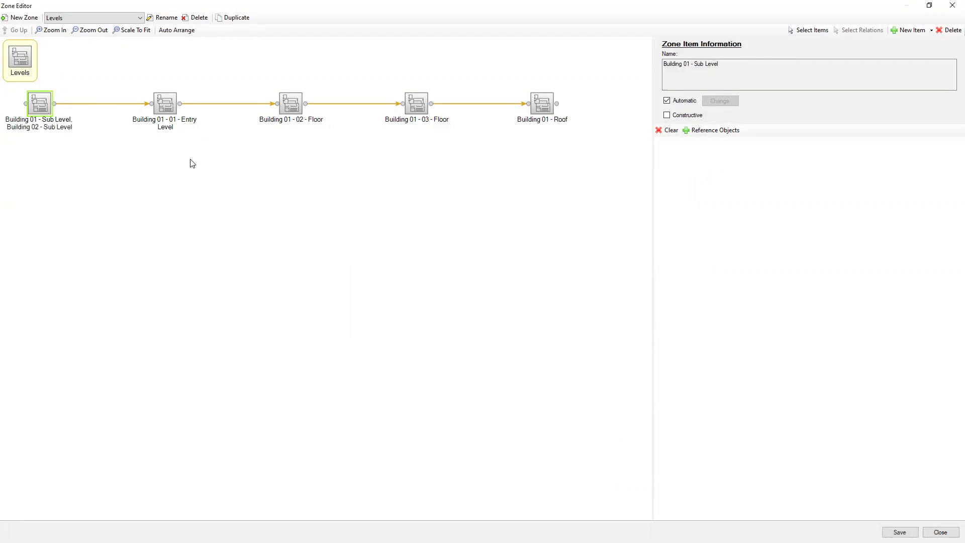
Step: Add Building 02's Entry Level and 02 - Floor storeys to their matching zone items
left_click(165, 104)
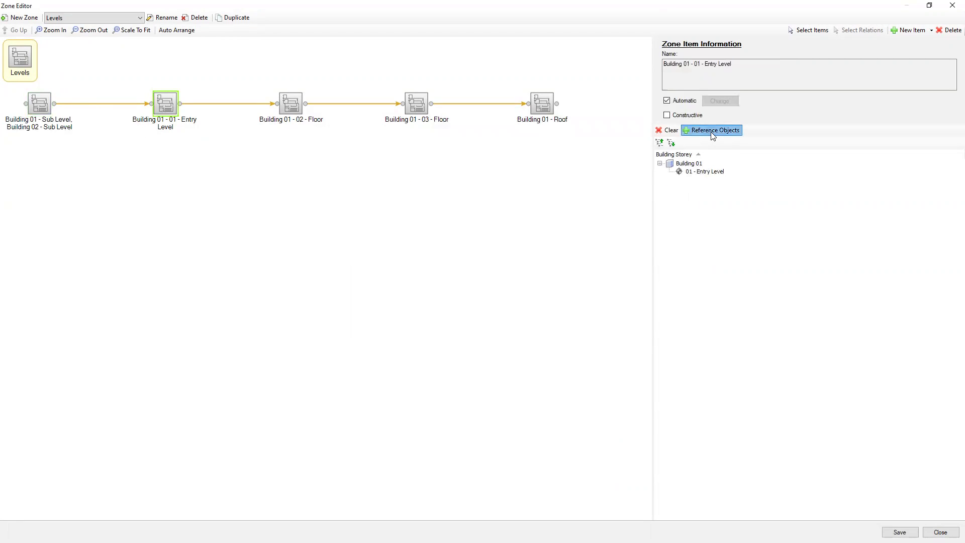
left_click(342, 224)
left_click(360, 240)
left_click(564, 407)
left_click(300, 111)
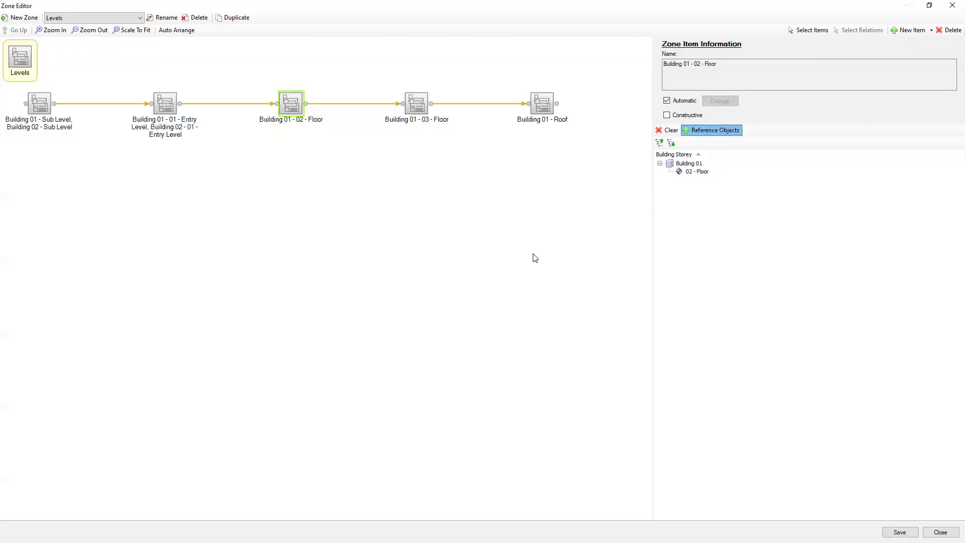
left_click(342, 223)
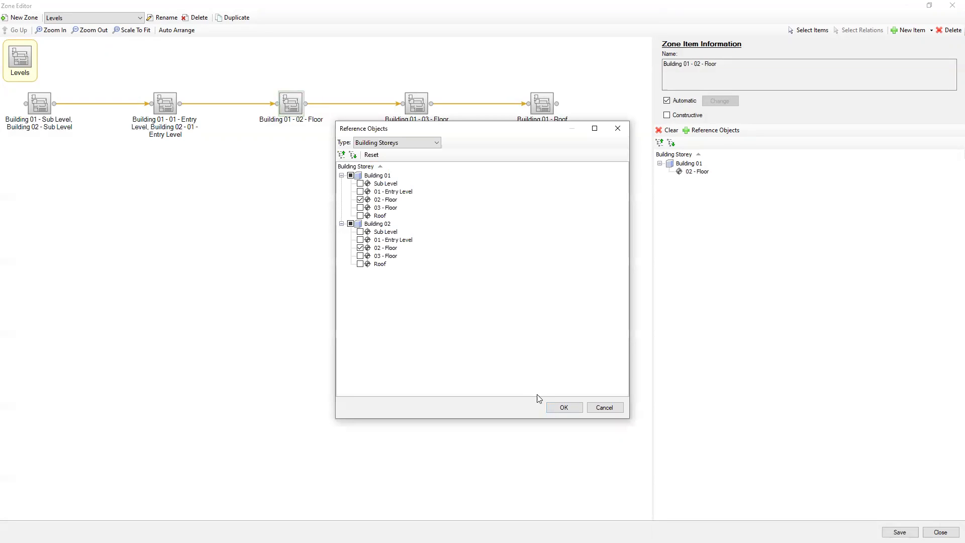
left_click(564, 407)
Step: Add Building 02's 03 - Floor and Roof storeys to their matching zone items
left_click(413, 111)
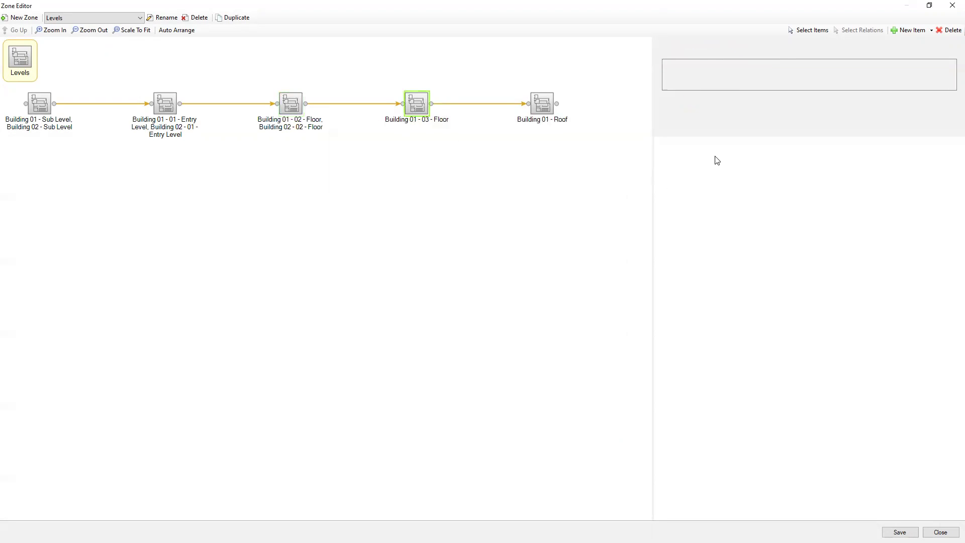
left_click(713, 131)
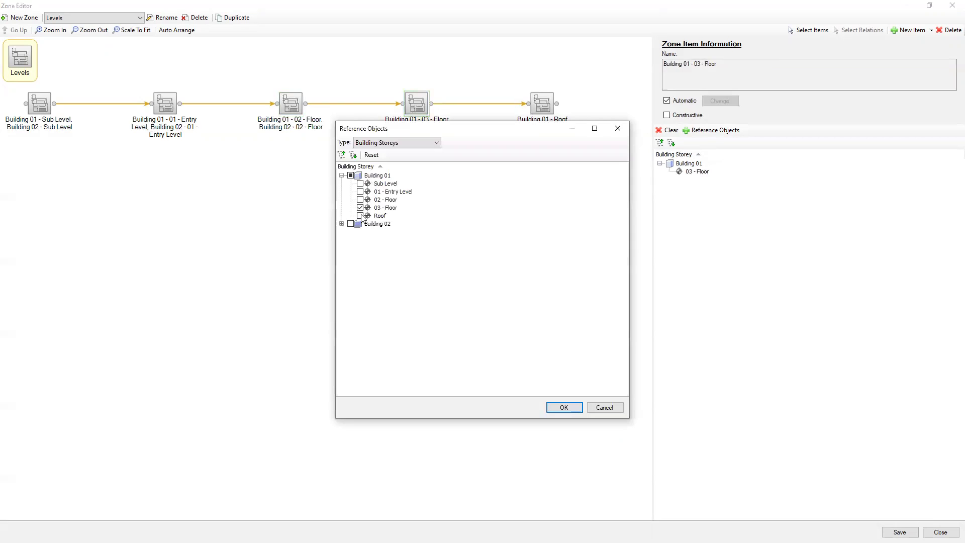
left_click(342, 224)
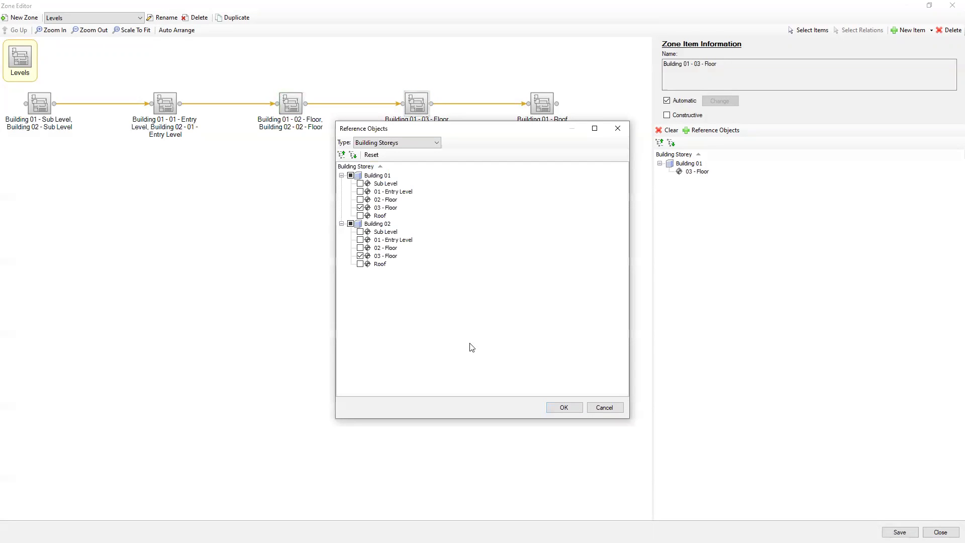
left_click(564, 407)
left_click(542, 107)
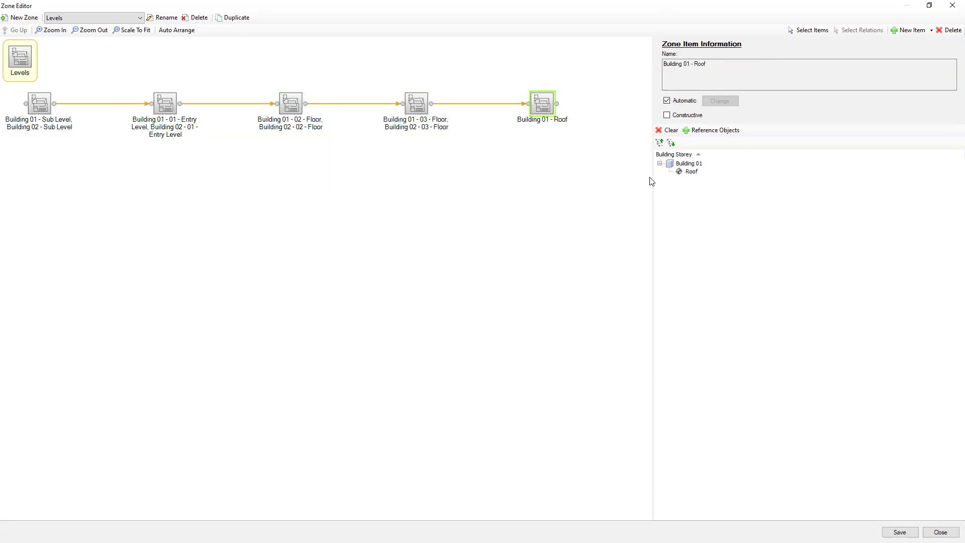
left_click(713, 130)
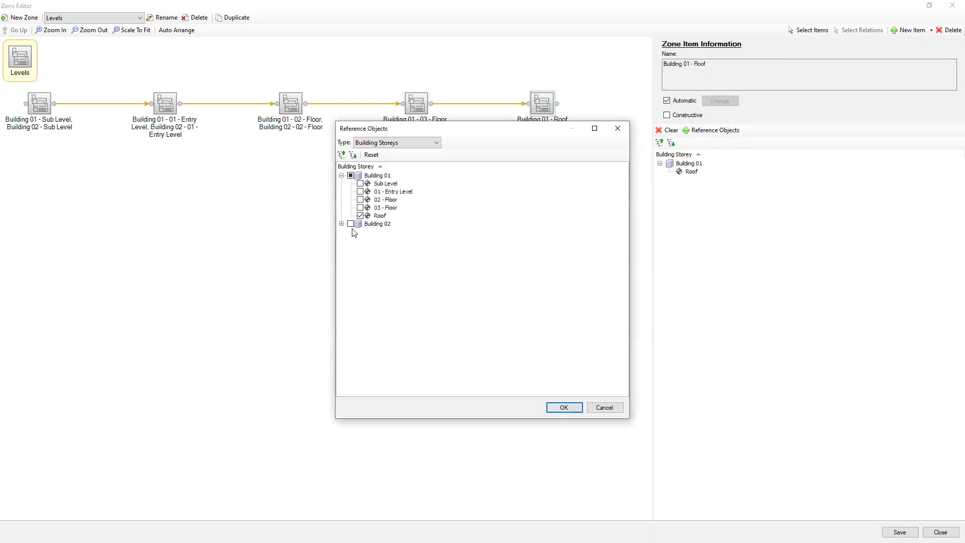
left_click(341, 224)
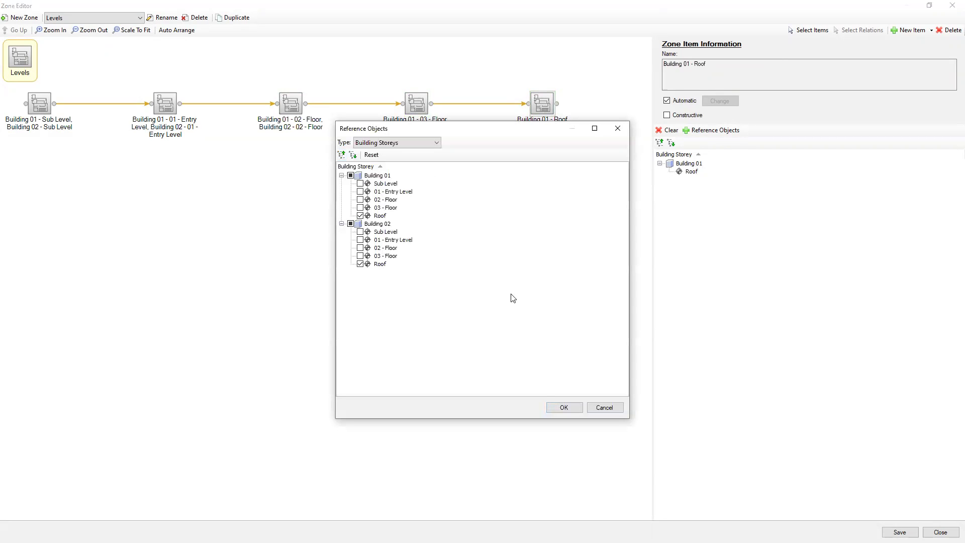
left_click(558, 407)
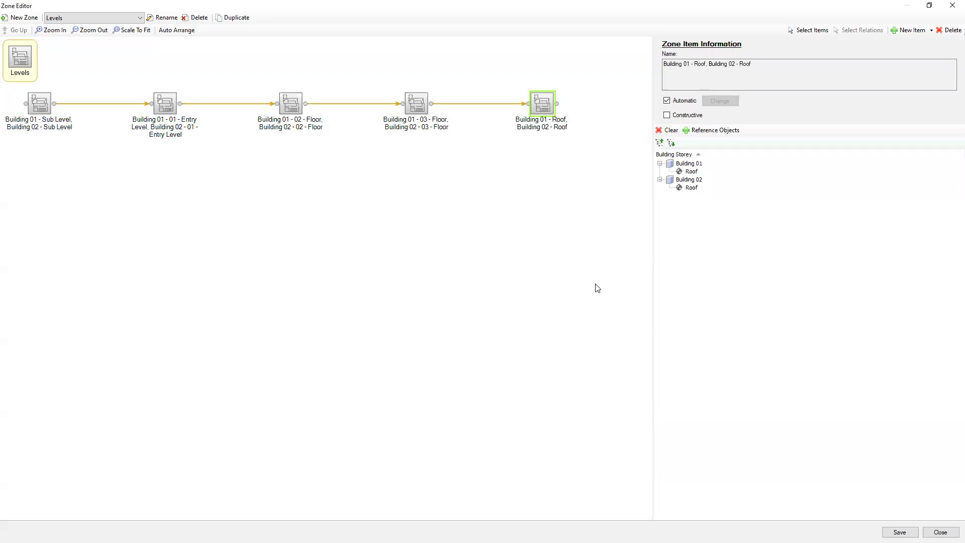
Step: Turn off automatic naming and rename the first level zone to Sub Level
left_click(43, 103)
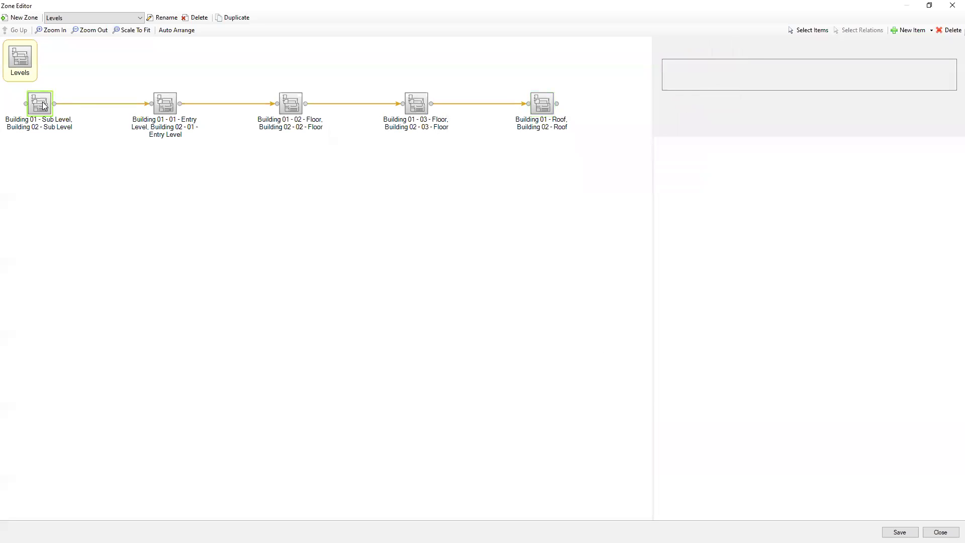
left_click(666, 101)
left_click(720, 101)
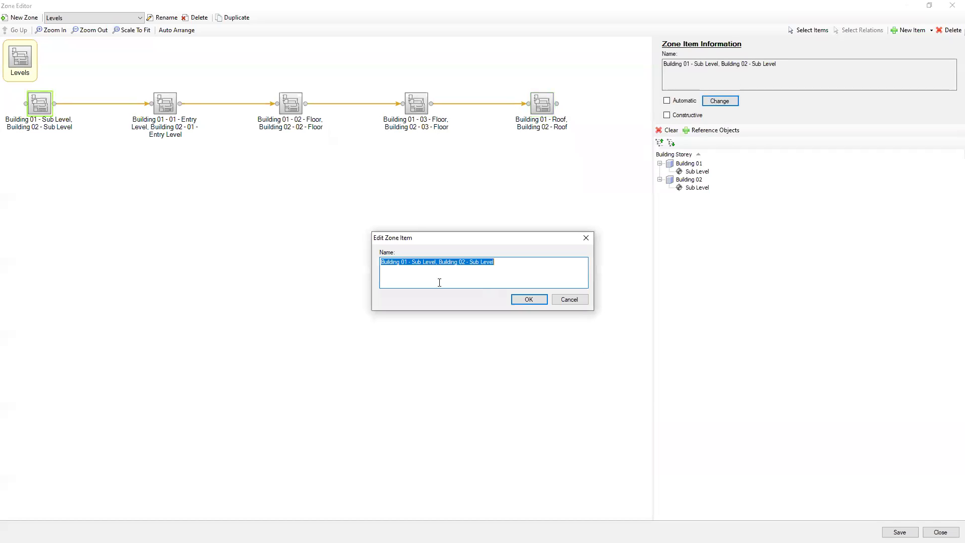
left_click_drag(471, 264, 381, 261)
key("Delete")
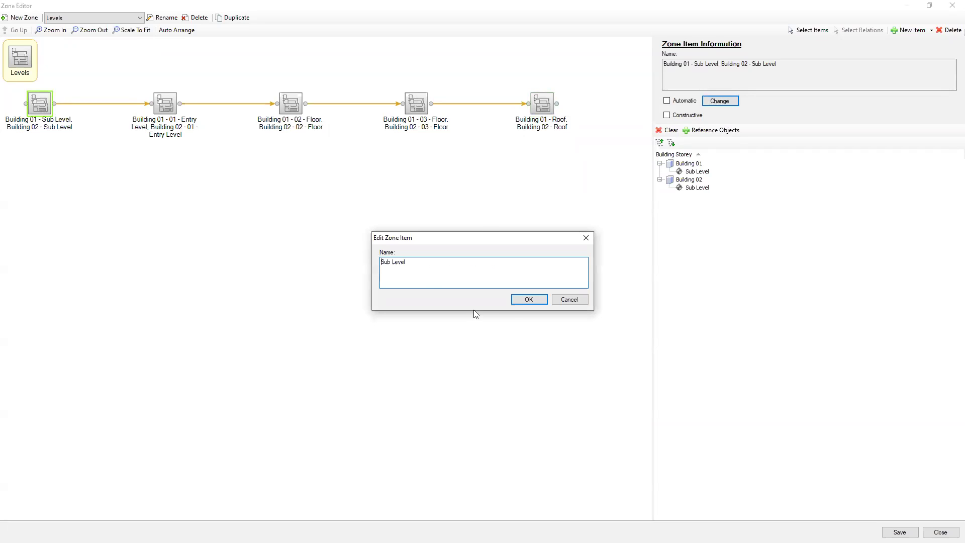
left_click(533, 300)
Step: Rename the second level zone to Entry Level
left_click(157, 117)
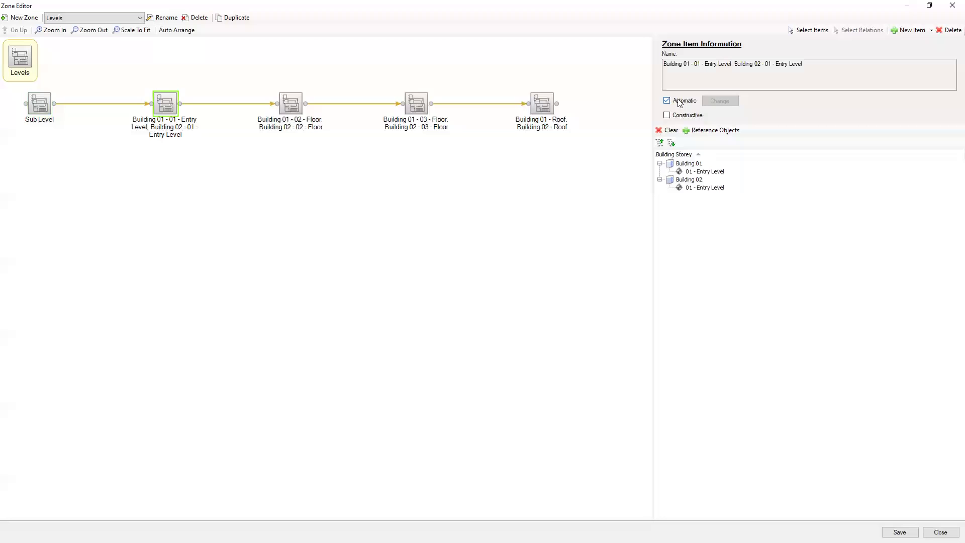
left_click(720, 100)
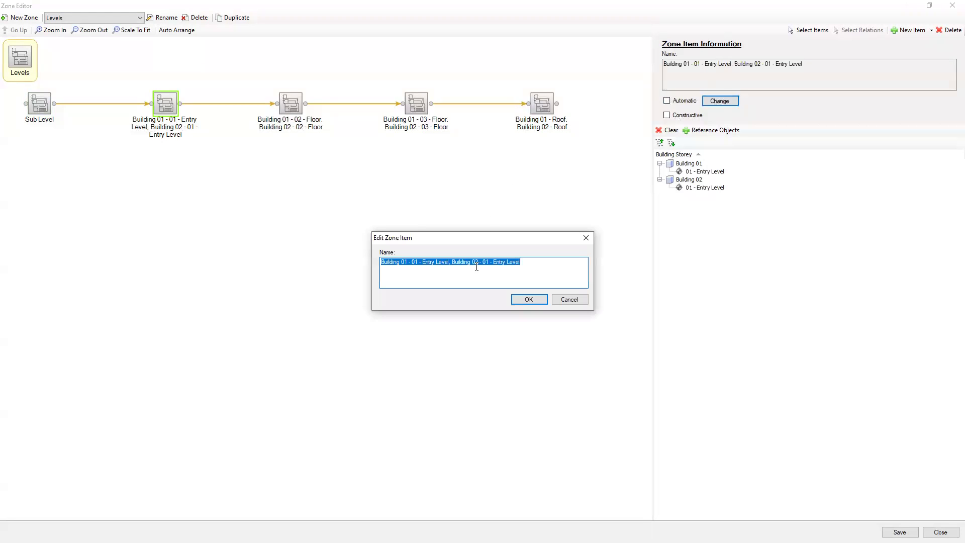
left_click_drag(492, 263, 385, 266)
key("BackSpace")
Step: Turn off automatic naming and rename the third level zone to 02 - Floor
key("BackSpace")
left_click(524, 299)
left_click(326, 120)
left_click(666, 101)
left_click(719, 101)
left_click_drag(467, 267, 380, 263)
key("BackSpace")
left_click(528, 300)
Step: Turn off automatic naming and rename the fourth level zone to 03 - Floor
left_click(417, 103)
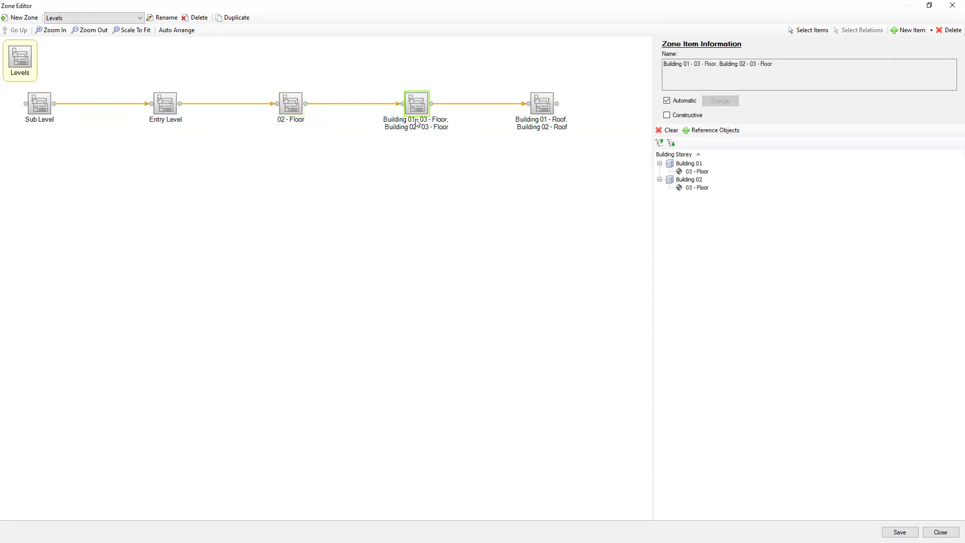
left_click(667, 100)
left_click(719, 100)
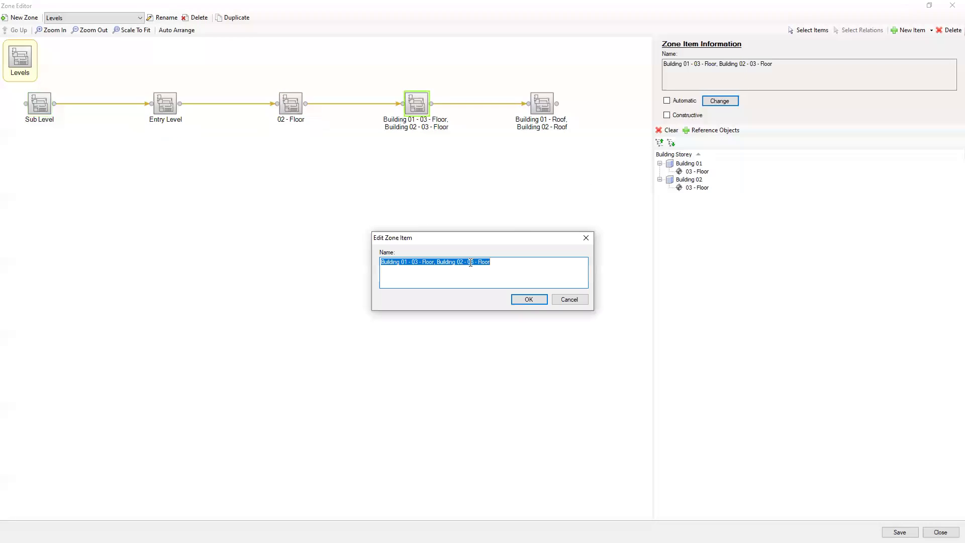
left_click(468, 263)
key("shift+Home")
key("BackSpace")
left_click(527, 299)
Step: Rename the last level zone to Roof, then save and close the Zone Editor
left_click(666, 100)
left_click(719, 101)
left_click(447, 261)
key("shift+Home")
key("BackSpace")
left_click(526, 299)
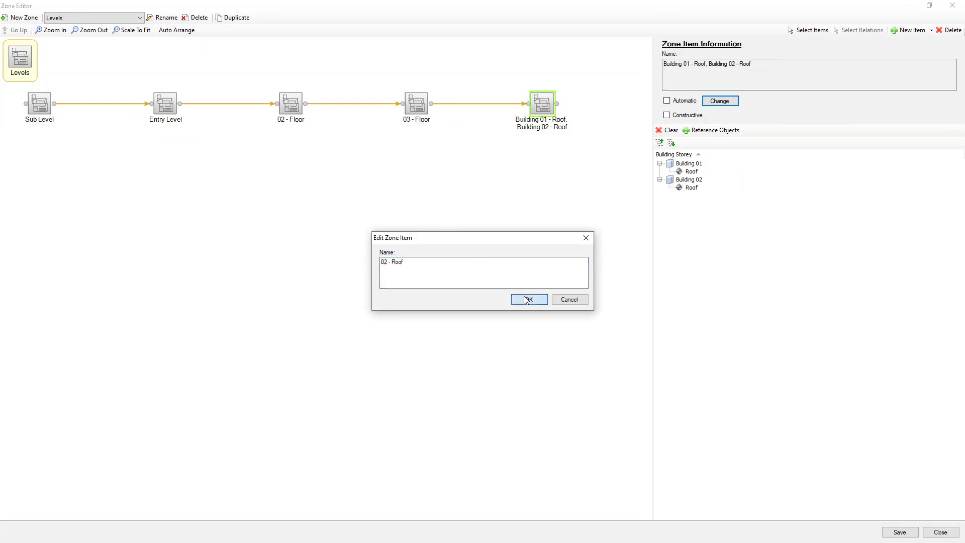
left_click_drag(393, 262, 354, 257)
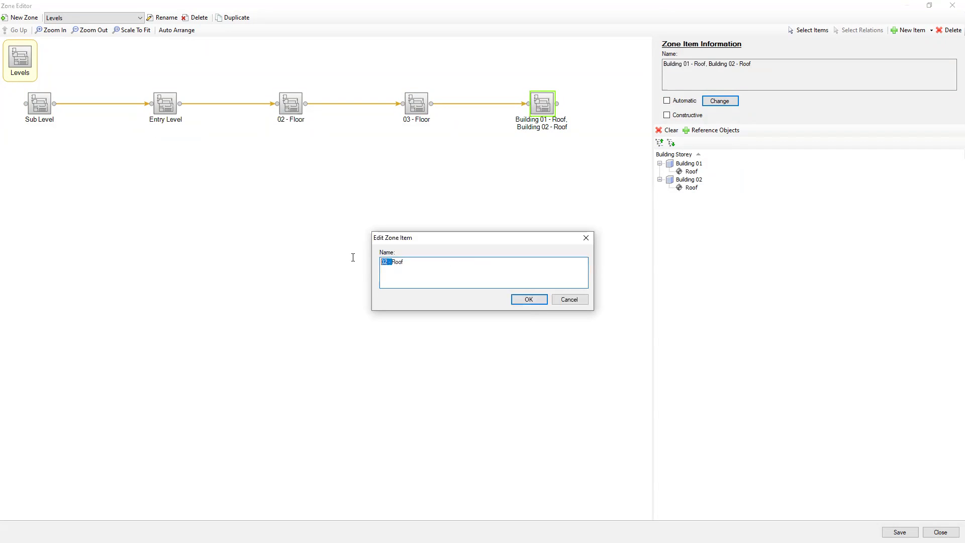
key("BackSpace")
left_click(529, 300)
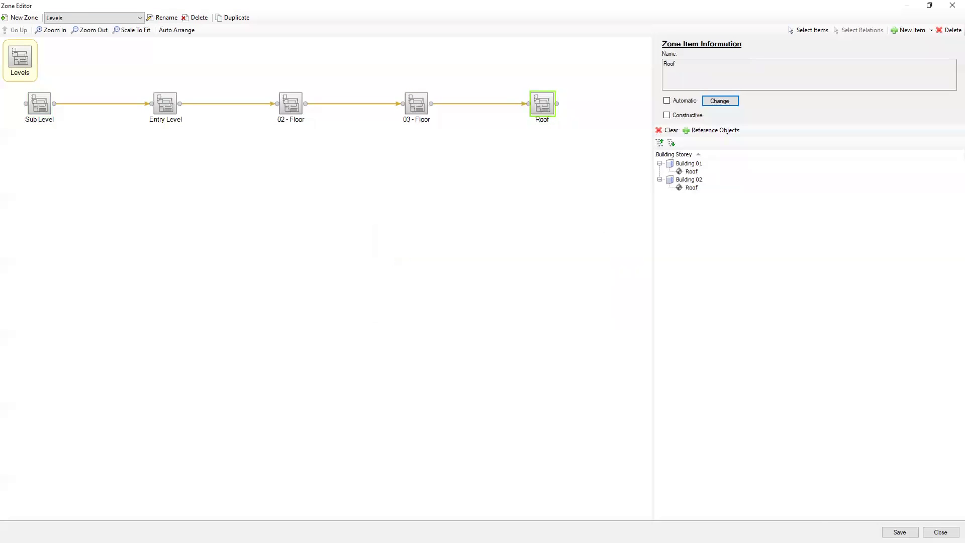
left_click(900, 532)
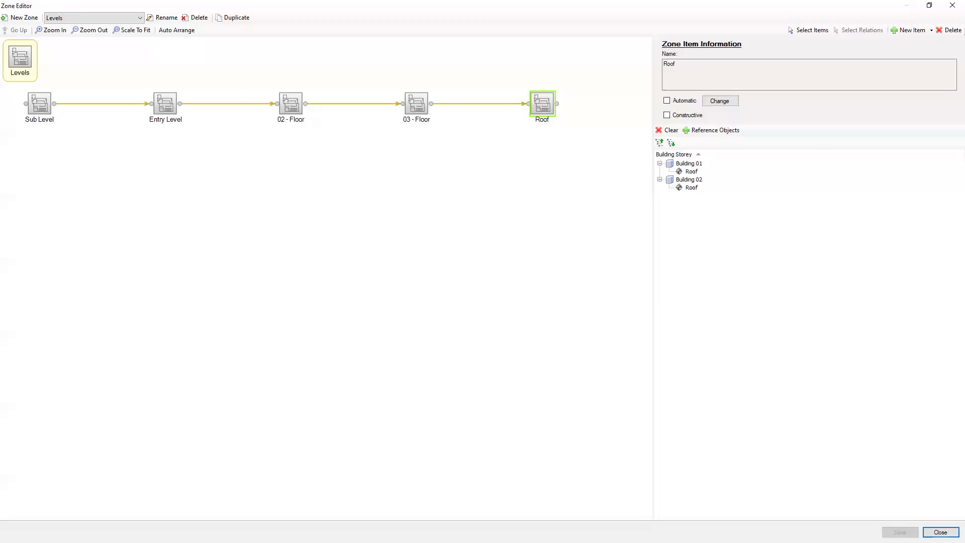
left_click(941, 532)
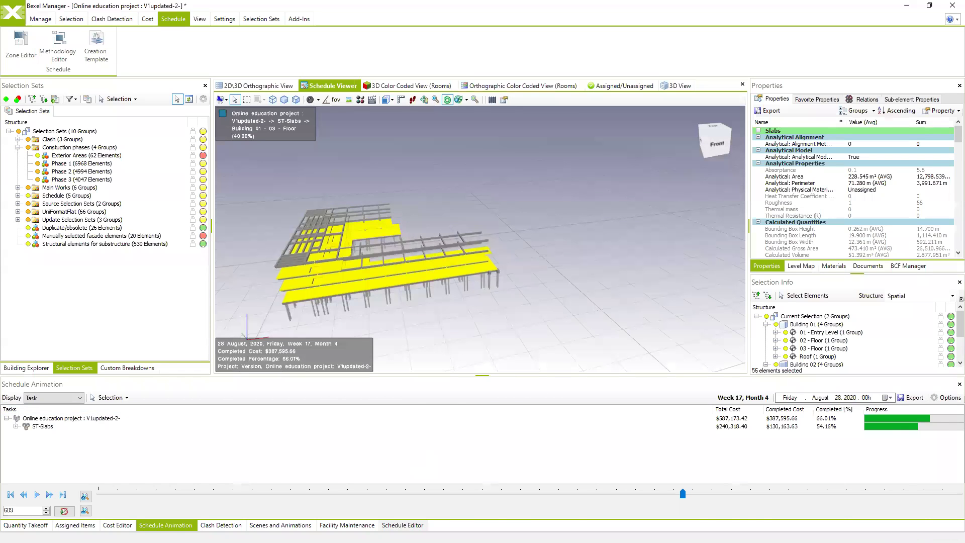
Step: Update the schedule with the renamed zones after reviewing the Entry Level link rule warnings
left_click(402, 525)
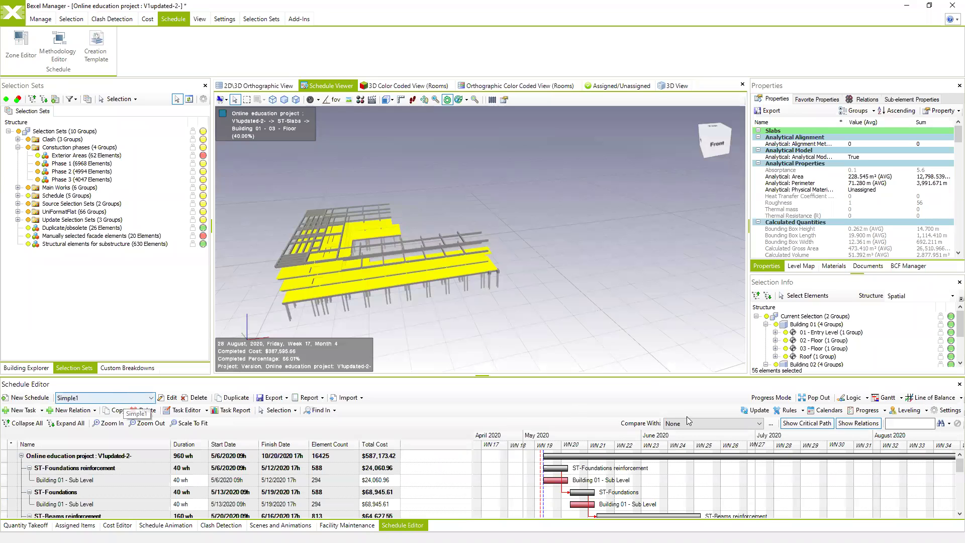
left_click(756, 409)
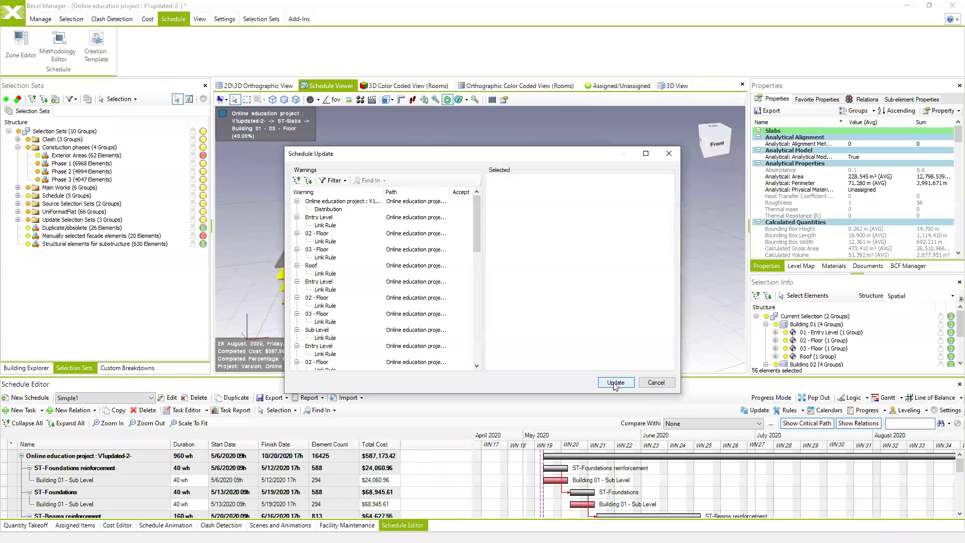
scroll(386, 253, "down", 2)
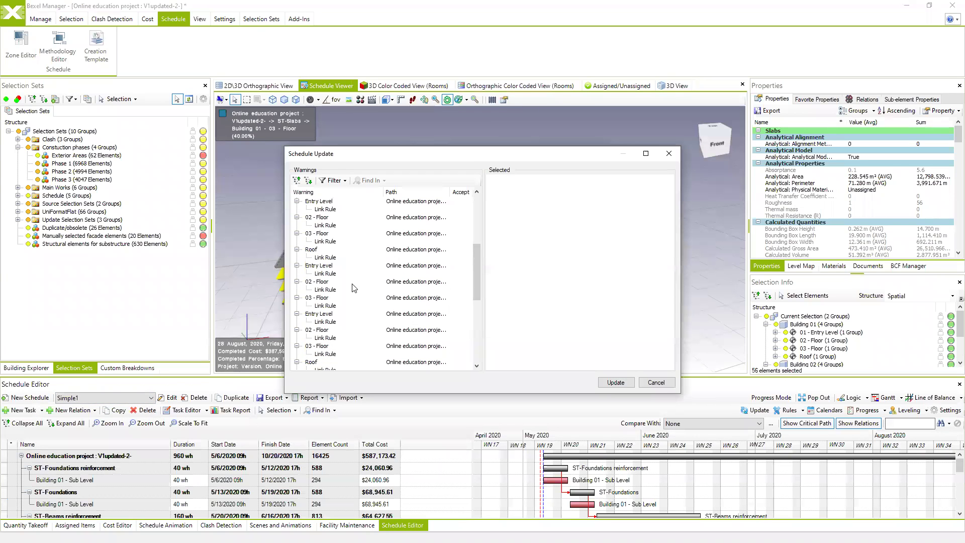
scroll(347, 279, "down", 1)
scroll(327, 252, "up", 4)
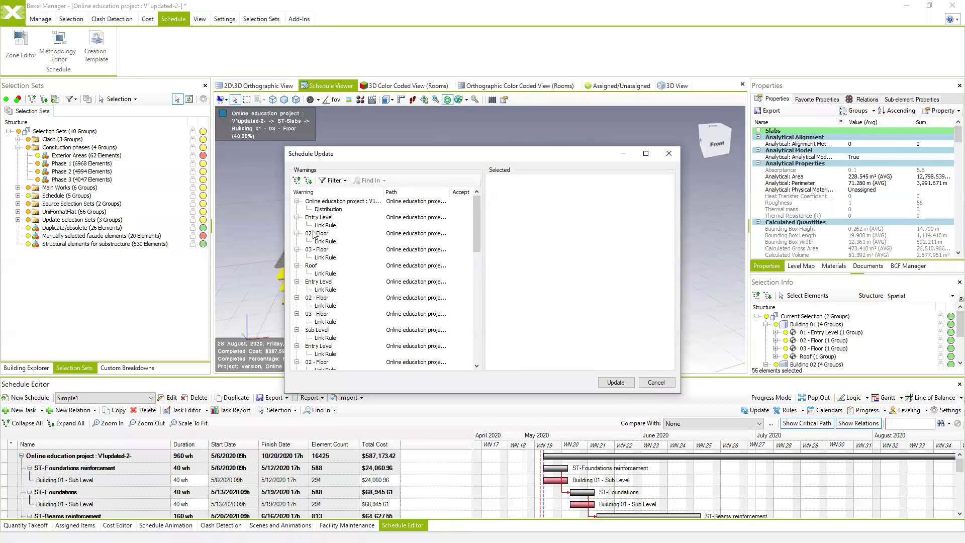
left_click(329, 226)
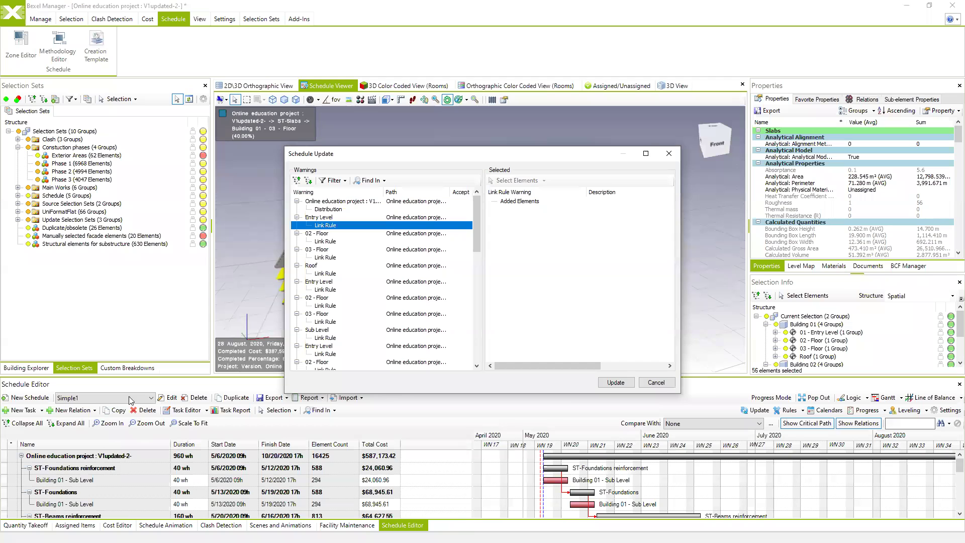
left_click(618, 383)
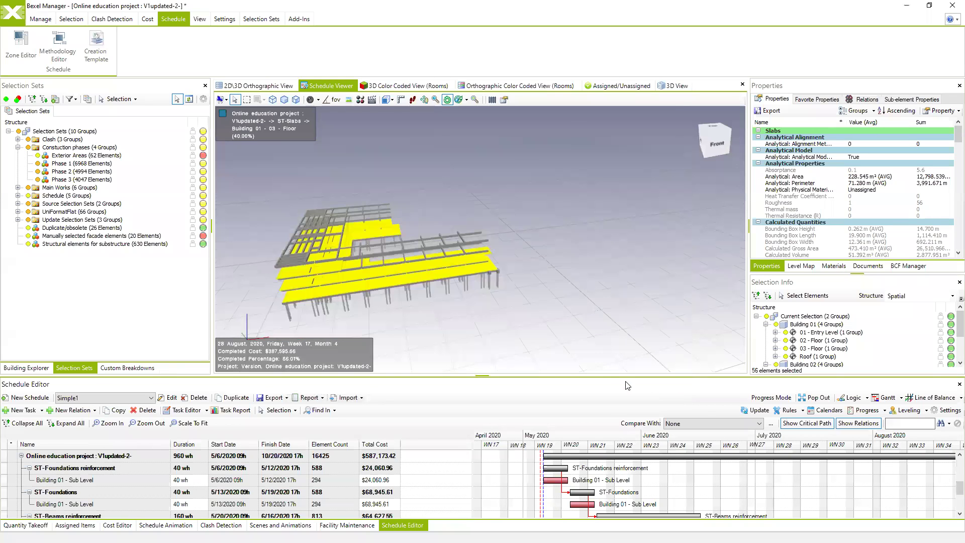
left_click(535, 312)
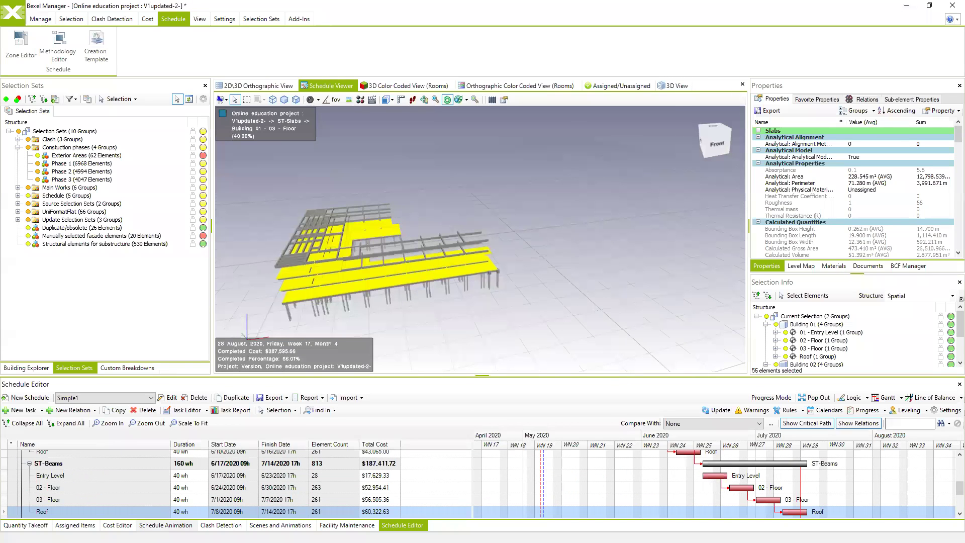
left_click(165, 525)
Step: Refresh the 4D animation and play it from the start until late May
left_click(116, 398)
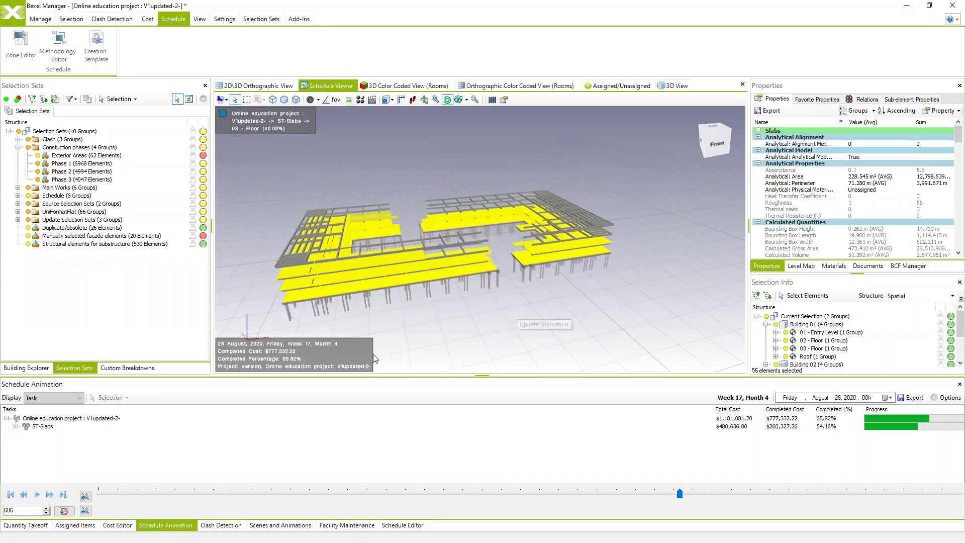
left_click_drag(423, 316, 352, 347)
left_click(37, 495)
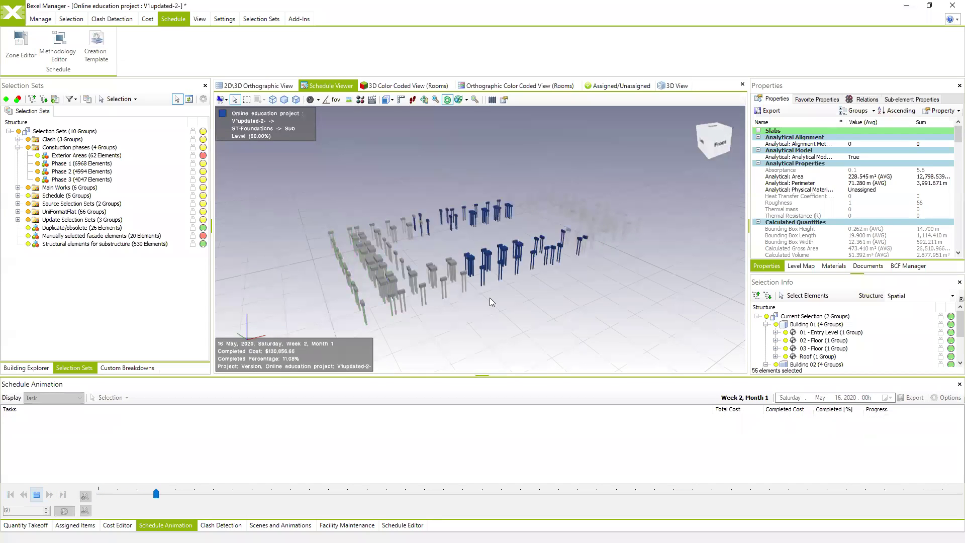
left_click(38, 495)
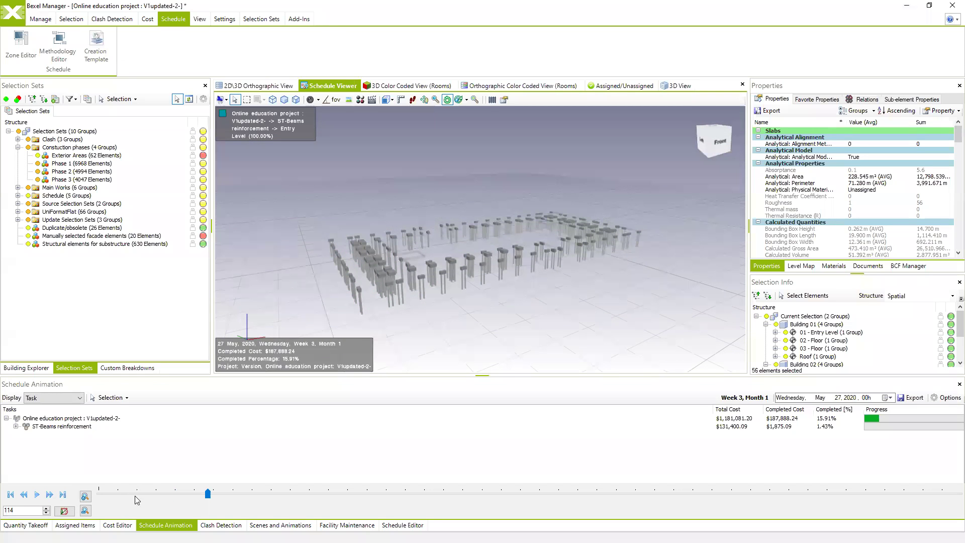
left_click_drag(543, 273, 528, 264)
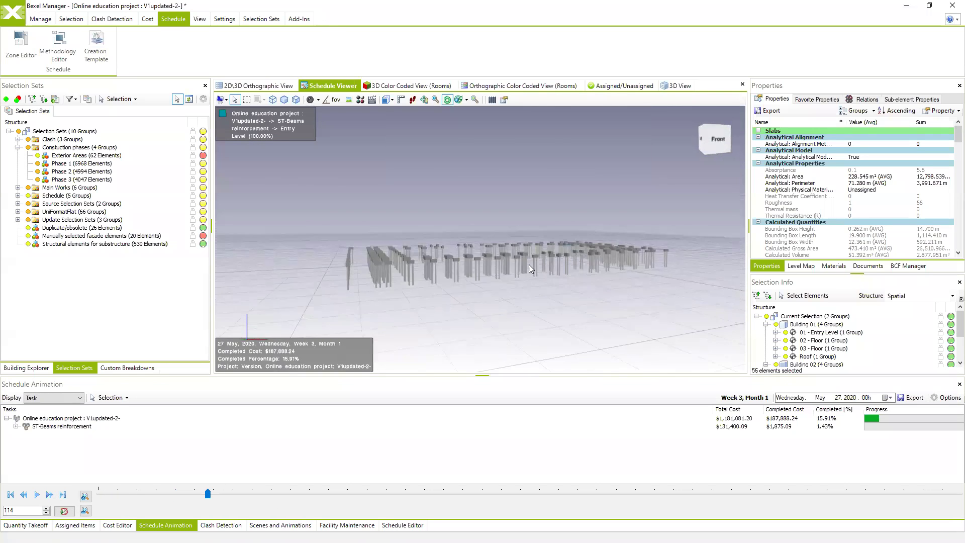
Step: Step the timeline from late June to mid-October 2020, then open the Methodology Editor
left_click(349, 493)
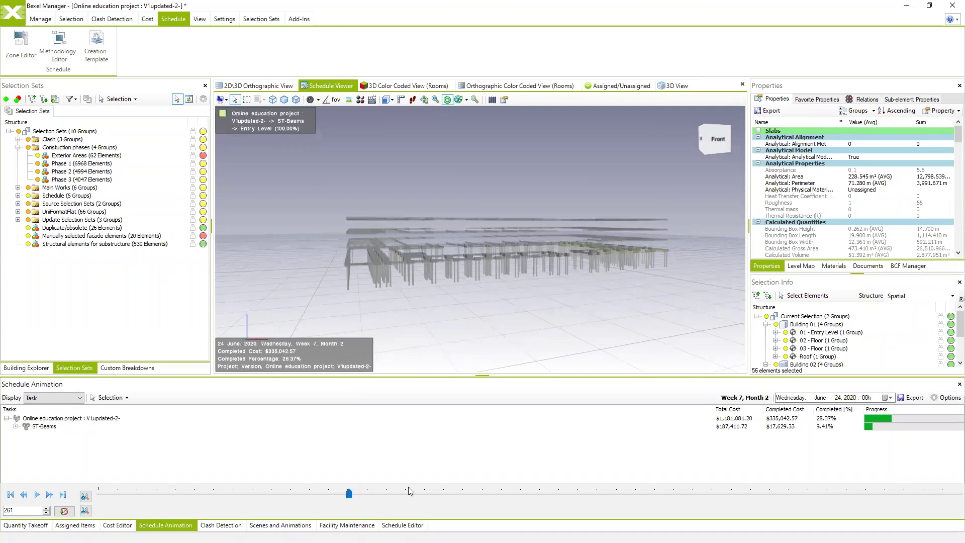
left_click(480, 493)
left_click(601, 494)
left_click(745, 494)
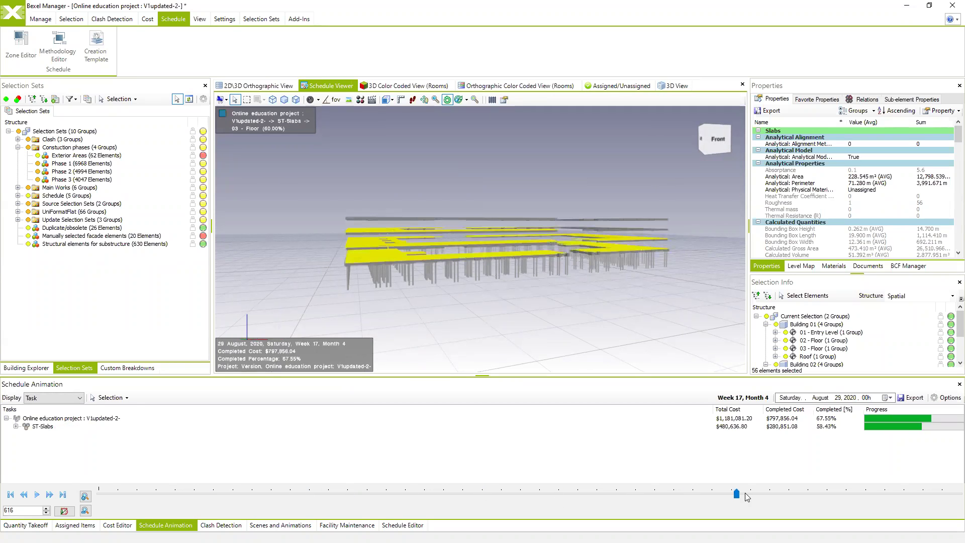
left_click(799, 494)
left_click(918, 494)
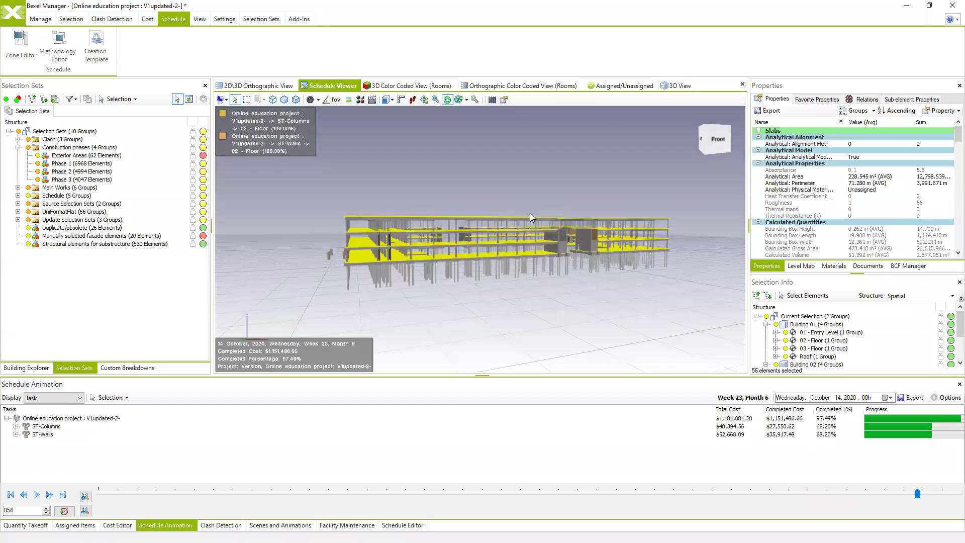
left_click_drag(530, 213, 137, 68)
left_click(57, 50)
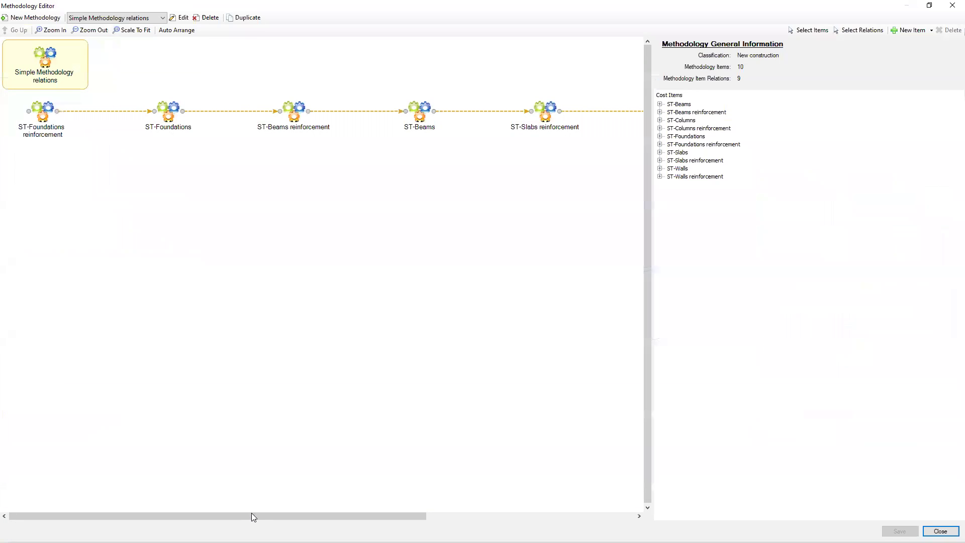
Step: Check the ST-Walls reinforcement to ST-Walls relation, then briefly open and close the Zone Editor
left_click_drag(254, 517, 541, 518)
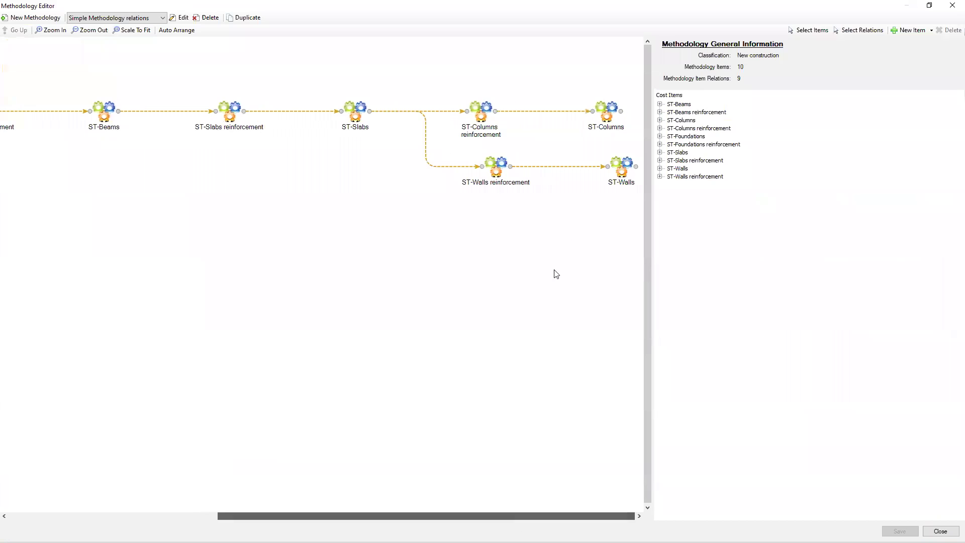
left_click(564, 167)
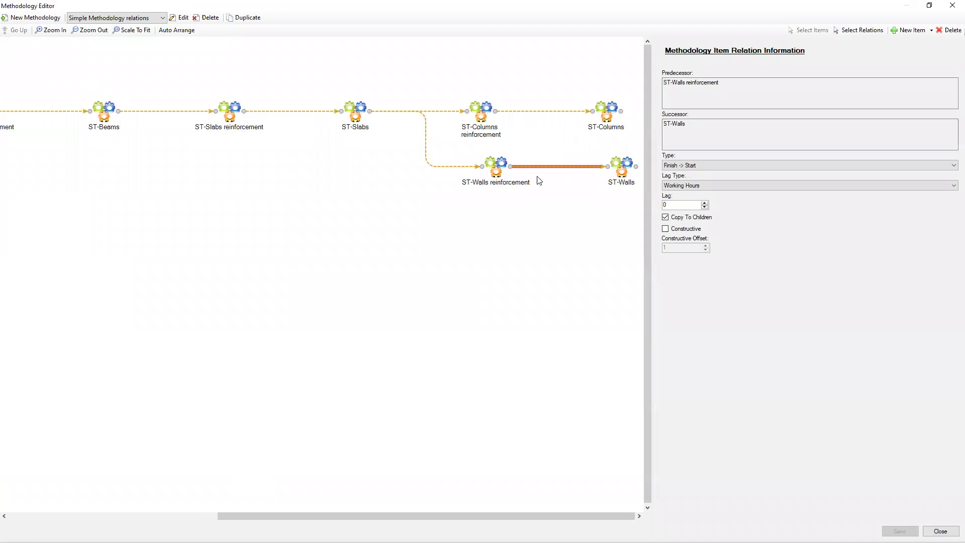
left_click(940, 532)
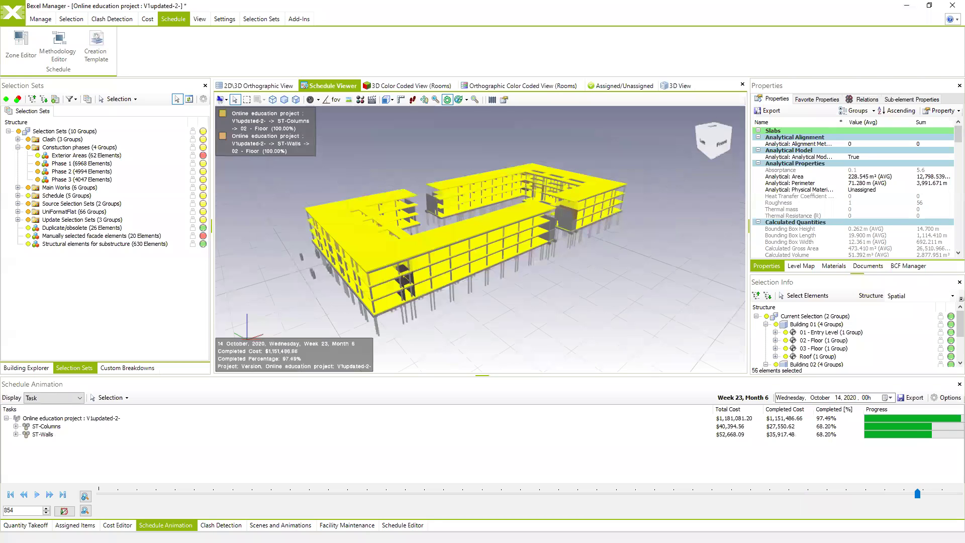
left_click(23, 44)
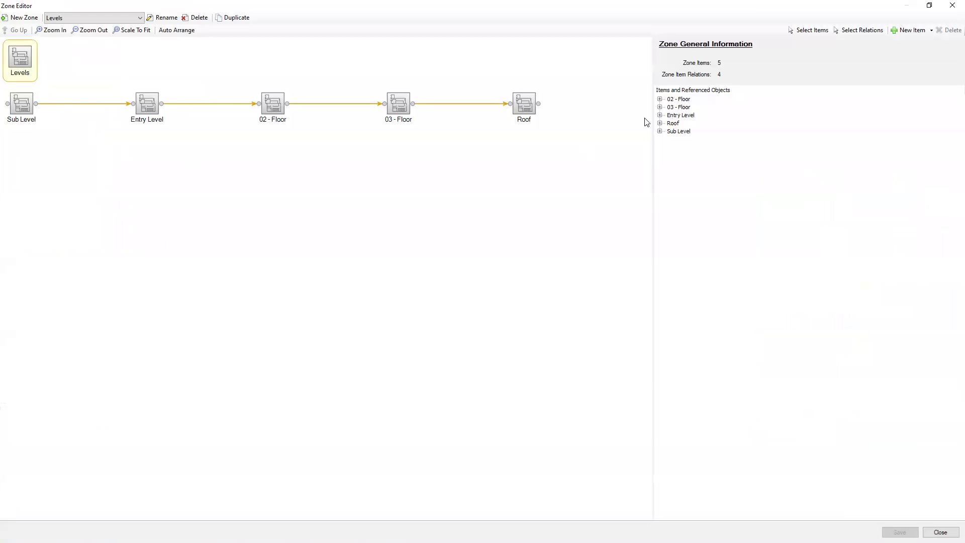
left_click(941, 532)
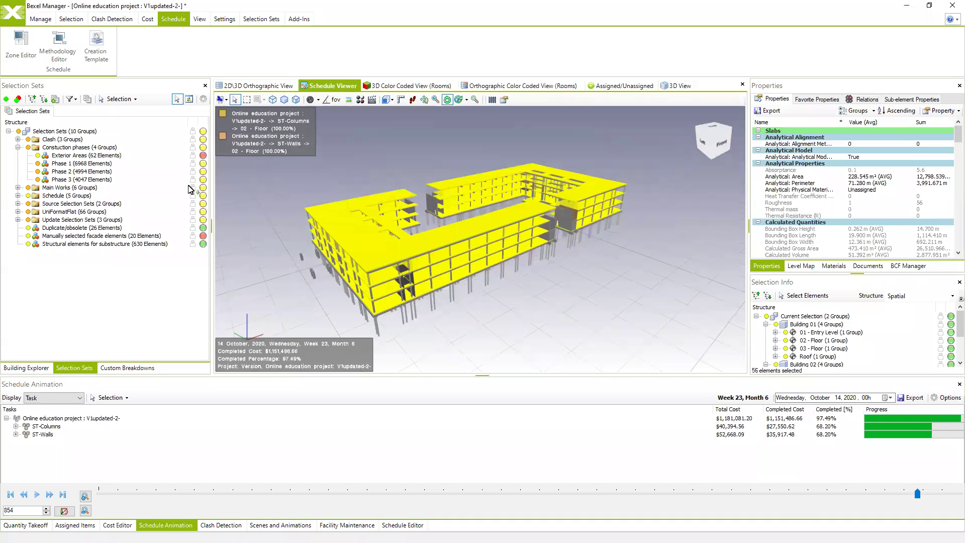
Step: Preview Phase 1, Phase 2 and Phase 3 selection sets in turn, ending with Phase 3 selected
left_click(18, 131)
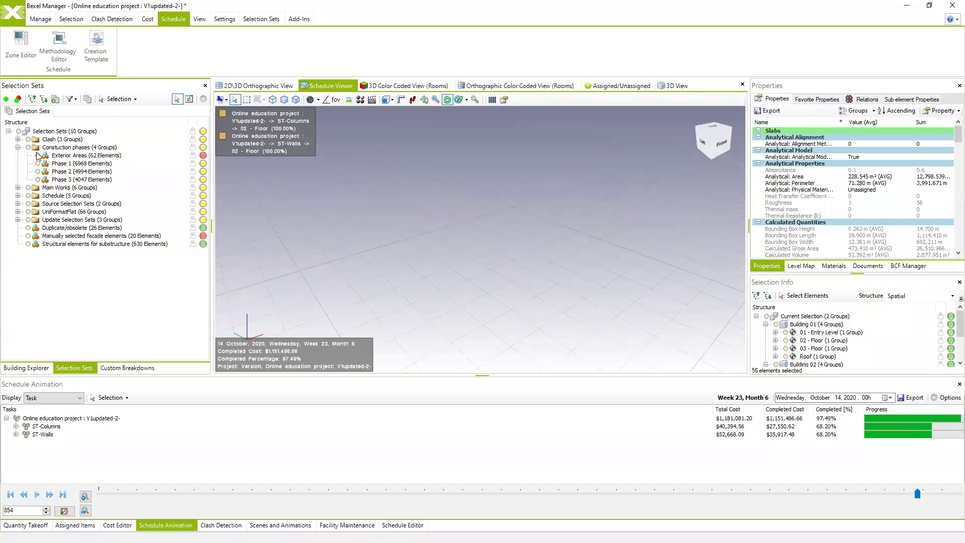
left_click(38, 163)
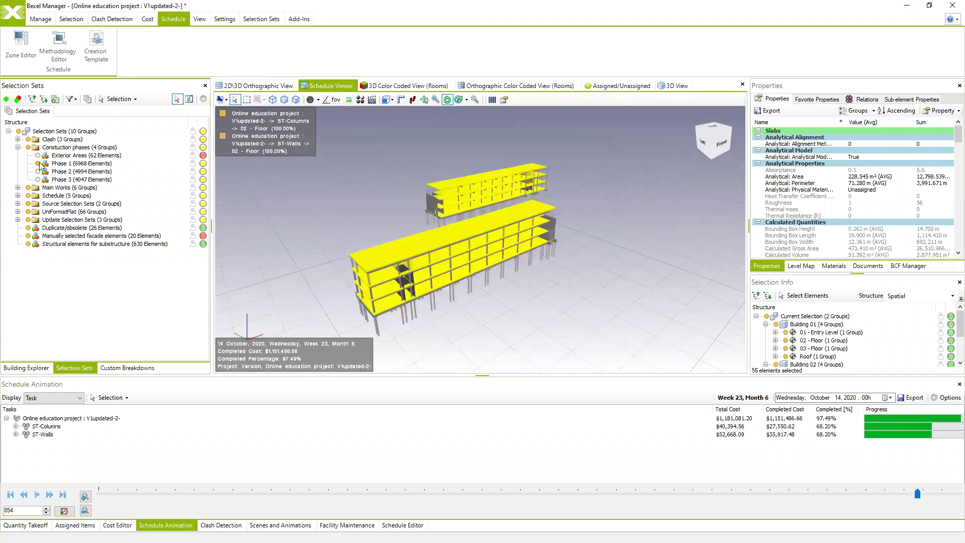
left_click(37, 173)
left_click(38, 179)
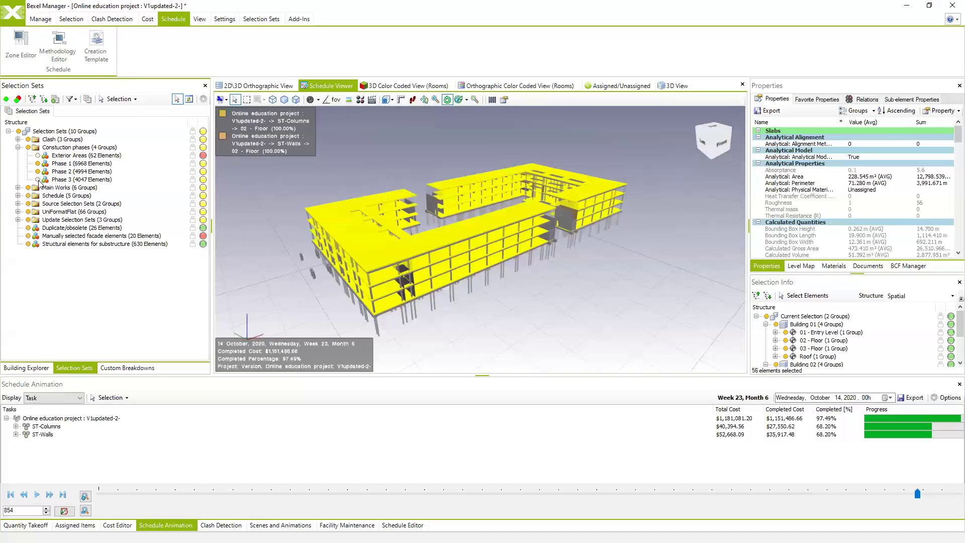
left_click(38, 164)
left_click(38, 171)
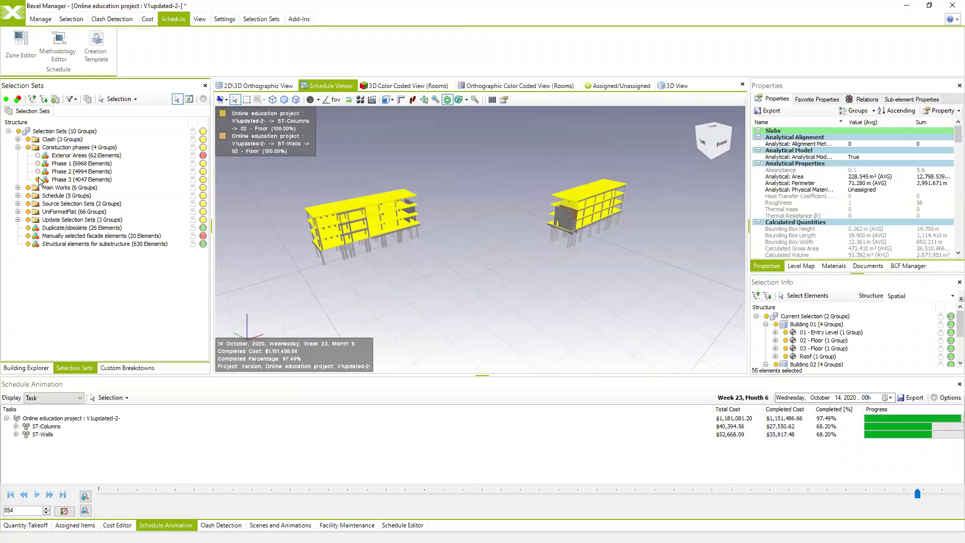
left_click(59, 180)
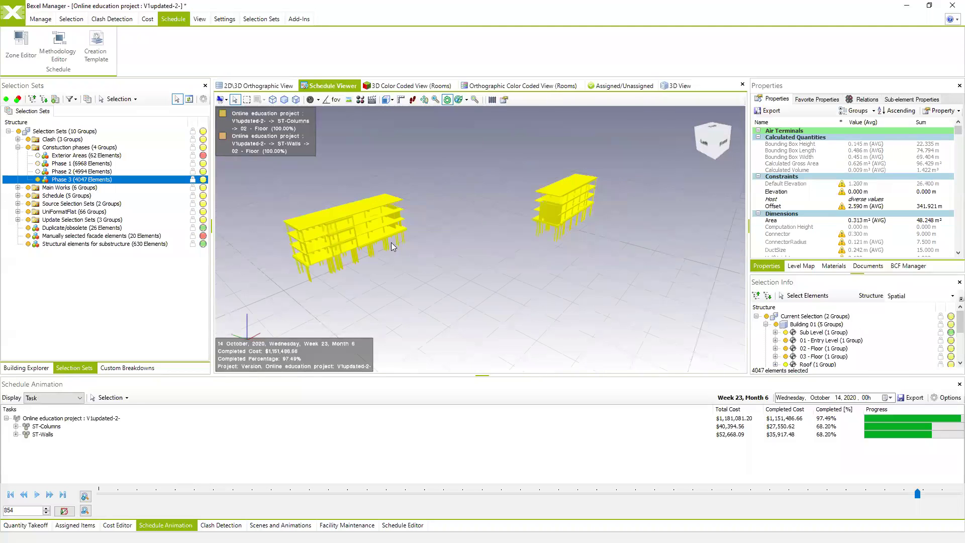
Step: In Building Explorer, hide all levels of both buildings except Building 01's 01 - Entry Level
left_click(31, 367)
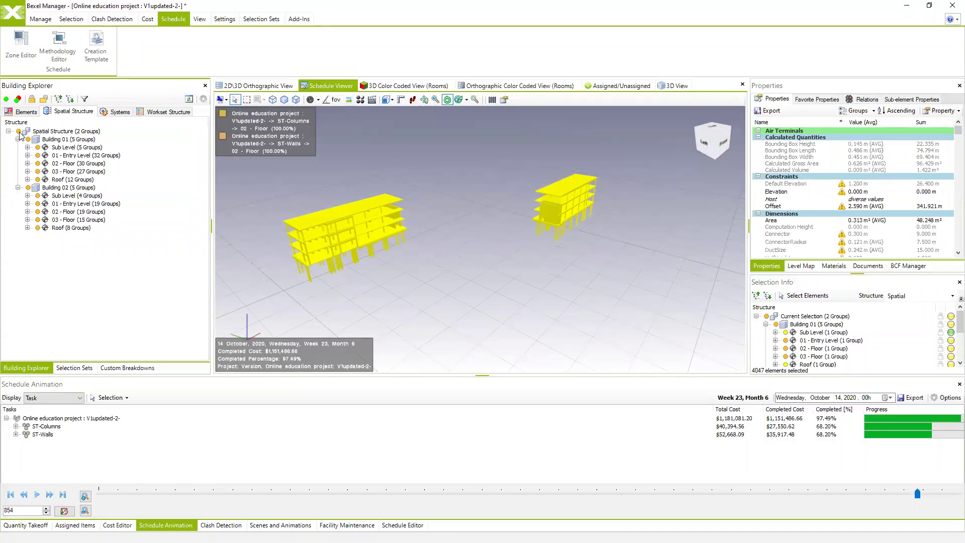
left_click(38, 147)
left_click(38, 164)
left_click(38, 171)
left_click(38, 180)
left_click(37, 196)
left_click(38, 204)
left_click(37, 212)
left_click(37, 220)
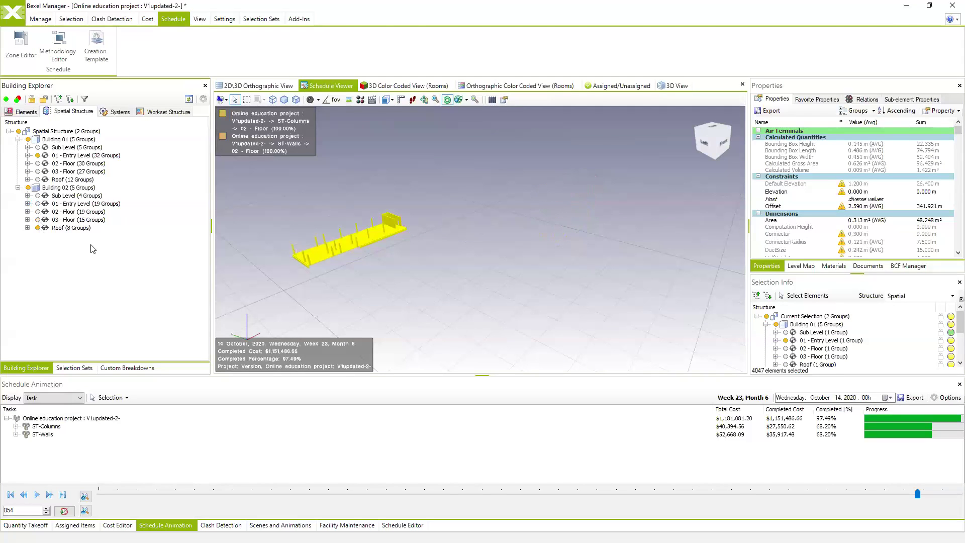
left_click_drag(419, 214, 442, 252)
left_click_drag(432, 212, 473, 271)
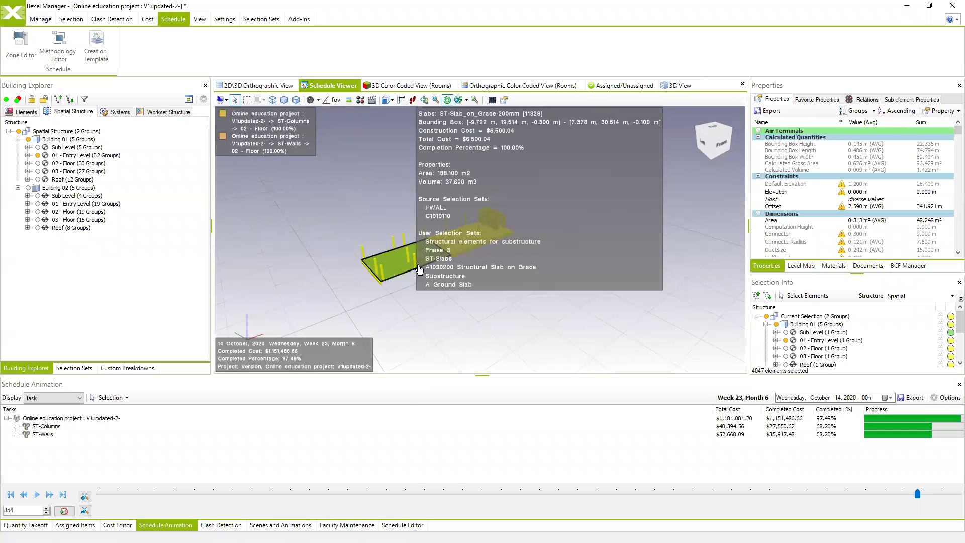
Step: Create a new zone named Phases in Zone Editor
left_click(25, 44)
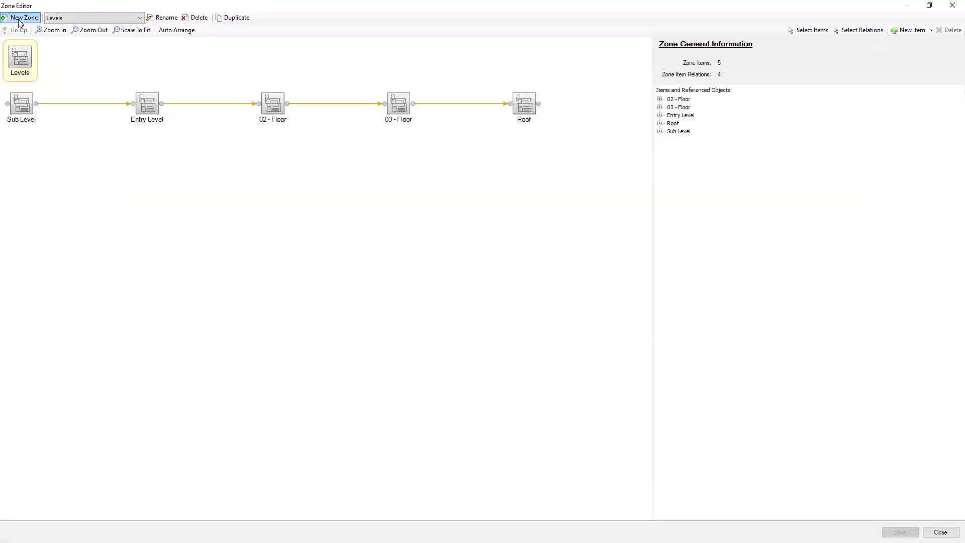
left_click(20, 18)
type("Phases")
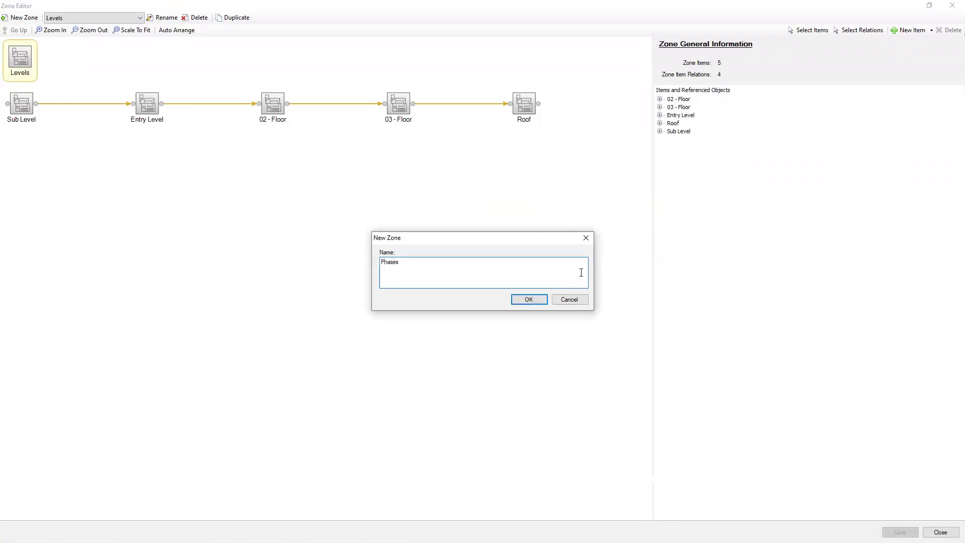
left_click(529, 300)
Step: Add Exterior Areas and Phases 1–3 from the Constuction phases selection sets as zone items
right_click(90, 85)
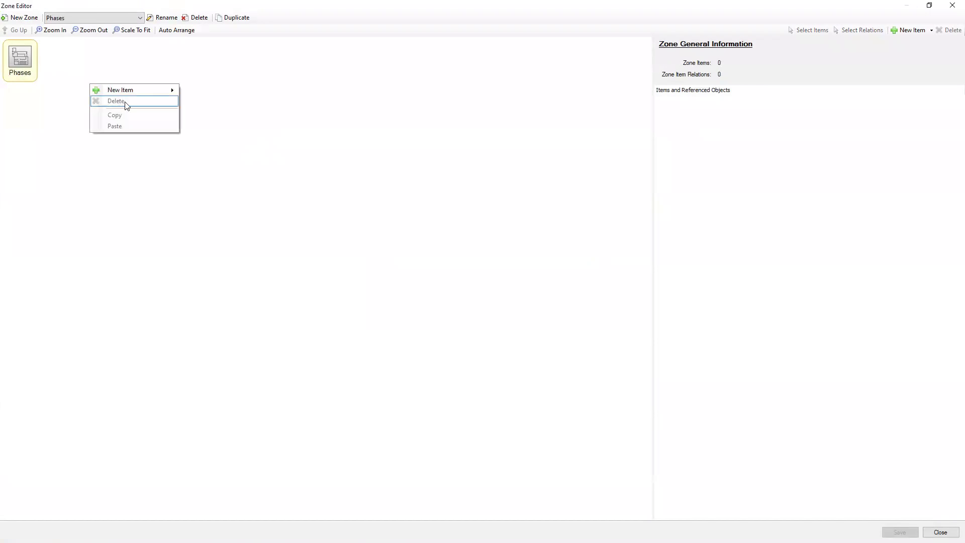
mouse_move(134, 90)
left_click(203, 100)
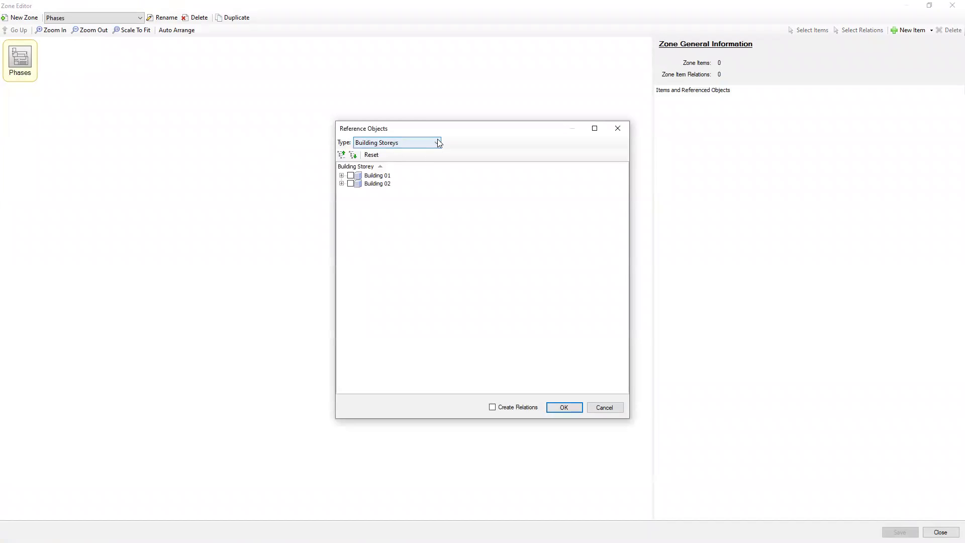
left_click(436, 142)
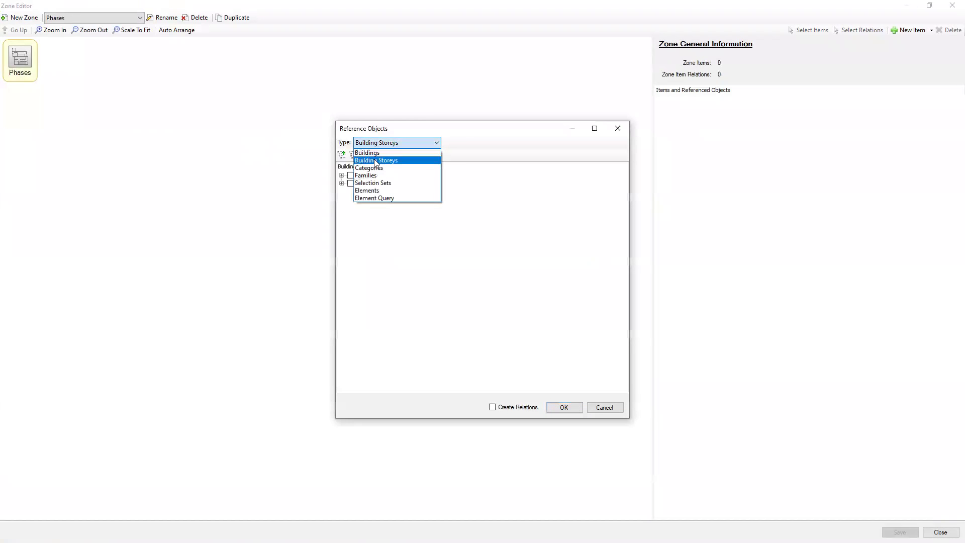
left_click(378, 183)
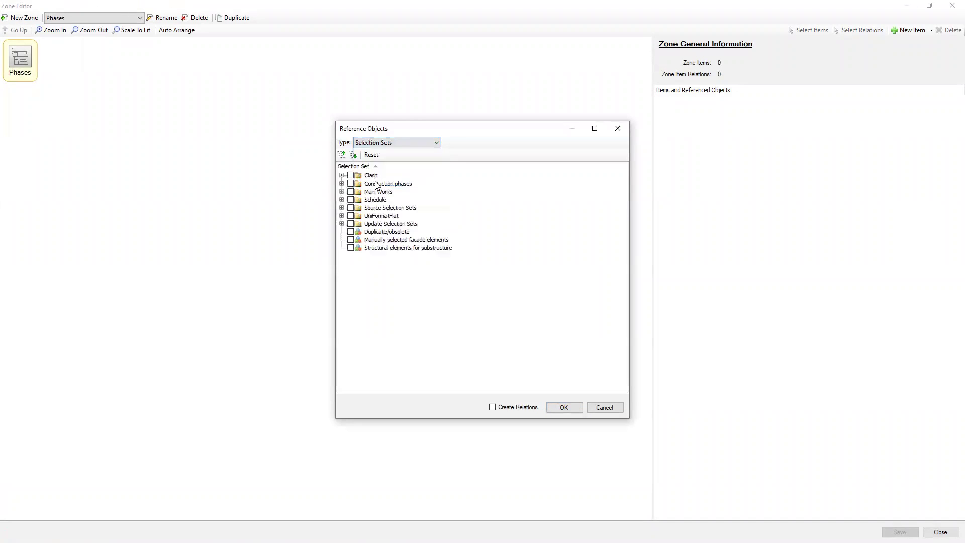
left_click(341, 184)
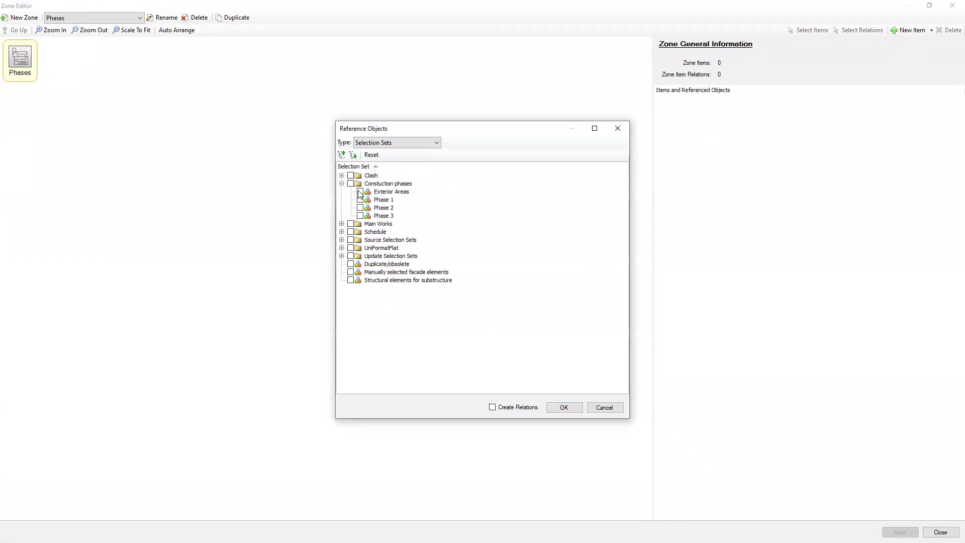
left_click(360, 216)
Step: Add the four phase items with relations, then delete the Exterior Areas→Phase 1 relation
left_click(492, 407)
left_click(552, 407)
left_click(96, 127)
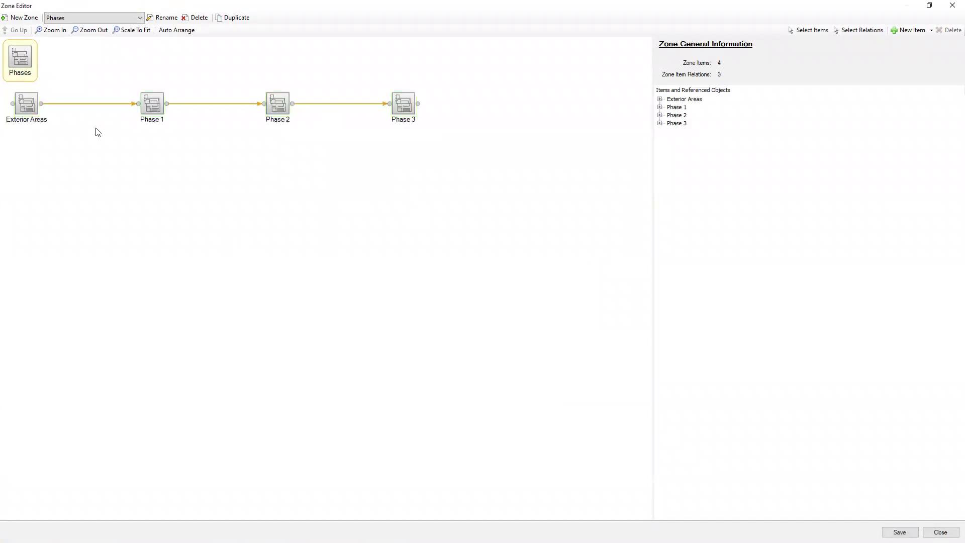
left_click(86, 105)
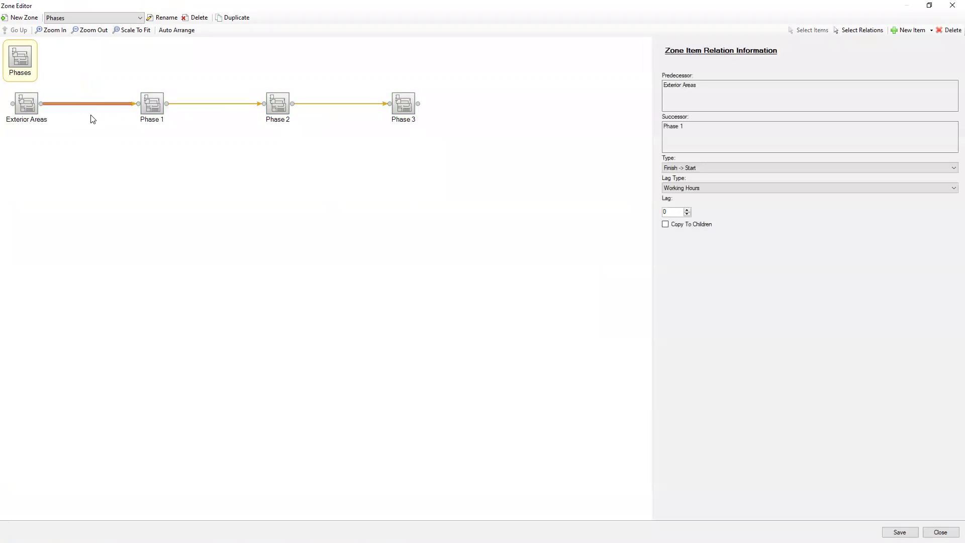
key("Delete")
left_click(494, 310)
Step: Link Exterior Areas to follow Phase 3, then save the Phases zone and close the editor
left_click_drag(22, 120, 464, 103)
left_click(310, 104)
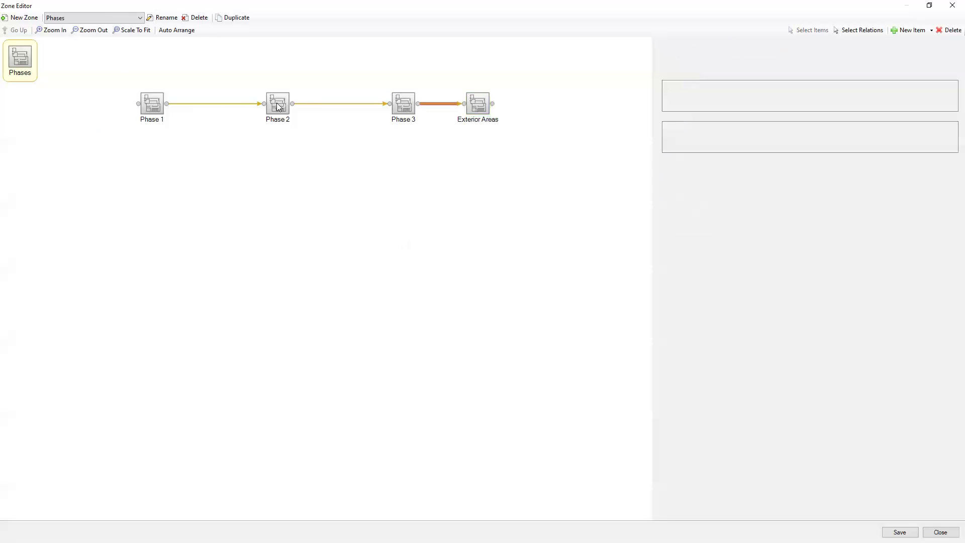
left_click(224, 110)
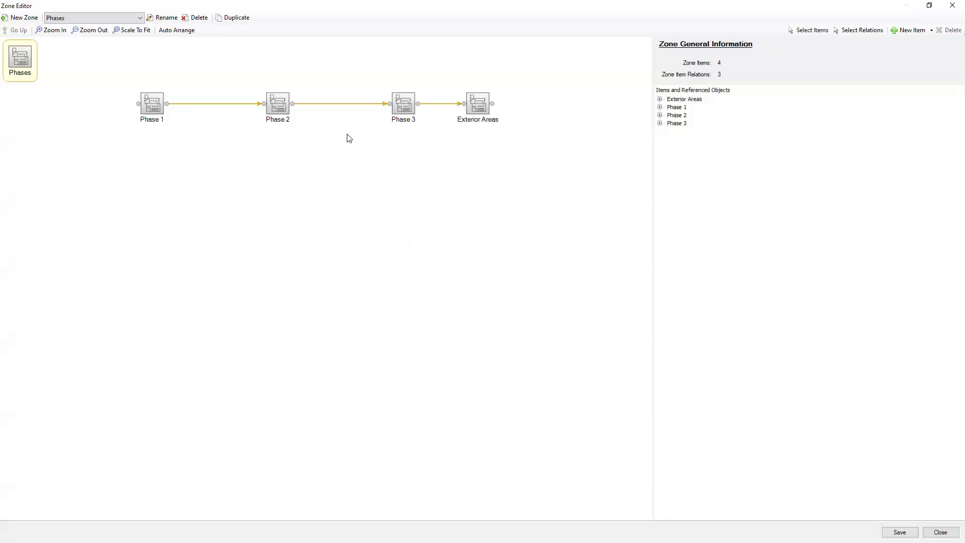
left_click(225, 104)
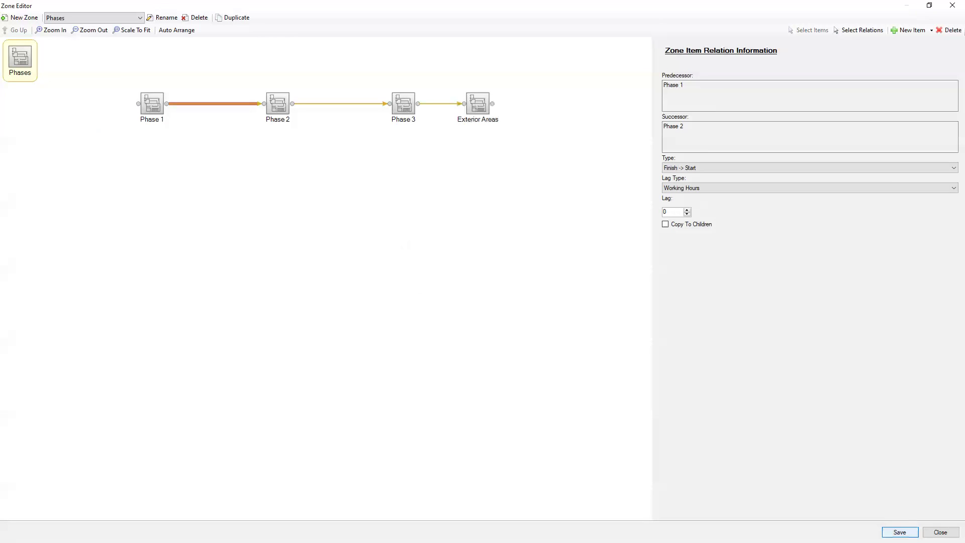
left_click(900, 532)
left_click(940, 532)
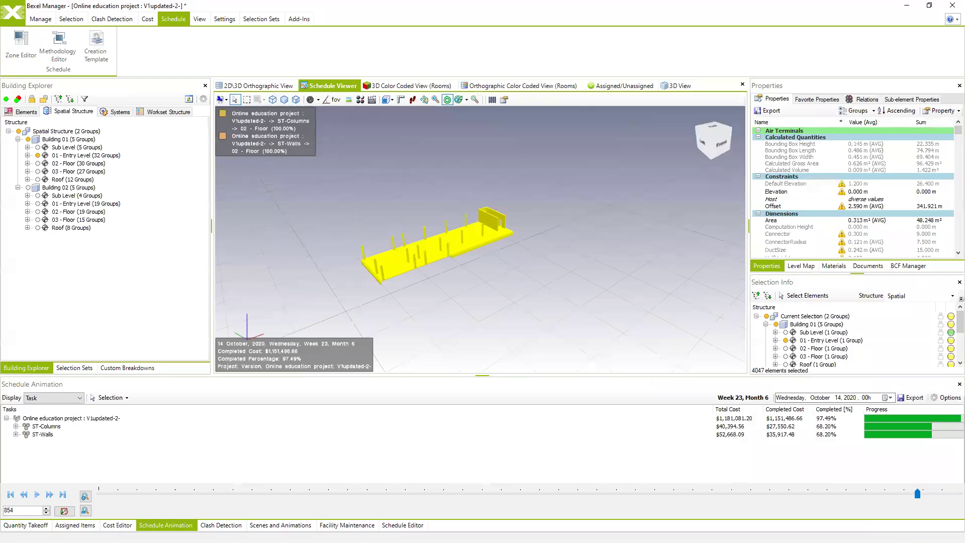
Step: Create a new schedule named 'Simple 2'
left_click(402, 525)
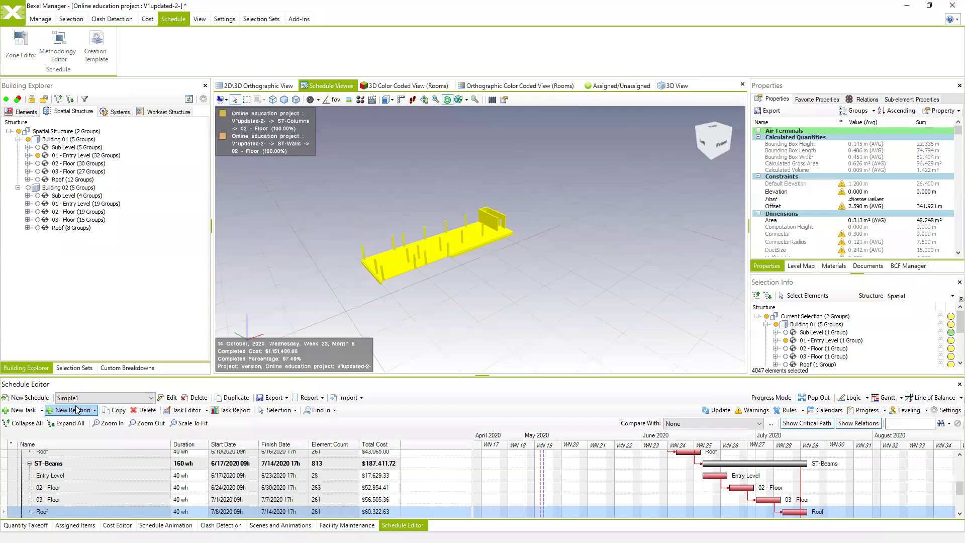
key("Return")
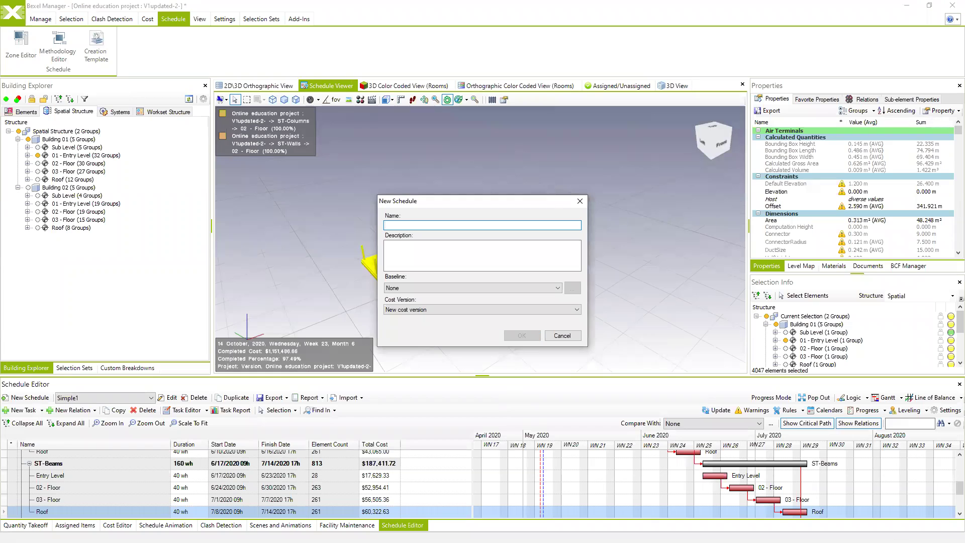
type("Simple 2")
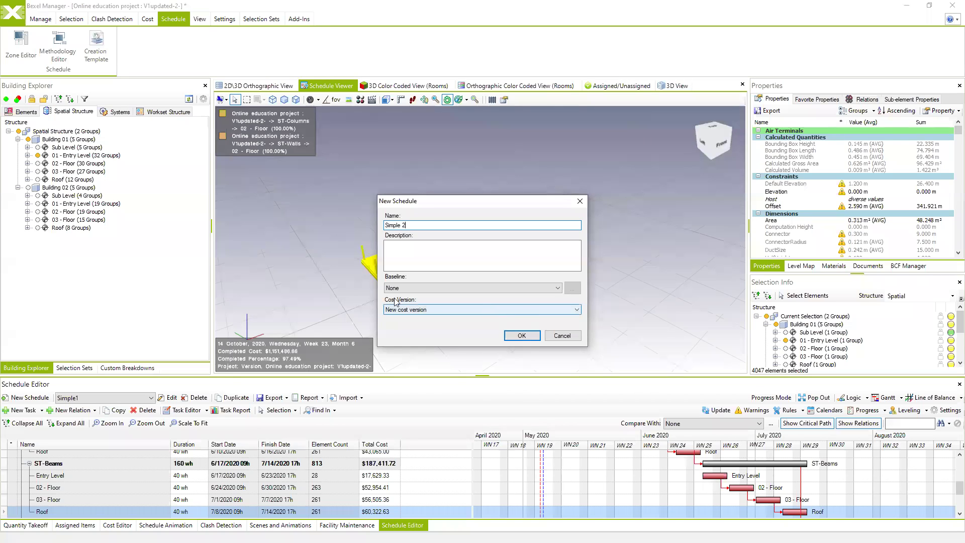
left_click(520, 334)
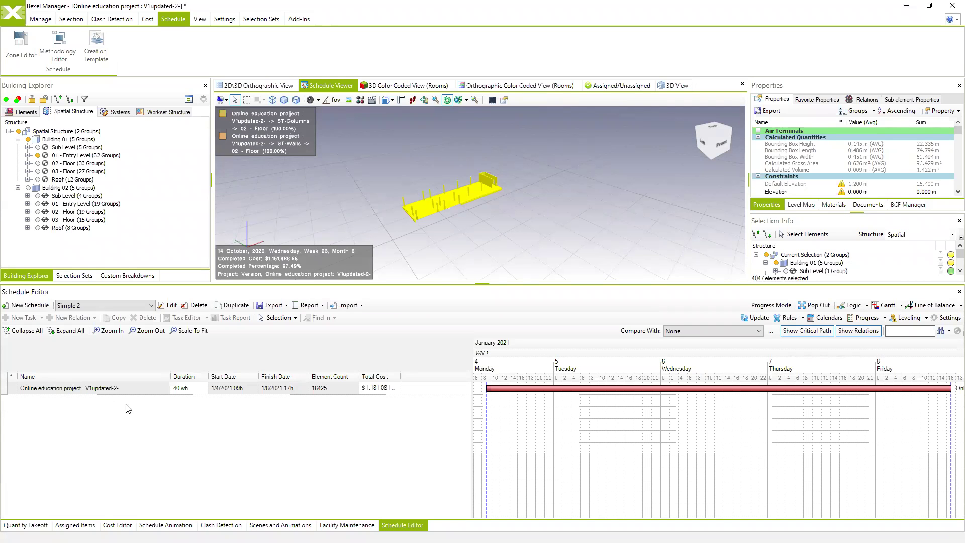
Step: Set the project start date to July 22, 2020 in Schedule Settings
left_click(947, 318)
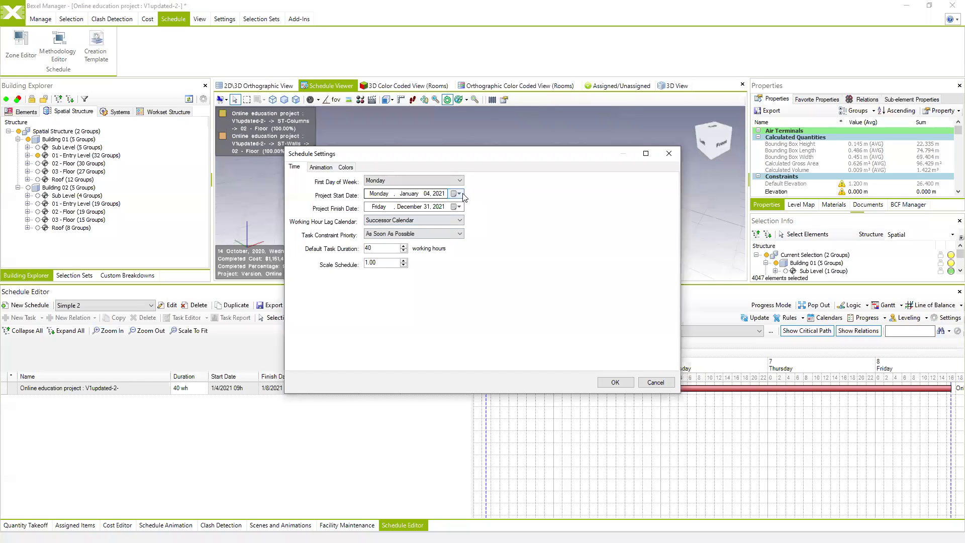
left_click(456, 193)
scroll(387, 221, "up", 6)
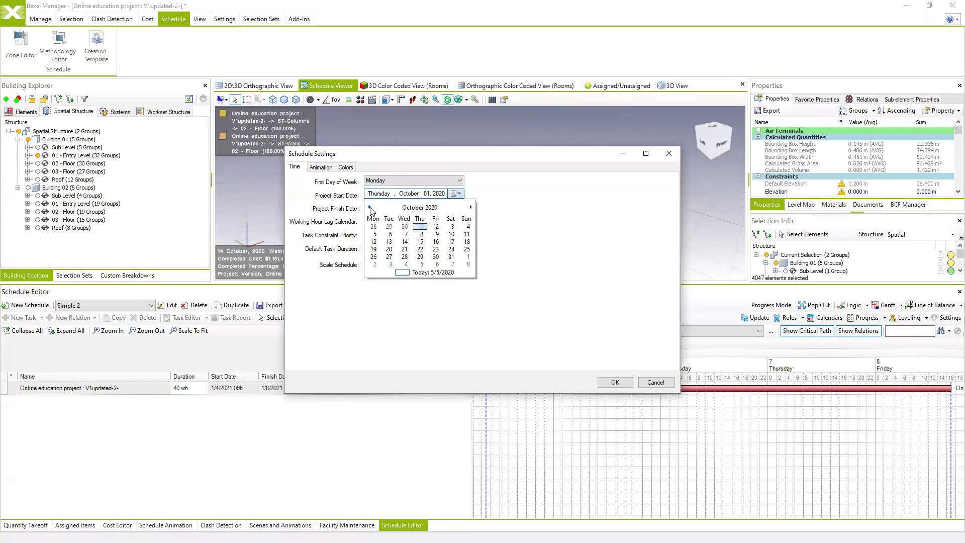
left_click(405, 250)
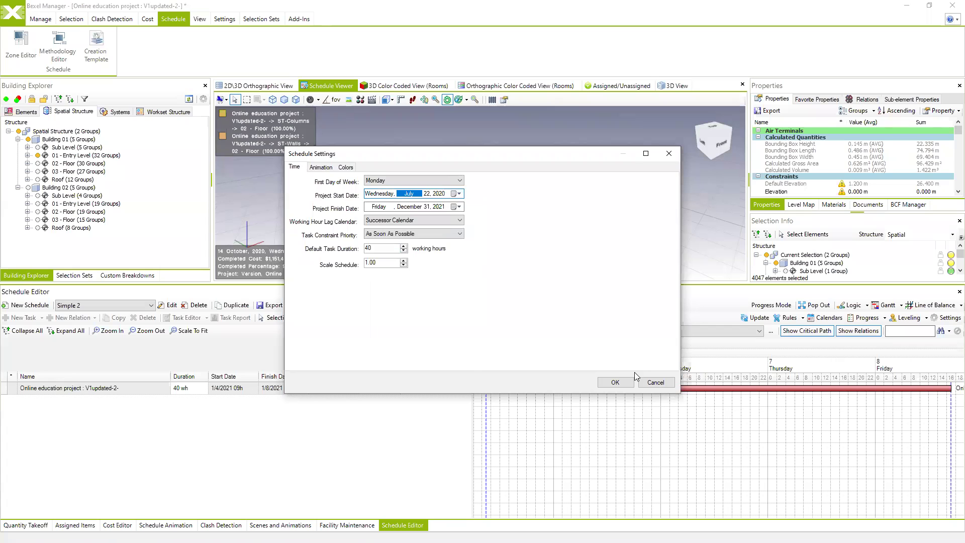
left_click(616, 382)
left_click(190, 331)
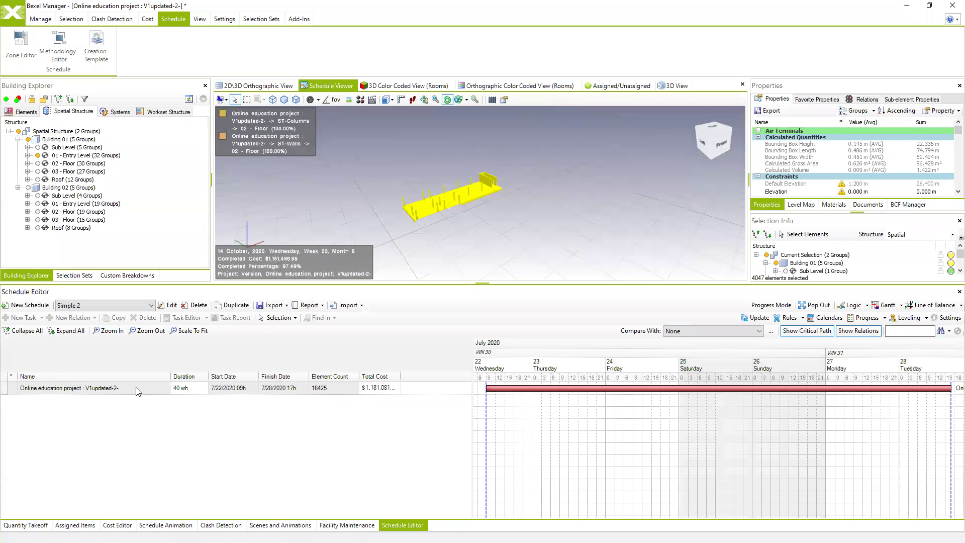
Step: Start the Creation Wizard and add a Reference Children rule for Simple Methodology relations
right_click(138, 390)
mouse_move(168, 439)
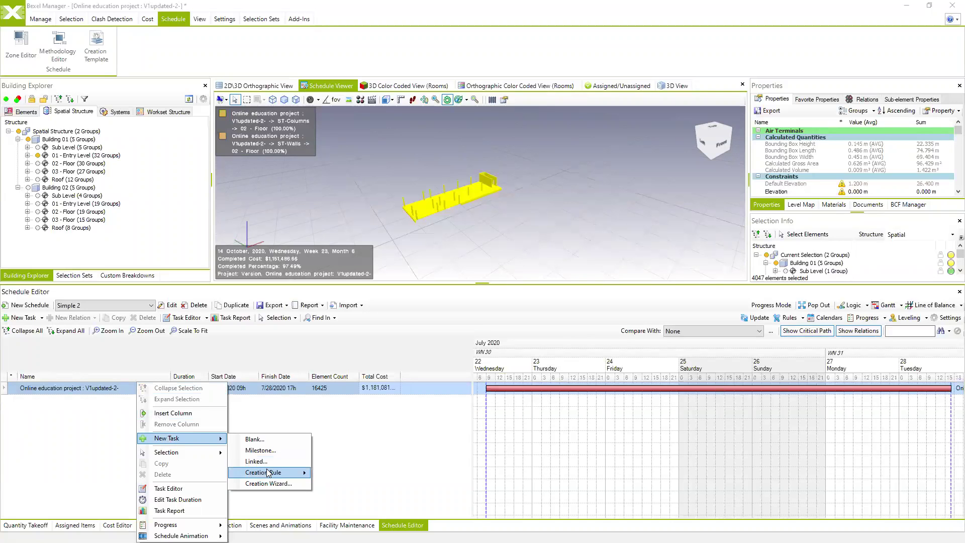
left_click(480, 247)
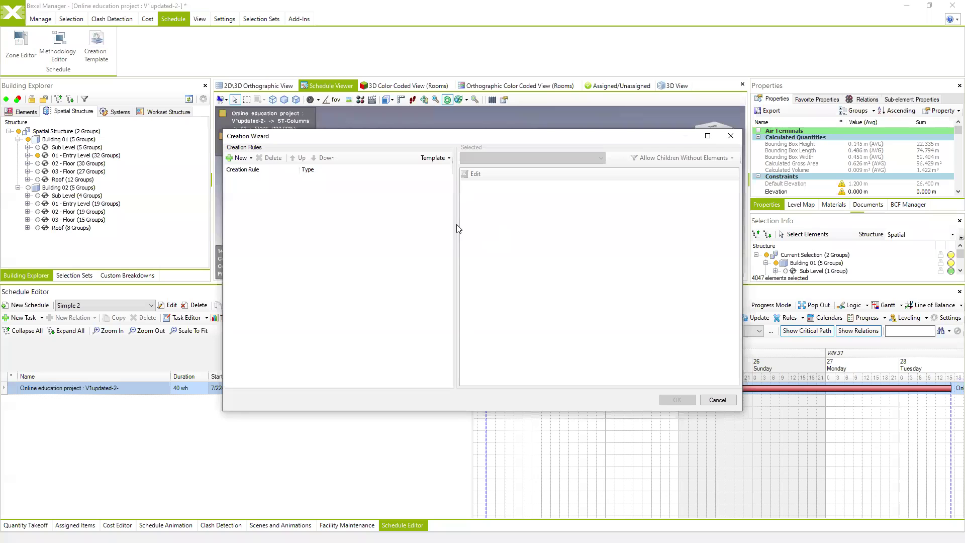
left_click(251, 159)
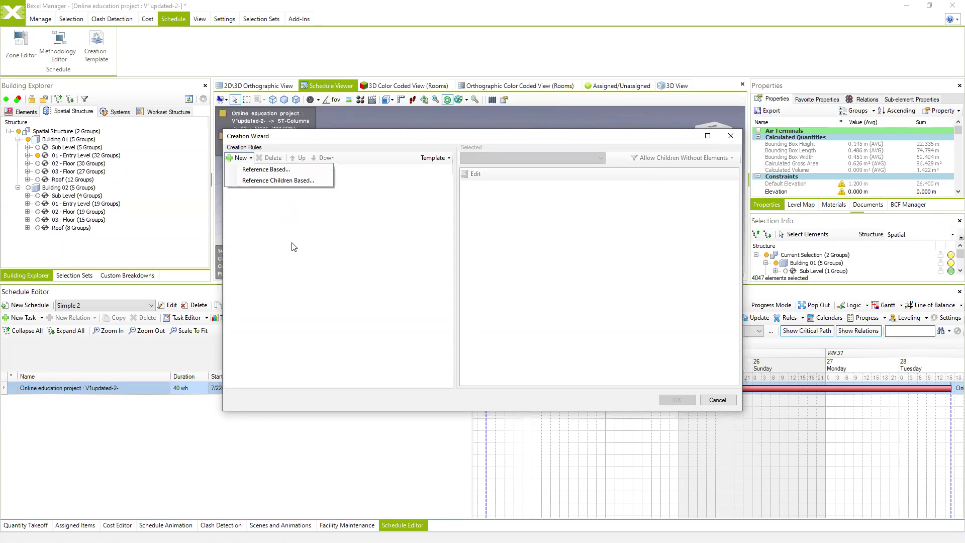
left_click(313, 249)
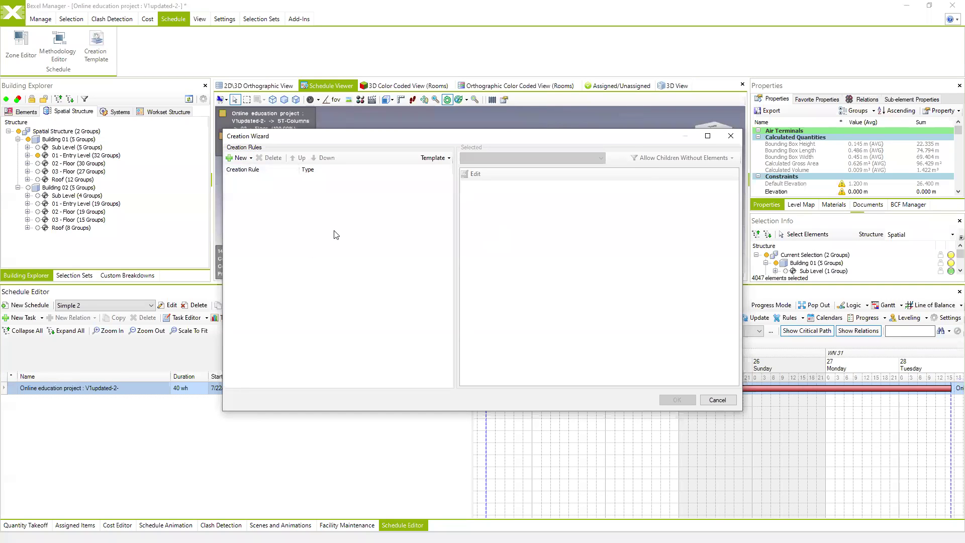
left_click(442, 160)
left_click(441, 161)
left_click(248, 160)
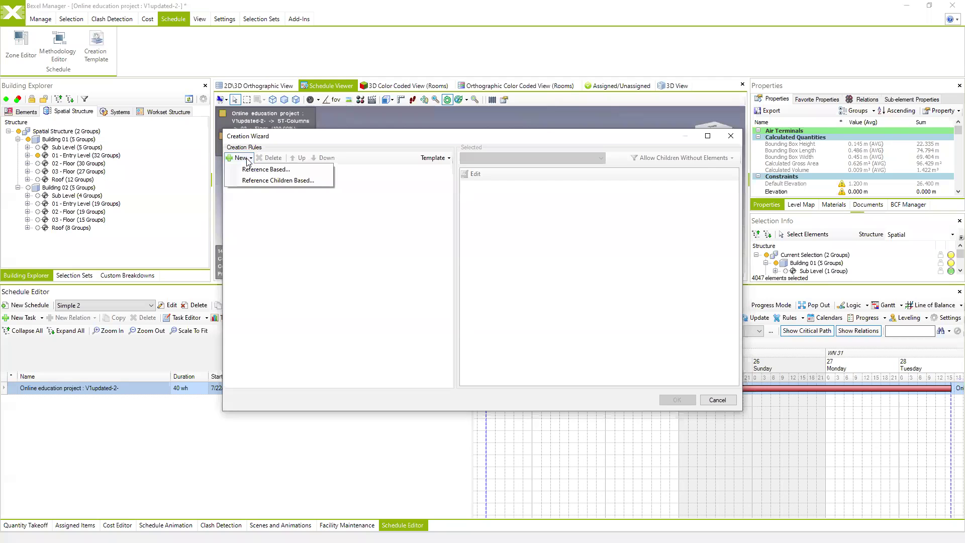
left_click(260, 181)
left_click(436, 143)
left_click(382, 192)
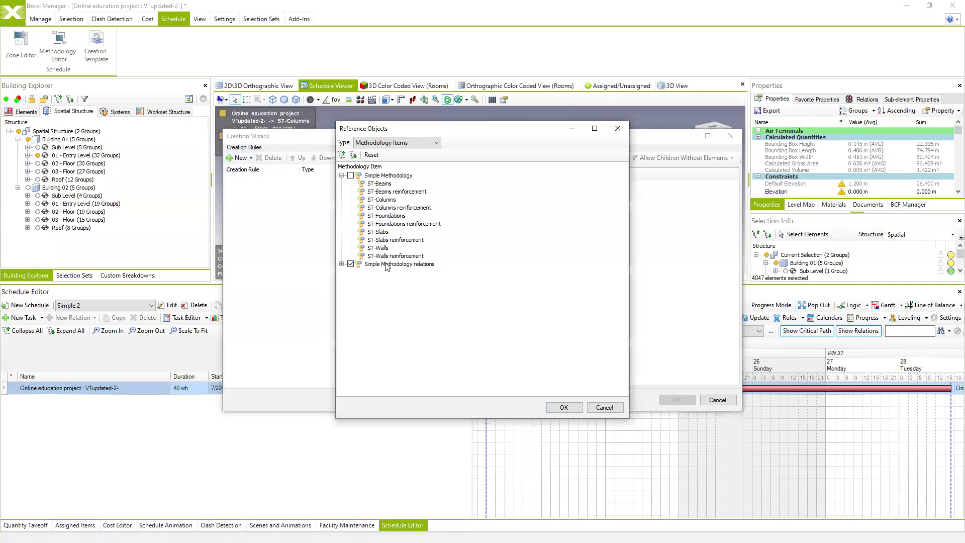
left_click(398, 266)
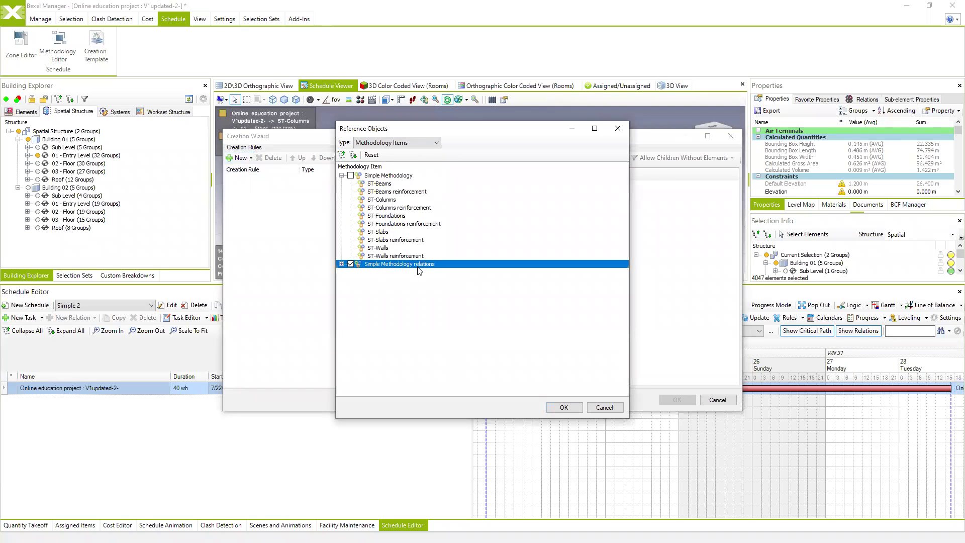
left_click(577, 407)
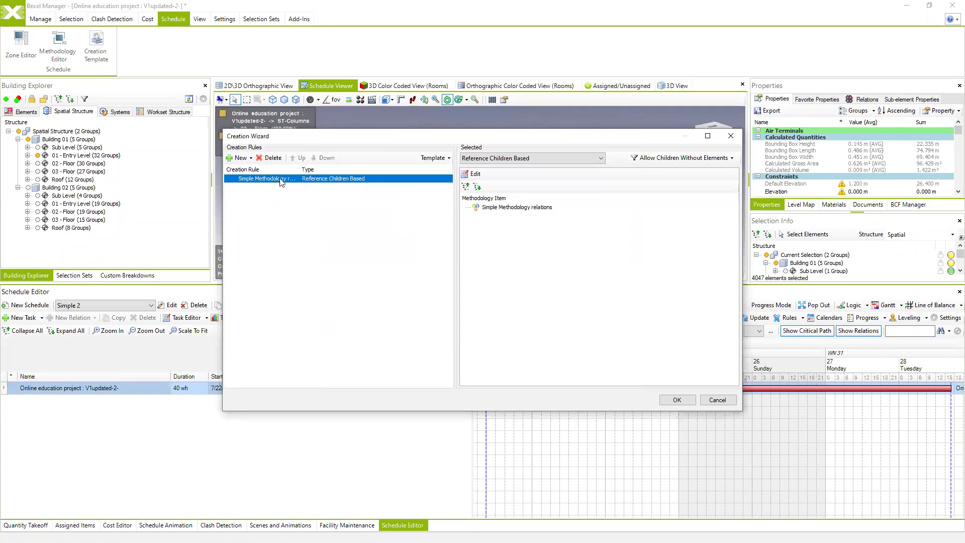
Step: Add a second Reference Children rule using the Levels zone group
left_click(251, 159)
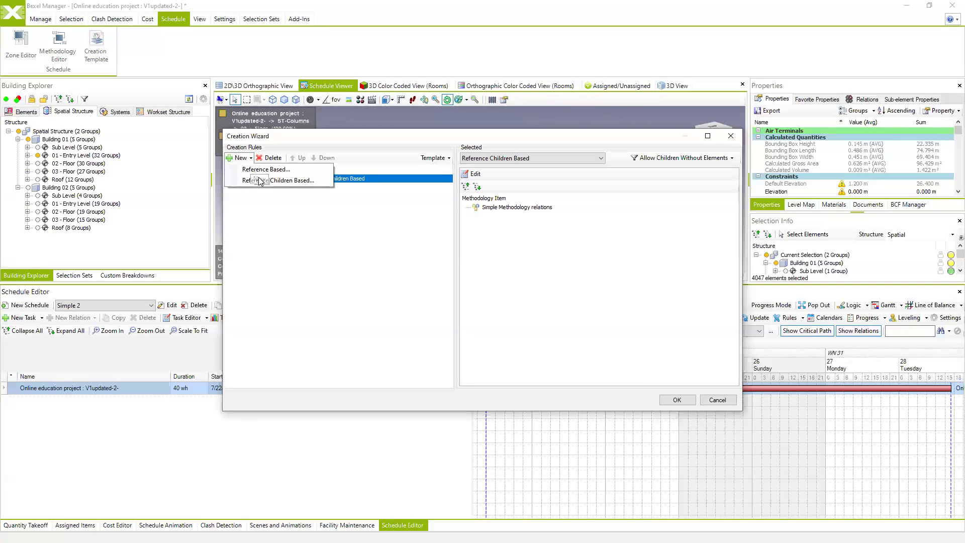
left_click(371, 176)
left_click(423, 143)
left_click(382, 180)
left_click(350, 176)
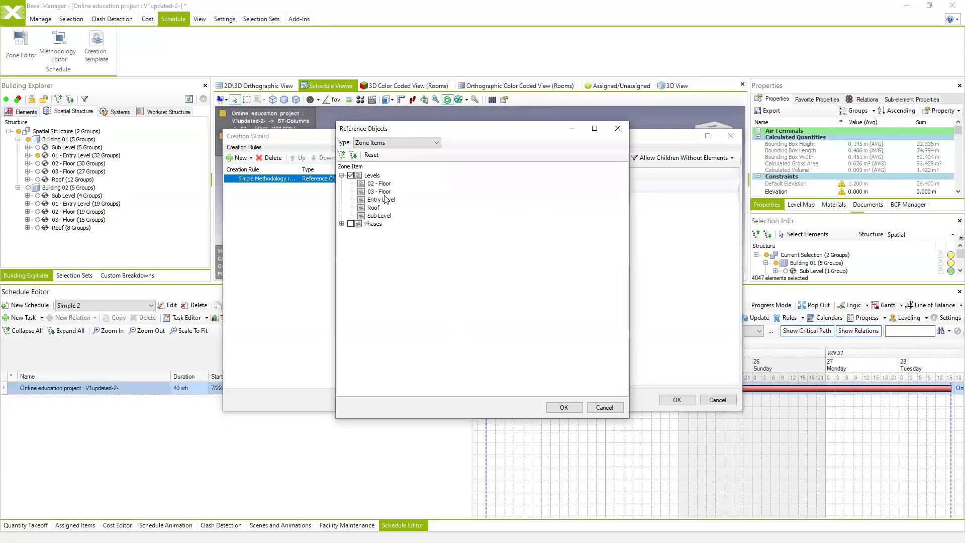
left_click(565, 408)
Step: Add a third Reference Children rule using the Phases zone group
left_click(252, 159)
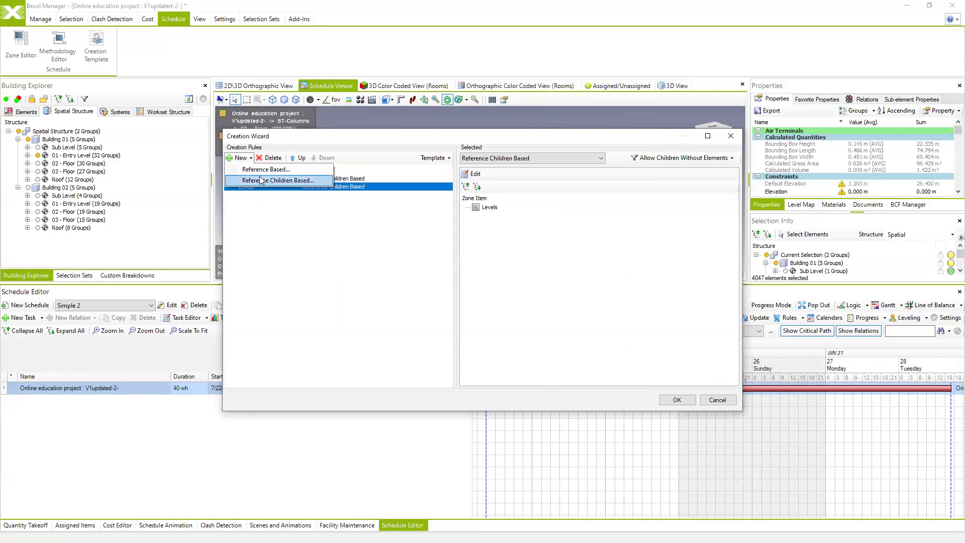
left_click(447, 209)
double_click(485, 207)
left_click(593, 405)
left_click(251, 158)
left_click(271, 181)
left_click(350, 224)
left_click(563, 407)
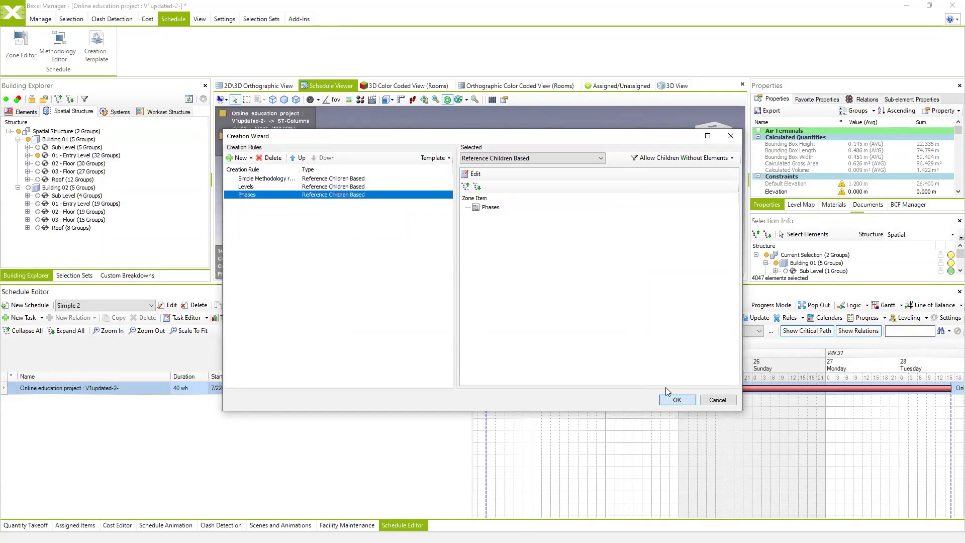
Step: Review the three rules and generate tasks running 7/22/2020 to 12/1/2020
left_click(253, 179)
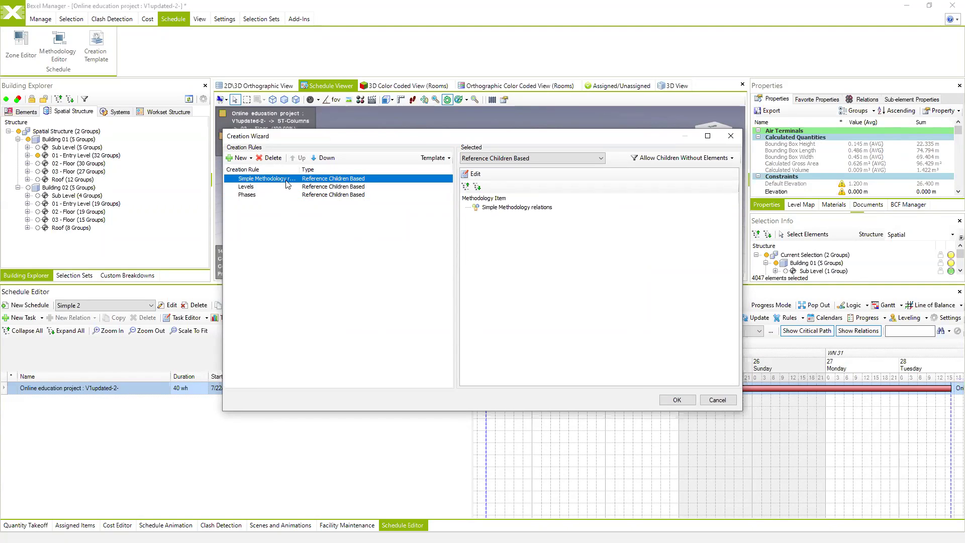
left_click(249, 188)
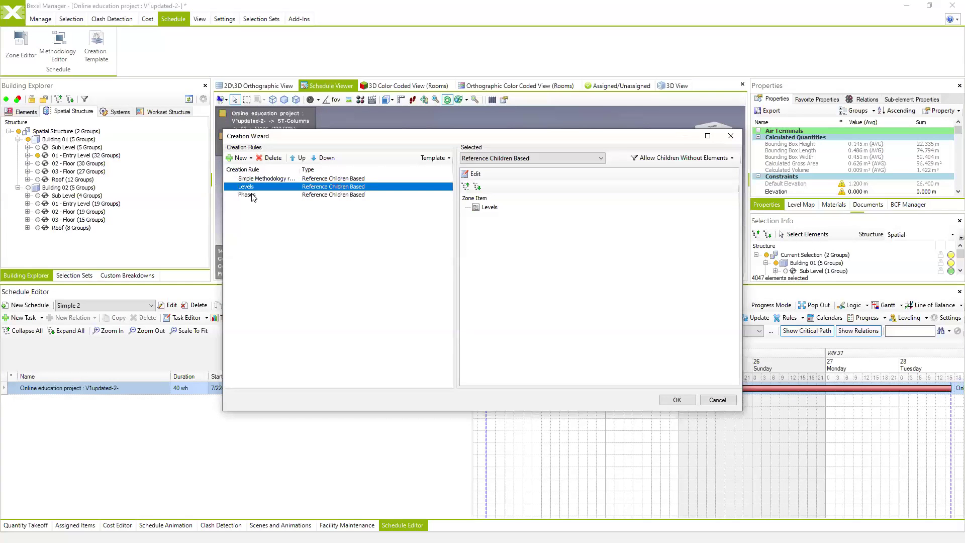
left_click(253, 196)
left_click(677, 400)
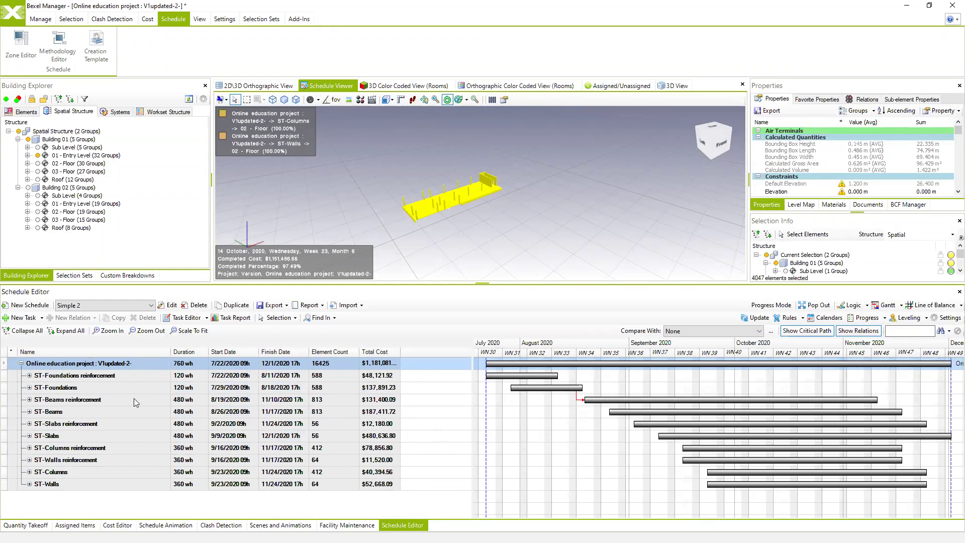
Step: Expand ST-Foundations reinforcement and ST-Foundations down to their Sub Level Phase 1–3 tasks
left_click(29, 376)
left_click(37, 388)
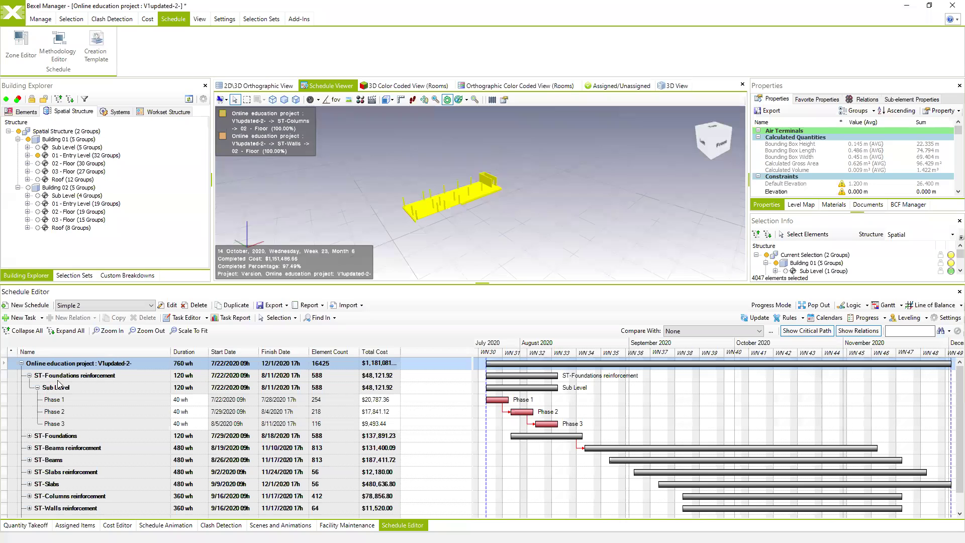
left_click(29, 436)
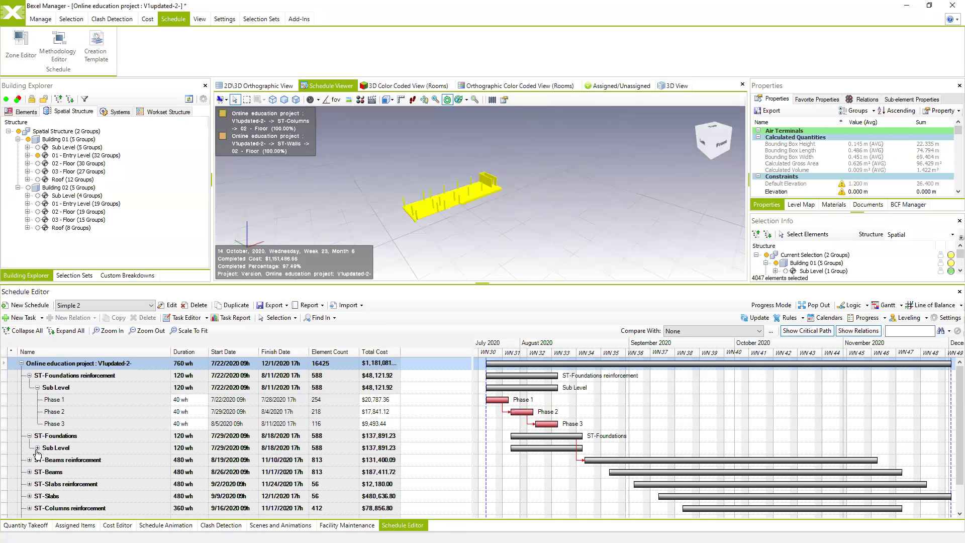
left_click(38, 448)
scroll(35, 475, "down", 3)
Step: Expand ST-Beams reinforcement's Entry Level, 02 - Floor, 03 - Floor and Roof into phases
left_click(29, 451)
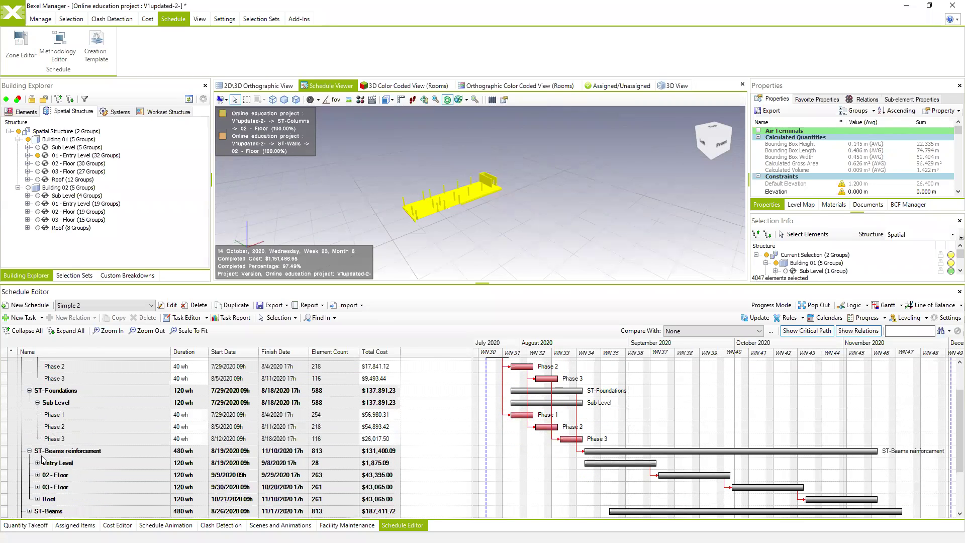
left_click(37, 463)
scroll(41, 473, "down", 3)
left_click(37, 465)
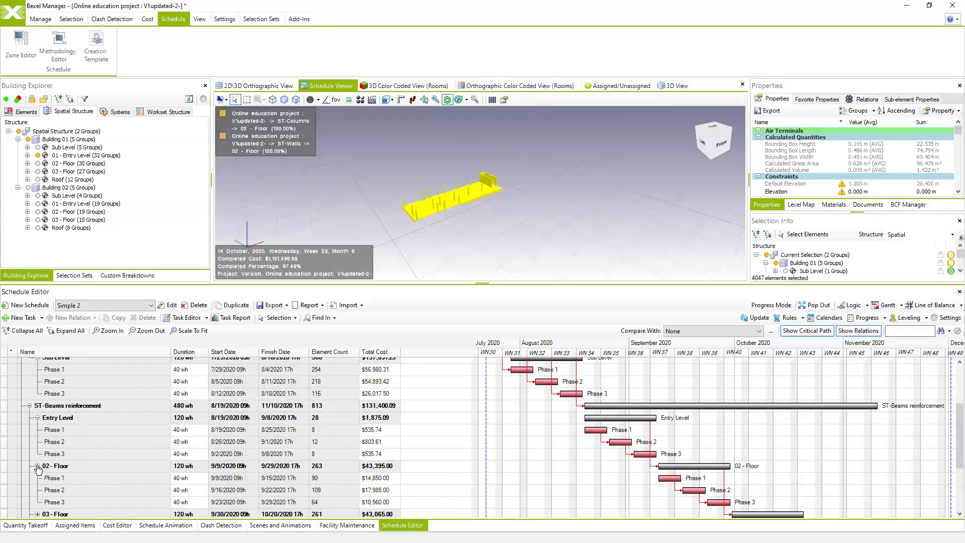
scroll(39, 472, "down", 4)
left_click(36, 454)
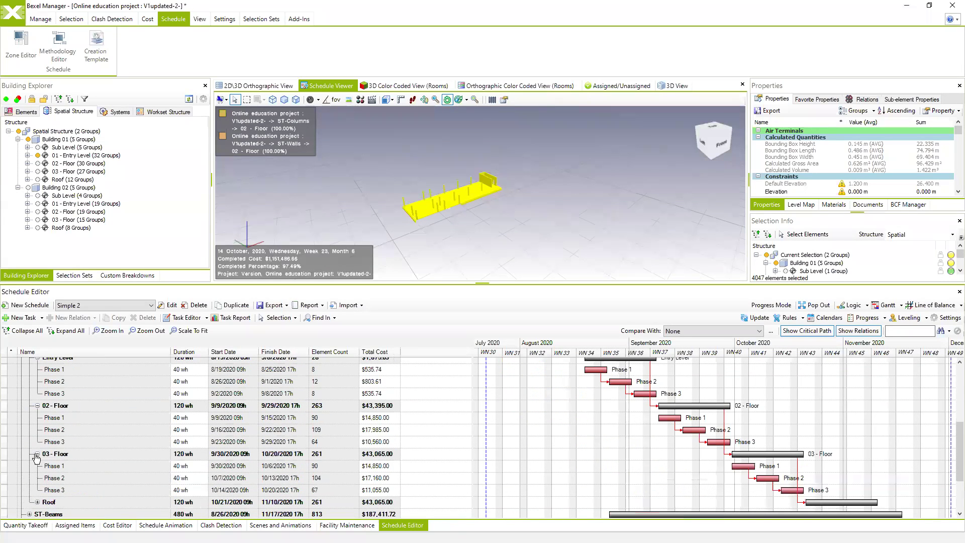
left_click(37, 502)
scroll(123, 441, "down", 5)
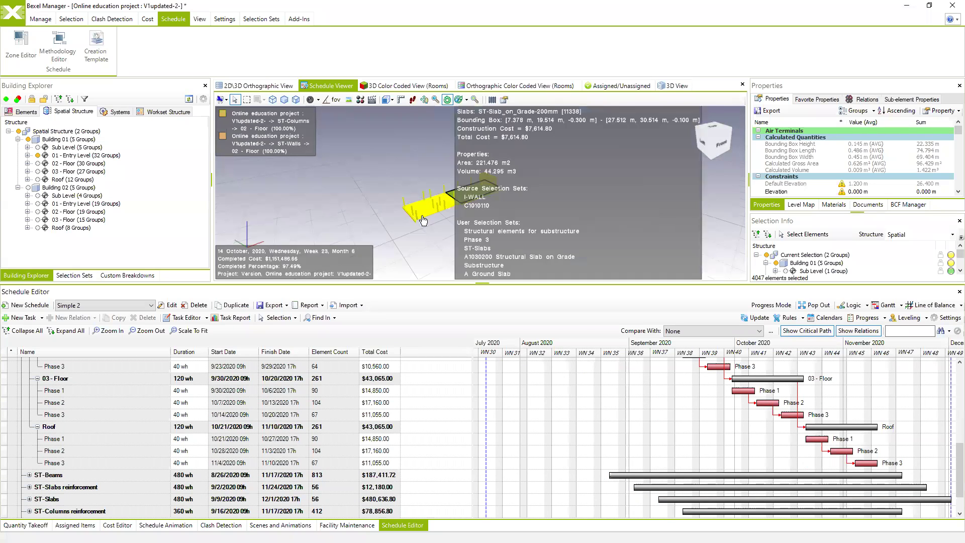
left_click_drag(541, 190, 519, 206)
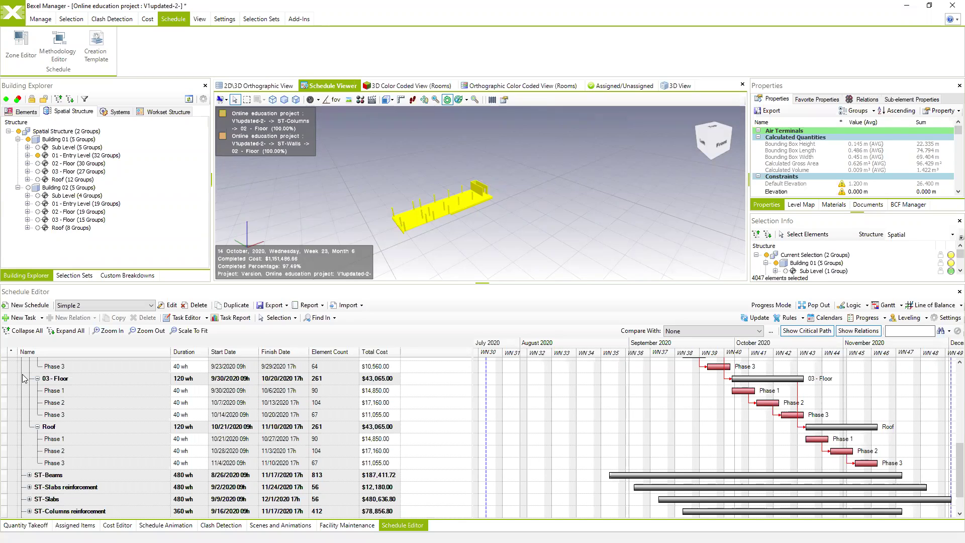
Step: In the Methodology Editor, shift the ST-Columns reinforcement node left, then close the editor
left_click(58, 47)
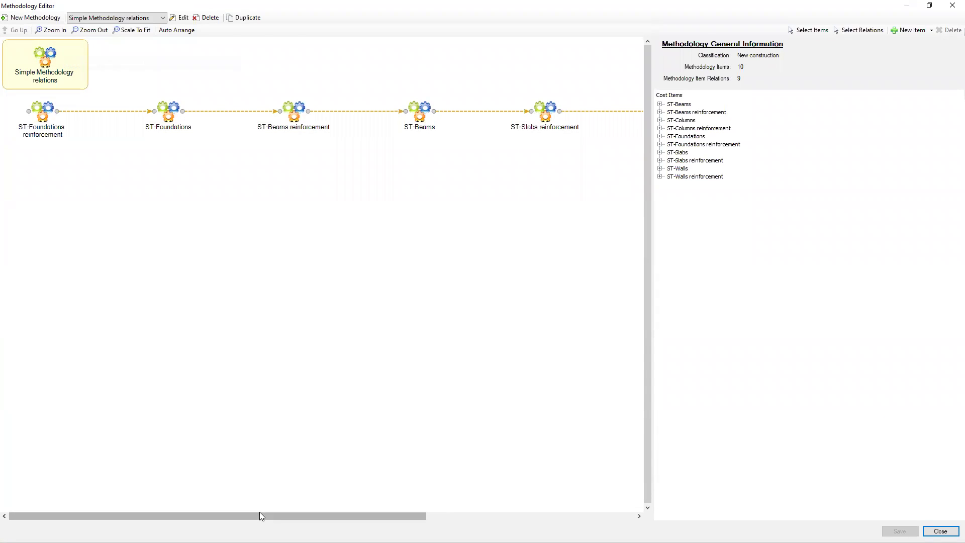
left_click_drag(259, 514, 443, 514)
left_click_drag(390, 115, 370, 115)
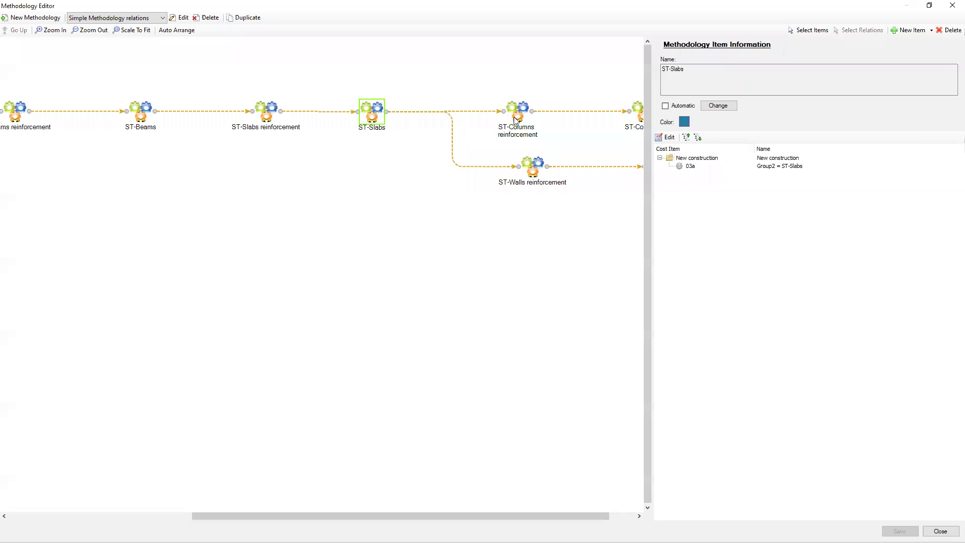
left_click_drag(521, 109, 486, 110)
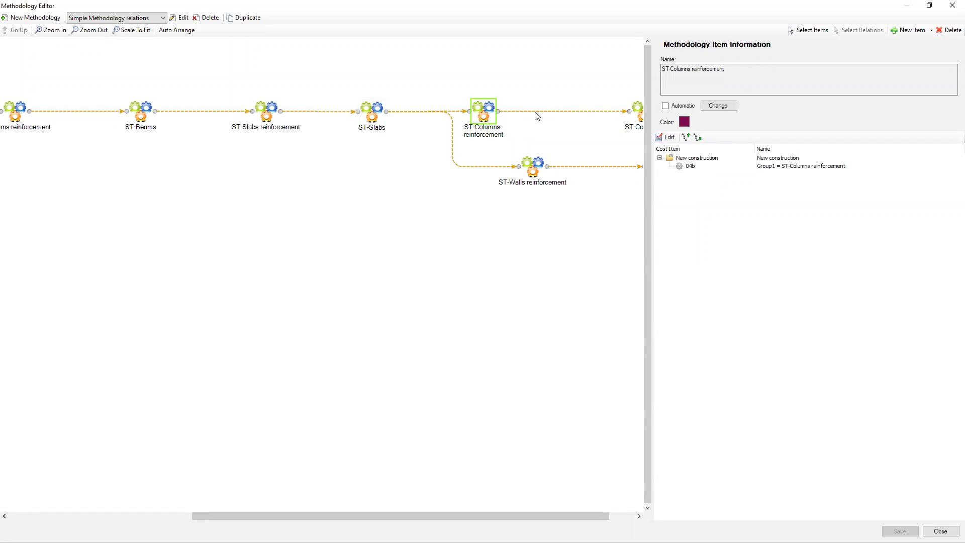
left_click_drag(402, 517, 428, 505)
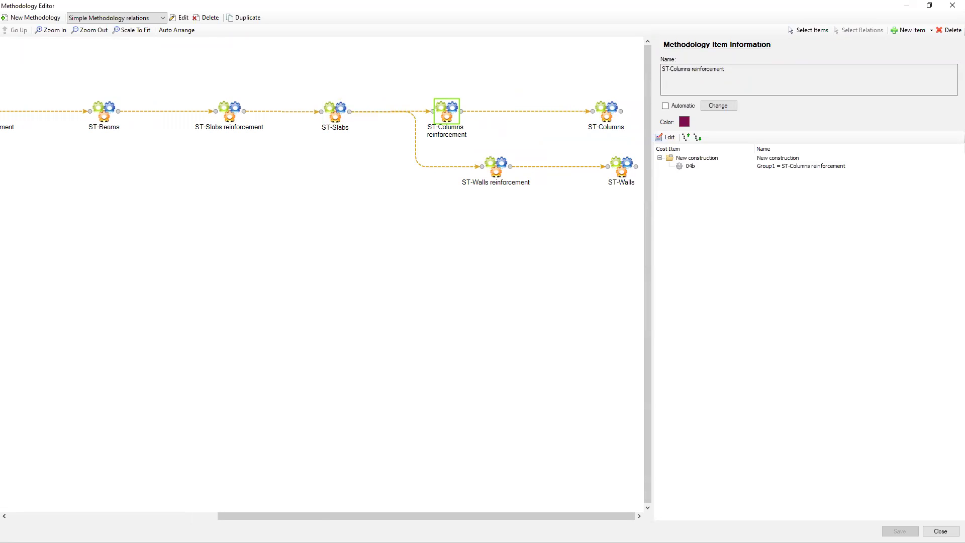
left_click_drag(316, 516, 257, 515)
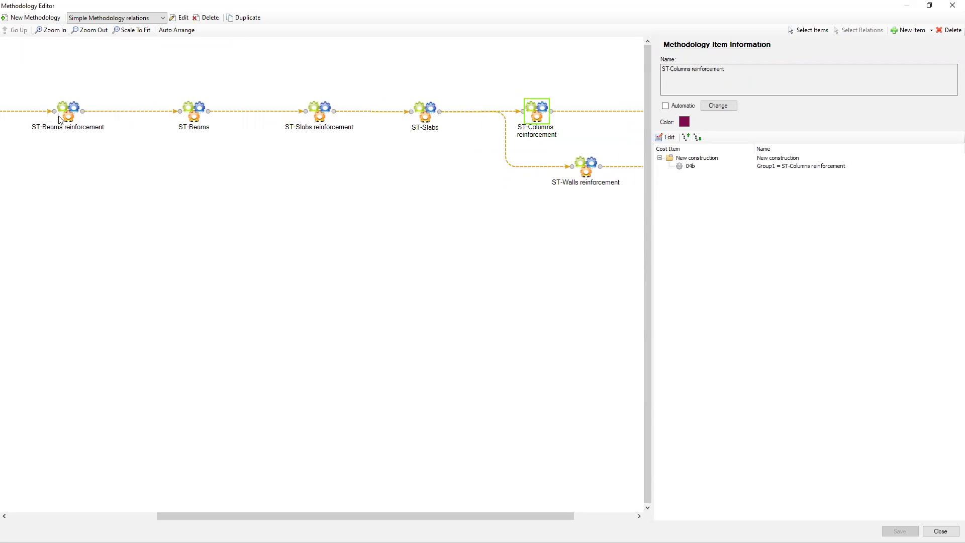
left_click_drag(306, 517, 329, 524)
left_click(941, 532)
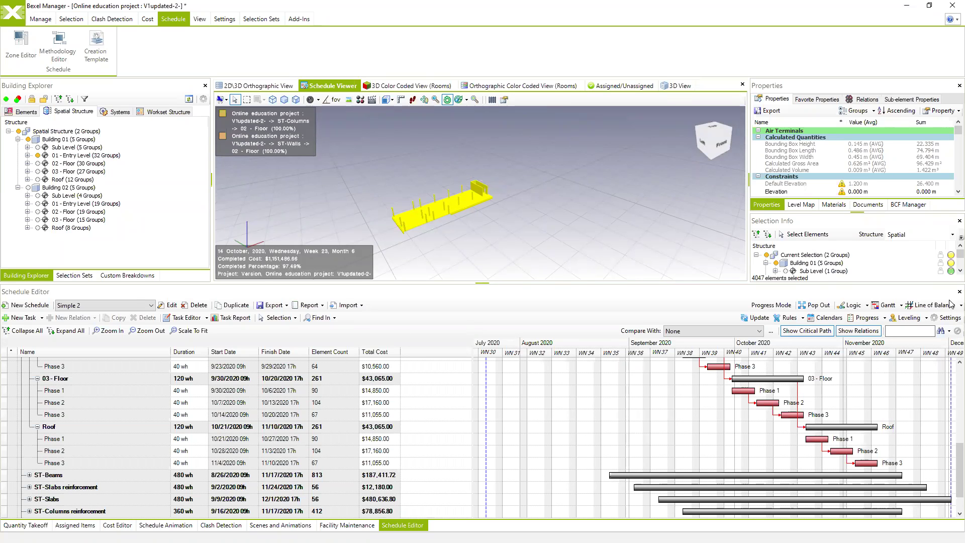
Step: Switch to Line of Balance showing rows down to Level 2, popped out full-window
left_click(933, 305)
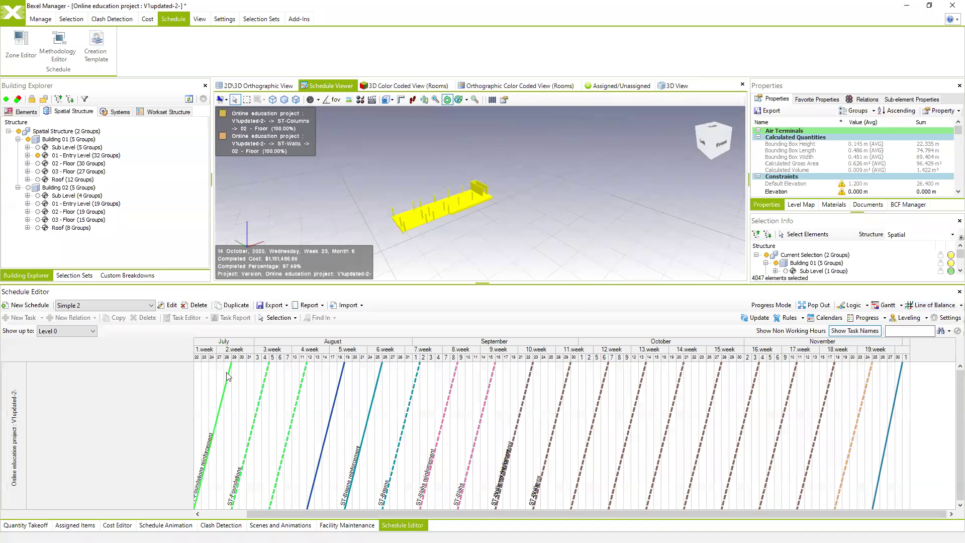
left_click(76, 331)
left_click(63, 352)
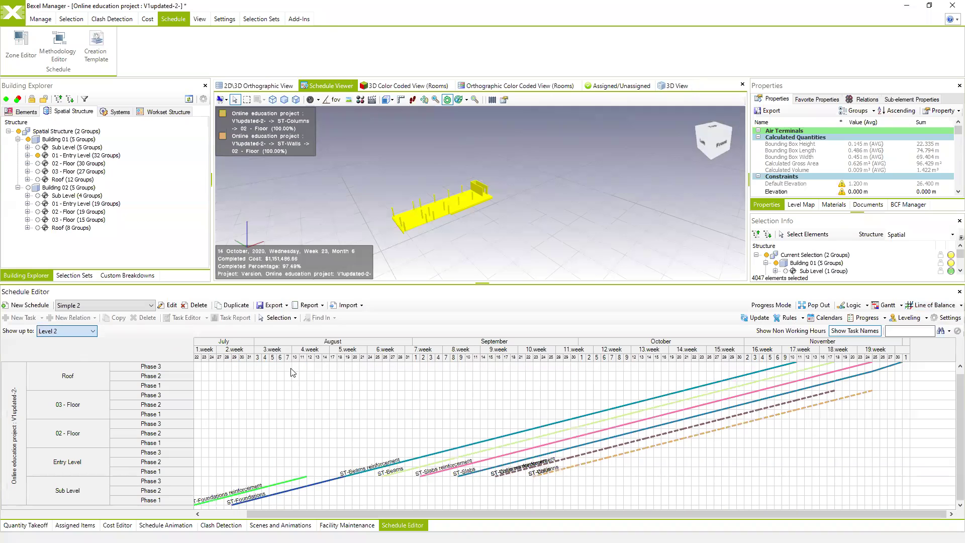
left_click(818, 305)
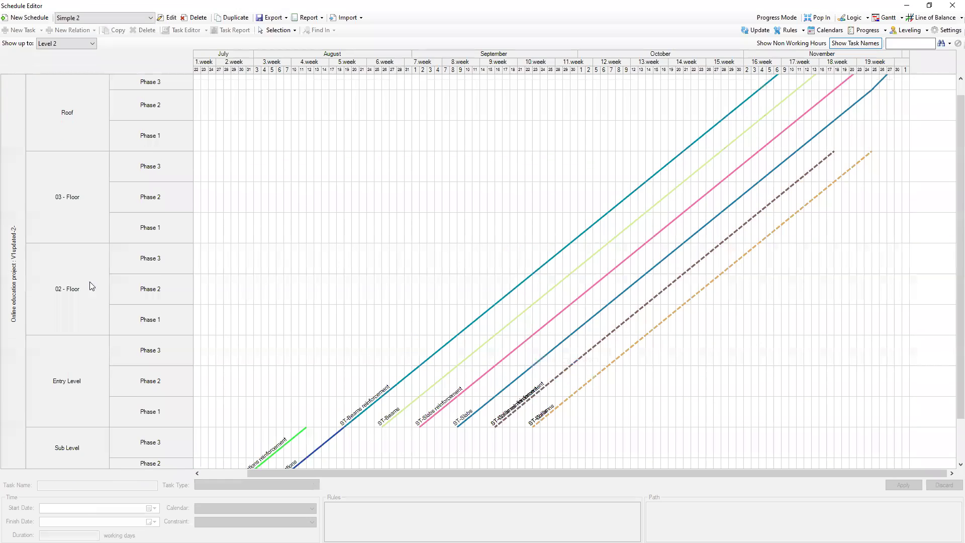
Step: Inspect the ST-Beams reinforcement 02 - Floor Phase 1 and Entry Level Phase 2 lines
scroll(74, 342, "down", 3)
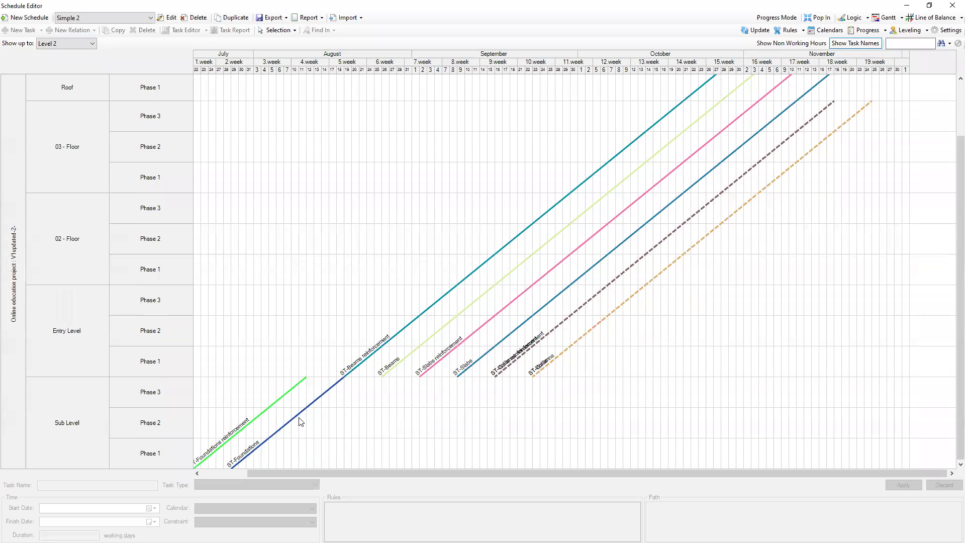
left_click(462, 285)
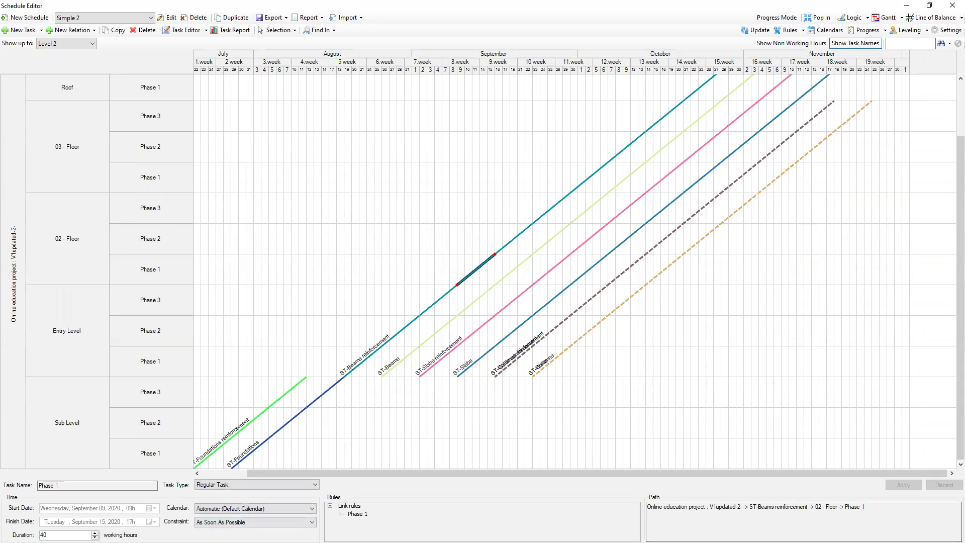
scroll(573, 221, "up", 2)
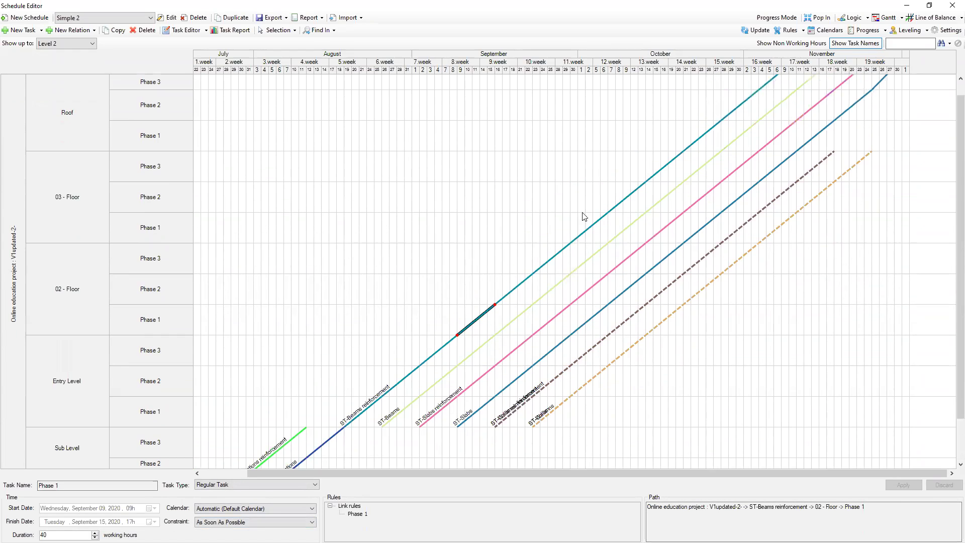
scroll(501, 216, "down", 2)
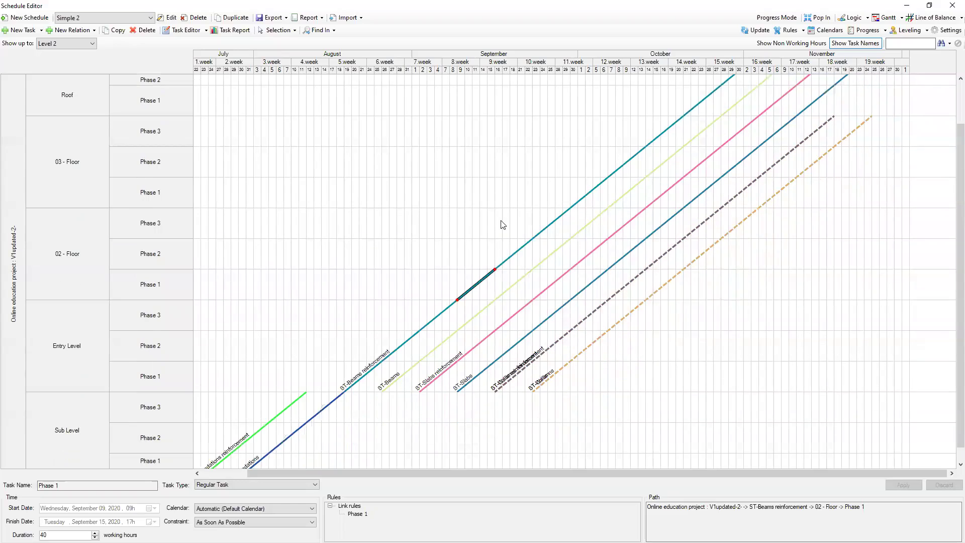
scroll(515, 279, "up", 2)
left_click(564, 366)
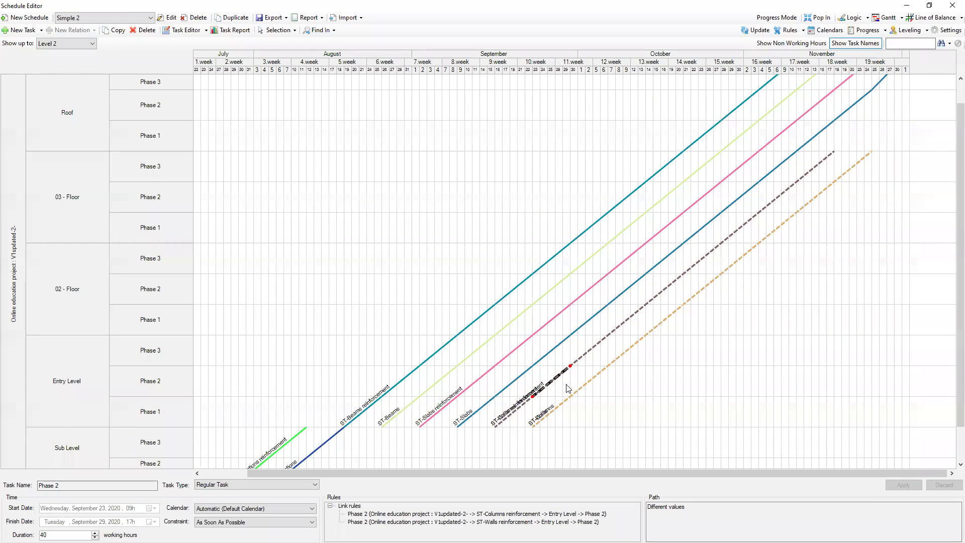
scroll(573, 400, "down", 2)
scroll(548, 346, "up", 5, "ctrl")
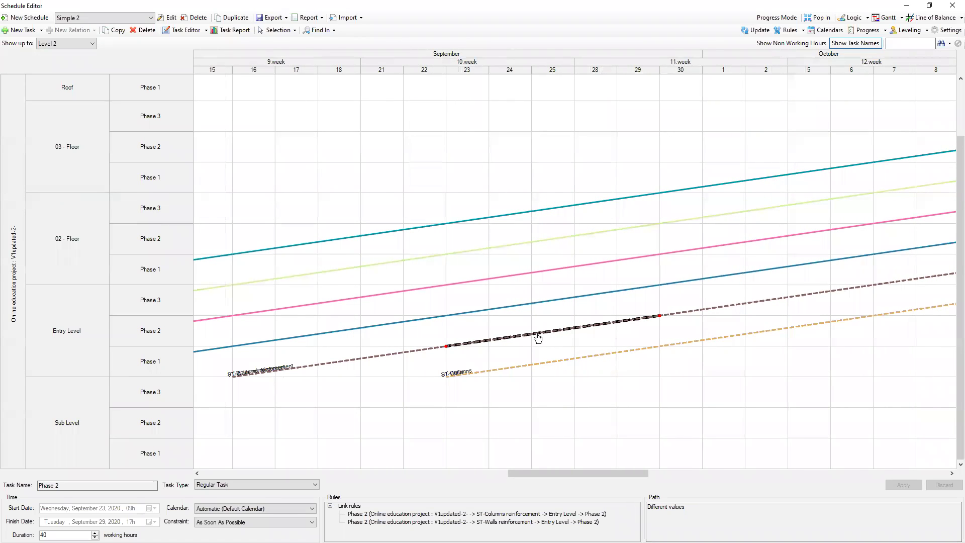
scroll(537, 334, "up", 2)
scroll(553, 397, "down", 2, "ctrl")
scroll(550, 387, "down", 1)
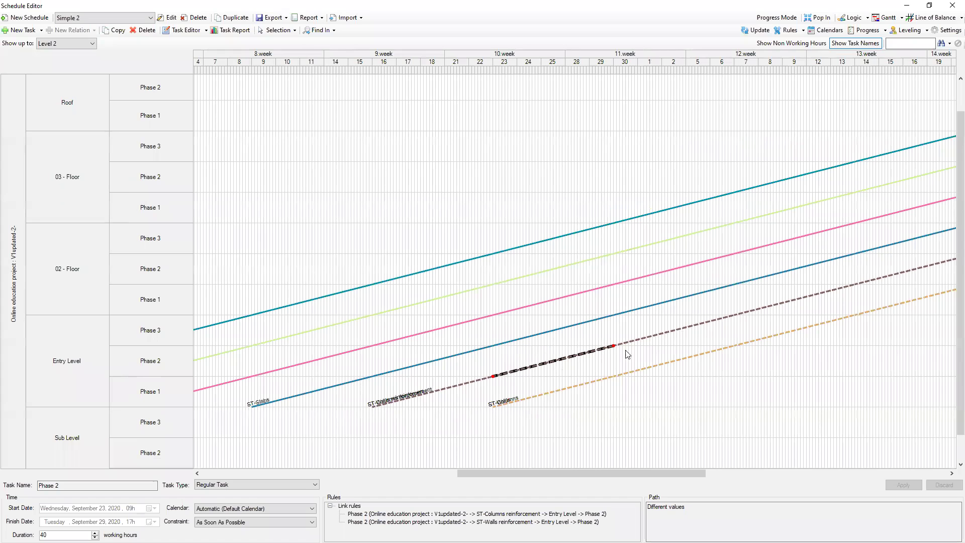
scroll(574, 367, "down", 3, "ctrl")
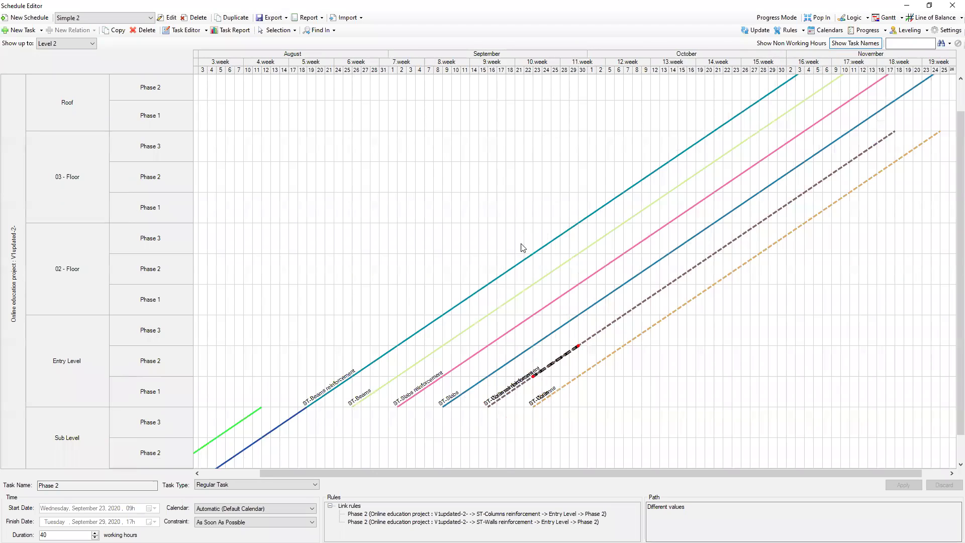
Step: Dock the schedule back and play the Schedule Animation with building elements visible
left_click(817, 18)
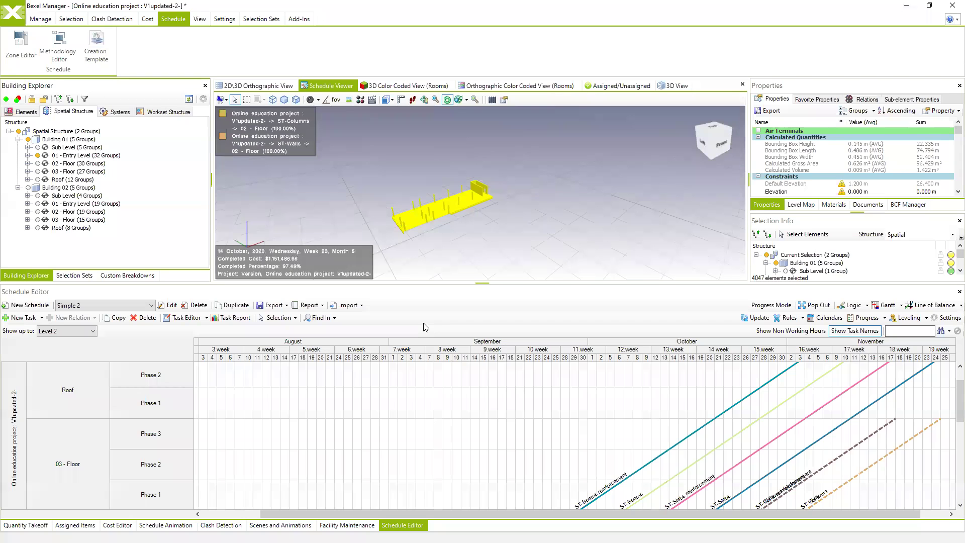
left_click(165, 525)
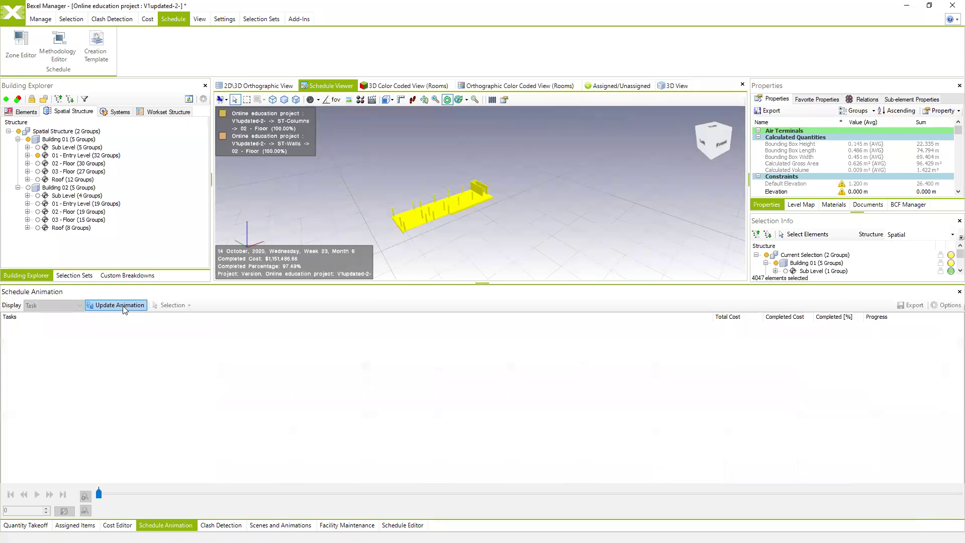
left_click(37, 495)
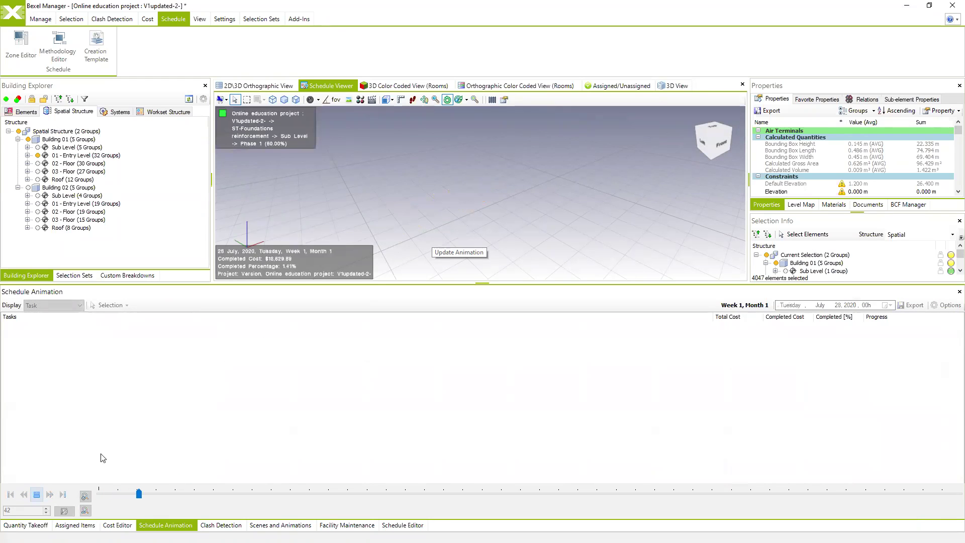
left_click(37, 495)
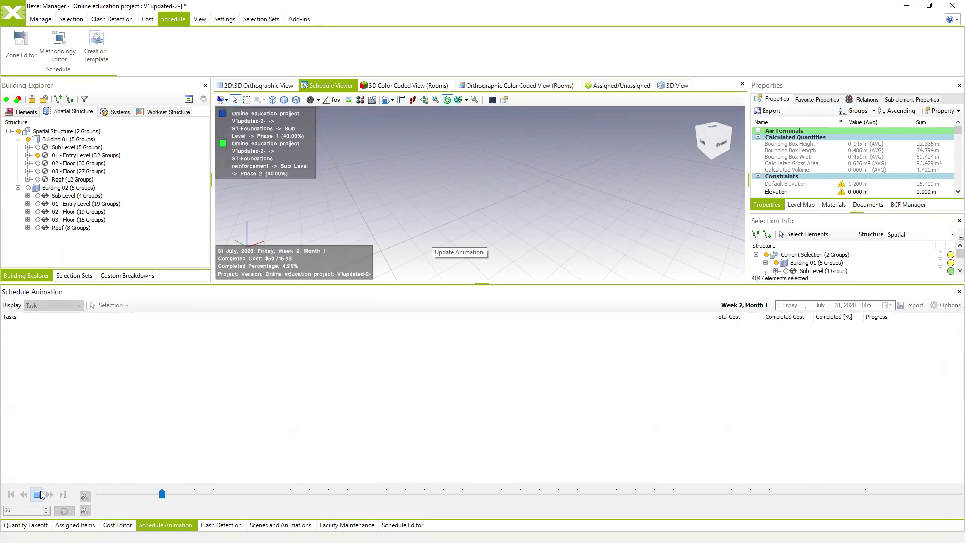
left_click(18, 132)
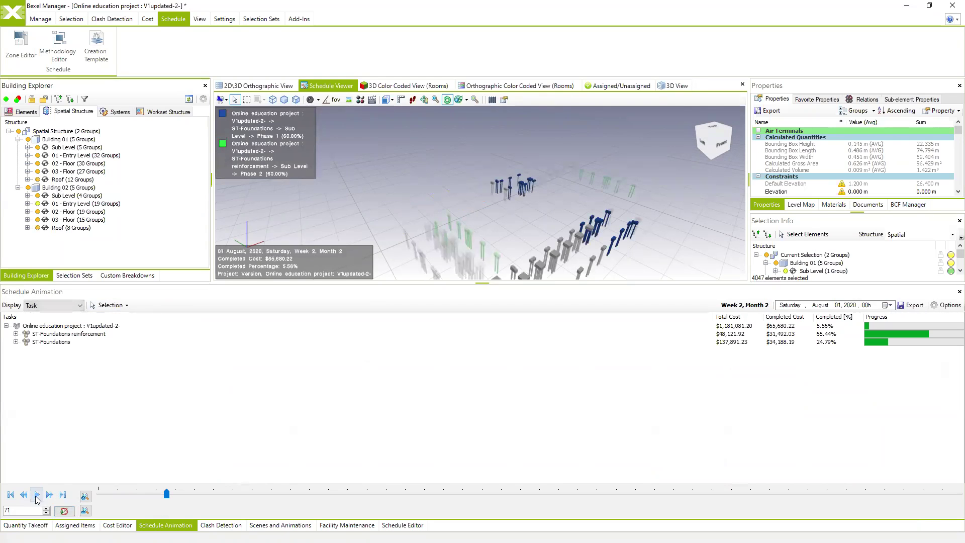
left_click(36, 495)
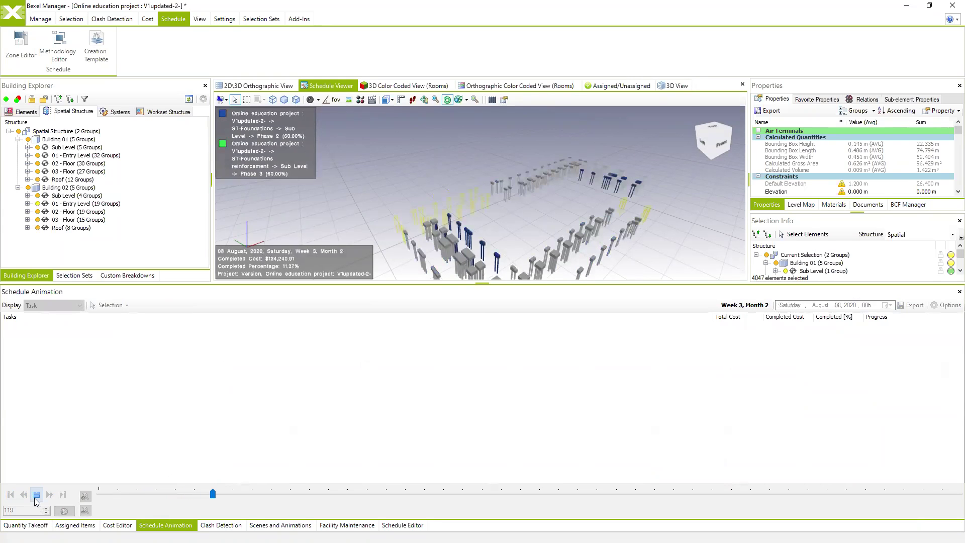
Step: Enlarge the 3D view and step the animation through 19 September, 1 October and mid-October
left_click_drag(493, 316, 494, 366)
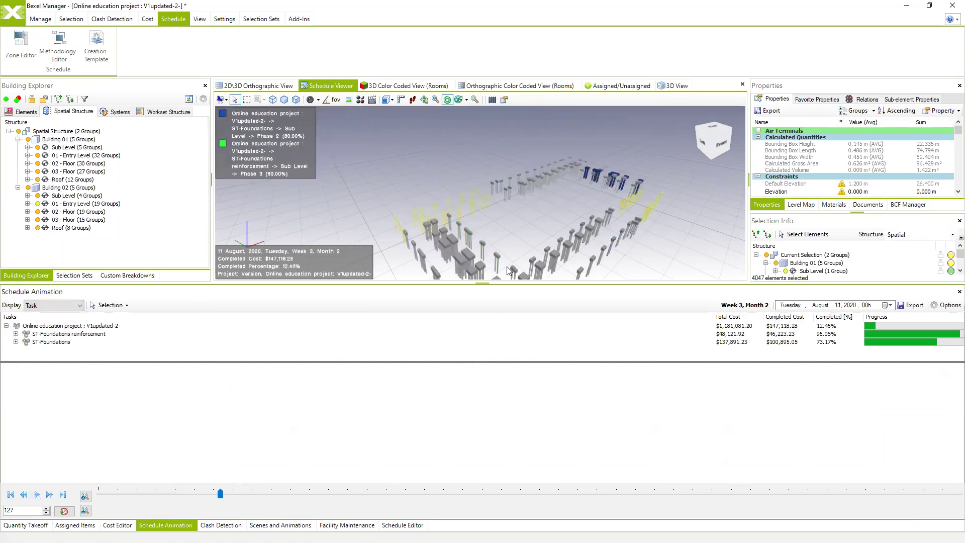
mouse_move(687, 205)
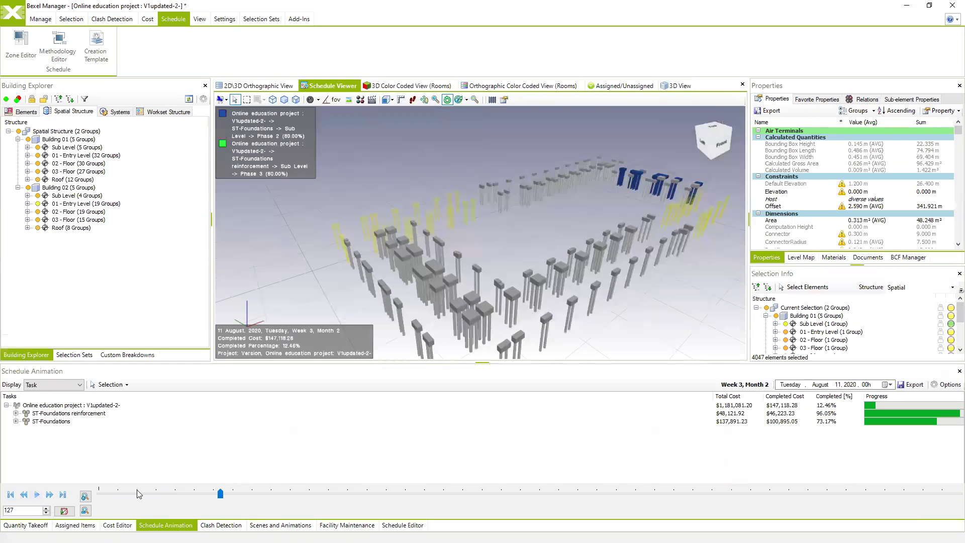
left_click(37, 494)
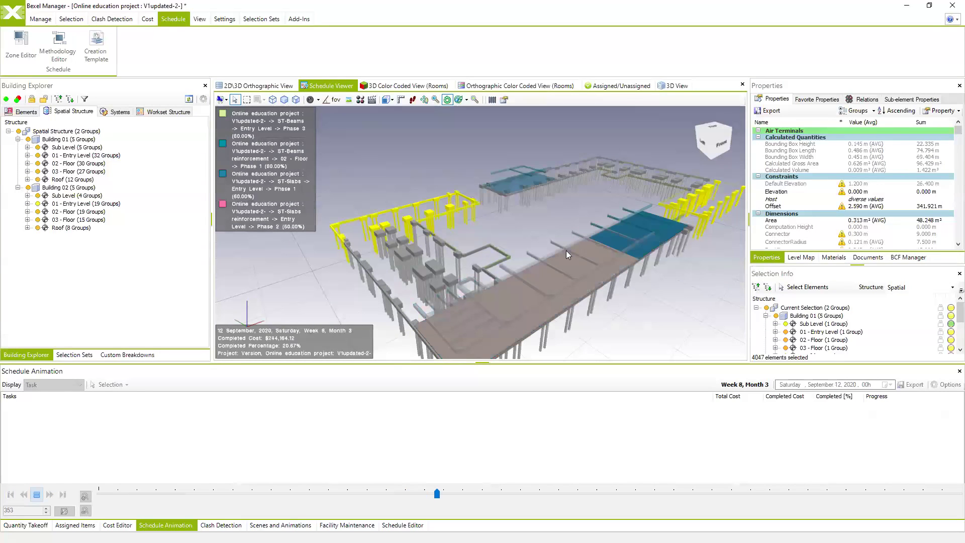
left_click(37, 495)
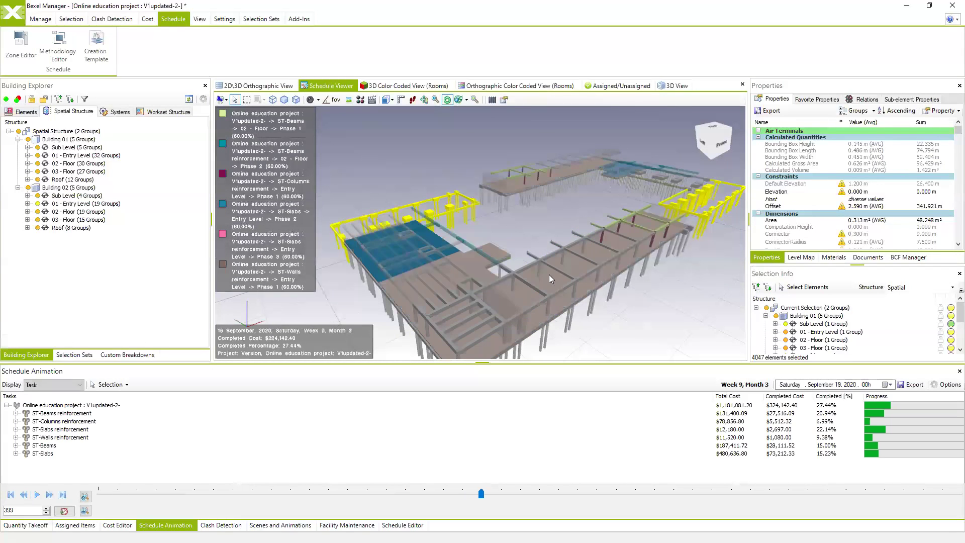
left_click(38, 495)
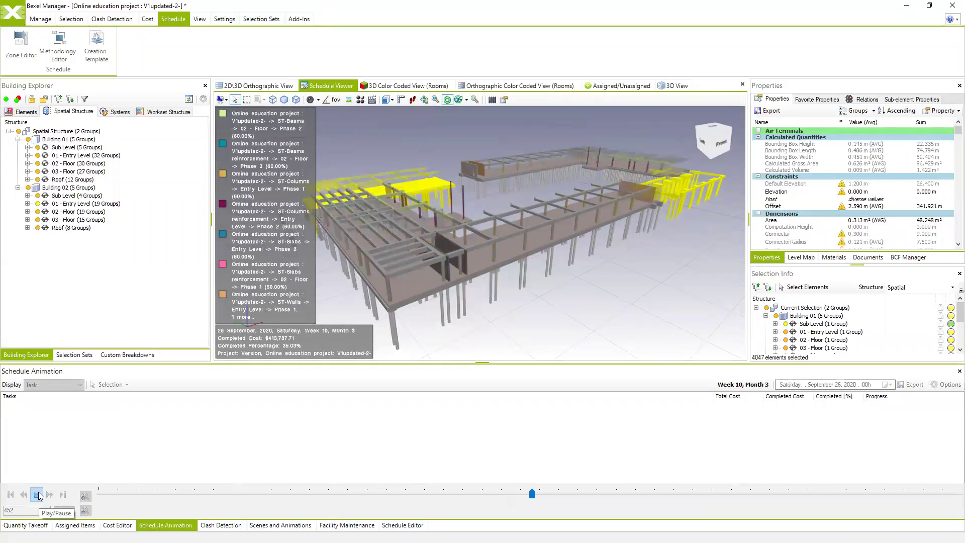
left_click(38, 495)
left_click_drag(521, 266, 522, 258)
left_click(38, 495)
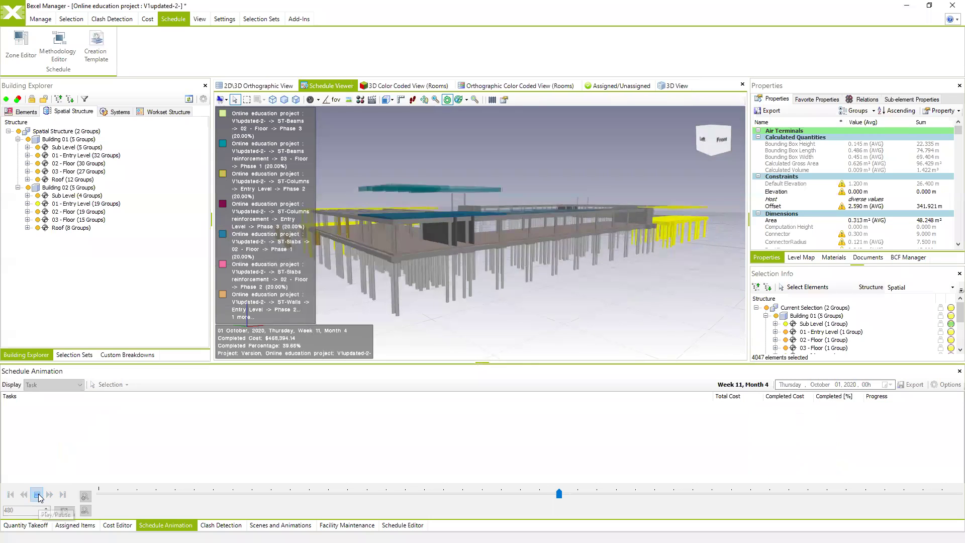
left_click(38, 494)
left_click(38, 495)
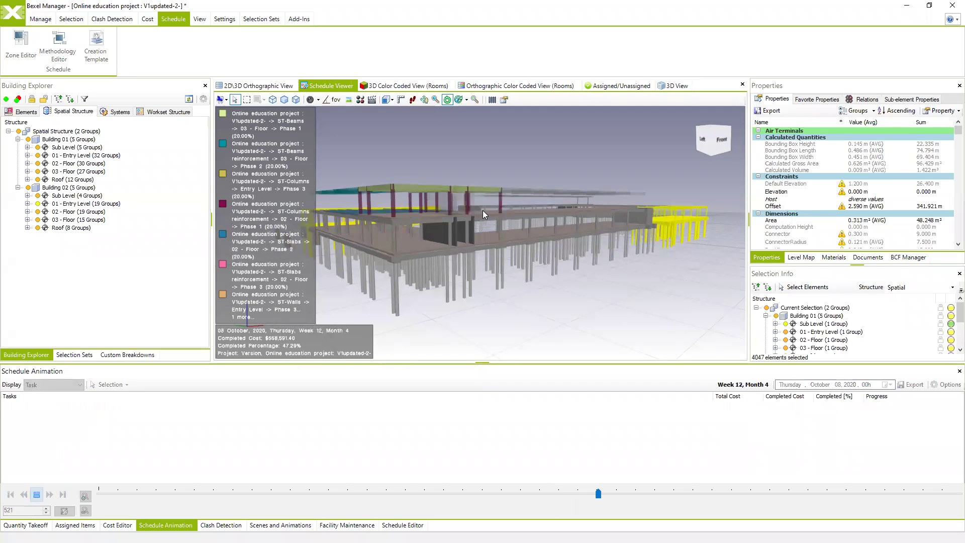
left_click(36, 495)
left_click_drag(572, 272, 540, 260)
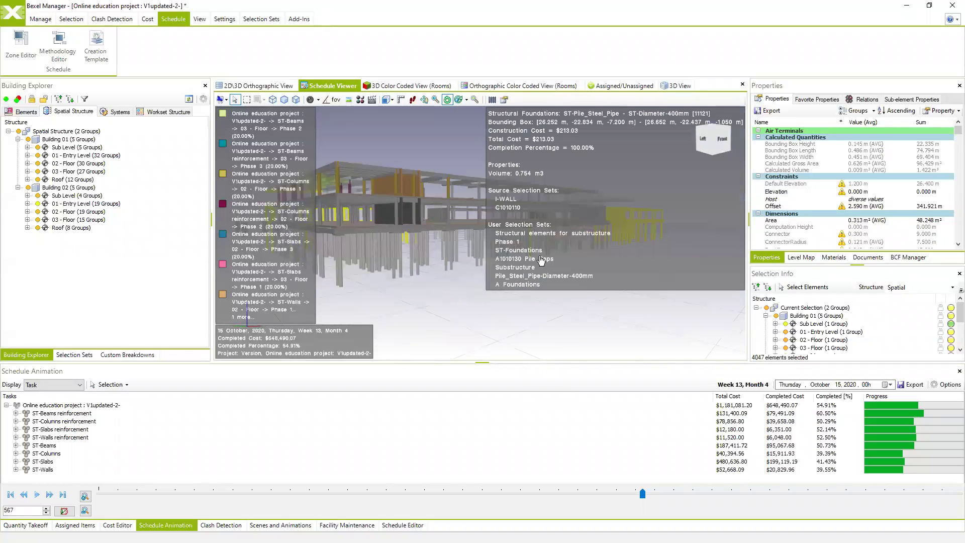
Step: Inspect a long beam, walls and a structural column in the 4D model
left_click_drag(540, 260, 497, 245)
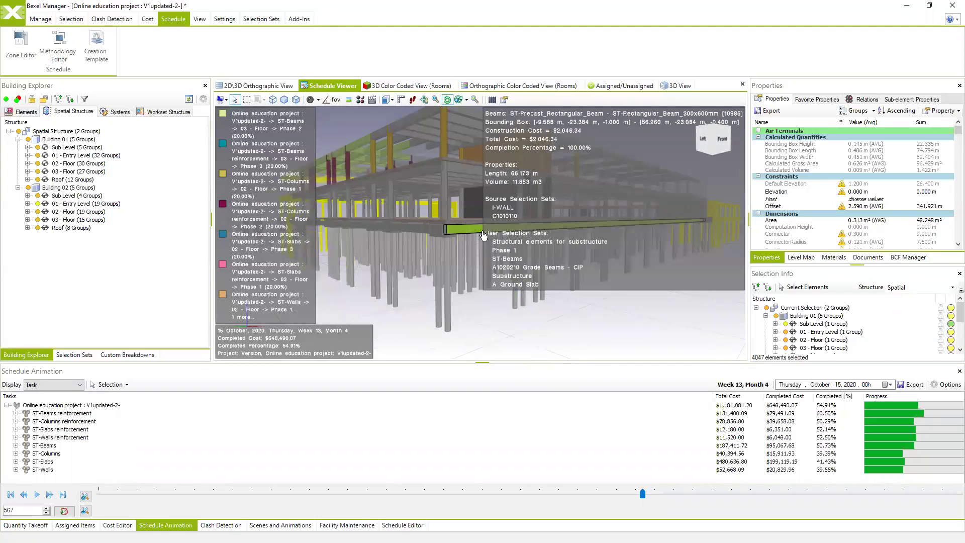
left_click(498, 237)
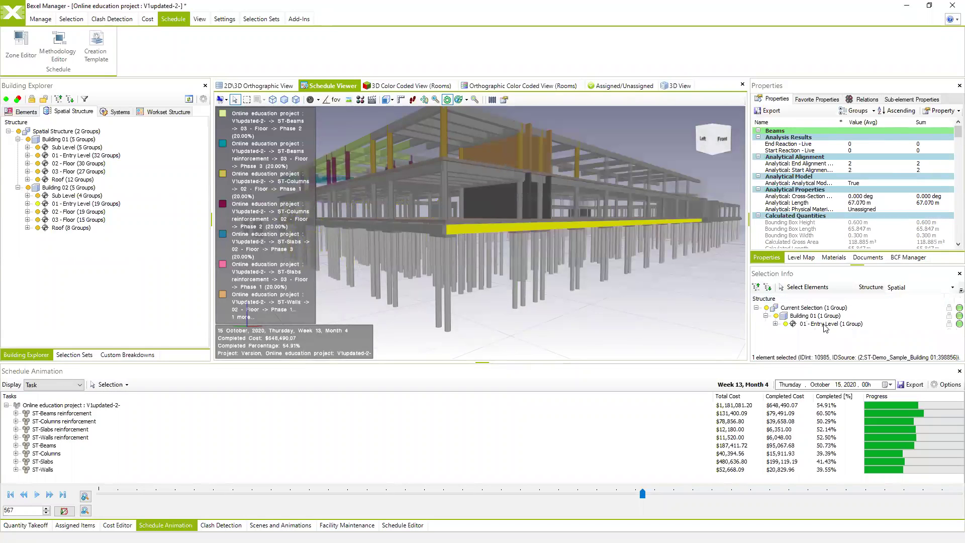
left_click(525, 206)
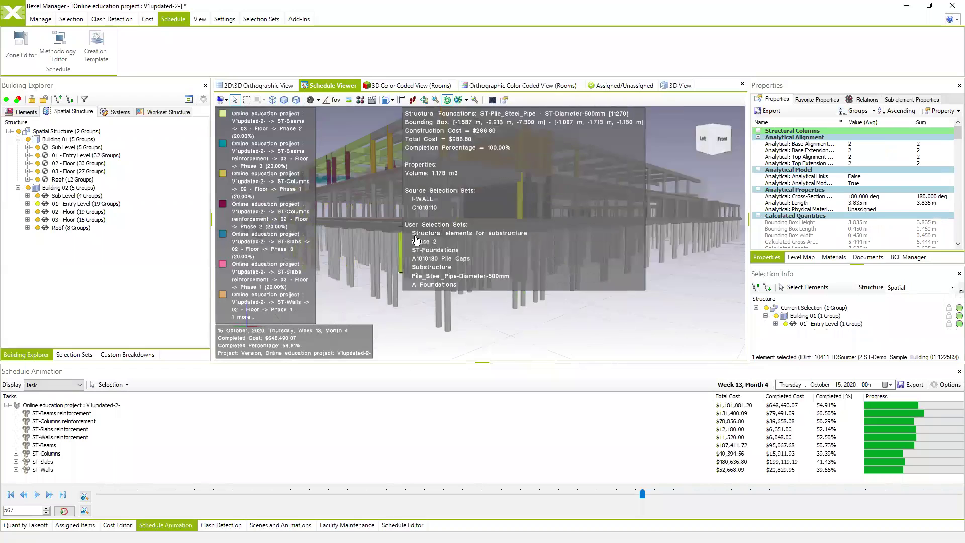
left_click(476, 224)
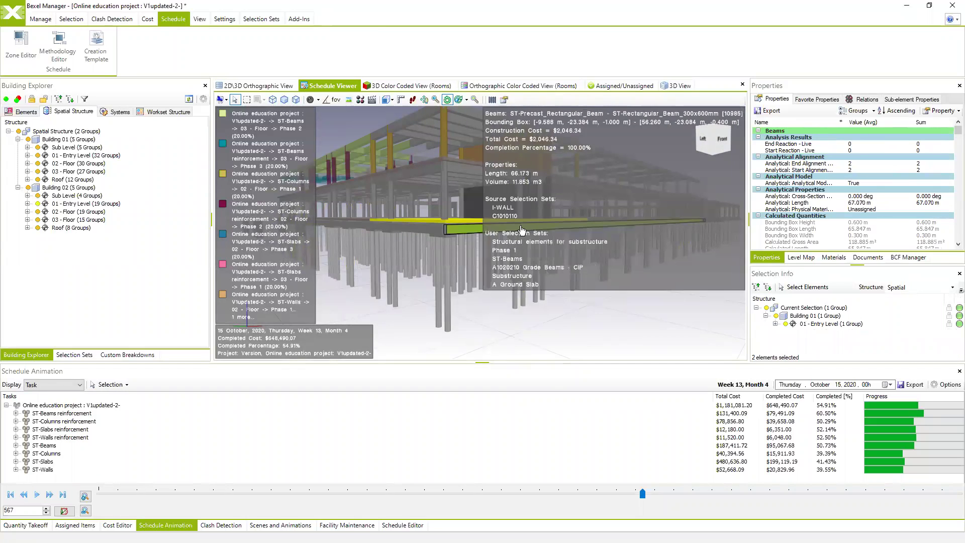
left_click(513, 207, "ctrl")
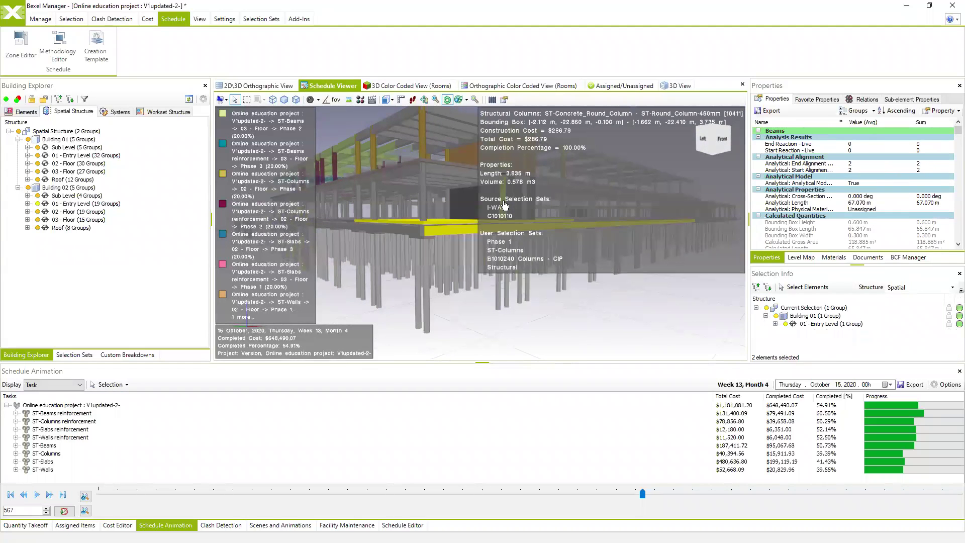
left_click(506, 206)
middle_click_drag(506, 207, 500, 223)
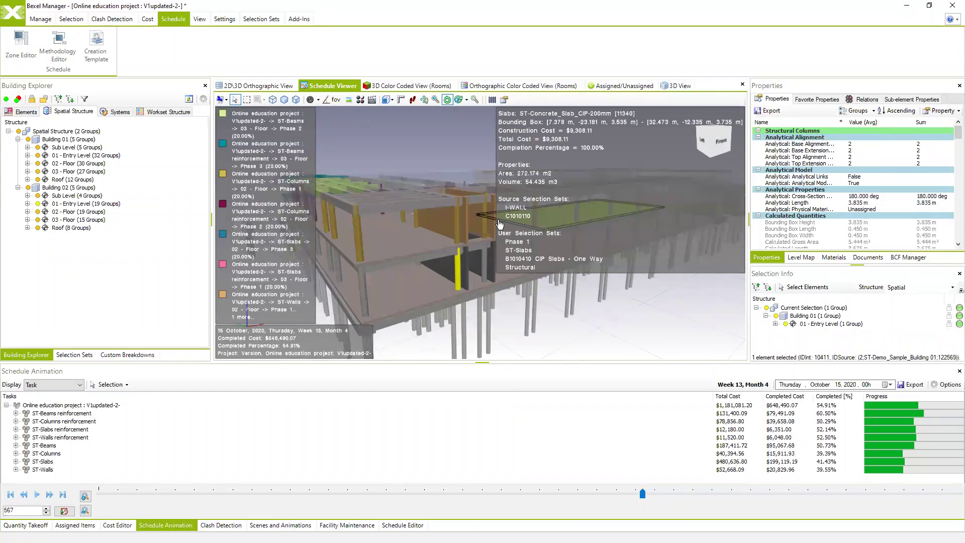
Step: Inspect a 02 - Floor beam and an 01 - Entry Level column, then open the Methodology Editor
scroll(458, 279, "up", 5)
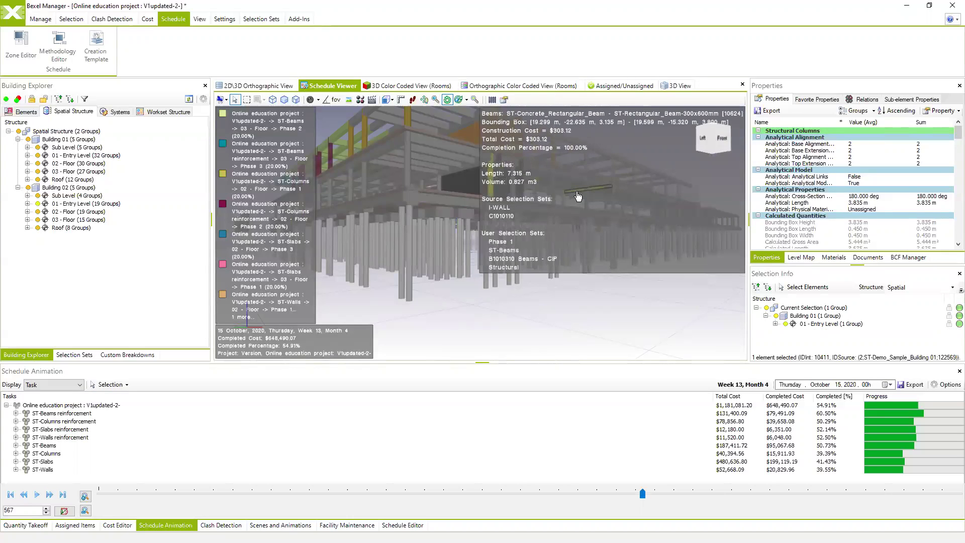
scroll(465, 204, "down", 4)
scroll(464, 204, "up", 2)
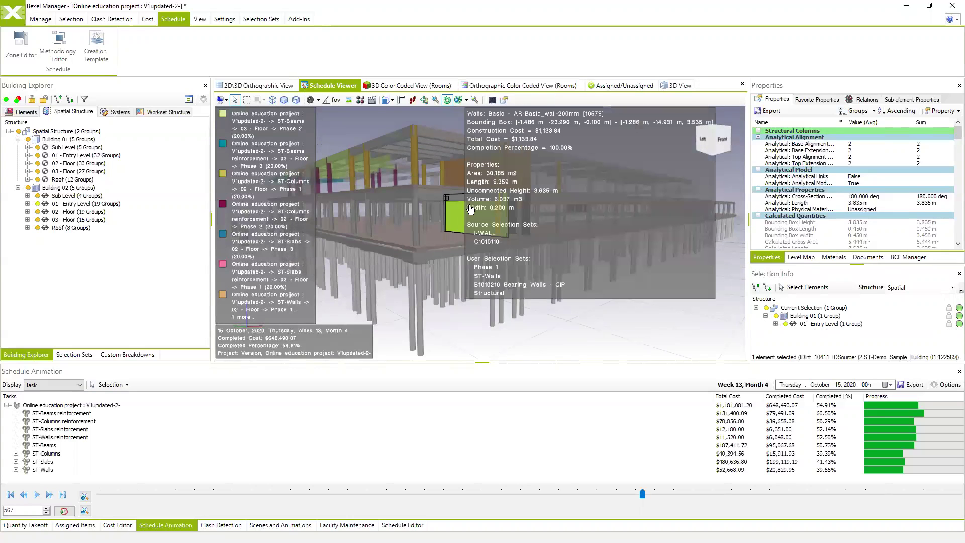
left_click(458, 201)
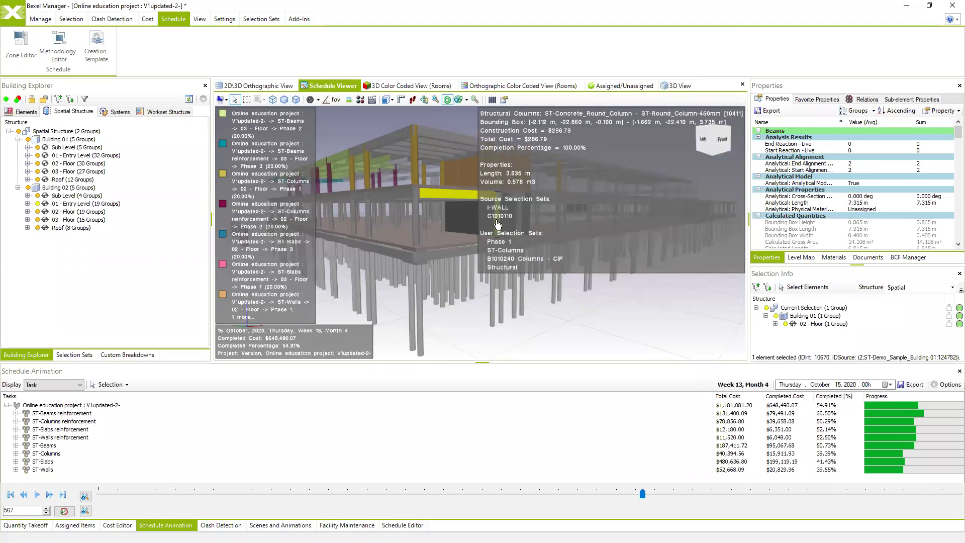
left_click(624, 271)
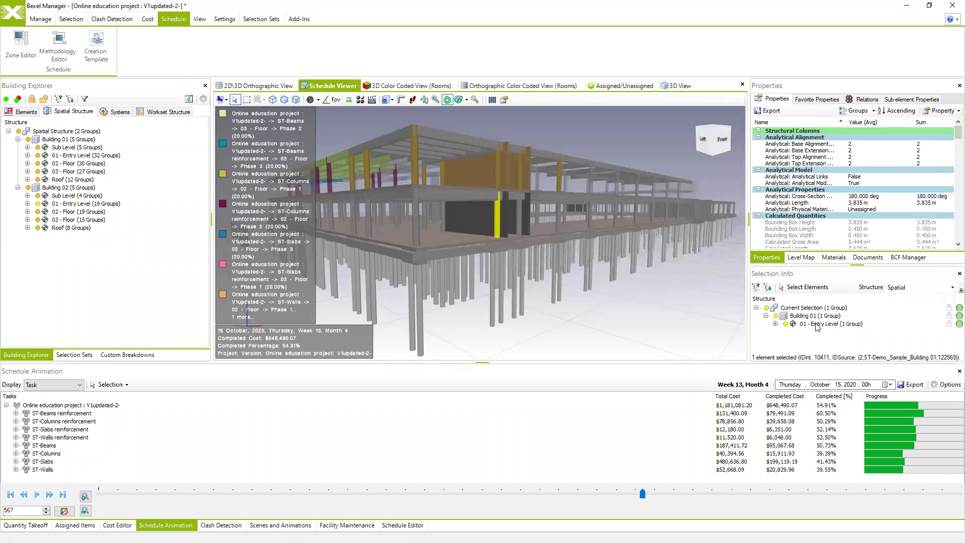
middle_click_drag(485, 226, 488, 245)
scroll(488, 245, "down", 5)
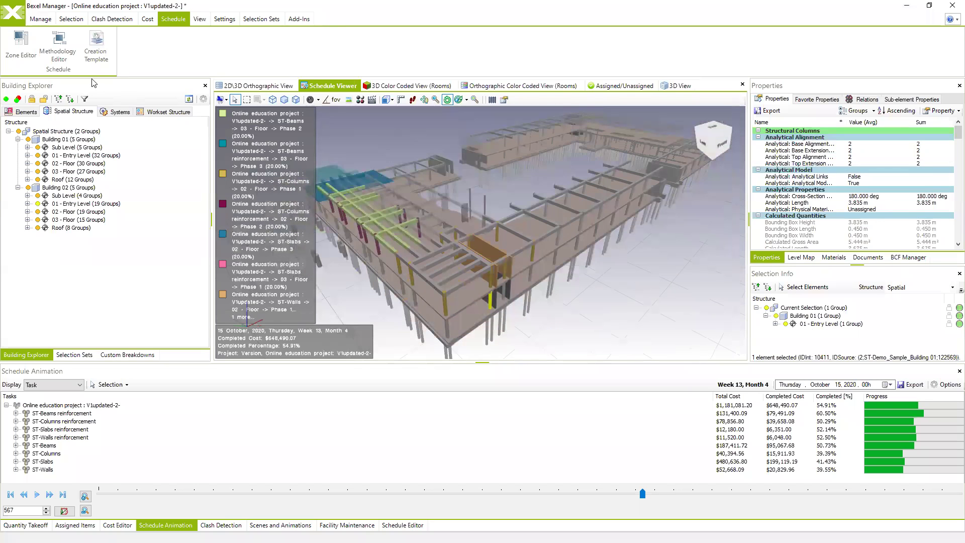
middle_click_drag(511, 206, 512, 237)
scroll(511, 239, "up", 3)
mouse_move(511, 249)
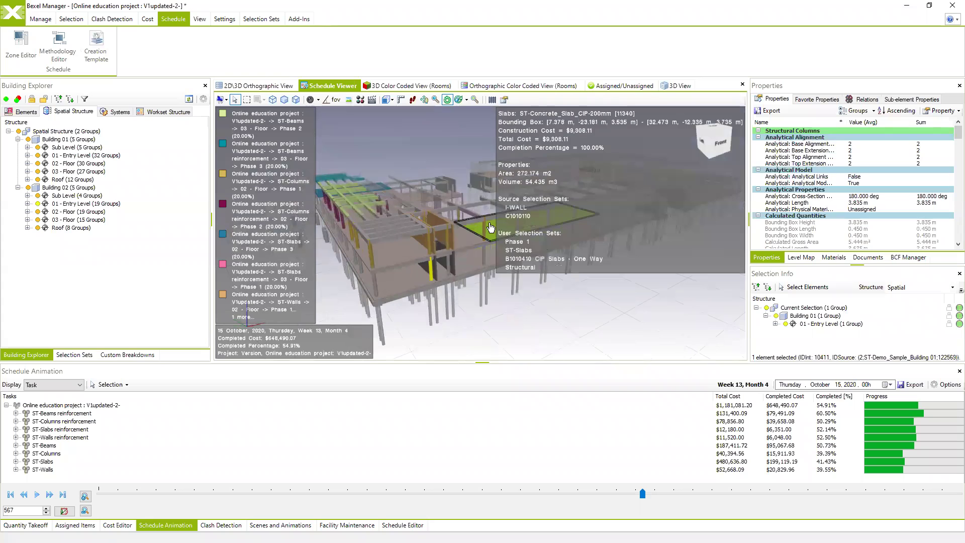
left_click(56, 46)
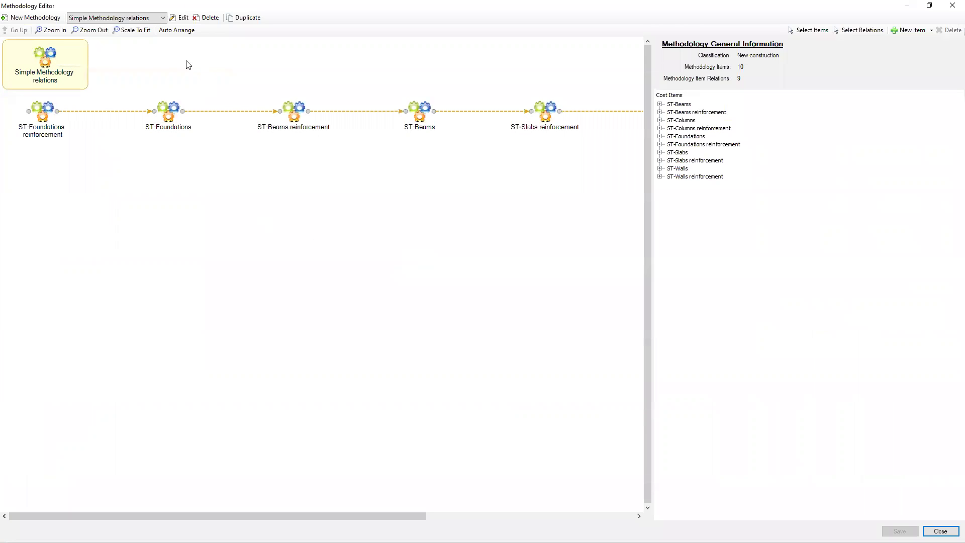
Step: Duplicate the methodology, appending ' Constructive' to make 'Simple Methodology relations Constructive'
left_click(261, 18)
left_click(461, 253)
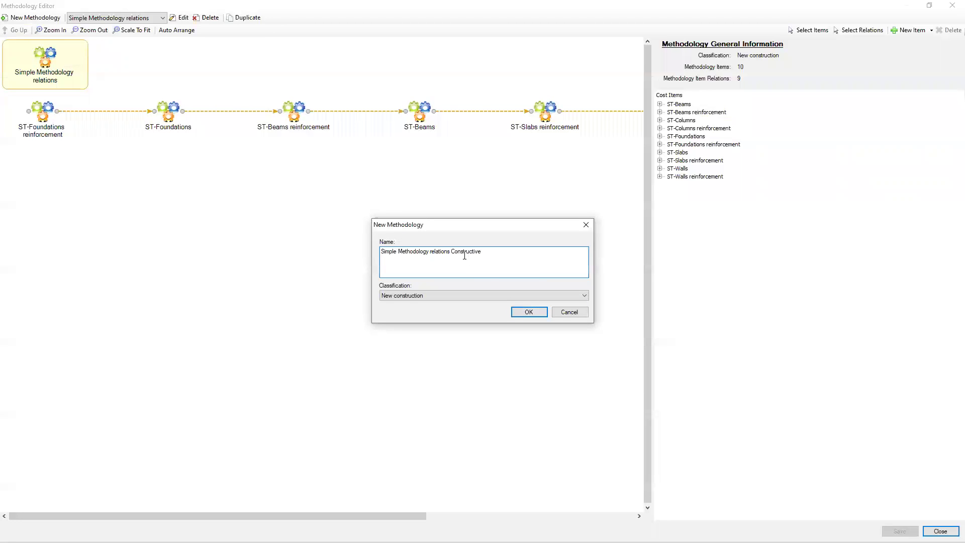
left_click(525, 313)
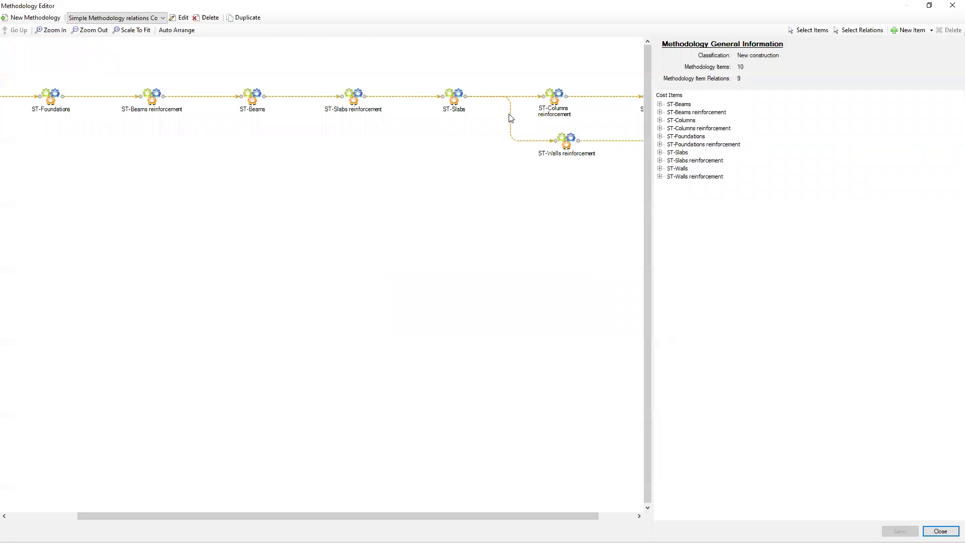
left_click_drag(419, 514, 446, 514)
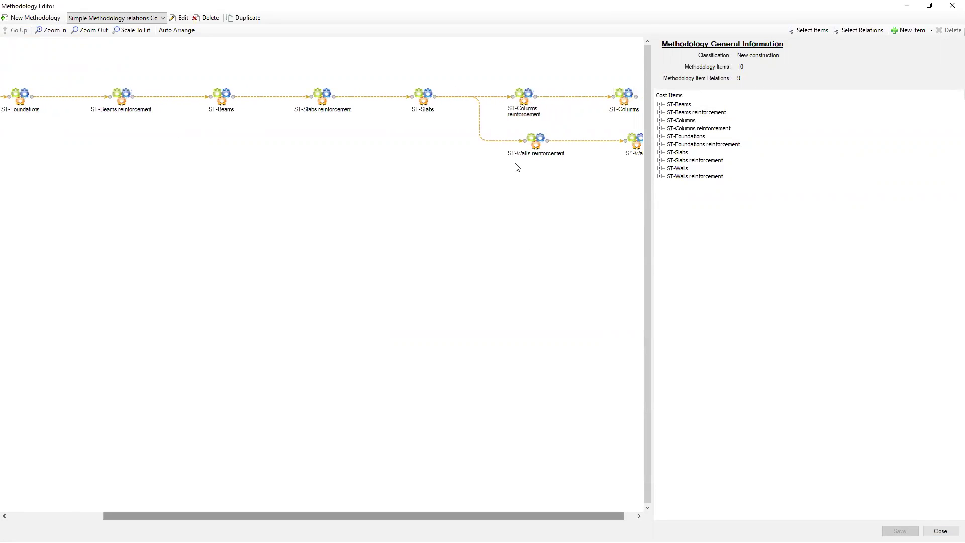
Step: Draw a Finish-to-Start relation from ST-Columns reinforcement to ST-Beams reinforcement, Constructive with offset 1
left_click(524, 98)
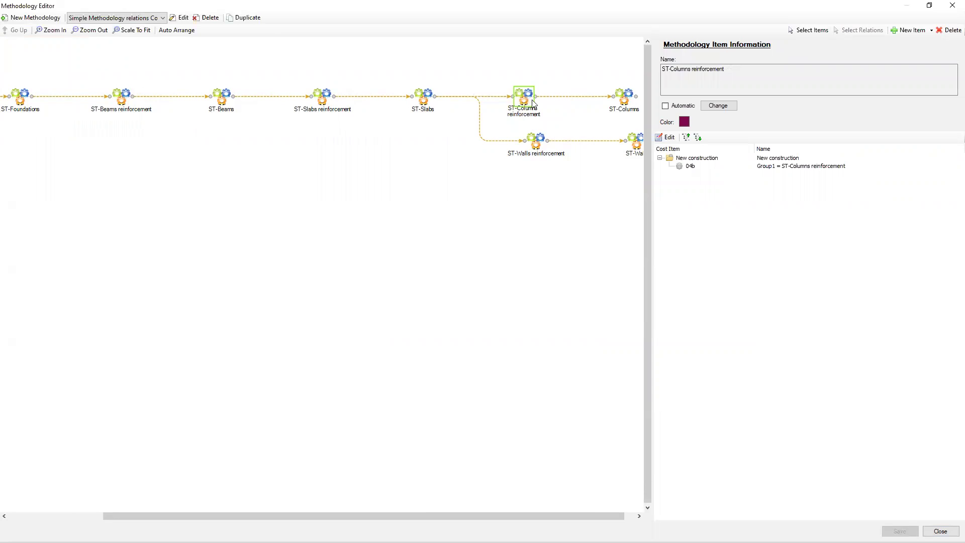
left_click_drag(536, 101, 549, 84)
left_click_drag(548, 85, 105, 110)
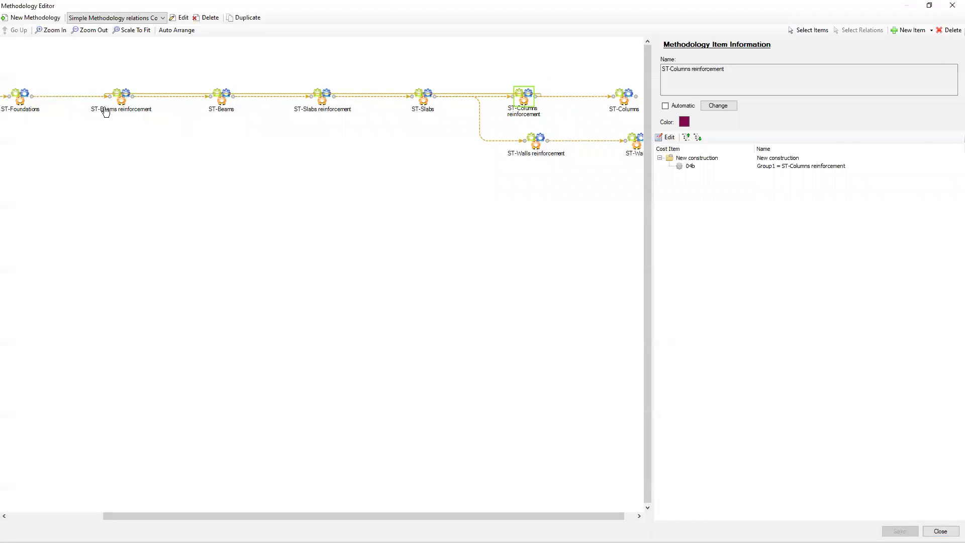
left_click_drag(106, 112, 123, 92)
left_click(380, 120)
left_click(376, 87)
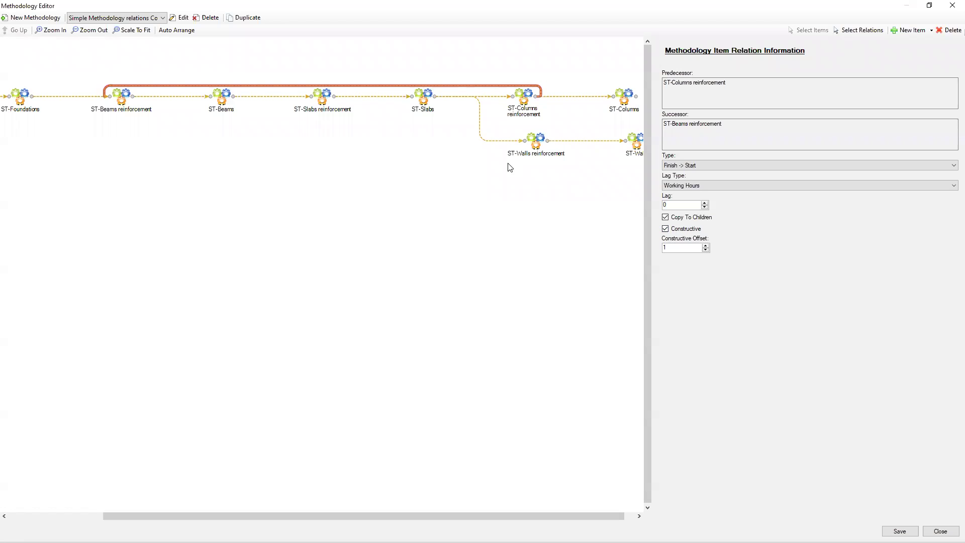
left_click(530, 107)
Step: Tidy the two reinforcement nodes and recheck the Columns-to-Beams relation settings
left_click_drag(529, 107, 526, 118)
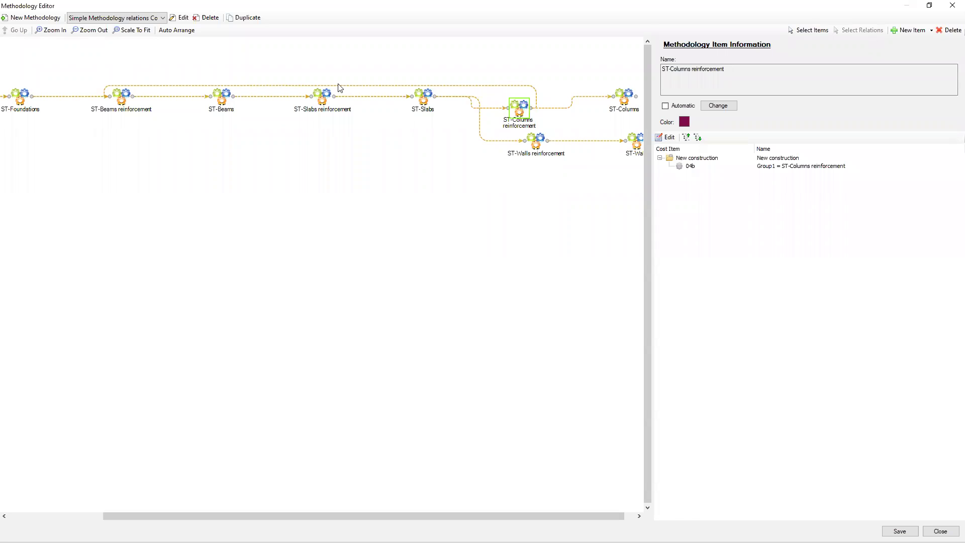
left_click_drag(119, 100, 124, 100)
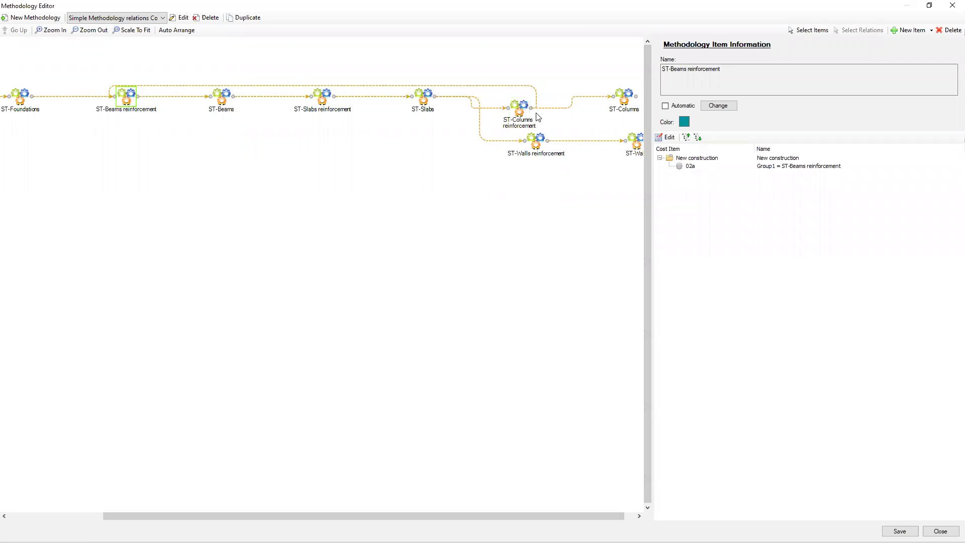
left_click(495, 86)
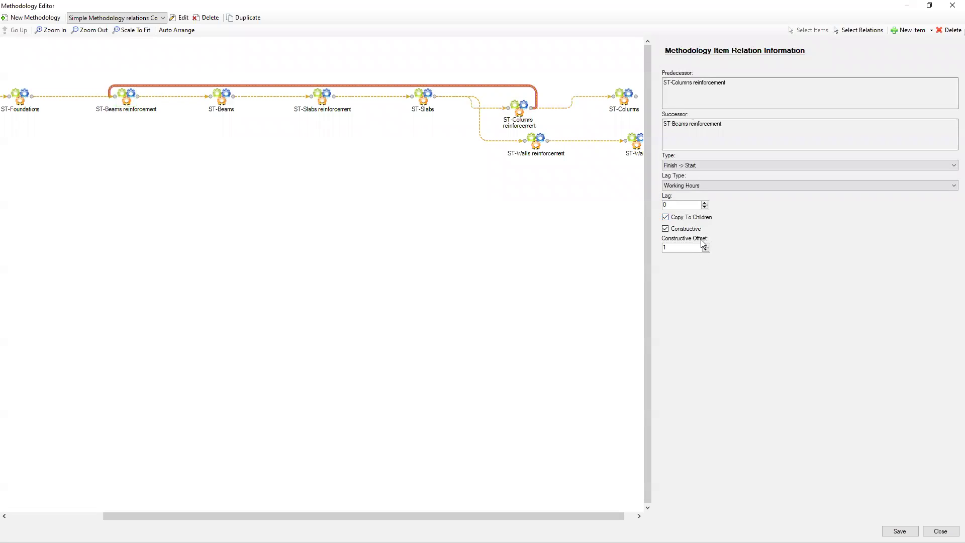
left_click(538, 179)
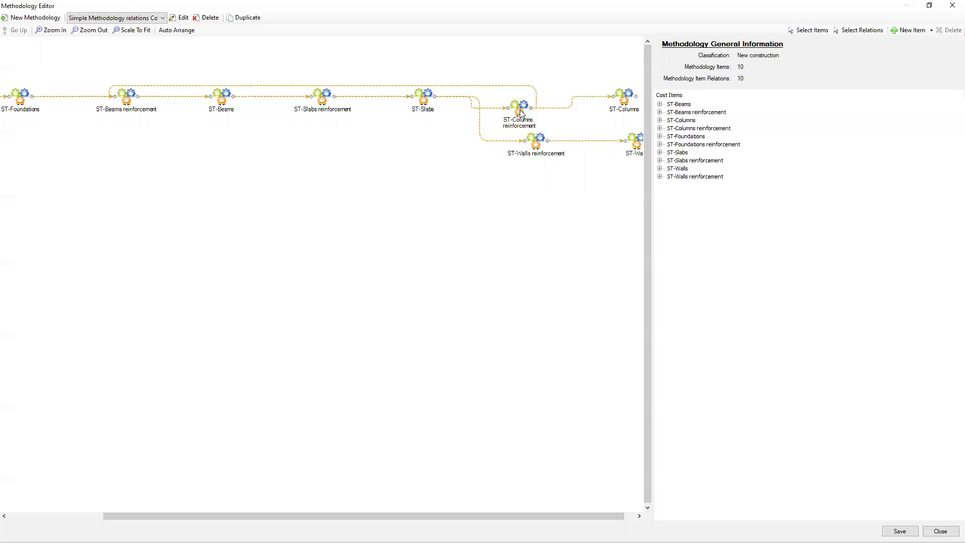
left_click(521, 112)
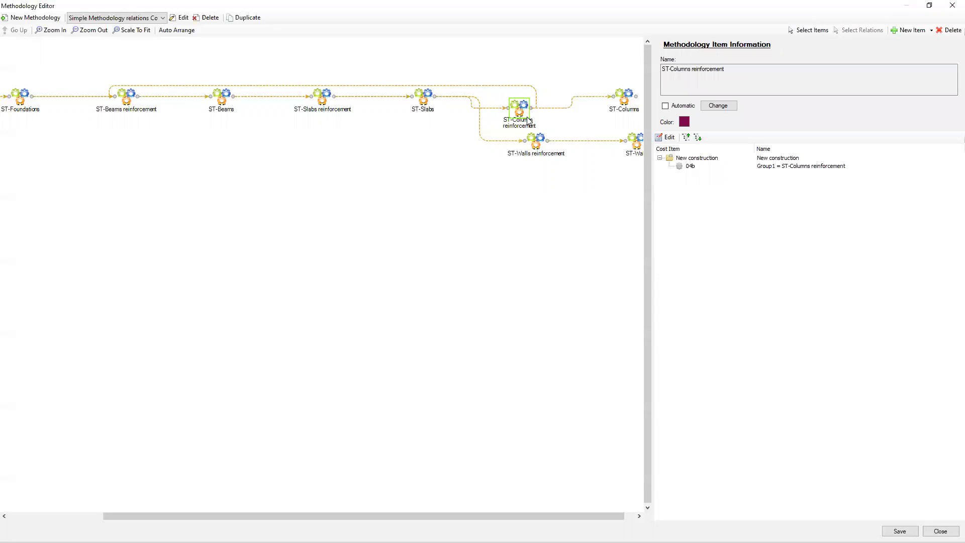
left_click(487, 88)
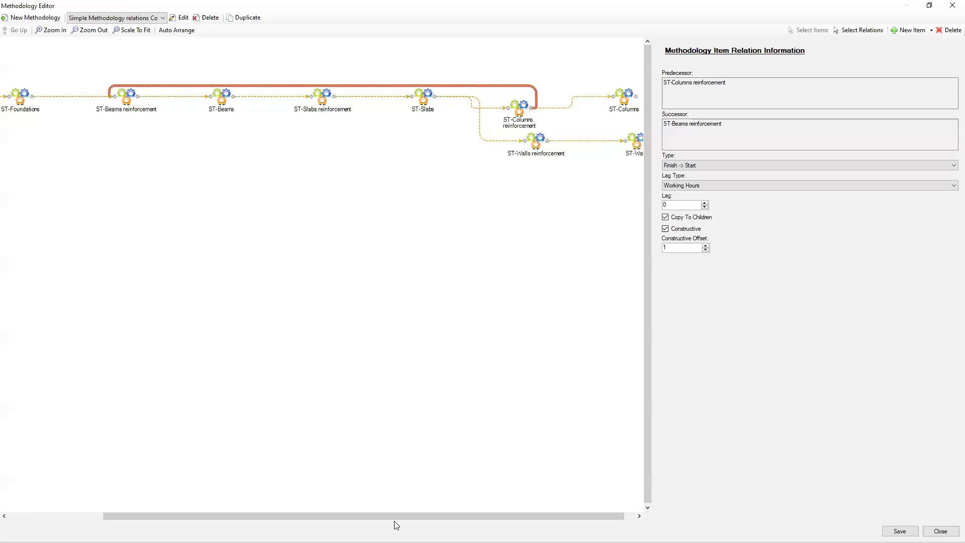
Step: Fit the diagram in view and save the ST-Columns to ST-Beams reinforcement Finish-to-Start relation
left_click_drag(393, 513, 247, 513)
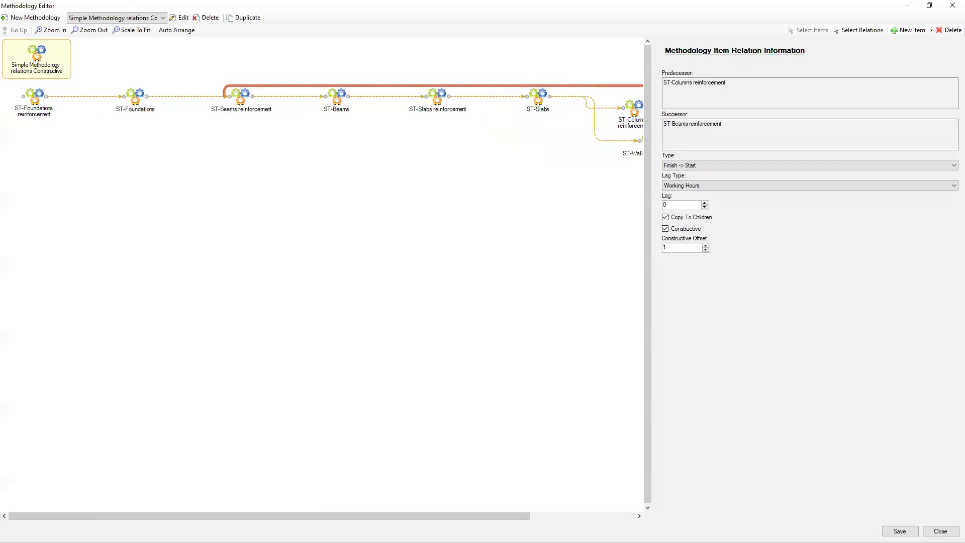
left_click_drag(304, 516, 436, 524)
left_click(90, 31)
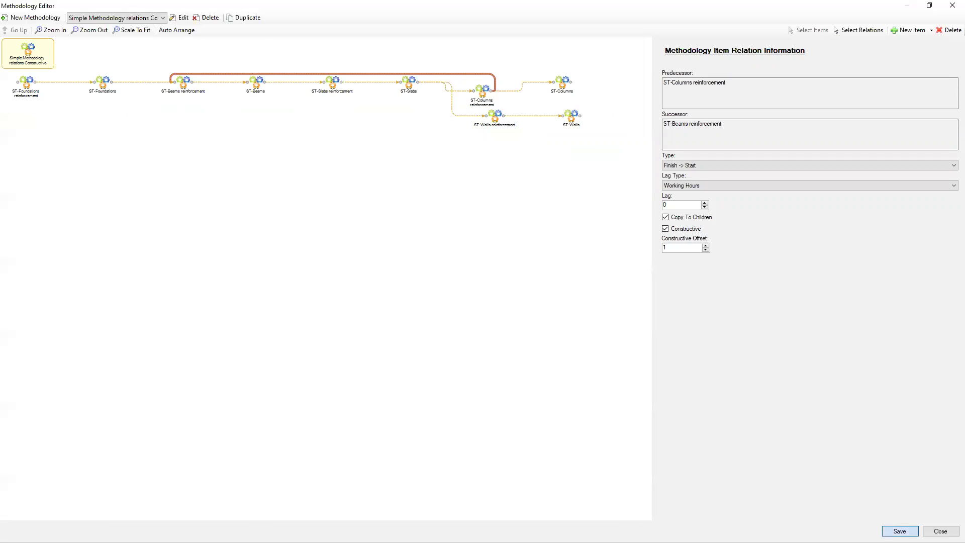
left_click(900, 531)
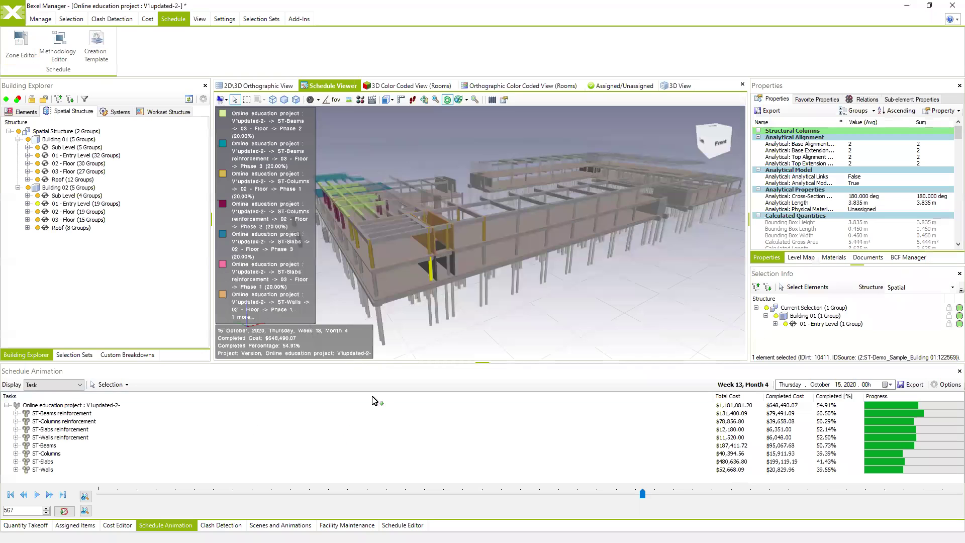
Step: Show the Schedule Editor and reopen the Methodology Editor on Simple Methodology relations Constructive
left_click(402, 524)
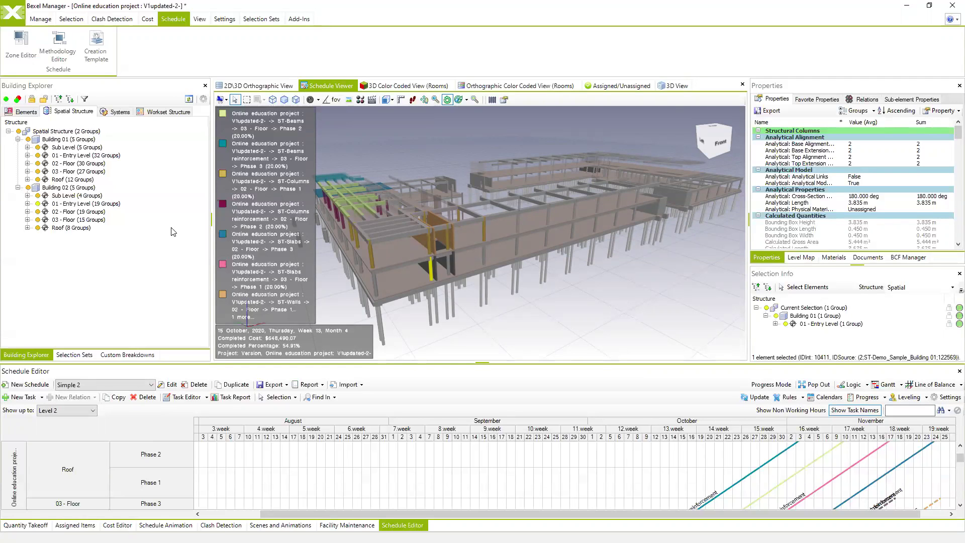
mouse_move(384, 216)
left_click(60, 46)
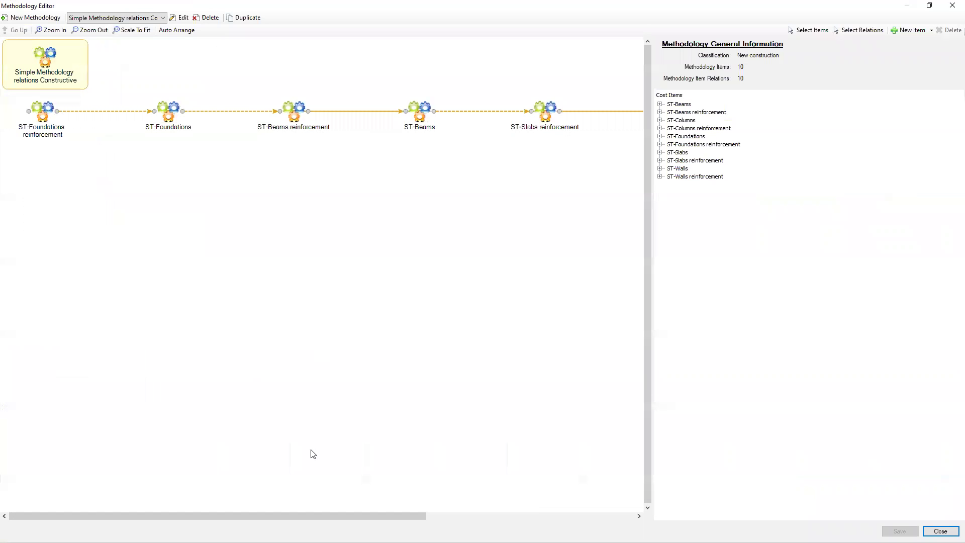
Step: Move the ST-Beams reinforcement node down, check its Finish-to-Start relation (offset 1, lag 0), then close
left_click_drag(306, 516, 461, 522)
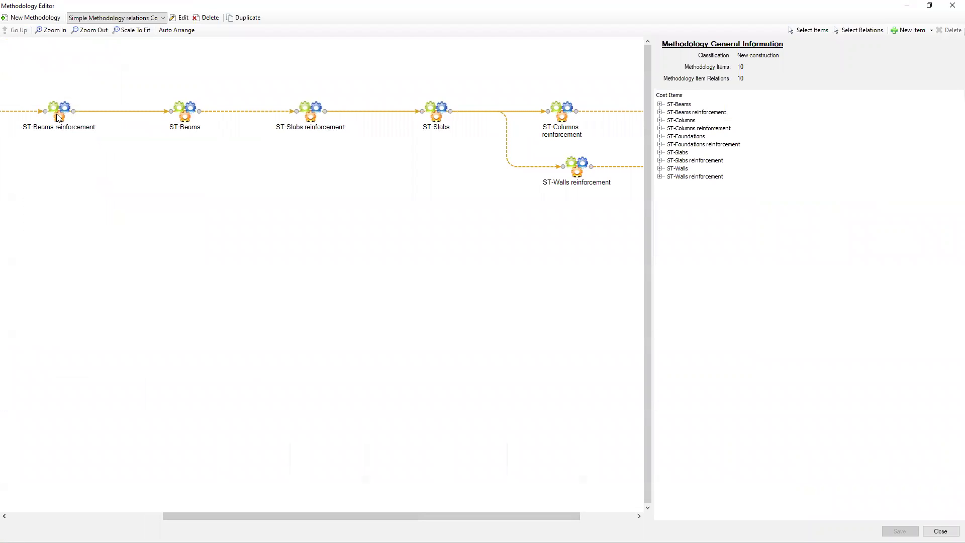
left_click_drag(58, 118, 63, 245)
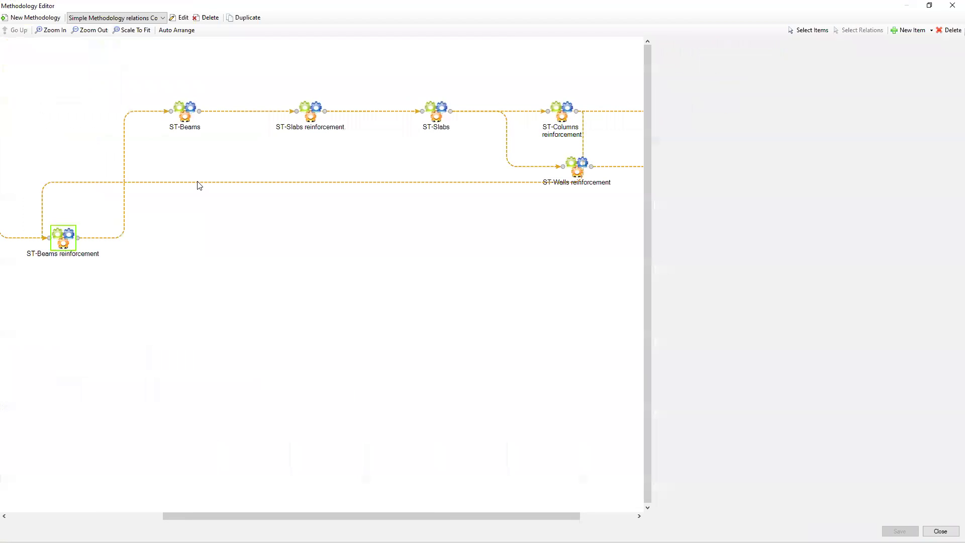
left_click(198, 182)
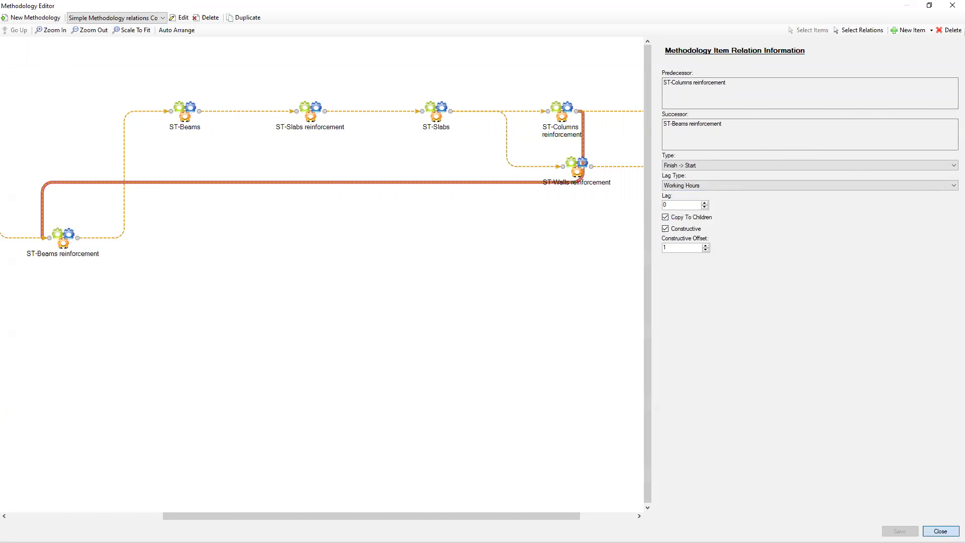
left_click(941, 532)
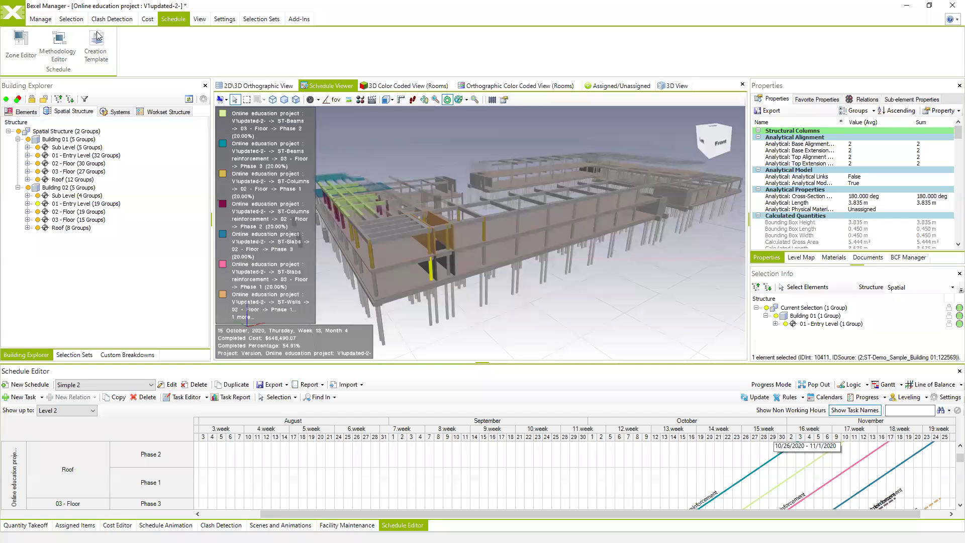
Step: Mark the Levels zone as Constructive and save it when starting a new zone
left_click(22, 46)
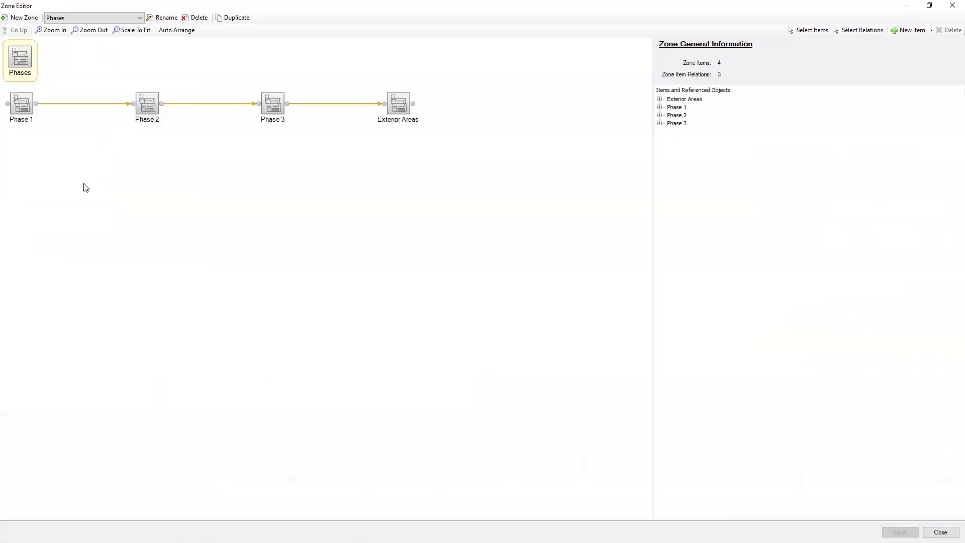
left_click(139, 18)
left_click(69, 27)
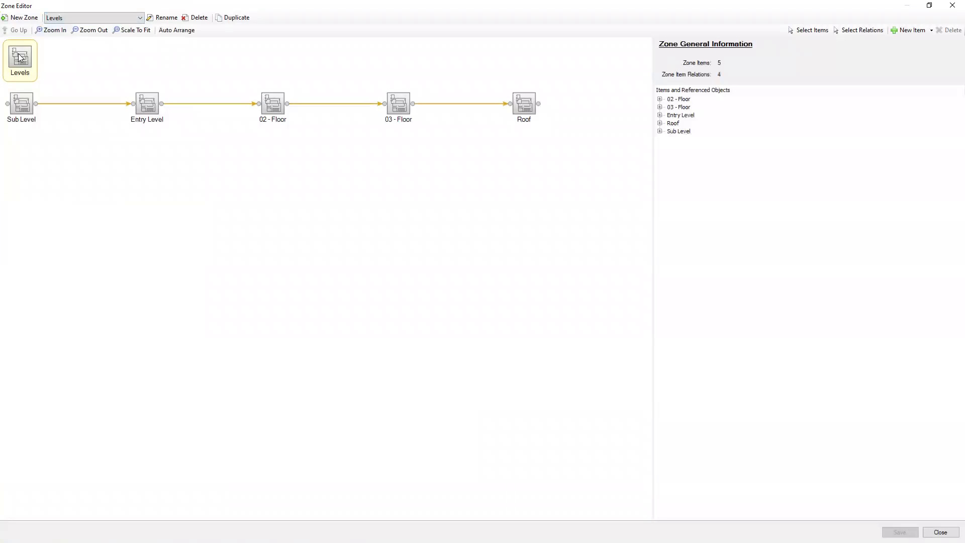
left_click(20, 58)
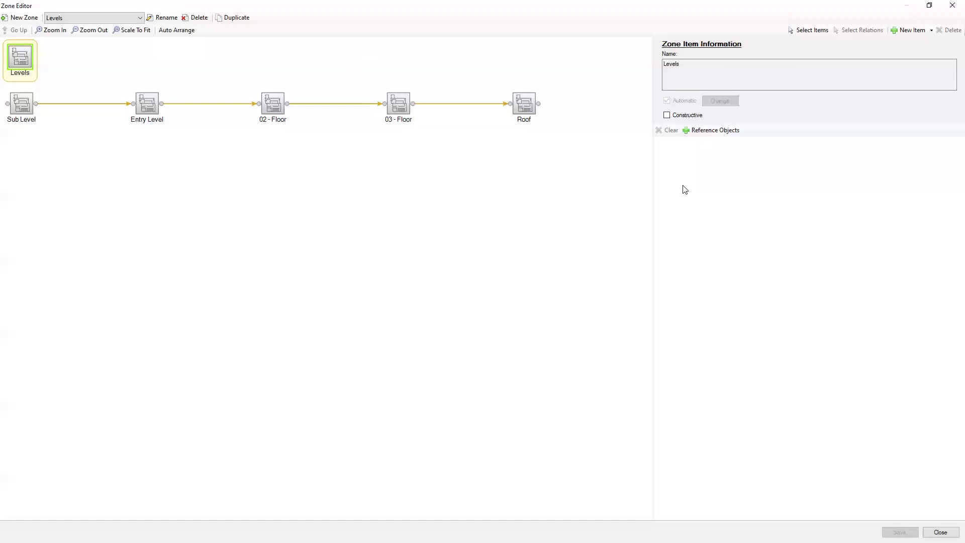
left_click(667, 116)
left_click(25, 18)
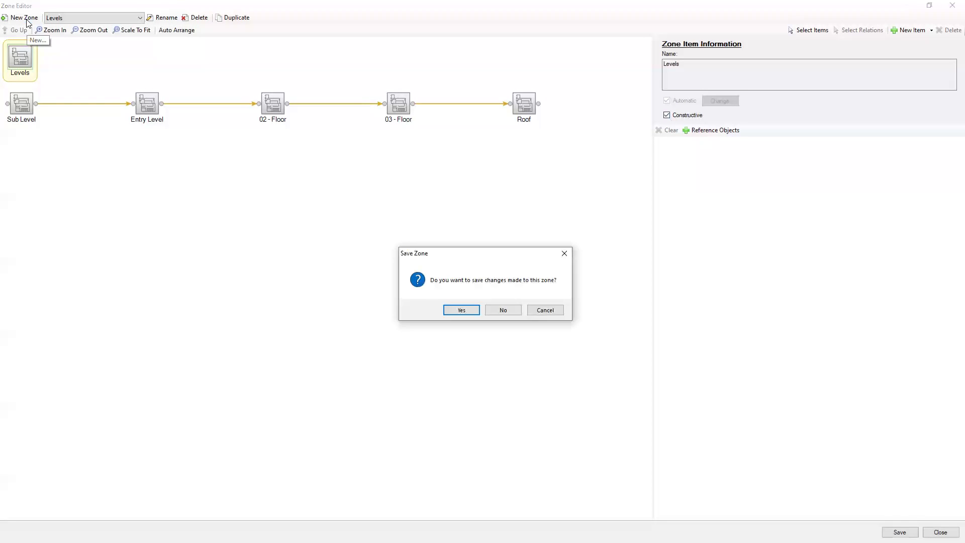
left_click(462, 311)
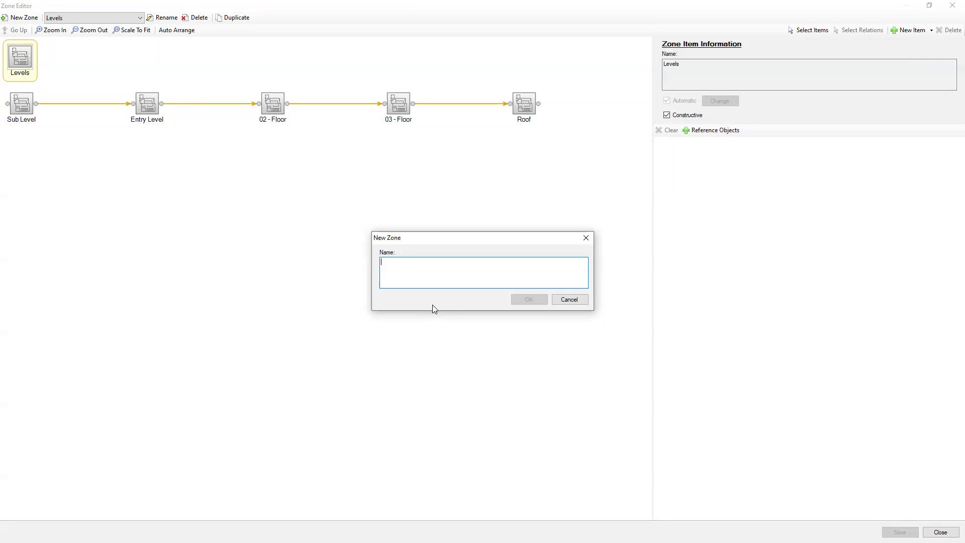
Step: Name the new zone Buildings and add linked items Building 01 and Building 02
type("Buildings")
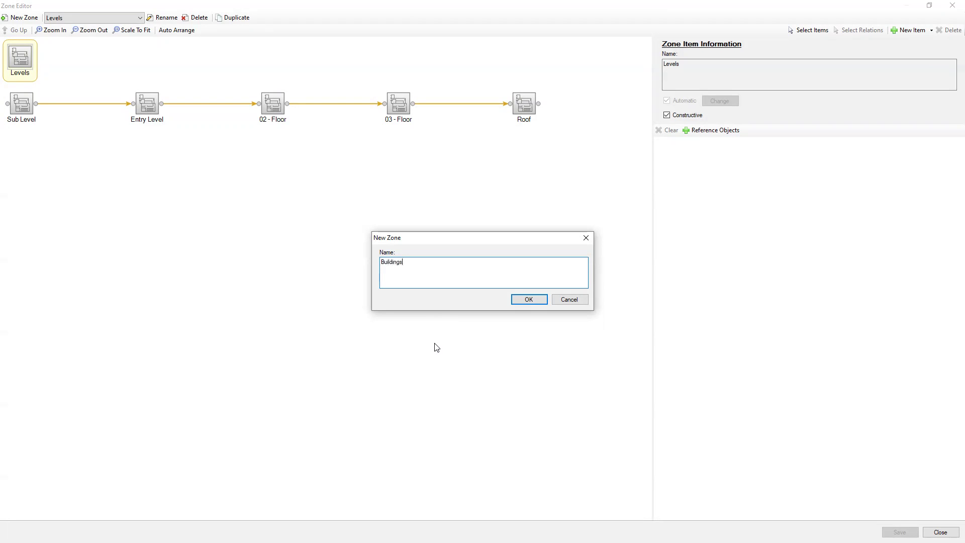
left_click(525, 300)
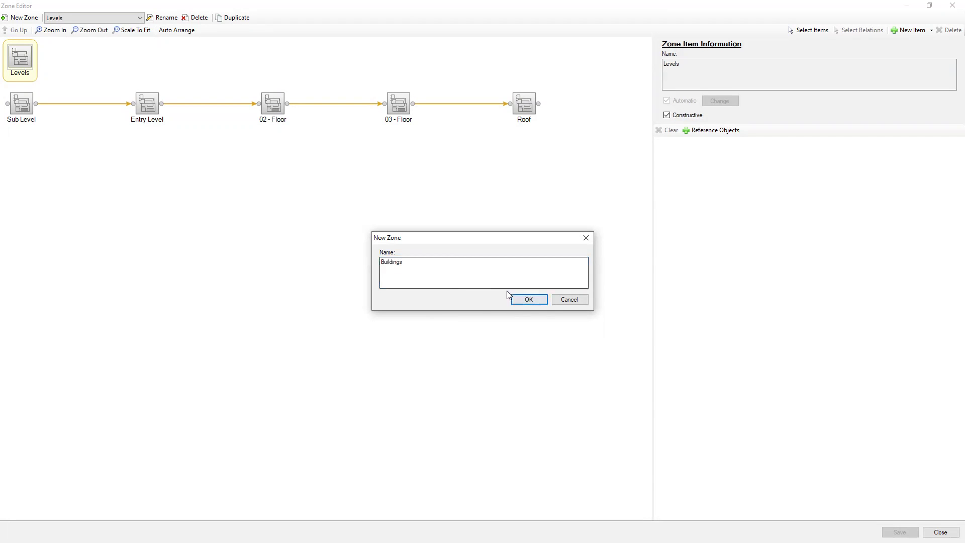
right_click(114, 134)
mouse_move(138, 137)
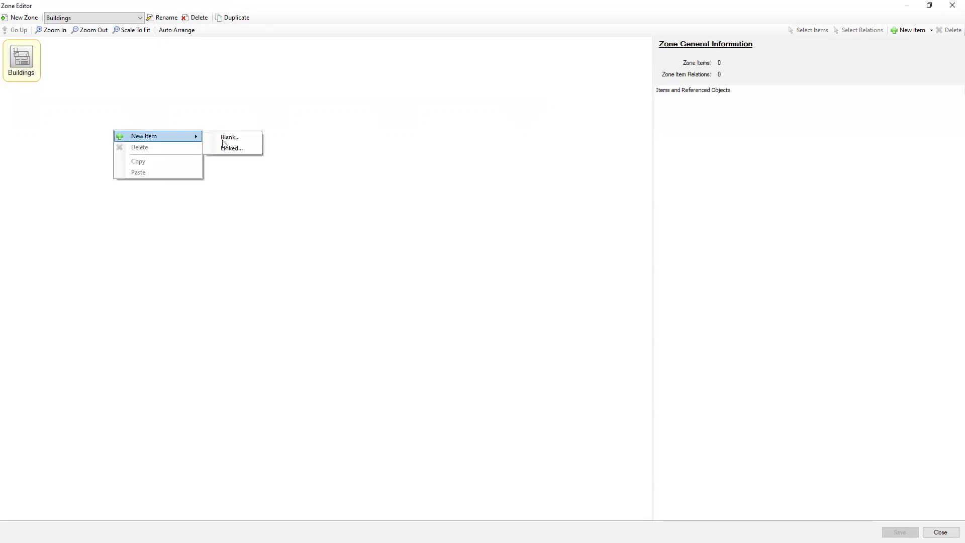
left_click(232, 148)
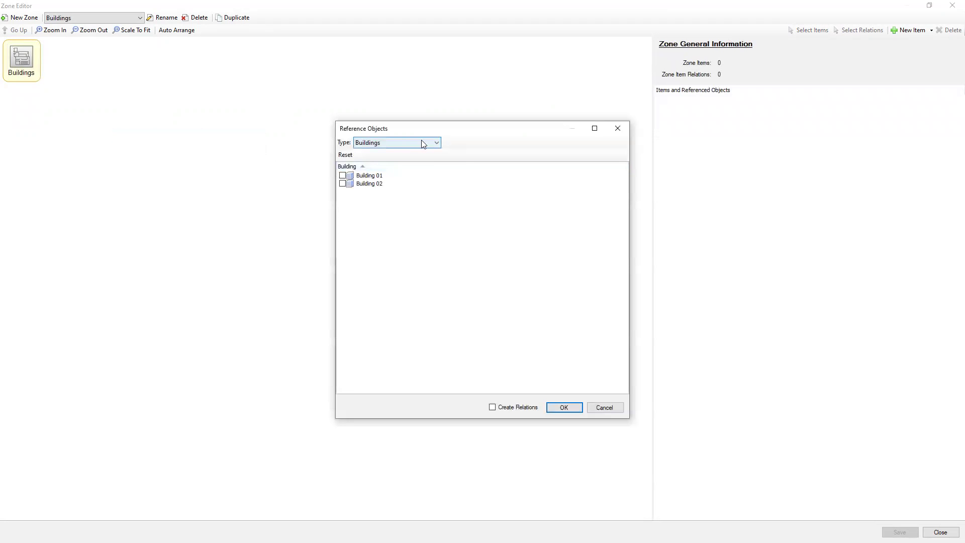
left_click(342, 176)
left_click(342, 183)
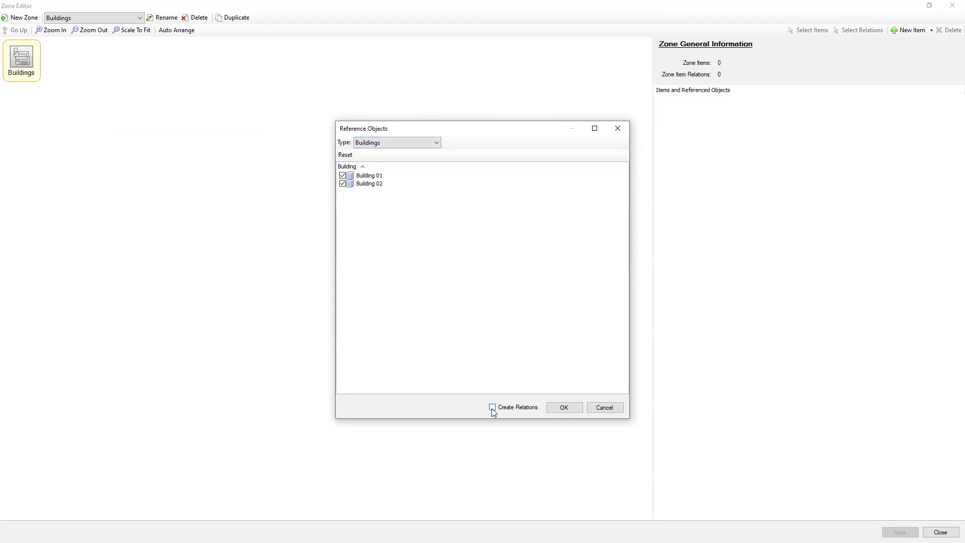
left_click(558, 414)
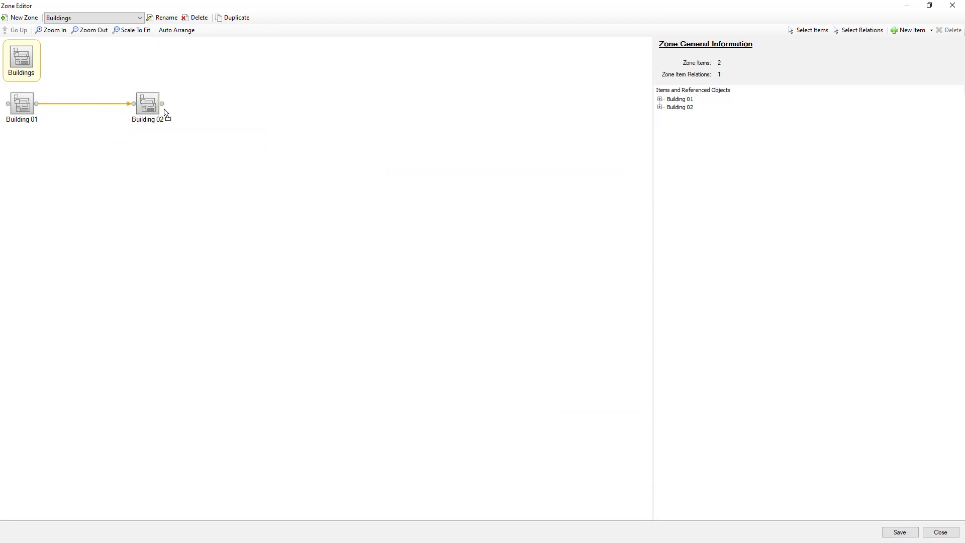
Step: Set the Building 01 to 02 relation to Start-to-Start with 160 hours lag, save and close
left_click_drag(166, 112, 203, 115)
left_click_drag(23, 112, 34, 120)
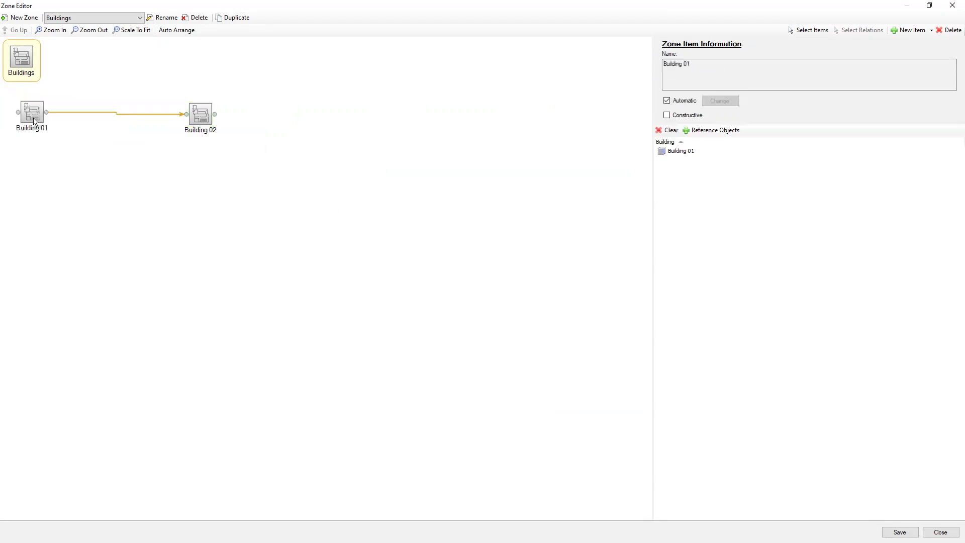
left_click(128, 115)
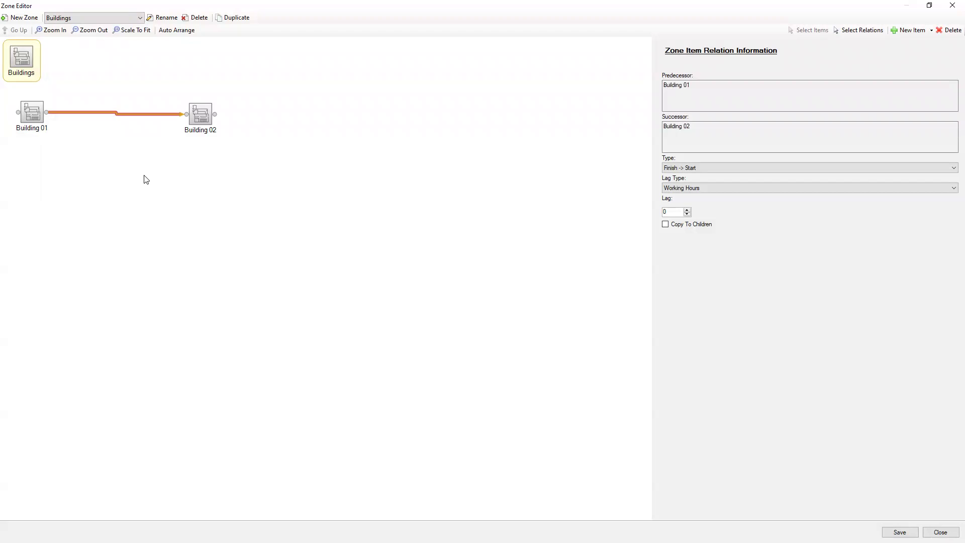
left_click(928, 168)
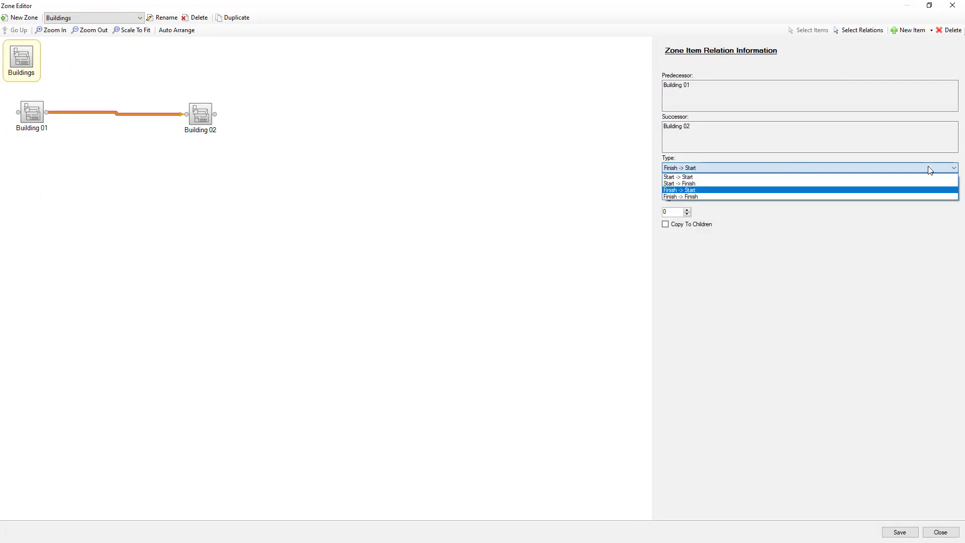
left_click(720, 180)
left_click_drag(205, 123, 232, 121)
left_click(154, 119)
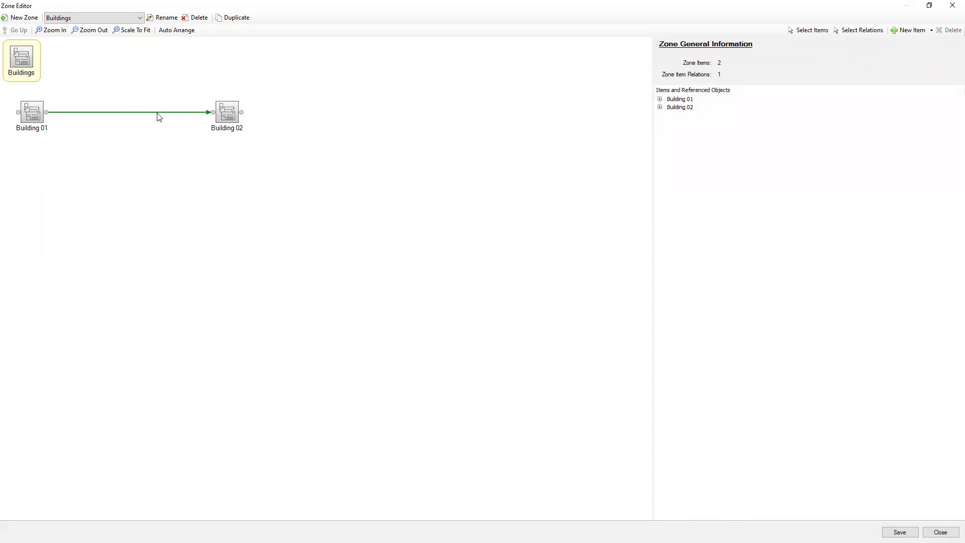
left_click(157, 112)
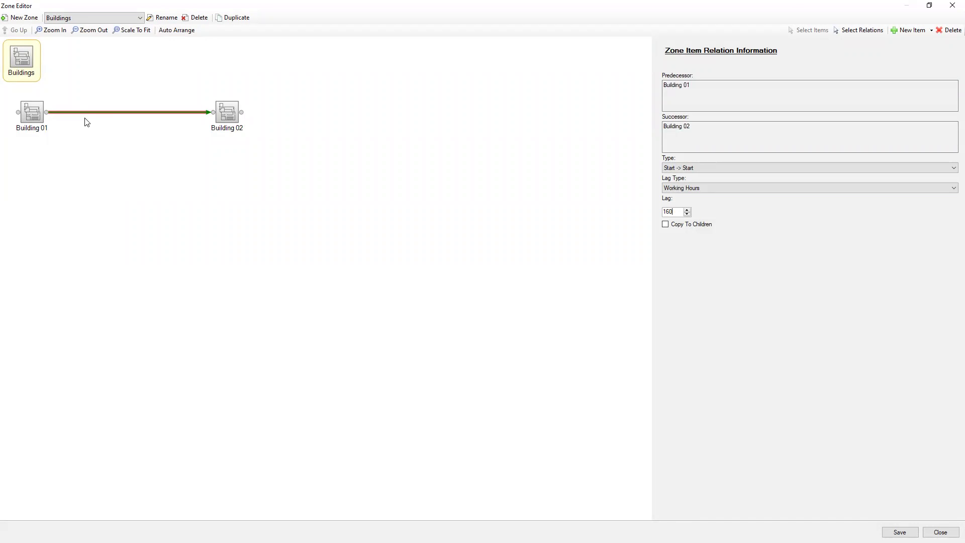
left_click(898, 532)
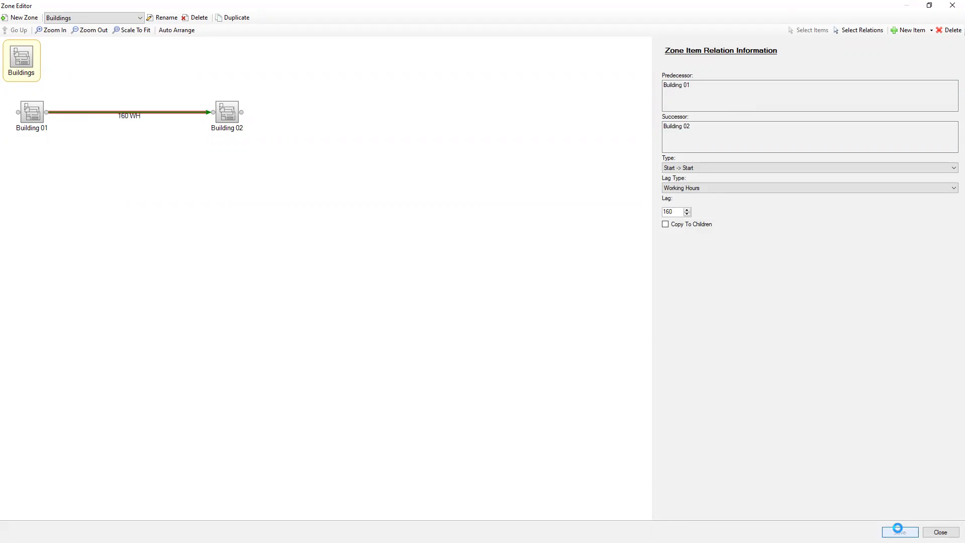
left_click(939, 531)
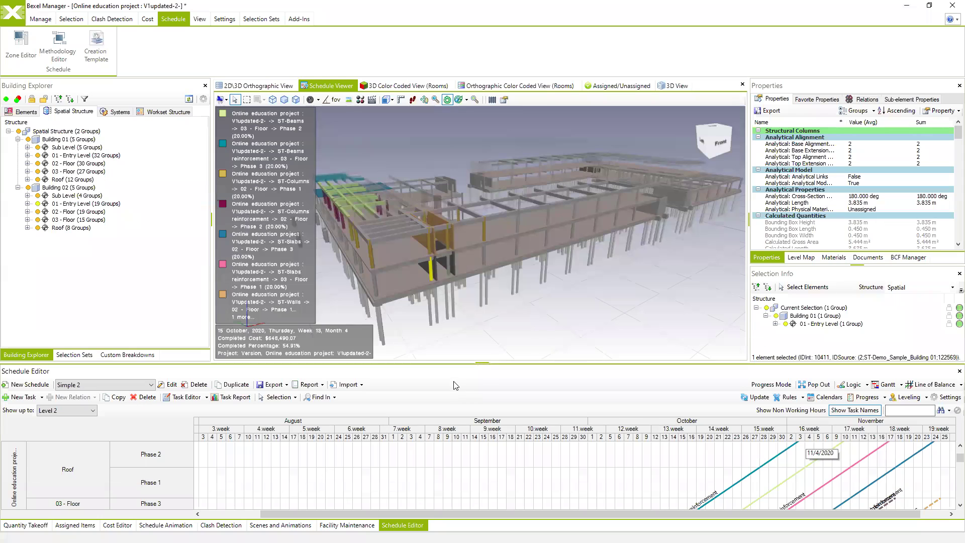
Step: Create a new schedule named 'Simple 3'
left_click(29, 385)
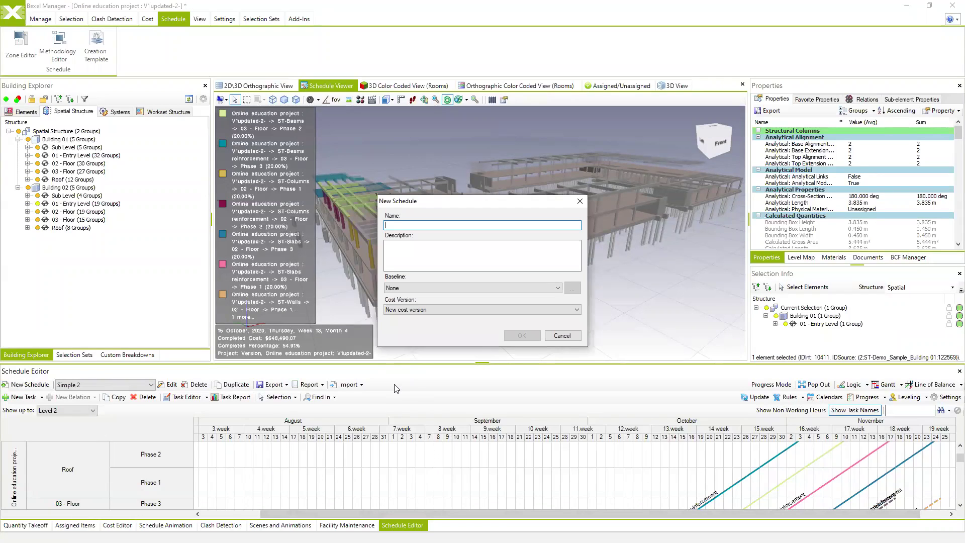
type("Simple 3")
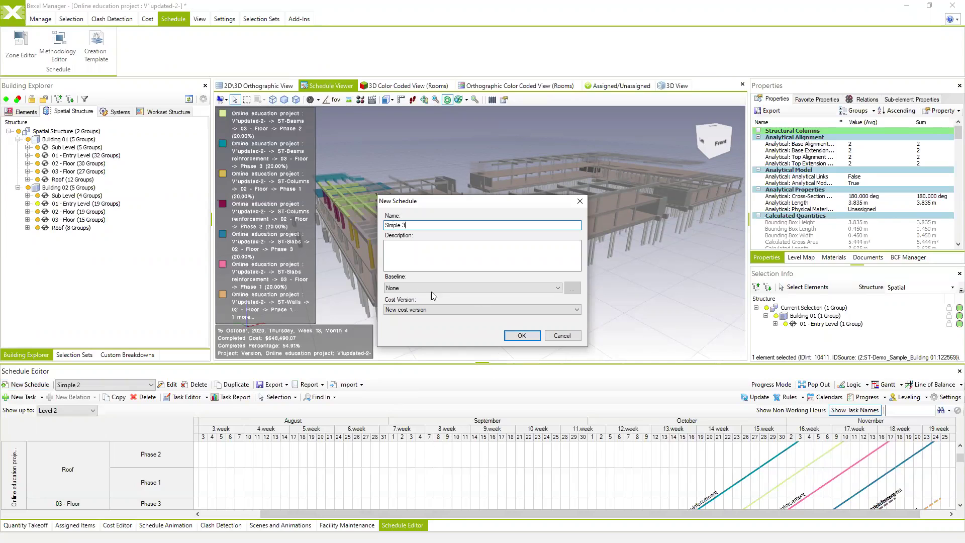
left_click(522, 336)
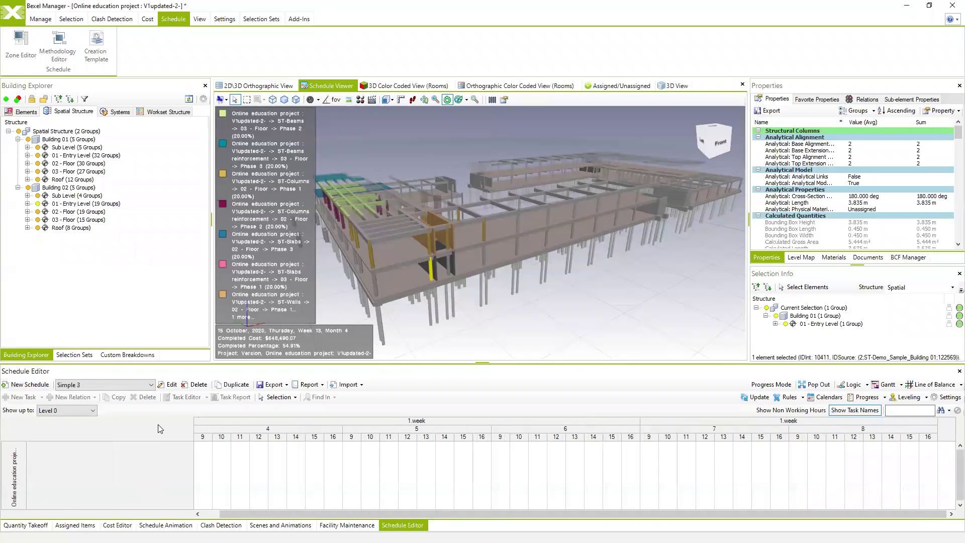
Step: Switch the schedule to Gantt chart view and bring up the Creation Template Manager
left_click(877, 384)
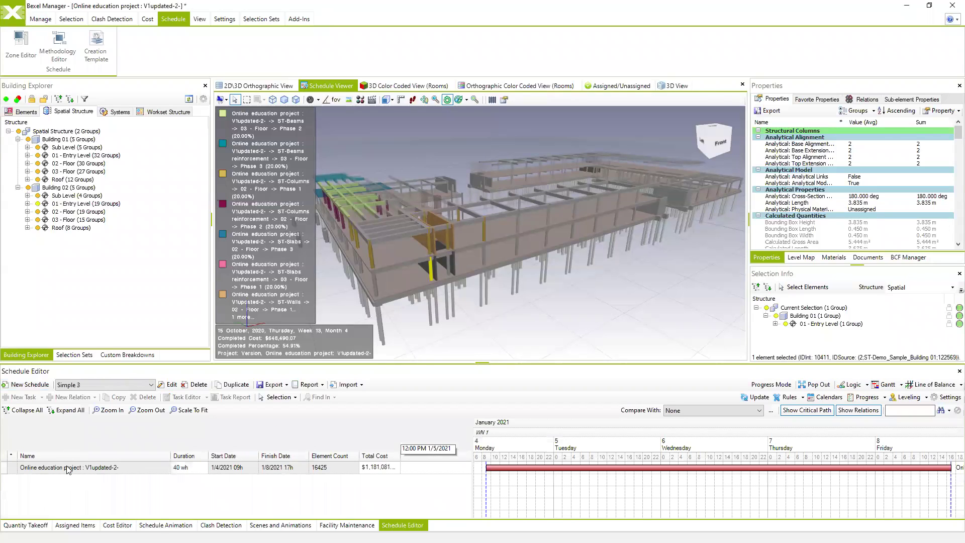
right_click(69, 469)
mouse_move(115, 439)
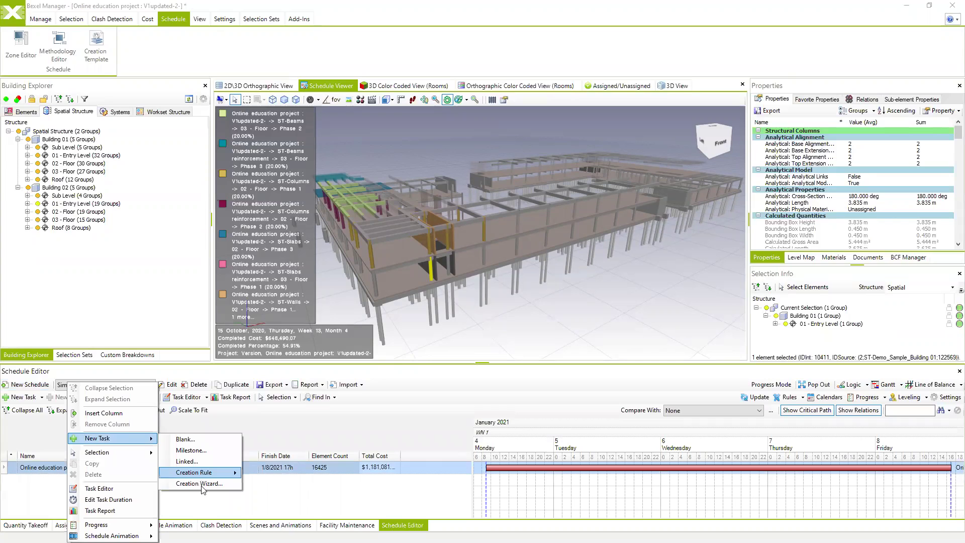
left_click(258, 495)
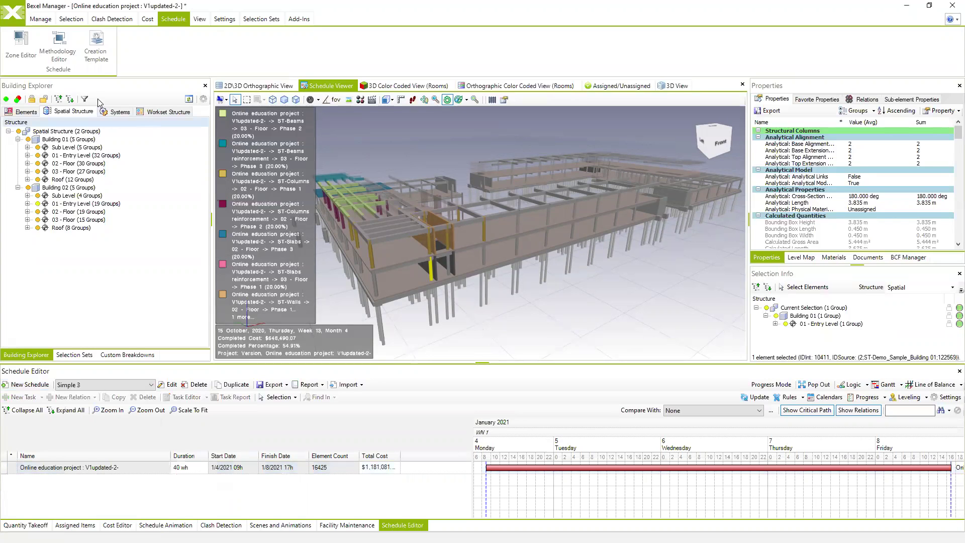
left_click(96, 47)
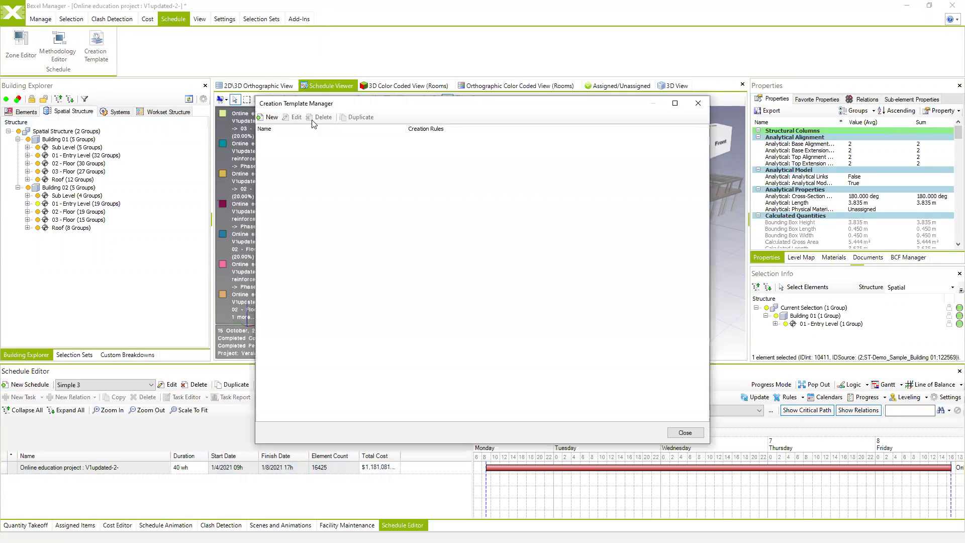
Step: Start a new template with a Reference Children rule on Simple Methodology relations Constructive
left_click(271, 118)
left_click(284, 140)
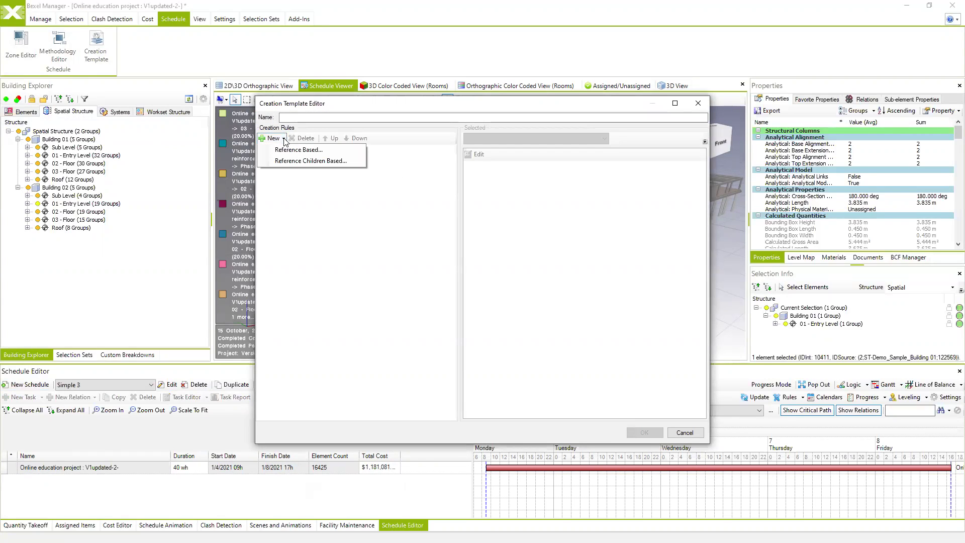
left_click(296, 161)
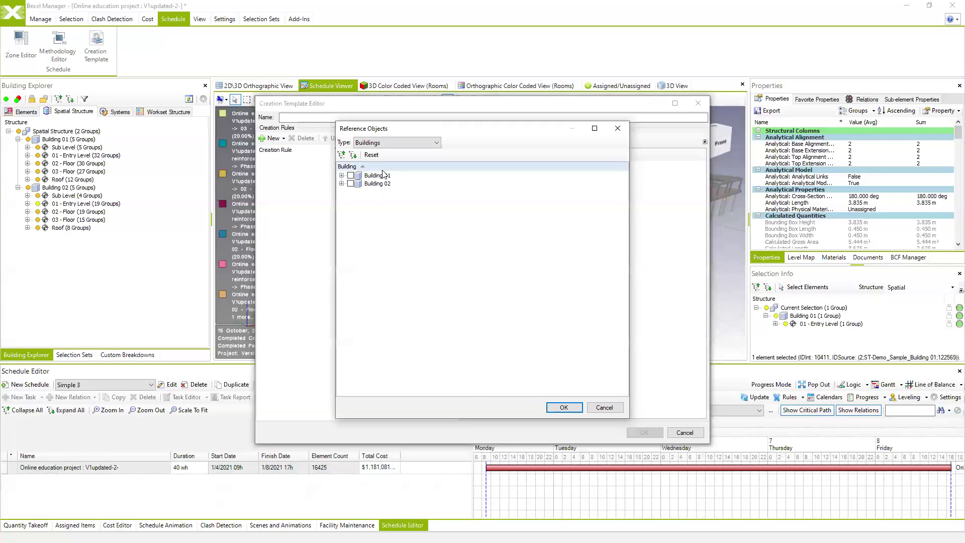
left_click(437, 143)
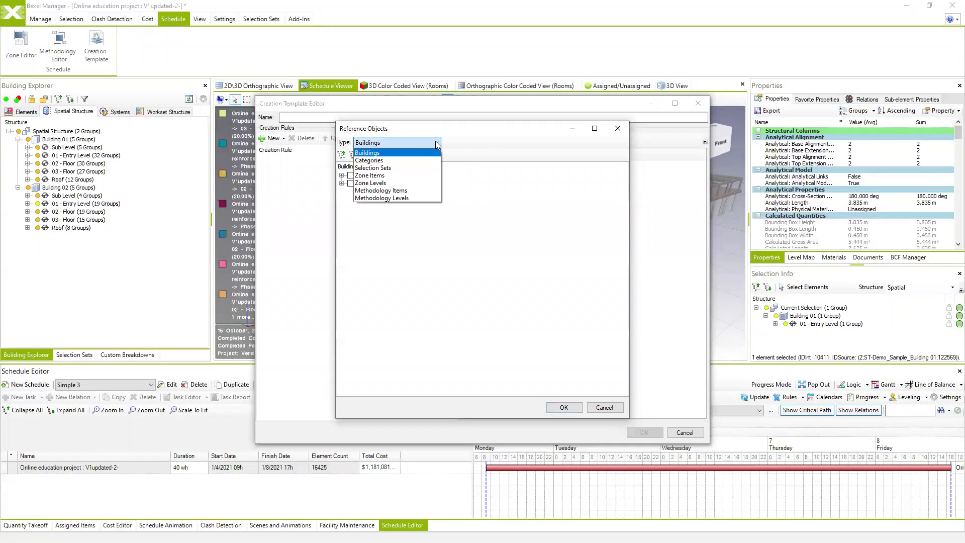
left_click(387, 199)
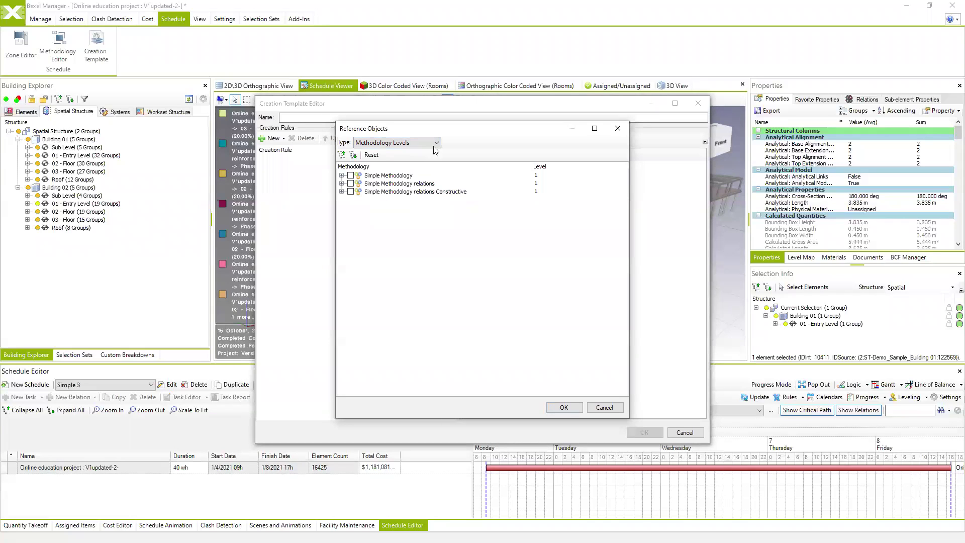
left_click(435, 144)
left_click(366, 191)
left_click(376, 193)
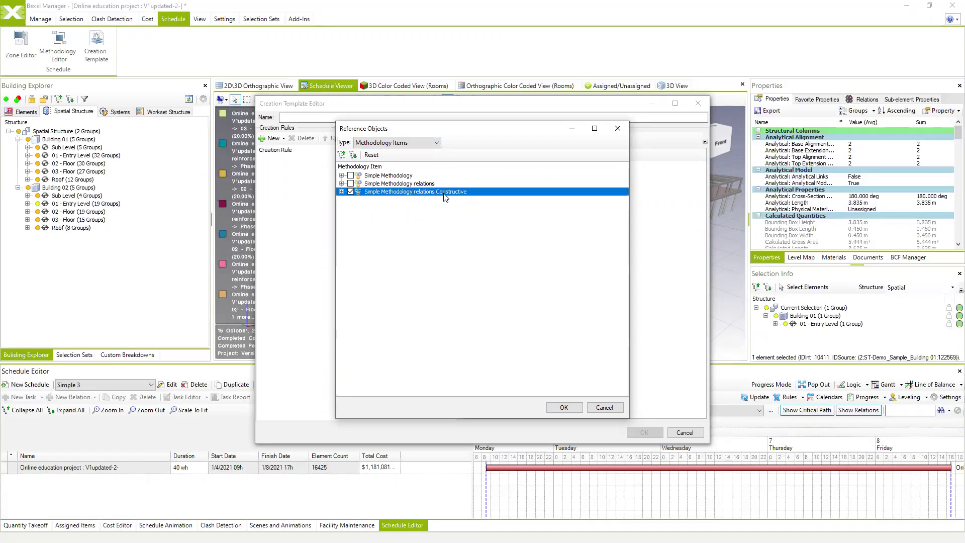
left_click(553, 406)
Step: Add Reference Children Based rules for the Levels and Phases zones
left_click(274, 138)
left_click(294, 157)
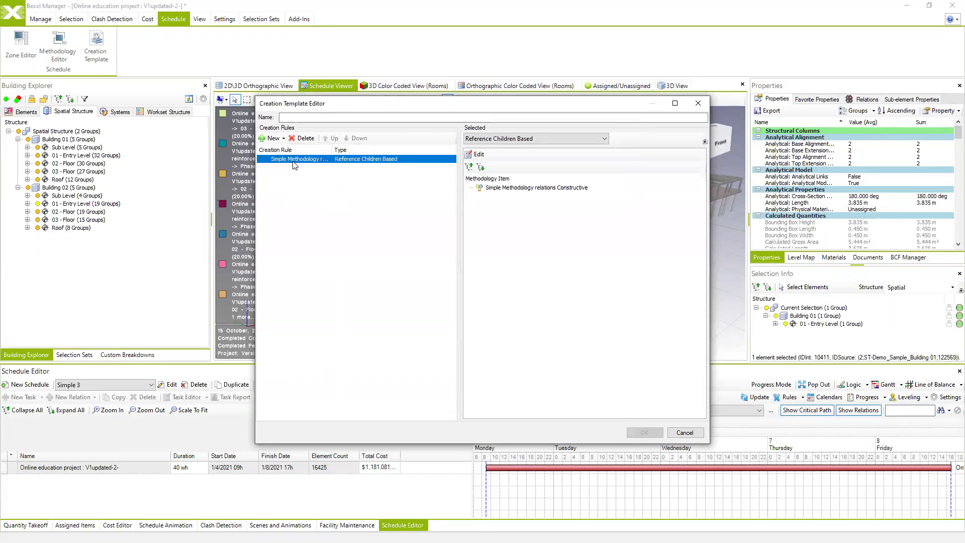
left_click(436, 143)
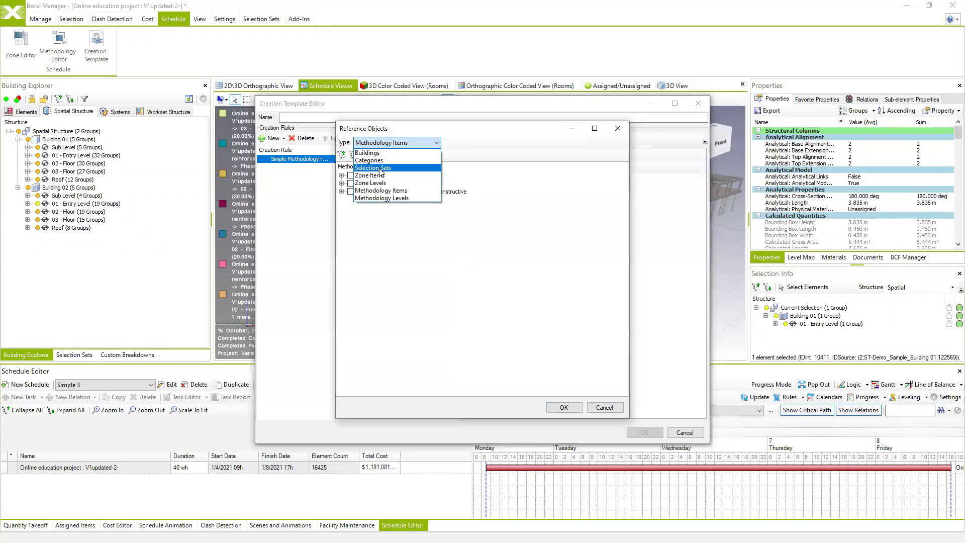
left_click(380, 176)
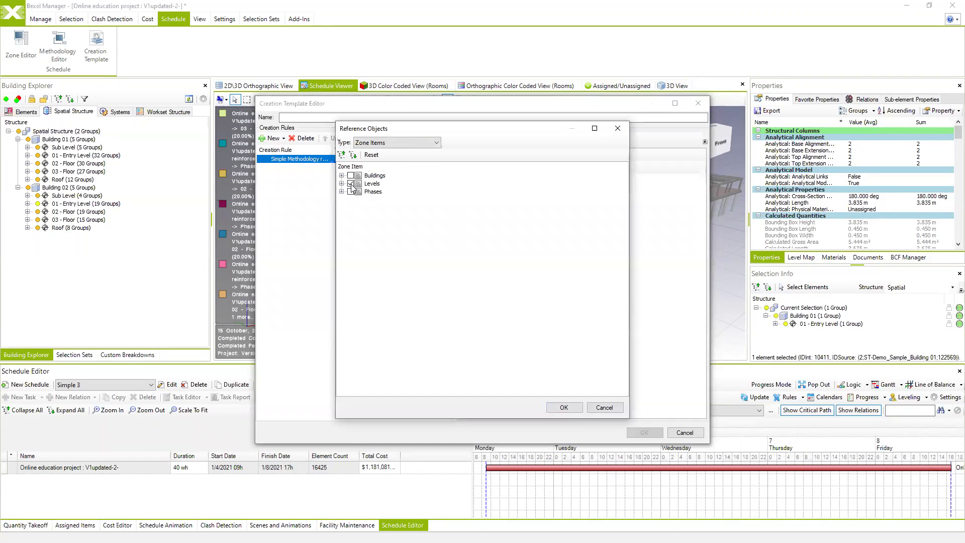
left_click(566, 408)
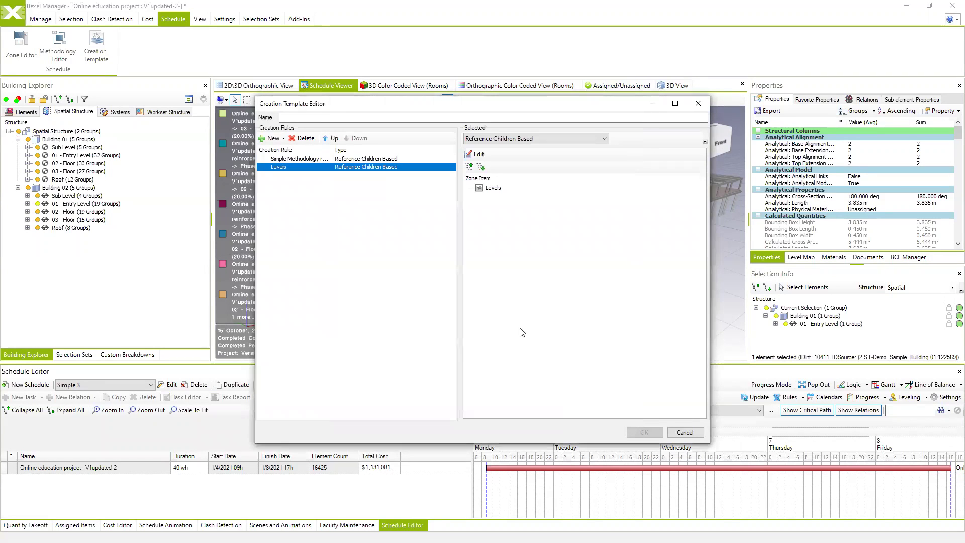
left_click(284, 138)
left_click(283, 139)
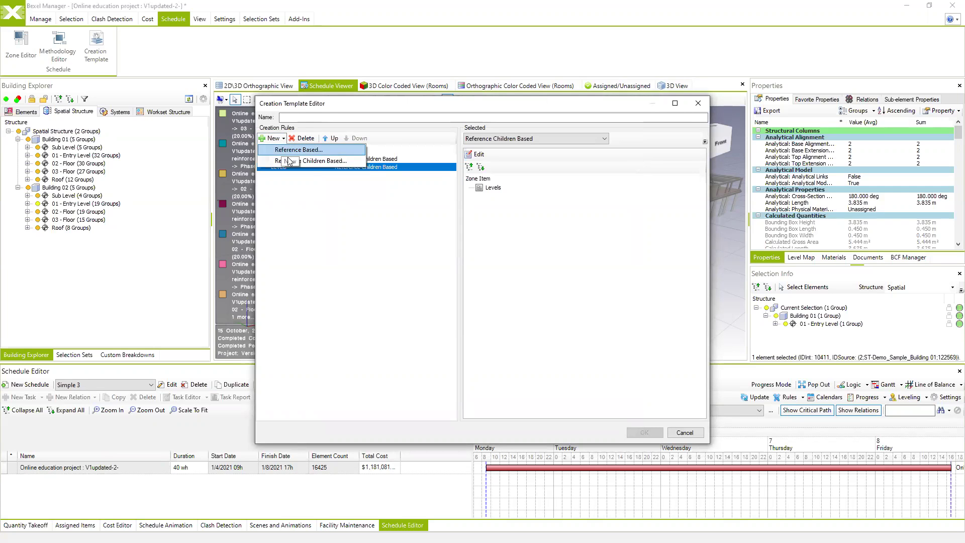
left_click(290, 161)
left_click(350, 192)
left_click(564, 407)
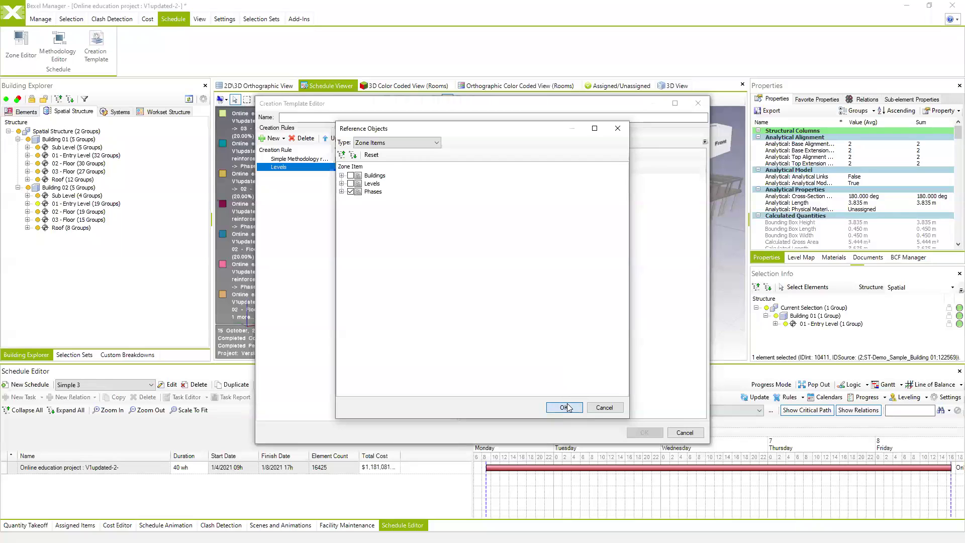
Step: Add a Buildings zone rule and move it to the top of the rule list
left_click(283, 138)
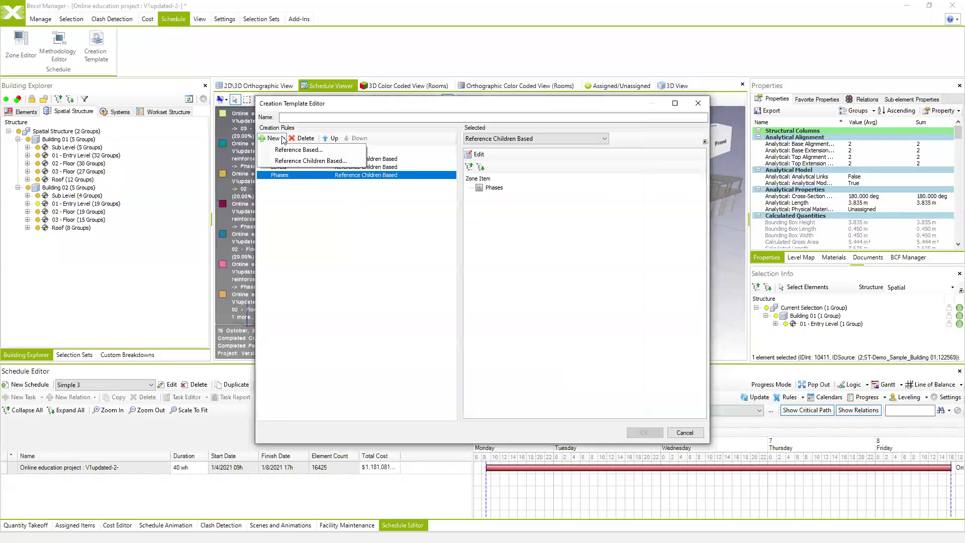
left_click(297, 161)
left_click(351, 176)
left_click(563, 408)
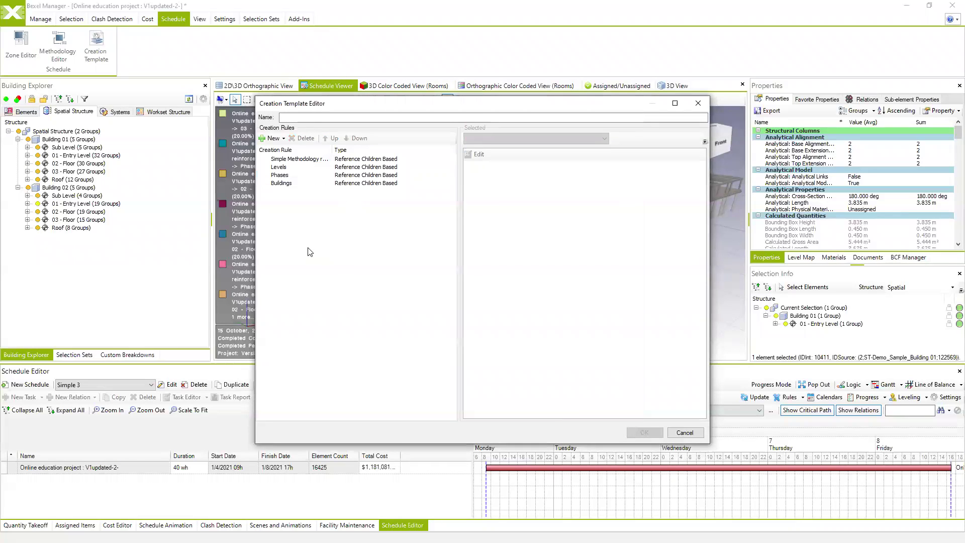
left_click(281, 183)
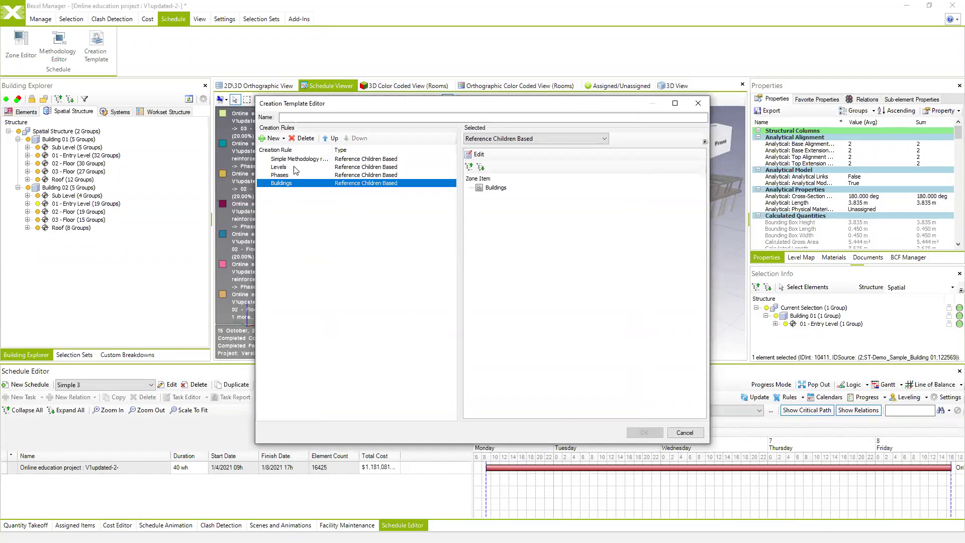
left_click(324, 139)
left_click(324, 139)
left_click(323, 139)
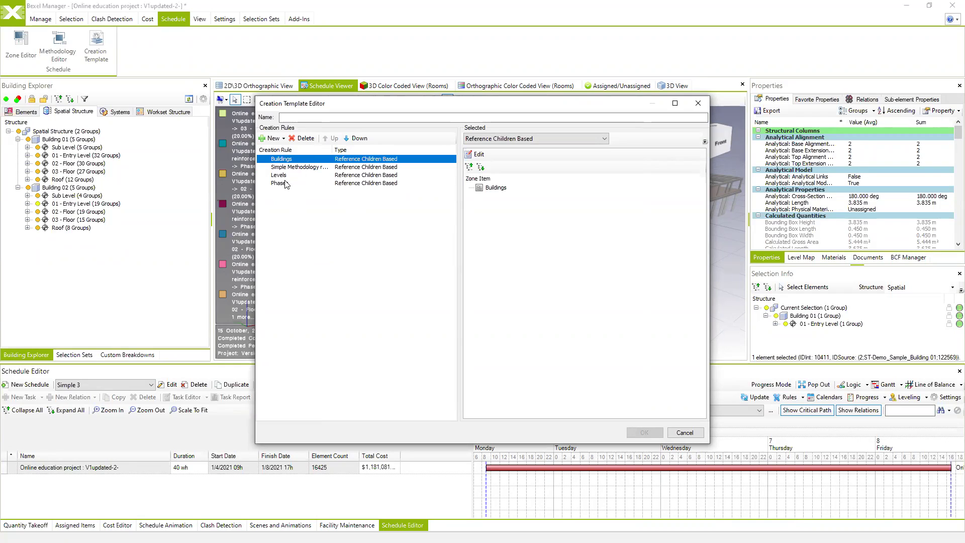
Step: Name the template 'Simple template', save it and close the manager
left_click(301, 183)
left_click(335, 118)
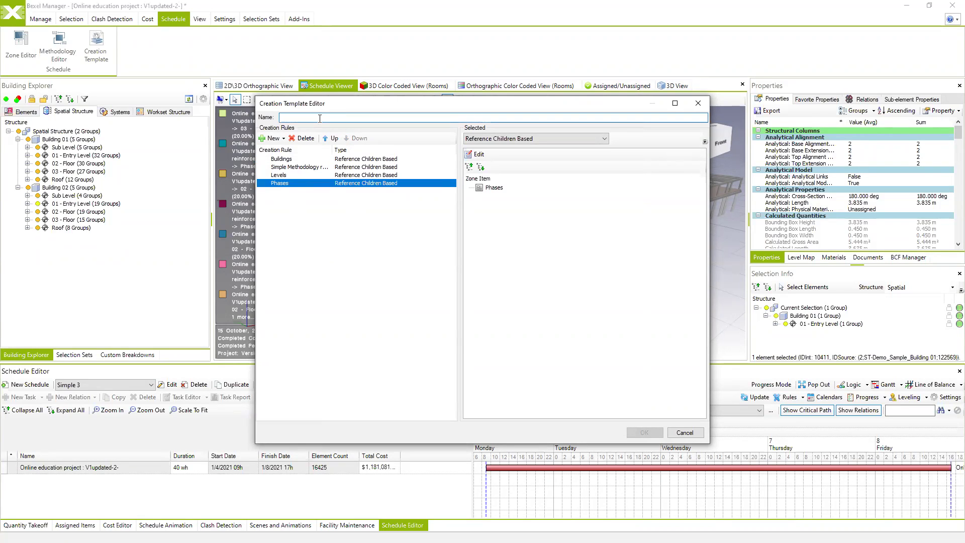
type("Simple template")
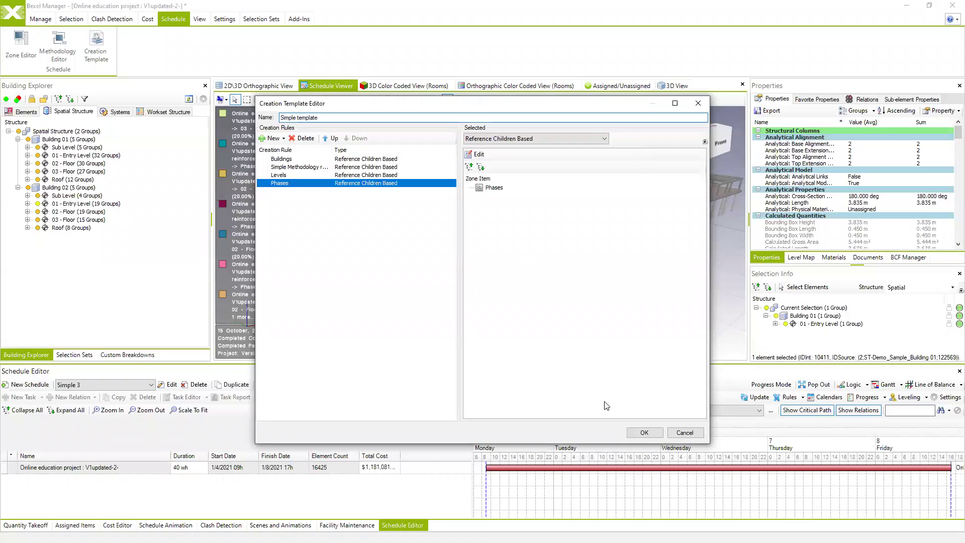
left_click(645, 433)
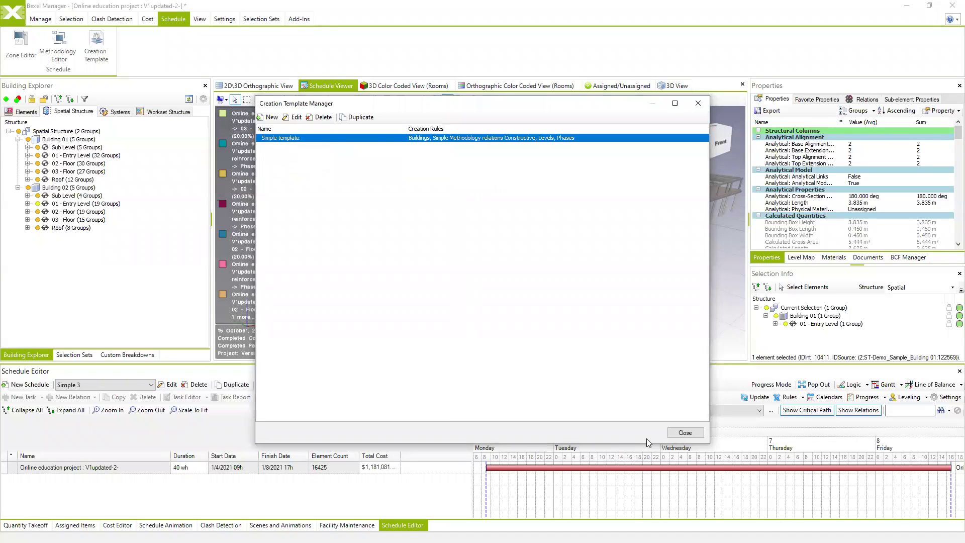
left_click(684, 433)
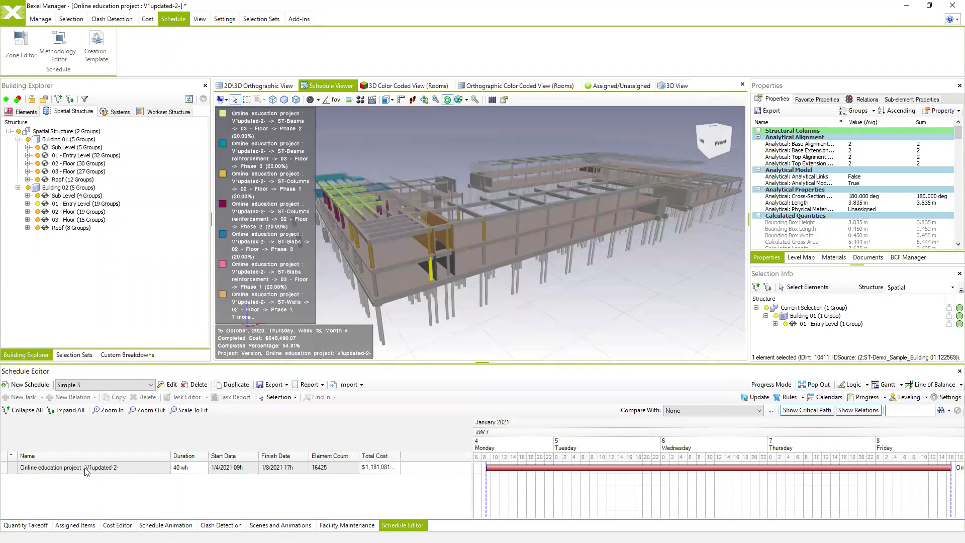
Step: Generate Building 01 and 02 tasks via the Creation Wizard using Simple template, then pop out the editor
right_click(86, 471)
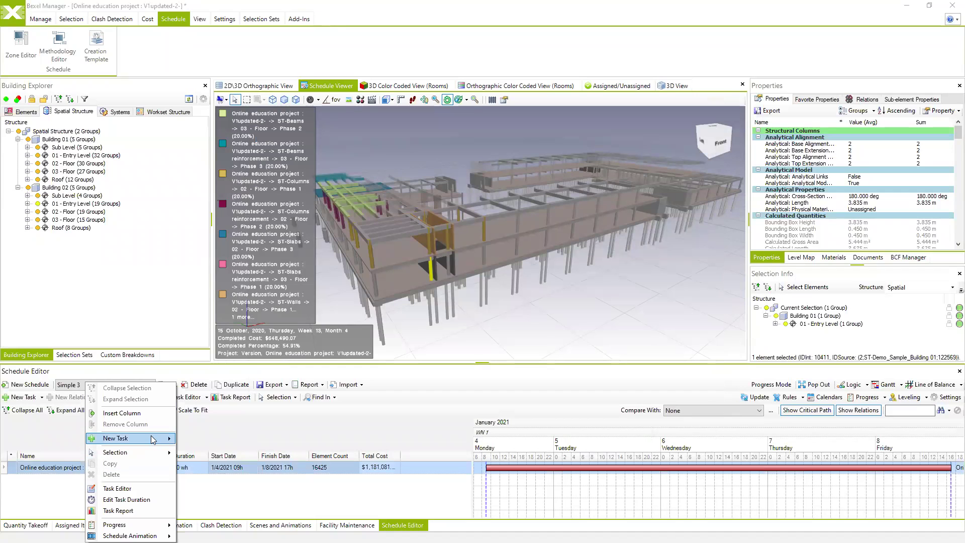
left_click(206, 481)
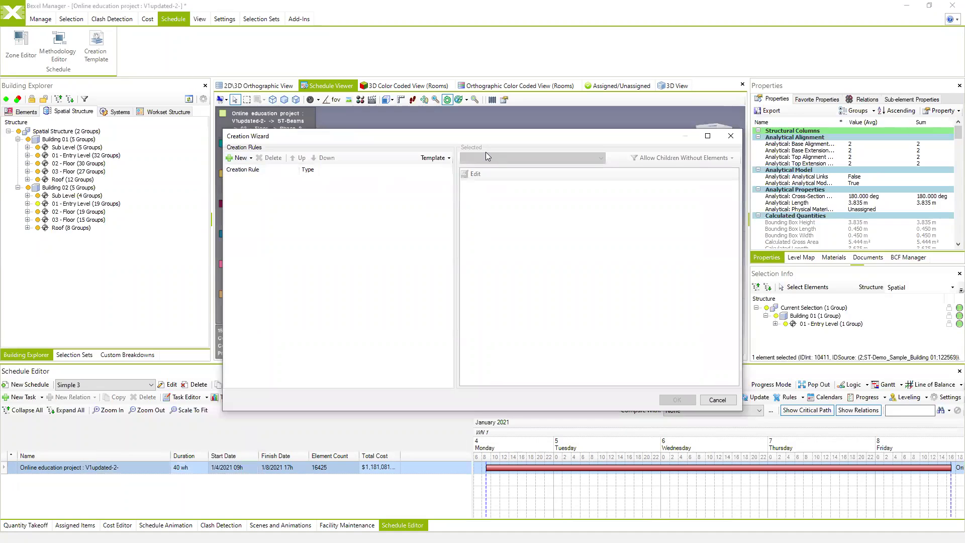
left_click(450, 158)
left_click(427, 182)
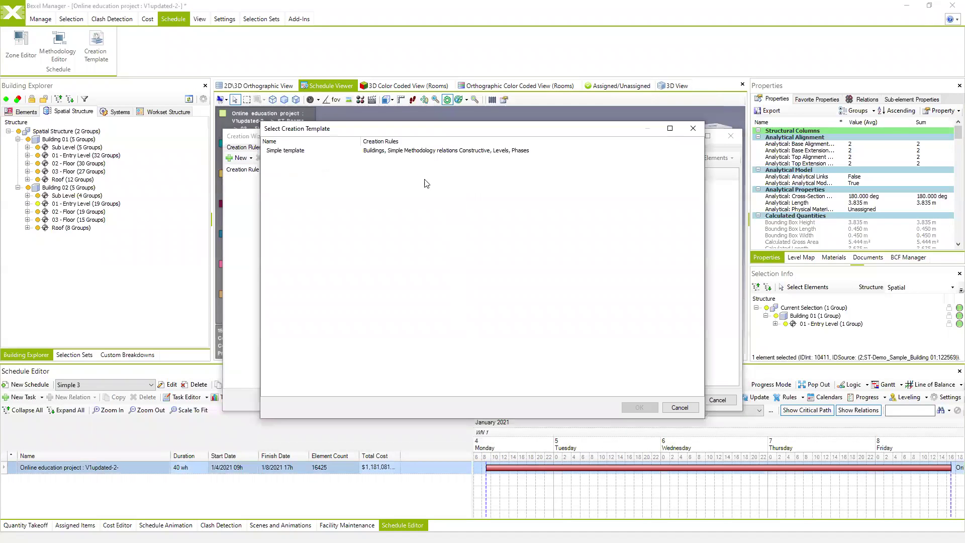
left_click(379, 150)
left_click(639, 407)
left_click(673, 401)
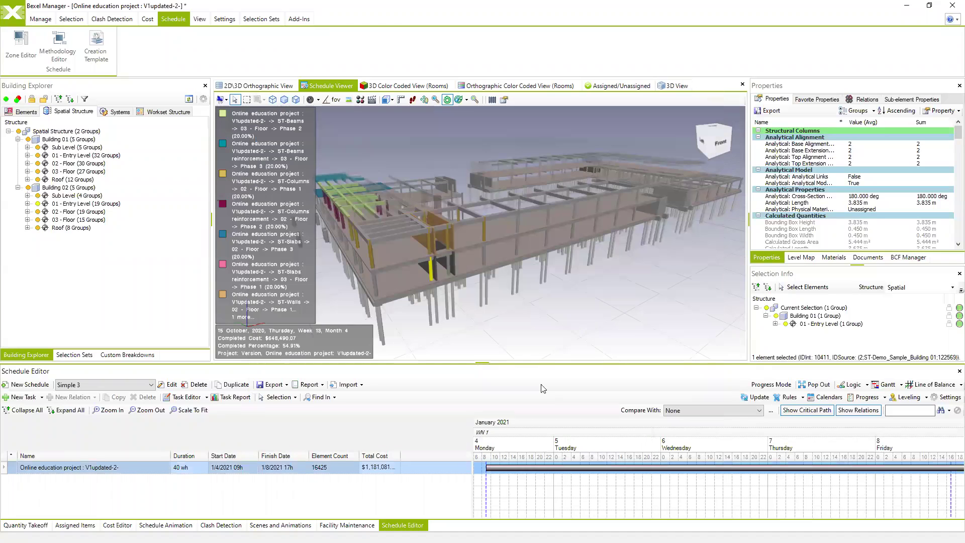
left_click(817, 385)
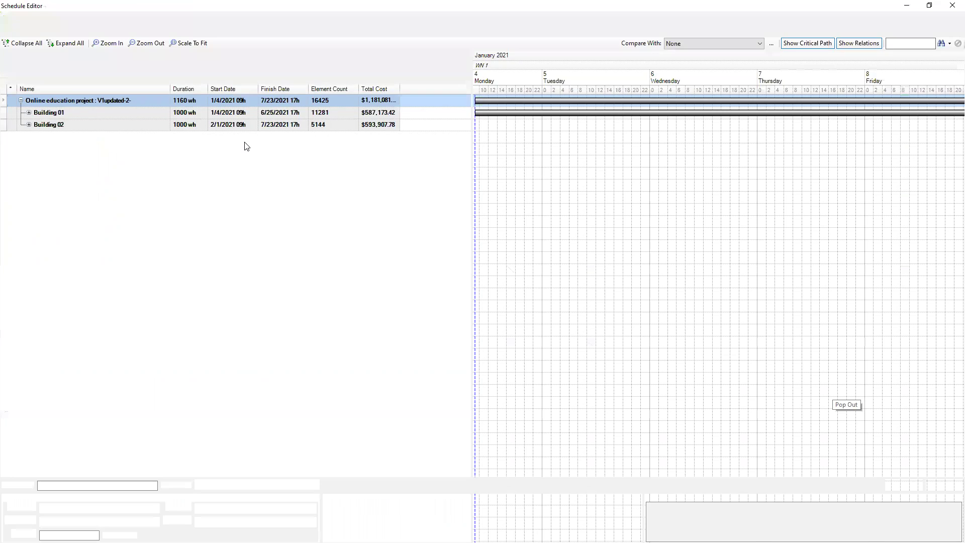
Step: Set the project start to August 6, 2020 and scale the Gantt timeline to fit
left_click(202, 45)
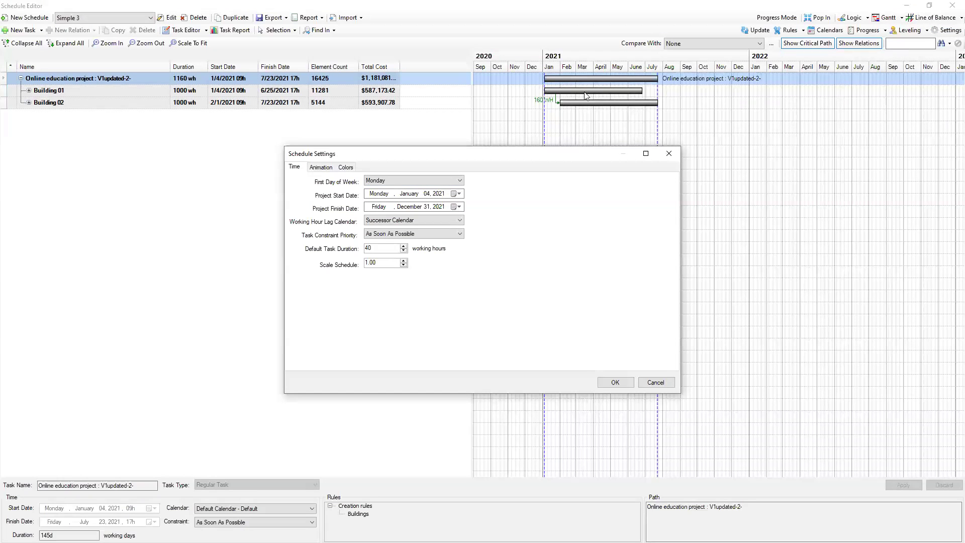
left_click(459, 194)
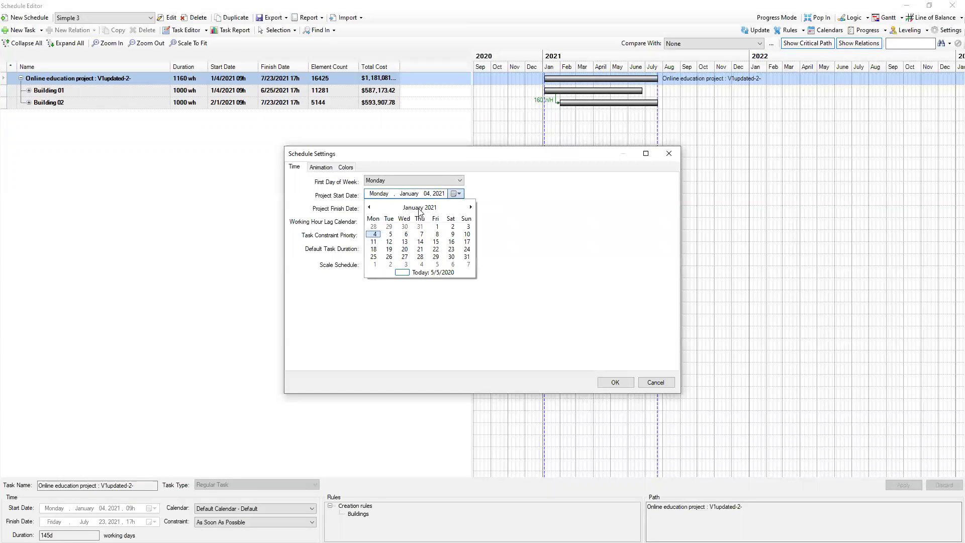
left_click(370, 208)
left_click(369, 207)
left_click(369, 207)
left_click(369, 207)
left_click(370, 207)
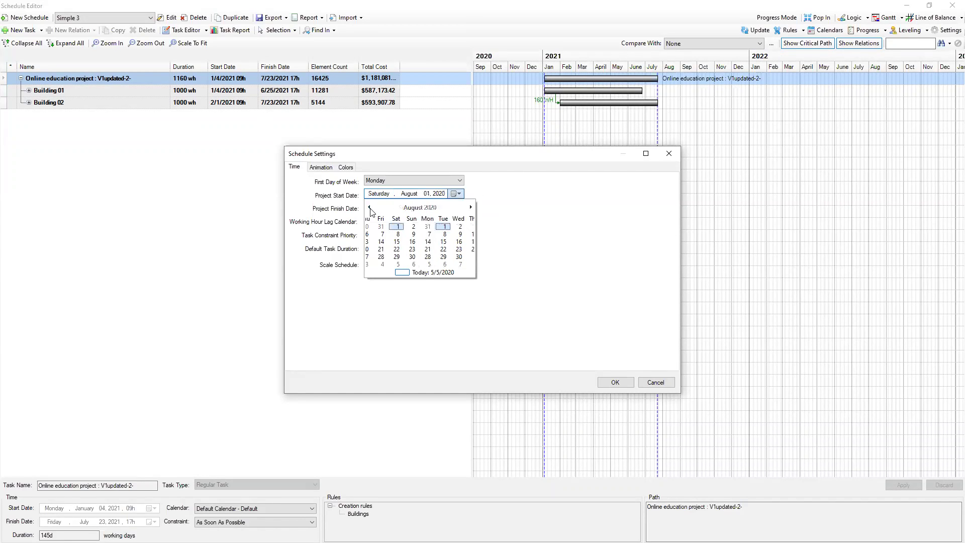
left_click(421, 234)
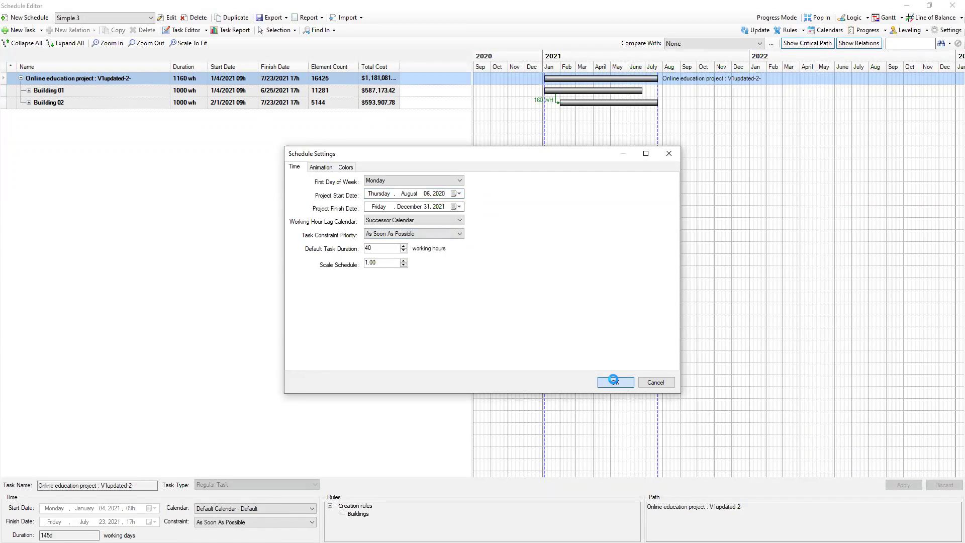
left_click(616, 383)
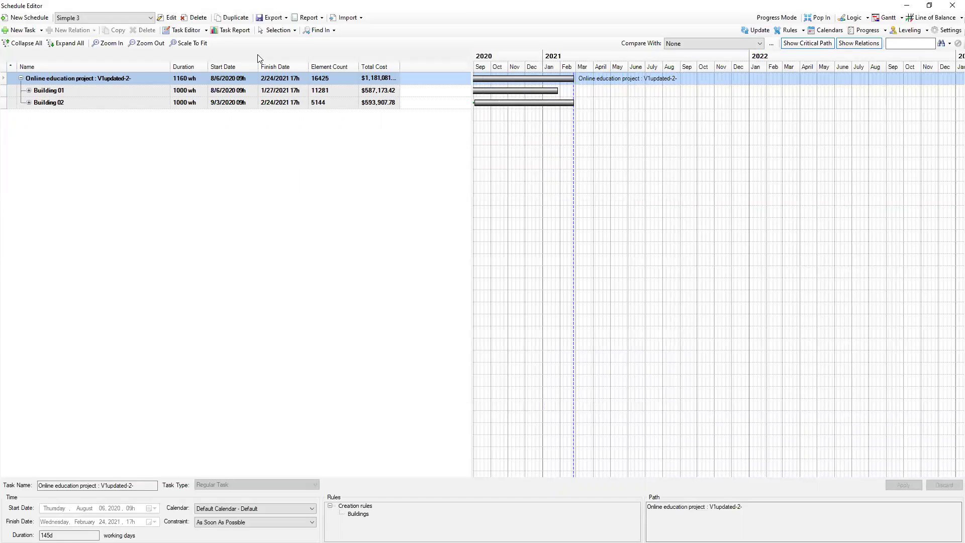
left_click(188, 43)
Step: Expand both buildings, ST-Foundations and ST-Beams Entry Level phases, then select ST-Beams reinforcement
scroll(548, 149, "down", 1, "ctrl")
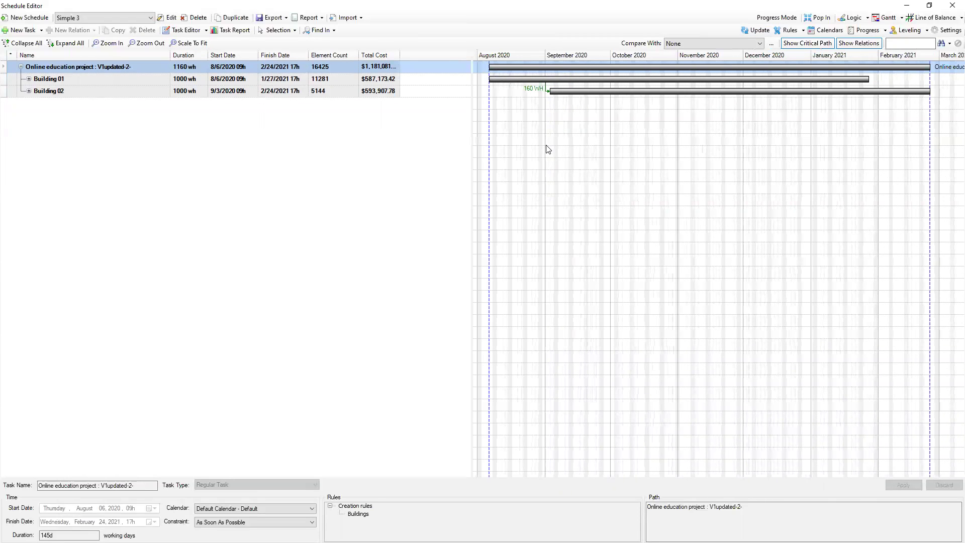
left_click(29, 78)
left_click(29, 212)
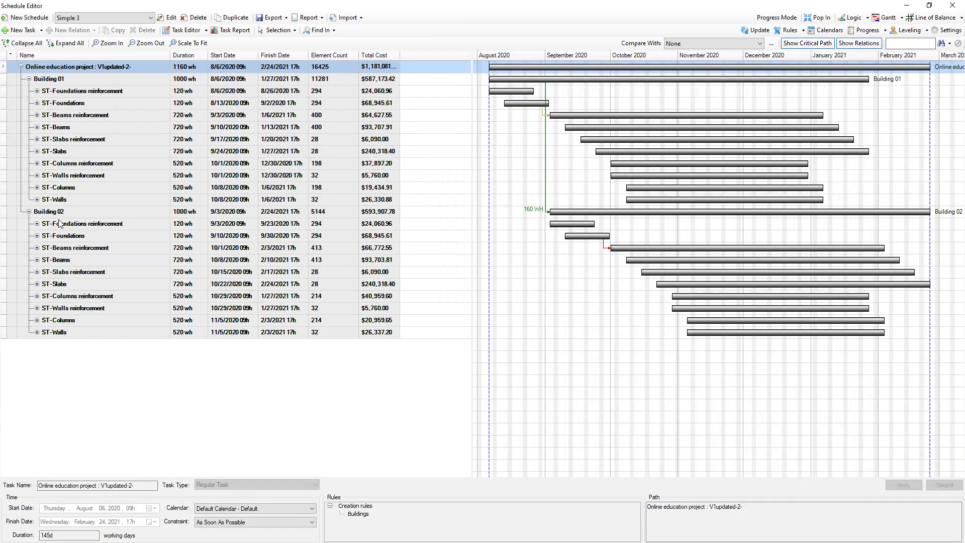
left_click(37, 91)
left_click(37, 115)
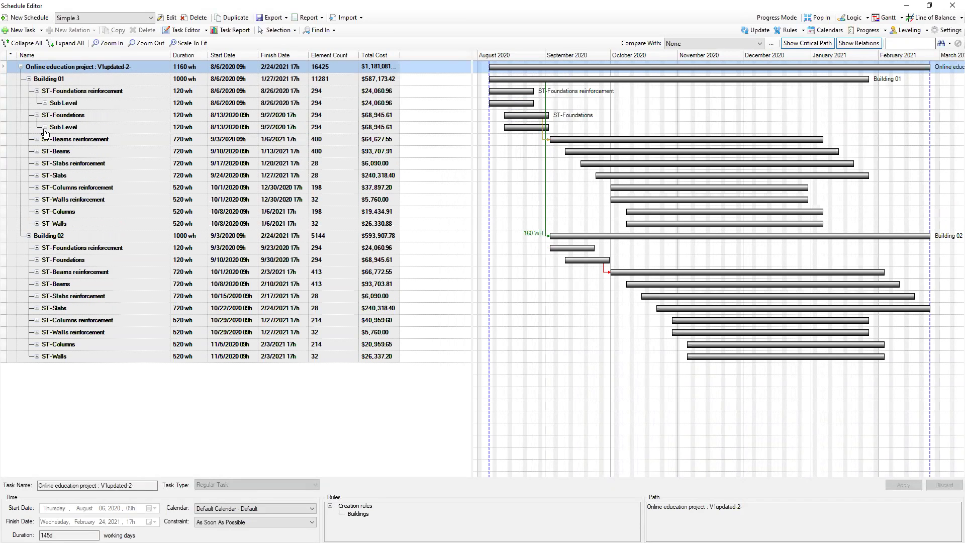
left_click(45, 128)
left_click(37, 176)
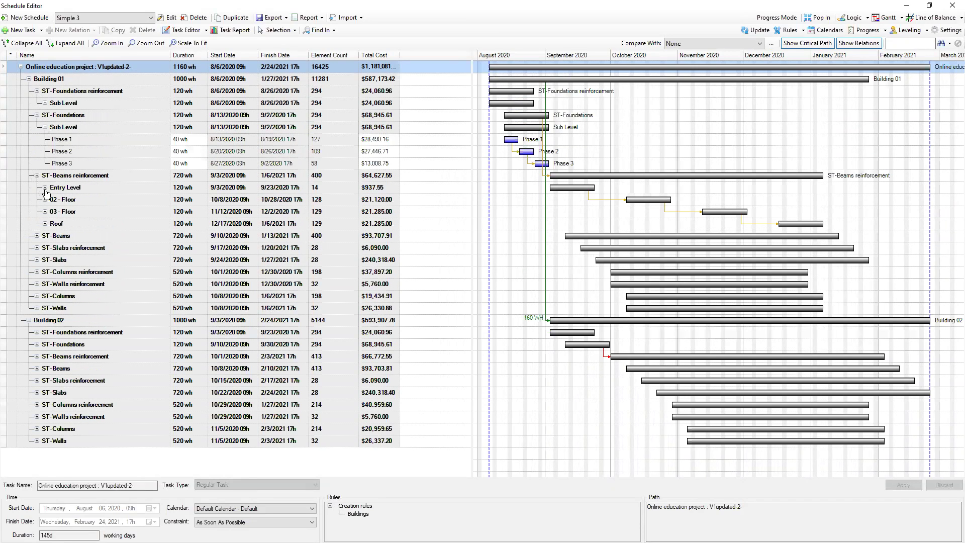
left_click(44, 188)
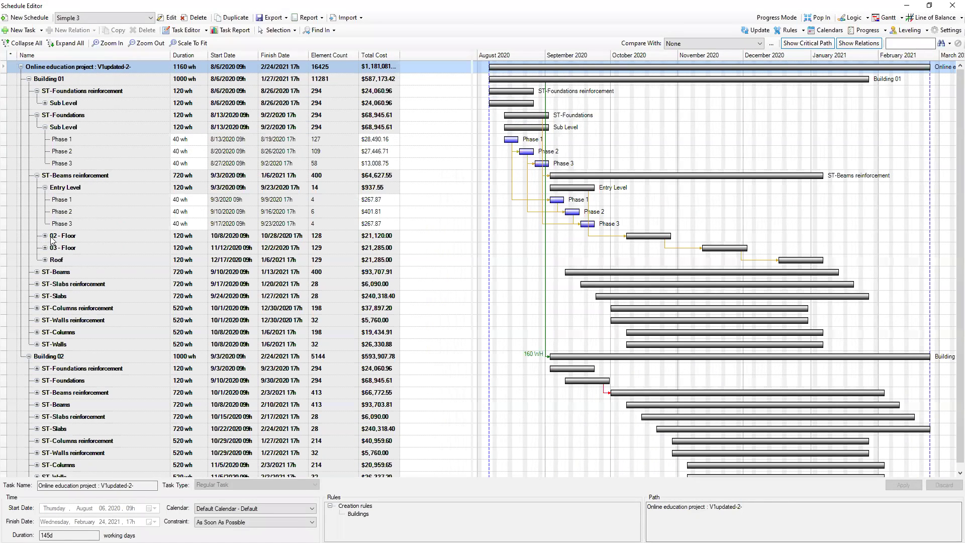
left_click(74, 177)
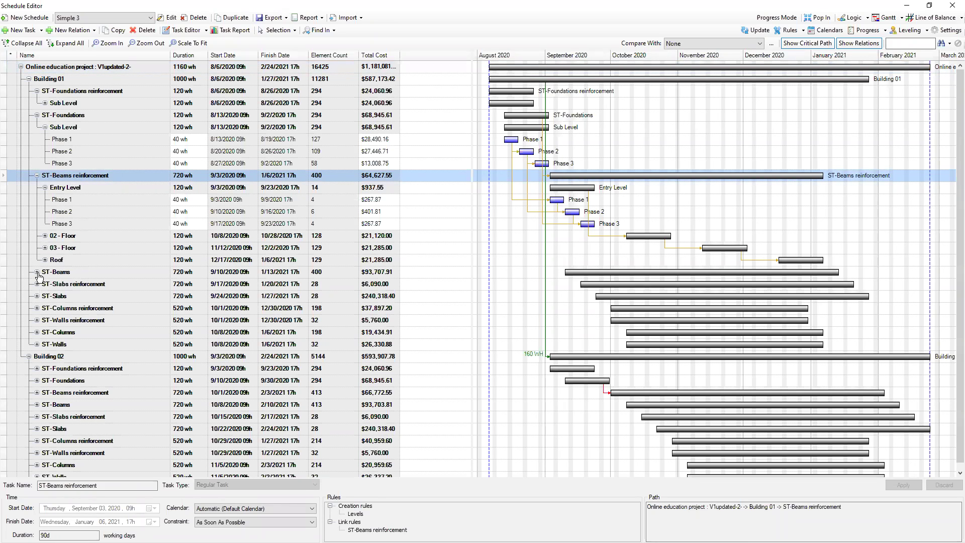
Step: Expand ST-Columns reinforcement and the 02 - Floor, 03 - Floor and Entry Level phase rows
left_click(37, 308)
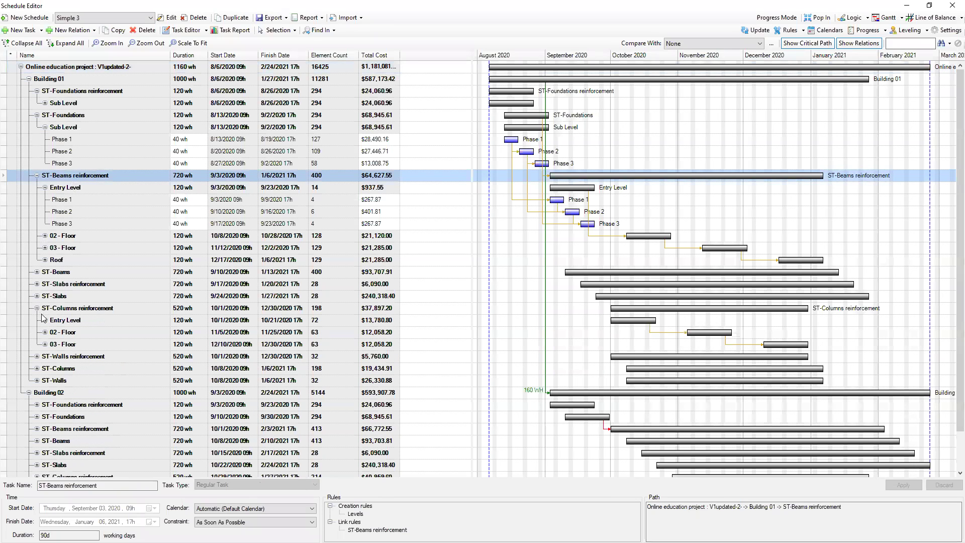
left_click(45, 333)
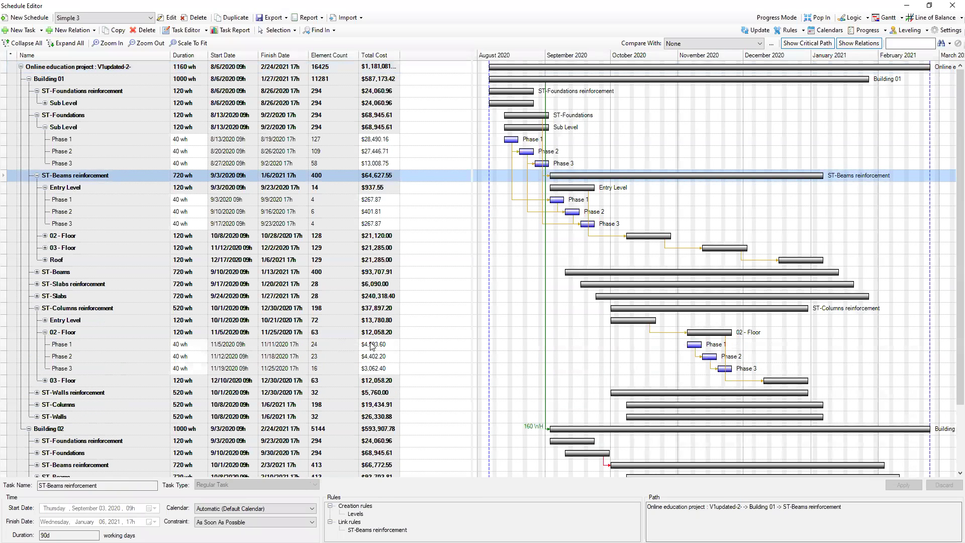
left_click(44, 235)
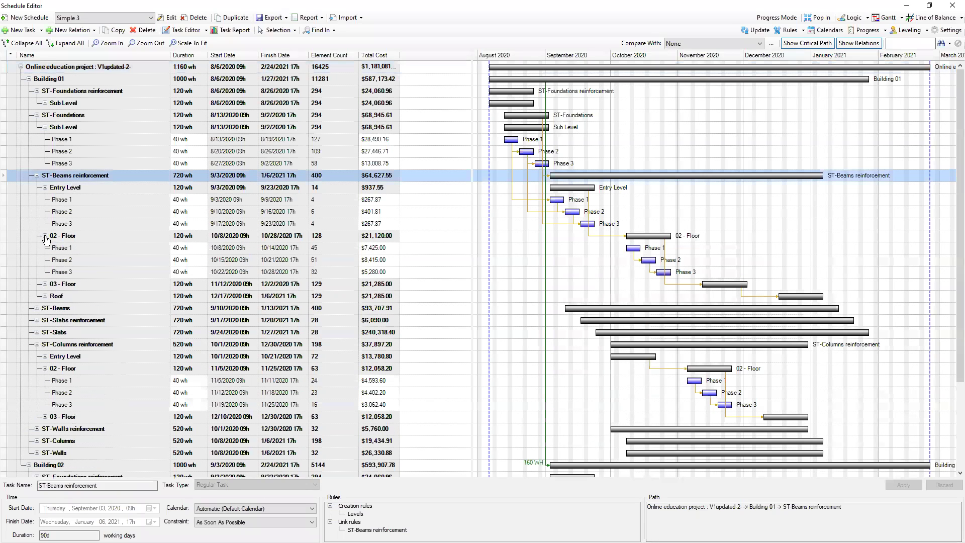
left_click(45, 417)
left_click(45, 357)
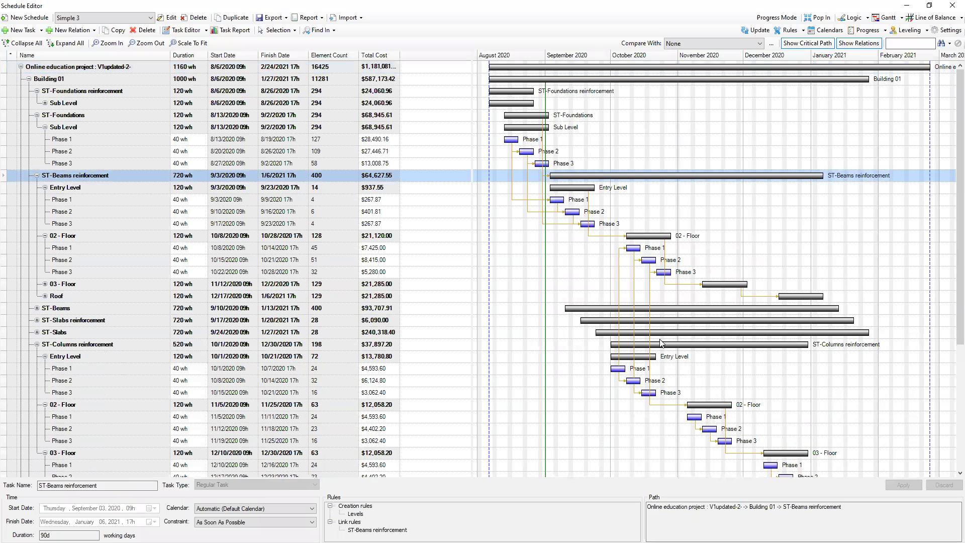
mouse_move(614, 370)
mouse_move(638, 250)
Step: Dock the schedule editor and rebuild the 4D animation from the current schedule
left_click(815, 17)
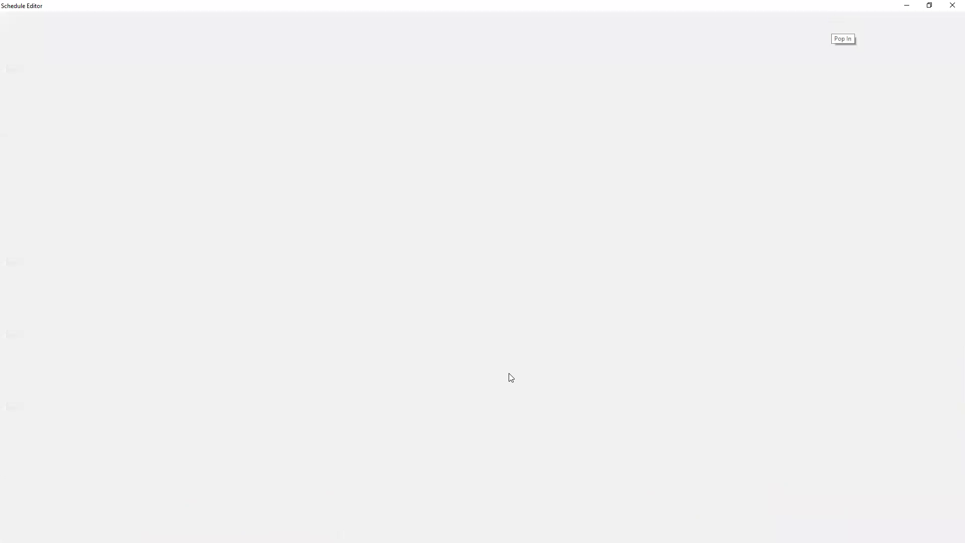
left_click(166, 525)
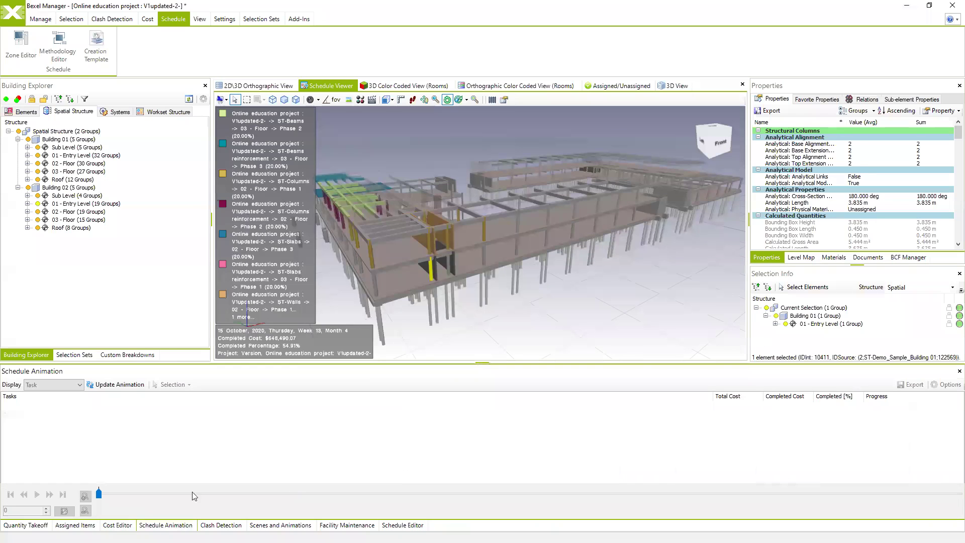
left_click(116, 384)
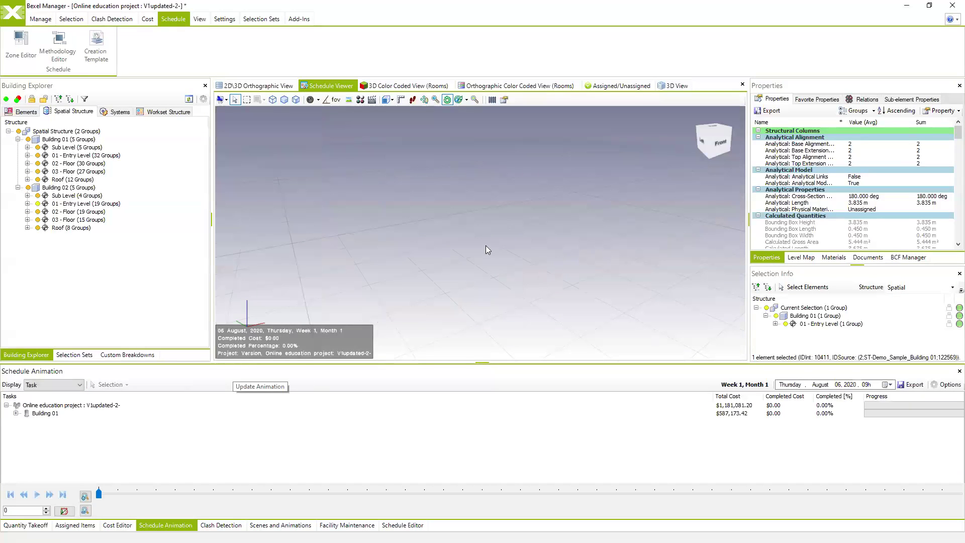
Step: Play the construction animation, pausing along the way, and stop at 15 December 2020 (61.08% complete)
left_click(37, 495)
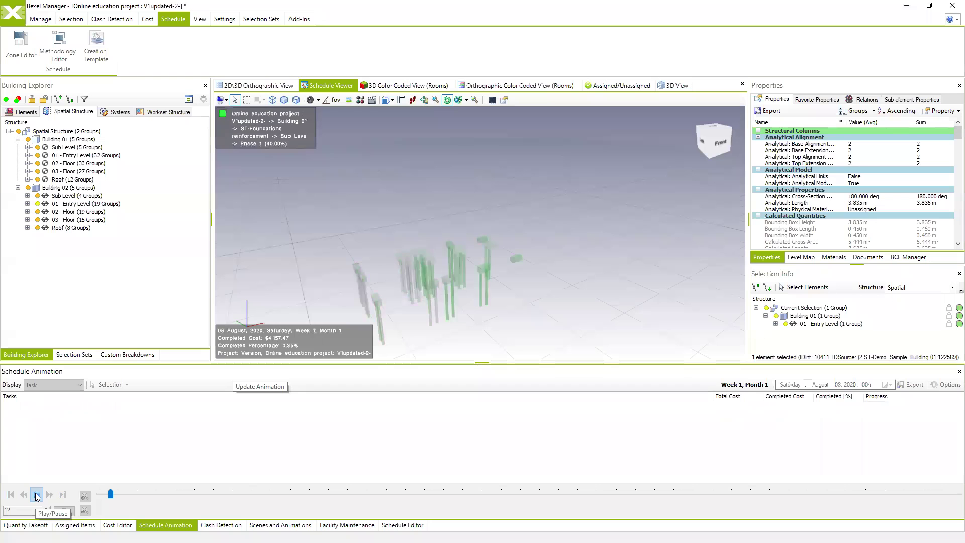
left_click_drag(477, 236, 514, 275)
left_click(37, 495)
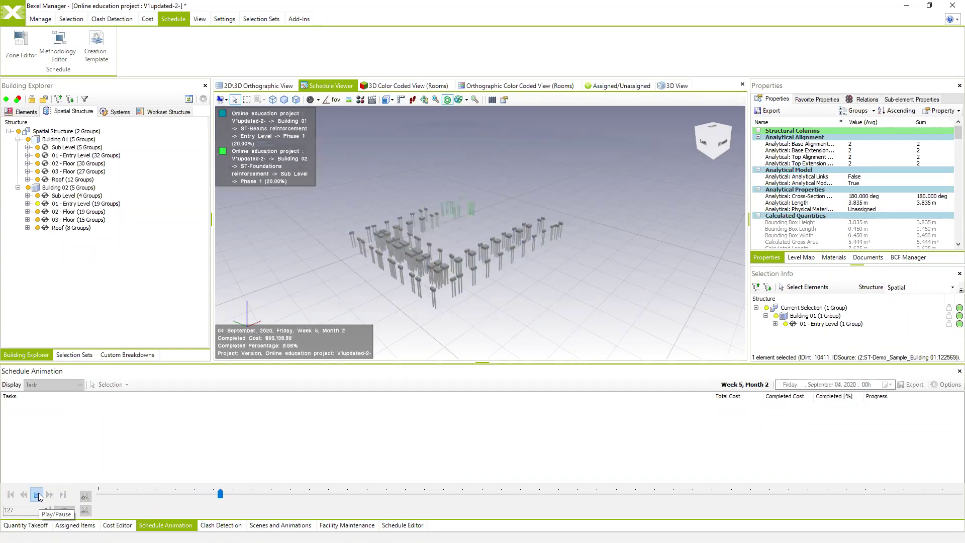
left_click(37, 495)
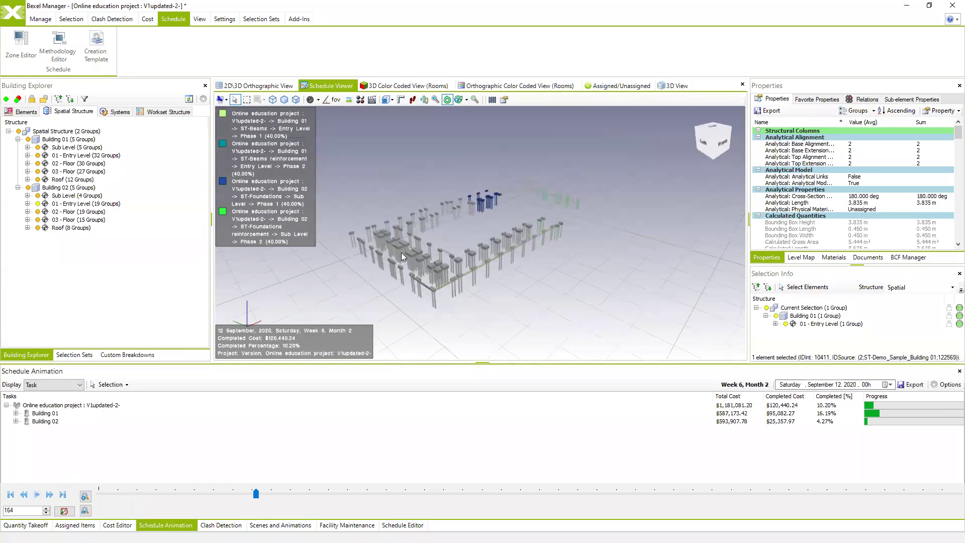
left_click(37, 495)
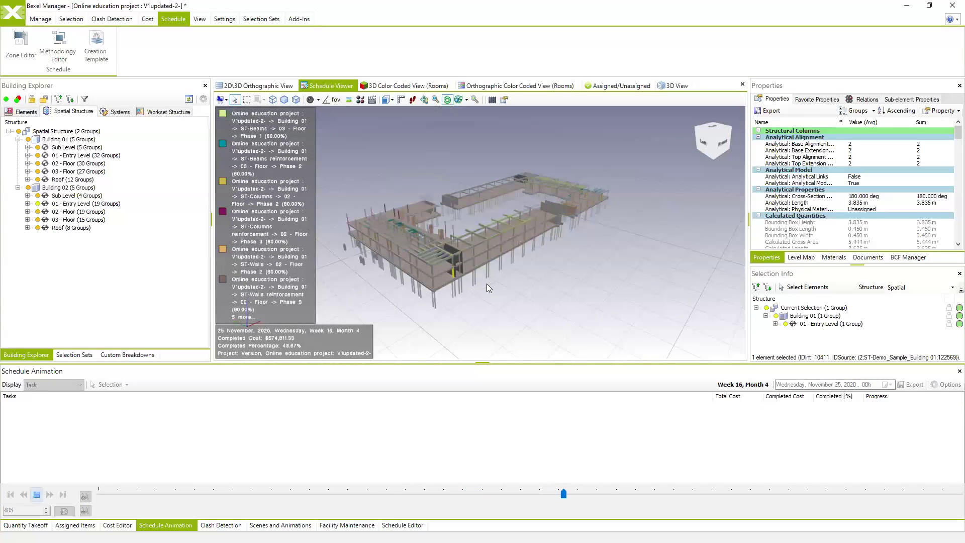
left_click(36, 494)
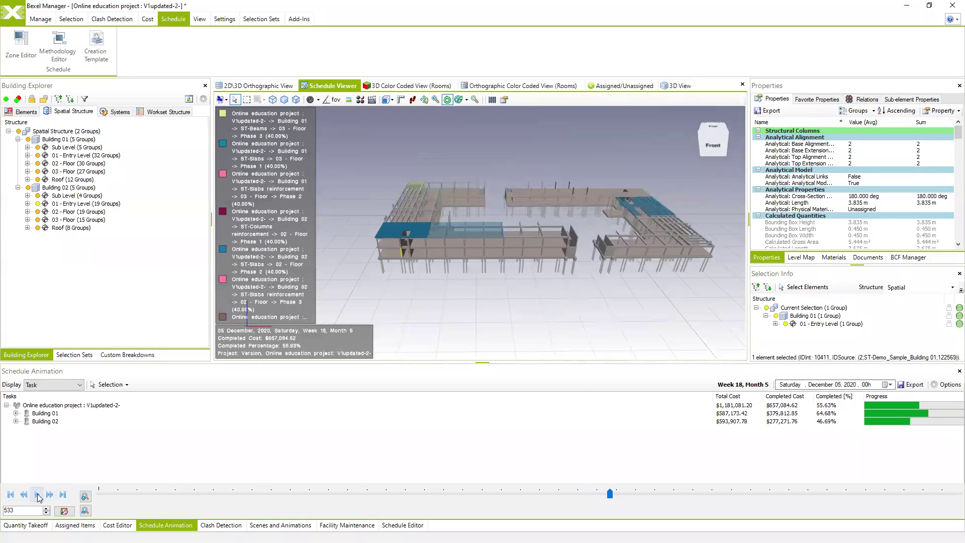
left_click(37, 495)
left_click(37, 495)
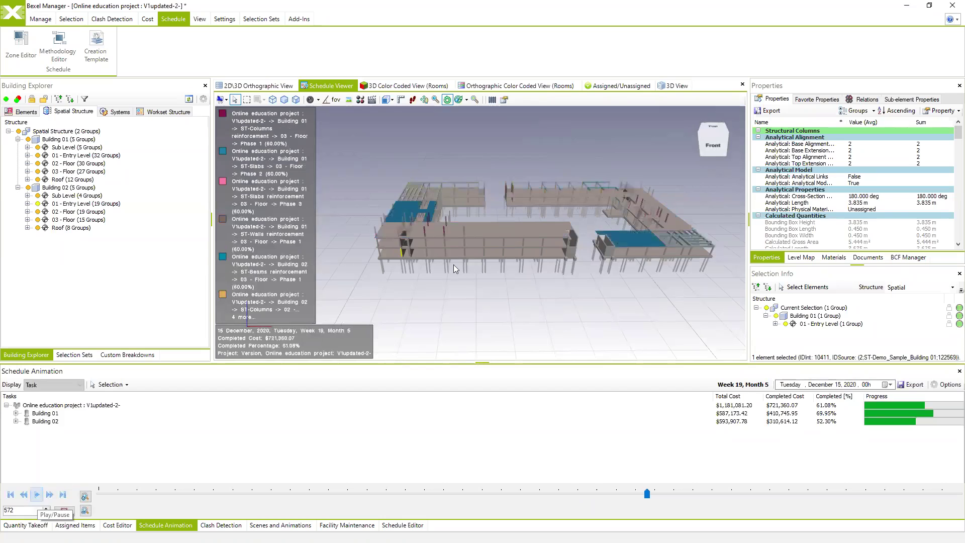
Step: Display the schedule as a Line of Balance chart to Level 3 with progress mode on, docked below the model
left_click(410, 525)
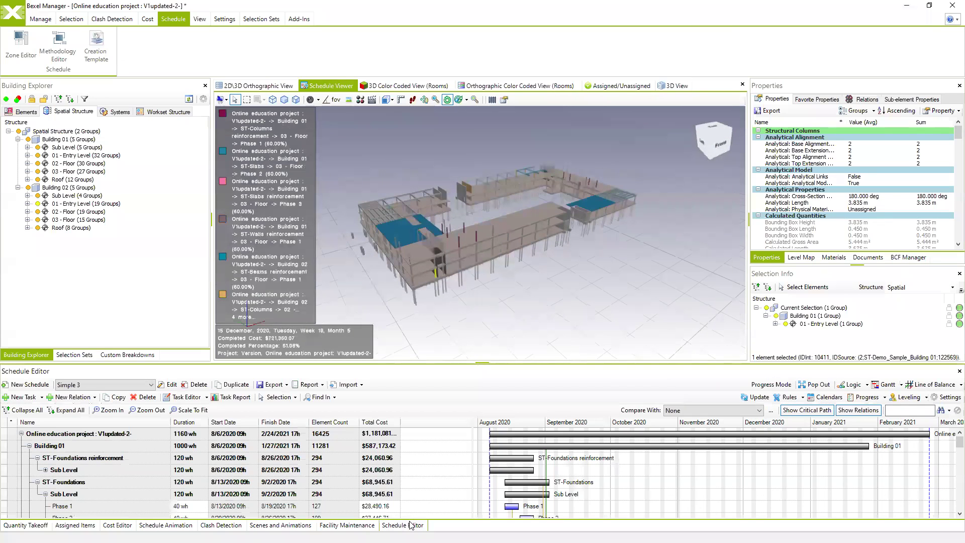
left_click(933, 384)
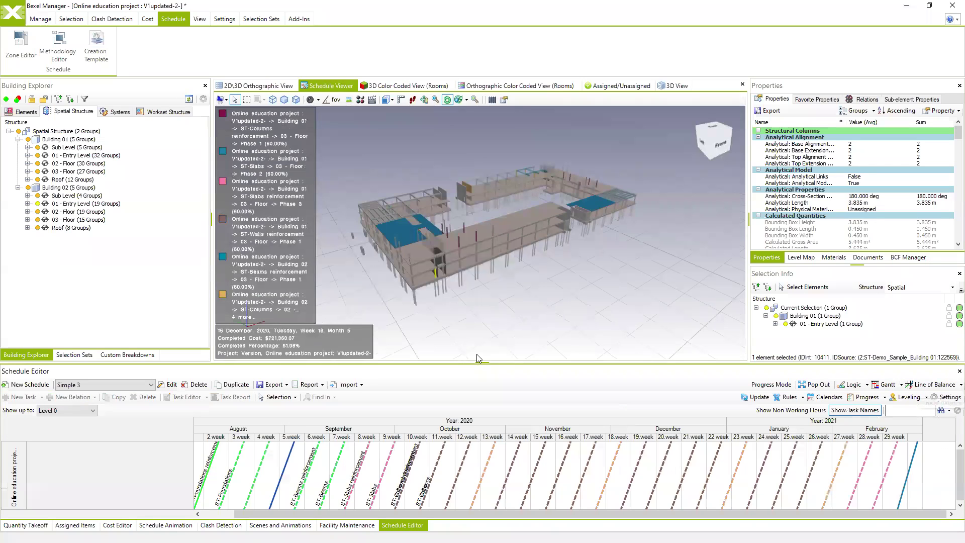
left_click(814, 385)
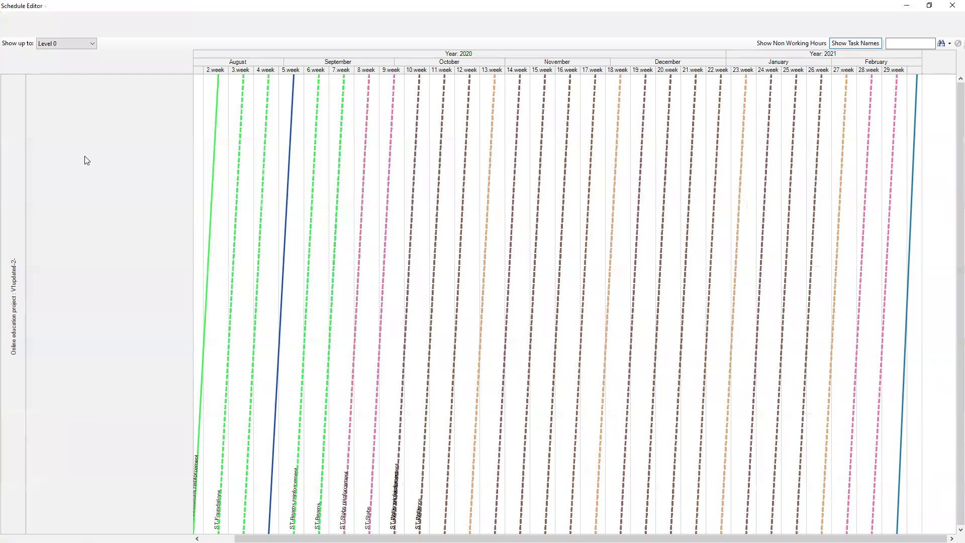
left_click(92, 43)
left_click(80, 70)
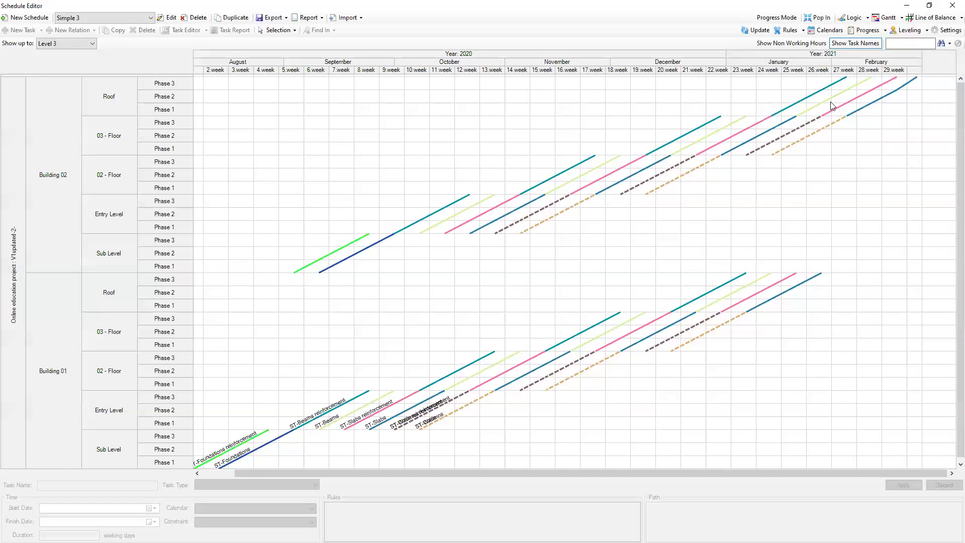
left_click(777, 18)
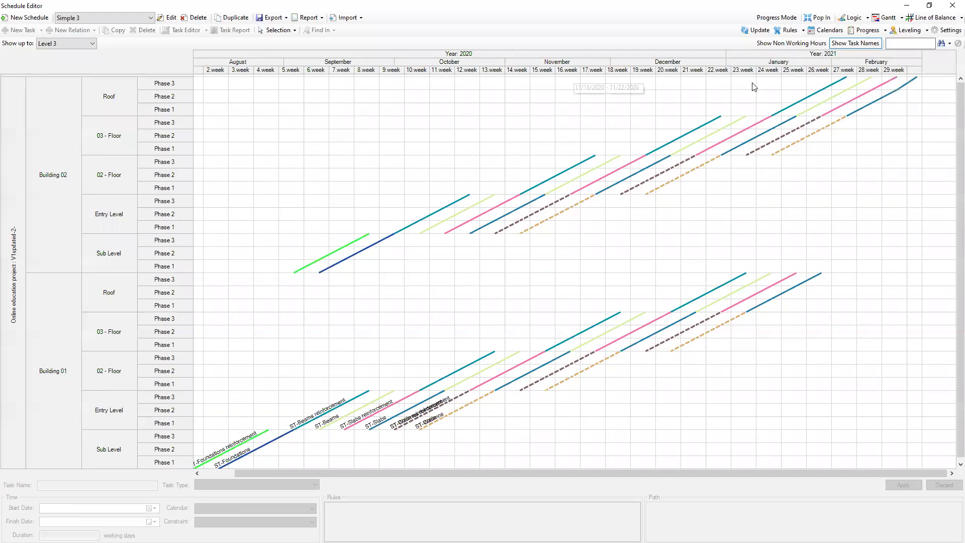
left_click(823, 18)
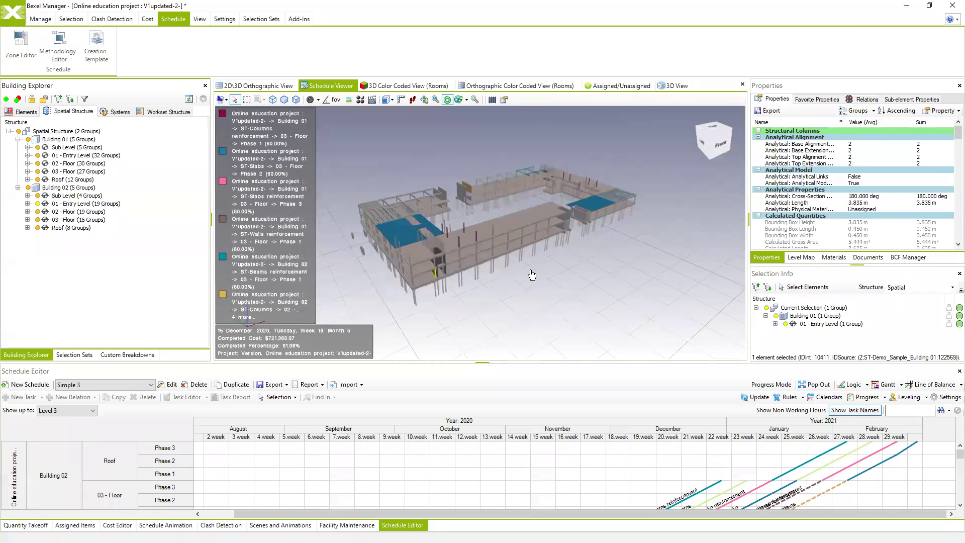
Step: Clear the selection in the rendered 3D view, orbit over the buildings, and enlarge the Cost Editor's 10 New construction items
scroll(558, 261, "down", 3)
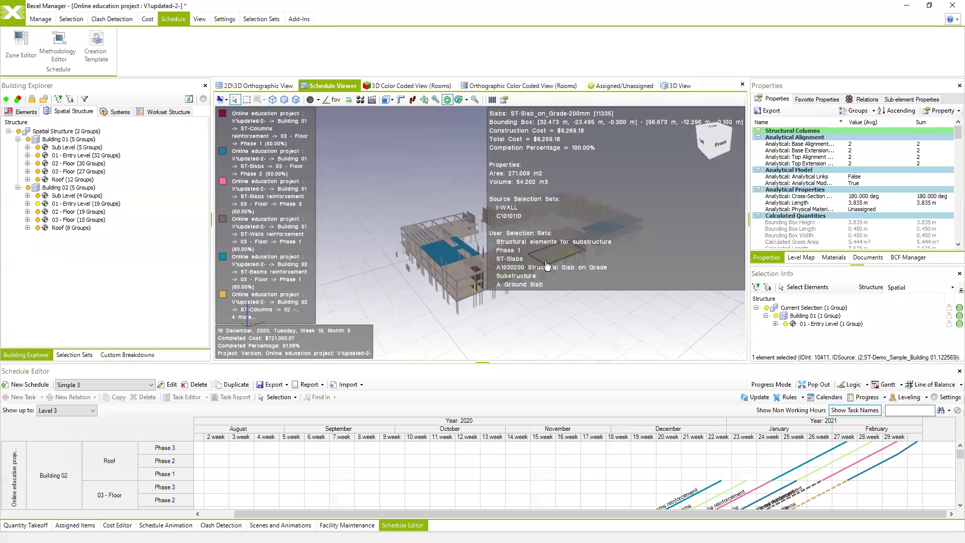
scroll(538, 274, "up", 2)
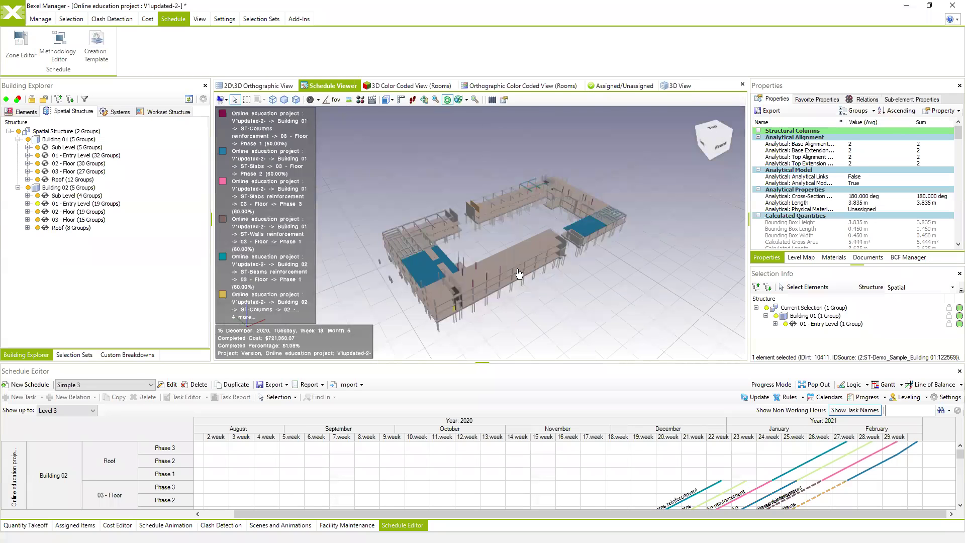
mouse_move(515, 258)
left_click(679, 86)
right_click(508, 141)
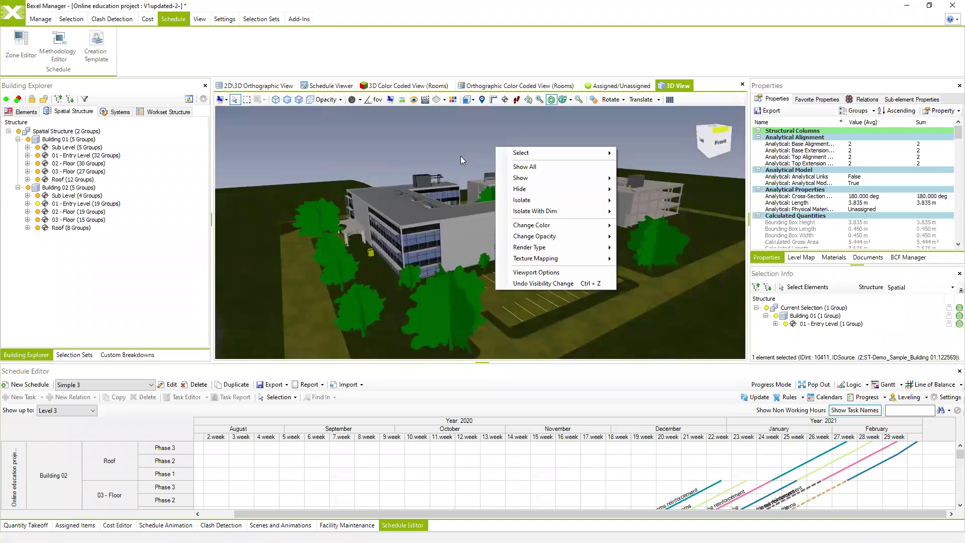
left_click(523, 195)
left_click_drag(523, 195, 550, 267)
left_click_drag(524, 334, 504, 258)
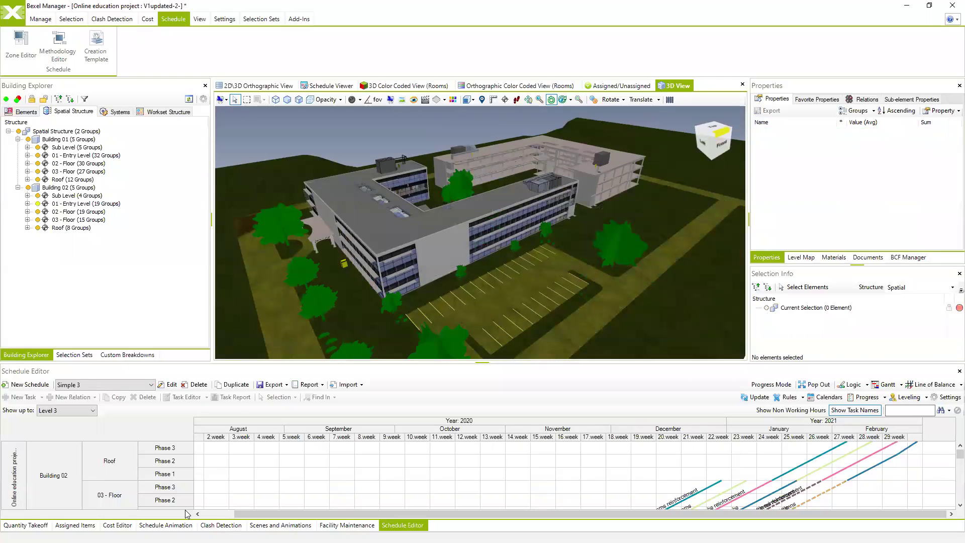
left_click(117, 525)
left_click_drag(375, 363, 400, 279)
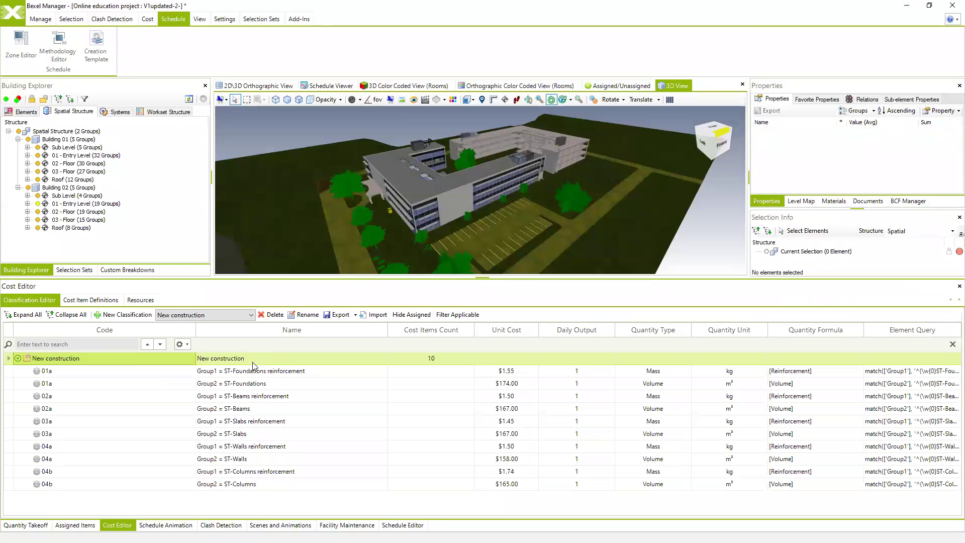
Step: Load and fully expand the Uniformat classification's 358 cost items, then restore the project window down
left_click(251, 315)
left_click(224, 327)
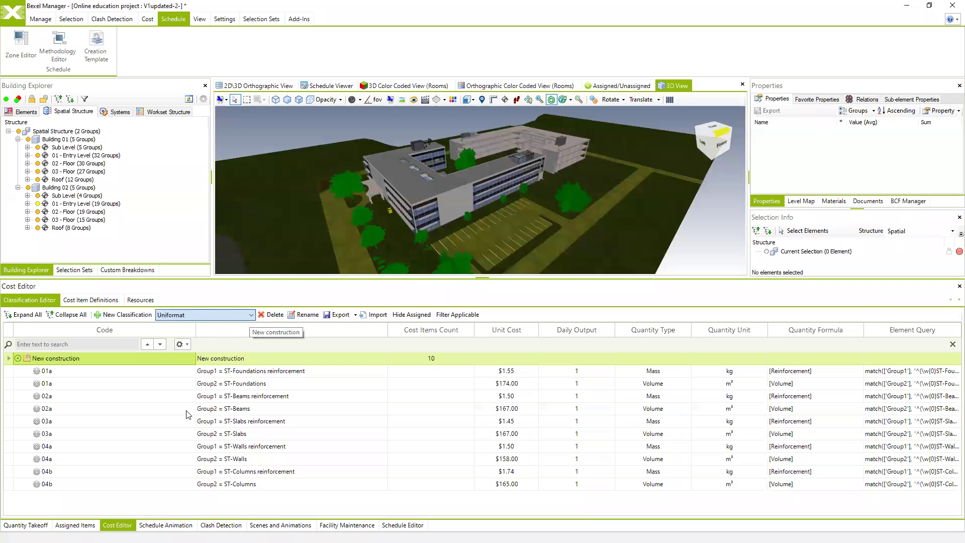
left_click(25, 315)
scroll(270, 428, "down", 5)
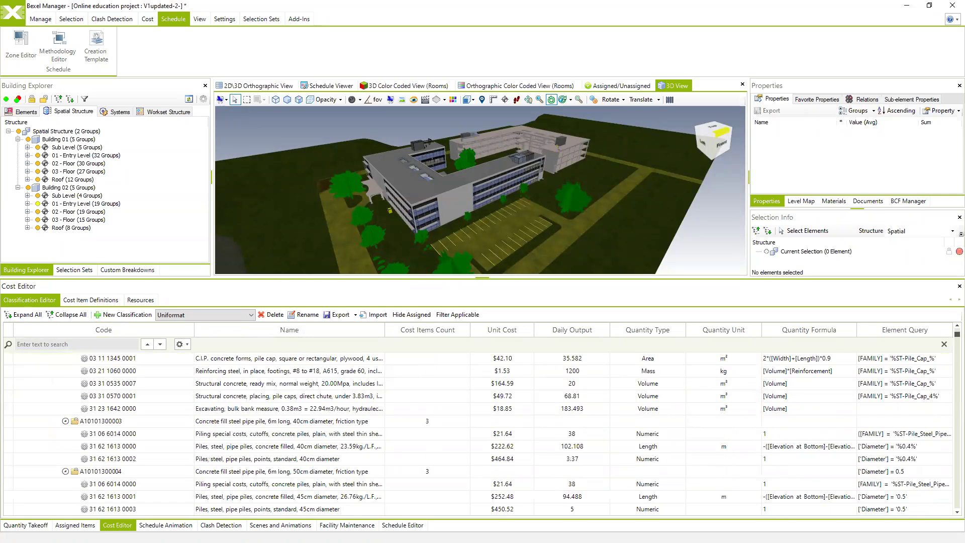
scroll(952, 340, "down", 10)
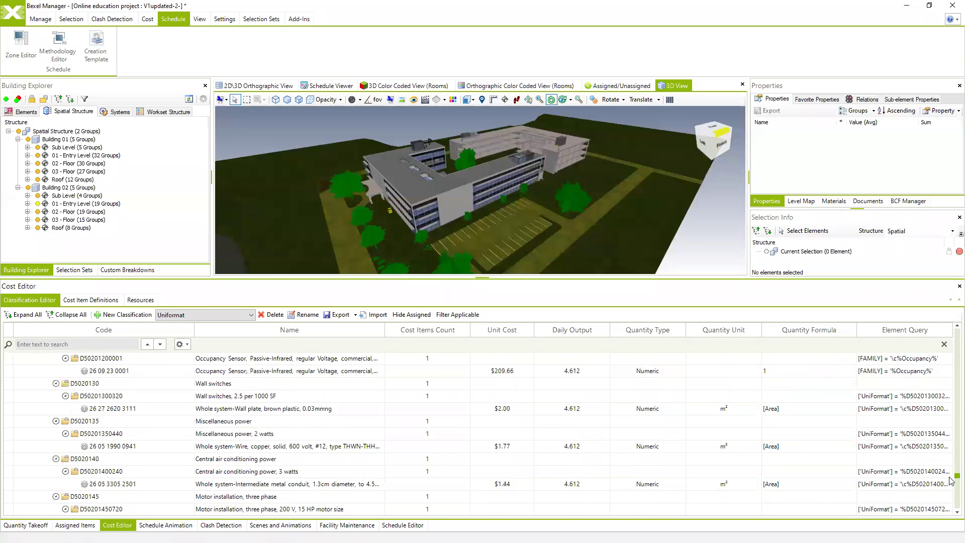
scroll(944, 345, "up", 1)
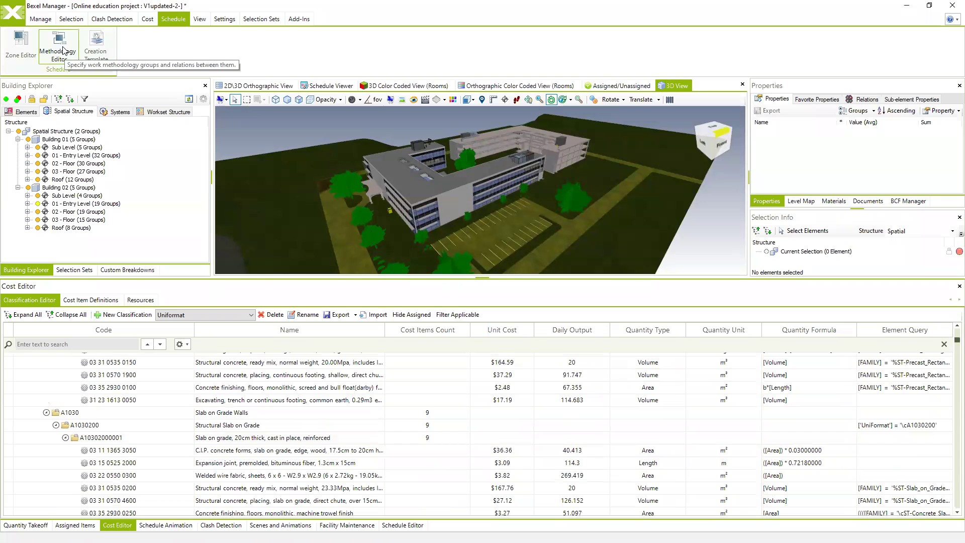
left_click(928, 6)
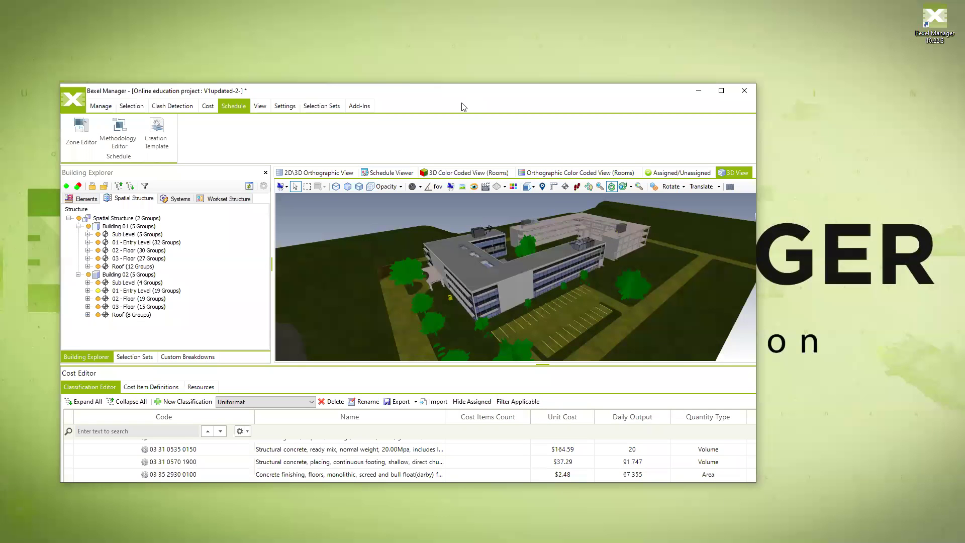
Step: Move V1updated-2 aside, maximize Sample model full, and open the Methodology Editor on Office Building LOB Final
left_click_drag(469, 95, 647, 91)
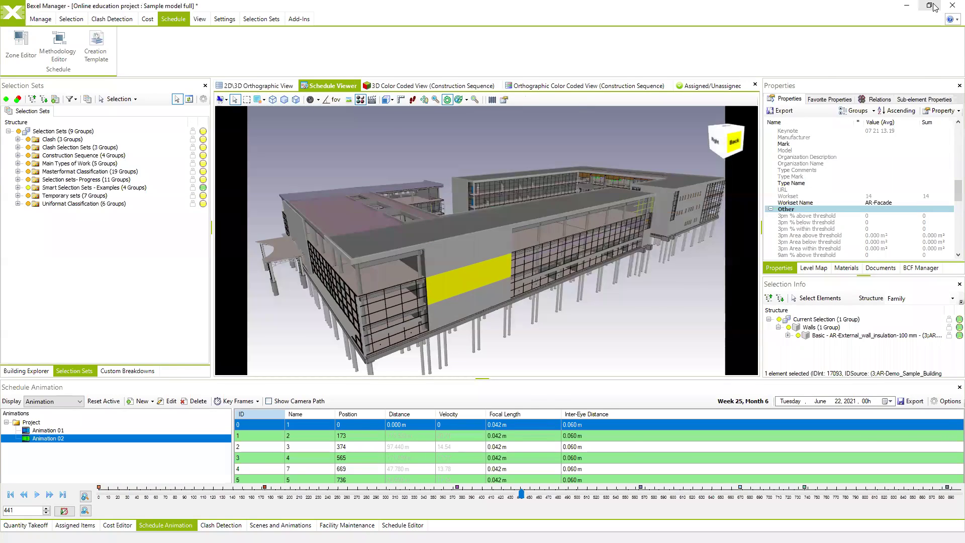
left_click(931, 6)
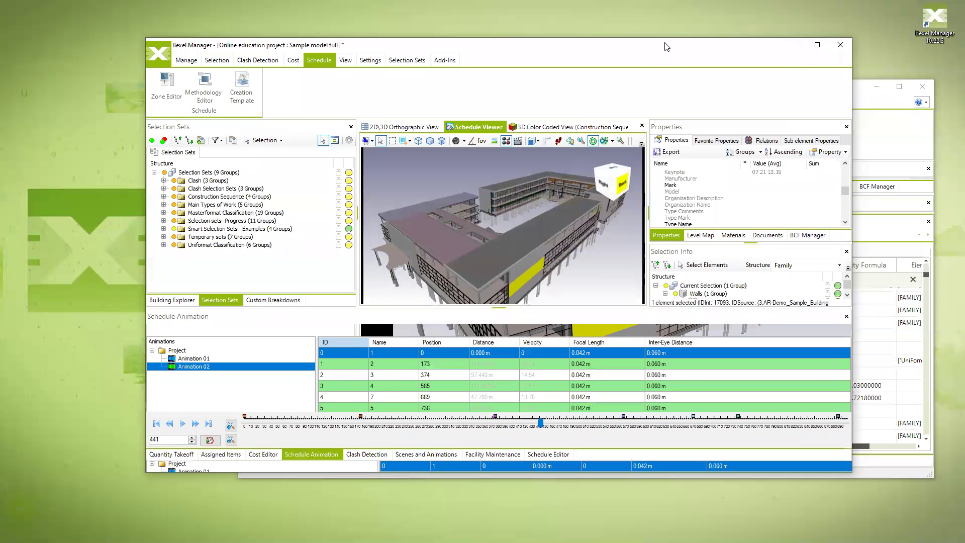
left_click_drag(733, 47, 742, 1)
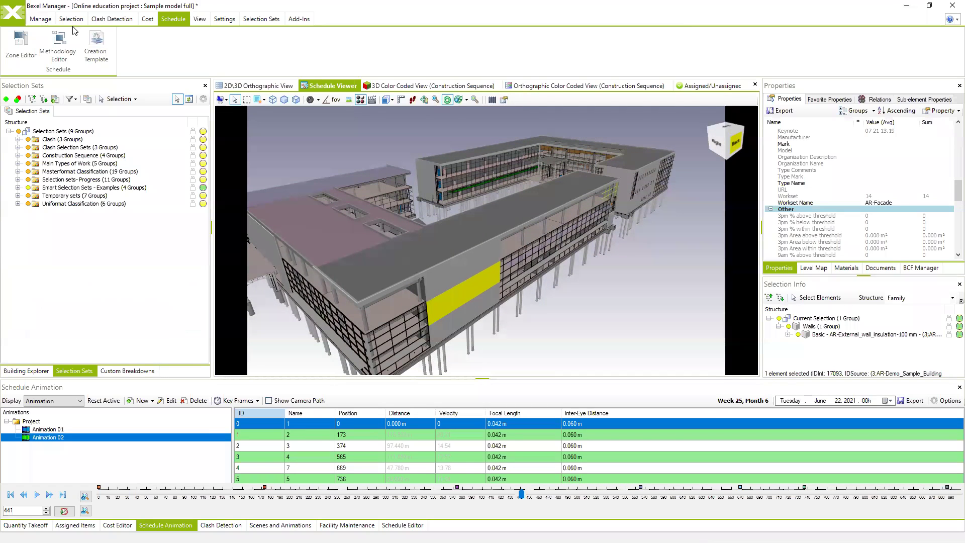
left_click(61, 42)
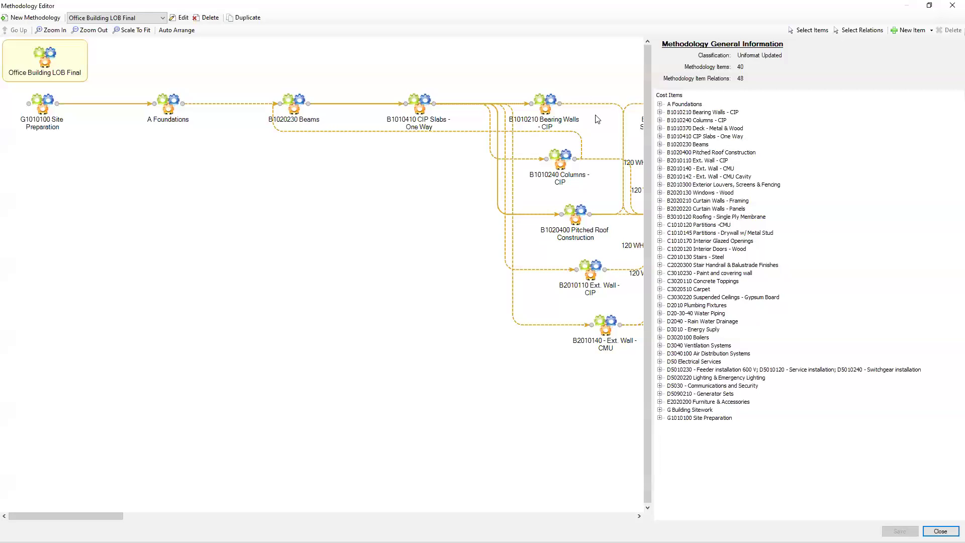
Step: Inspect the Office Building LOB Final methodology's linked Uniformat Updated cost items without changing them
left_click(44, 64)
left_click(668, 137)
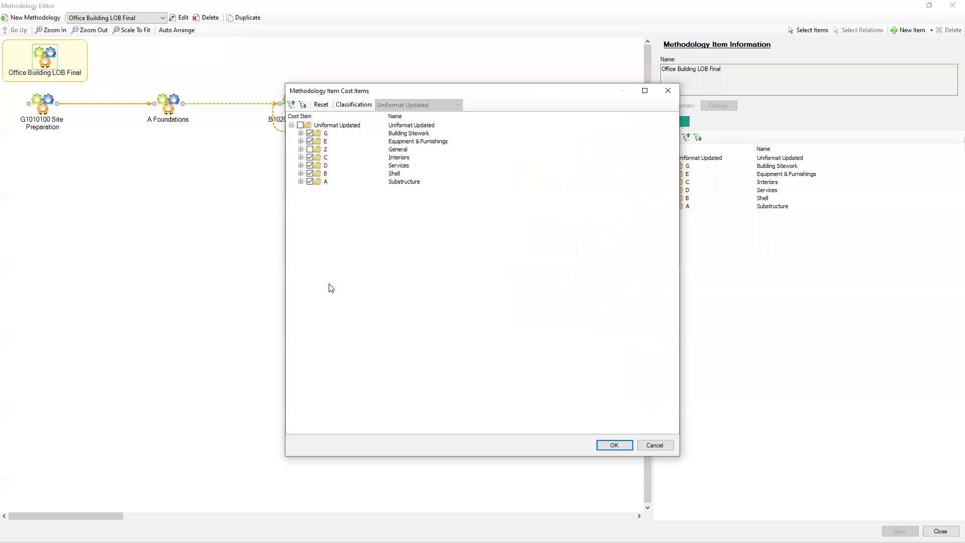
left_click(413, 125)
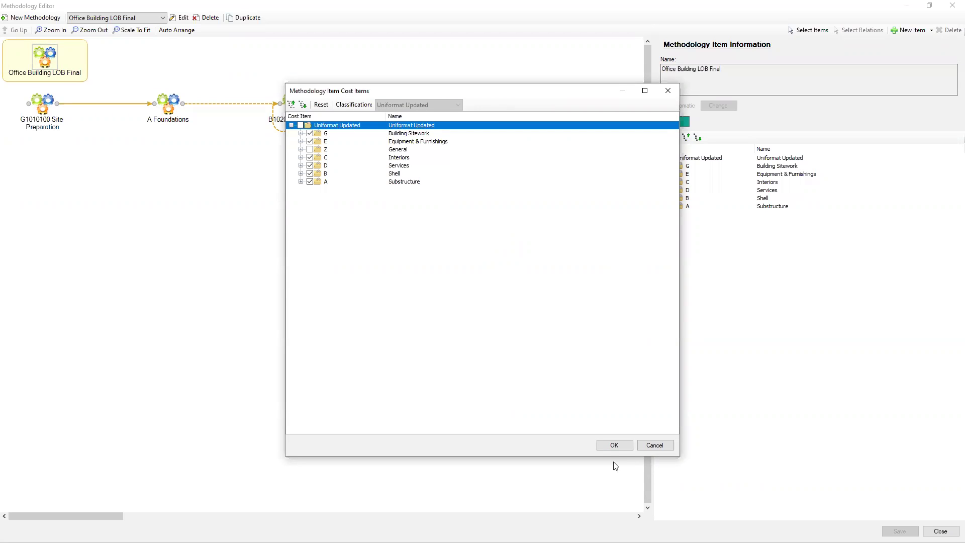
left_click(654, 446)
Step: Review the Site Preparation, Foundations, Beams and Bearing Walls tasks, then close the Methodology Editor
mouse_move(35, 518)
left_mouse_down()
mouse_move(63, 518)
mouse_move(42, 517)
left_mouse_up()
left_click(10, 105)
left_click(132, 105)
left_click(261, 109)
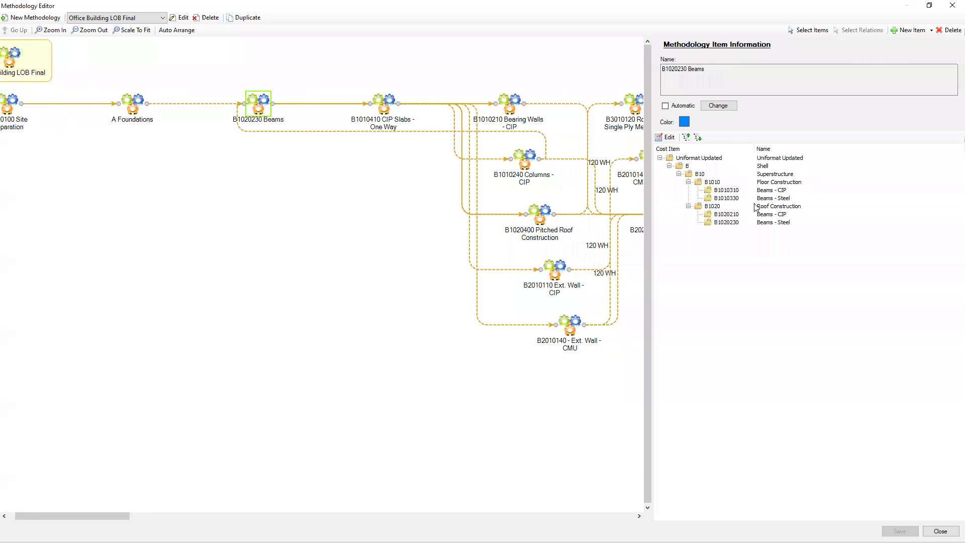
left_click_drag(102, 517, 152, 518)
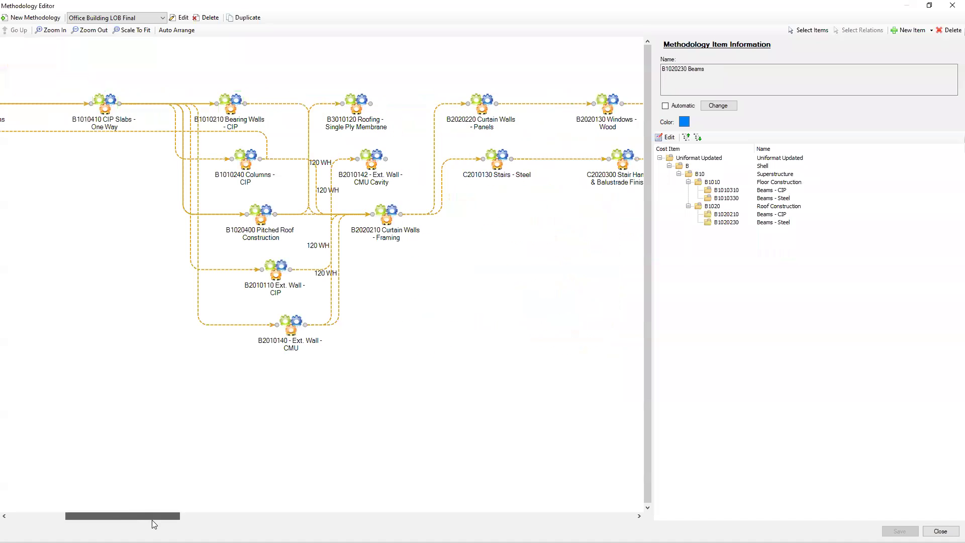
left_click(231, 101)
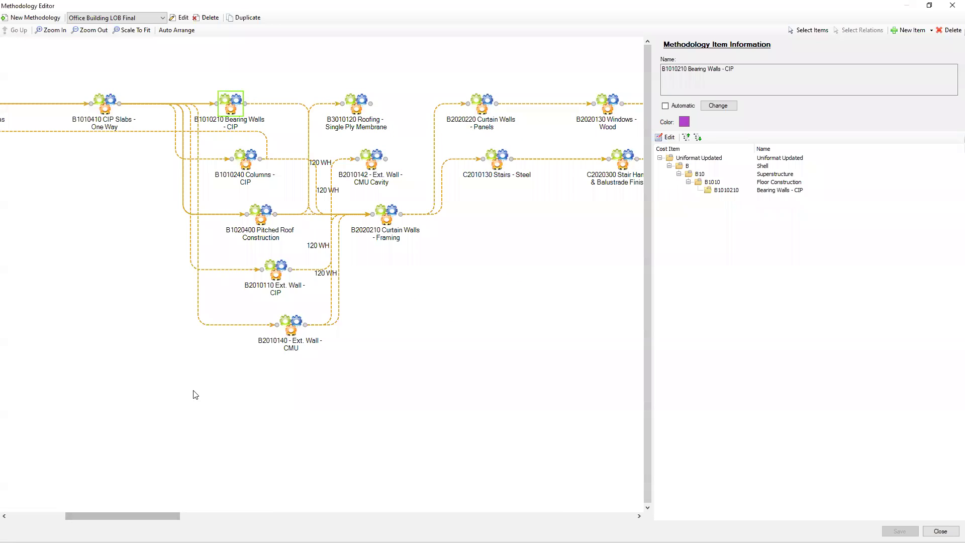
left_click_drag(159, 521, 50, 500)
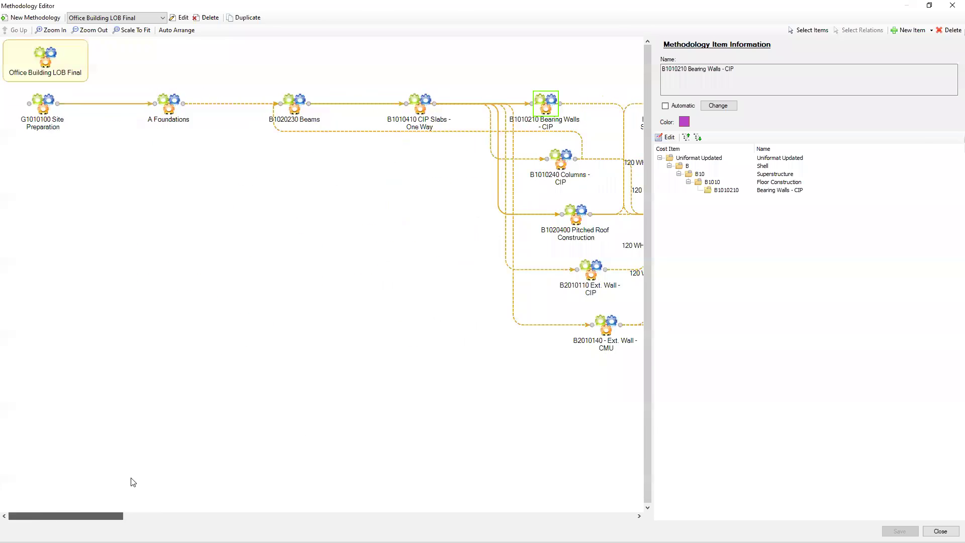
scroll(177, 280, "down", 2, "ctrl")
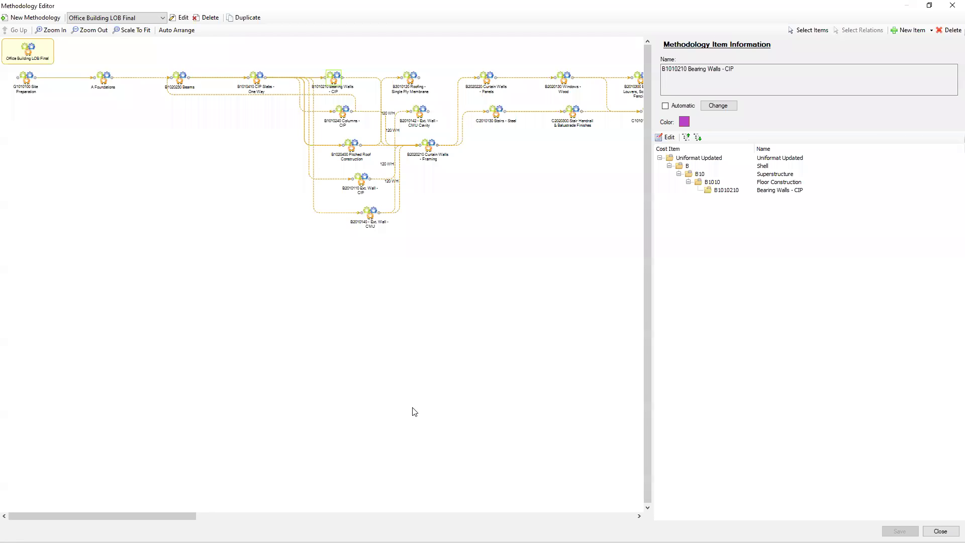
left_click(940, 532)
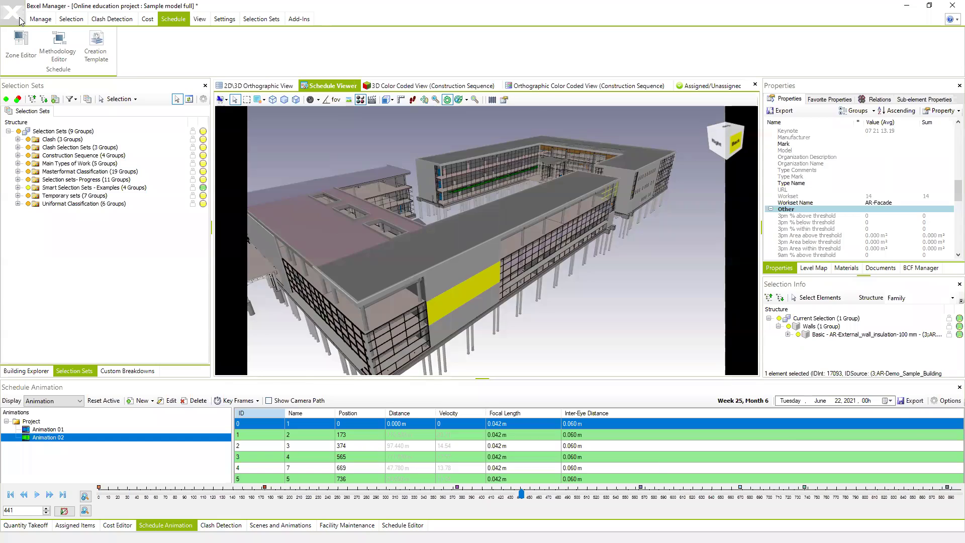
Step: On the File > Exchange page, cancel the import and start an export with Selection Sets selected
left_click(21, 18)
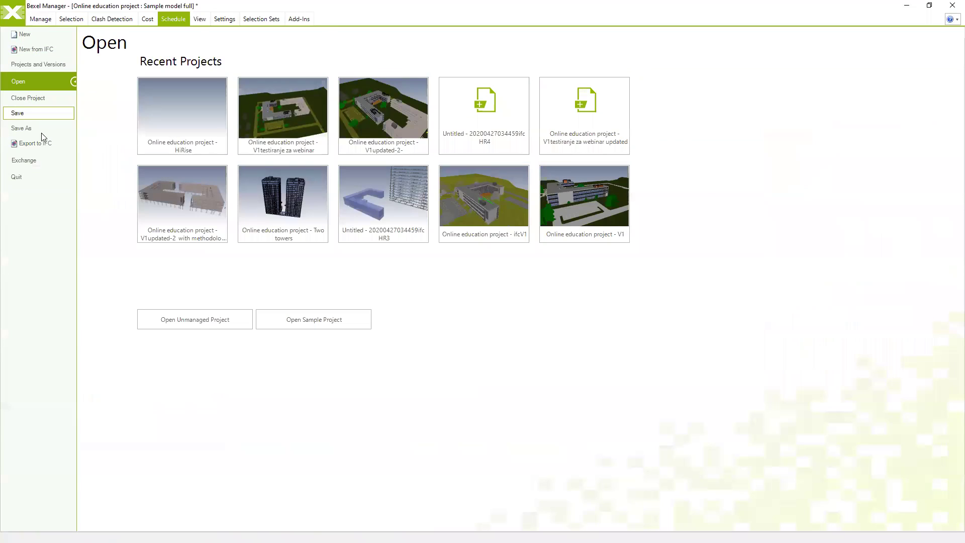
left_click(35, 160)
left_click(222, 173)
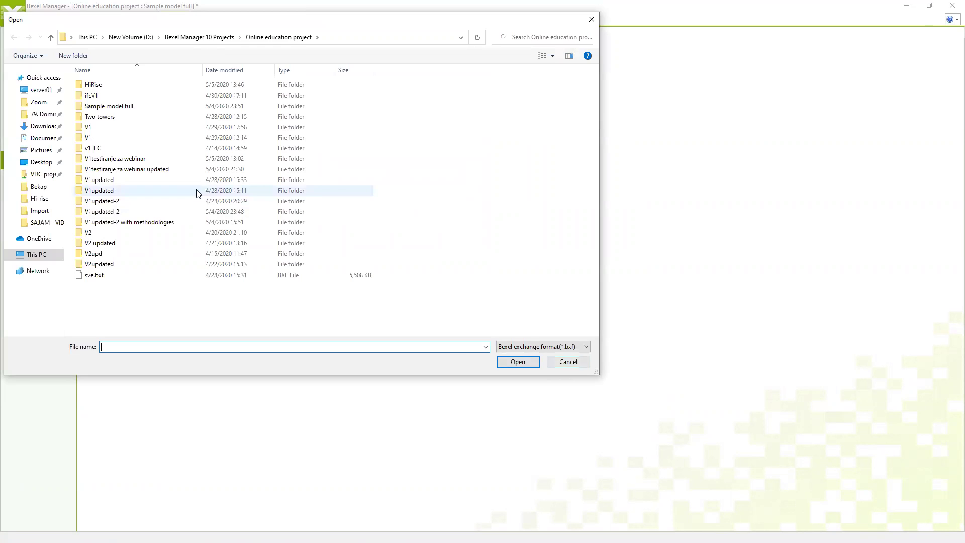
left_click(587, 363)
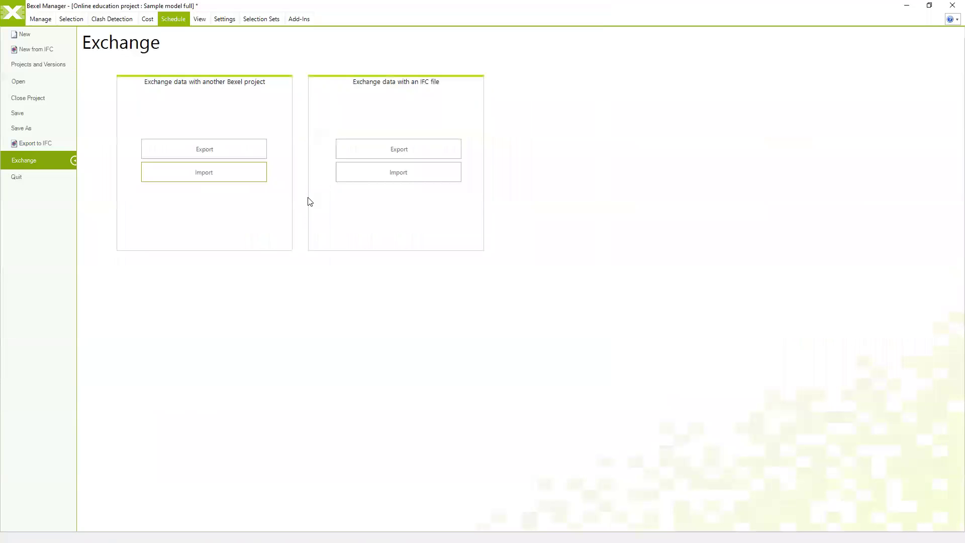
left_click(201, 151)
left_click(296, 172)
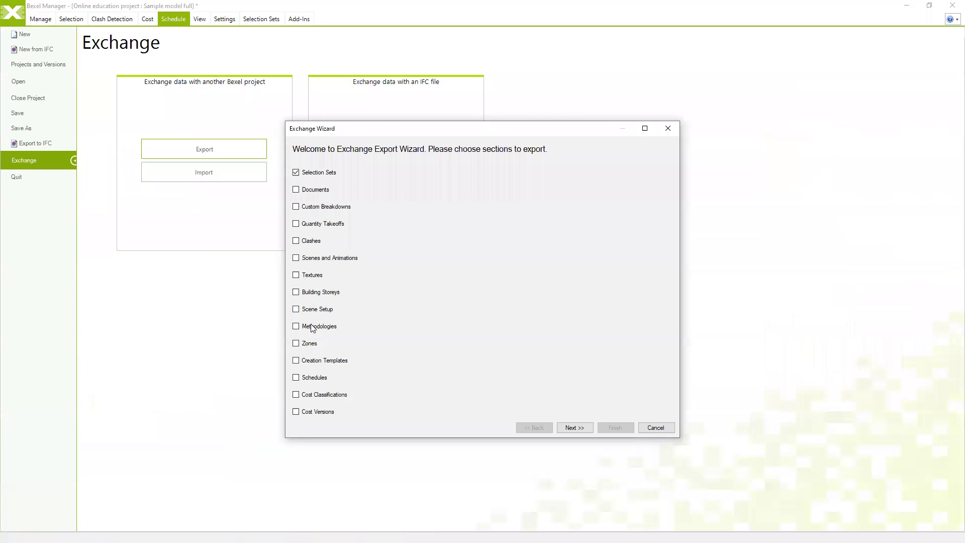
Step: Add Methodologies, Zones and Cost Classifications to the export, and include every selection set folder
left_click(296, 326)
left_click(296, 343)
left_click(302, 395)
left_click(573, 428)
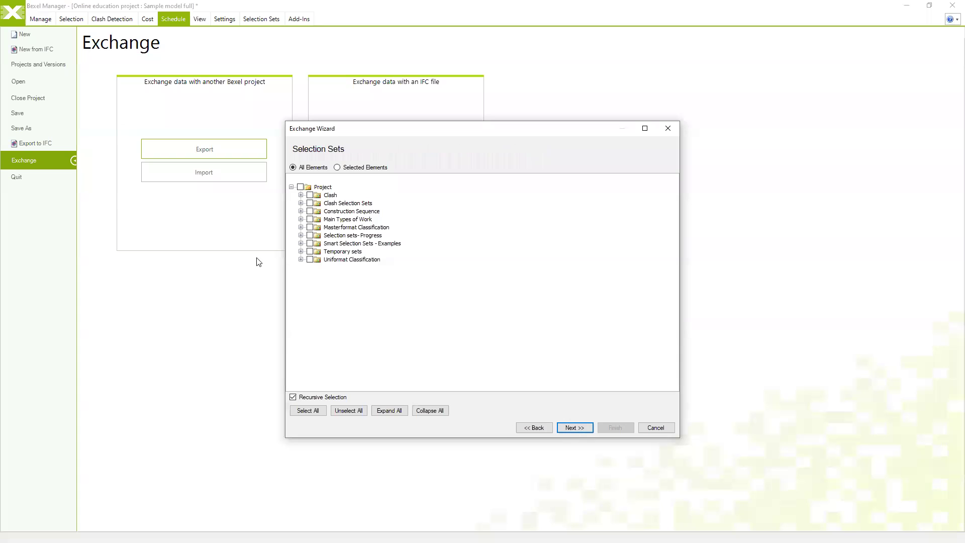
left_click(300, 187)
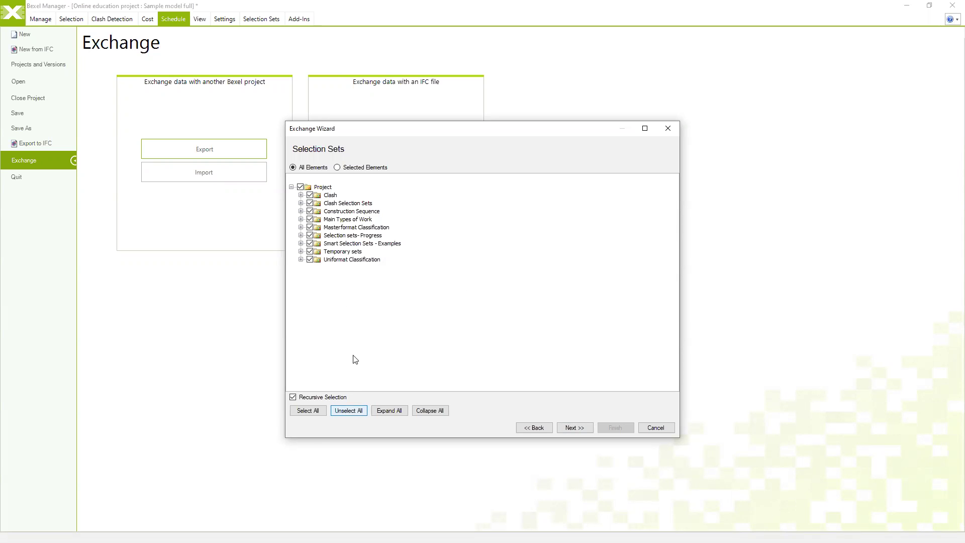
Step: Select the Office Building V1 and LOB Final methodologies and both zones for export
left_click(580, 428)
left_click(310, 192)
left_click(310, 184)
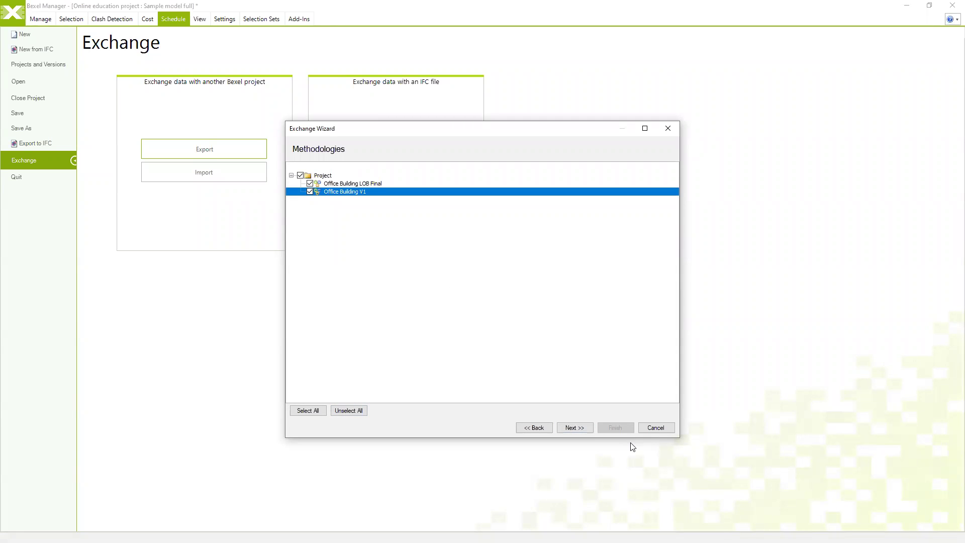
left_click(581, 428)
left_click(310, 183)
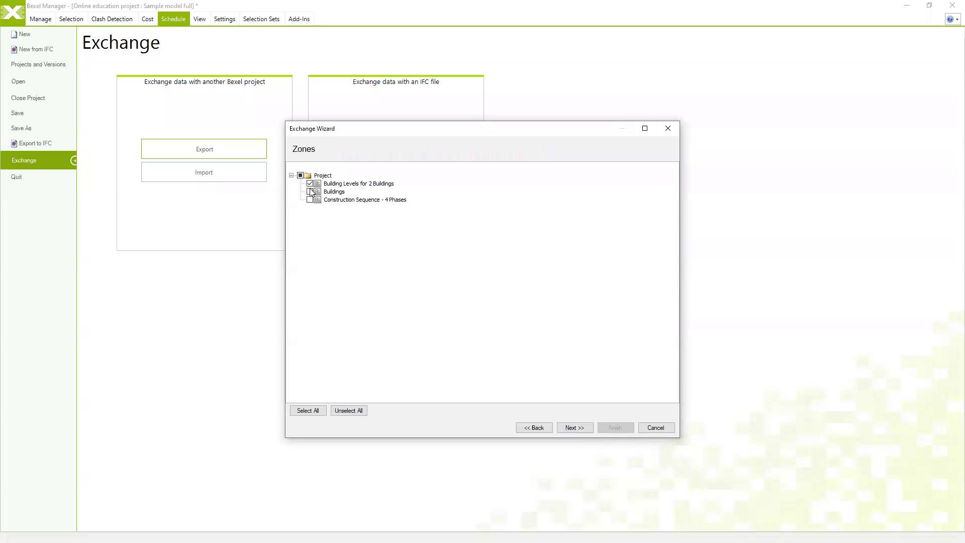
left_click(309, 200)
left_click(581, 426)
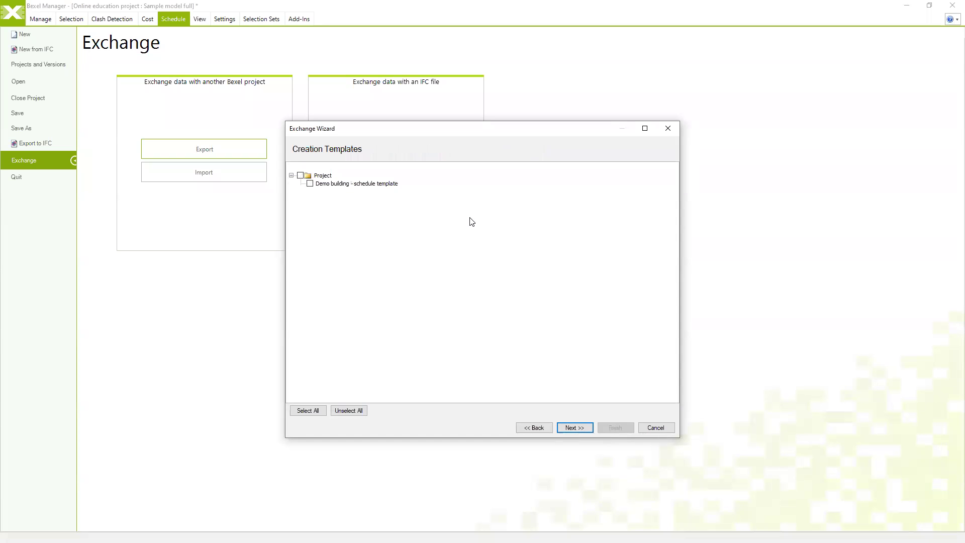
Step: Keep the creation template, select Masterformat Updated and Uniformat Updated classifications, and finish the wizard
left_click(585, 427)
left_click(310, 199)
left_click(310, 208)
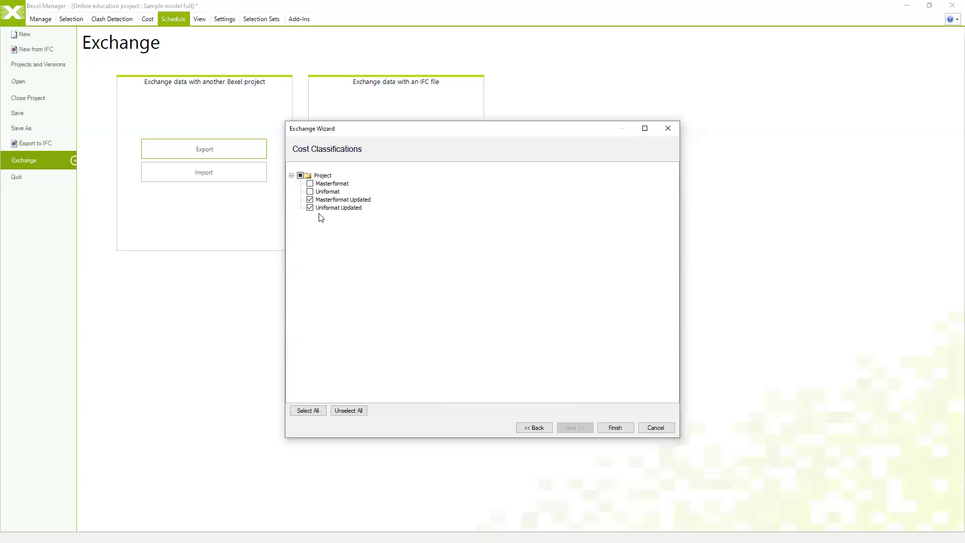
left_click(611, 427)
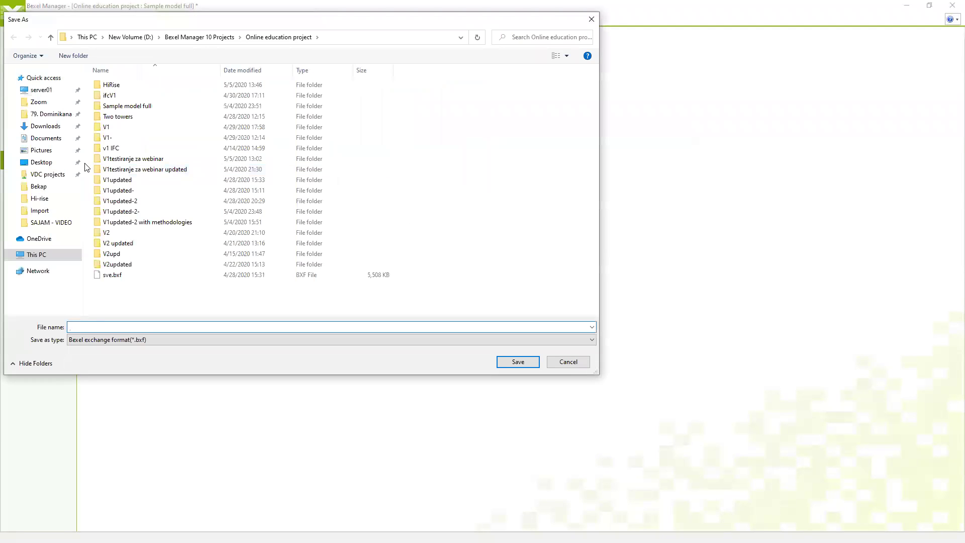
Step: Save the export as 'Exchange methodologies.bxf' in the Import\Schedule folder
left_click(40, 198)
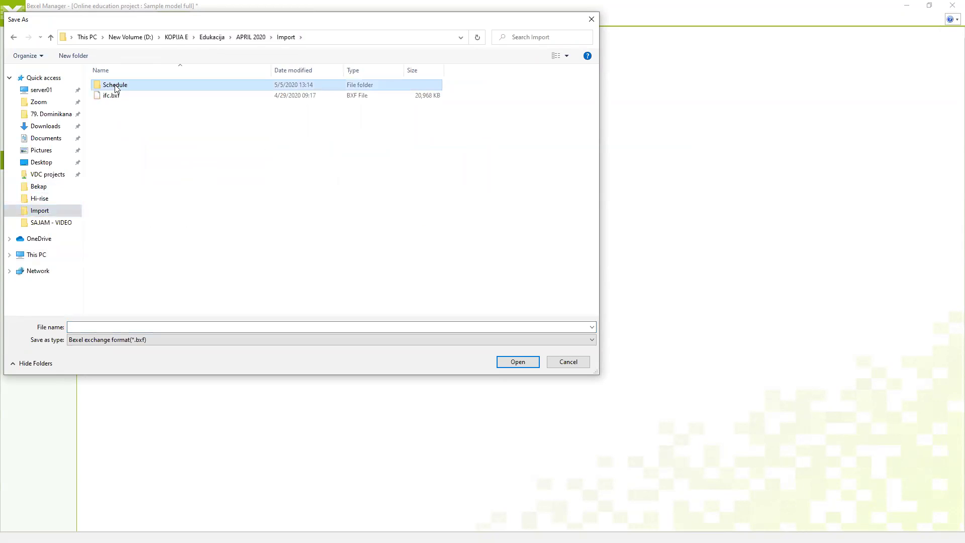
double_click(111, 85)
left_click(139, 327)
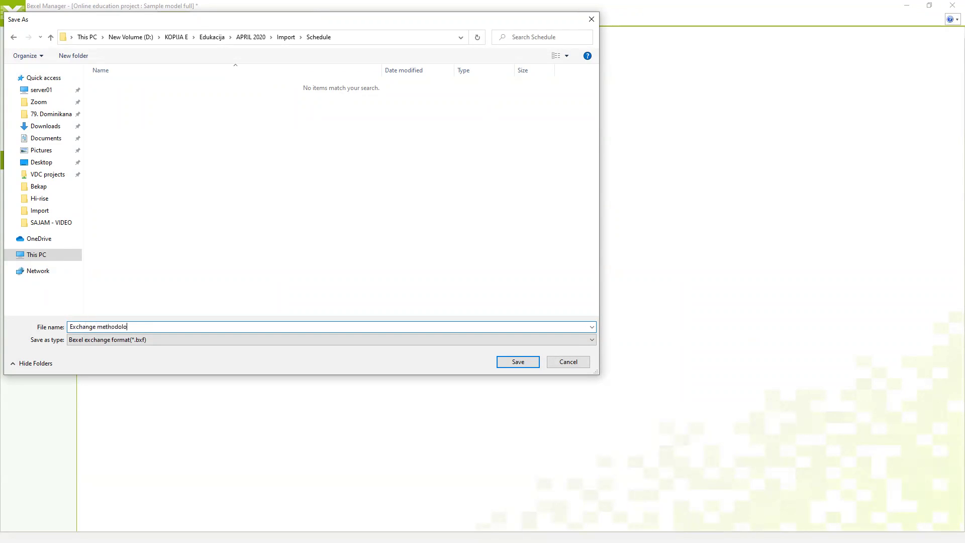
left_click(518, 361)
Step: Acknowledge the export report and bring the V1updated-2 project window to full screen
left_click(536, 333)
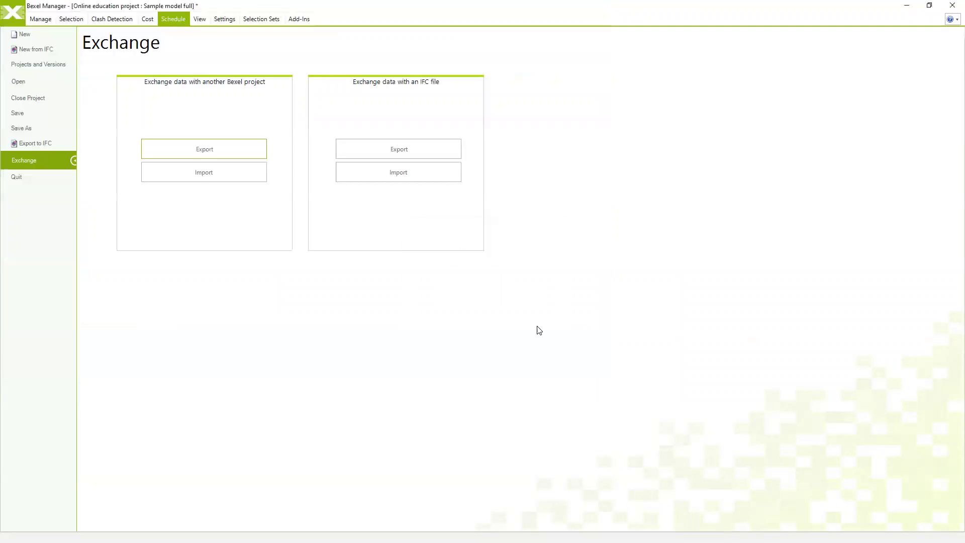
left_click(928, 10)
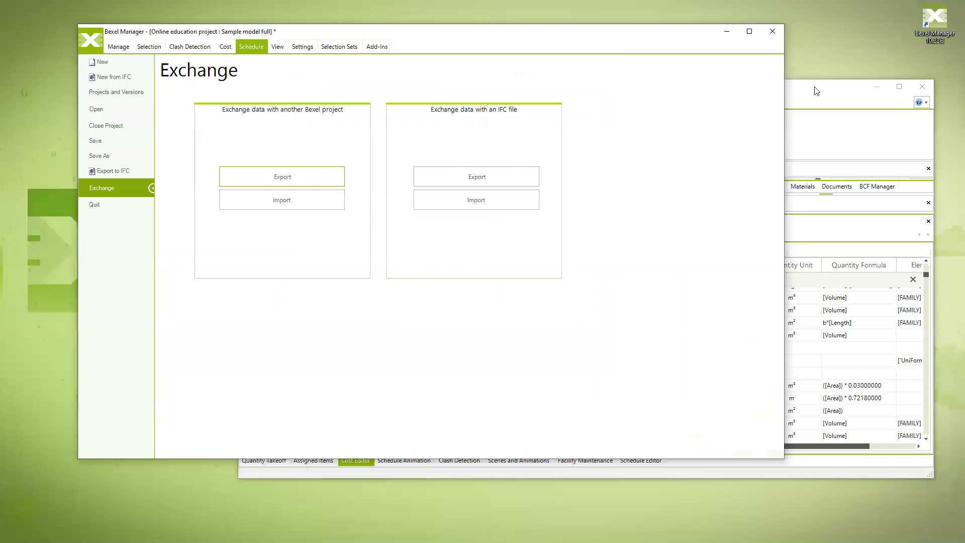
double_click(710, 94)
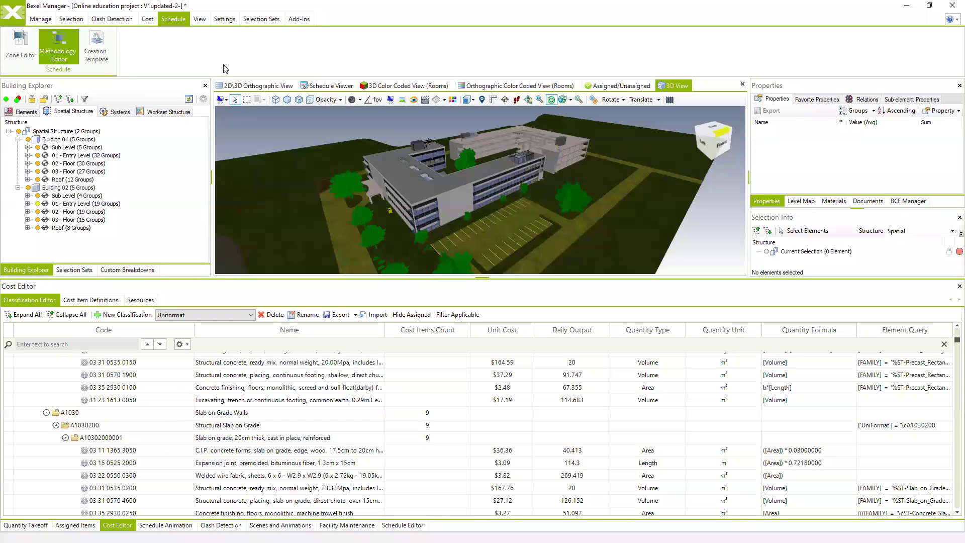
Step: Check the available methodologies in the Methodology Editor, close it, and open the backstage file pages
left_click(59, 46)
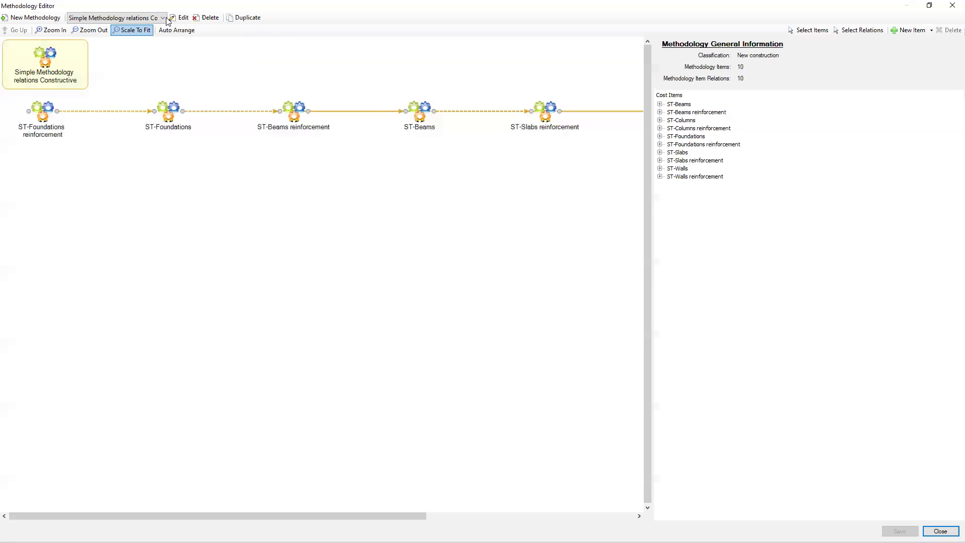
left_click(164, 21)
key("Escape")
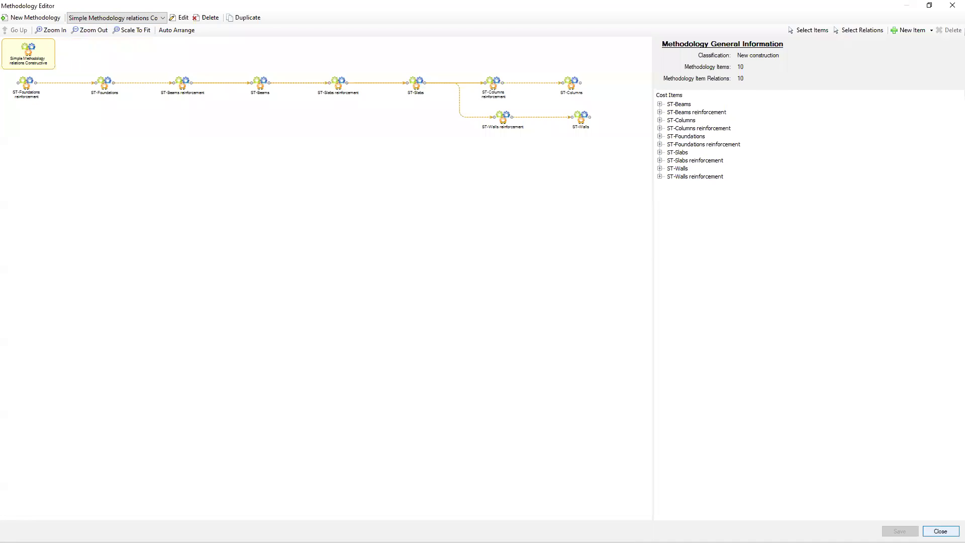
key("Escape")
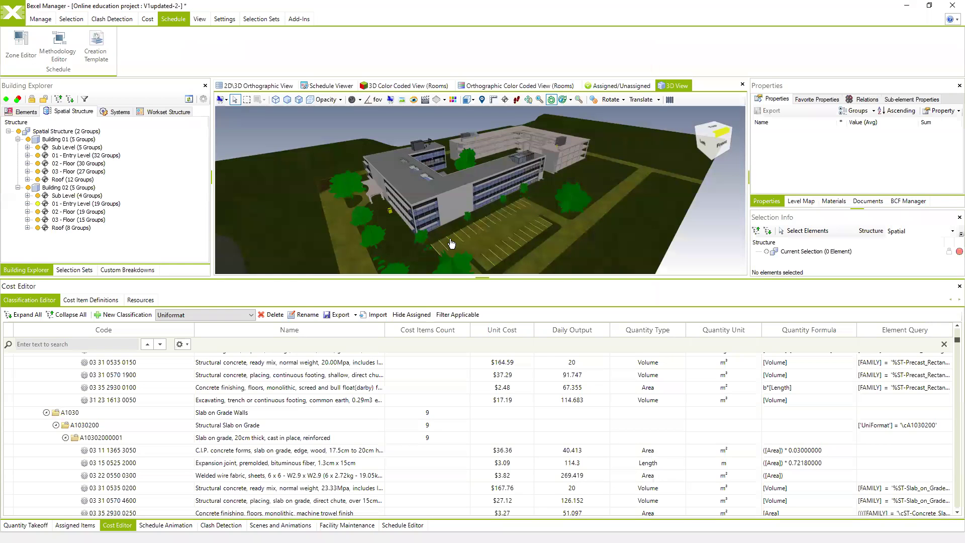
left_click(12, 17)
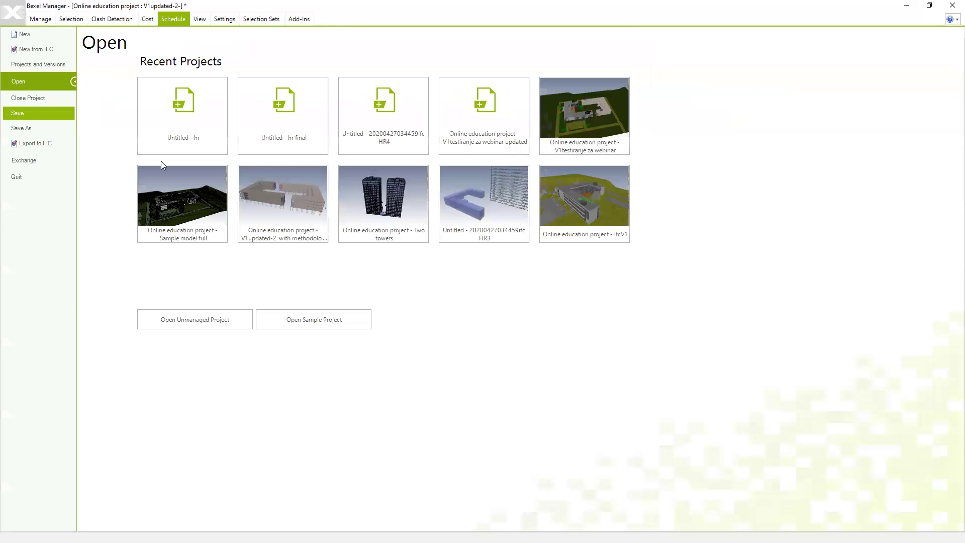
Step: Import Exchange methodologies.bxf from the Import\Schedule folder as another Bexel project's exchange data
left_click(32, 161)
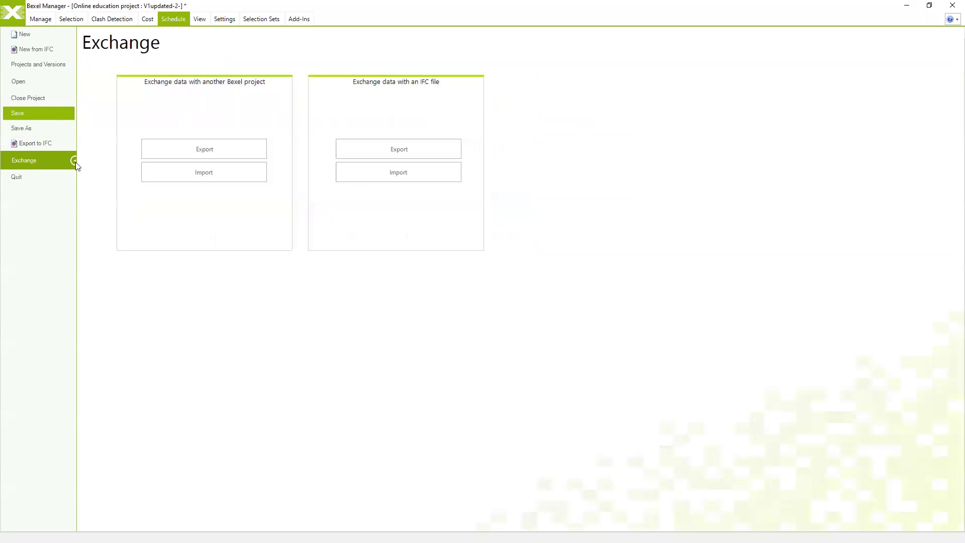
left_click(229, 173)
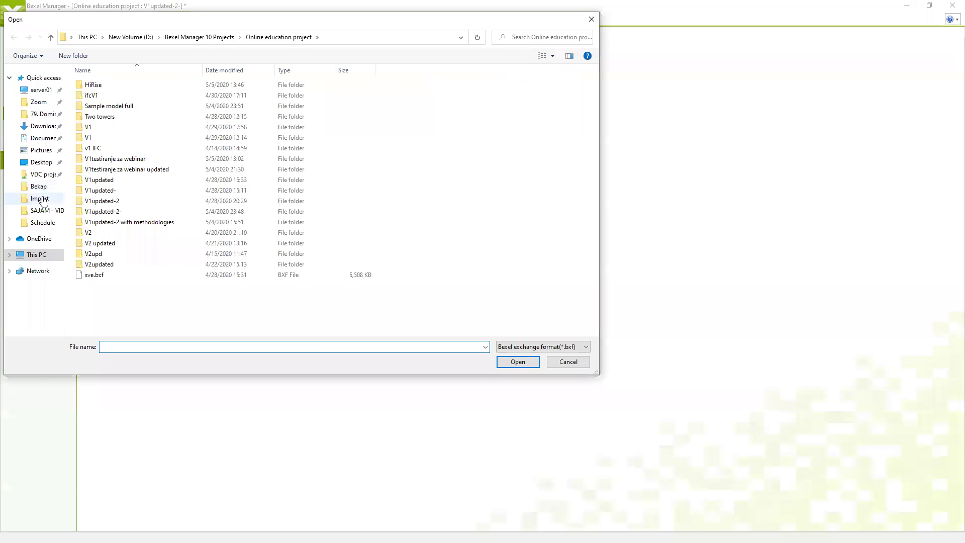
left_click(40, 198)
left_click(105, 87)
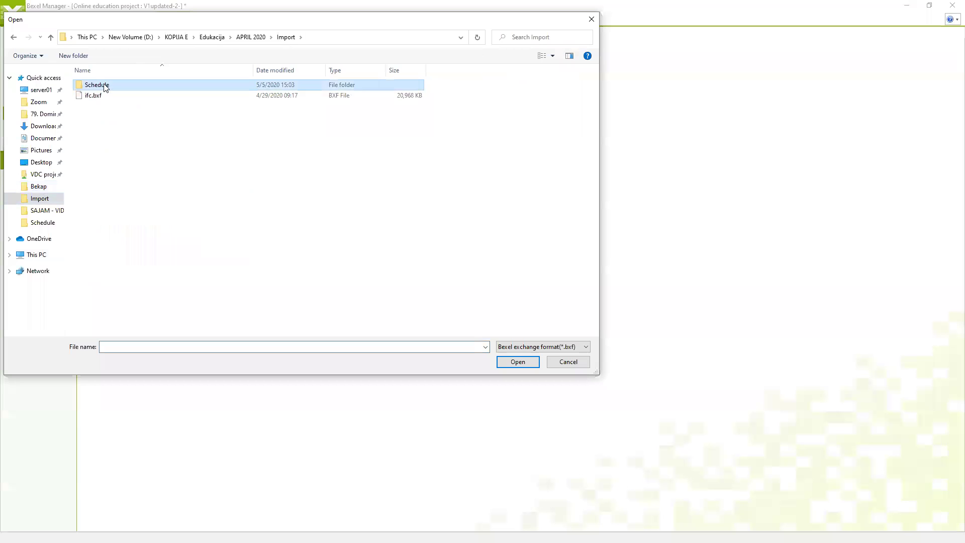
double_click(106, 87)
left_click(108, 86)
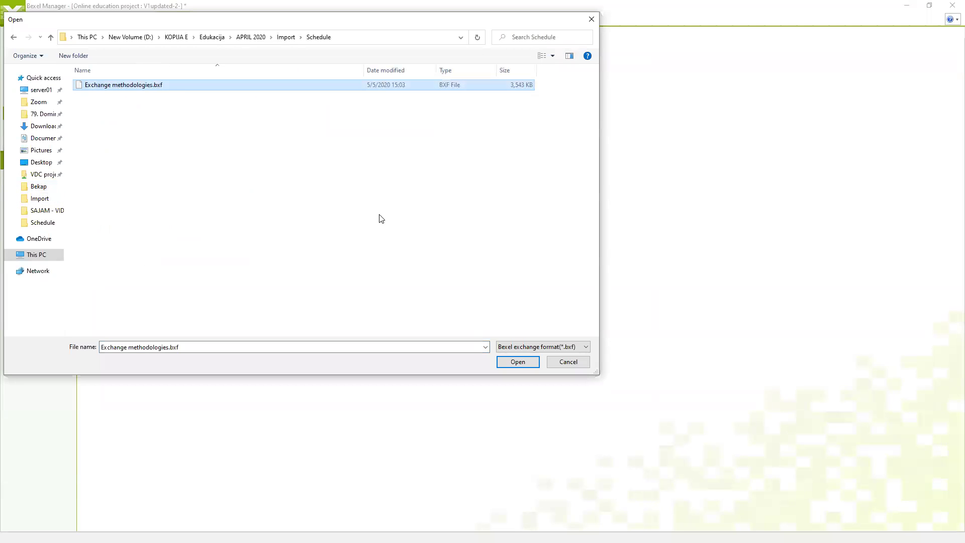
left_click(520, 362)
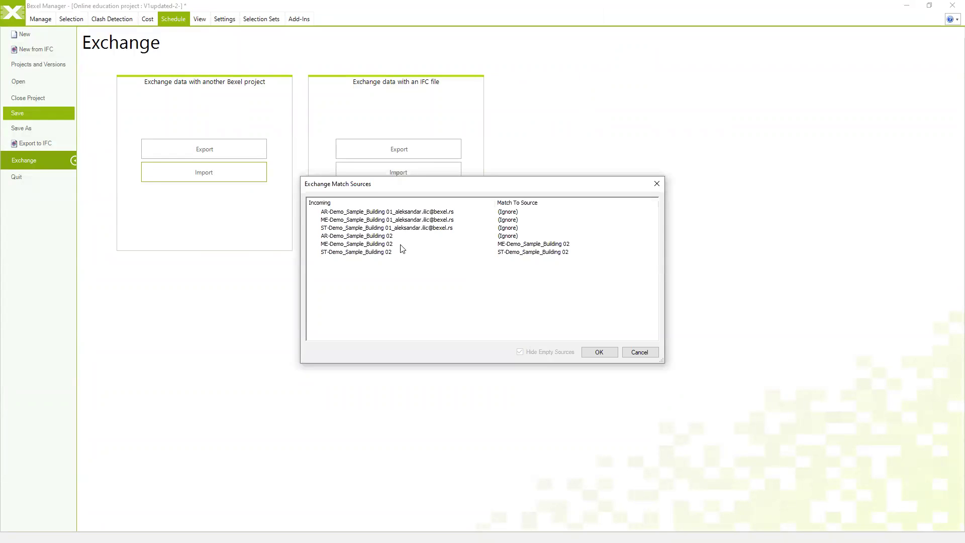
Step: Match the AR, ME and ST Building 01 incoming sources to the existing Demo_Sample_Building 01 sources
left_click(383, 238)
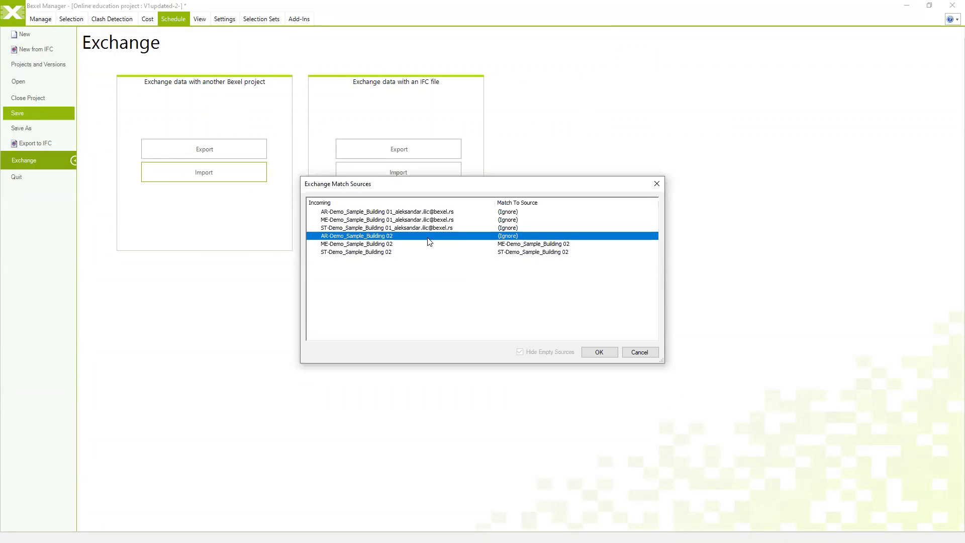
left_click(544, 212)
left_click(563, 213)
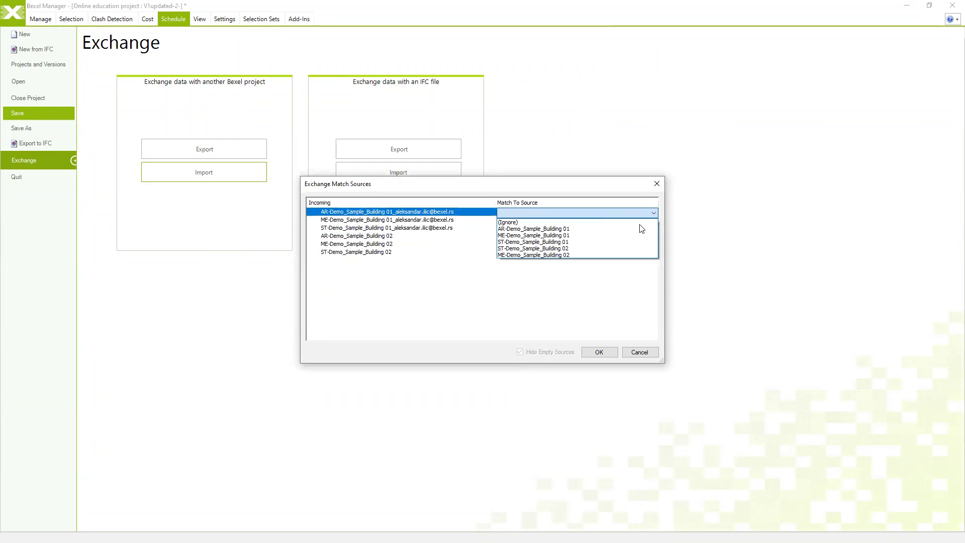
left_click(543, 229)
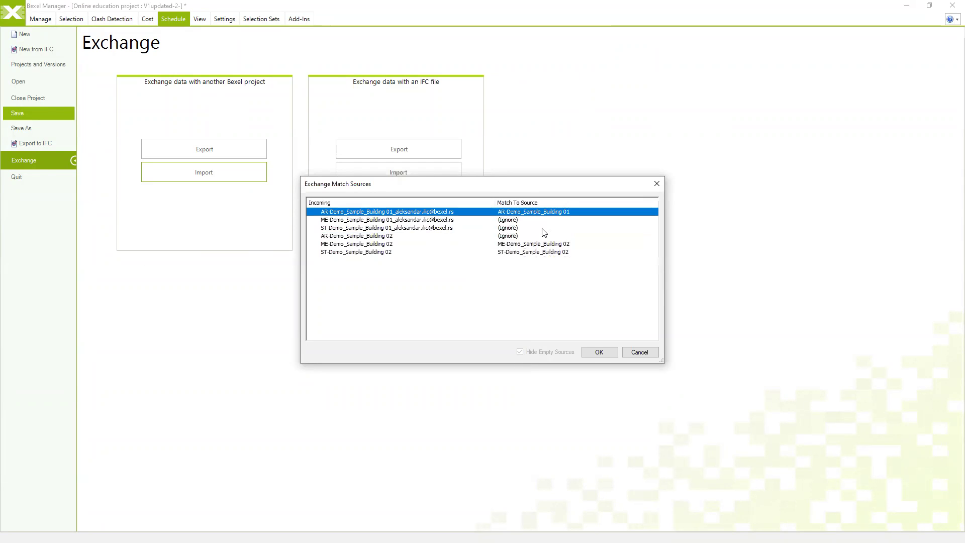
left_click(542, 221)
left_click(542, 222)
left_click(533, 243)
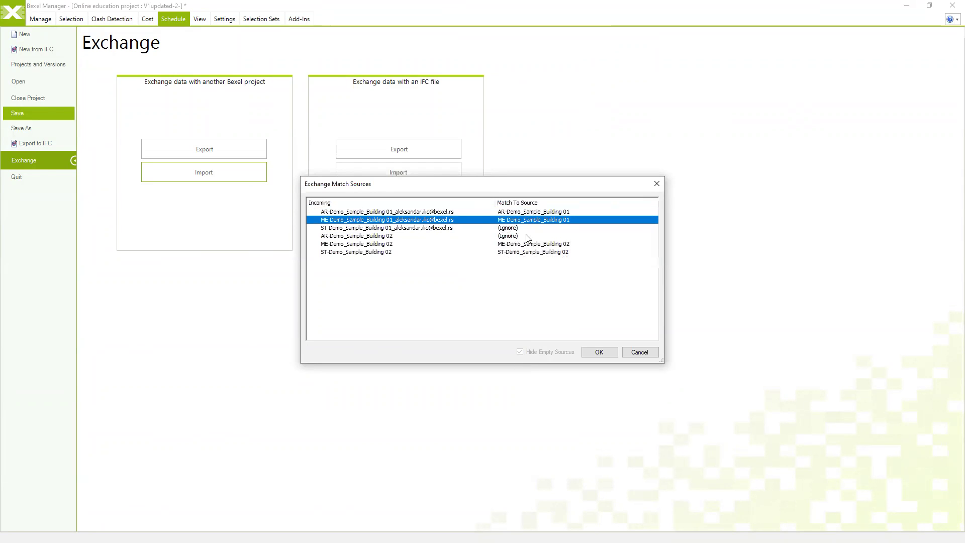
left_click(528, 228)
left_click(527, 229)
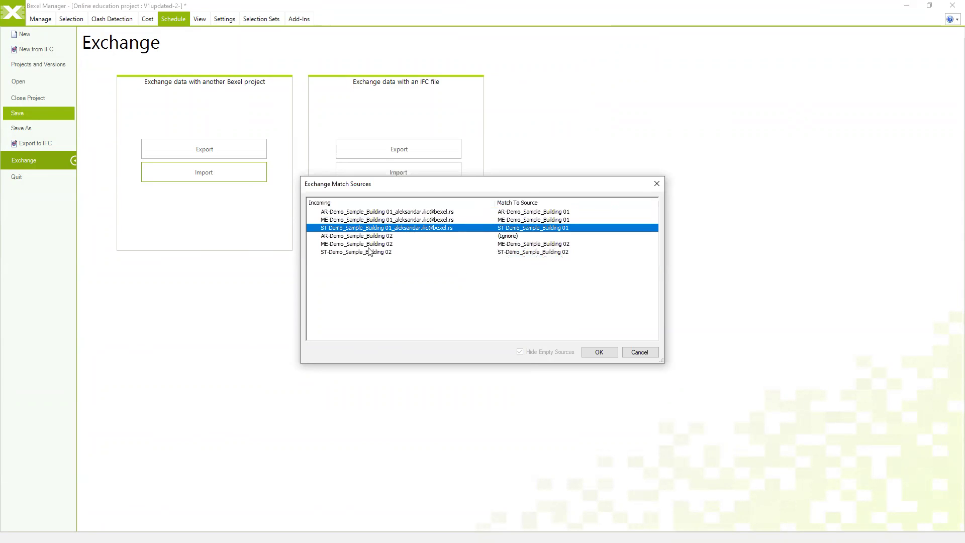
left_click(599, 351)
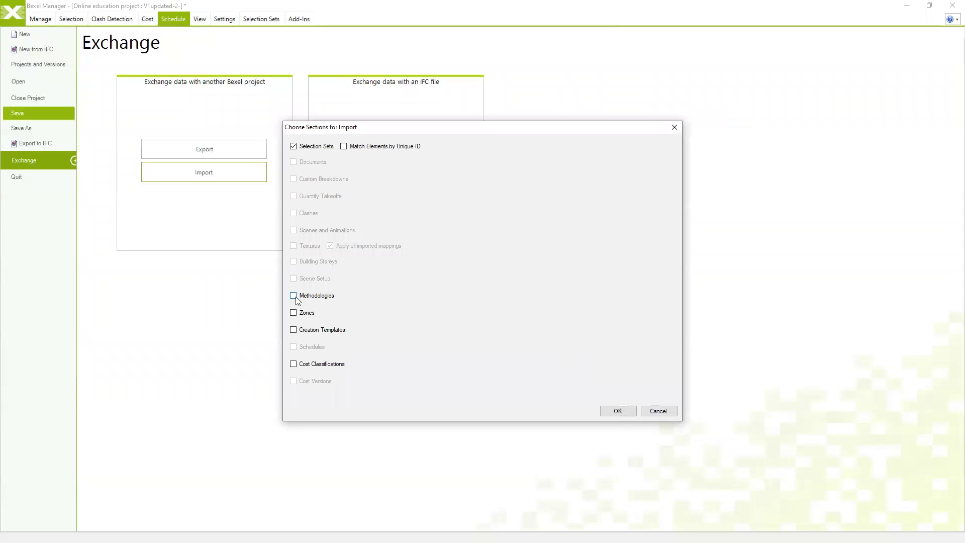
Step: Import methodologies, zones and creation templates, and cost classifications, then dismiss the import report
left_click(295, 313)
left_click(294, 329)
left_click(294, 364)
left_click(610, 411)
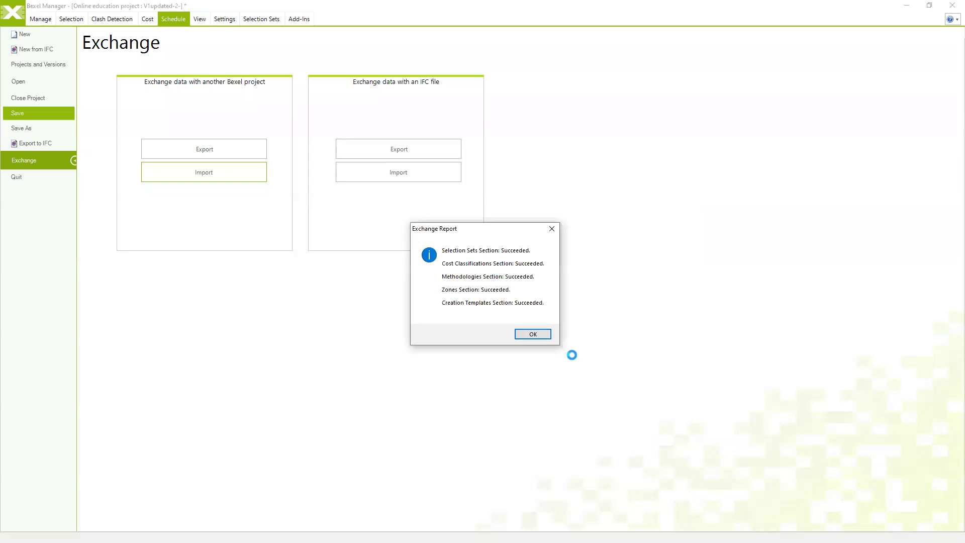
left_click(548, 336)
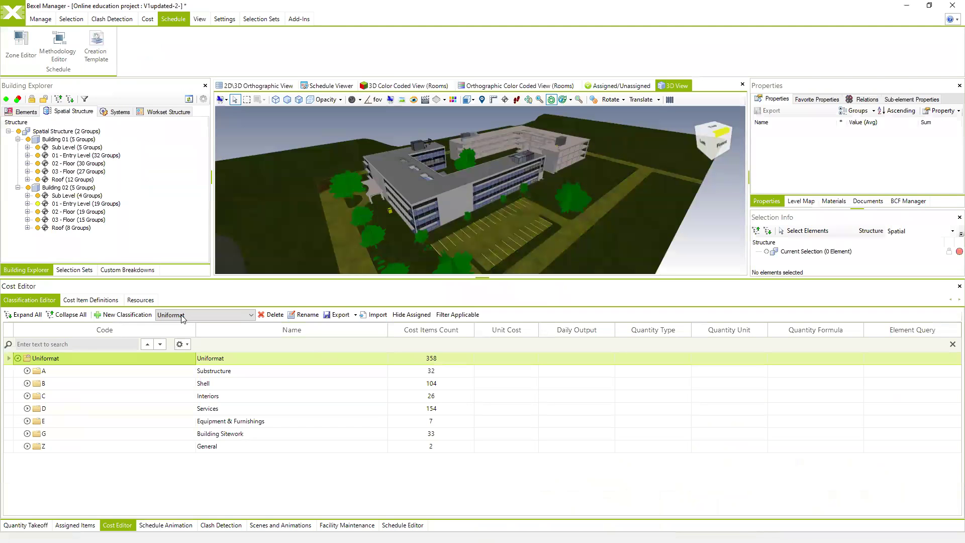
Step: Switch the Cost Editor to the Masterformat Updated classification
left_click(181, 317)
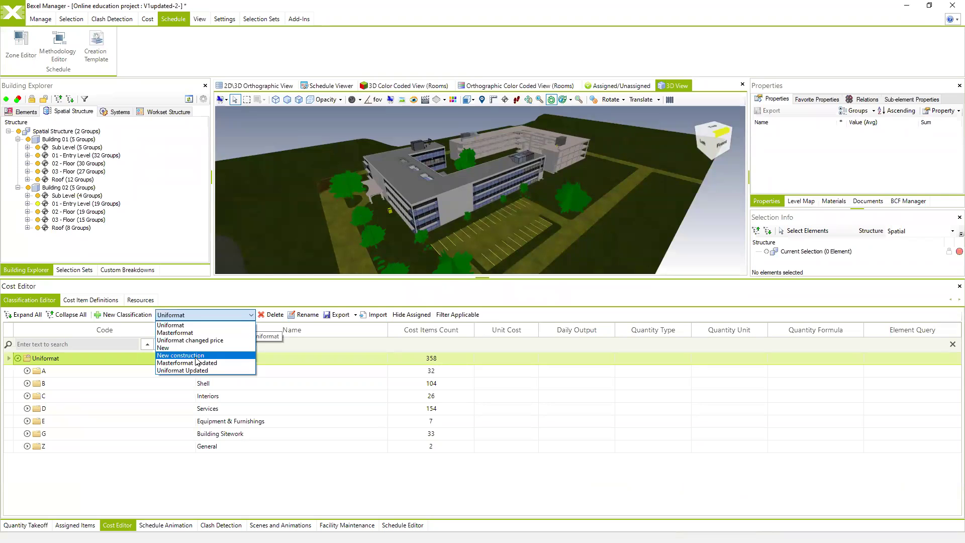
left_click(196, 363)
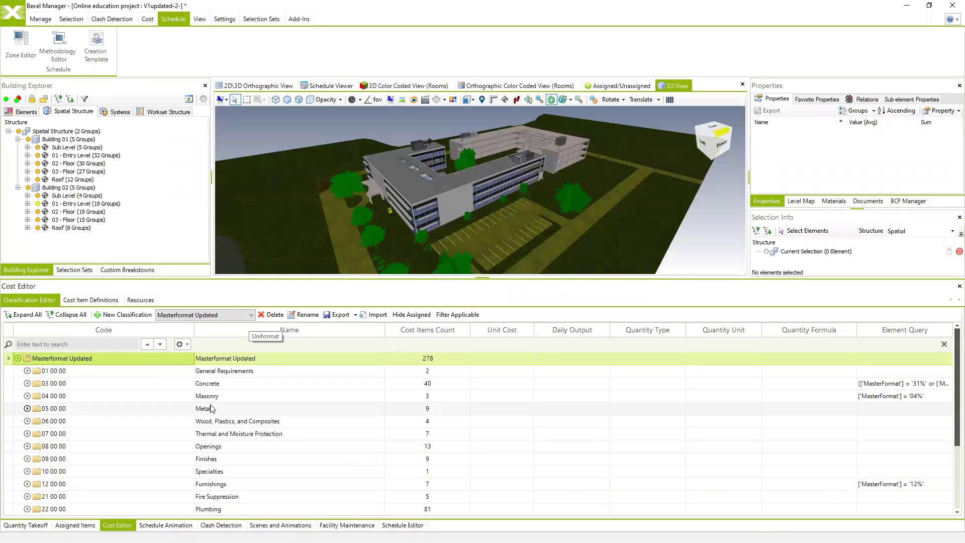
scroll(392, 415, "down", 2)
scroll(392, 415, "up", 2)
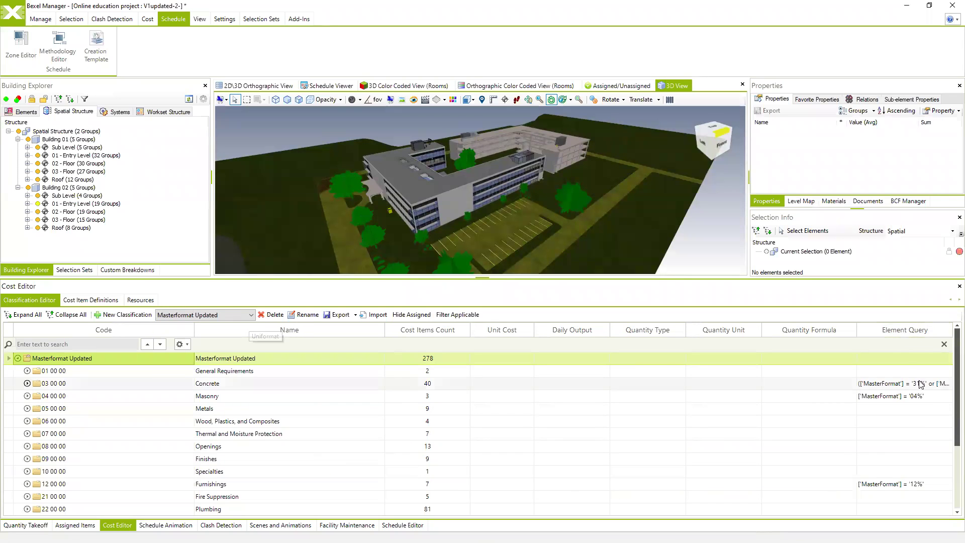
Step: Auto-assign Masterformat Updated's cost items to a new cost version
right_click(78, 360)
mouse_move(197, 412)
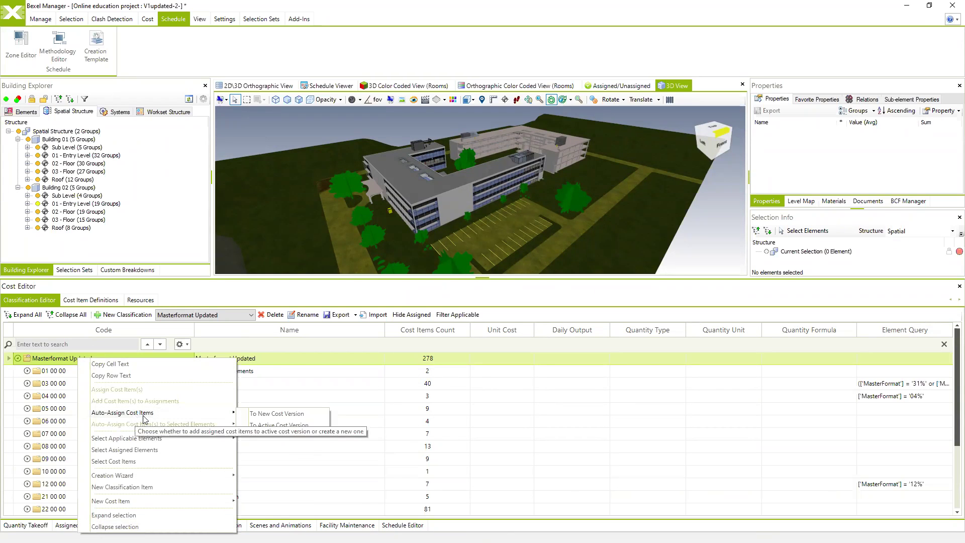
left_click(271, 416)
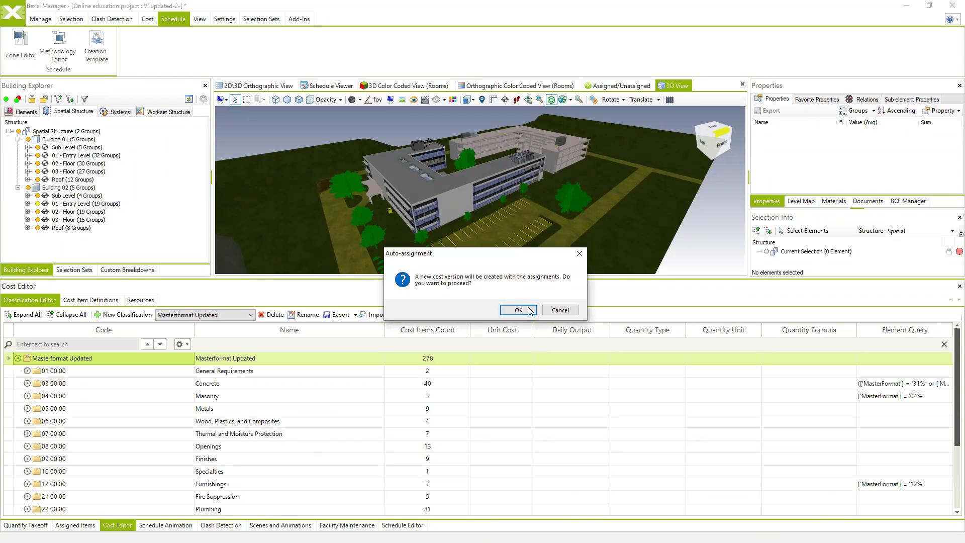
left_click(518, 310)
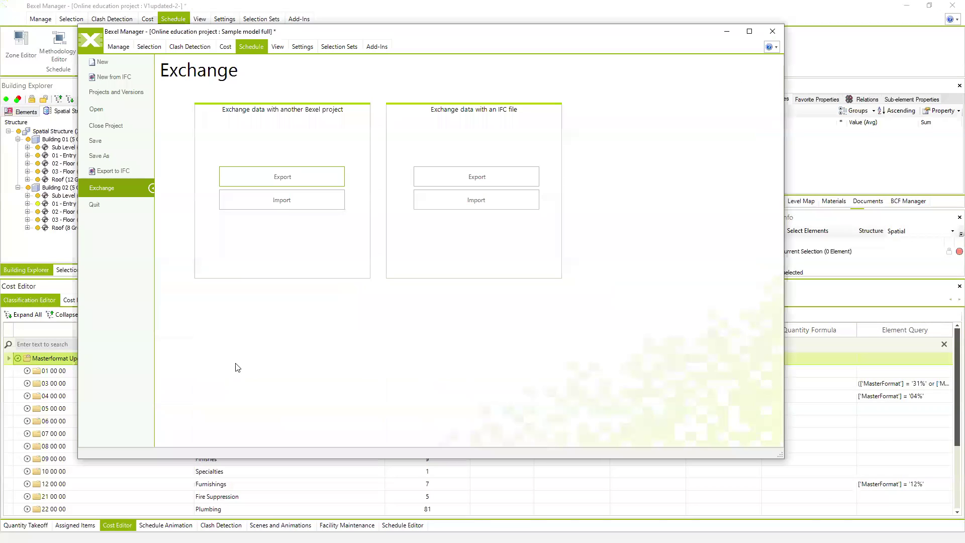
Step: Close the Sample model full window and show the Uniformat Updated classification
left_click(772, 31)
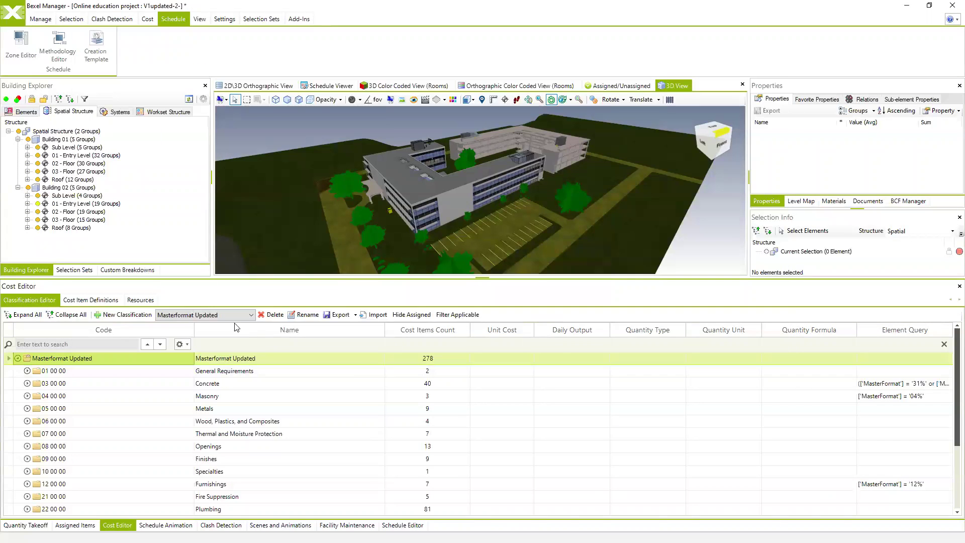
left_click(248, 317)
left_click(211, 374)
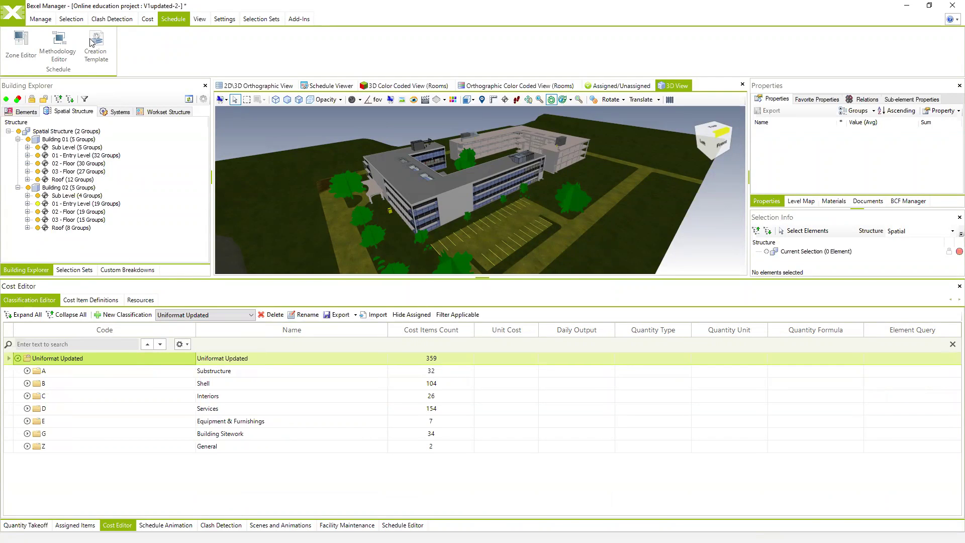
Step: Review the Office Building LOB Final methodology in the Methodology Editor, then close it
left_click(76, 60)
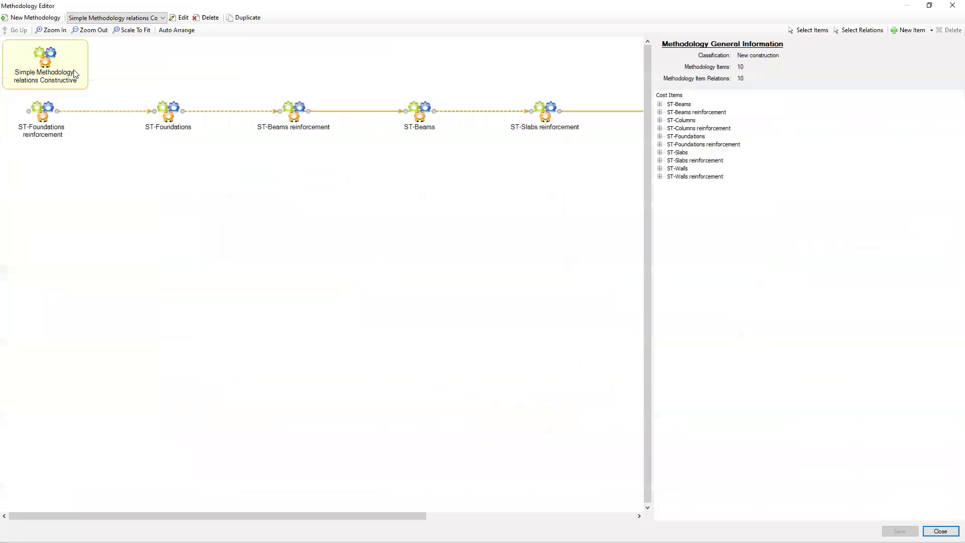
left_click(166, 19)
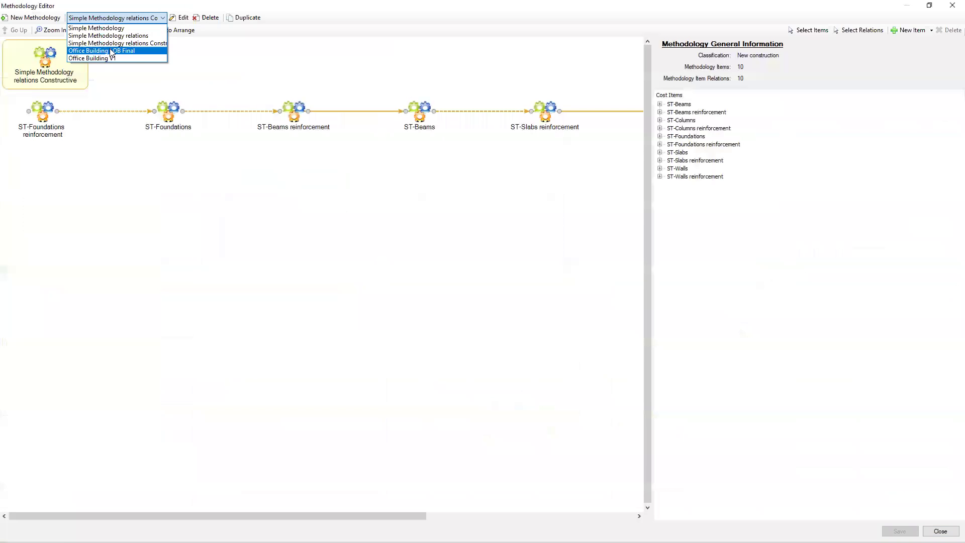
left_click(110, 51)
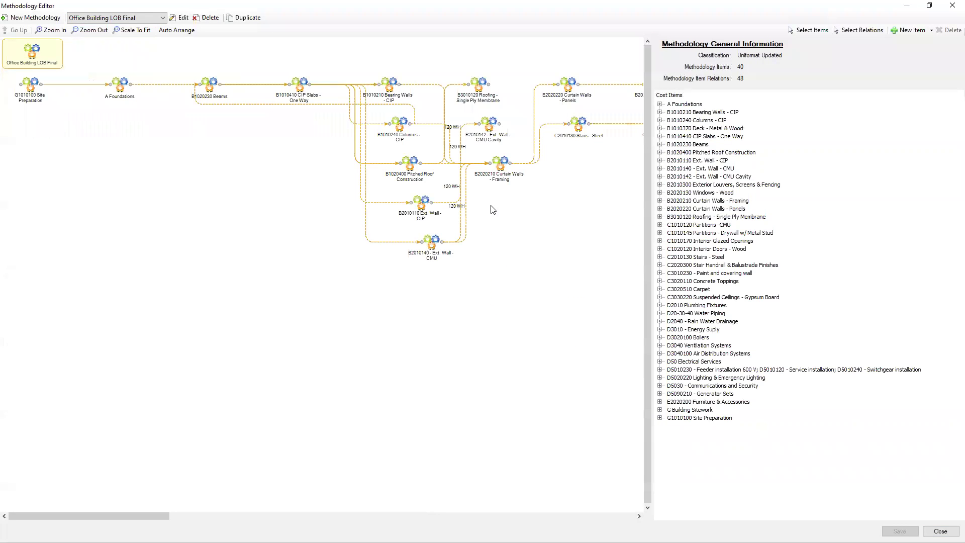
left_click(951, 6)
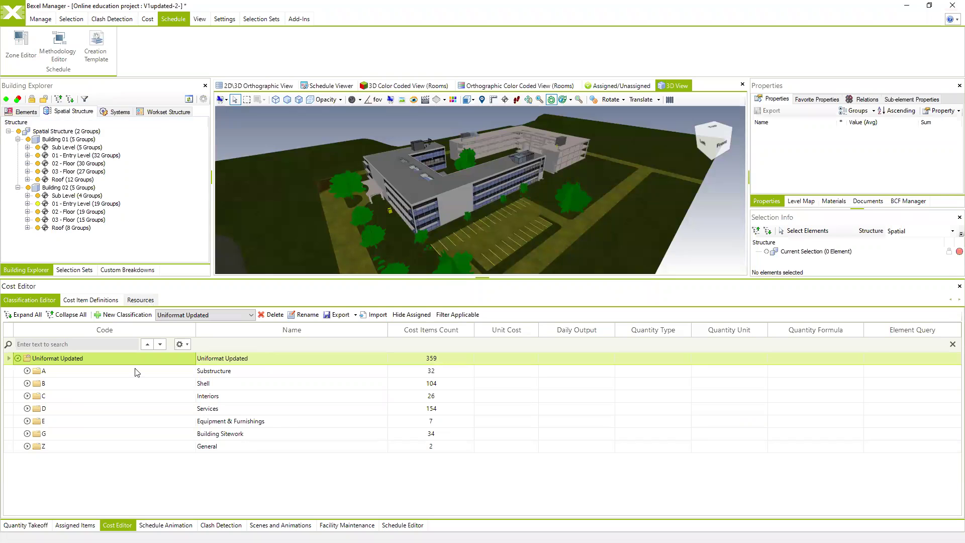
Step: Auto-assign Uniformat Updated cost items to a new version and view its $9,166,811.60 assigned items
right_click(88, 358)
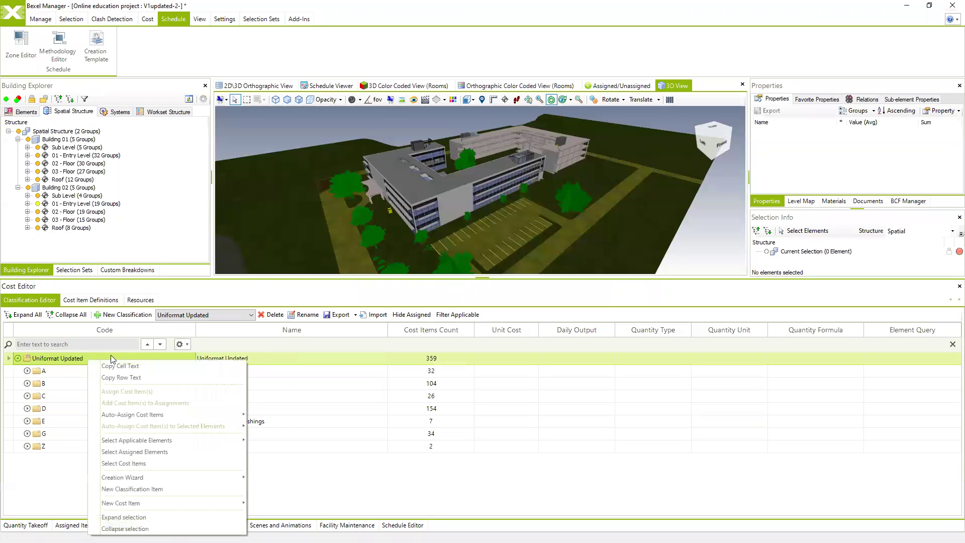
mouse_move(160, 415)
left_click(282, 415)
left_click(523, 308)
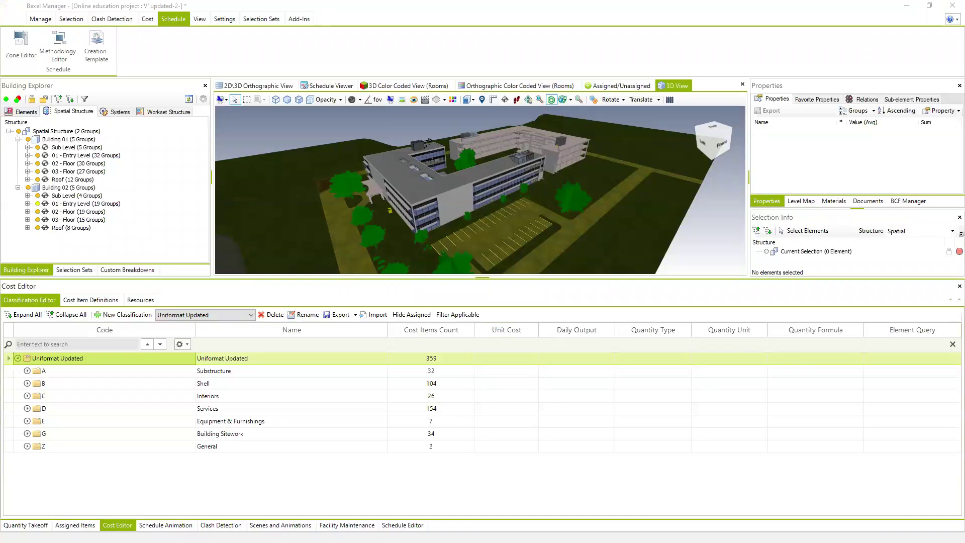
left_click(498, 364)
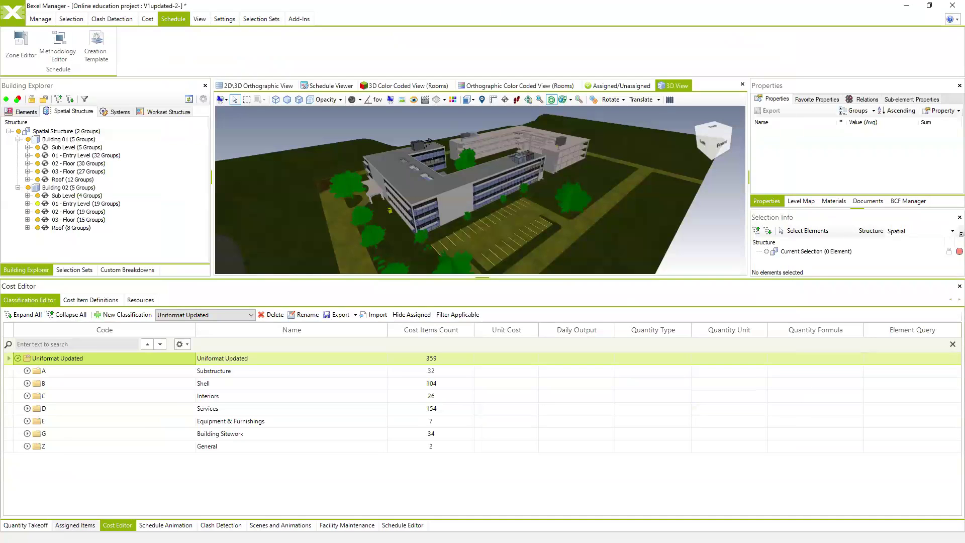
left_click(75, 524)
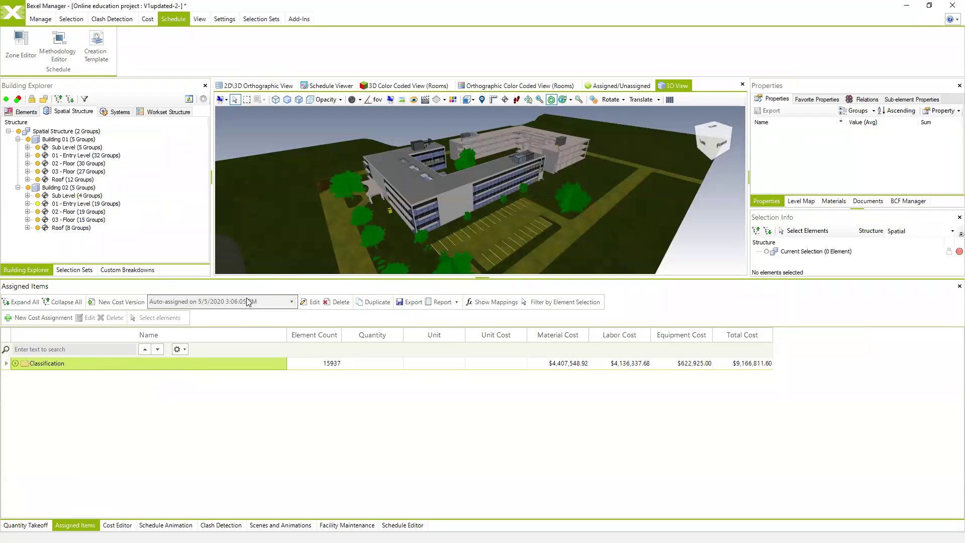
Step: Rename the cost version to 'New uniformat cost' and expand the whole assigned cost tree
left_click(311, 301)
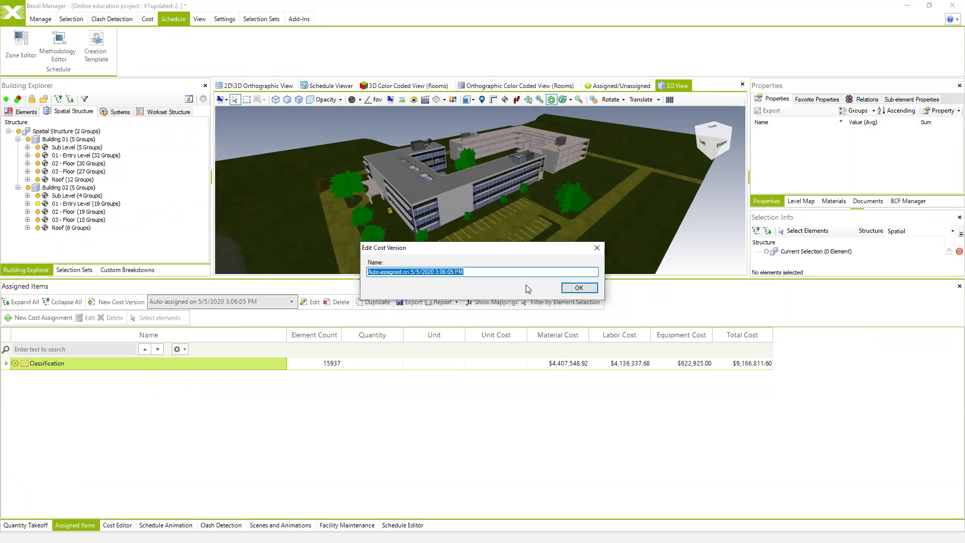
type("Ne")
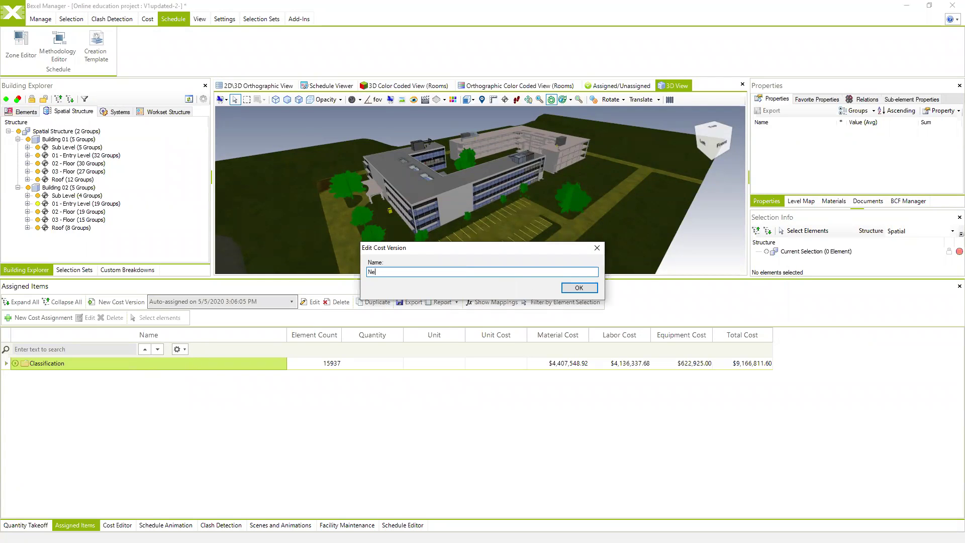
type("w uniformat cost")
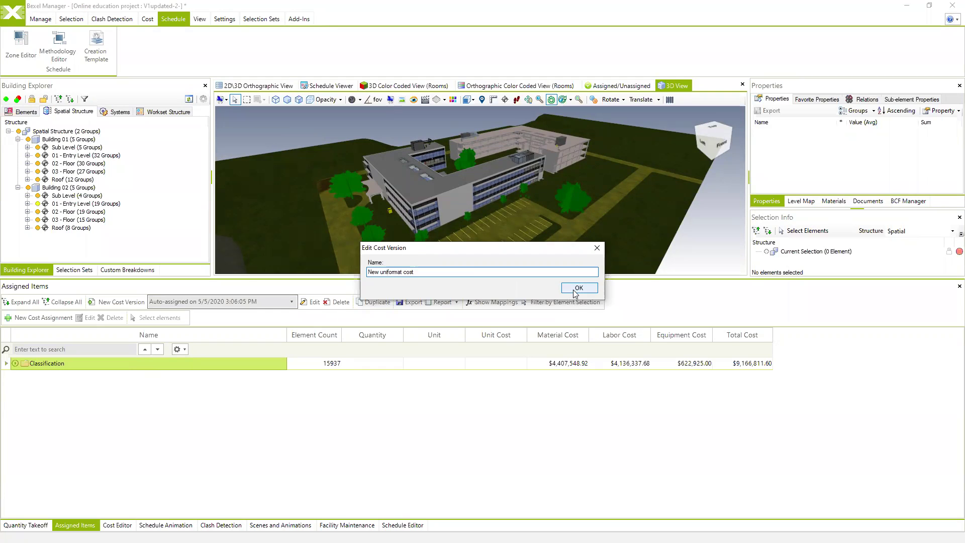
left_click(579, 287)
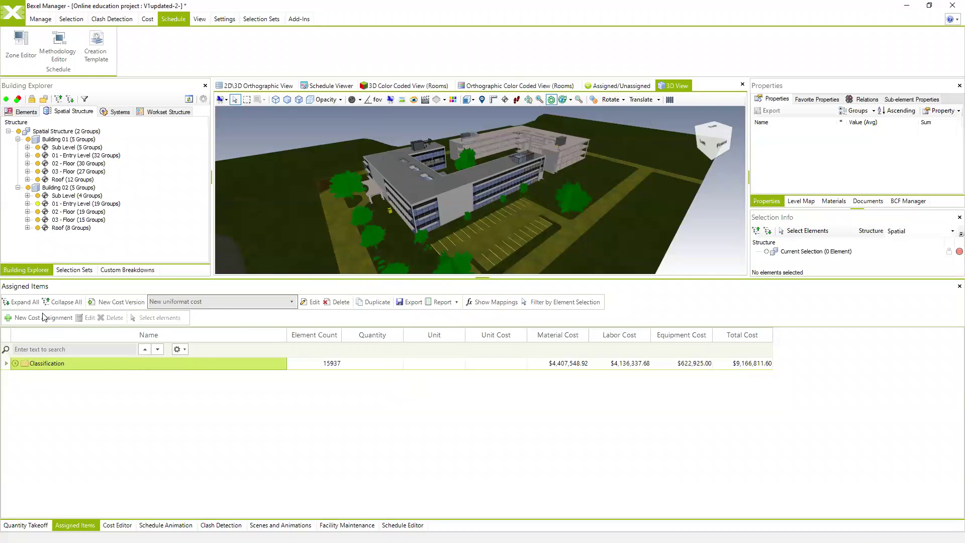
left_click(20, 302)
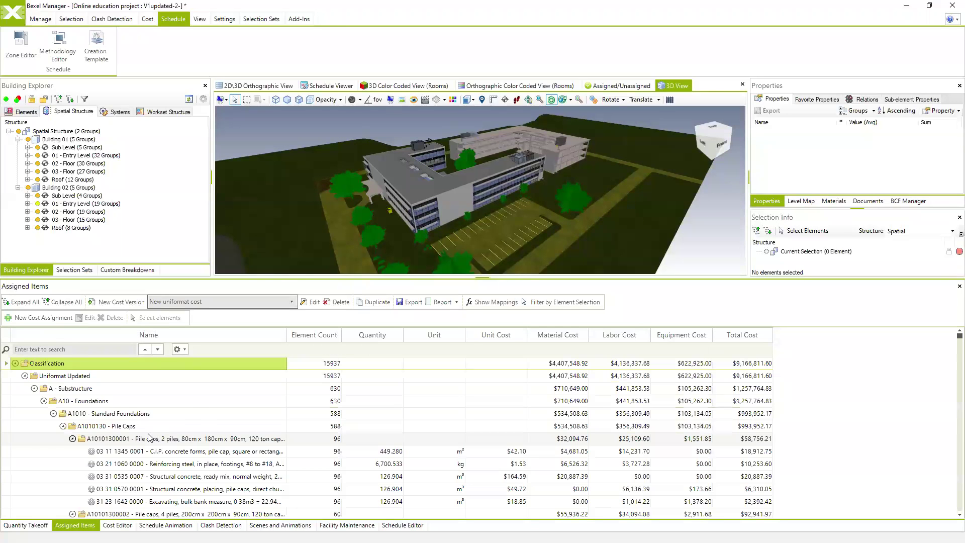
scroll(148, 438, "down", 2)
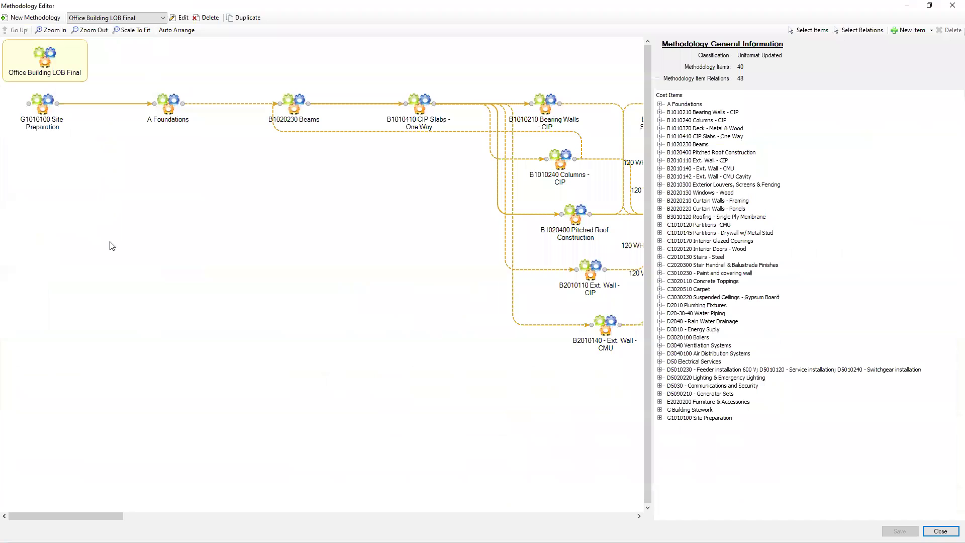
Step: Show the Office Building LOB Final diagram and move the Beams and Curtain Walls nodes apart
scroll(112, 246, "down", 1)
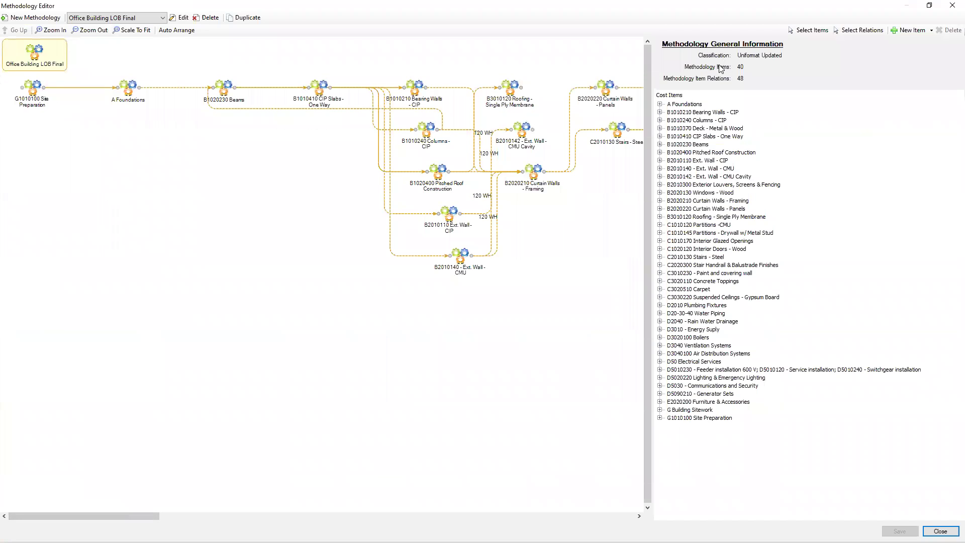
left_click(18, 67)
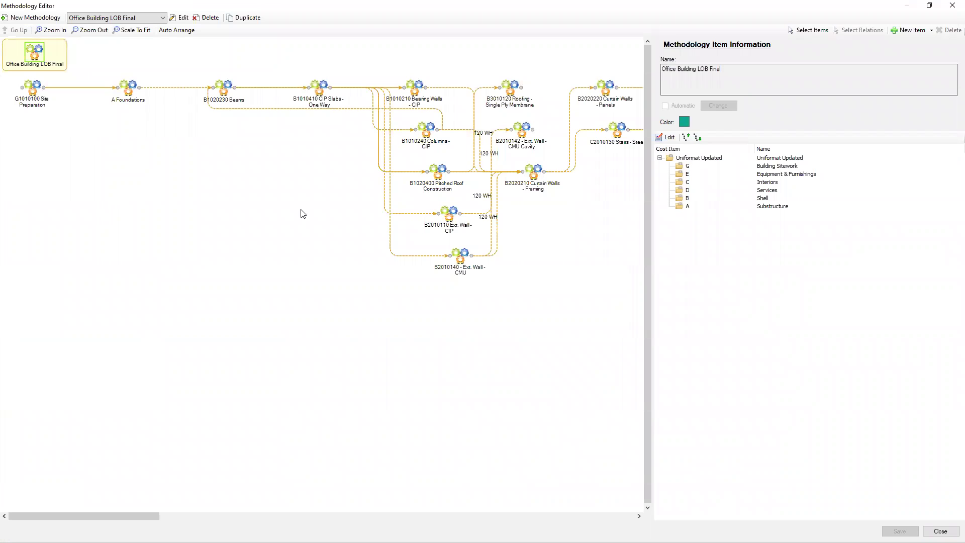
left_click_drag(224, 91, 177, 210)
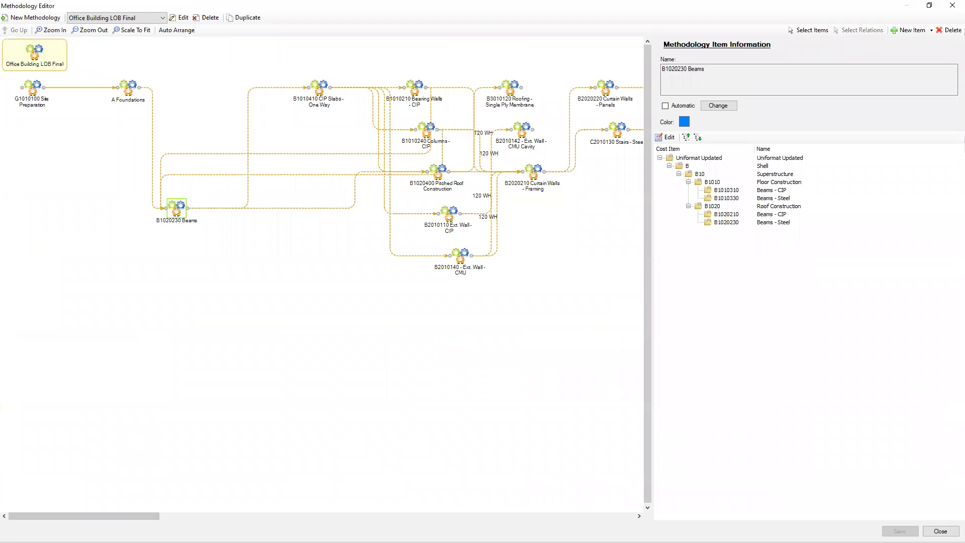
left_click(193, 175)
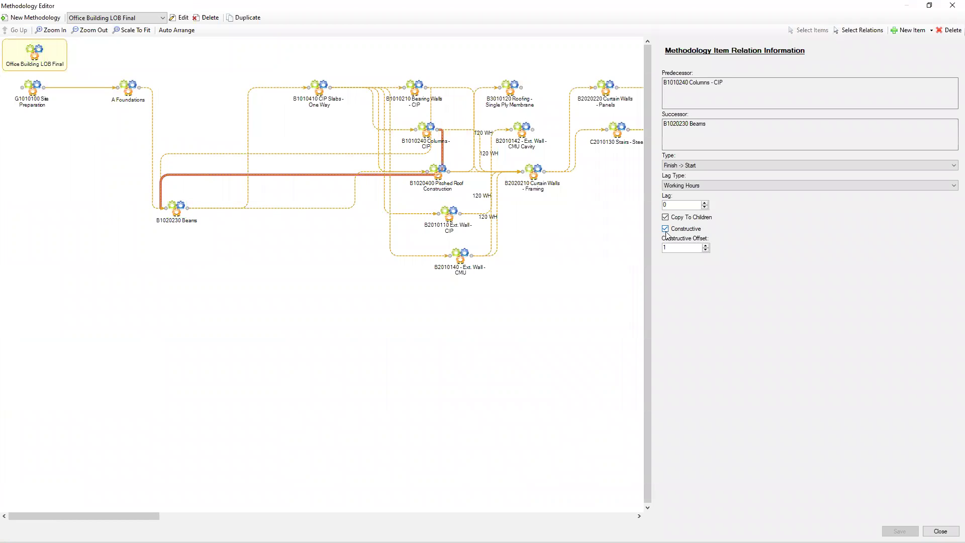
left_click(325, 176)
mouse_move(109, 516)
left_mouse_down()
mouse_move(254, 521)
mouse_move(99, 522)
mouse_move(111, 522)
left_mouse_up()
left_click_drag(127, 516, 190, 510)
left_click_drag(309, 86, 372, 385)
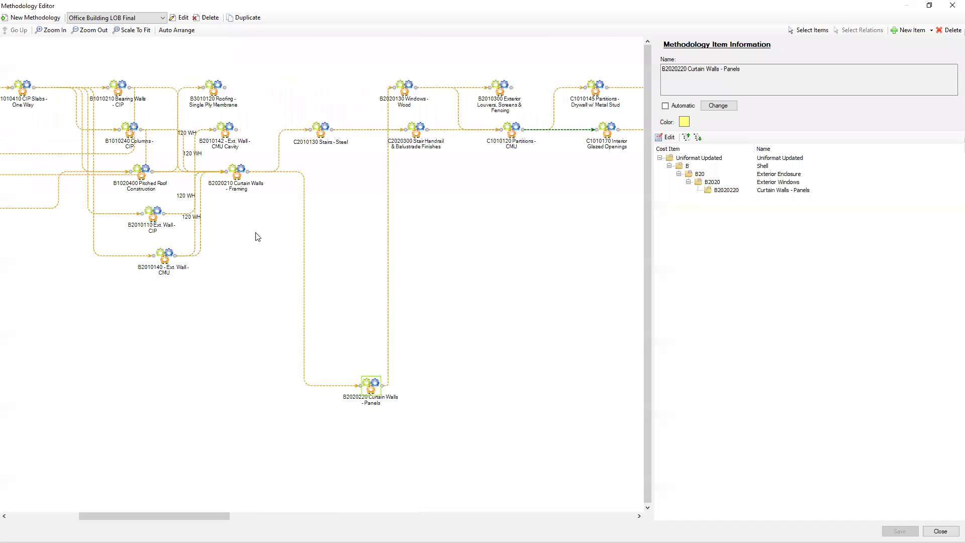
left_click(304, 247)
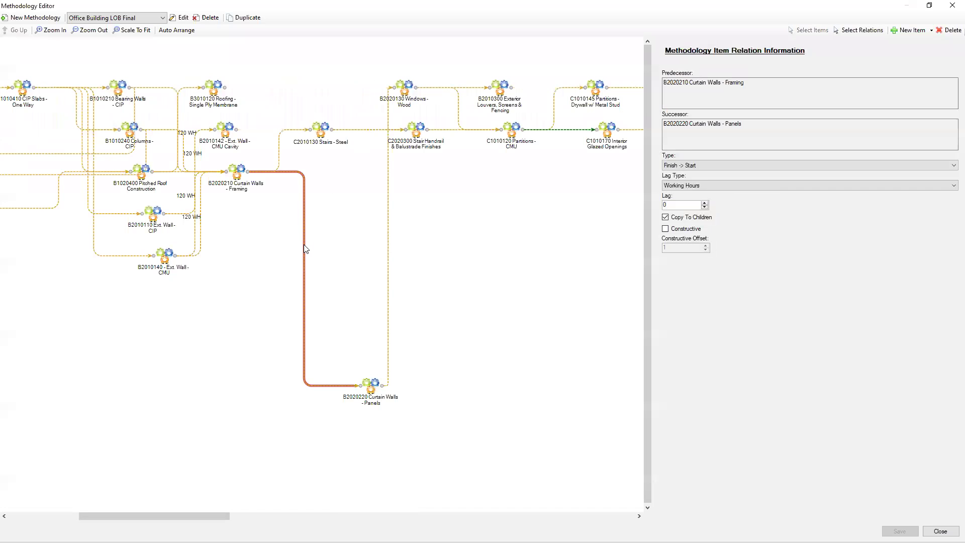
left_click_drag(209, 518, 110, 509)
left_click_drag(533, 170, 432, 417)
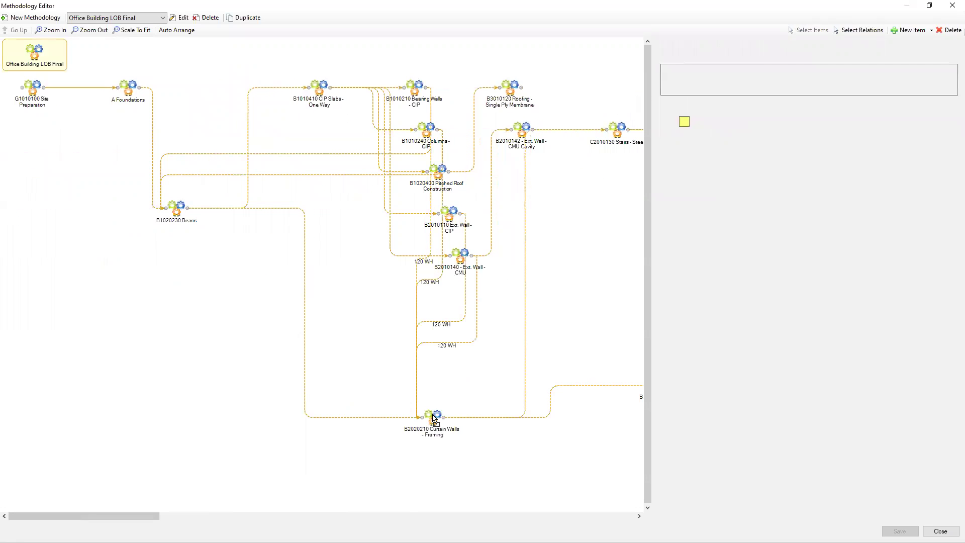
Step: Make the Beams to Curtain Walls - Framing relation constructive with offset -2
left_click(378, 419)
left_click(673, 230)
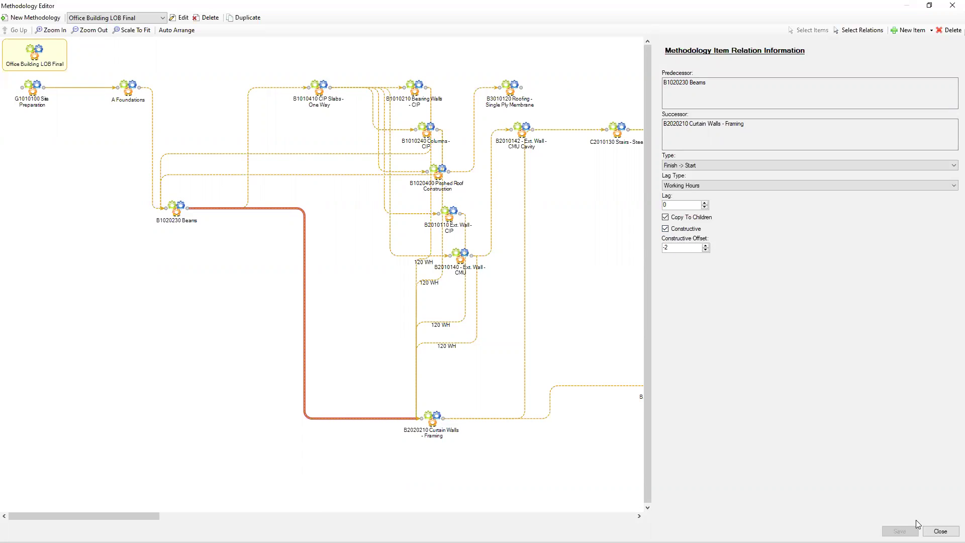
left_click(940, 531)
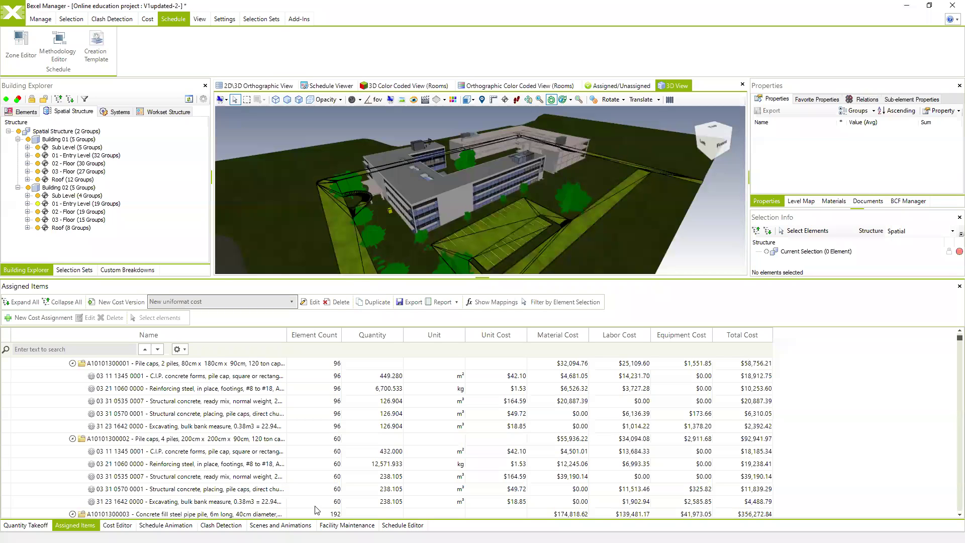
Step: Create an empty schedule named 'New advanced' using the New uniformat cost version
left_click(402, 525)
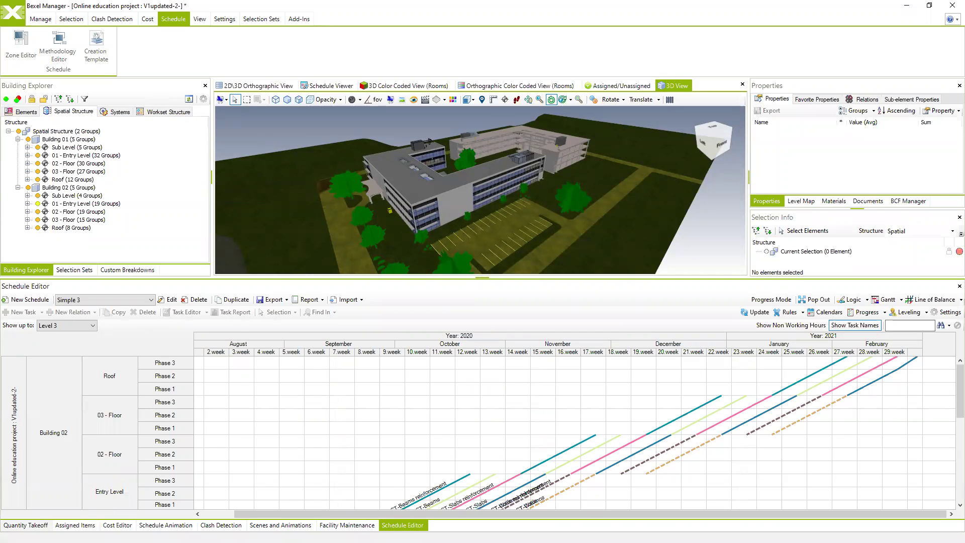
left_click(28, 300)
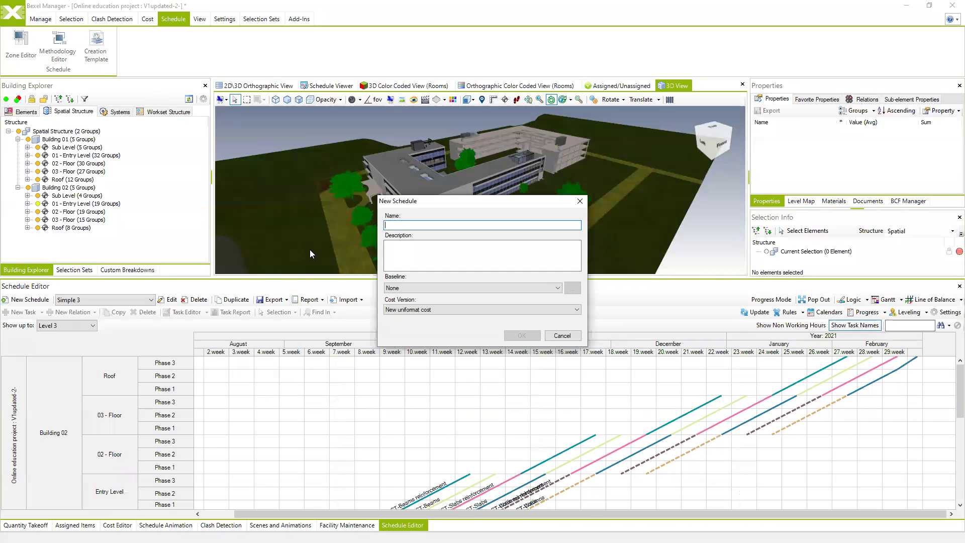
type("New advanced")
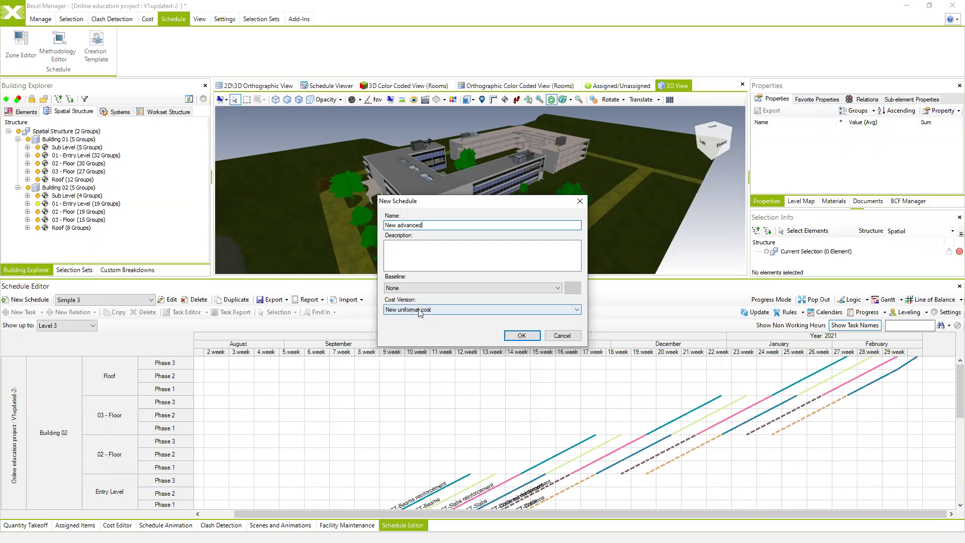
left_click(530, 335)
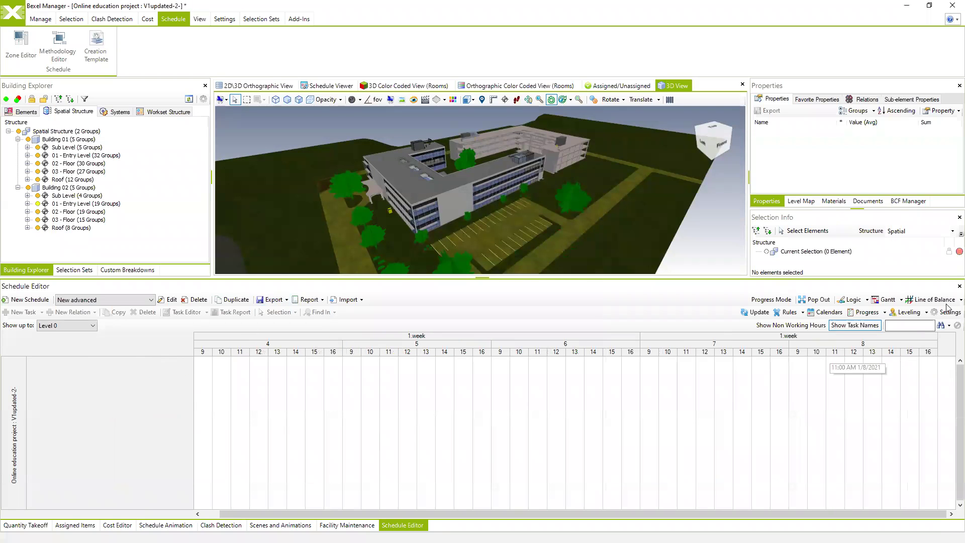
Step: Show New advanced as a Gantt chart with project start October 14, 2020, scaled to fit
left_click(885, 300)
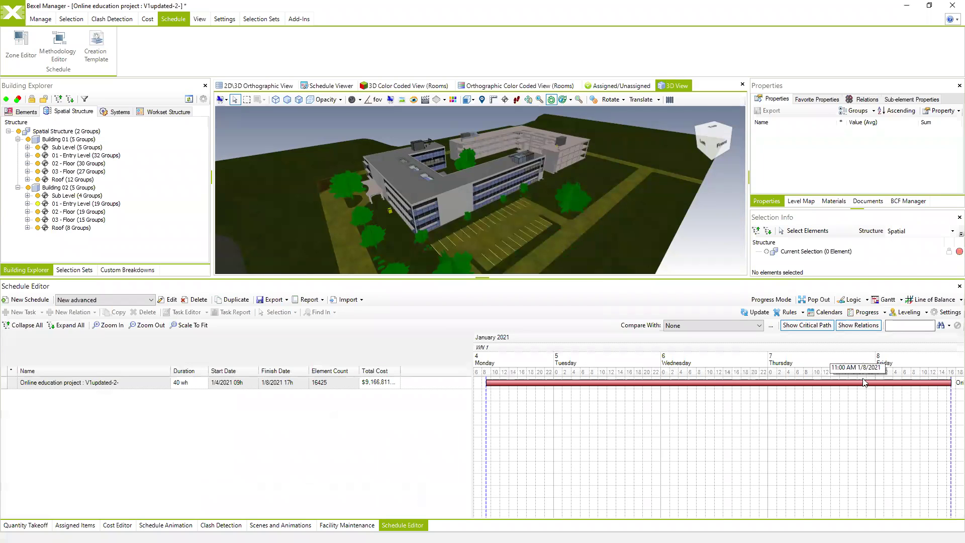
left_click(947, 313)
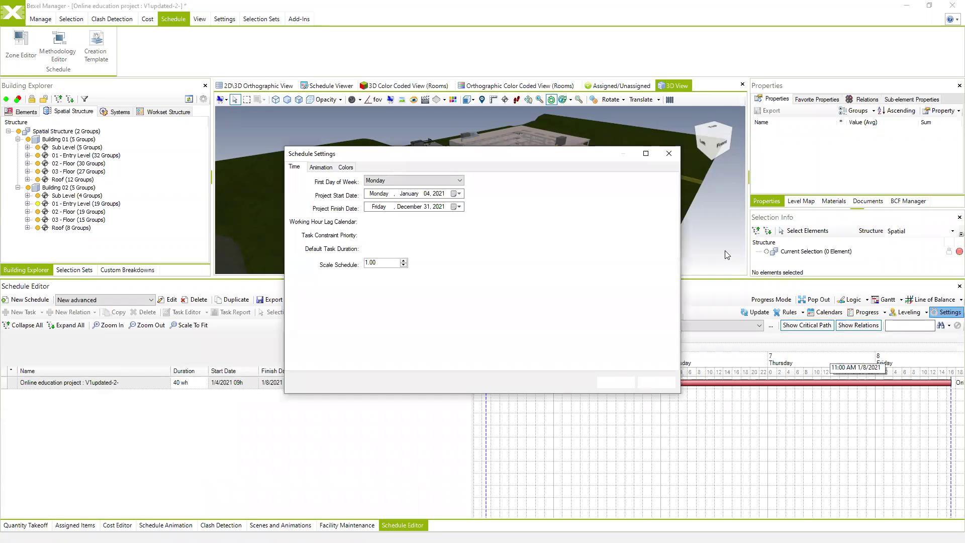
left_click(459, 193)
left_click(370, 208)
left_click(370, 207)
left_click(371, 208)
left_click(371, 207)
left_click(418, 241)
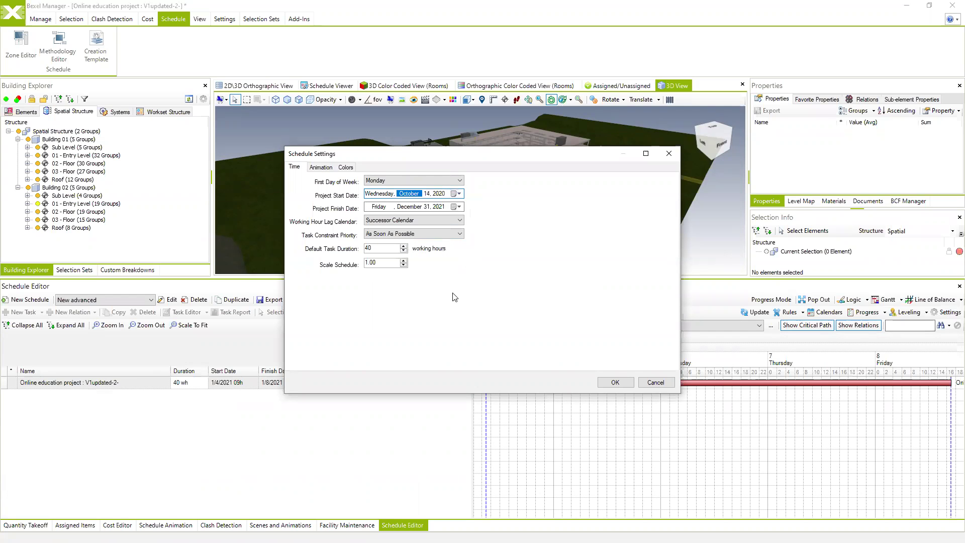
left_click(615, 383)
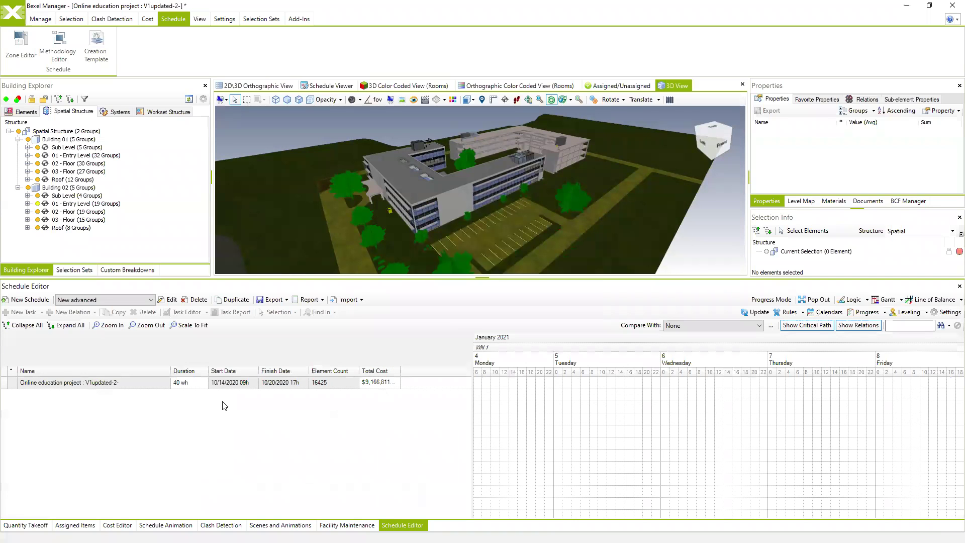
left_click(189, 325)
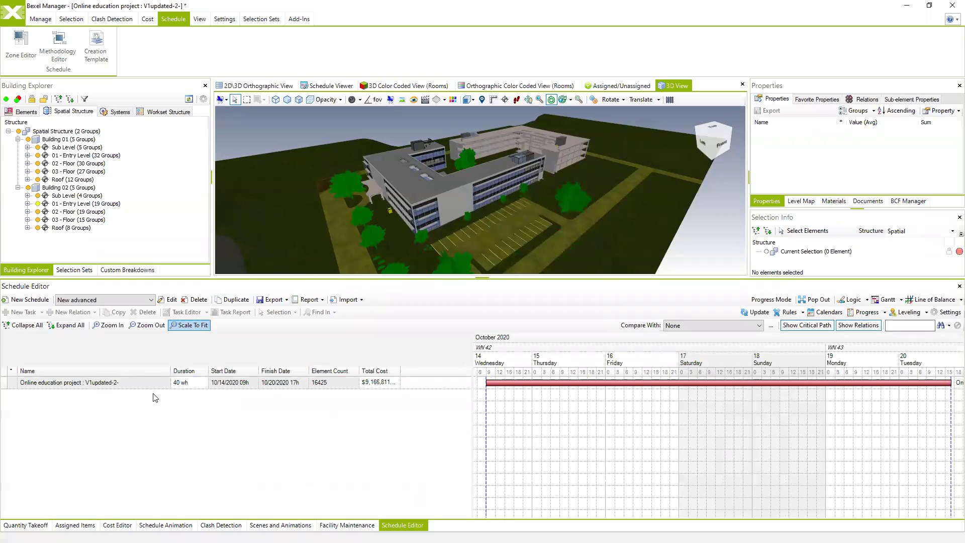
Step: Generate the project's tasks with the Creation Wizard using the Demo building - schedule template's four rules
right_click(81, 385)
mouse_move(126, 438)
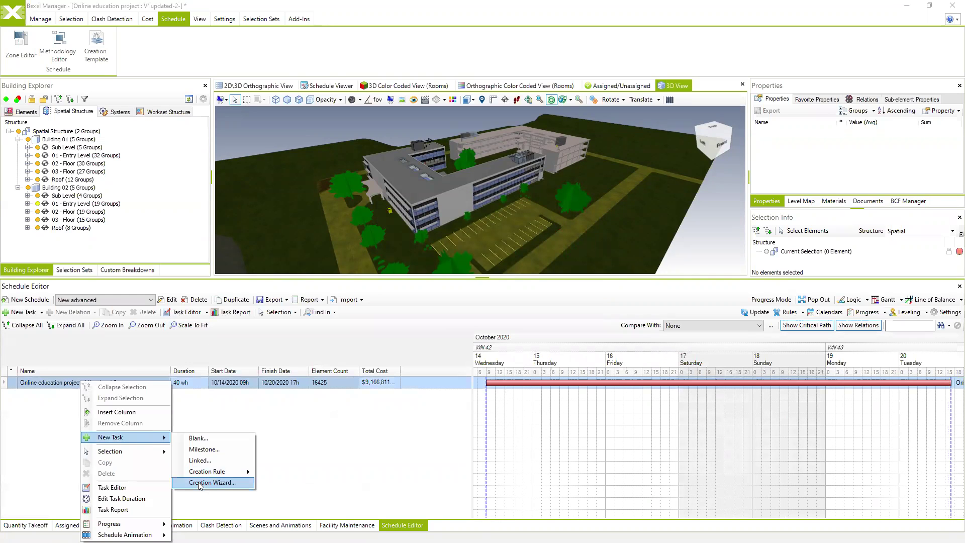
left_click(211, 483)
left_click(433, 157)
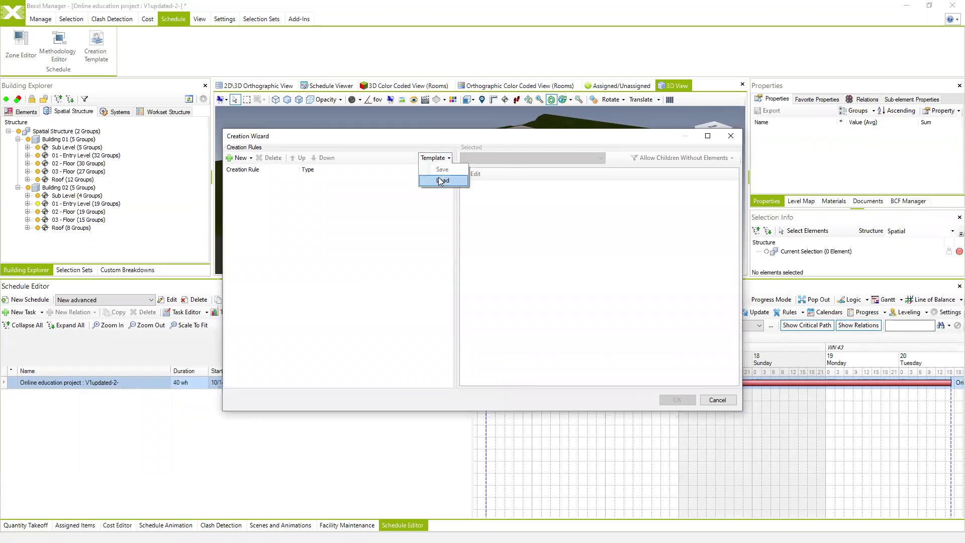
left_click(441, 181)
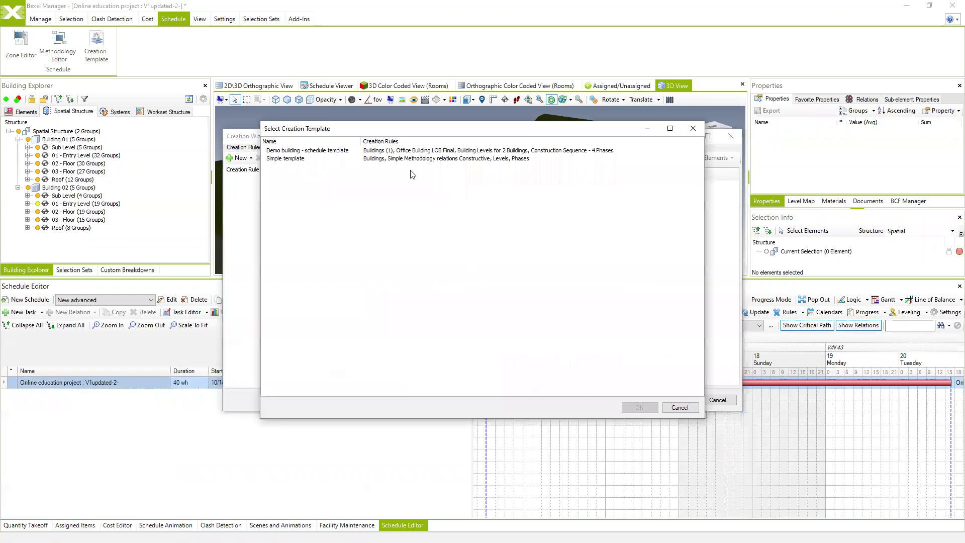
left_click(293, 151)
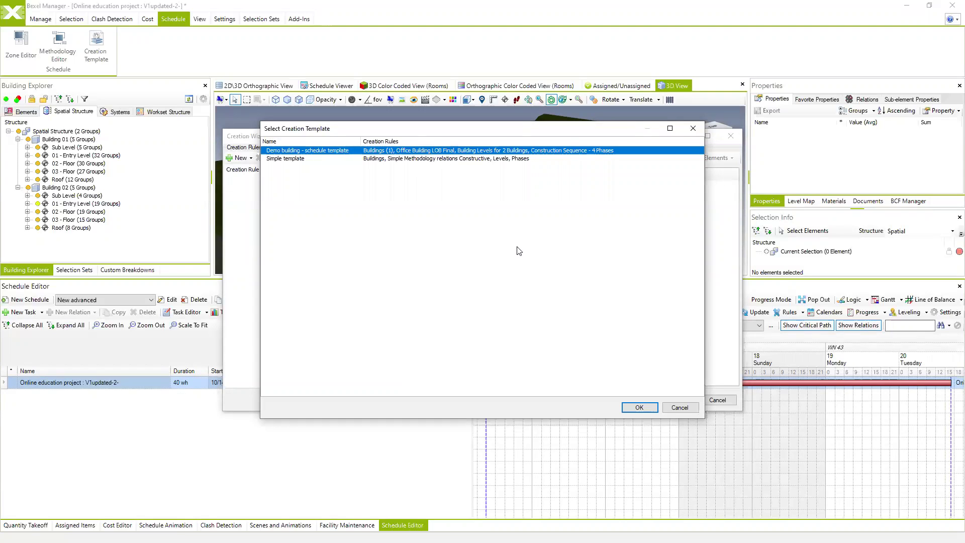
left_click(639, 407)
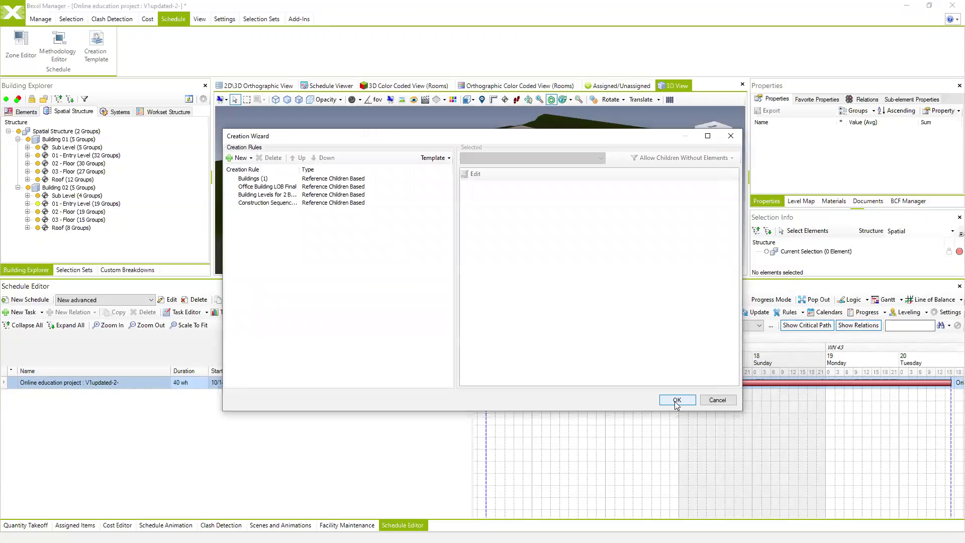
left_click(677, 400)
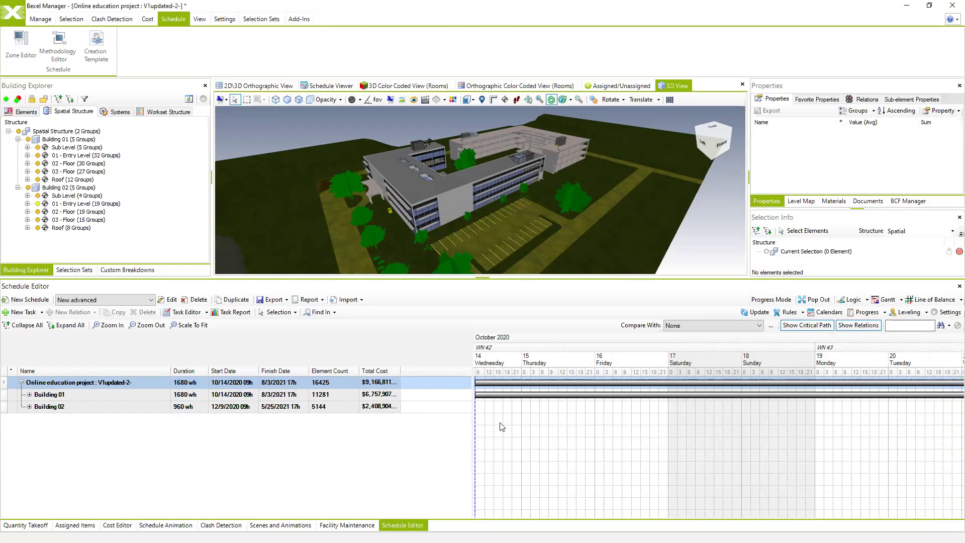
Step: Set the Gantt timeline to show the whole project by months and expand all tasks and phases
left_click(191, 326)
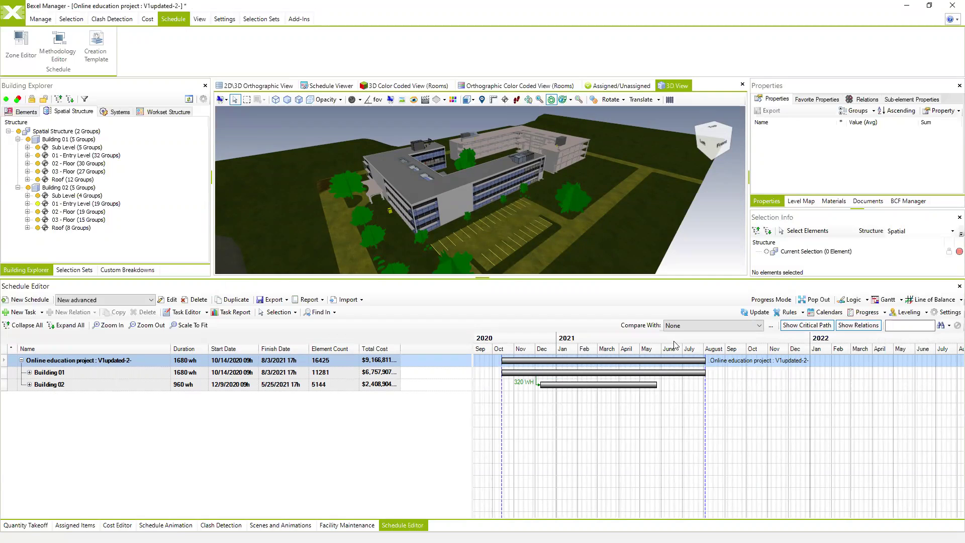
left_click(65, 325)
scroll(504, 439, "down", 1)
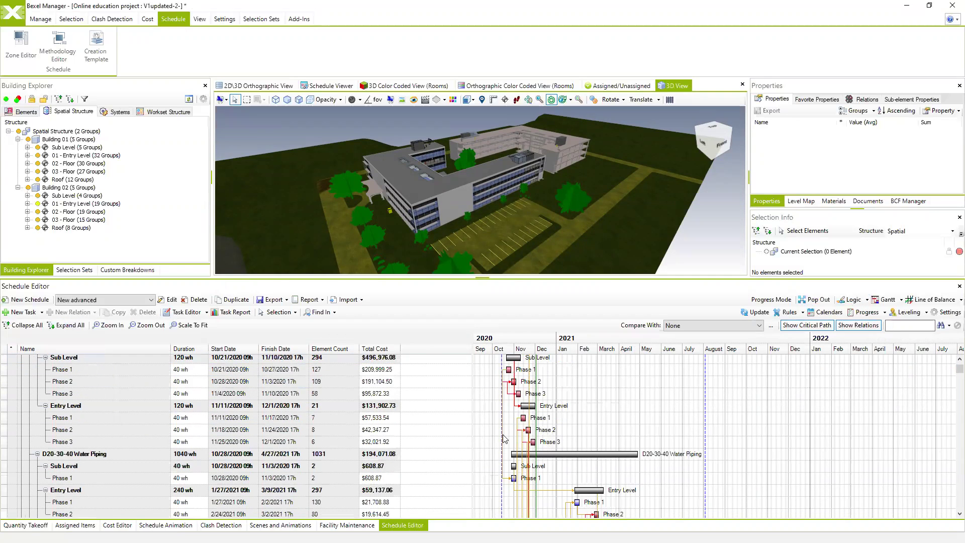
scroll(504, 439, "down", 2)
scroll(951, 412, "down", 5)
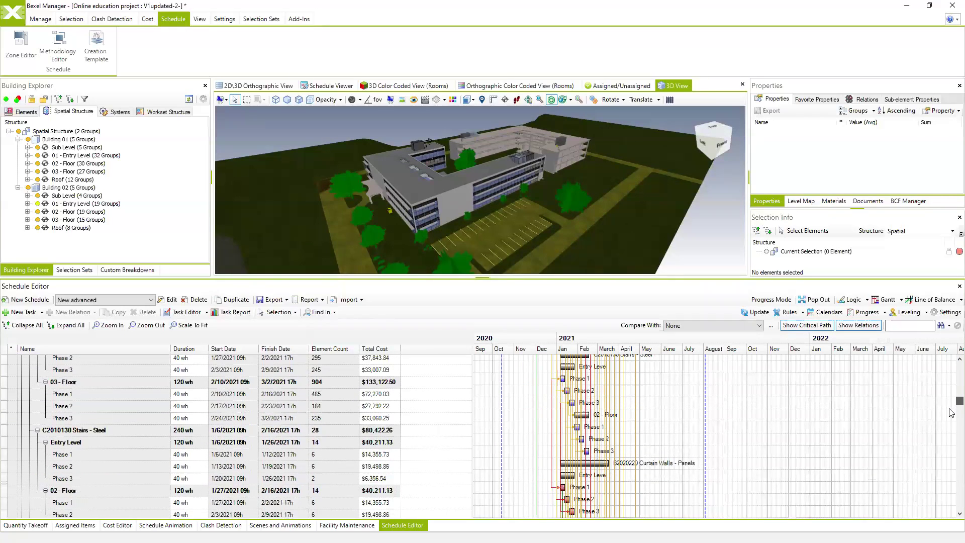
scroll(952, 413, "down", 5)
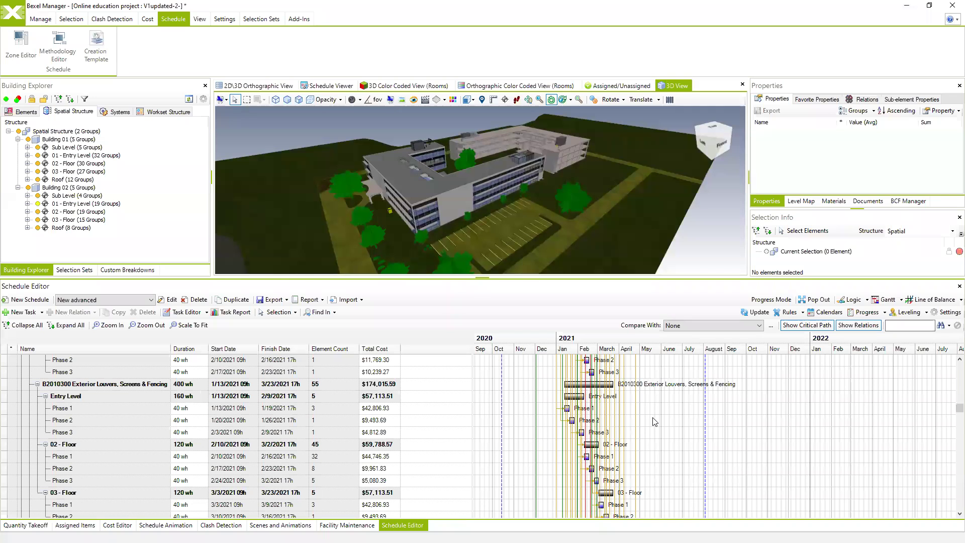
Step: Review the phased task list, then switch the schedule to the Line of Balance chart
scroll(548, 420, "down", 6)
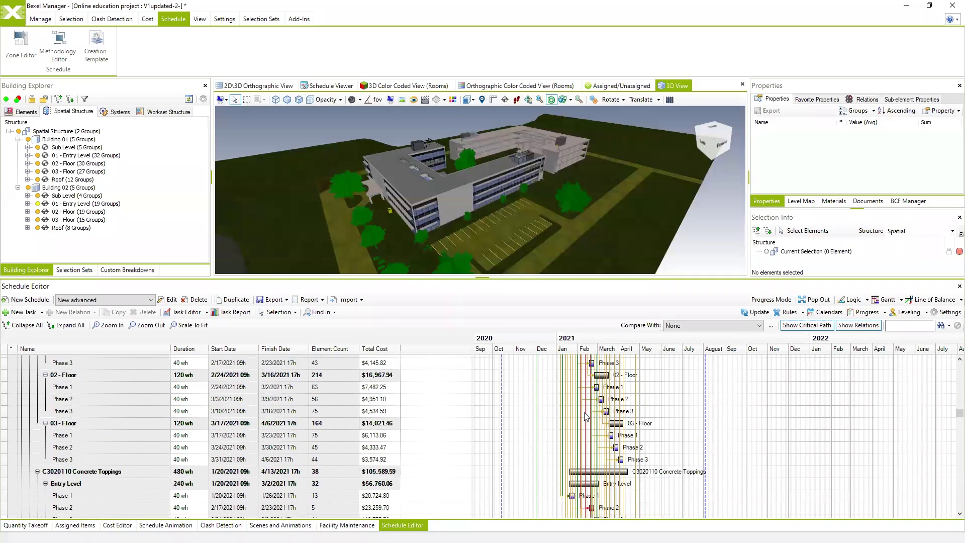
scroll(596, 422, "up", 5)
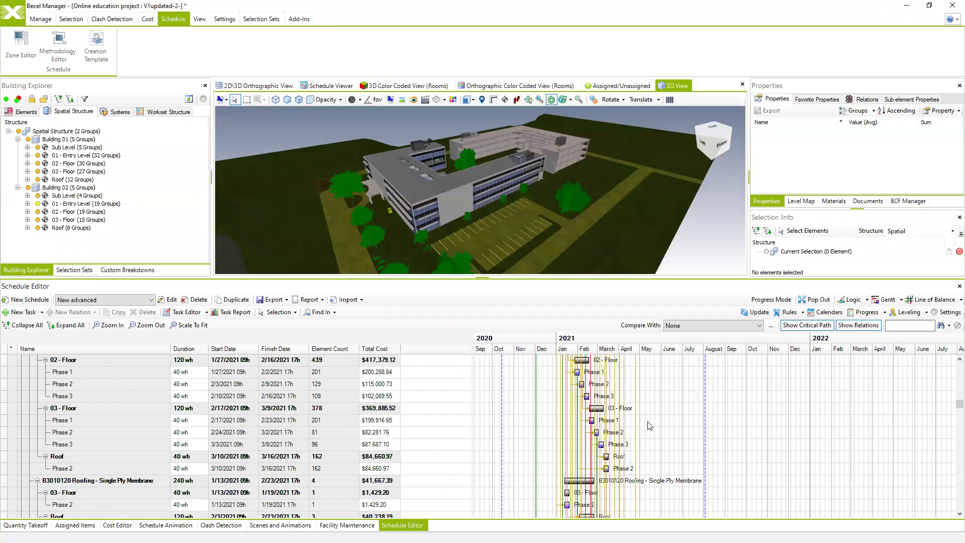
scroll(518, 438, "down", 5)
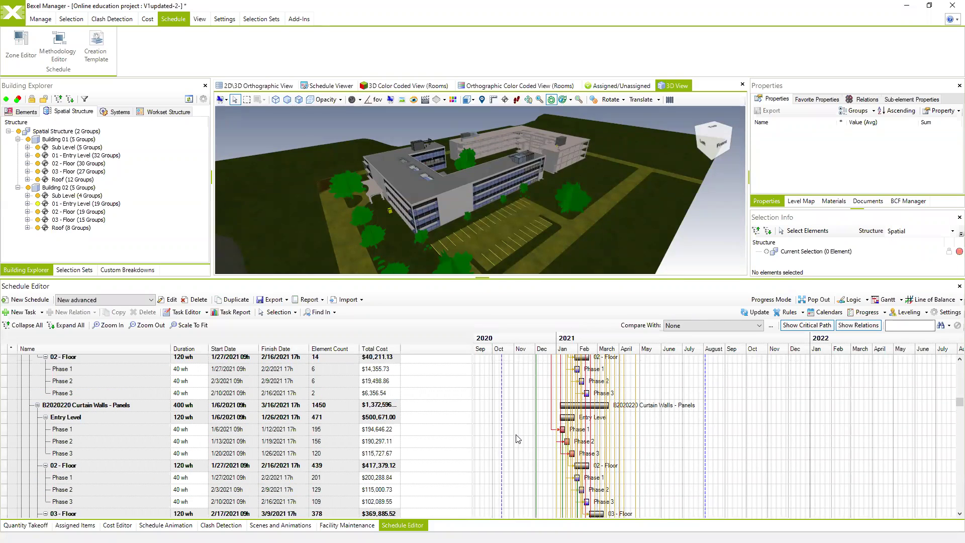
scroll(561, 367, "up", 2)
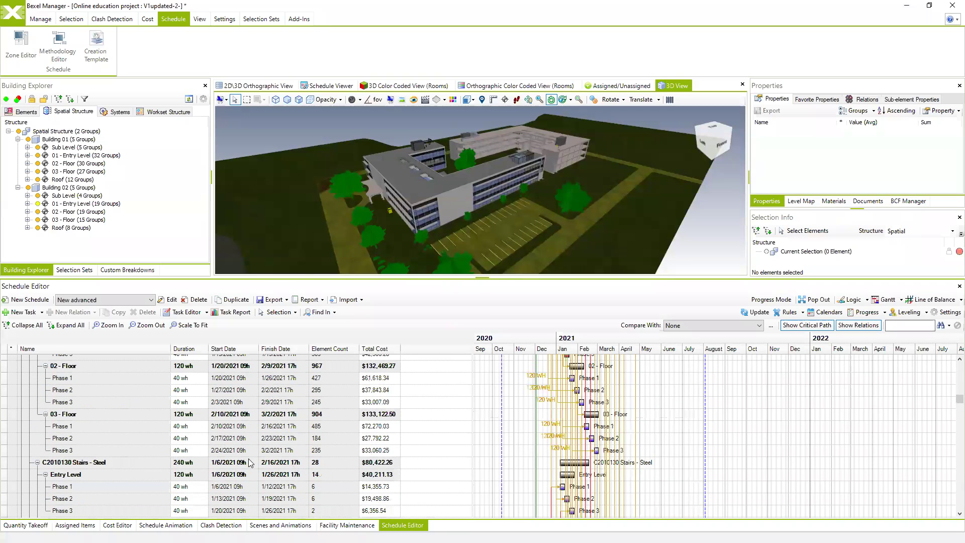
scroll(240, 456, "down", 3)
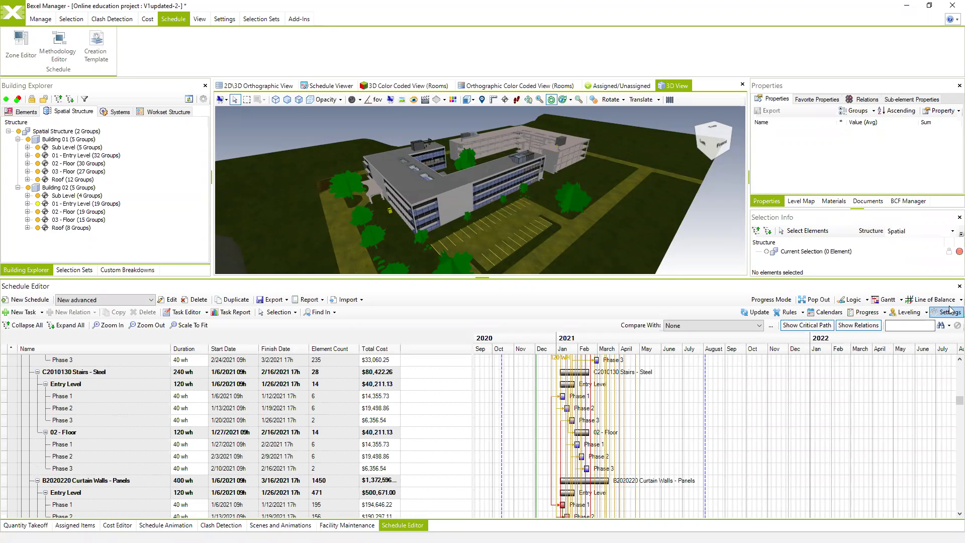
left_click(934, 300)
Step: Show the Line of Balance chart down to Level 3 phases with Progress Mode on
left_click(92, 325)
left_click(67, 355)
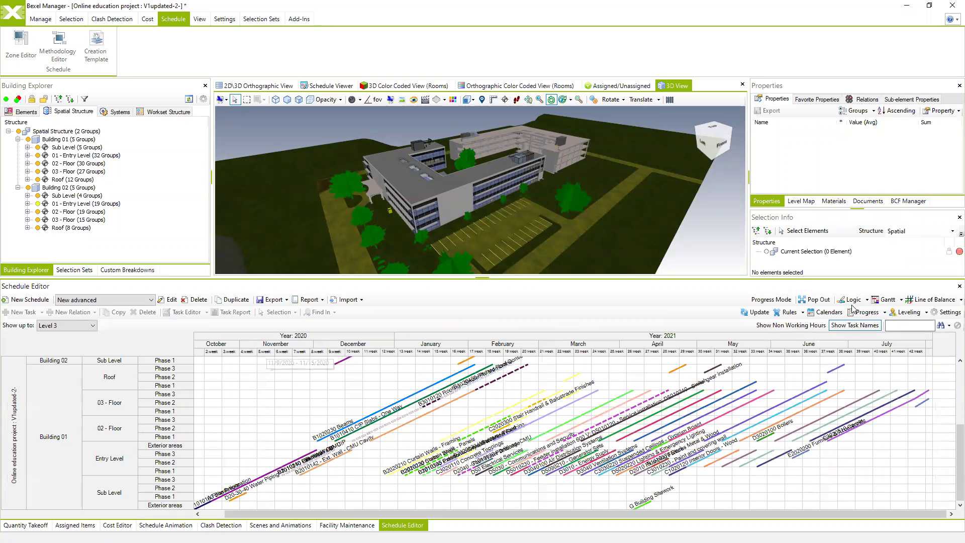
left_click(771, 299)
Step: Pop the Schedule Editor out and back in, then bring up the Schedule Animation panel
left_click(823, 300)
scroll(525, 308, "down", 3)
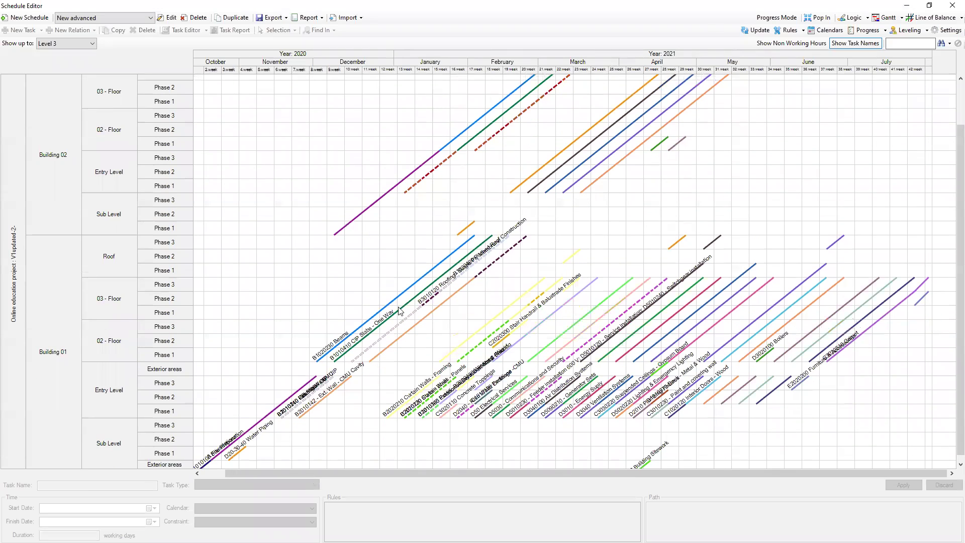
left_click(818, 17)
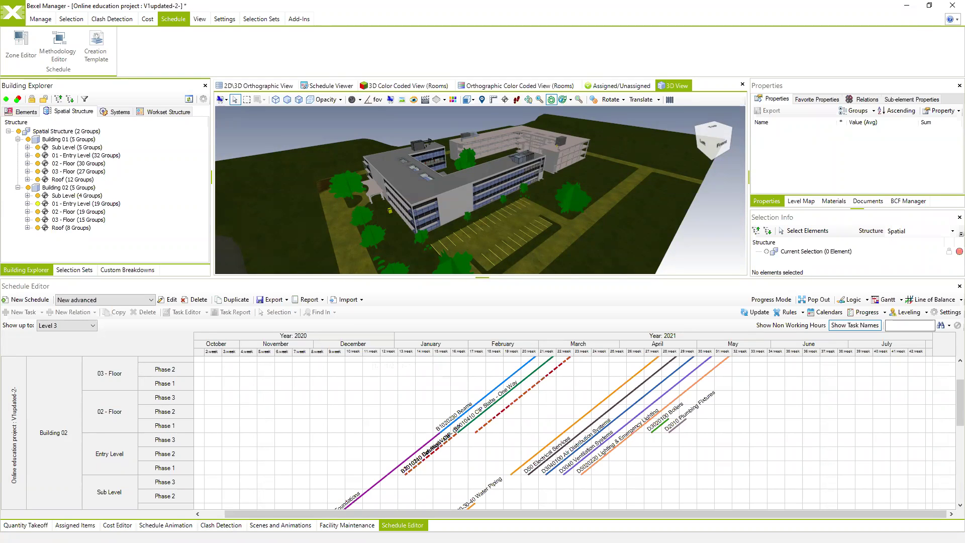
left_click(165, 525)
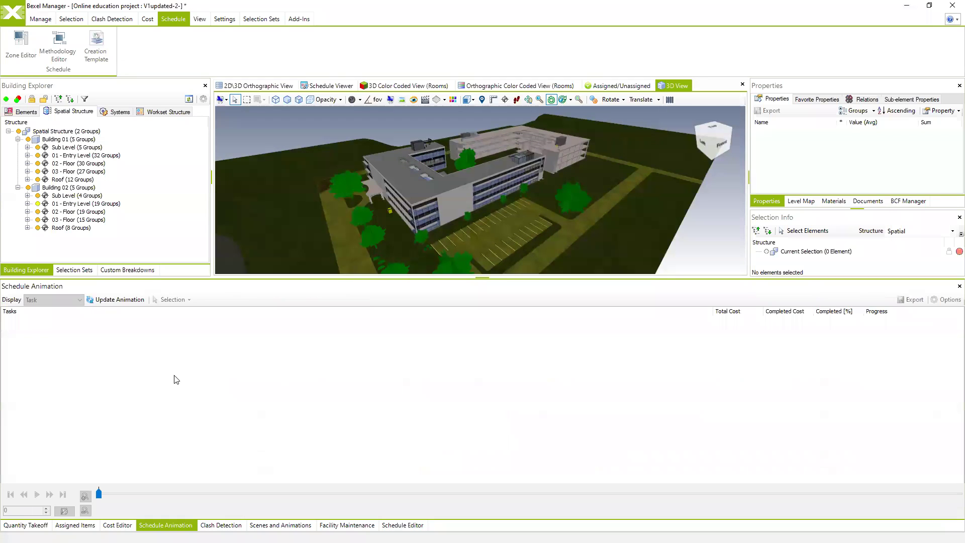
Step: Load the schedule tasks into the animation, enlarge the 3D view, and play the 4D sequence
left_click(120, 300)
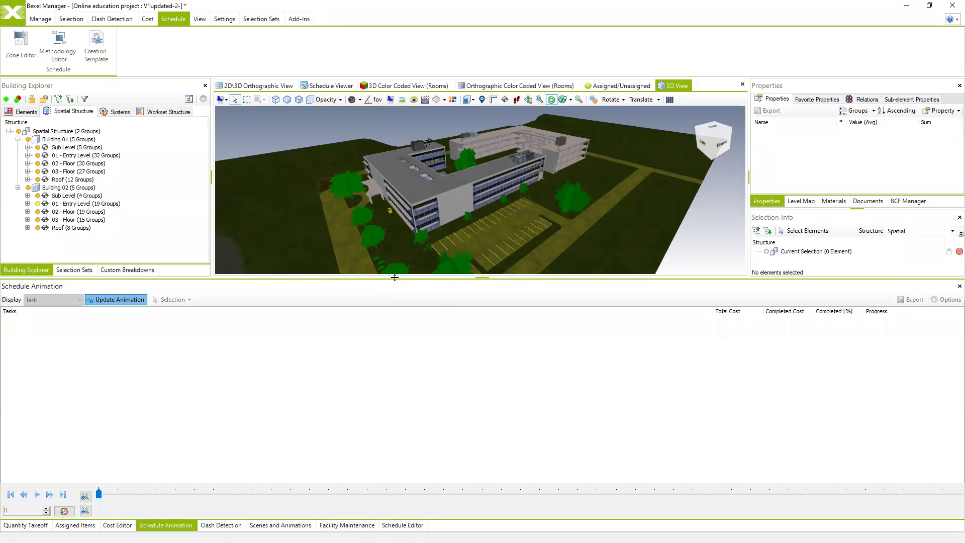
left_click_drag(395, 287, 386, 341)
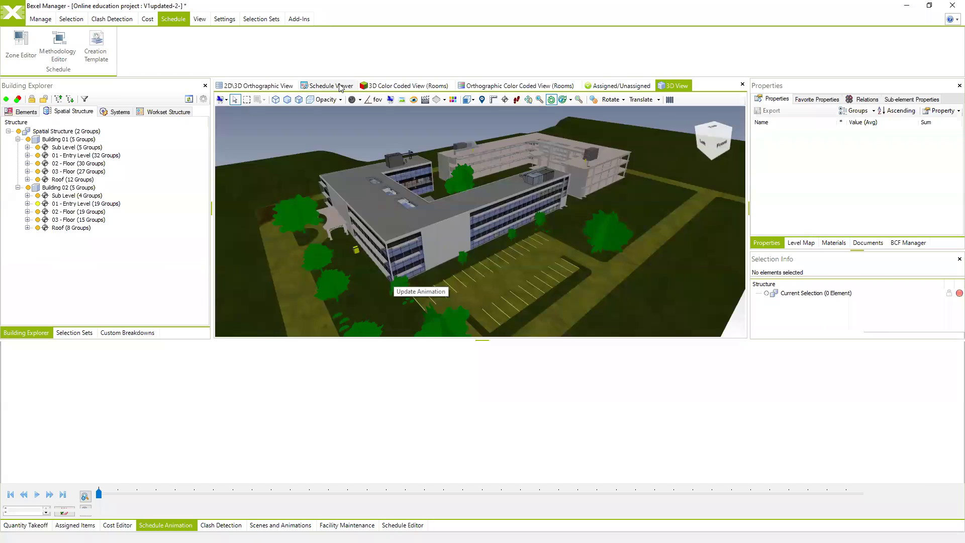
left_click(37, 496)
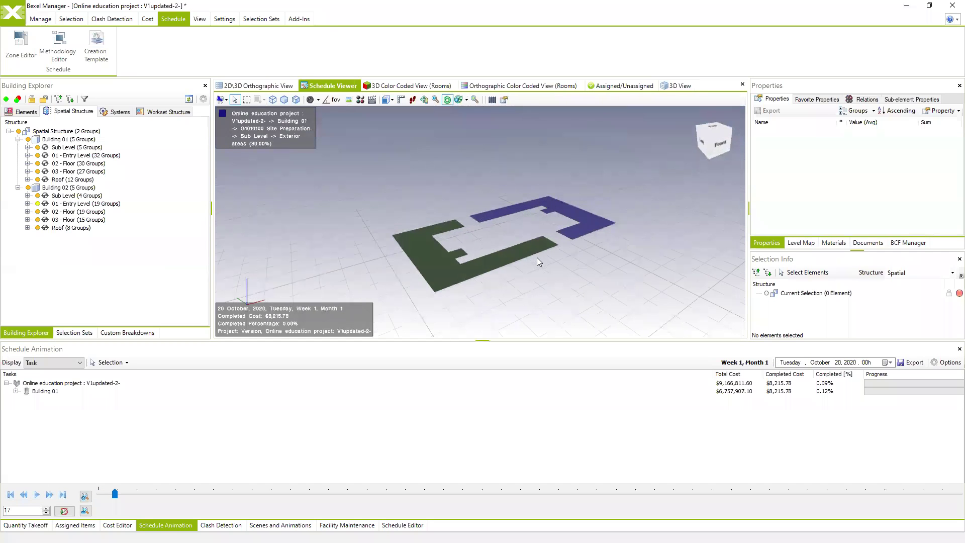
Step: Select the site slab and find its linked tasks in the Gantt schedule
left_click(537, 257)
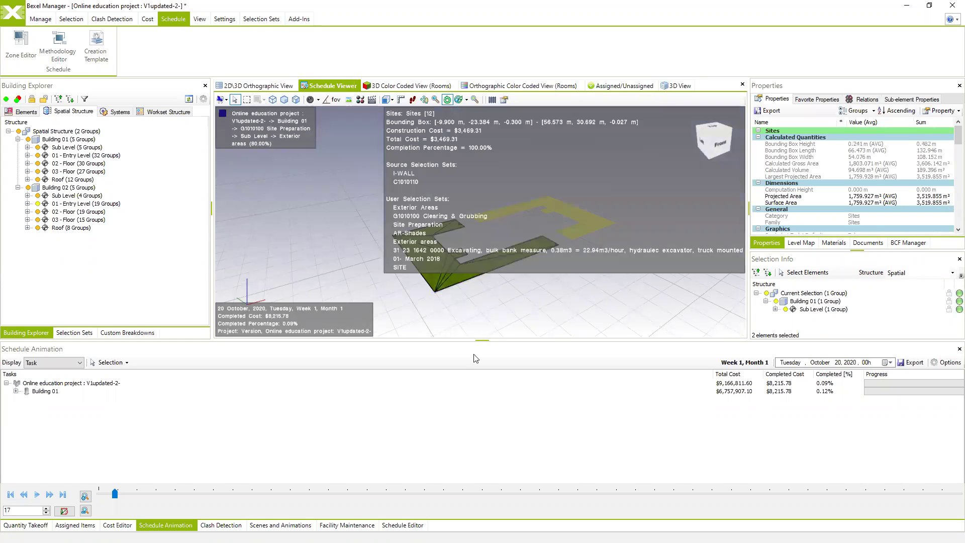
left_click(403, 525)
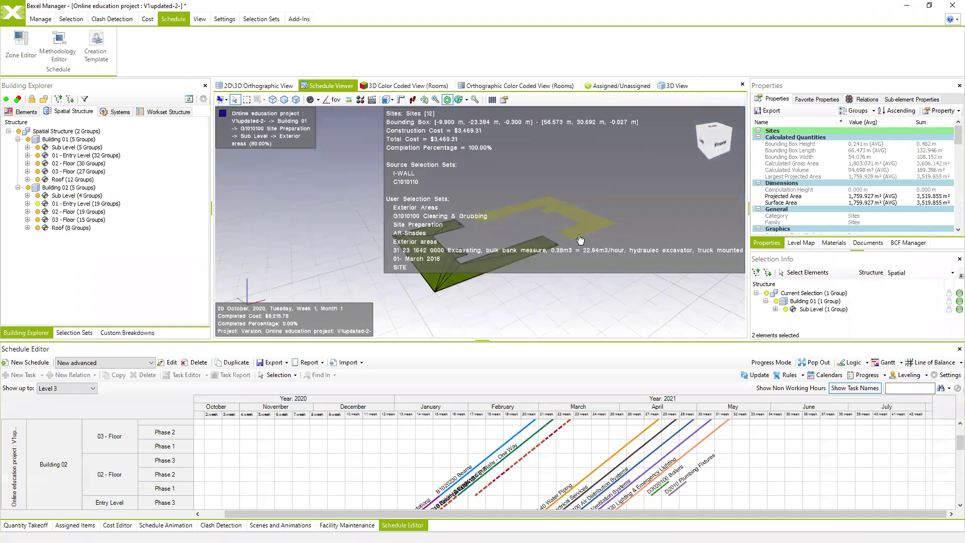
left_click(885, 363)
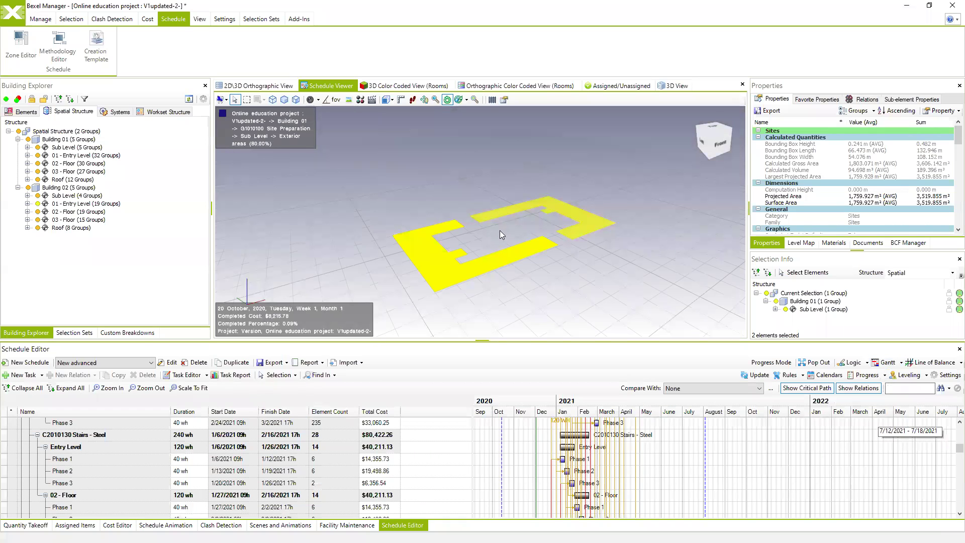
left_click(278, 375)
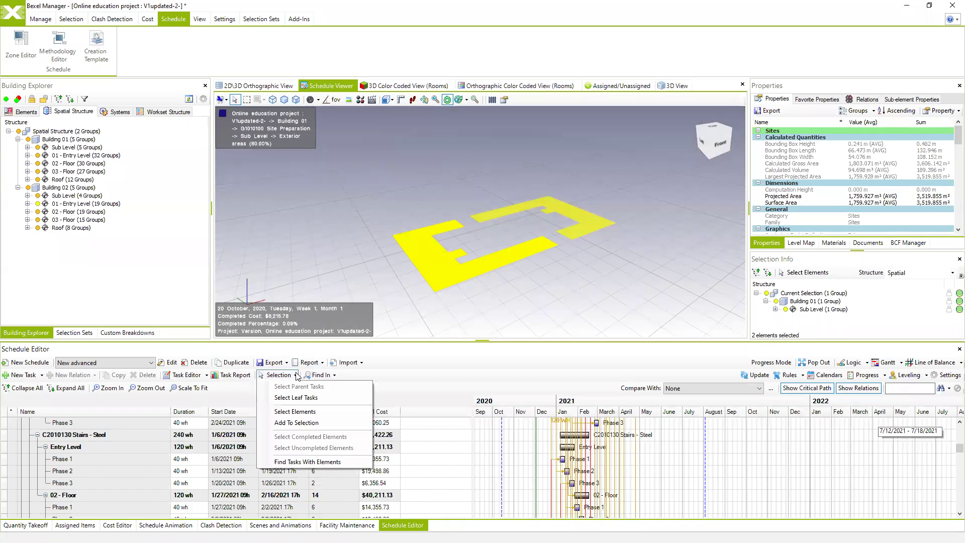
left_click(286, 461)
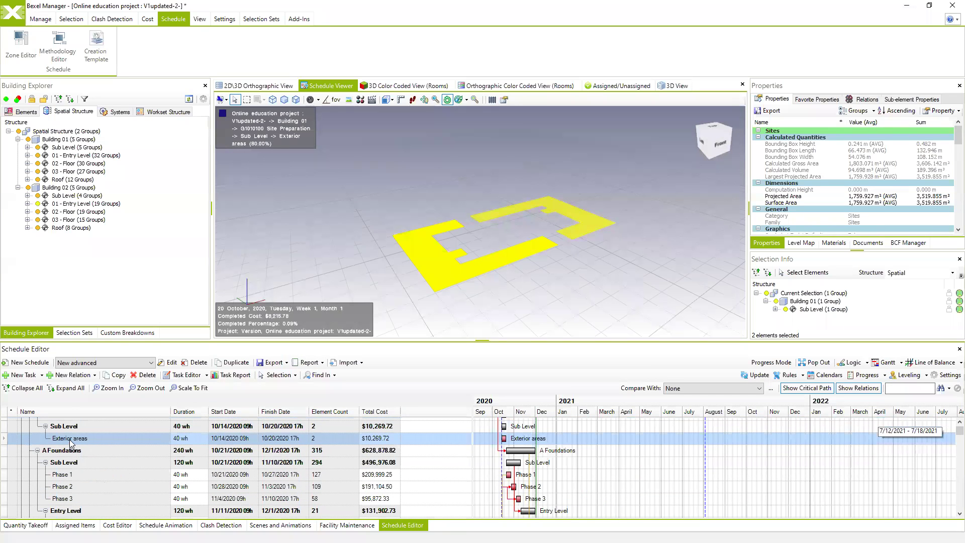
Step: In the Exterior areas Task Editor settings, set Work to Fixed and Demolition, then confirm
right_click(70, 439)
left_click(116, 493)
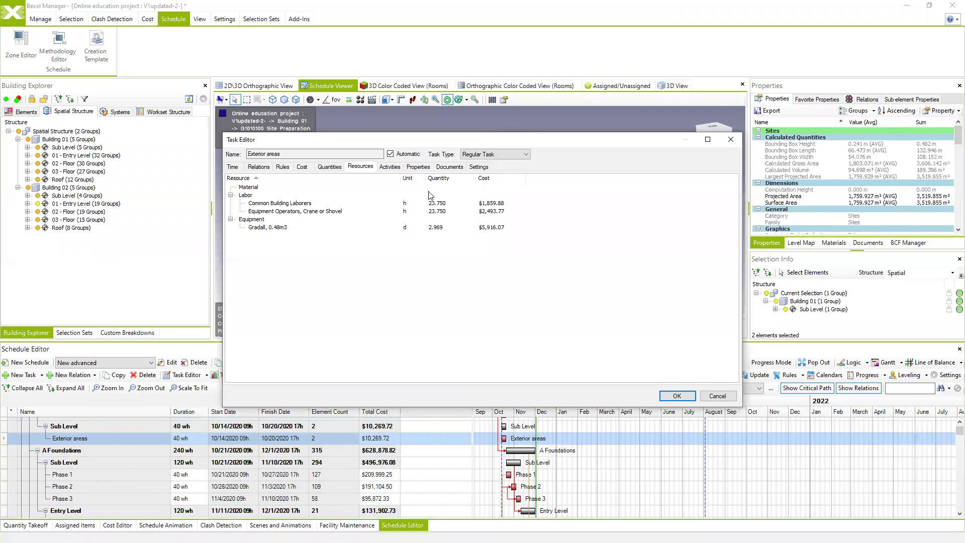
left_click(478, 168)
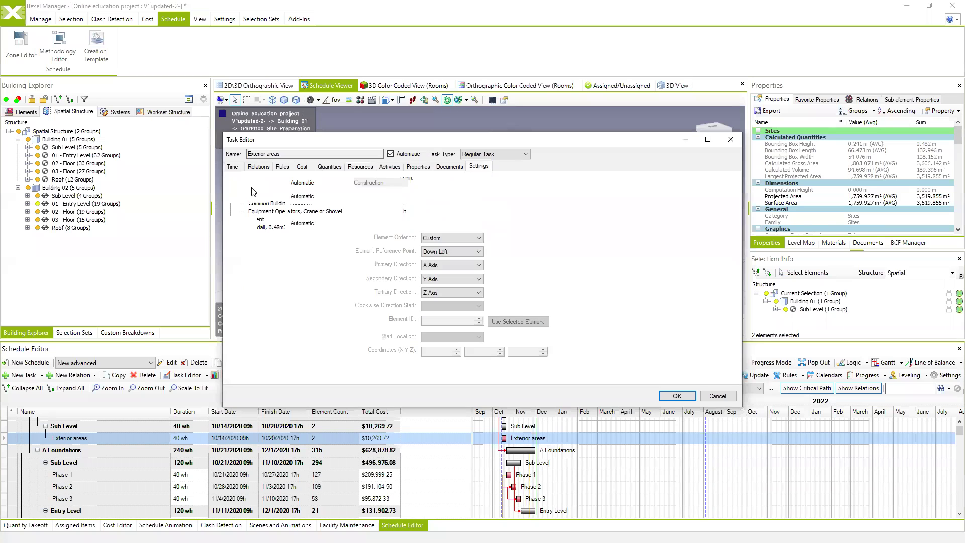
left_click(315, 184)
left_click(321, 200)
left_click(412, 184)
left_click(377, 201)
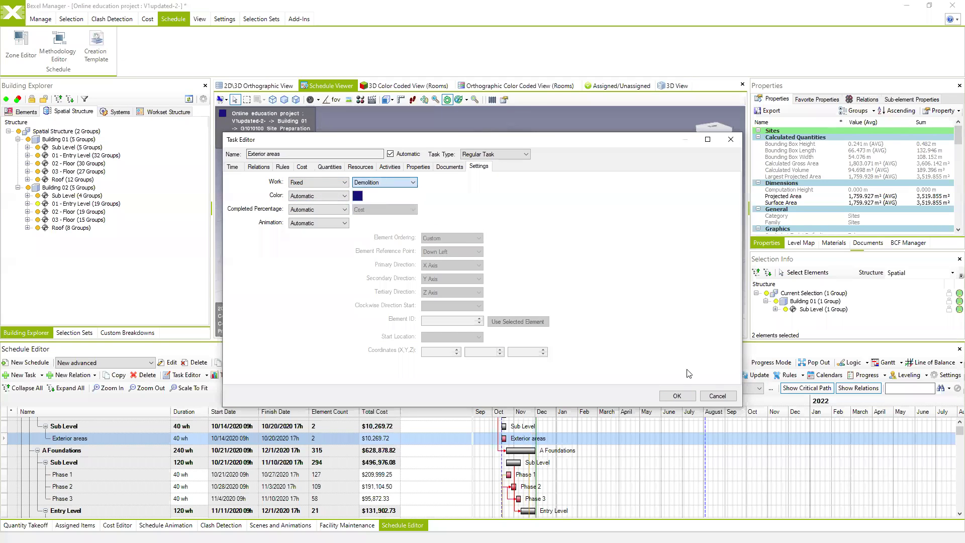
left_click(677, 395)
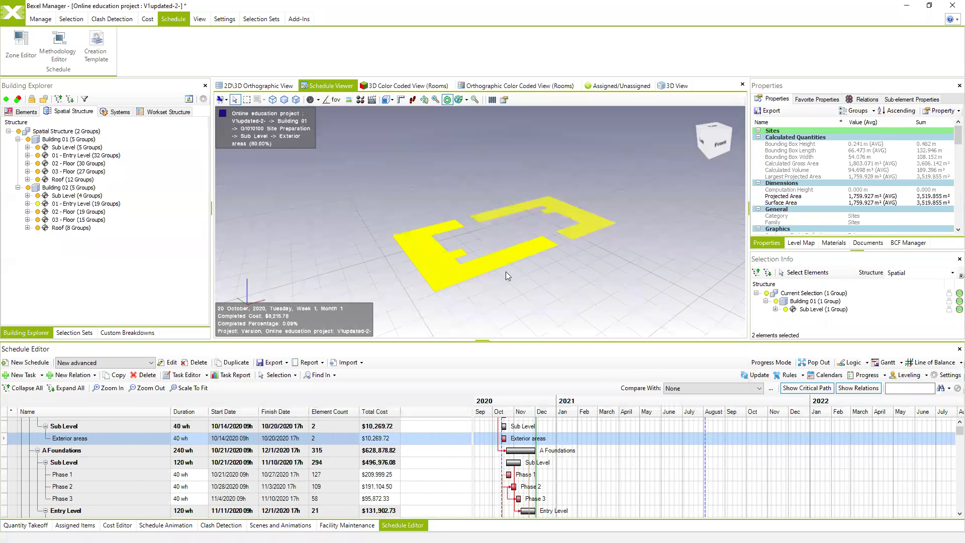
mouse_move(507, 272)
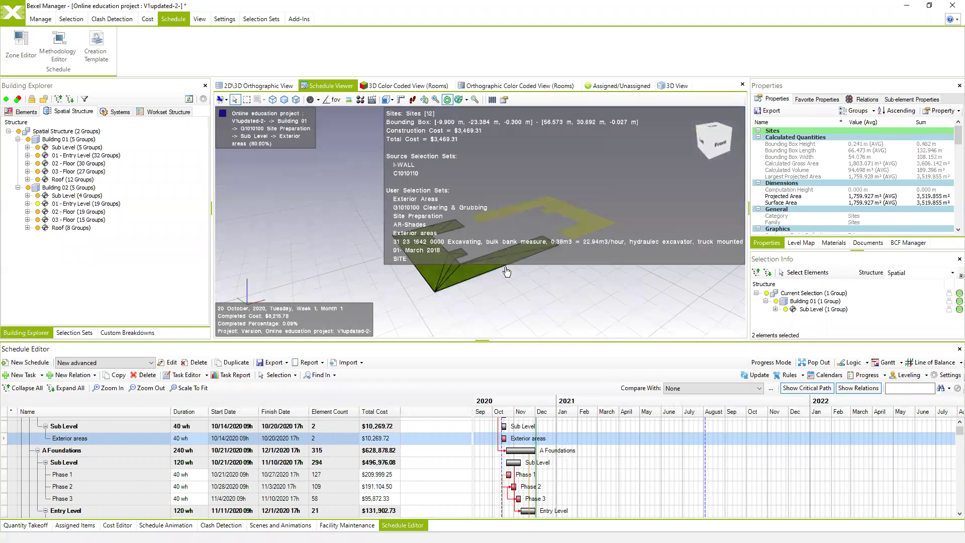
left_click(537, 265)
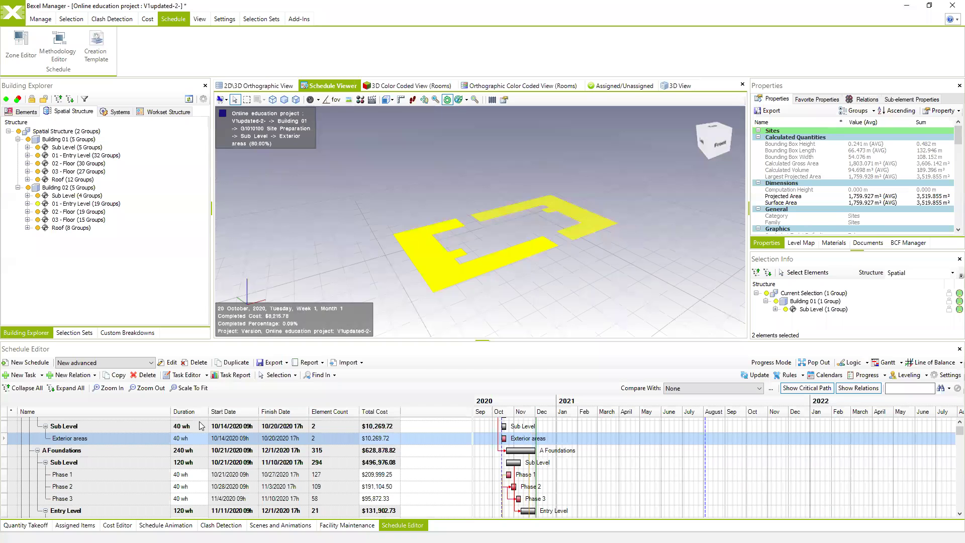
Step: Select the A Foundations Sub Level Phase 2 task (10/28–11/3/2020, 40 hours) and dismiss its context menu
left_click(95, 466)
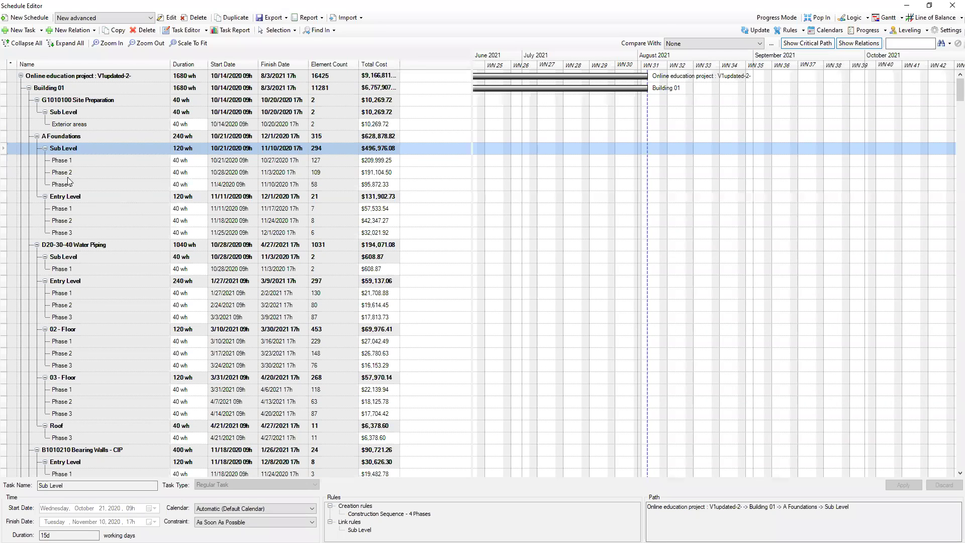
left_click(56, 173)
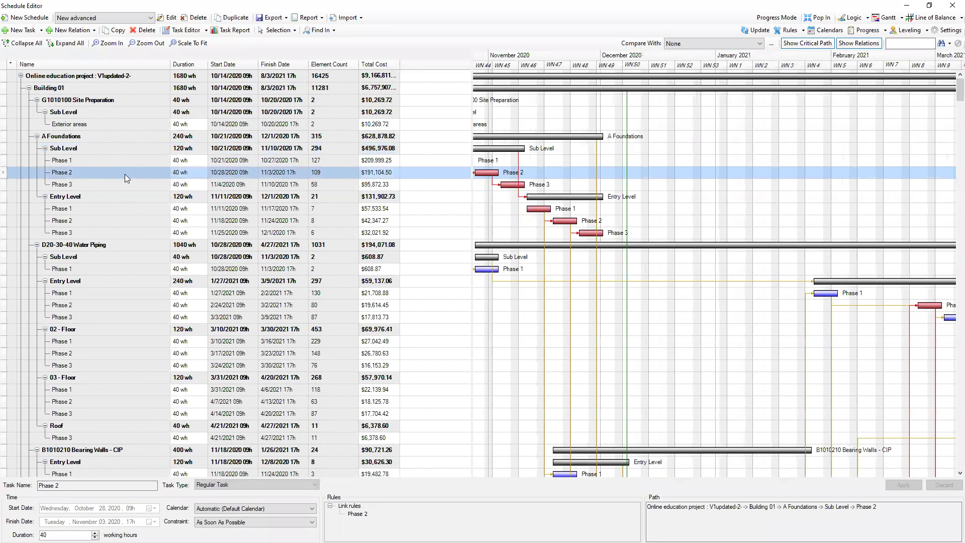
right_click(70, 176)
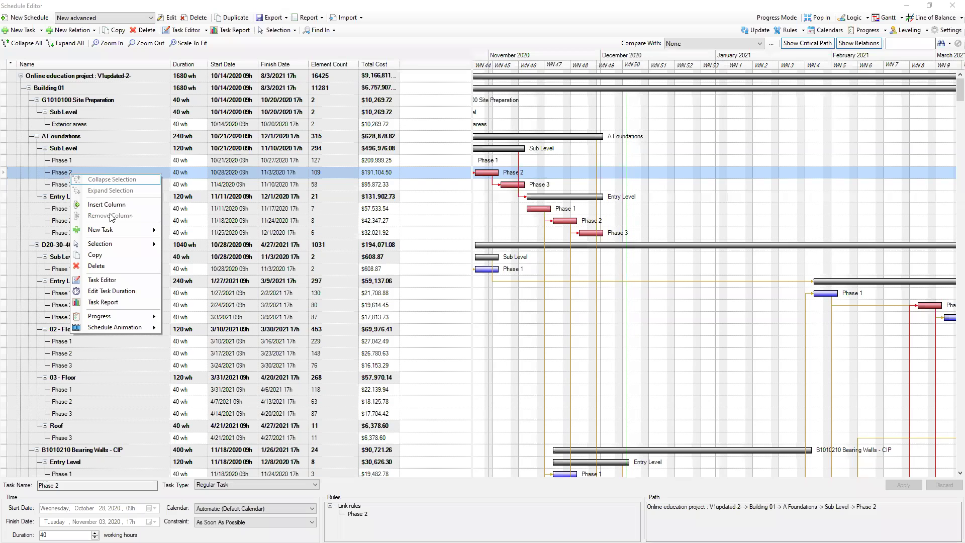
mouse_move(117, 231)
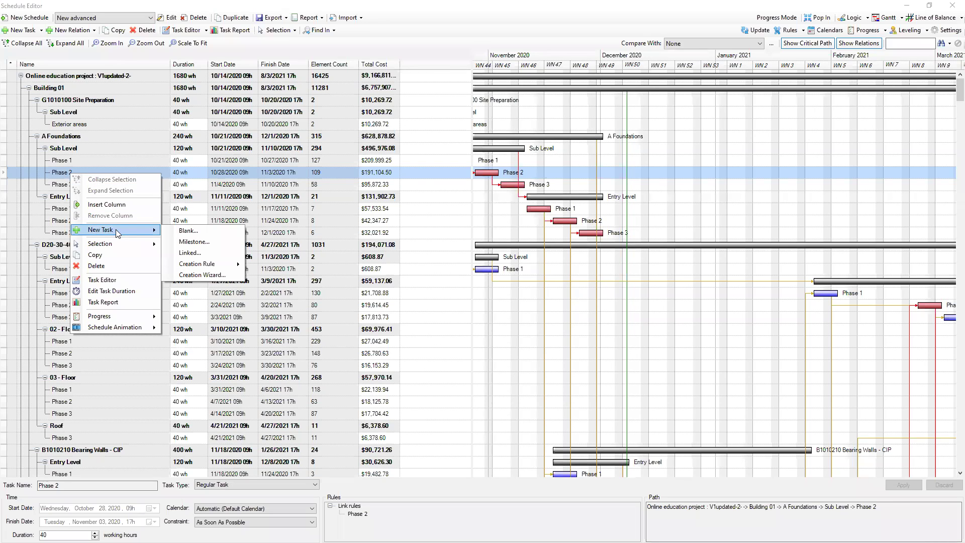
left_click(112, 281)
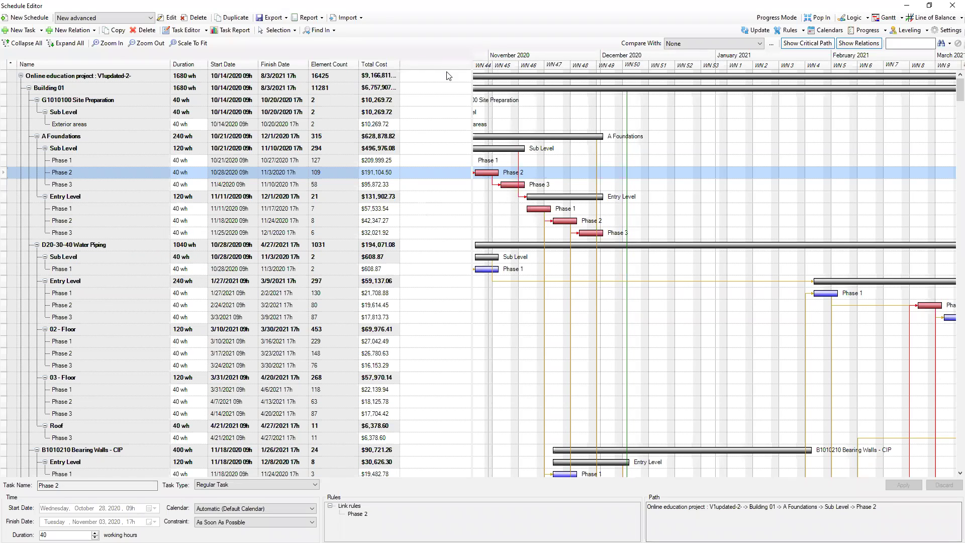
Step: Open Phase 2's Task Editor and review its dates, predecessors/successors and rule objects
double_click(267, 173)
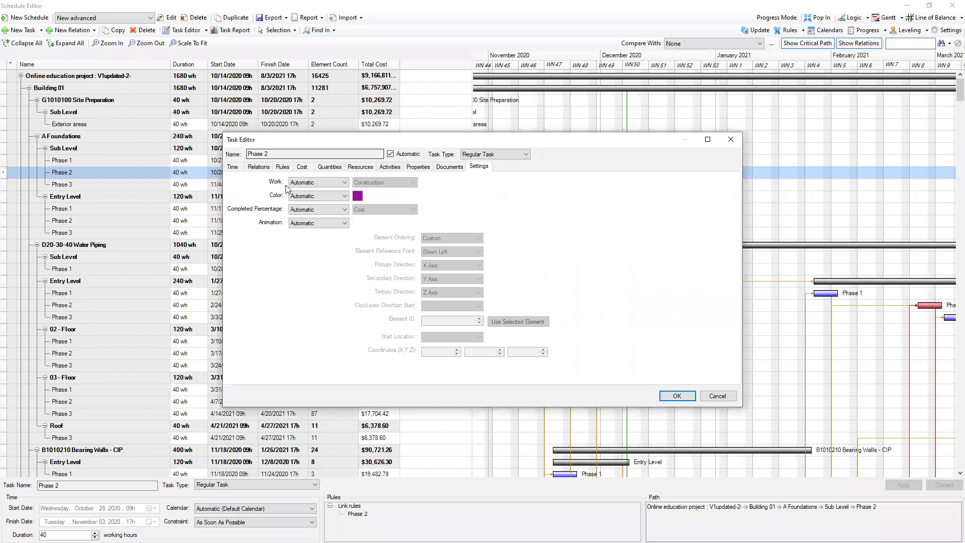
left_click(233, 167)
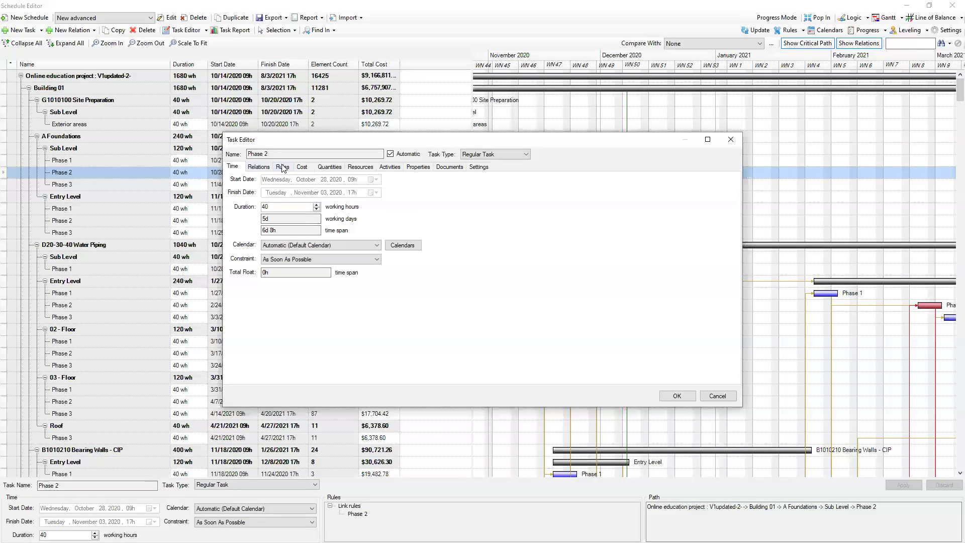
left_click(266, 169)
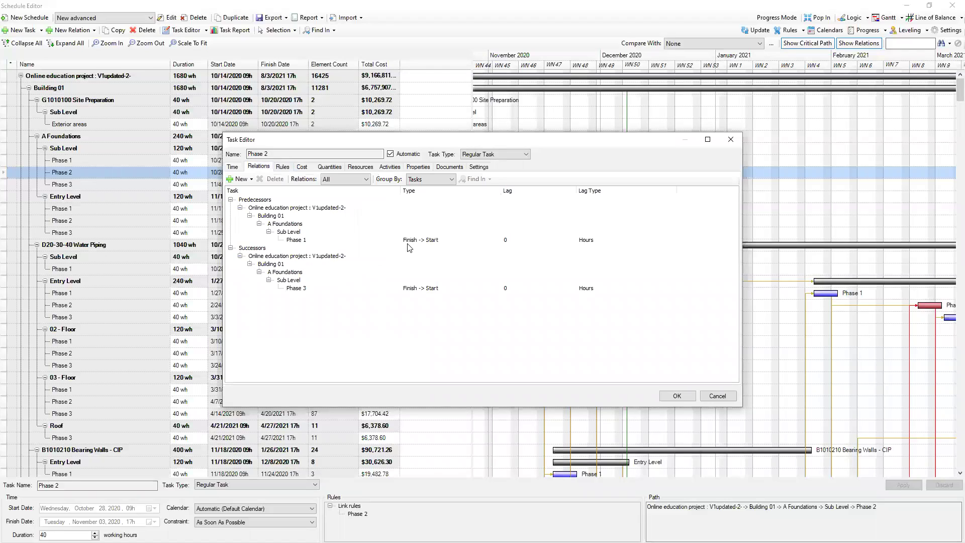
left_click(282, 166)
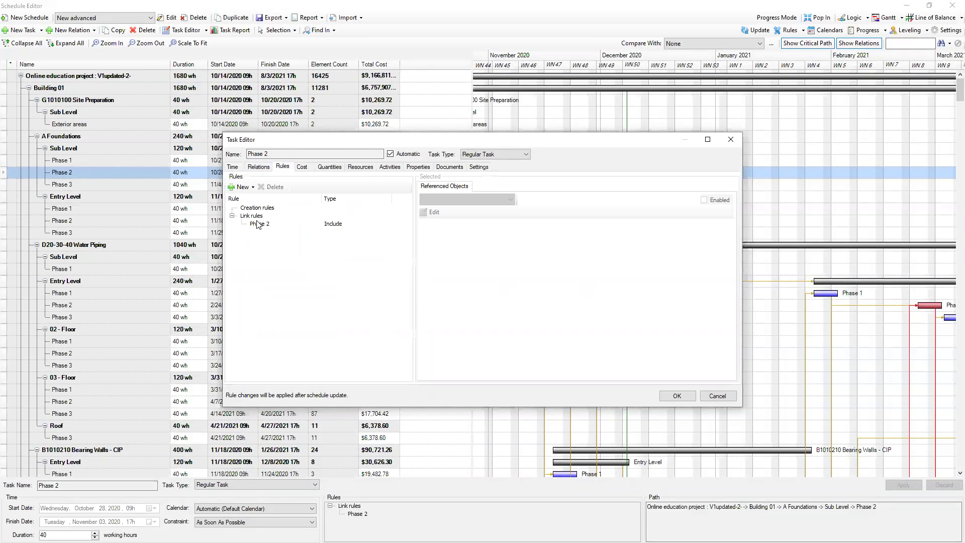
left_click(261, 225)
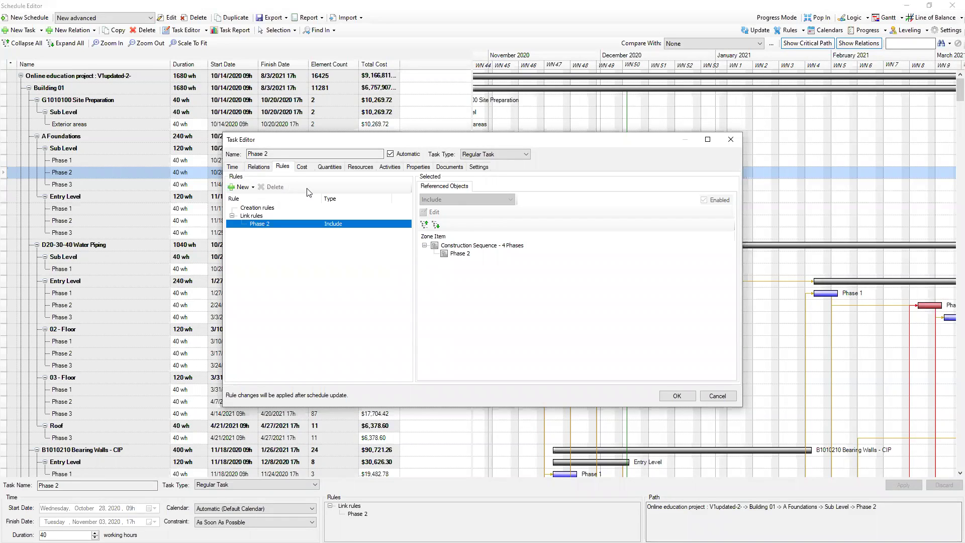
Step: Review Phase 2's cost breakdown, quantities, and resources including the Carpenters entry
left_click(303, 167)
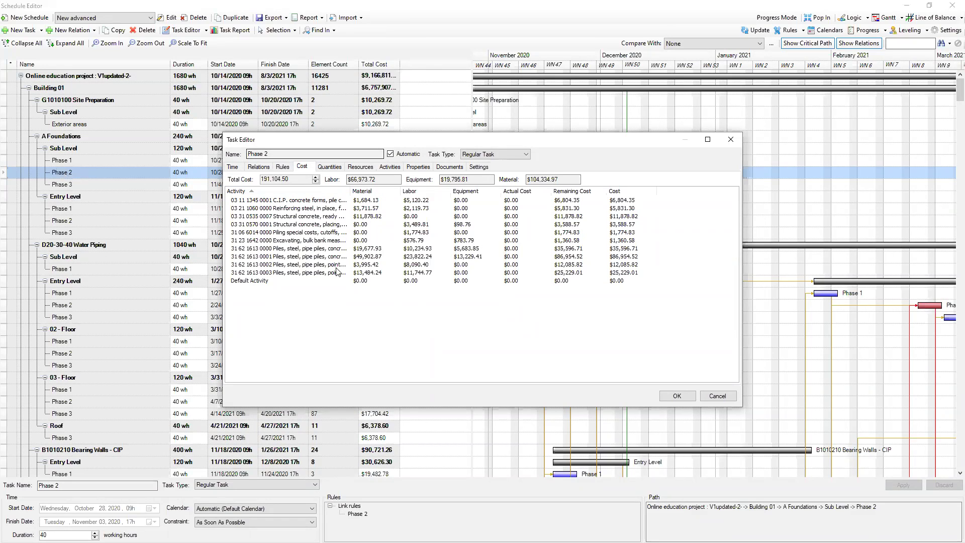
left_click(330, 168)
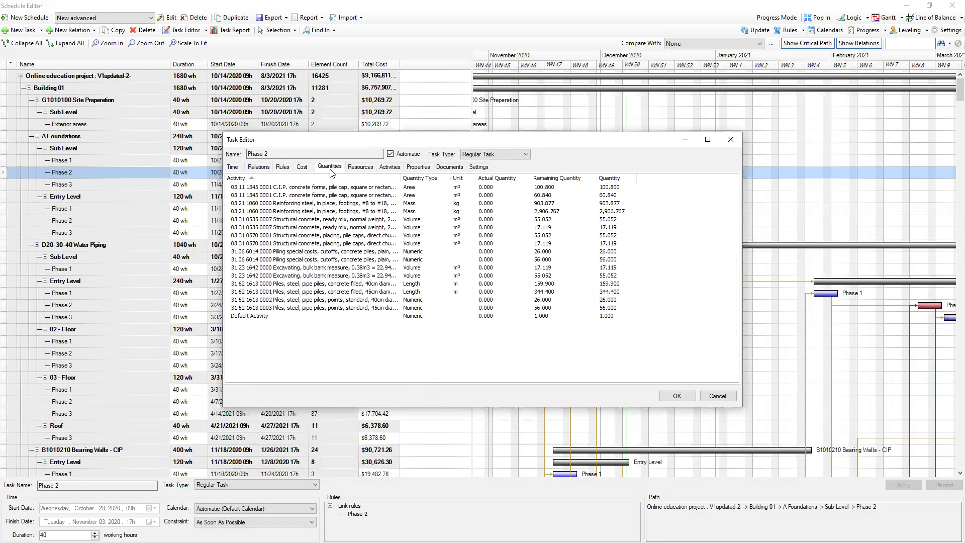
left_click(361, 167)
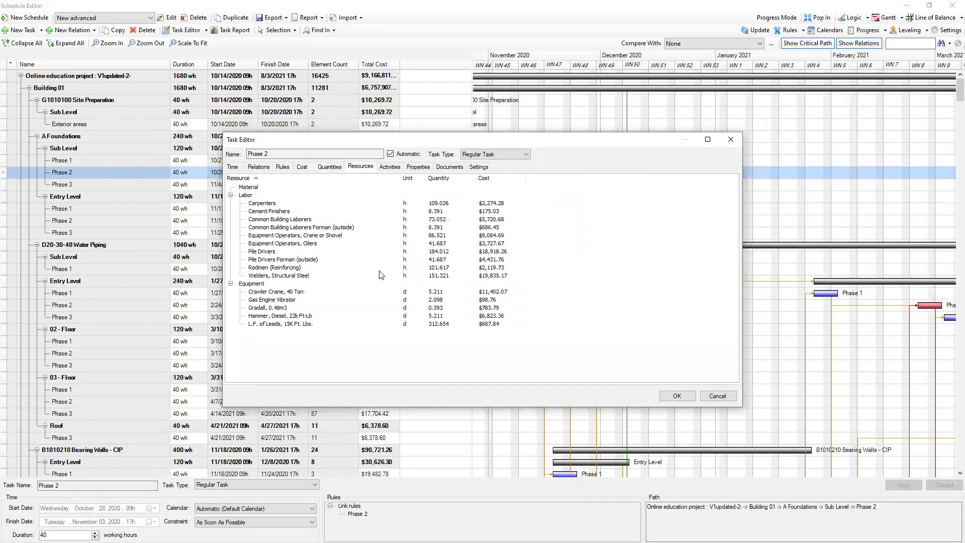
left_click(287, 212)
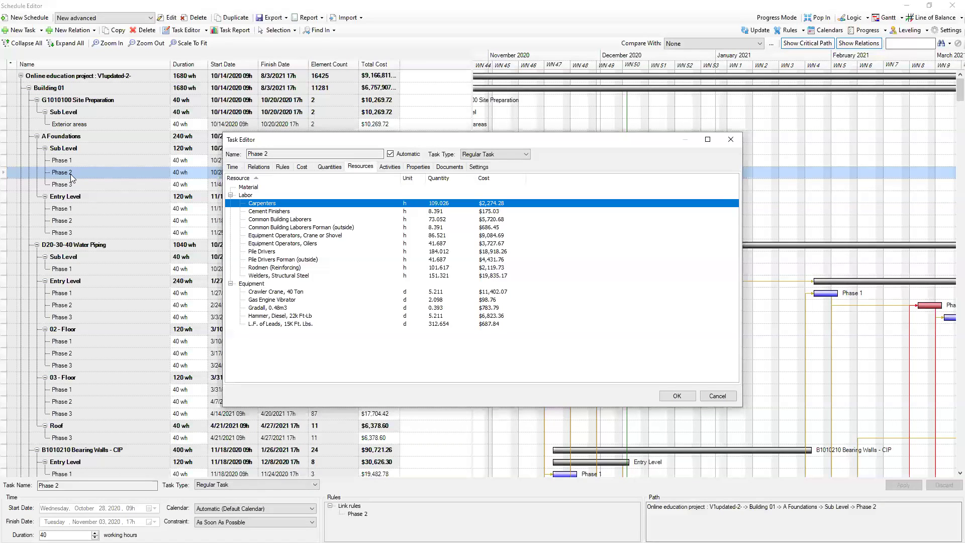
Step: Review Phase 2's activities and properties, then close the Task Editor with OK
left_click(390, 166)
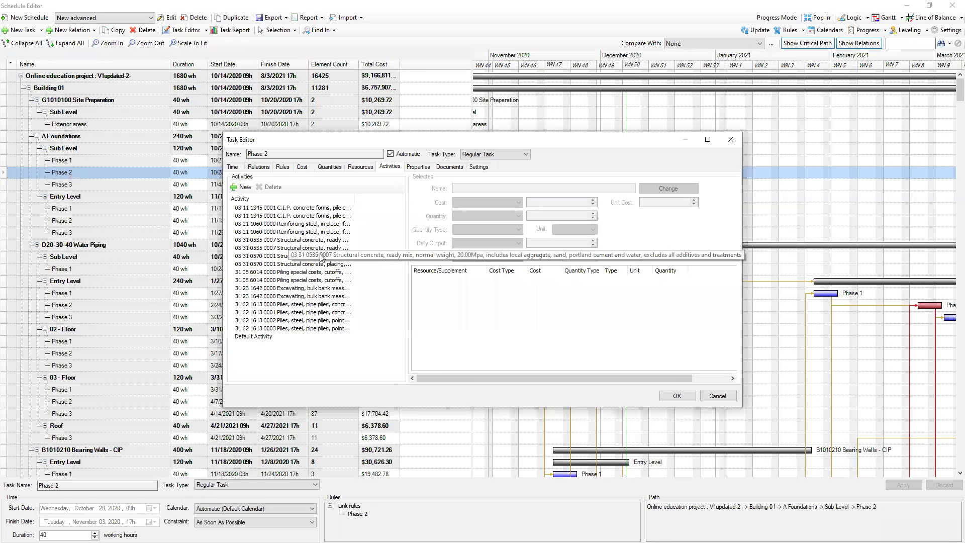
left_click(419, 168)
scroll(329, 242, "down", 5)
scroll(331, 211, "up", 5)
scroll(302, 251, "down", 5)
scroll(372, 221, "up", 5)
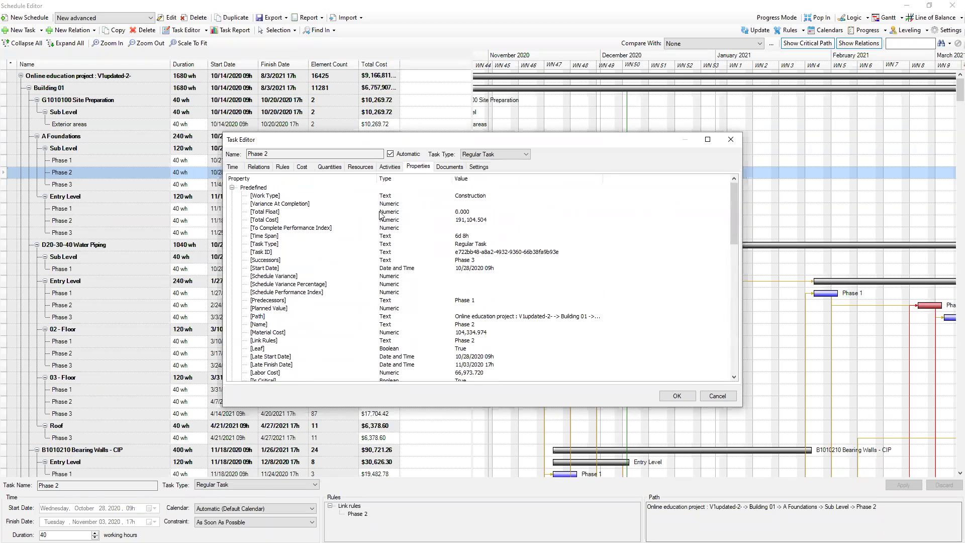
scroll(308, 298, "down", 5)
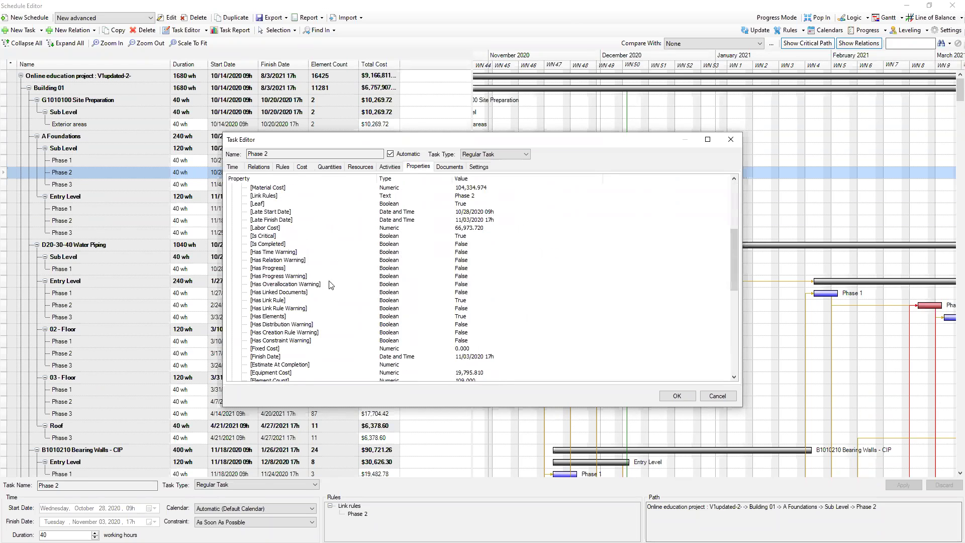
scroll(371, 242, "up", 5)
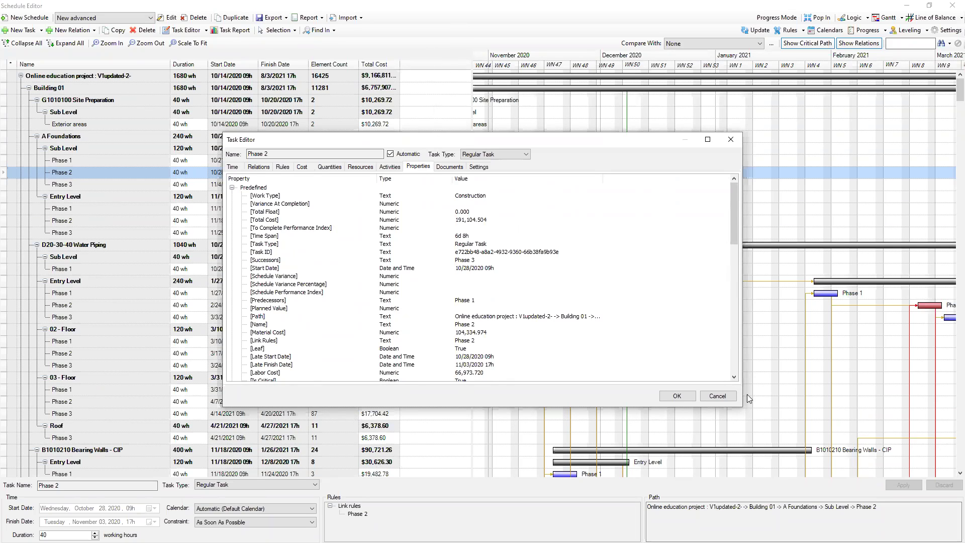
left_click(692, 398)
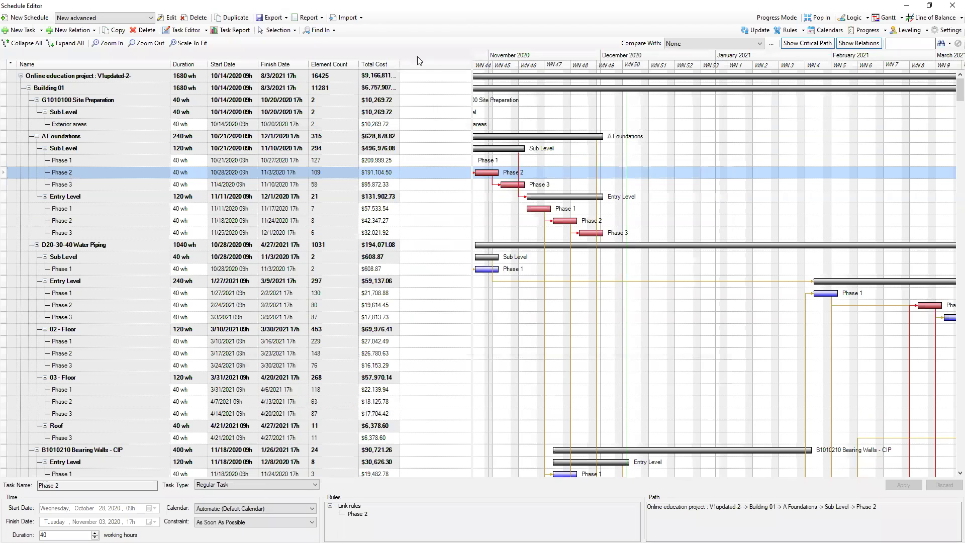
Step: Widen the task grid and insert a Duration (Days) column
left_click_drag(472, 88, 586, 88)
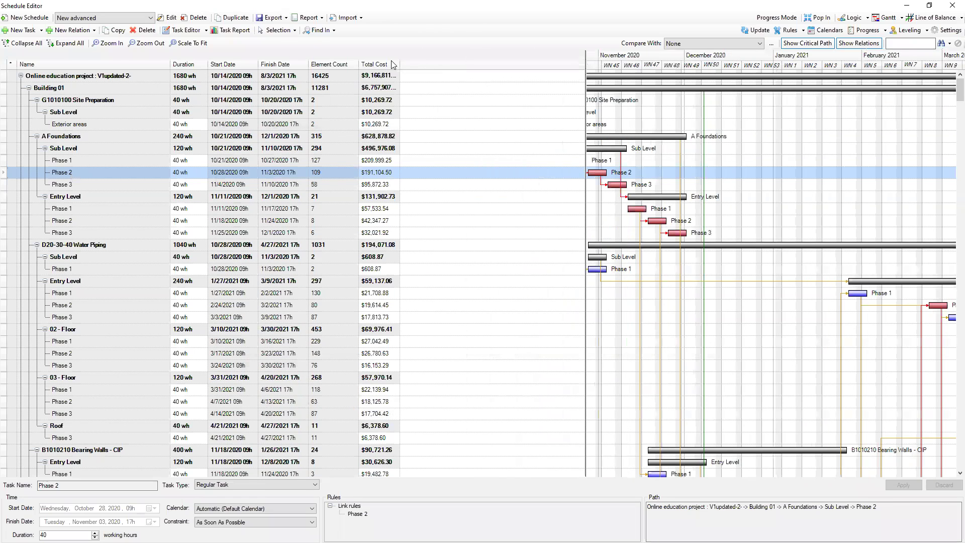
right_click(420, 70)
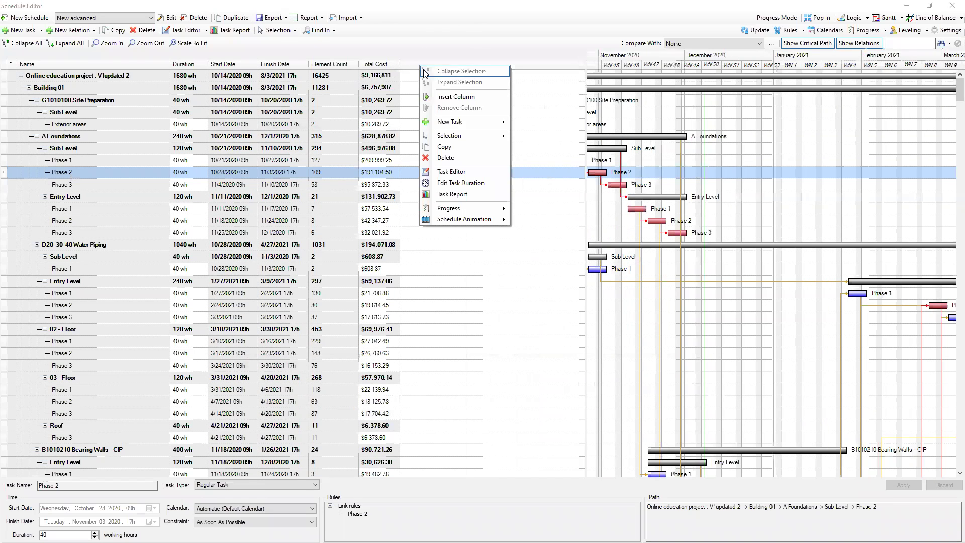
left_click(461, 103)
type("da")
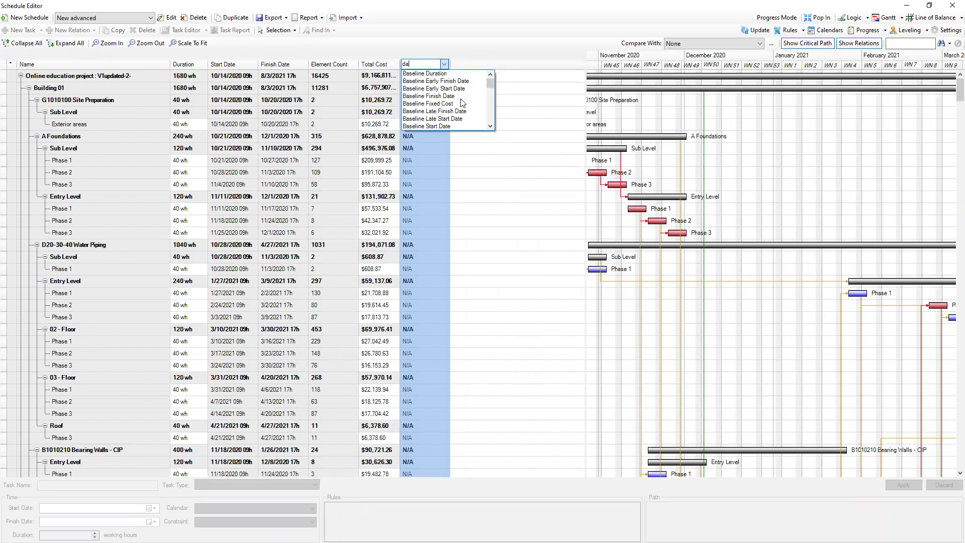
type("y")
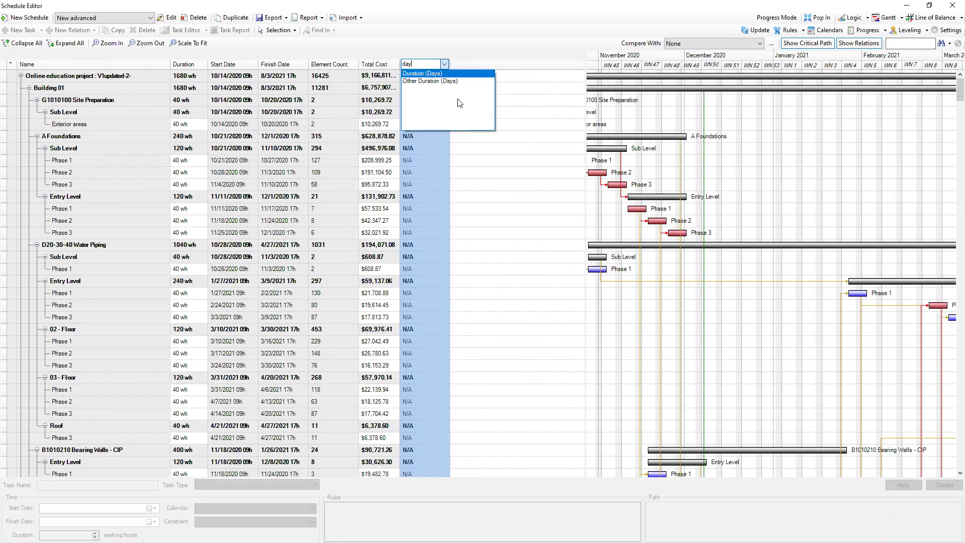
left_click(428, 74)
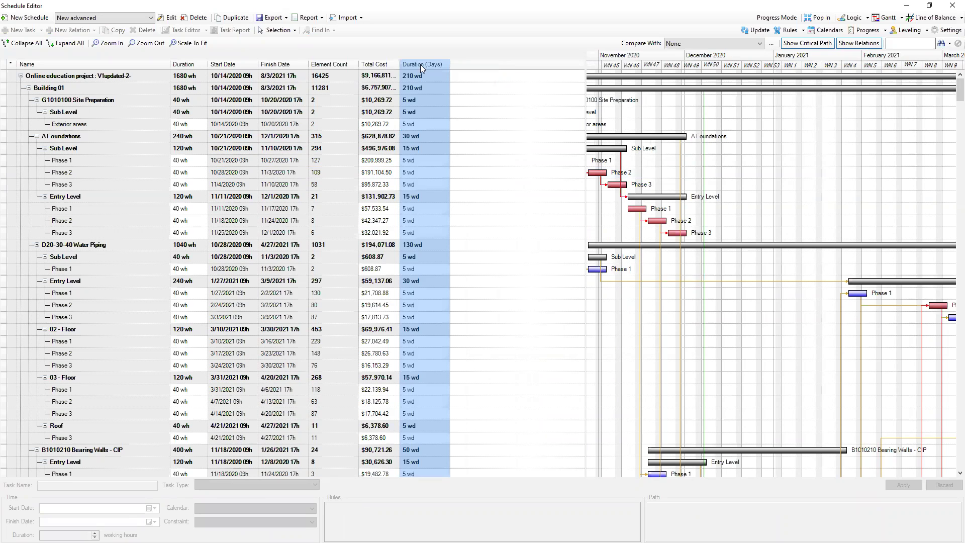
Step: Insert Late Start Date and Late Finish Date columns, then dock the schedule back in
right_click(471, 69)
left_click(490, 96)
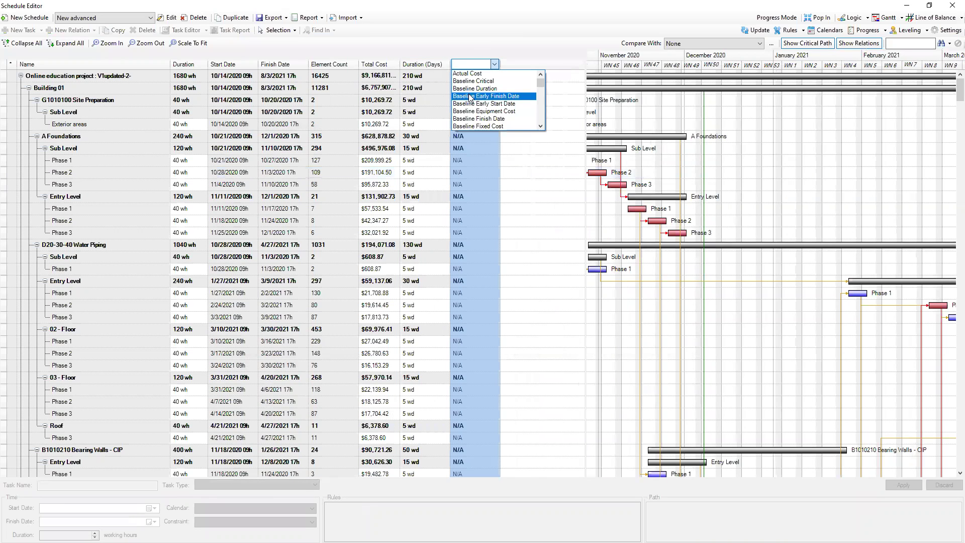
type("lat")
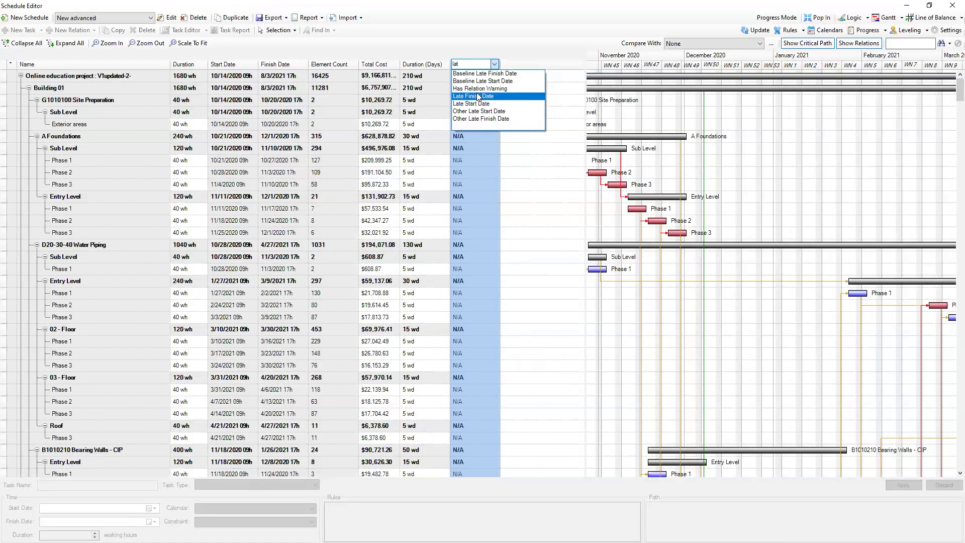
left_click(472, 103)
right_click(523, 64)
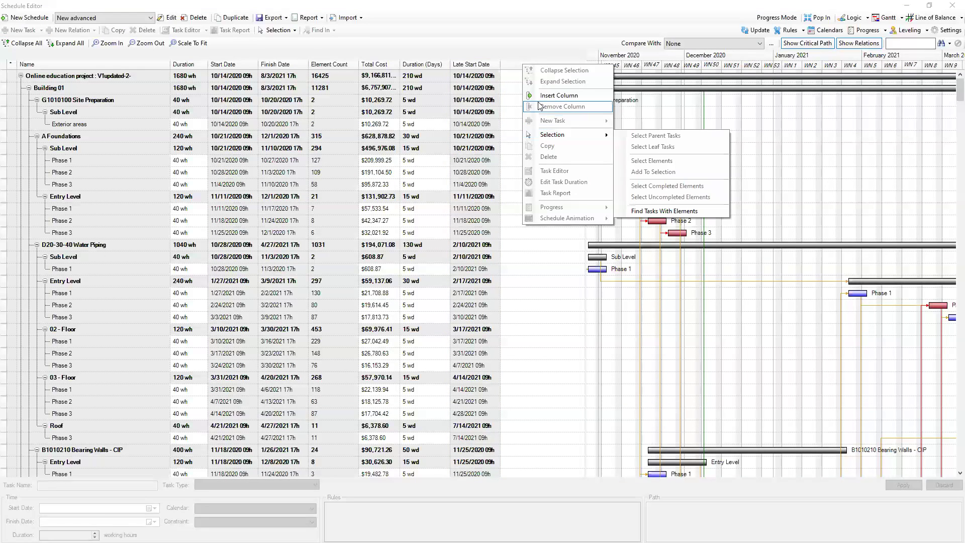
left_click(553, 95)
type("late")
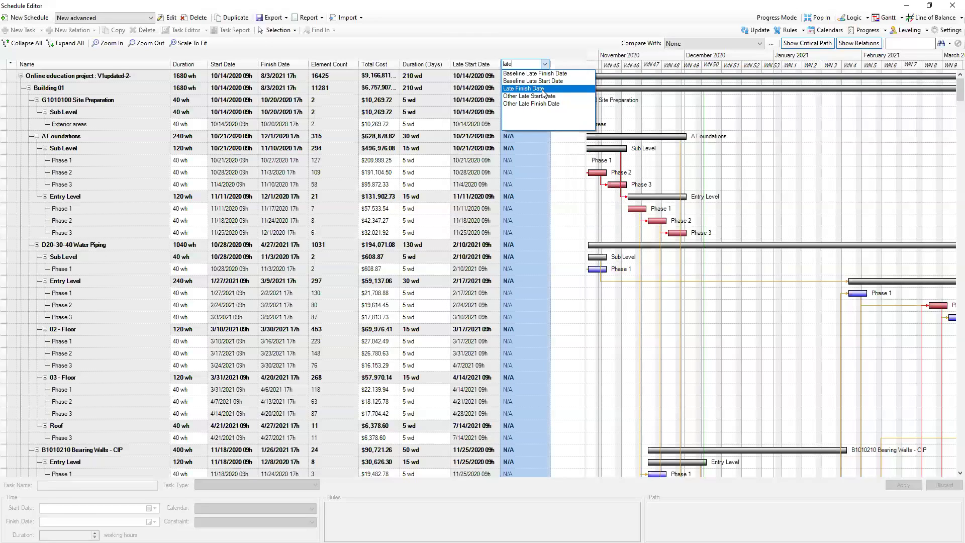
left_click(523, 88)
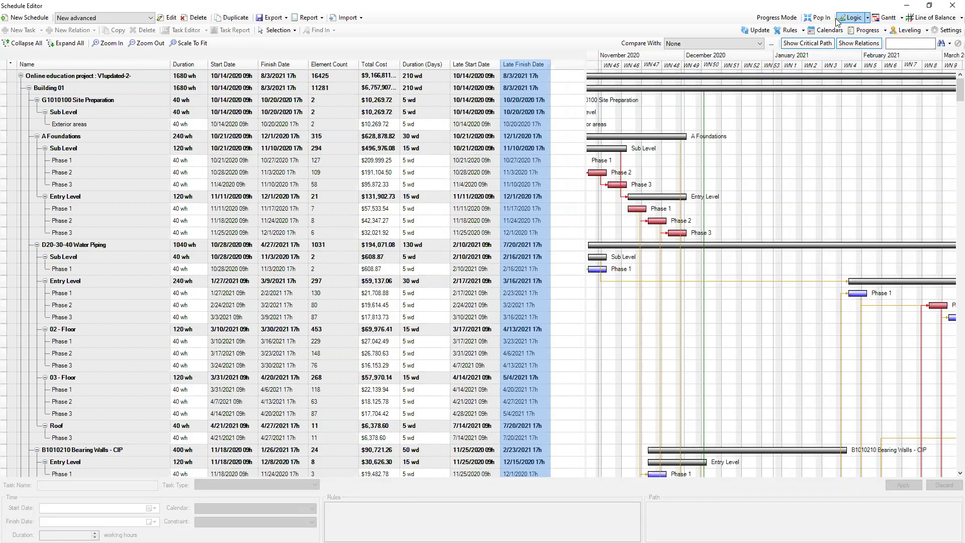
left_click(816, 30)
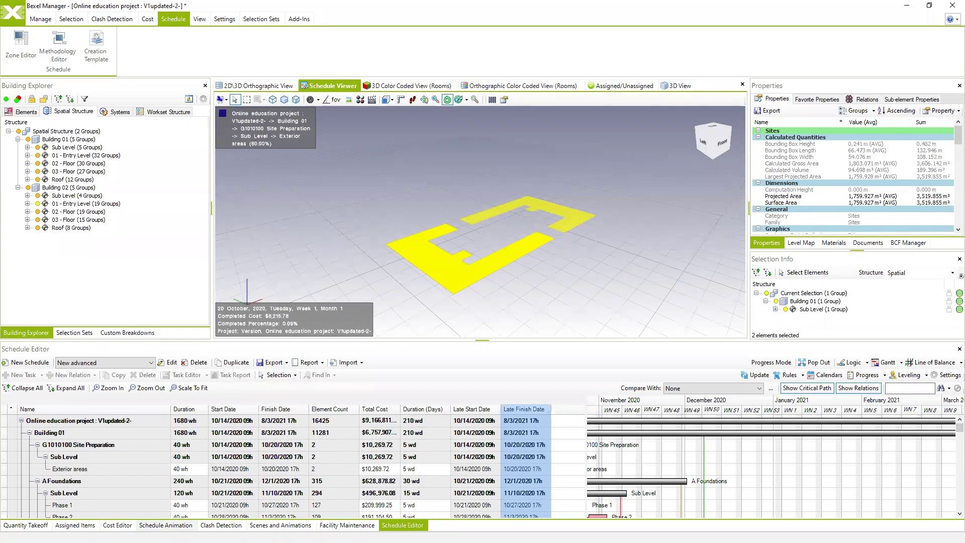
Step: Rebuild the 4D animation from the updated schedule and play it through from the start
left_click(166, 525)
left_click(128, 363)
left_click(37, 495)
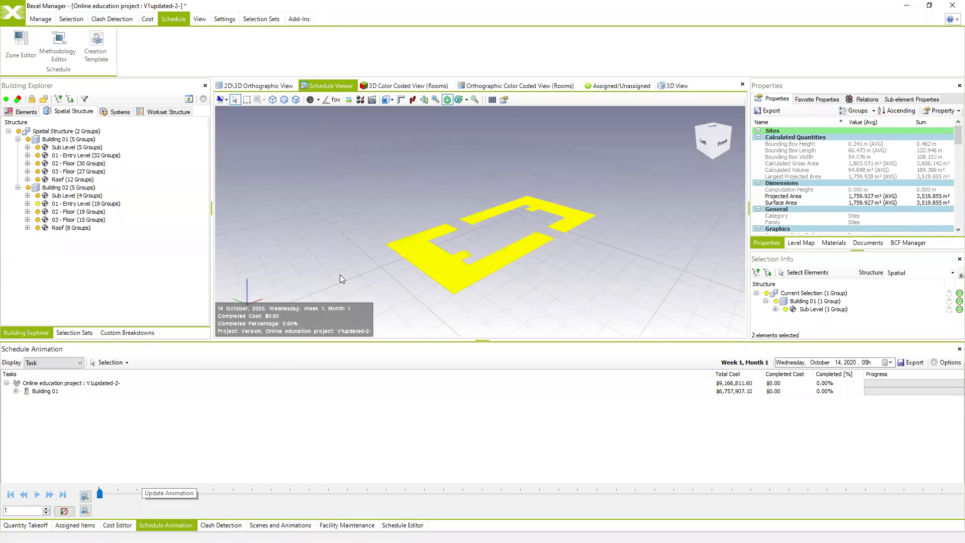
left_click(37, 495)
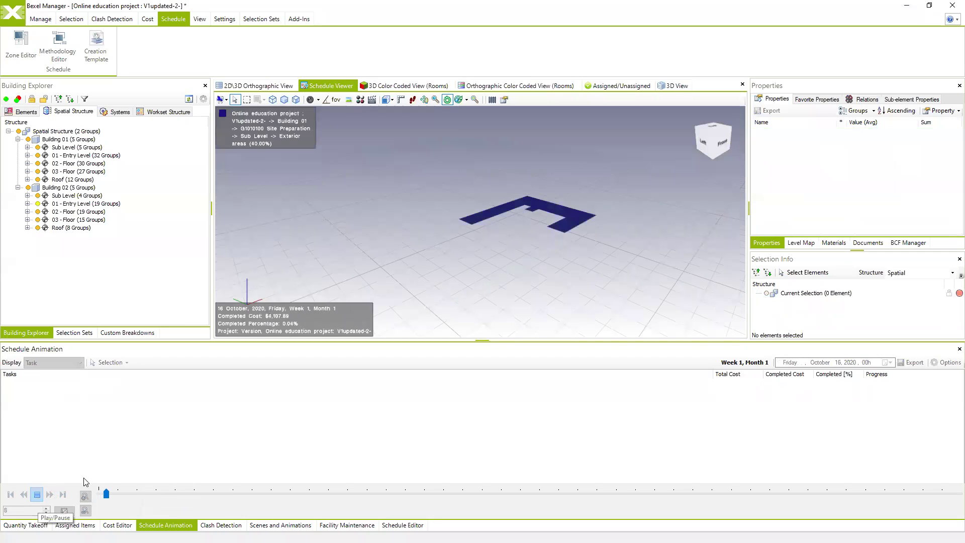
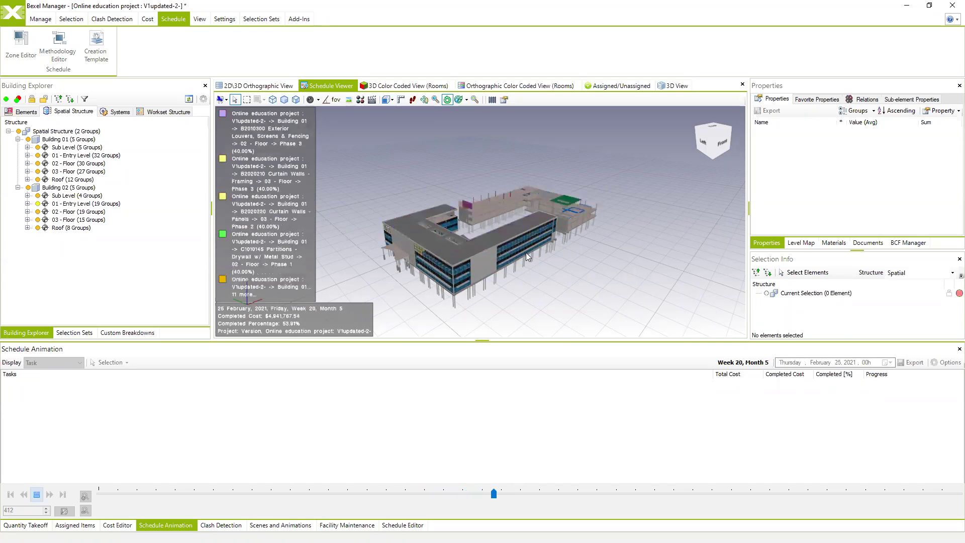
Step: Stop the animation and show the Schedule Editor with Building 01 collapsed and selected
key("space")
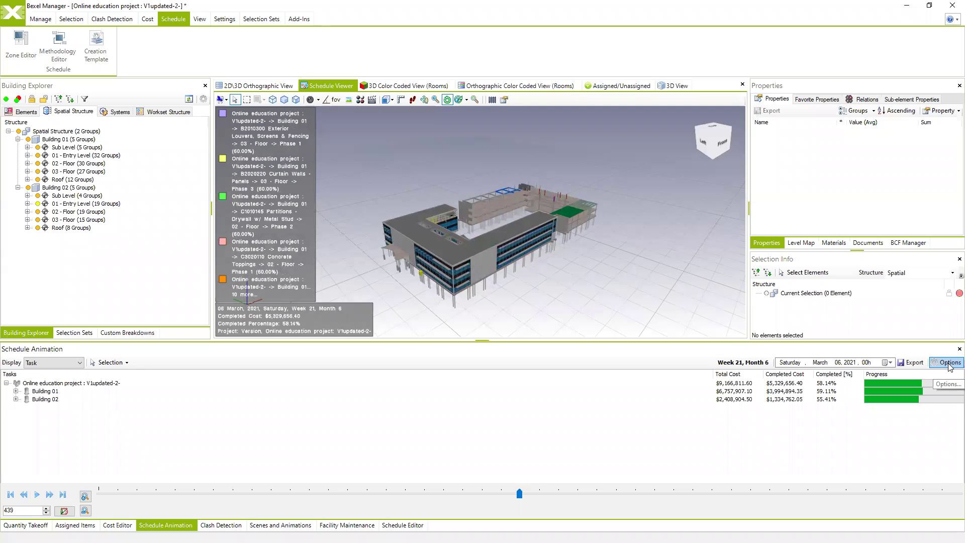
left_click(403, 525)
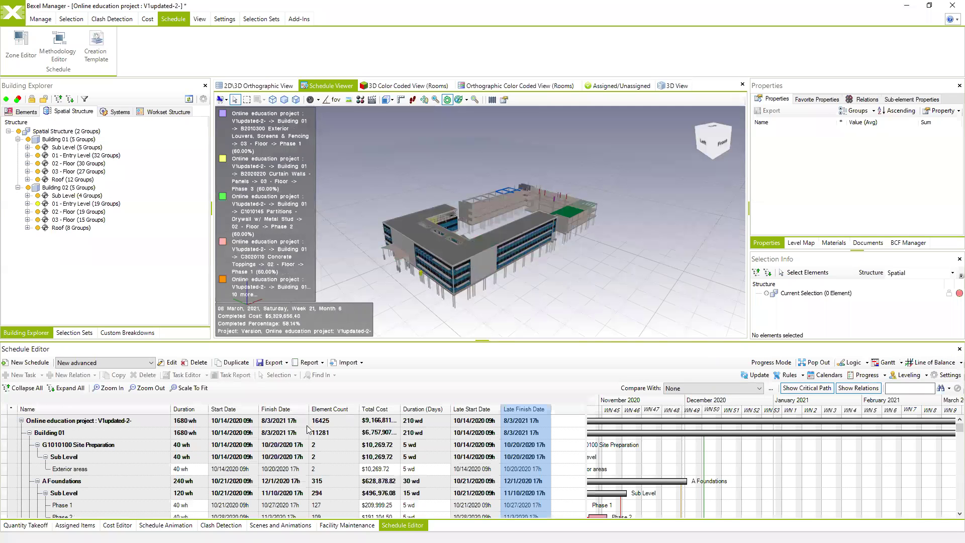
left_click(29, 432)
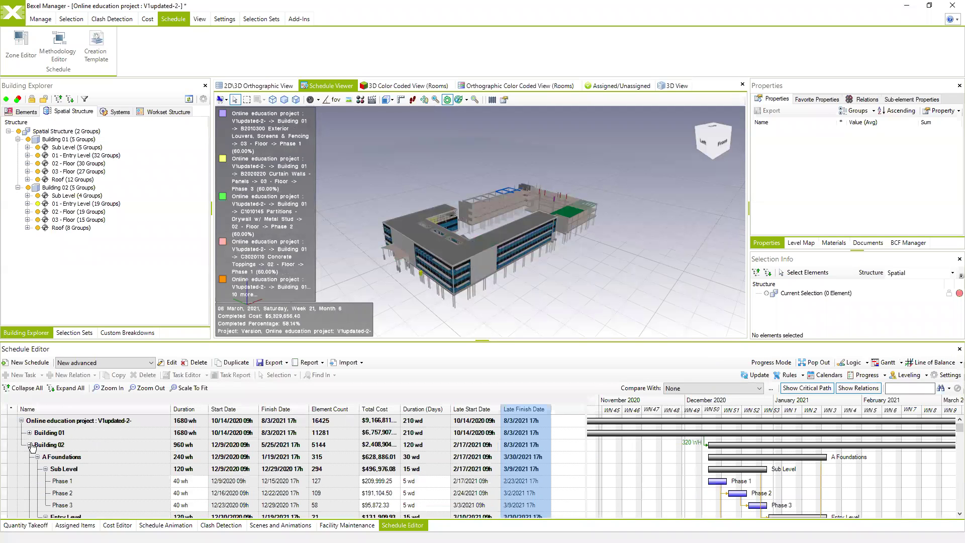
left_click(60, 432)
left_click(234, 376)
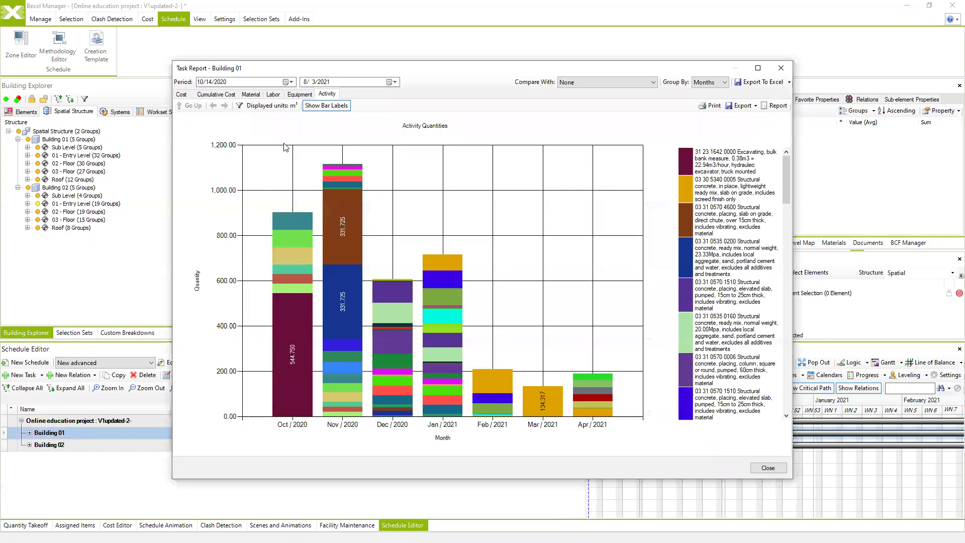
left_click(182, 94)
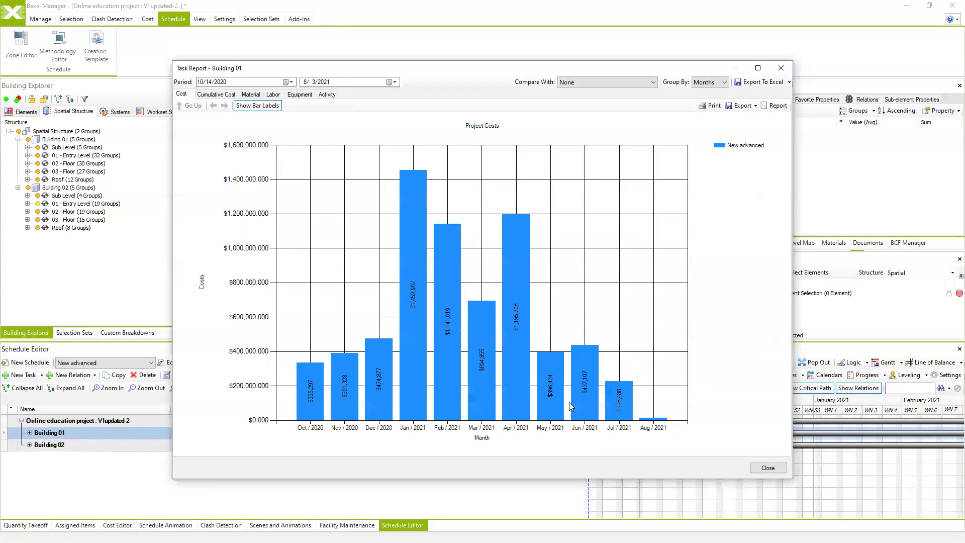
left_click(273, 95)
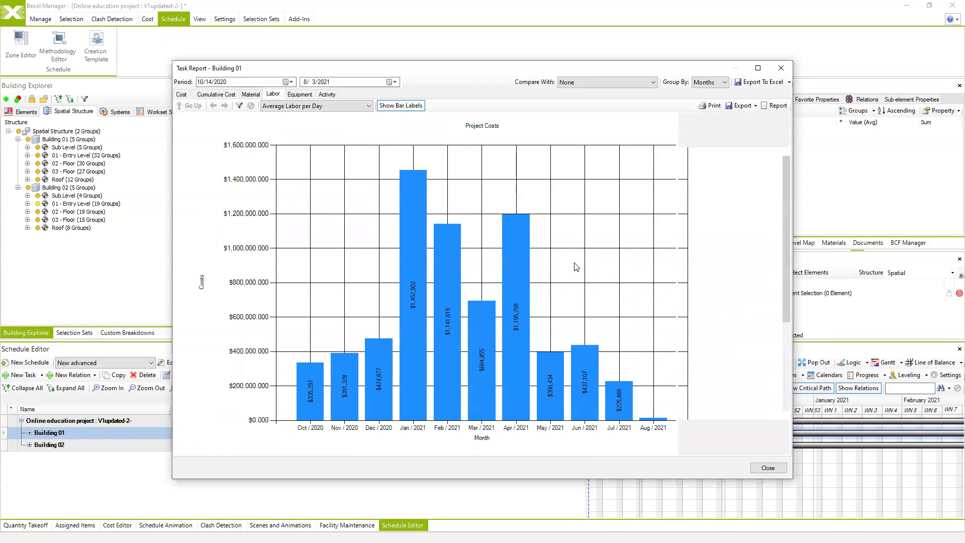
left_click(295, 95)
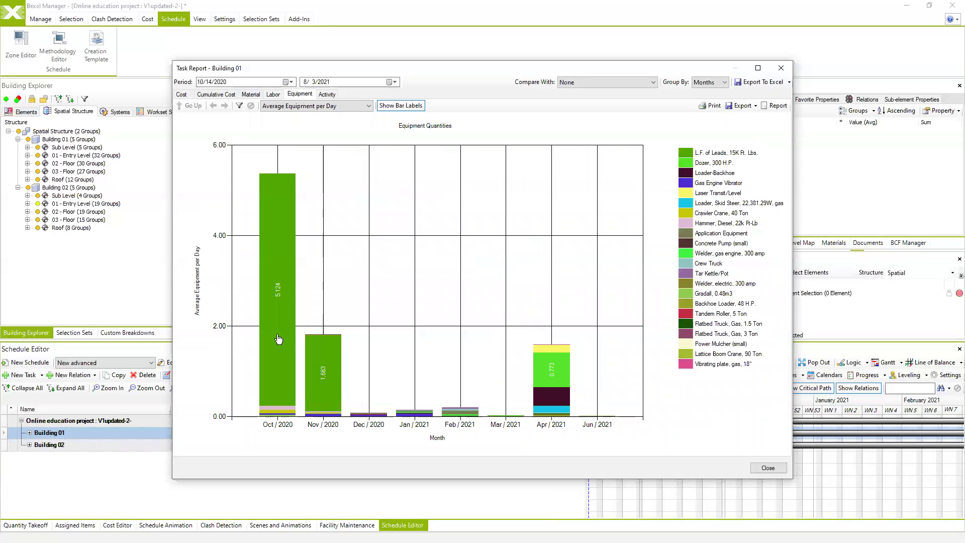
left_click(274, 96)
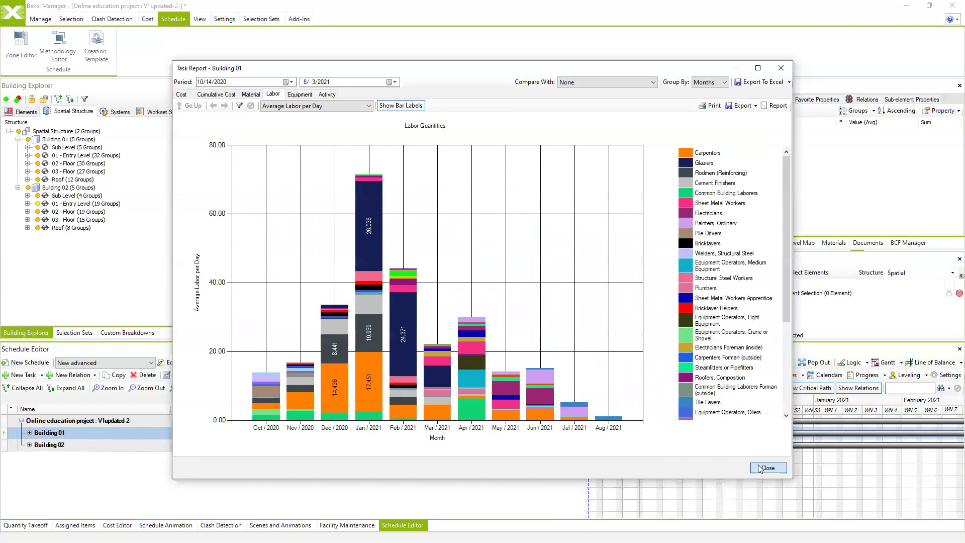
left_click(760, 468)
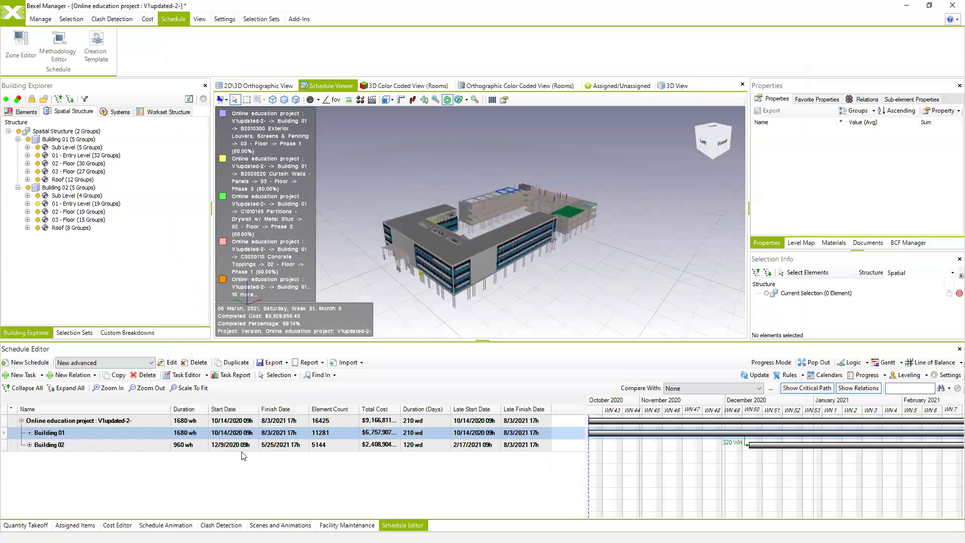
left_click(927, 376)
left_click(697, 356)
double_click(707, 432)
left_click(754, 428)
left_click(232, 375)
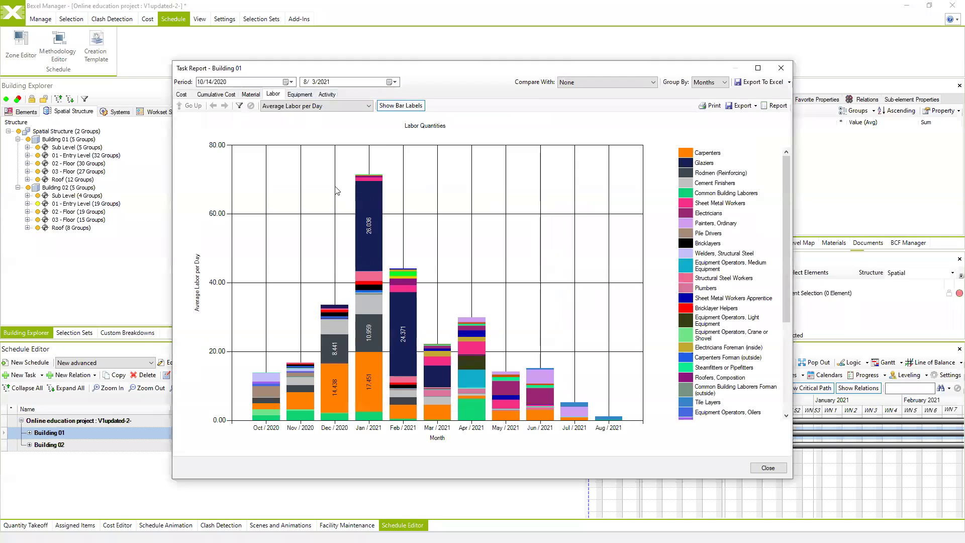
left_click(374, 234)
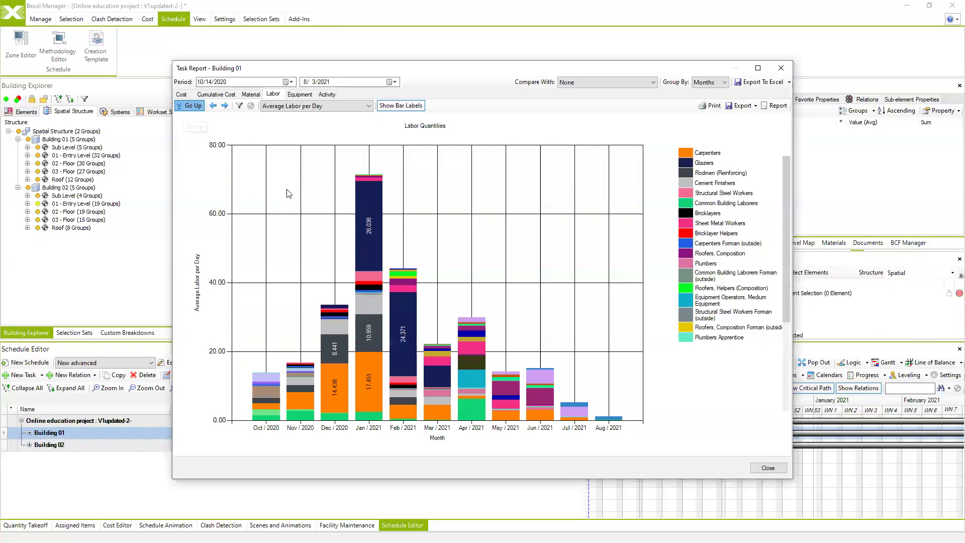
mouse_move(345, 357)
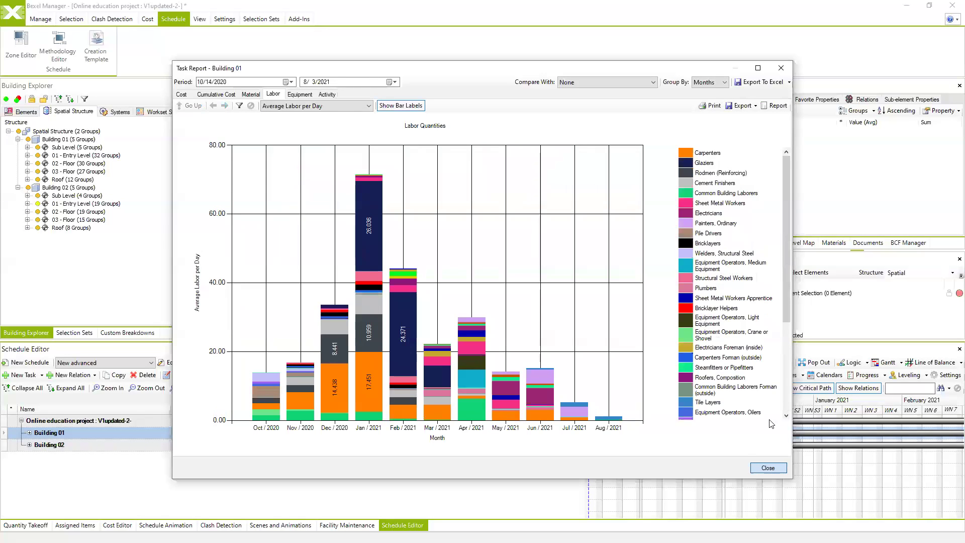
left_click(781, 69)
Step: Start a leveling entry and add the Carpenters, Glaziers and Pile Drivers labor resources
left_click(926, 375)
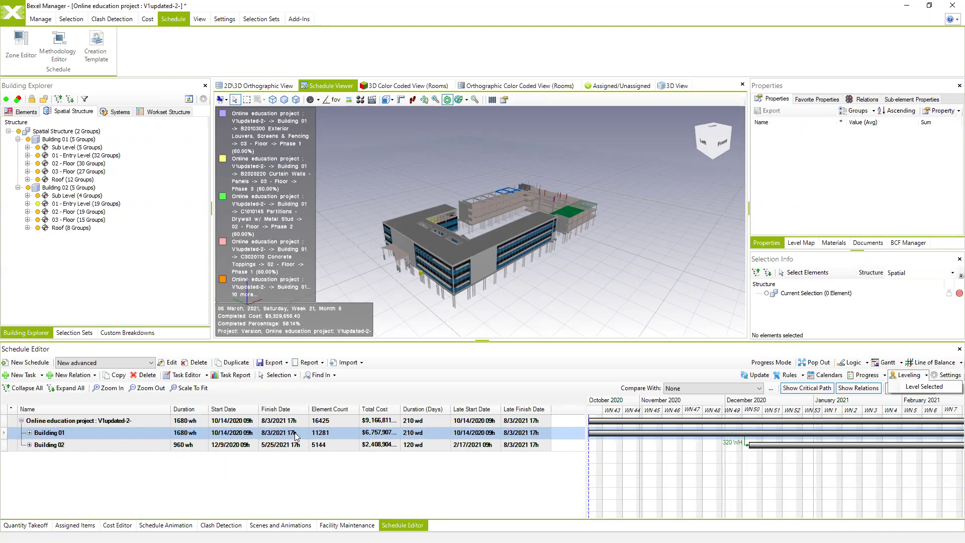
left_click(754, 297)
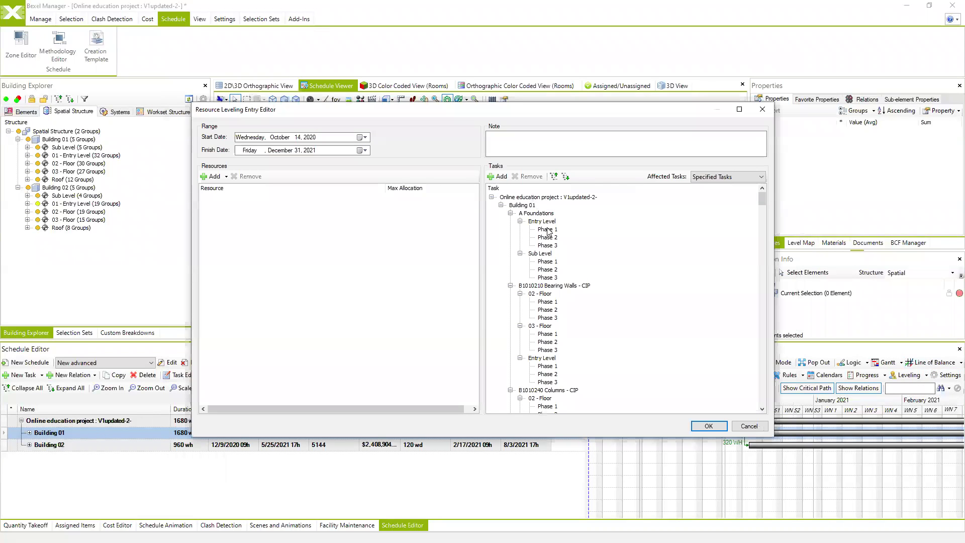
left_click(226, 176)
left_click(236, 197)
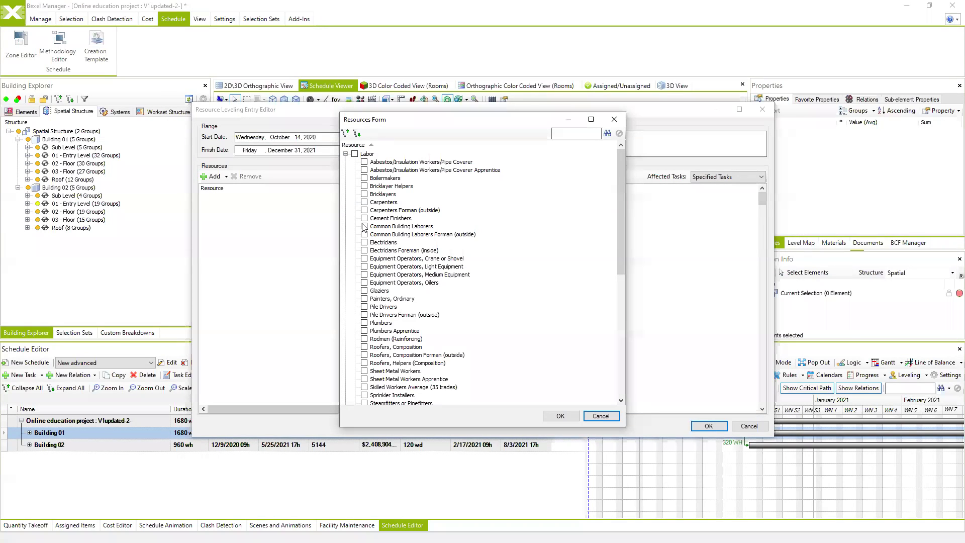
left_click(365, 203)
left_click(559, 416)
Step: Cap Carpenters at 12, Glaziers at 12 and Pile Drivers at 2, and confirm the entry
left_click(392, 209)
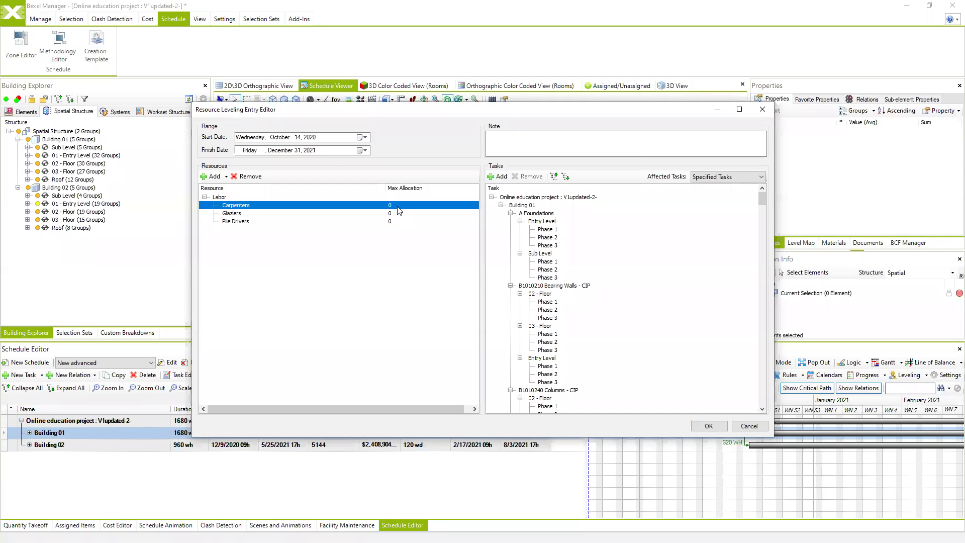
left_click(400, 206)
key("ctrl+a")
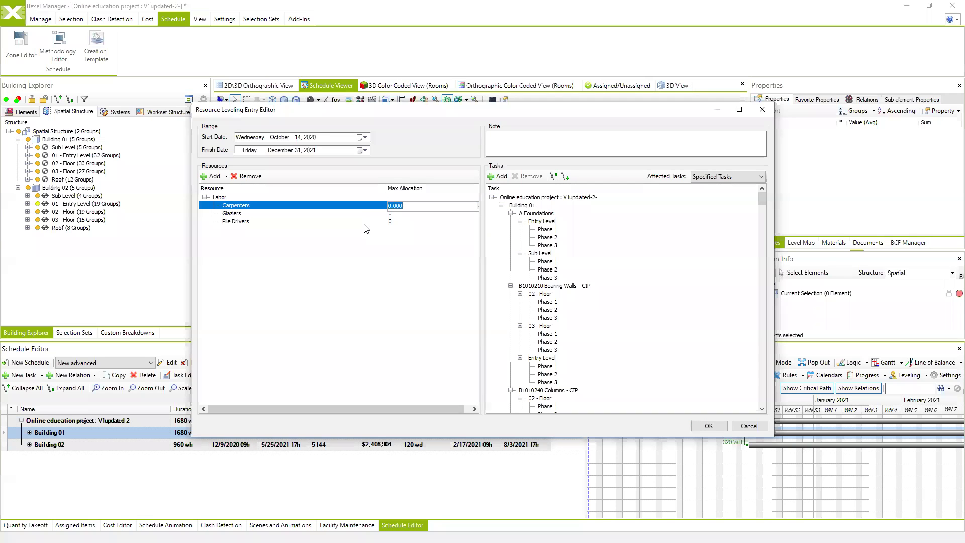
type("12")
left_click(394, 214)
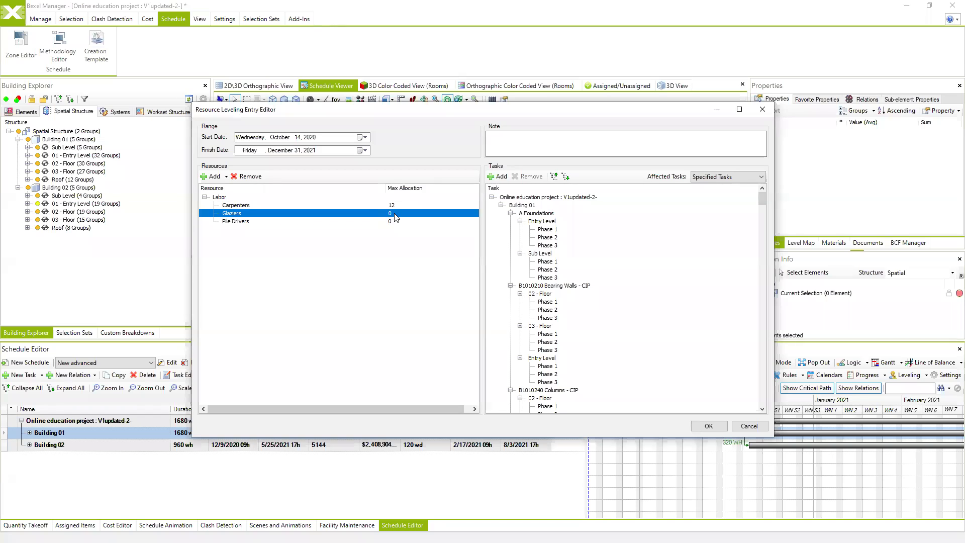
left_click(397, 213)
type("12")
left_click(403, 221)
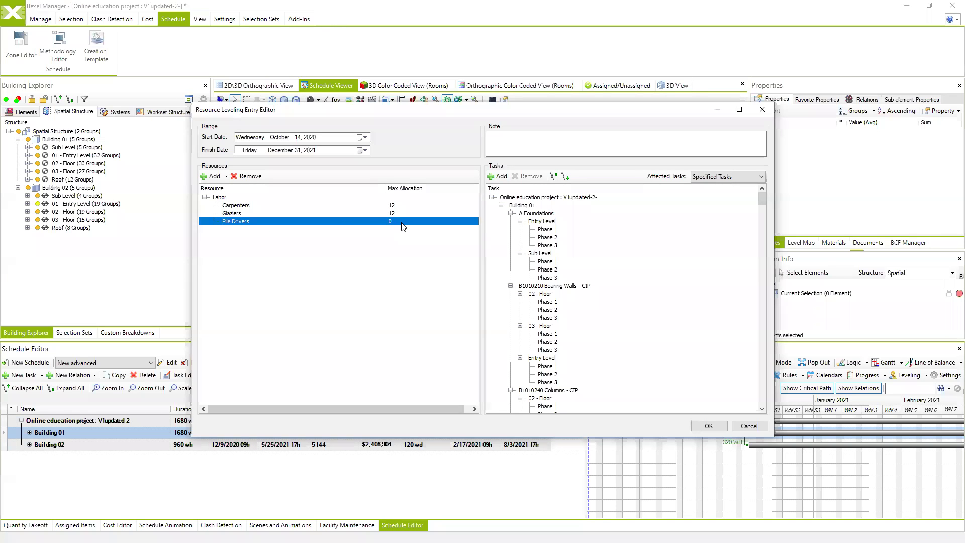
left_click(404, 221)
type("2")
left_click(340, 295)
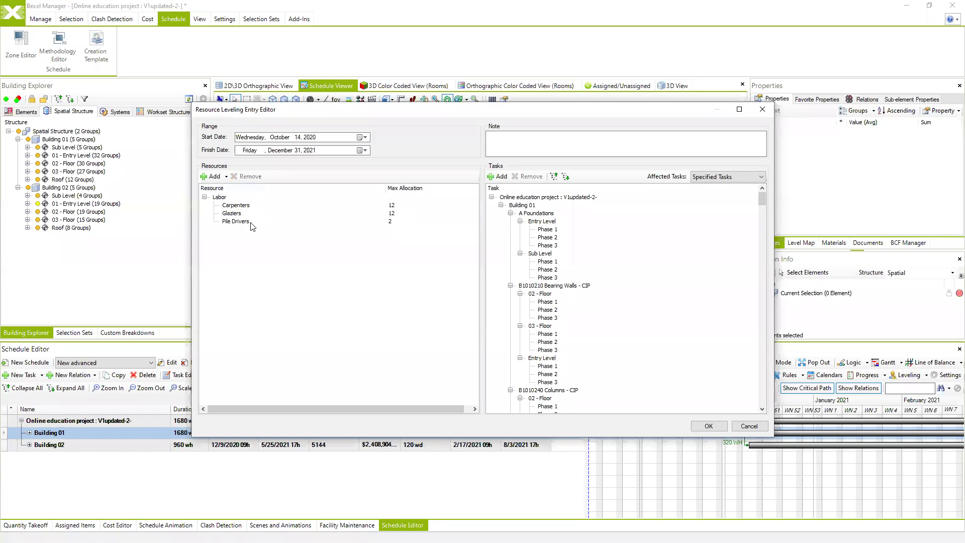
left_click(709, 426)
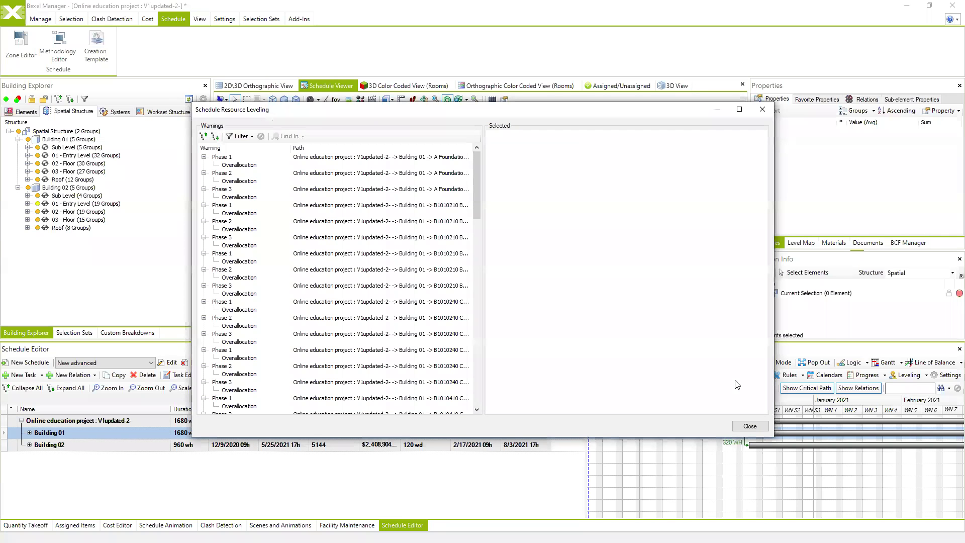
Step: Dismiss the warnings, apply the leveling with Resolve, and close the Resource Leveling Editor
left_click(755, 422)
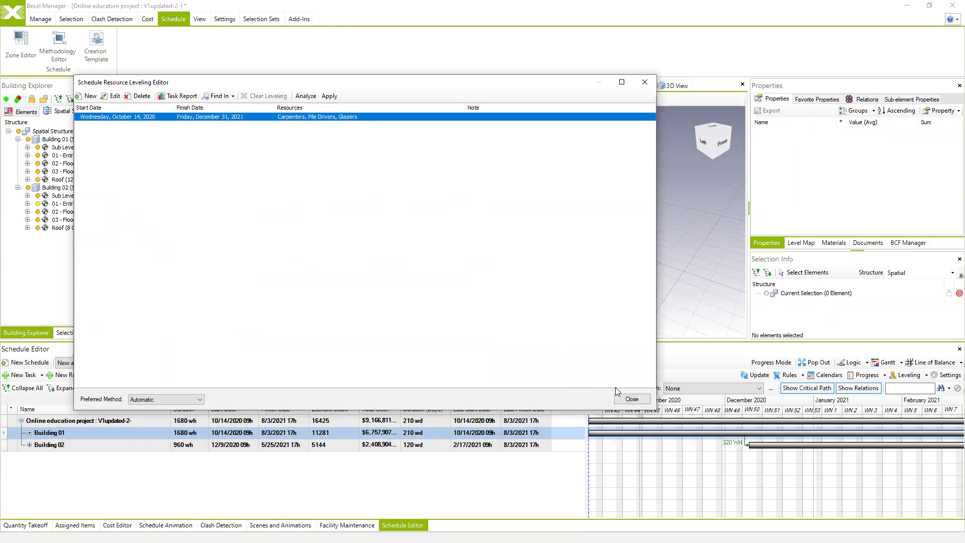
left_click(331, 95)
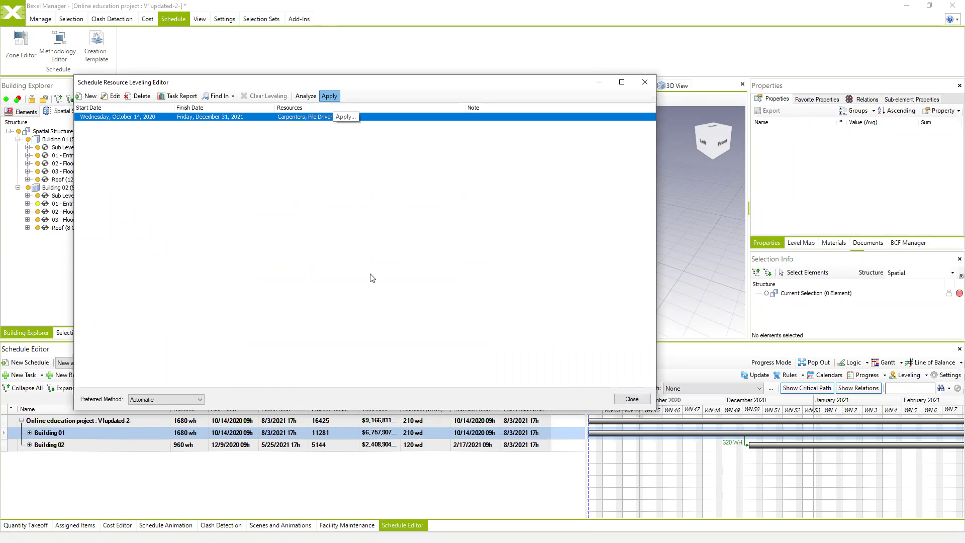
left_click(591, 399)
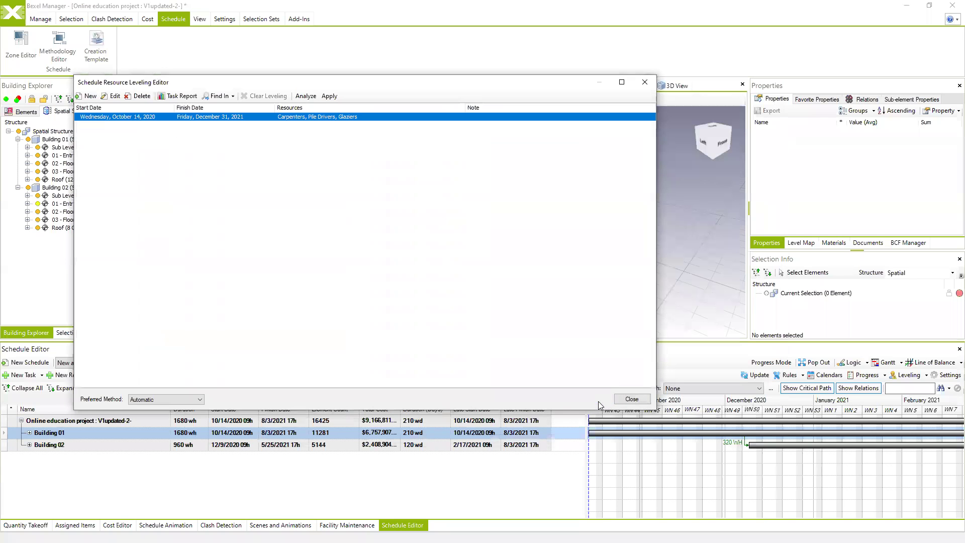
left_click(540, 314)
left_click(618, 400)
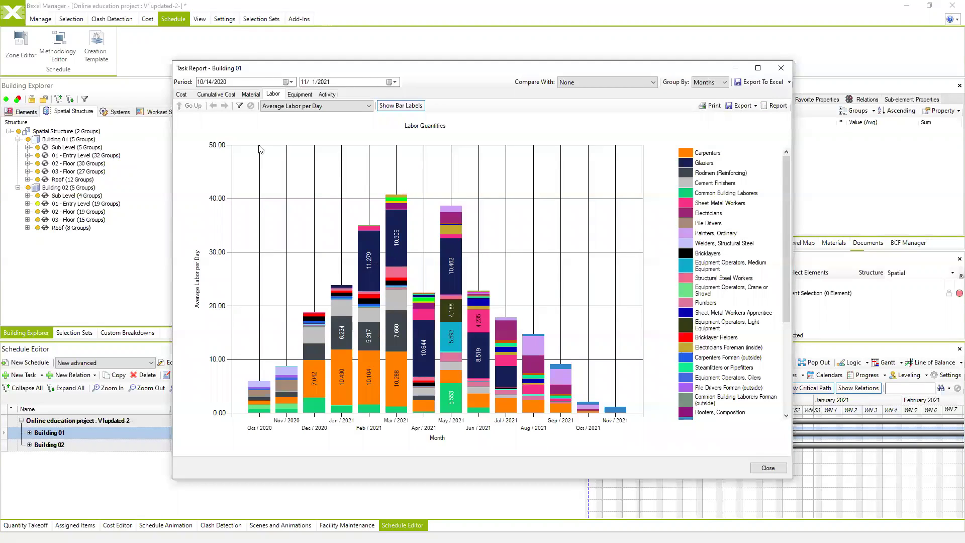
Step: Check Building 01's leveled costs, equipment and labor quantities, then close the report and select Building 02
left_click(182, 94)
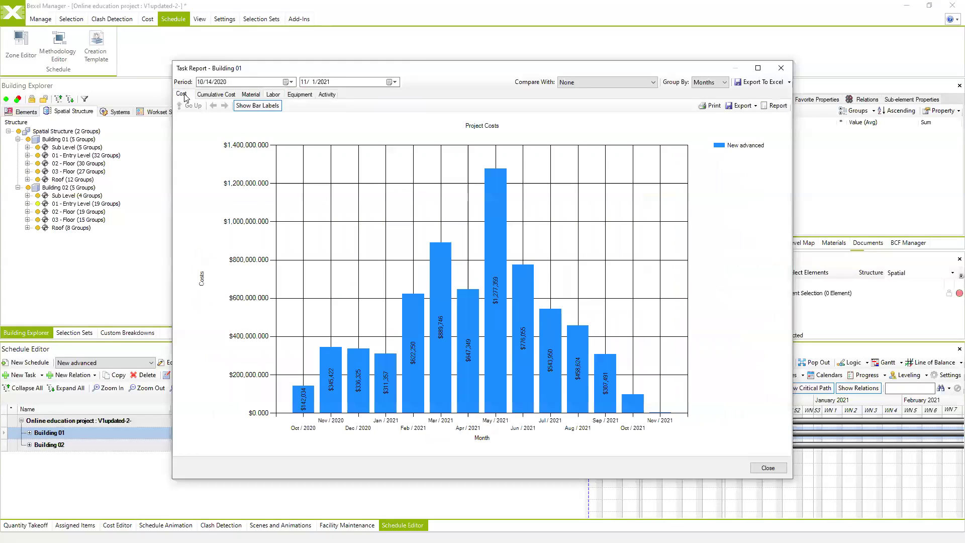
left_click(305, 95)
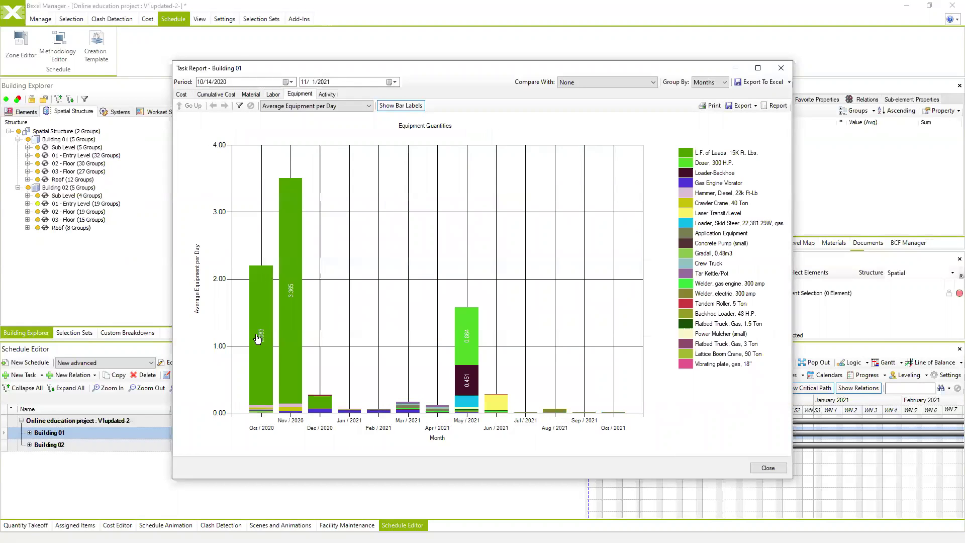
left_click(273, 95)
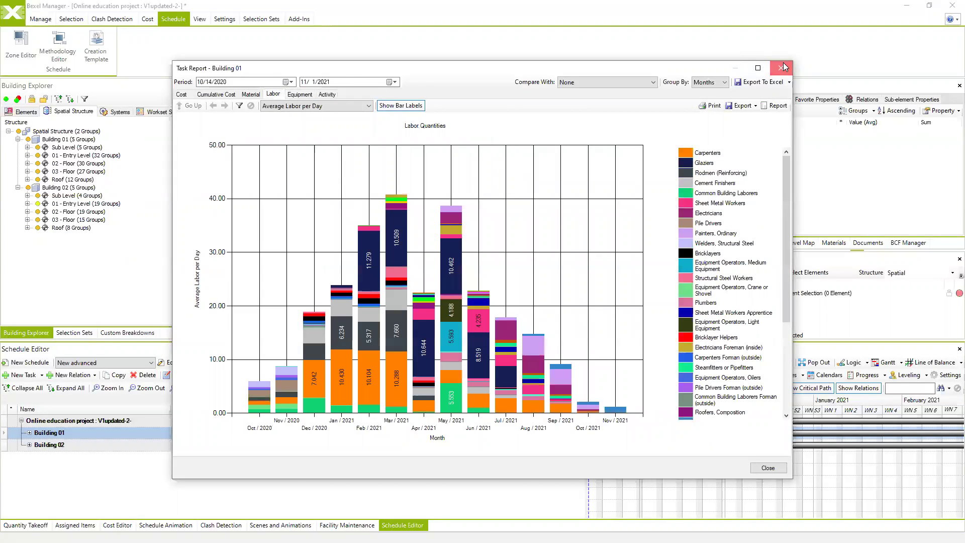
left_click(782, 68)
left_click(62, 446)
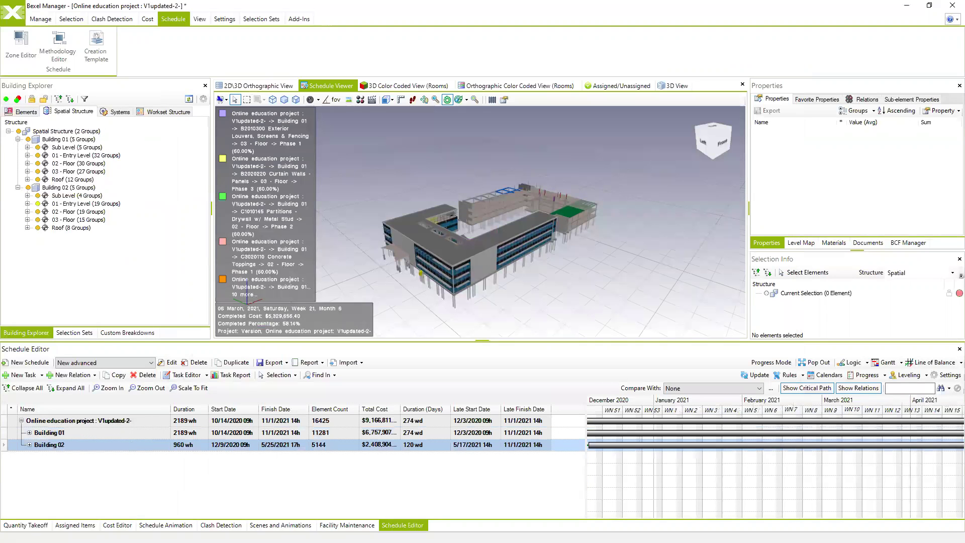
Step: Start a Building 02 leveling entry with Carpenters, Glaziers and Pile Drivers from All Resources
left_click(928, 378)
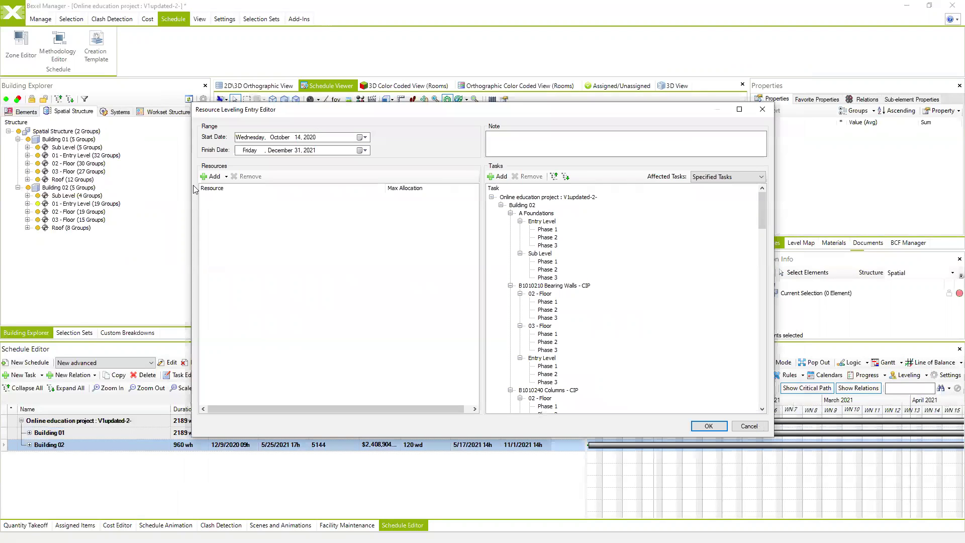
left_click(214, 176)
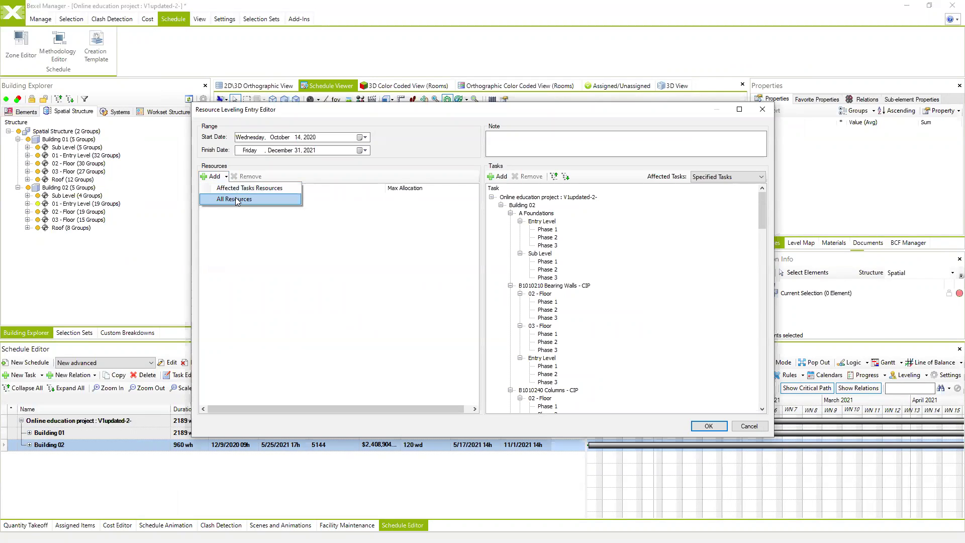
left_click(236, 199)
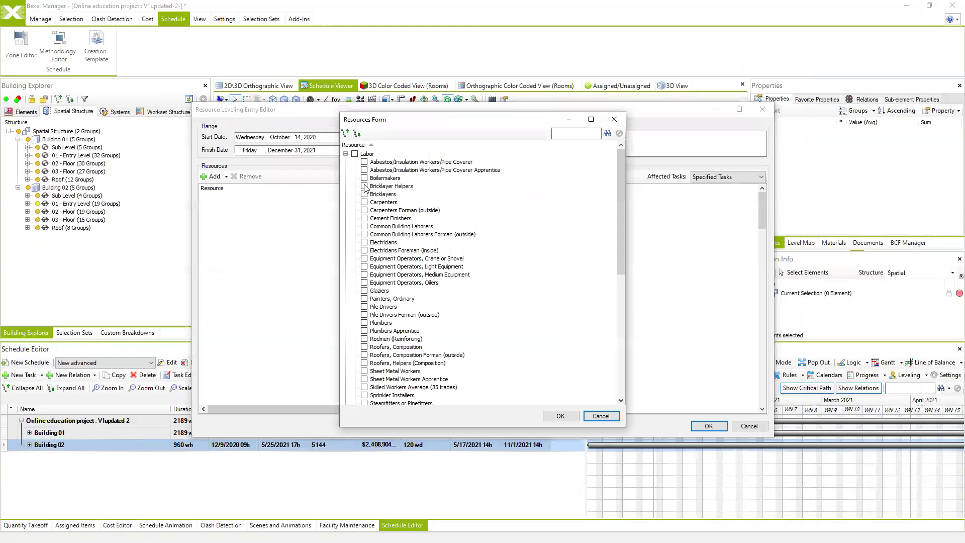
left_click(365, 202)
left_click(560, 416)
Step: Set maximum allocations of 12 Carpenters, 12 Glaziers and 2 Pile Drivers, and confirm
left_click(392, 206)
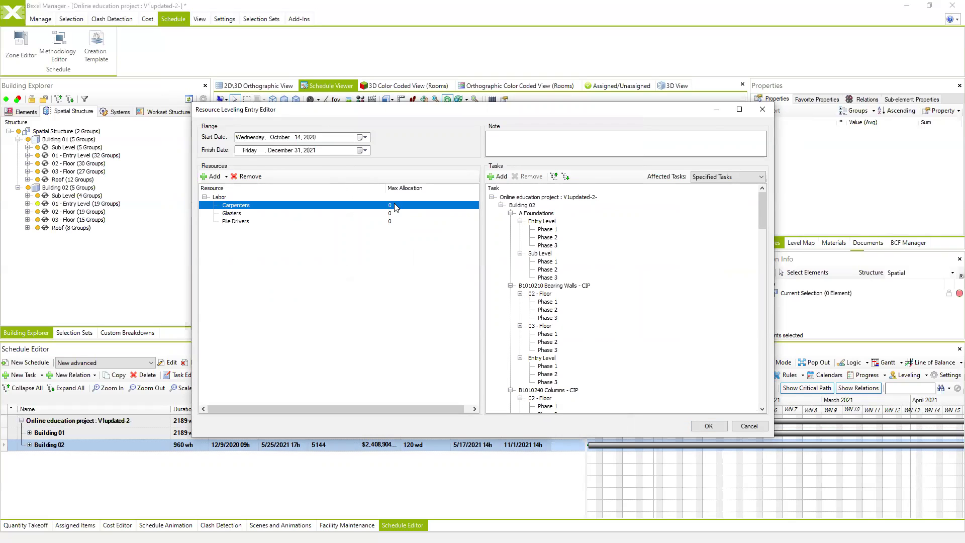
left_click(396, 206)
type("12")
left_click(397, 214)
left_click(407, 214)
type("1")
left_click(403, 222)
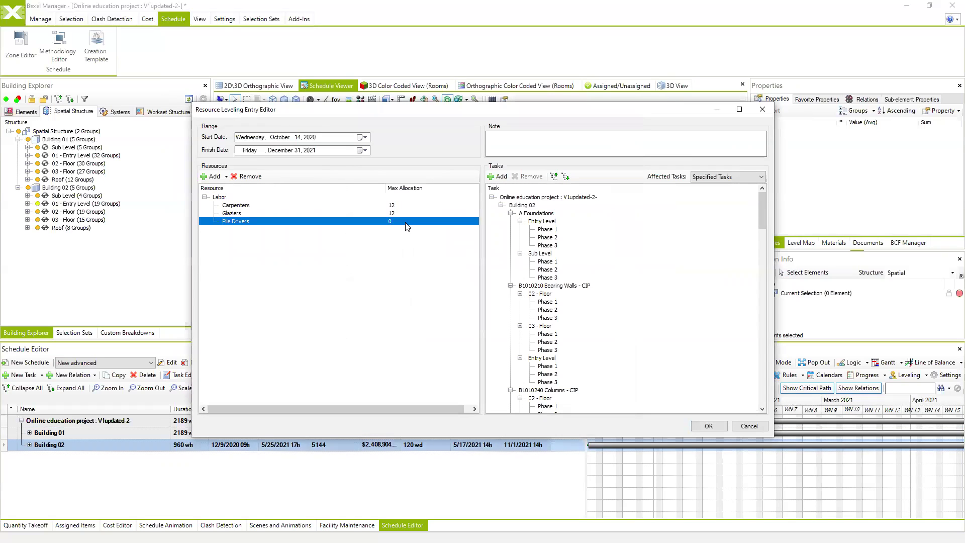
left_click(397, 221)
type("2")
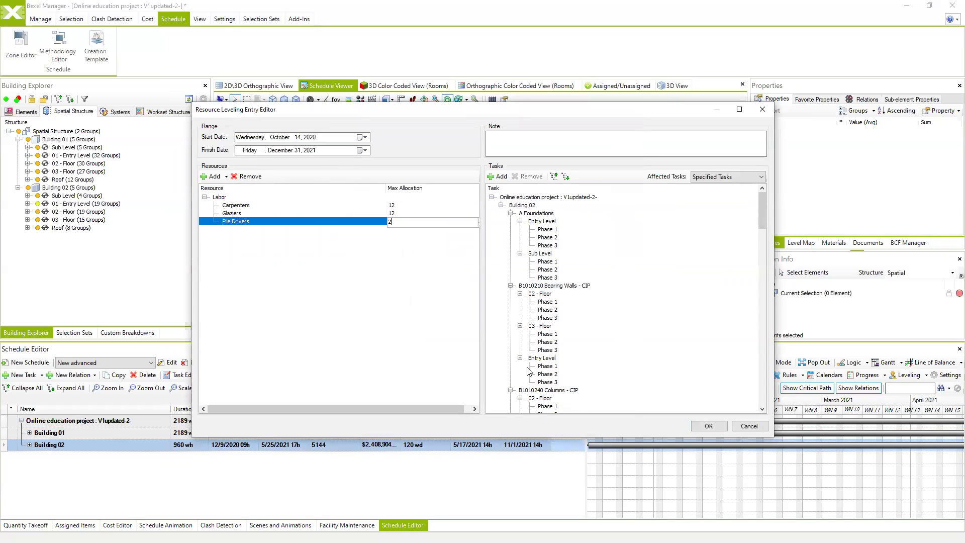
left_click(704, 426)
Step: Analyze the entry, apply the leveling with Resolve, and close the leveling editor
left_click(424, 129)
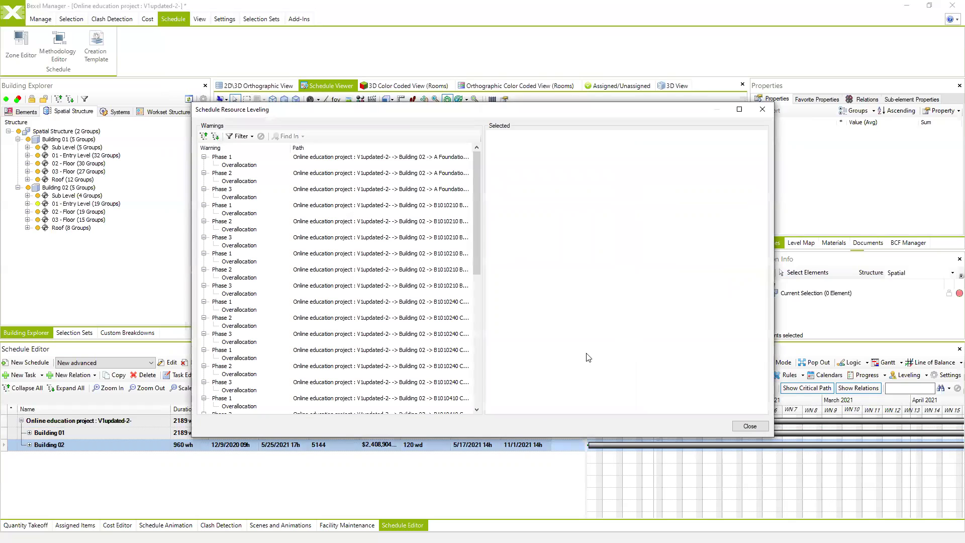
left_click(749, 426)
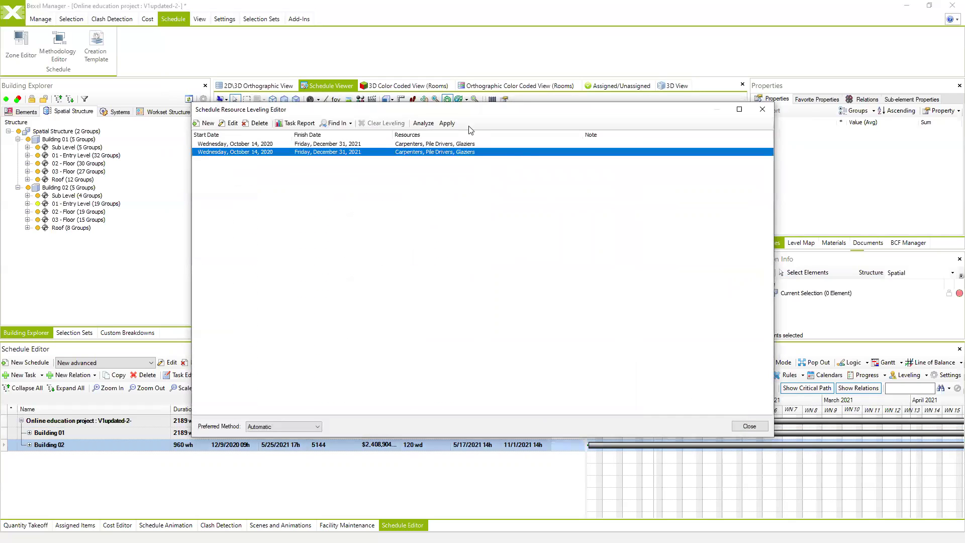
left_click(447, 123)
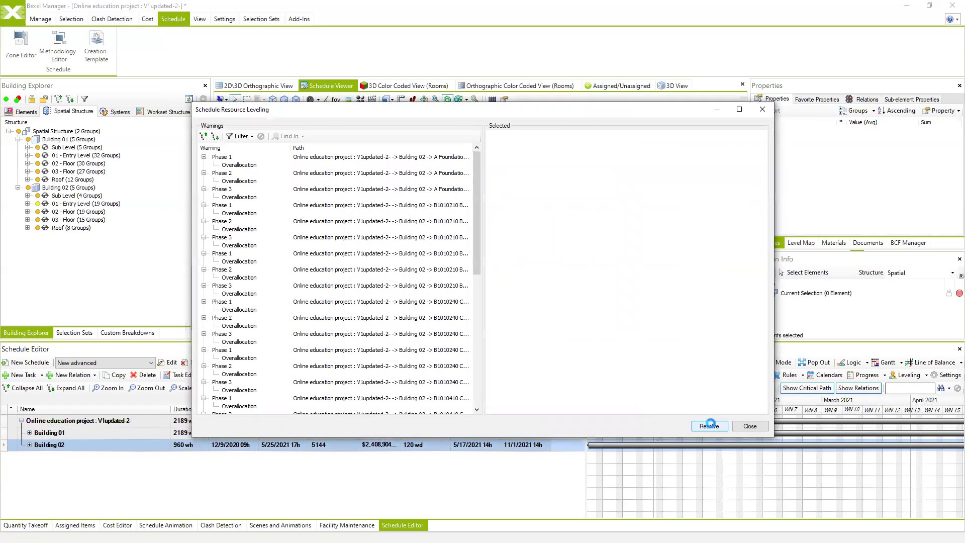
left_click(708, 426)
left_click(528, 311)
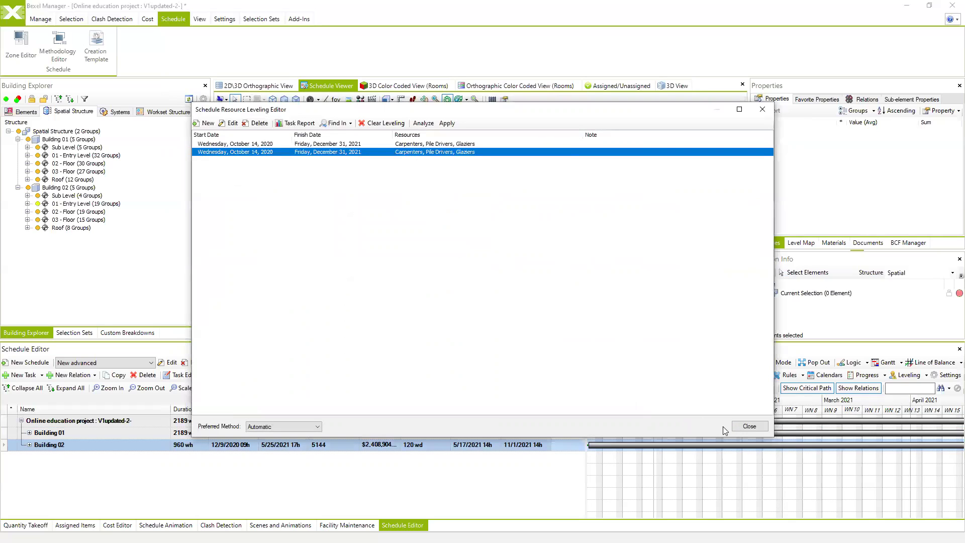
left_click(749, 426)
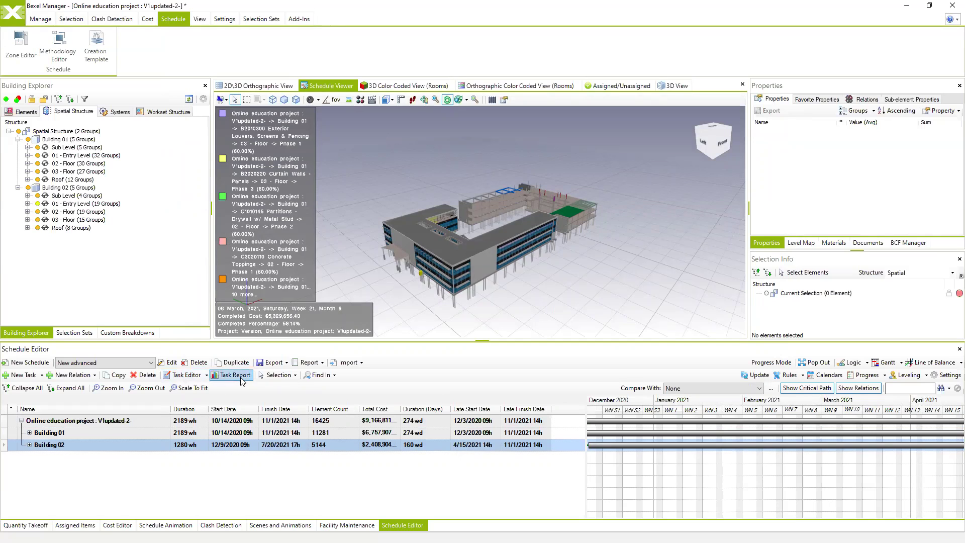
Step: Expand all tasks, view them as a Line of Balance in a popped-out window, then dock it back
left_click(66, 388)
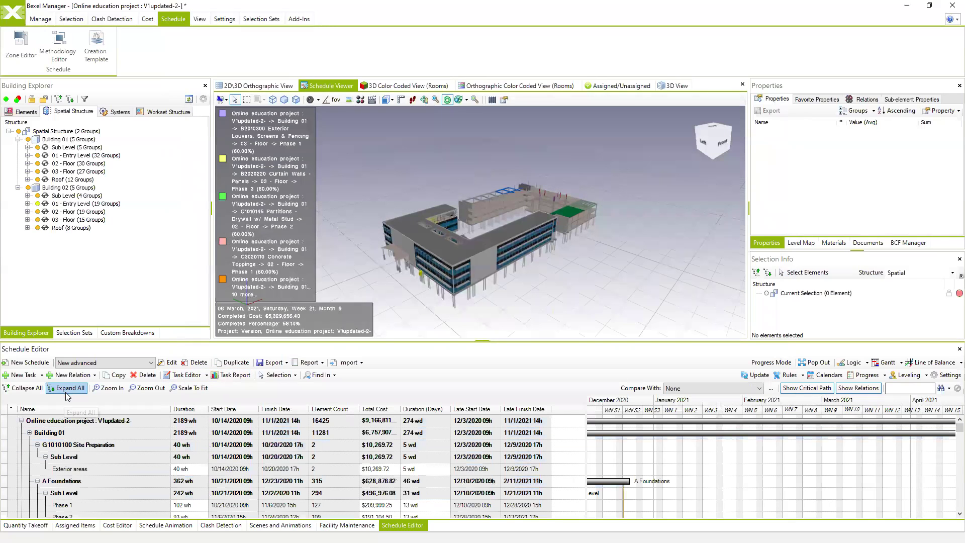
left_click(934, 362)
left_click(814, 363)
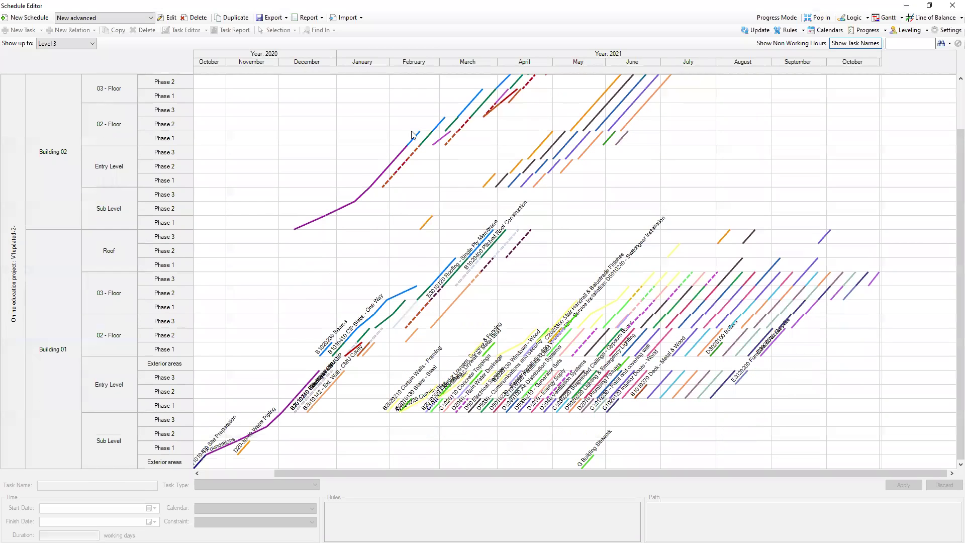
scroll(400, 329, "up", 2)
scroll(400, 329, "down", 1)
scroll(399, 332, "up", 1)
scroll(400, 332, "up", 1)
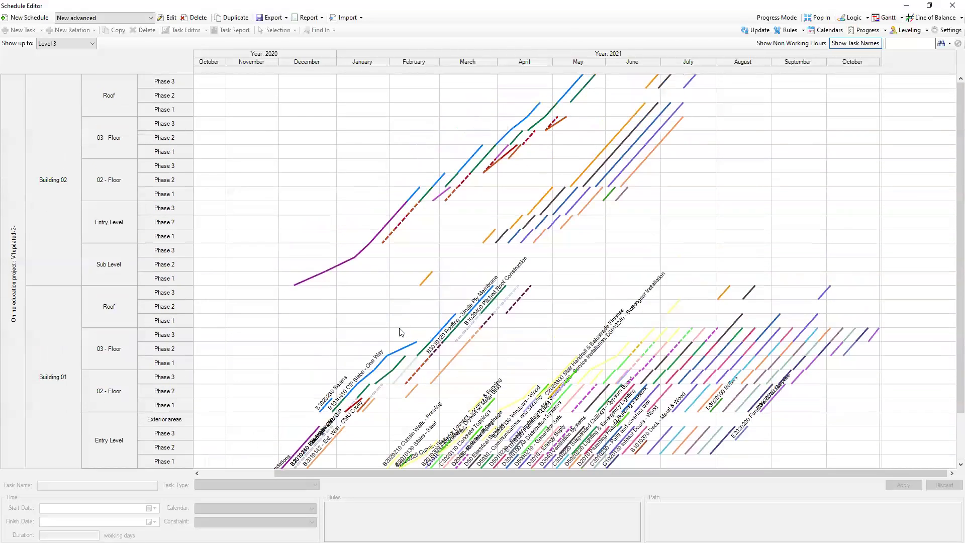
left_click(818, 17)
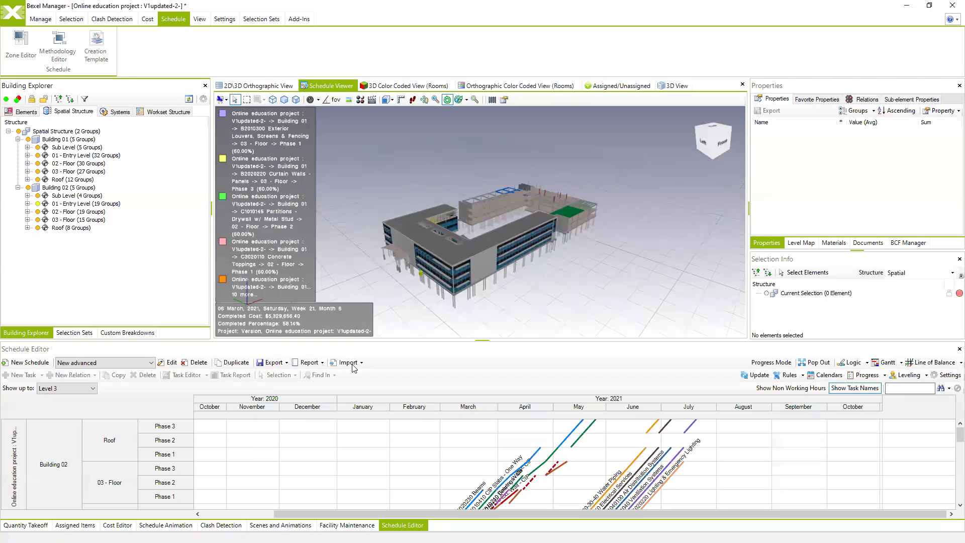
Step: Update the 4D animation from the leveled schedule and play it through to 1 November 2021
left_click(166, 524)
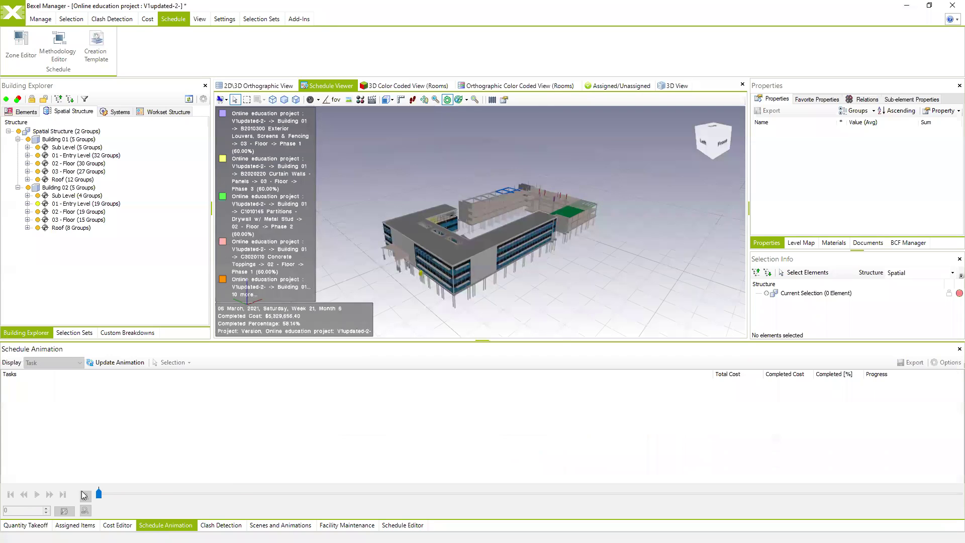
left_click(119, 362)
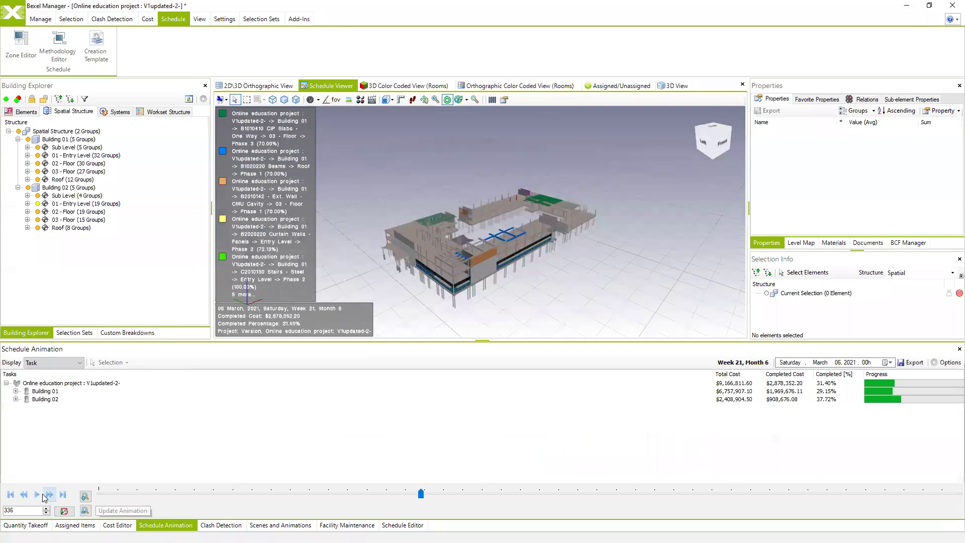
left_click(37, 496)
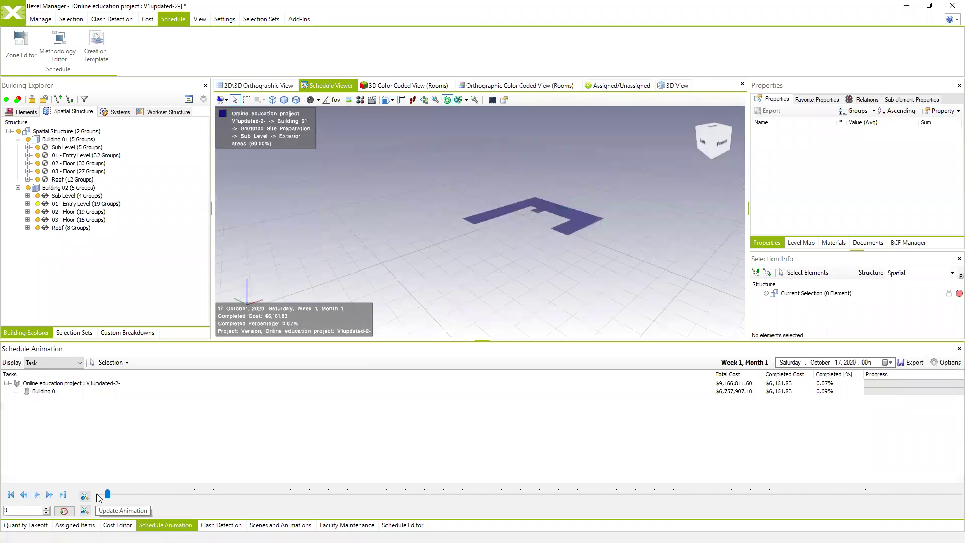
left_click(39, 496)
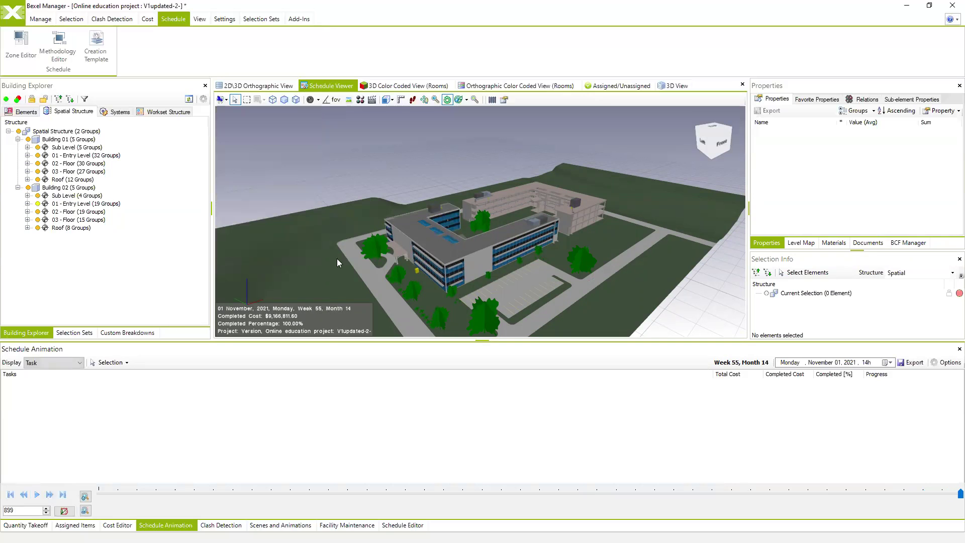
left_click_drag(475, 255, 451, 264)
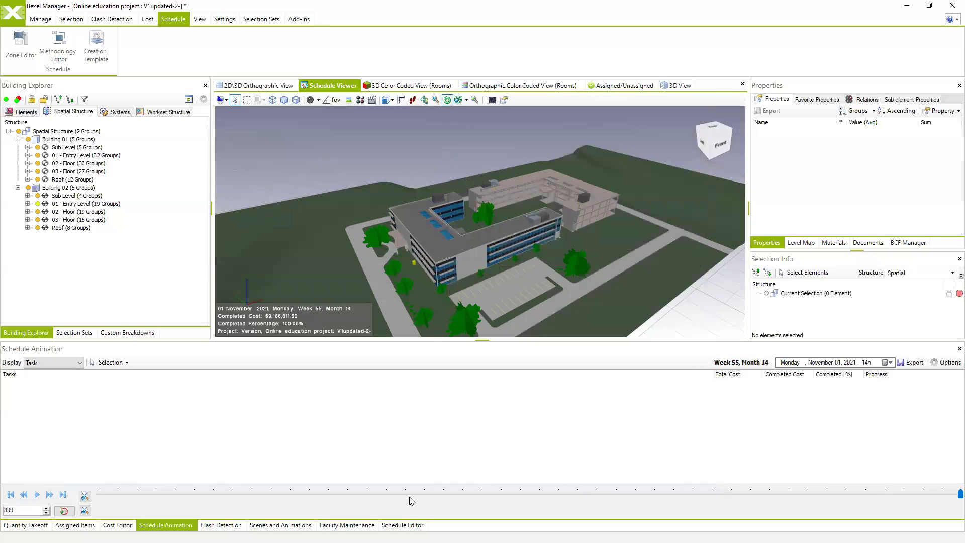
left_click(436, 498)
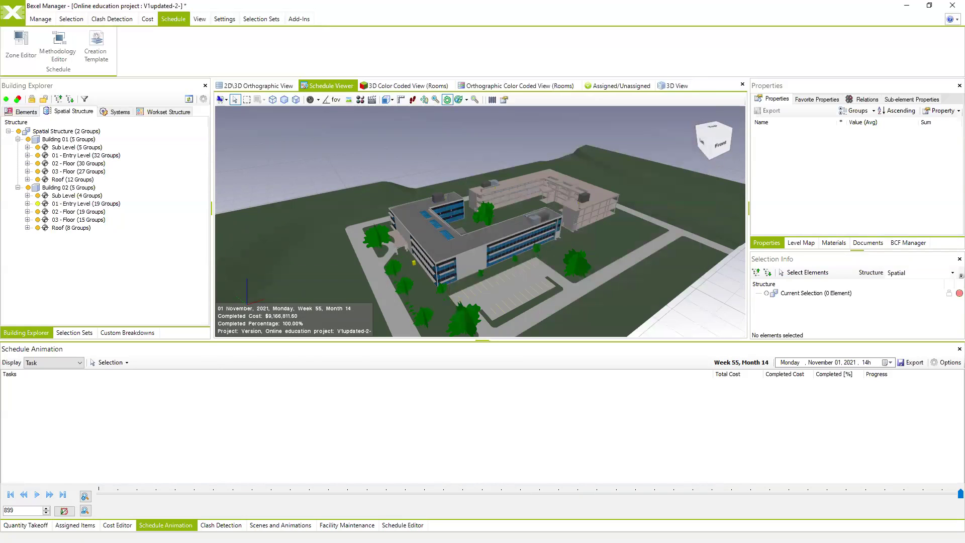
left_click(403, 525)
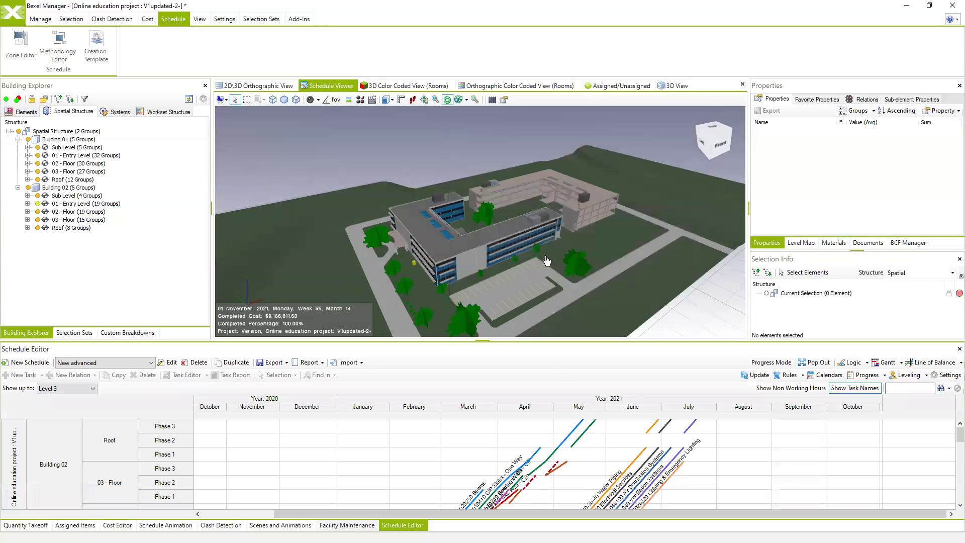
Step: Switch to the Gantt view and scale the timeline to fit October 2020 through November 2021
left_click_drag(533, 236, 458, 206)
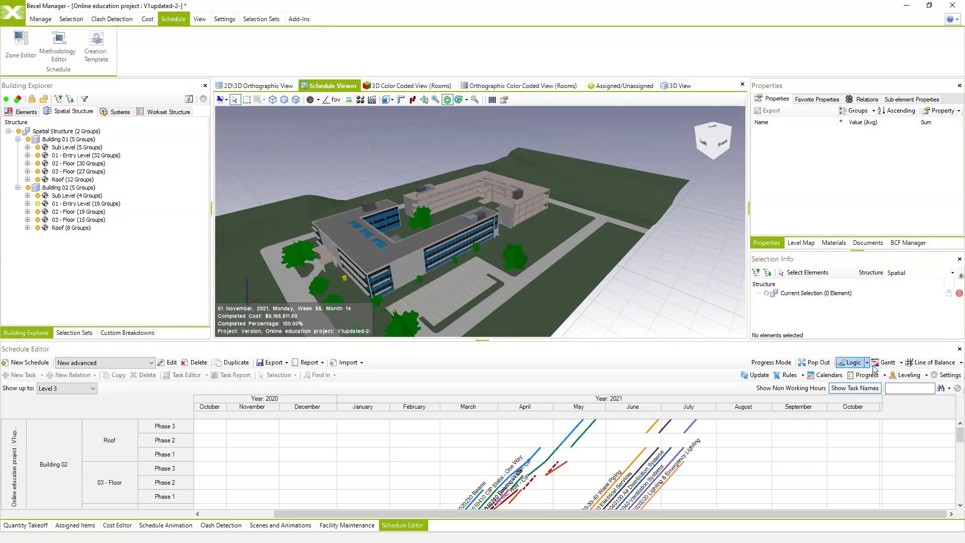
left_click(855, 363)
scroll(587, 455, "down", 2)
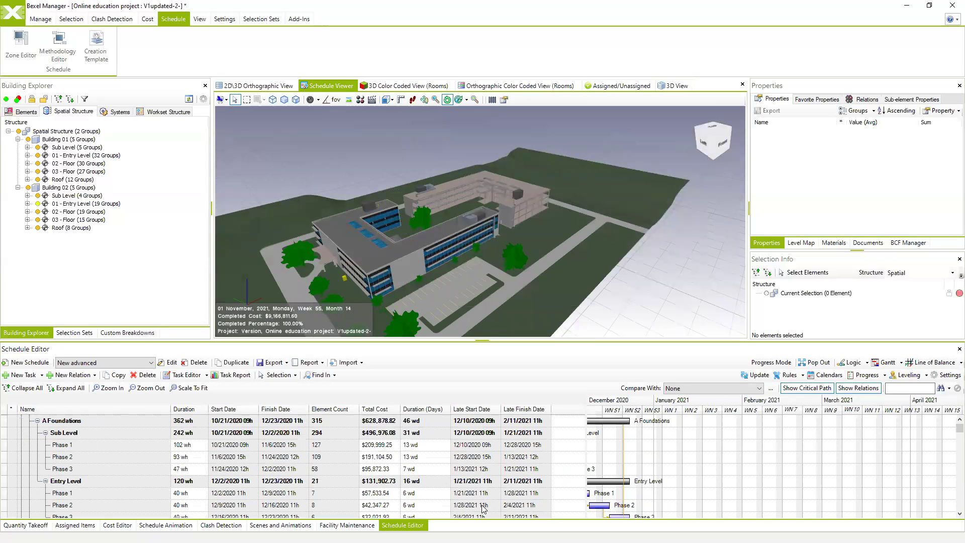
left_click(189, 387)
scroll(655, 461, "down", 8)
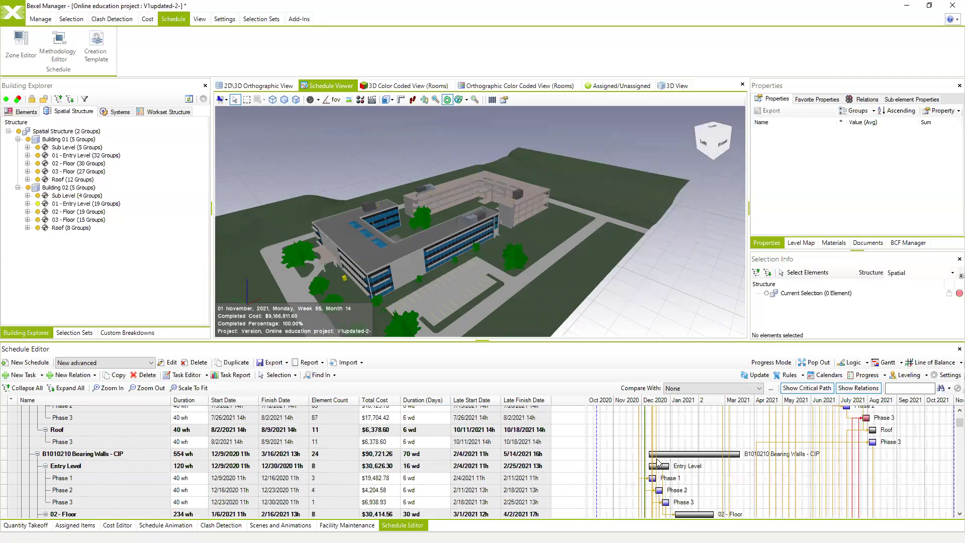
scroll(655, 461, "up", 5)
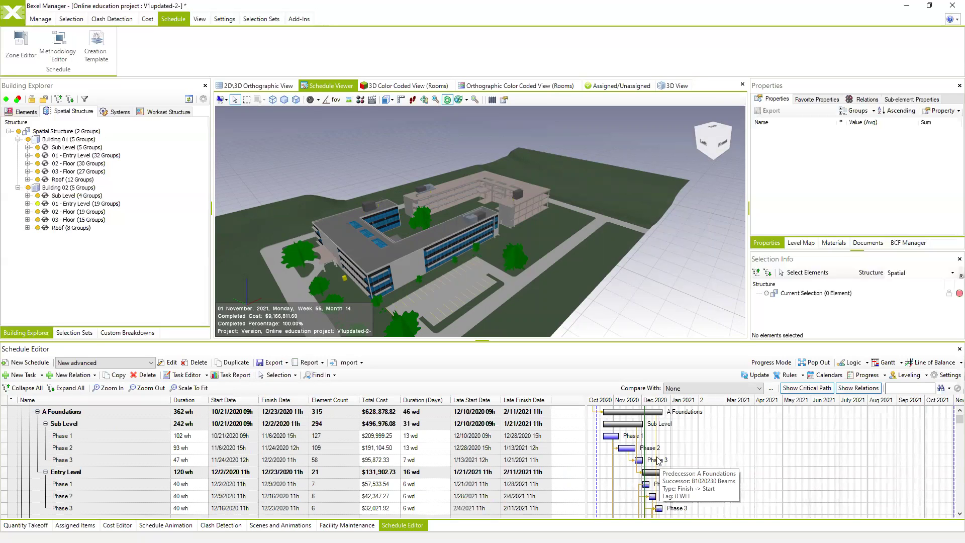
Step: Open the cost classification editor, orbit closer to the buildings, and restore down the V1updated window
left_click(115, 525)
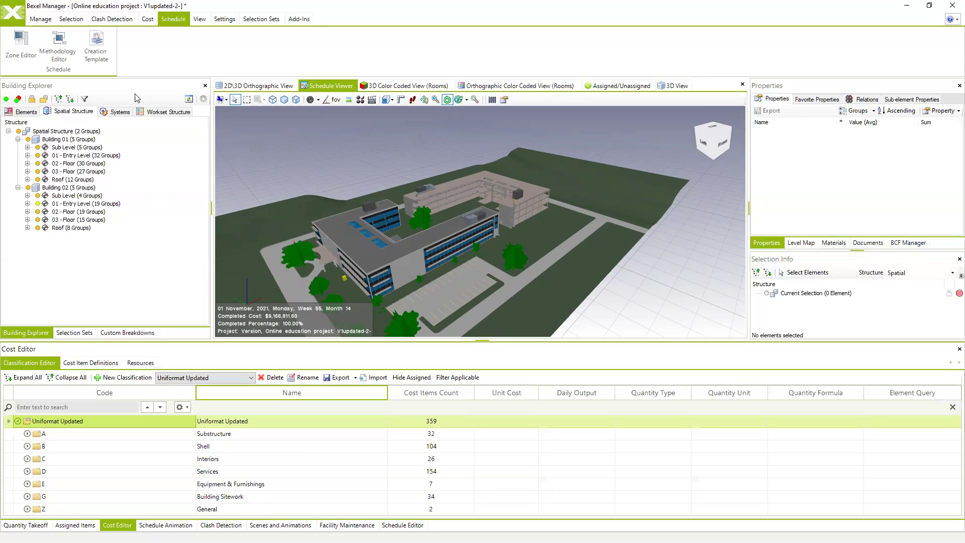
mouse_move(288, 257)
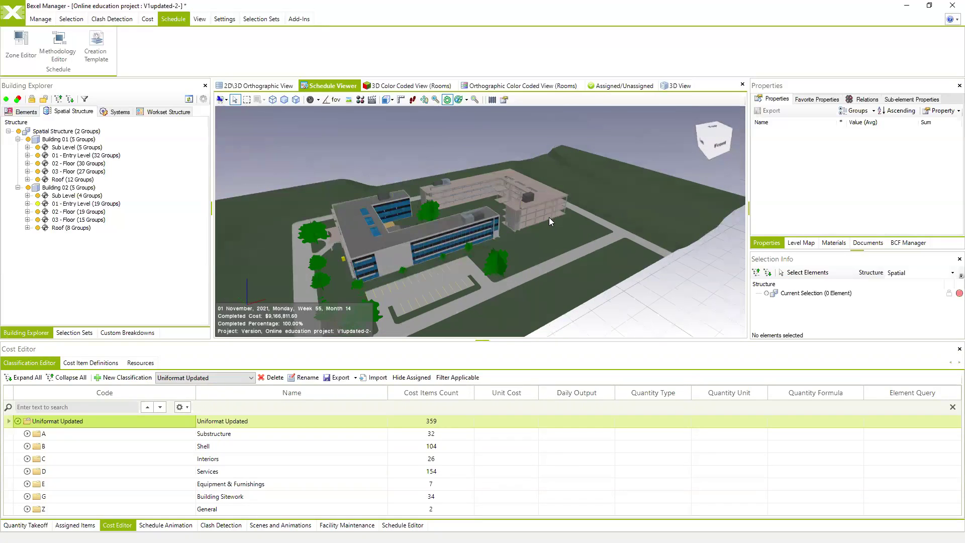
mouse_move(508, 227)
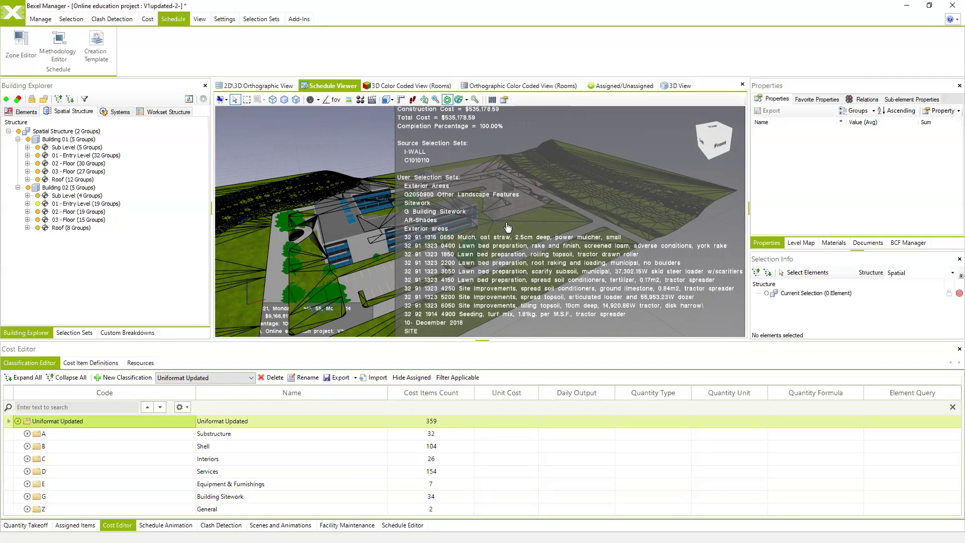
left_click_drag(511, 259, 324, 226)
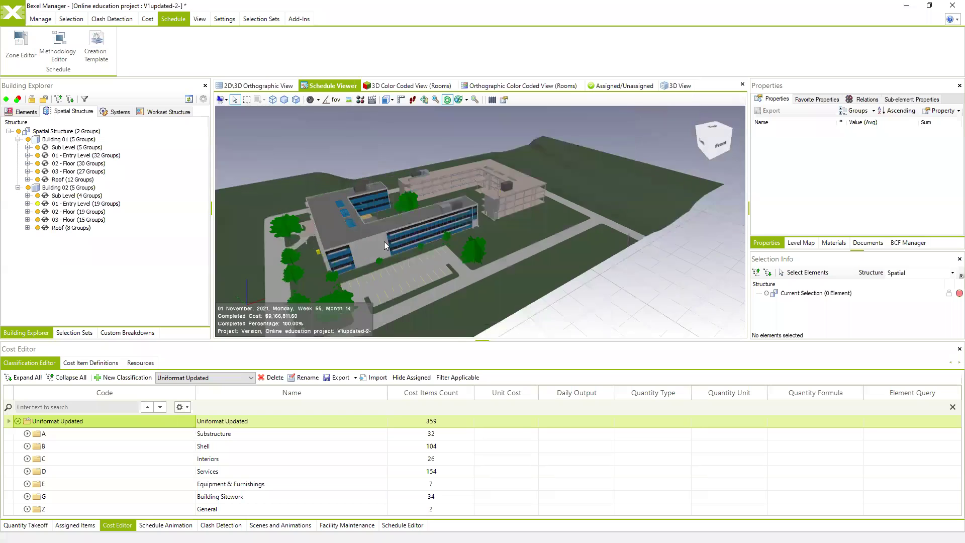
left_click(929, 6)
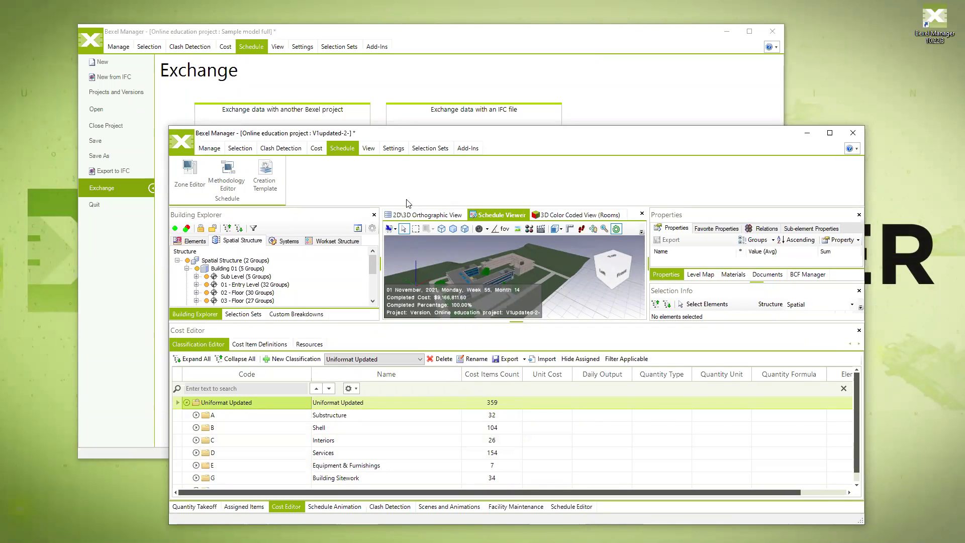
Step: Maximise the V1updated window and review the Office Building LOB Final methodology graph, then close it
mouse_move(497, 273)
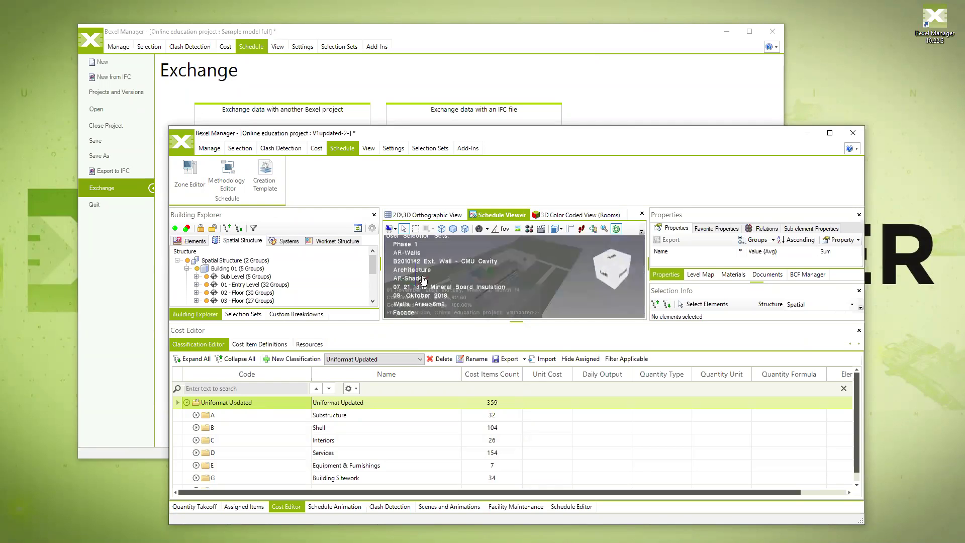
left_click(830, 133)
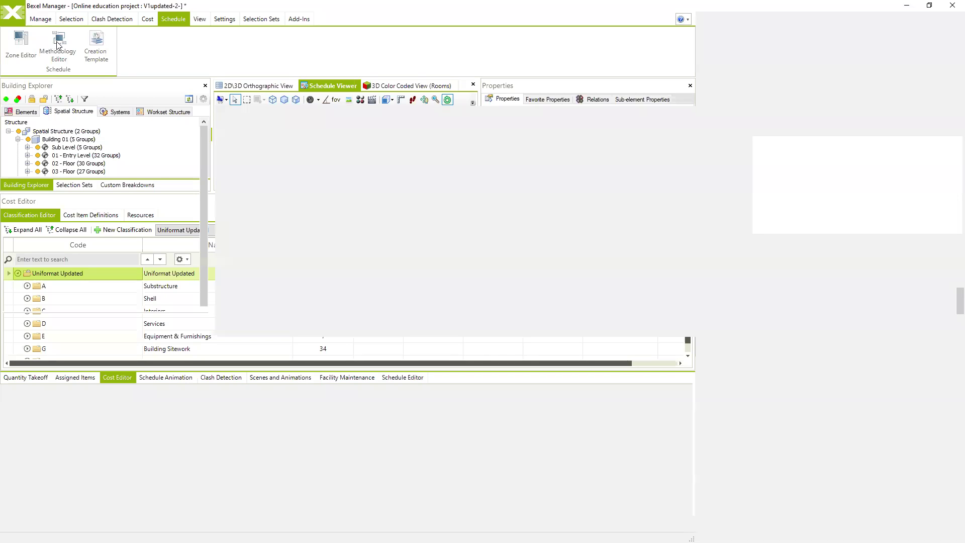
left_click(59, 45)
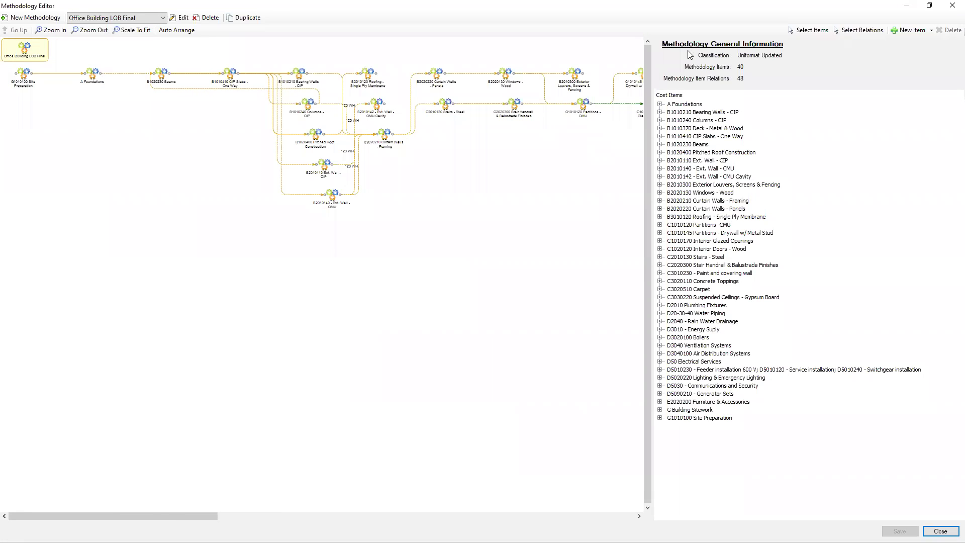
left_click(435, 511)
left_click_drag(309, 515, 24, 513)
left_click(953, 6)
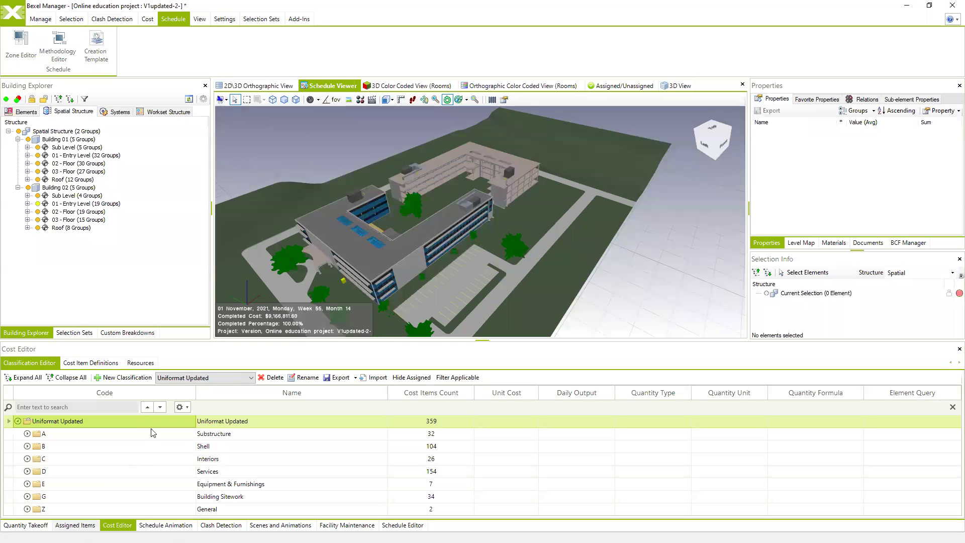
Step: Review the Reinforcing steel and C.I.P. concrete forms cost assignments on the elements
left_click(74, 525)
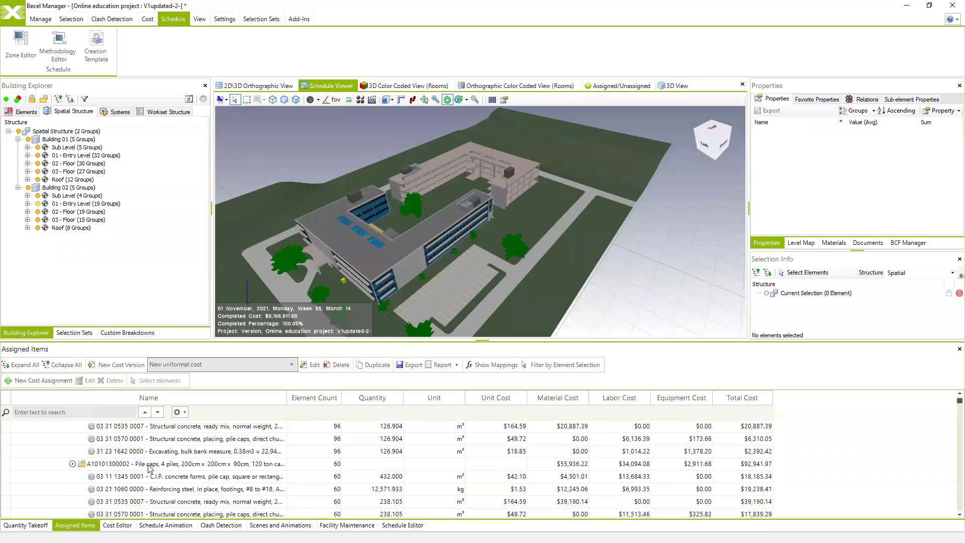
left_click(169, 452)
scroll(169, 452, "up", 2)
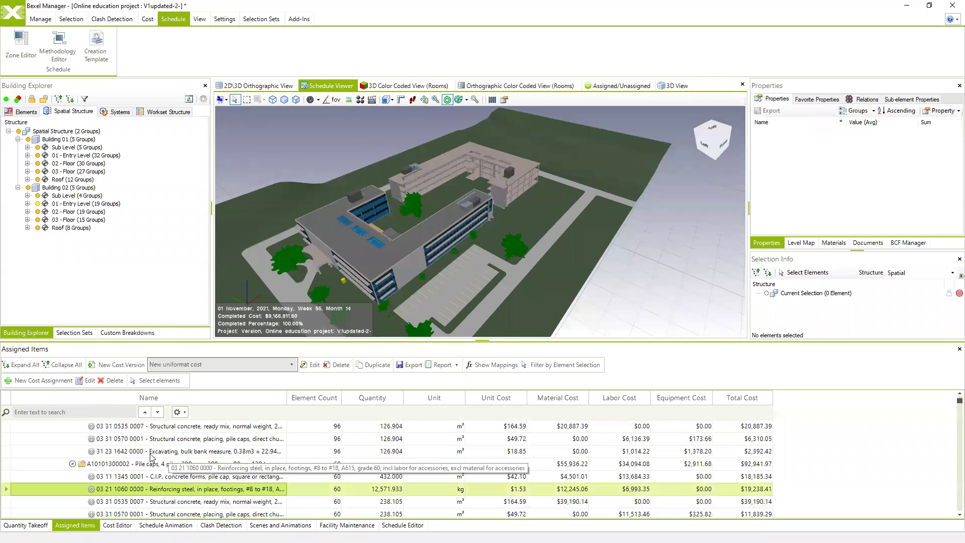
left_click(121, 439)
right_click(120, 438)
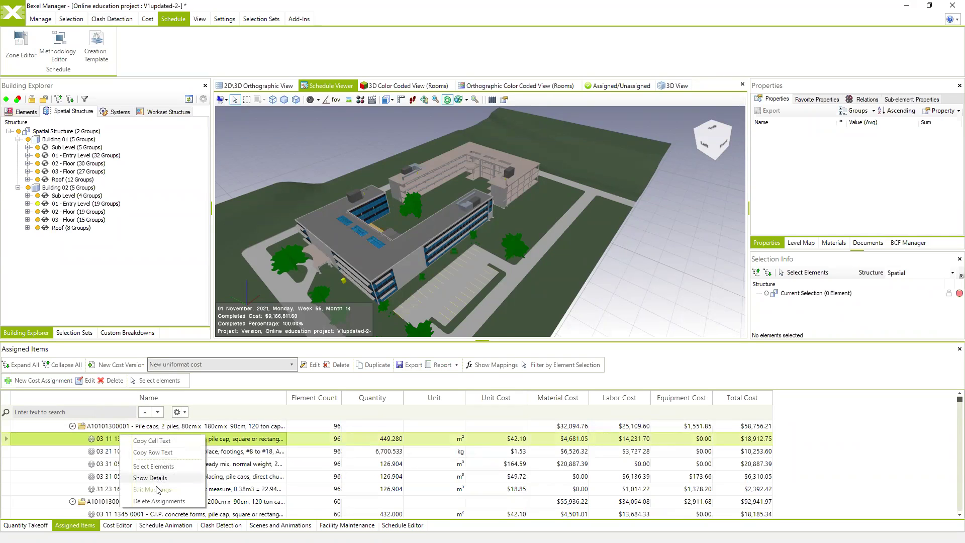
left_click(132, 501)
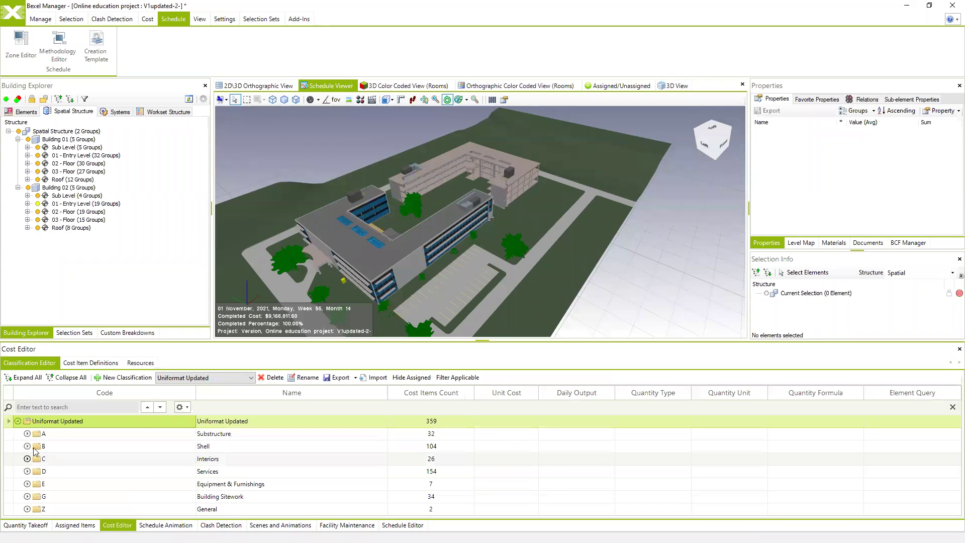
left_click(27, 446)
left_click(37, 458)
left_click(46, 471)
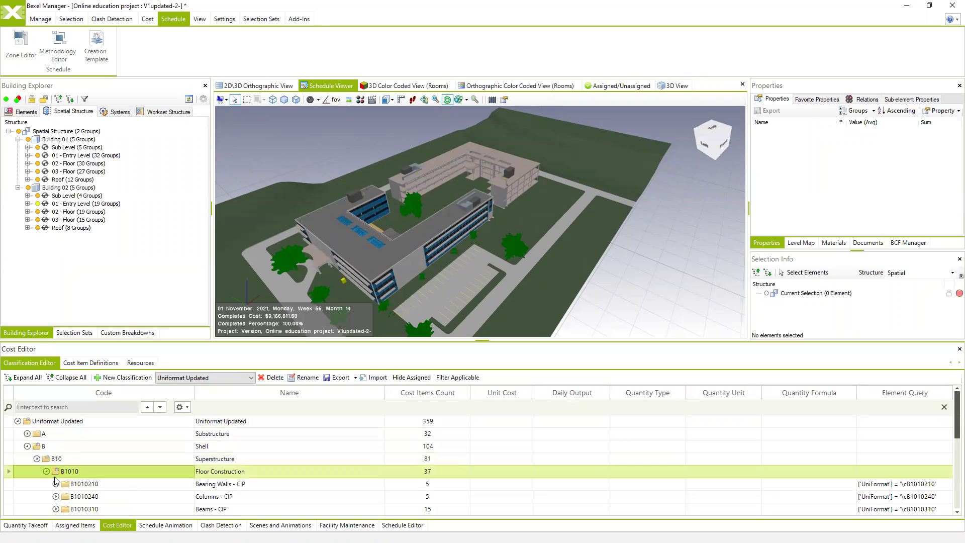
left_click(56, 484)
left_click(65, 496)
right_click(98, 508)
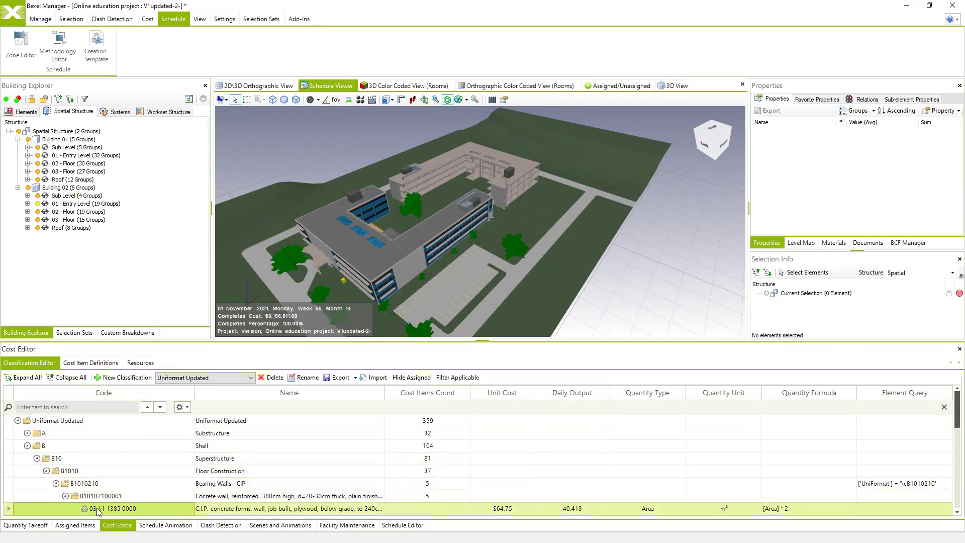
left_click(157, 439)
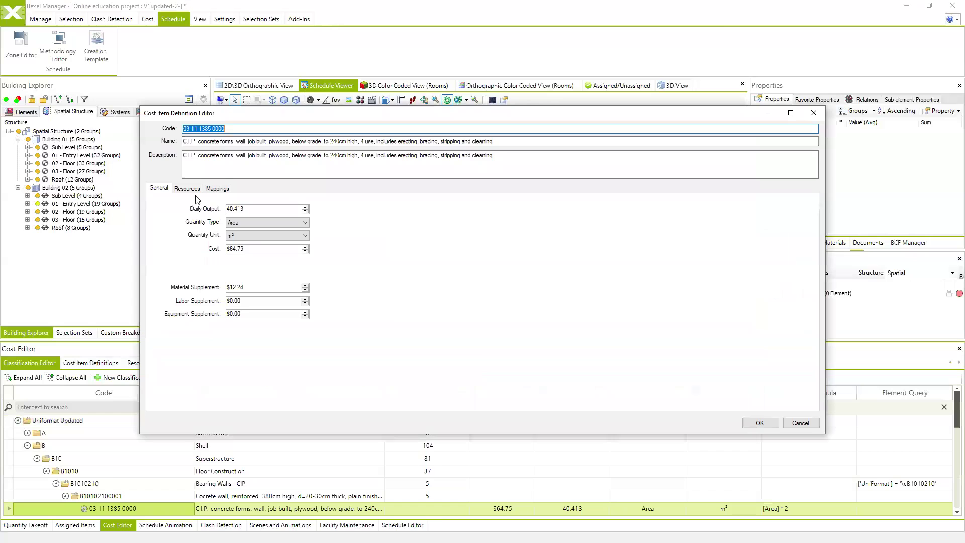
left_click(187, 188)
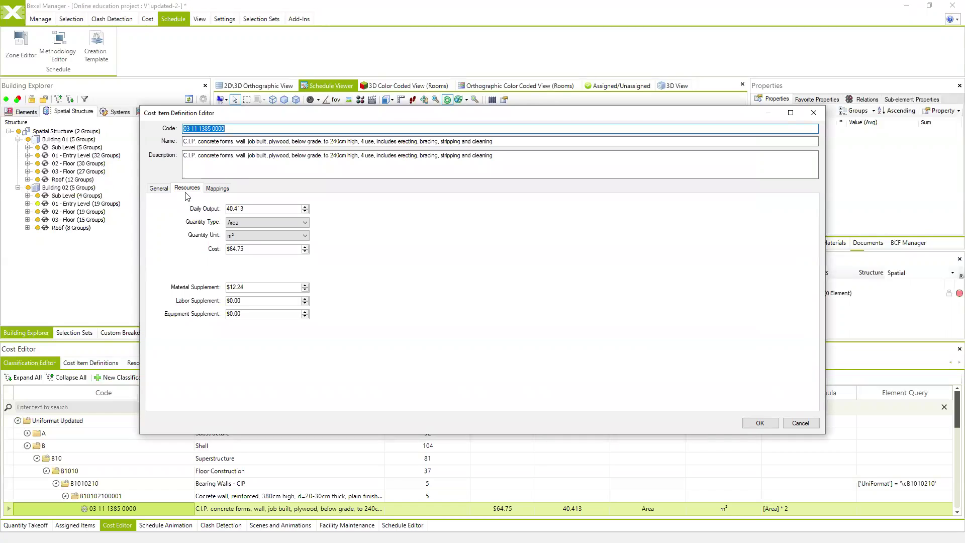
left_click(804, 424)
Step: Generate and close a Building 02 task report in the Schedule Editor, then restore the window
left_click(402, 525)
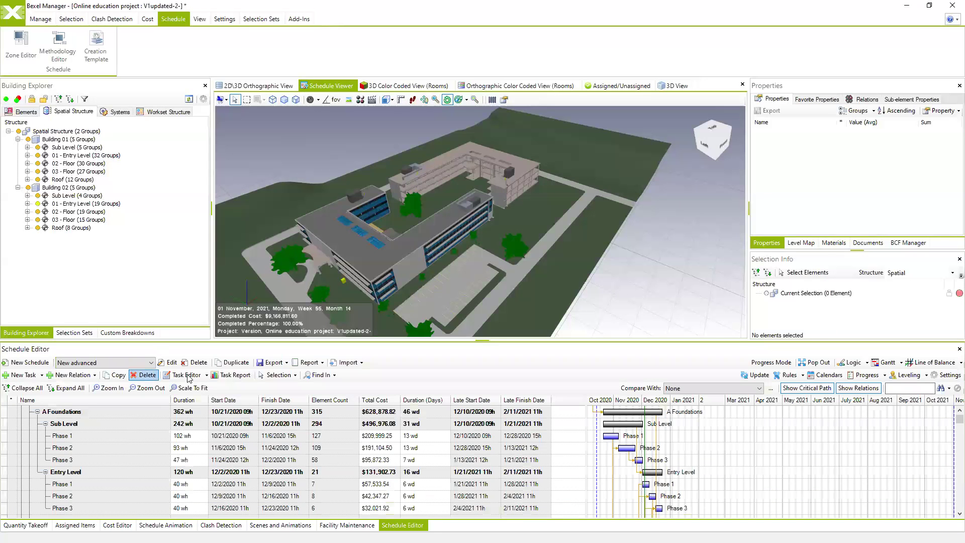
left_click(231, 374)
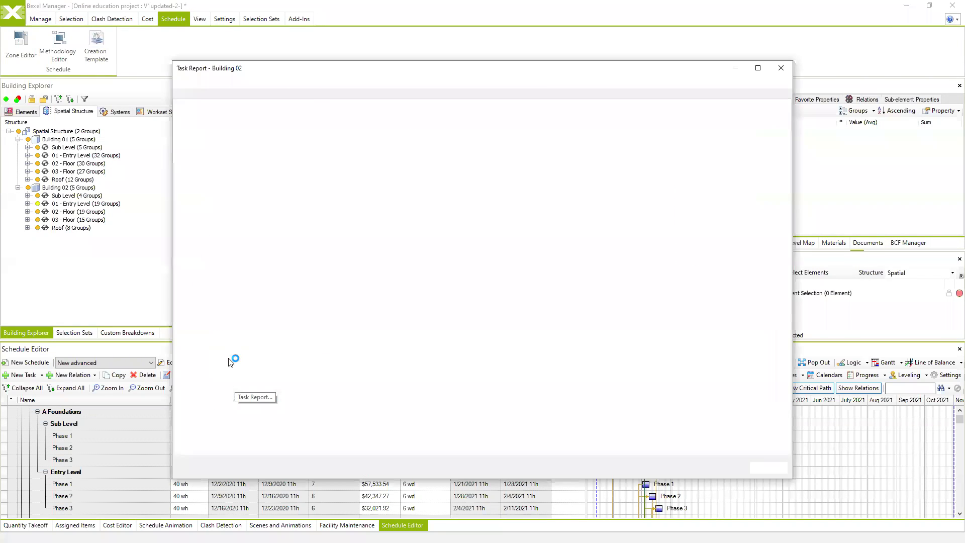
left_click(781, 68)
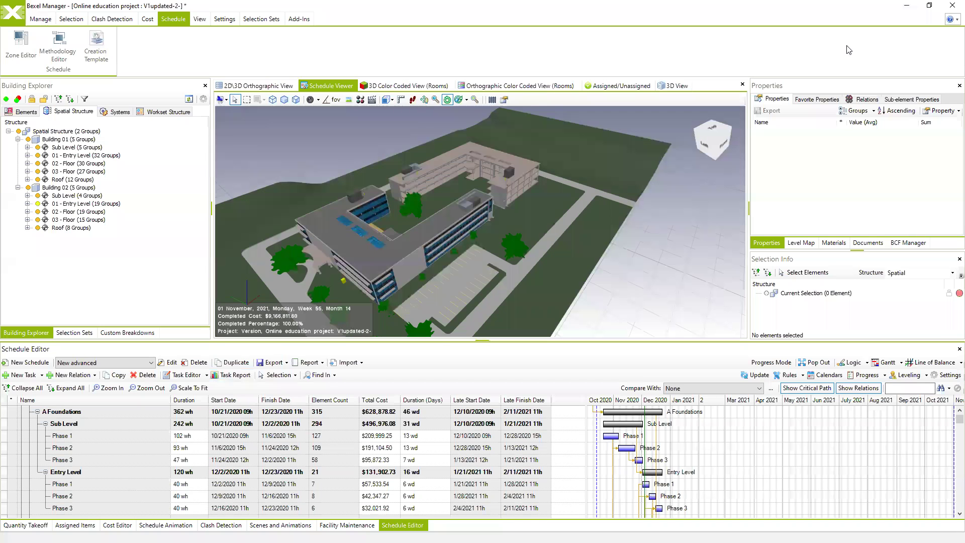
left_click(929, 6)
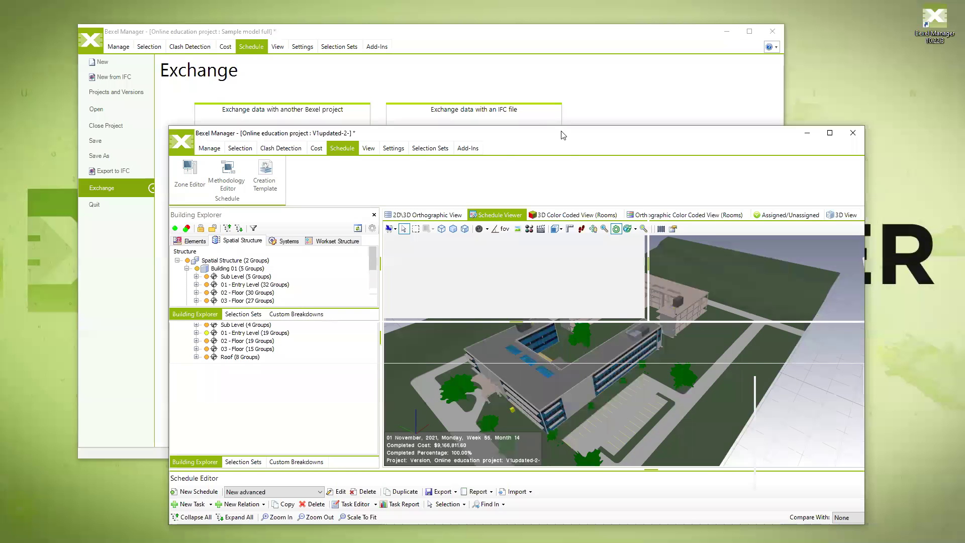
Step: Show every HiRise model element, orbit and zoom in on the building, and list its sources
left_click_drag(549, 140, 554, 98)
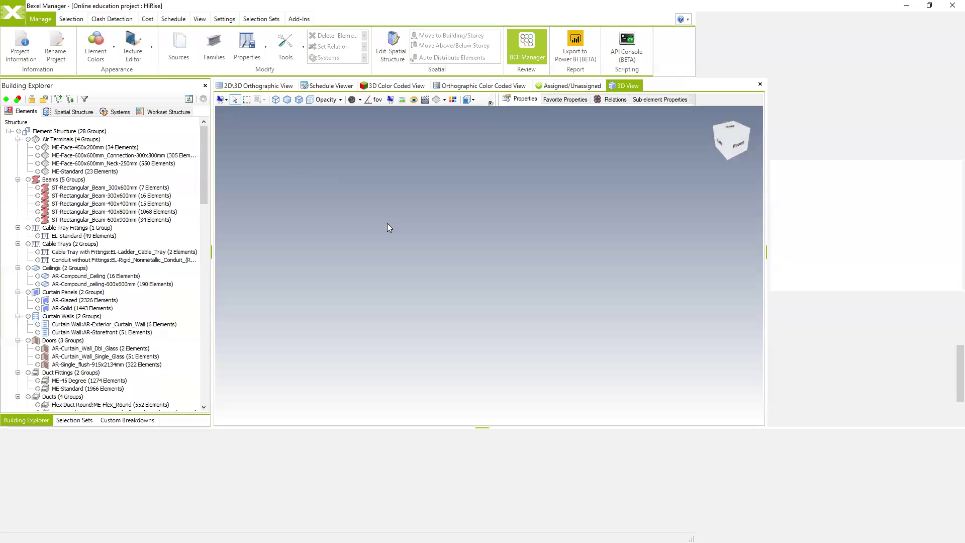
left_click(18, 131)
mouse_move(550, 284)
left_mouse_down()
mouse_move(568, 268)
mouse_move(521, 279)
mouse_move(554, 272)
left_mouse_up()
scroll(452, 261, "up", 6)
mouse_move(437, 263)
left_mouse_down()
mouse_move(455, 253)
mouse_move(430, 261)
left_mouse_up()
left_click(179, 48)
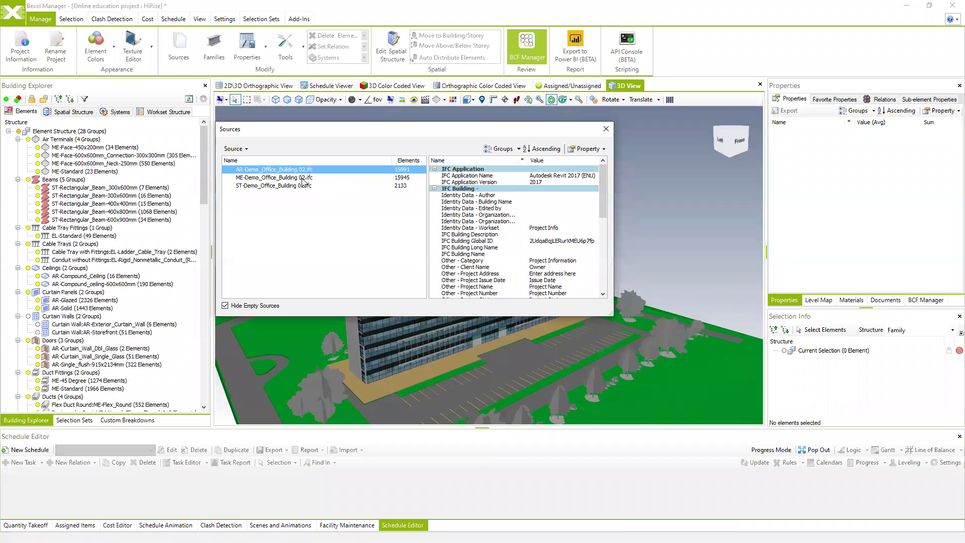
Step: Compare the ST, ME and AR Demo_Office_Building 02.ifc properties, then select an AR-Glazed curtain panel
left_click(301, 186)
left_click(288, 213)
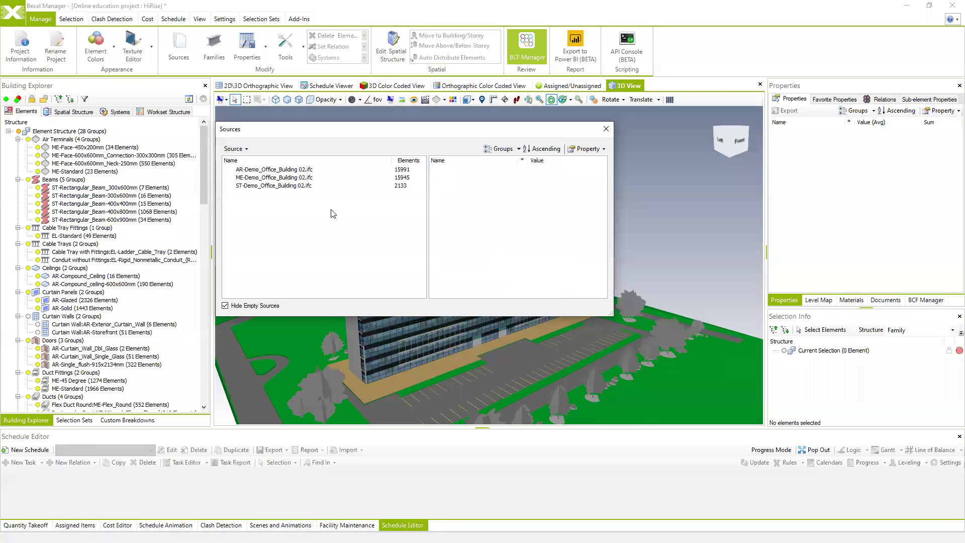
left_click_drag(431, 130, 497, 159)
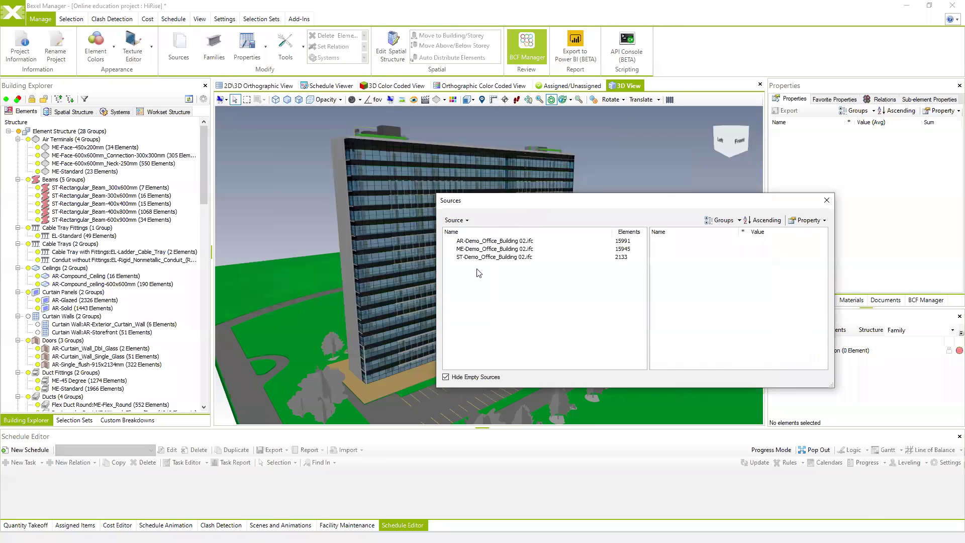
left_click(482, 257)
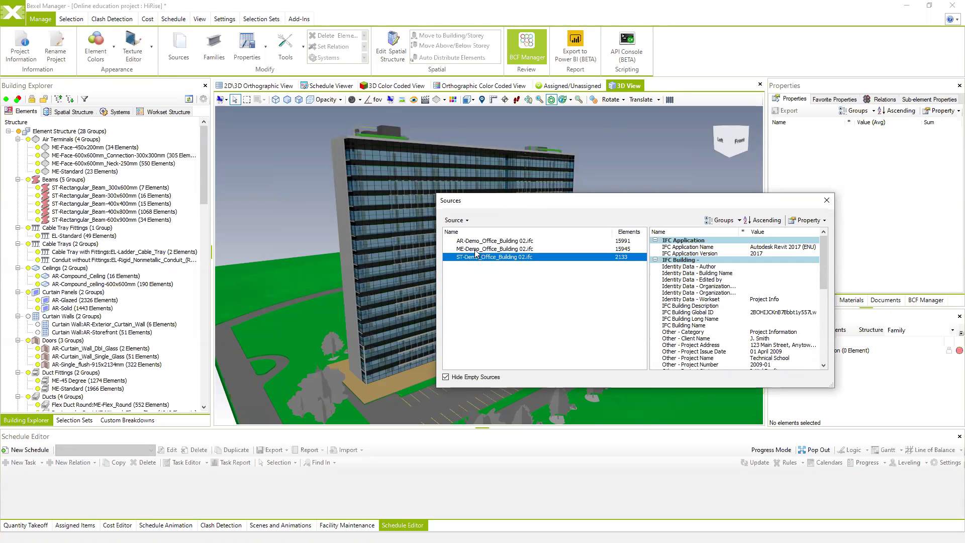
left_click(486, 249)
left_click(487, 240)
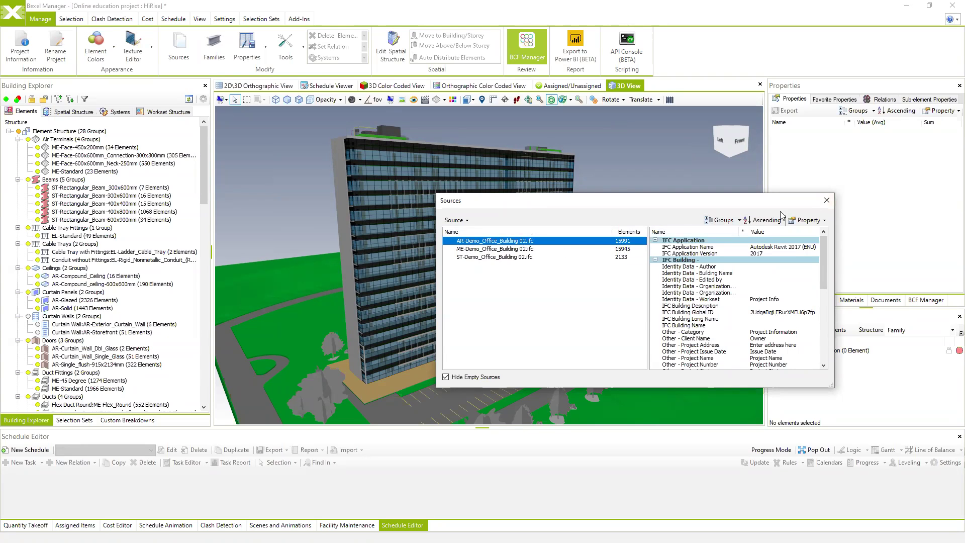
left_click(827, 200)
left_click(412, 211)
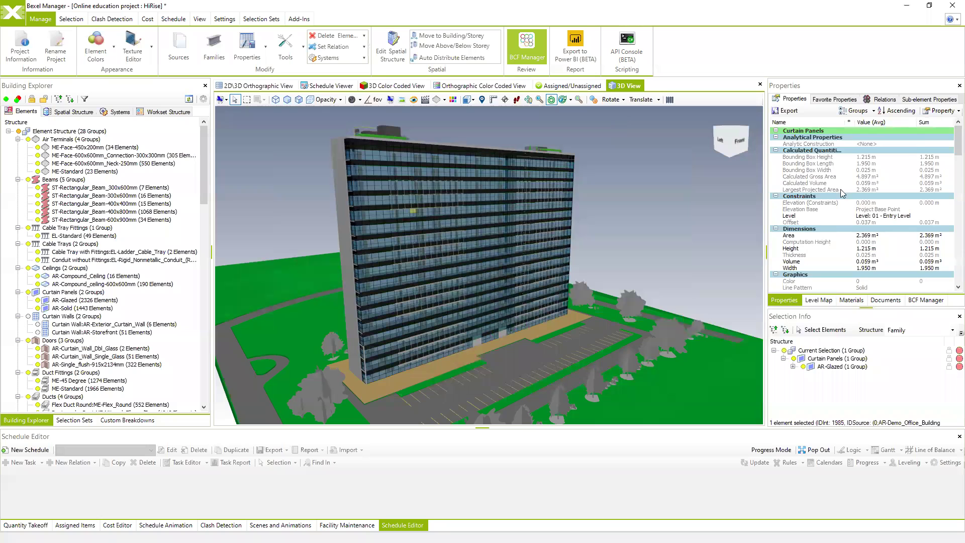
Step: Switch the bottom panel to cost classifications and give it more height
scroll(840, 187, "down", 3)
left_click_drag(957, 162, 957, 224)
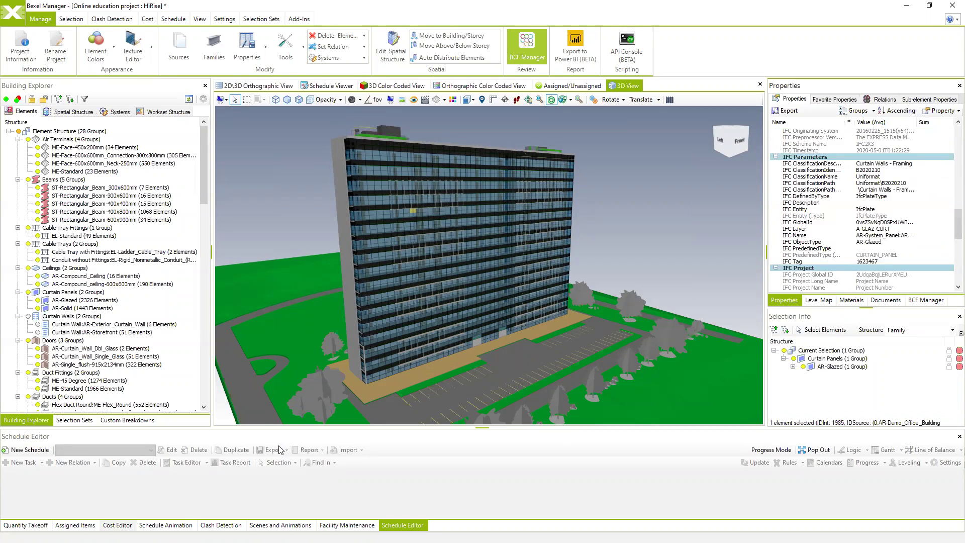
left_click(118, 525)
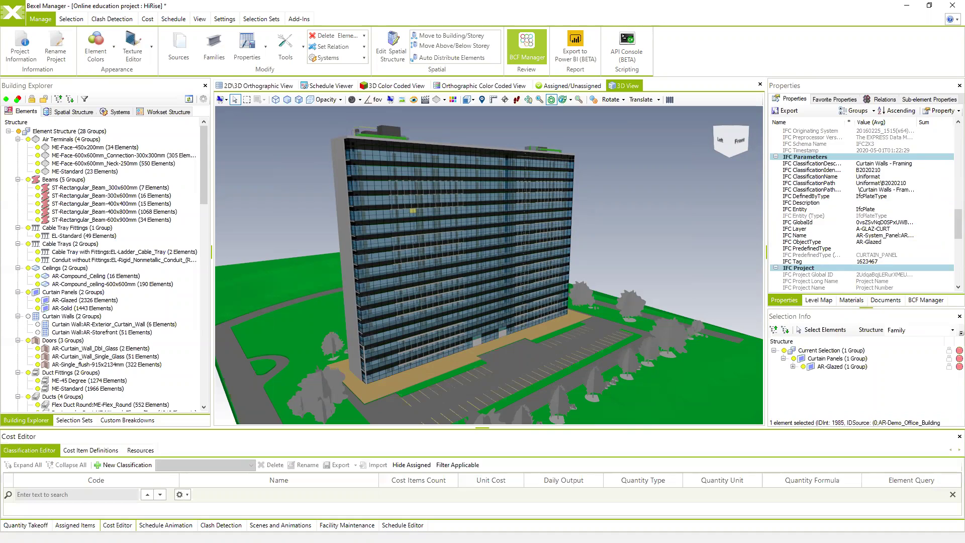
left_click_drag(260, 427, 260, 333)
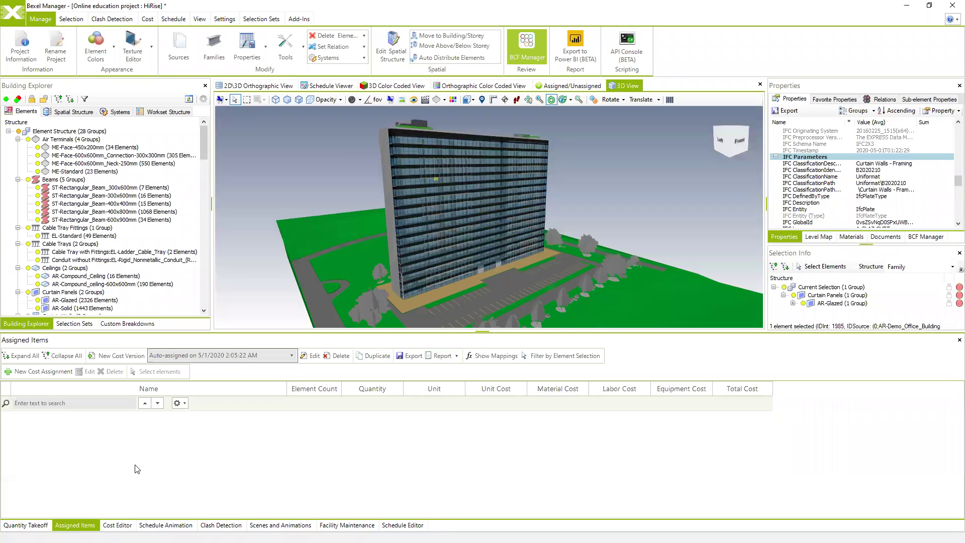
Step: Close the zone editor and the Methodology Editor
left_click(168, 20)
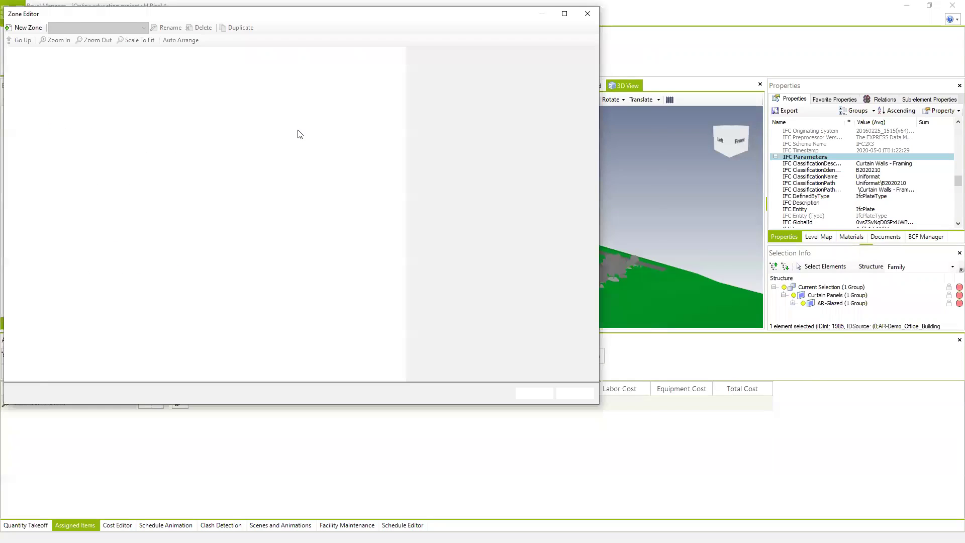
key("Escape")
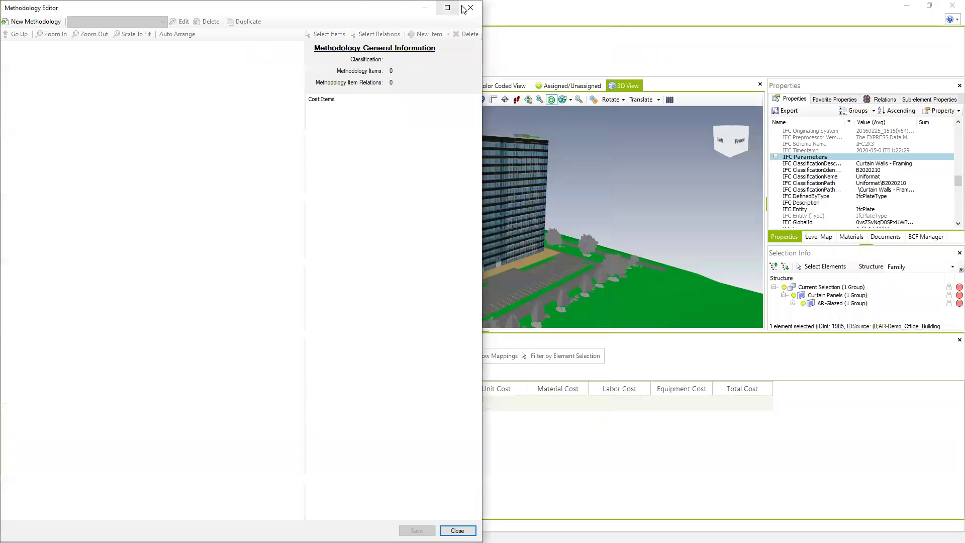
left_click(471, 6)
Step: Display the Selection Sets panel with Source Selection Sets beside the orbited building
left_click_drag(442, 254, 464, 253)
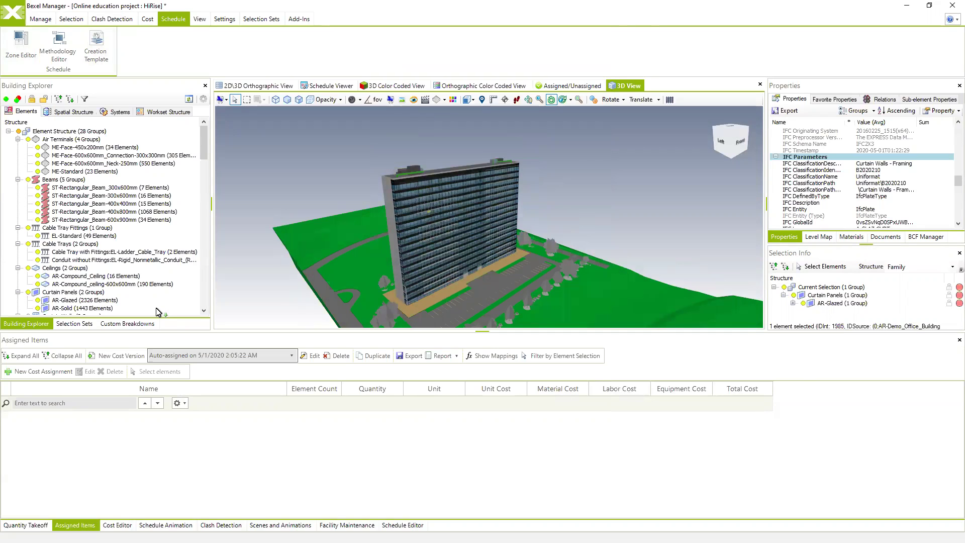
left_click(73, 324)
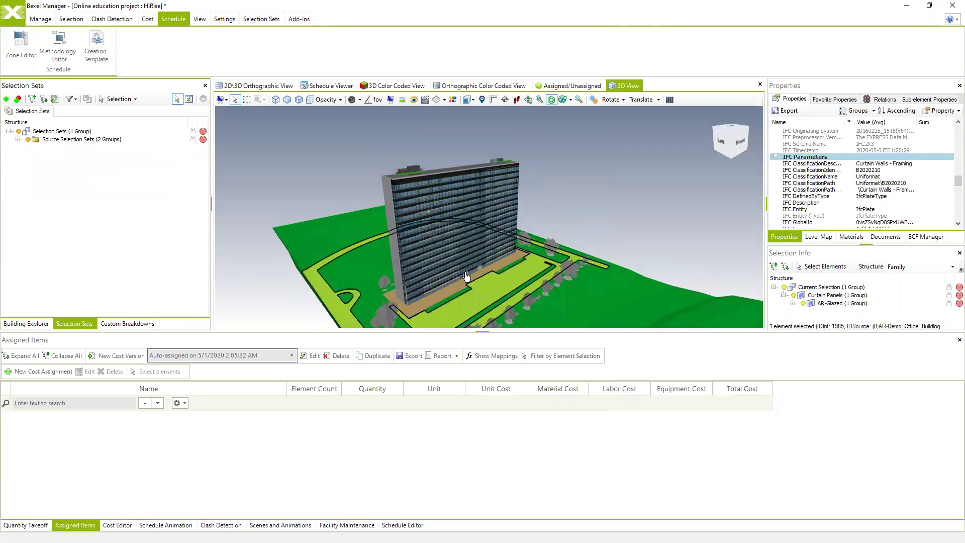
mouse_move(461, 273)
left_mouse_down()
mouse_move(459, 282)
mouse_move(459, 273)
left_mouse_up()
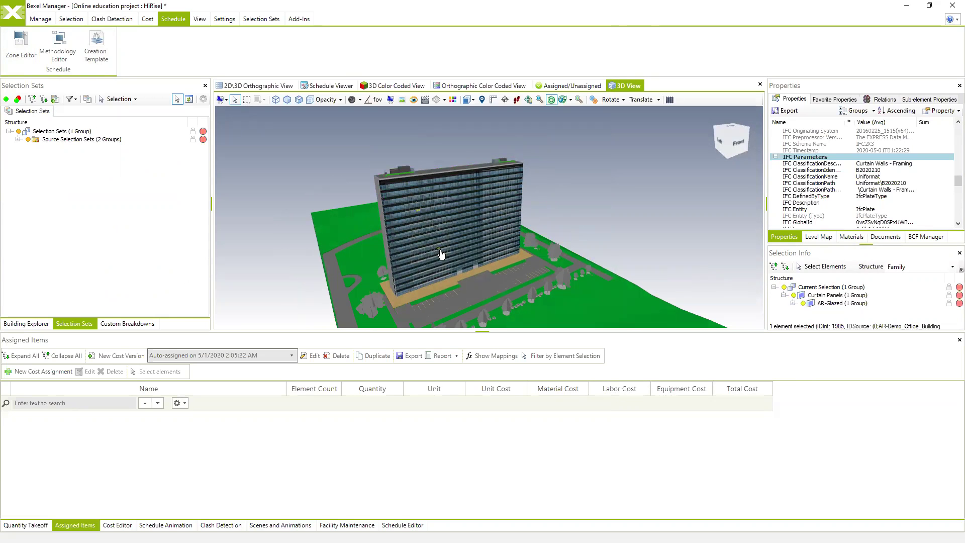
mouse_move(512, 250)
left_mouse_down()
mouse_move(524, 253)
mouse_move(499, 251)
left_mouse_up()
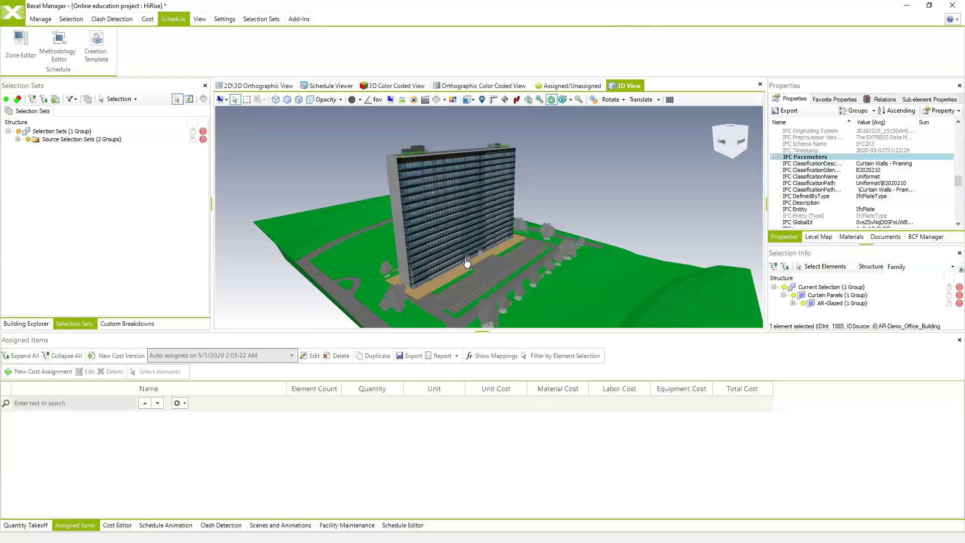
Step: Switch Building Explorer to the spatial structure and list all Building 01 floors
left_click(25, 322)
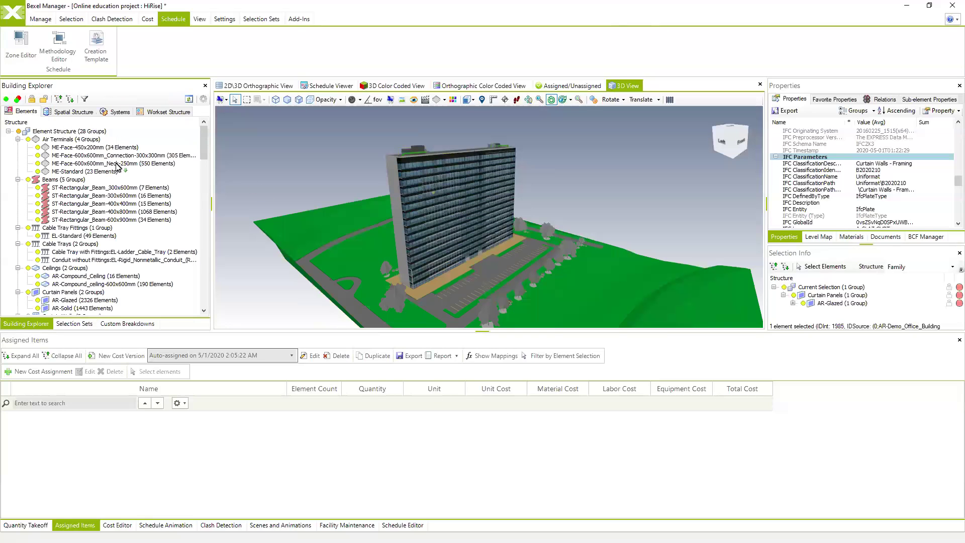
left_click(73, 111)
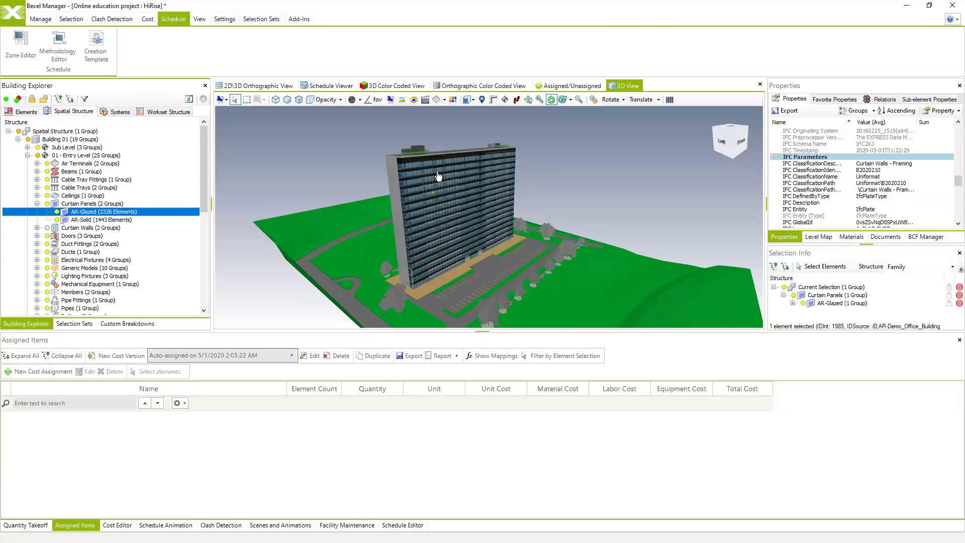
left_click(18, 139)
left_click(18, 139)
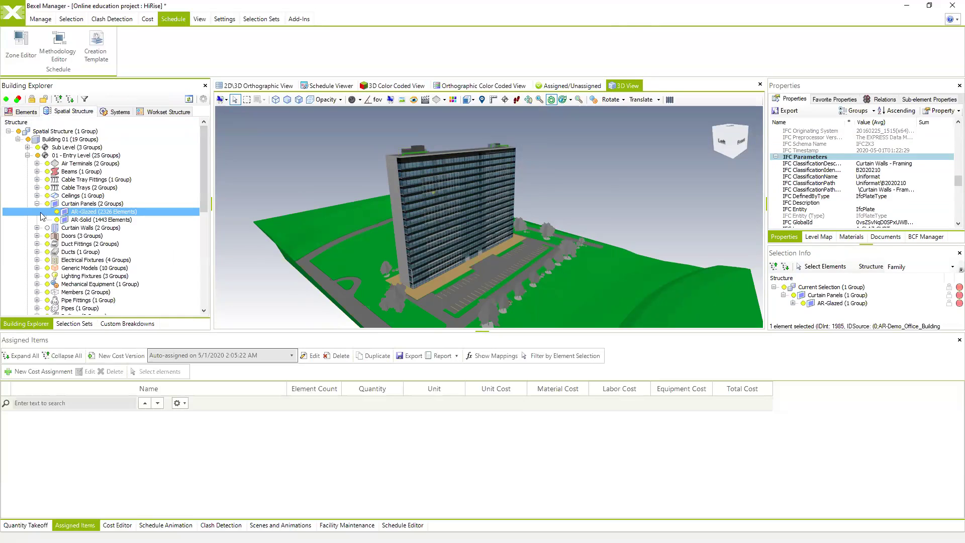
left_click(27, 155)
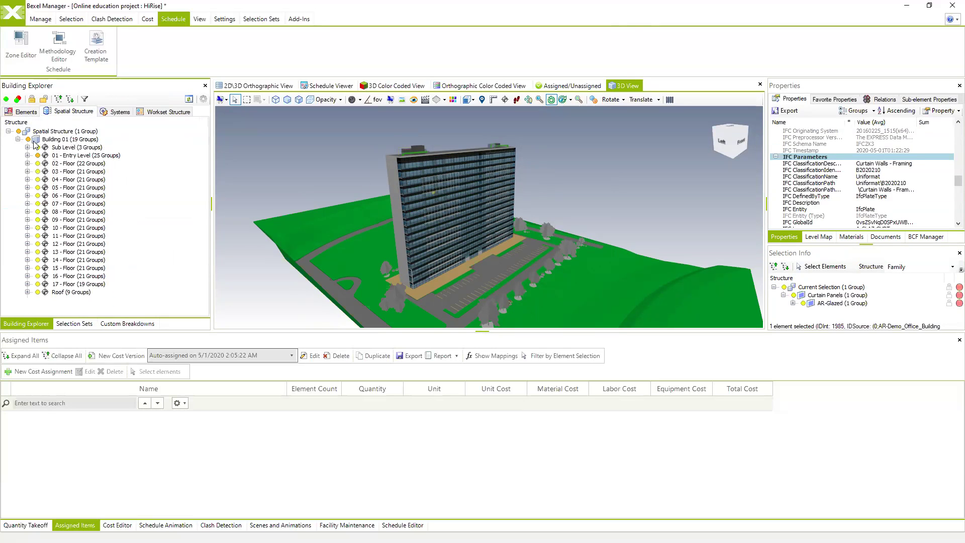
Step: Isolate 01 - Entry Level, orbit to its broad side, and select its 13300 elements
left_click(19, 131)
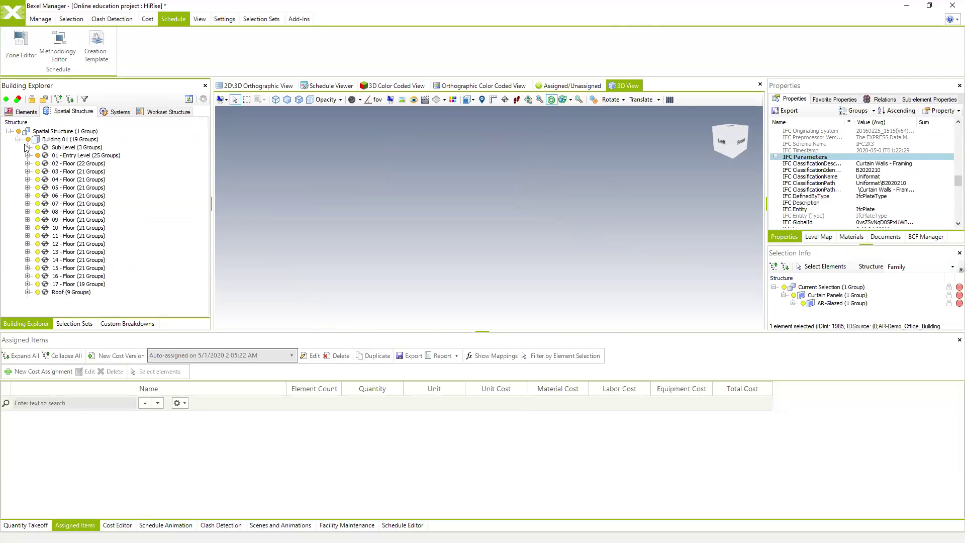
left_click(37, 155)
left_click_drag(480, 244, 570, 189)
left_click_drag(507, 232, 497, 292)
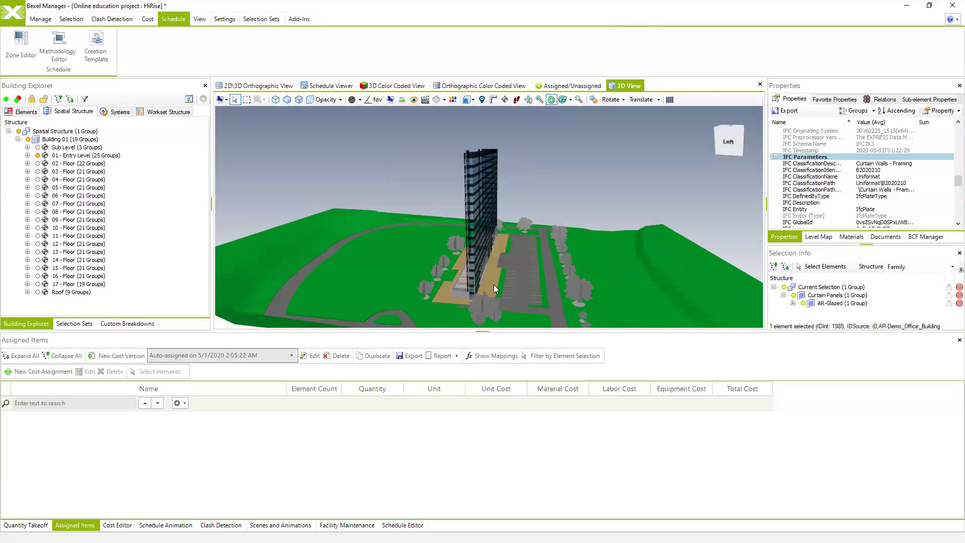
scroll(494, 285, "up", 3)
scroll(493, 222, "up", 3)
scroll(492, 223, "down", 3)
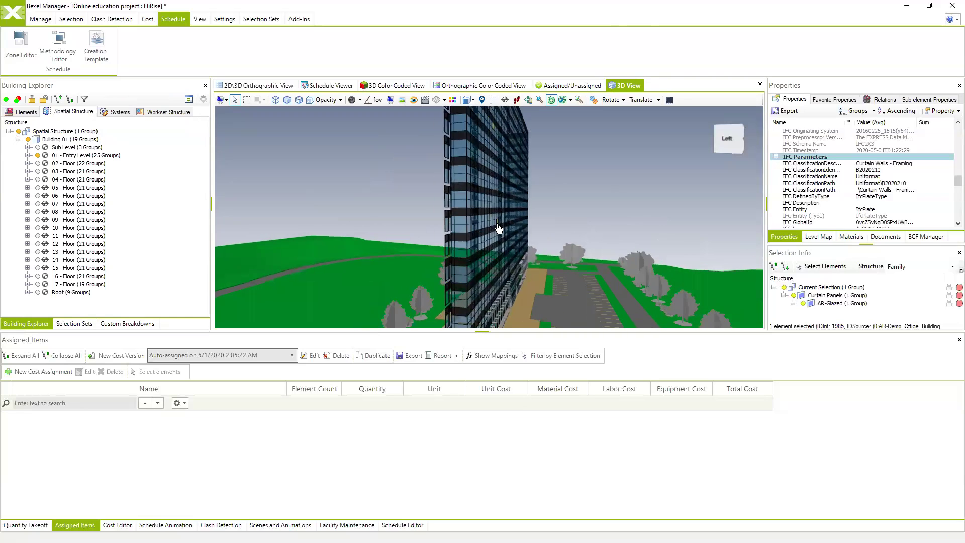
scroll(520, 265, "down", 2)
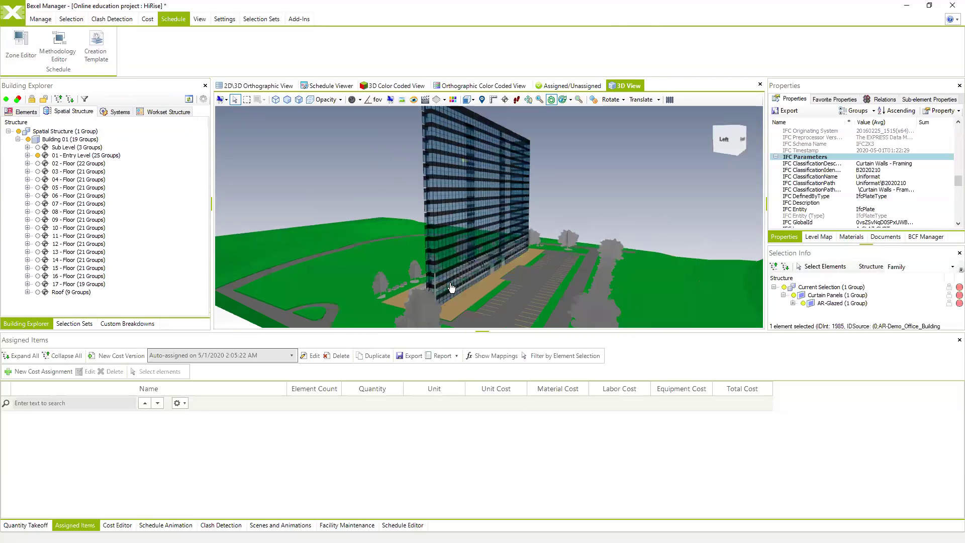
left_click_drag(492, 274, 484, 276)
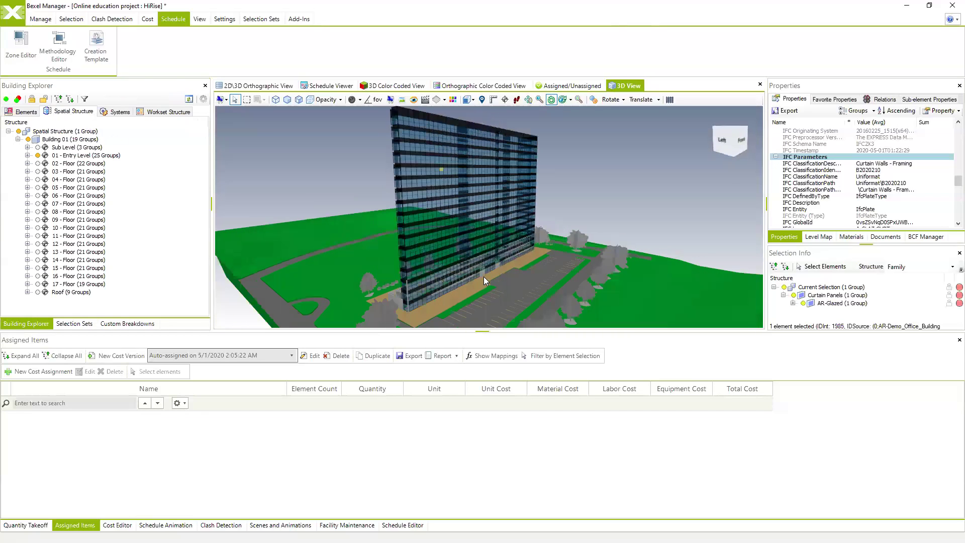
left_click(68, 155)
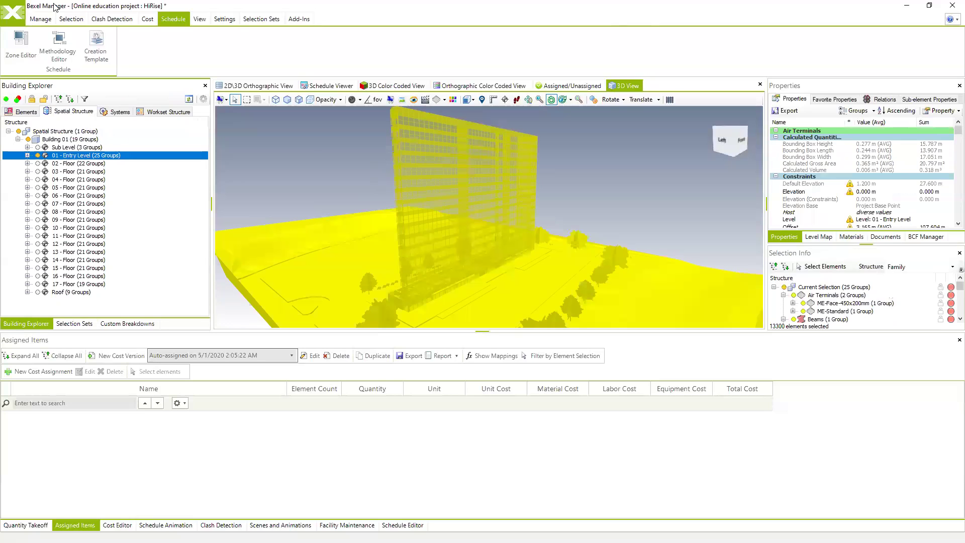
Step: Auto-distribute the Entry Level elements to their proper storeys and confirm with Yes
left_click(40, 19)
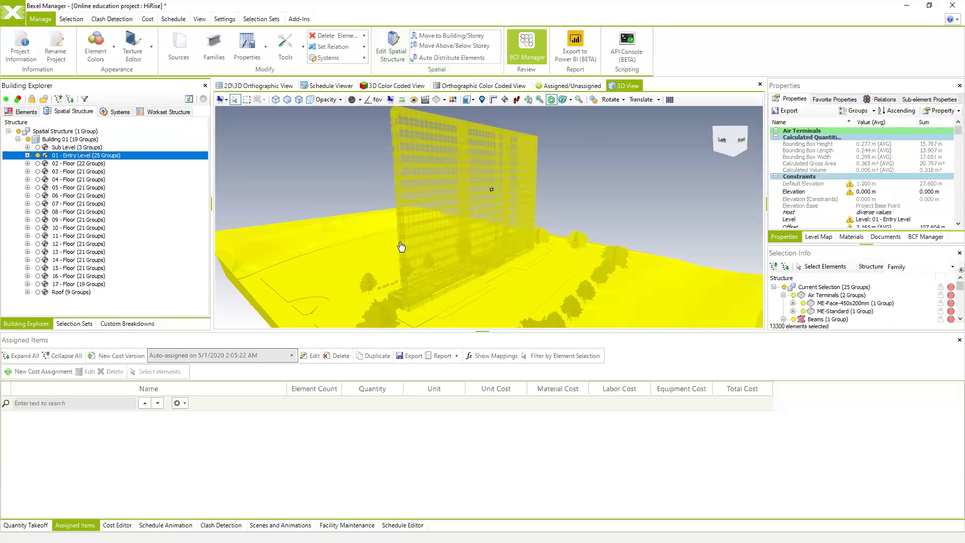
left_click_drag(461, 232, 469, 230)
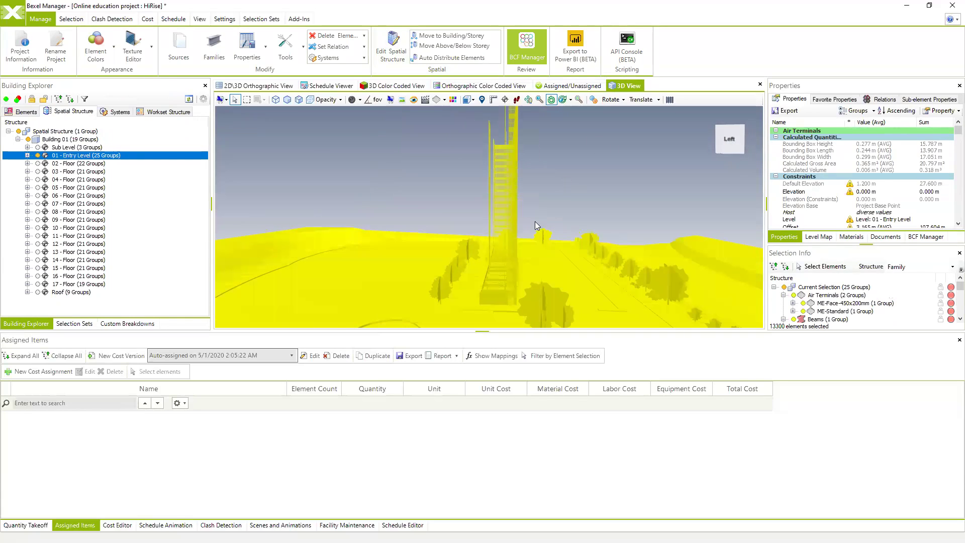
left_click_drag(535, 220, 520, 223)
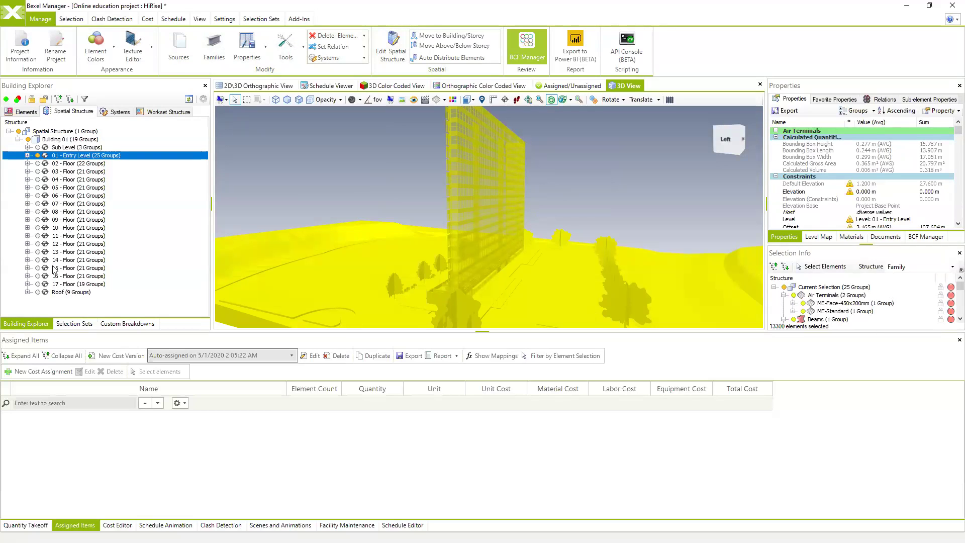
left_click(452, 58)
left_click(518, 309)
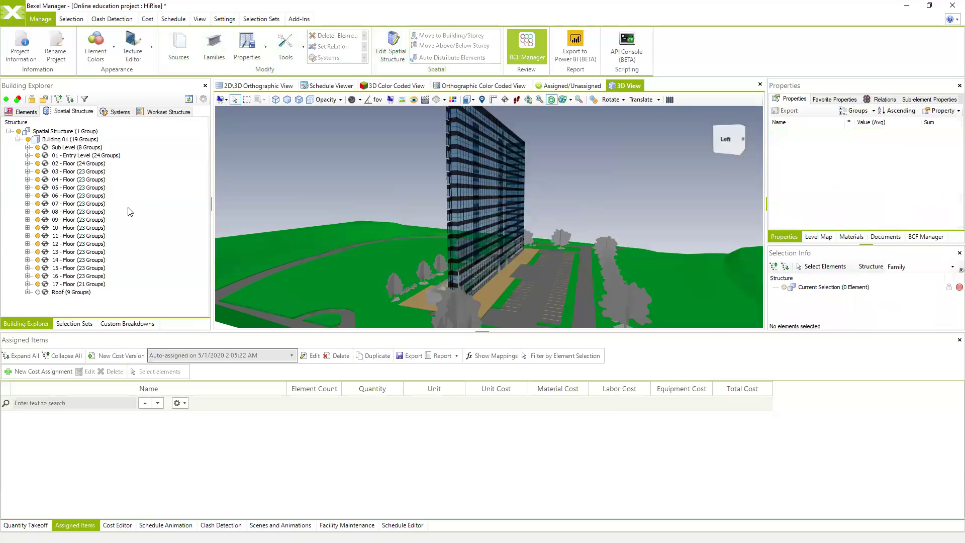
Step: Check floors such as 03 and 06 on their own, then show the whole tower and open Recent Projects
left_click(38, 155)
left_click(38, 164)
left_click(37, 172)
left_click(38, 172)
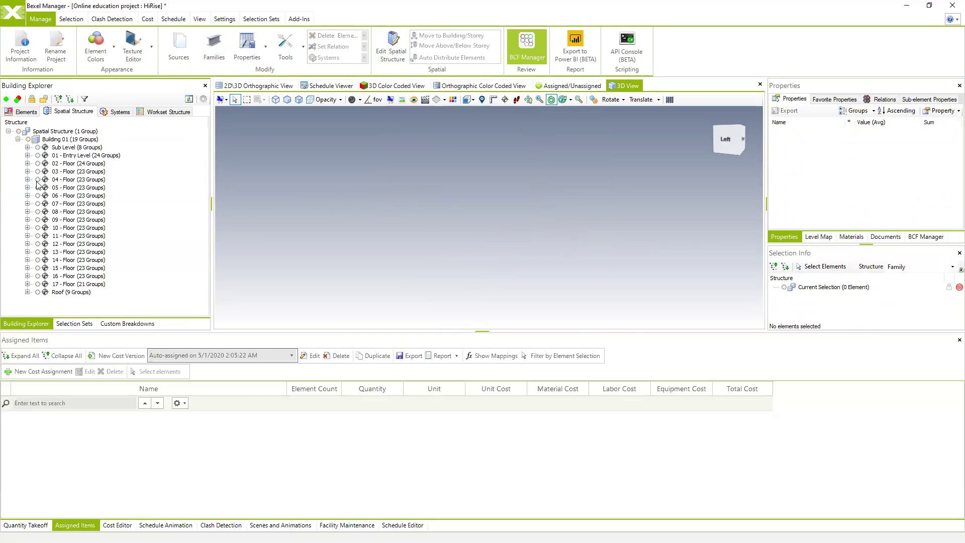
left_click(38, 196)
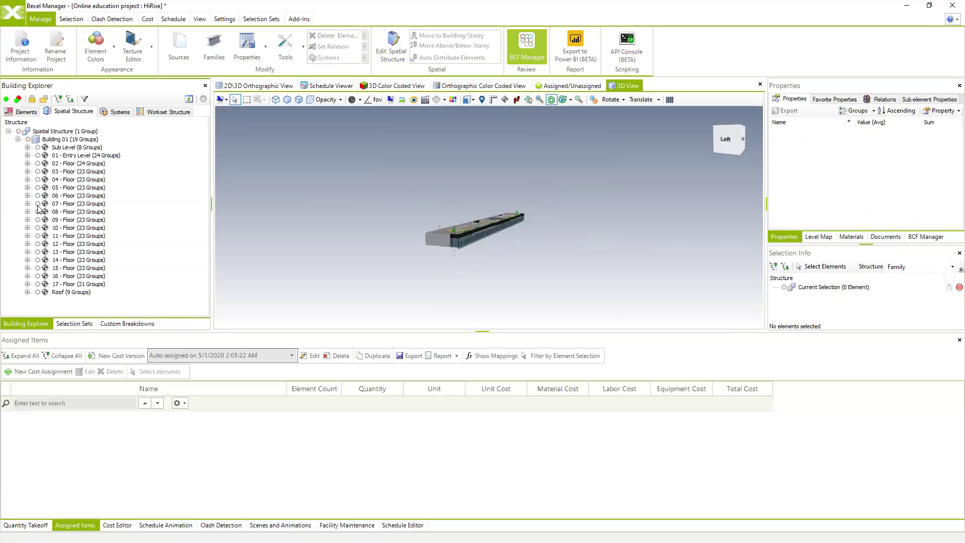
left_click(19, 132)
left_click_drag(469, 250, 420, 229)
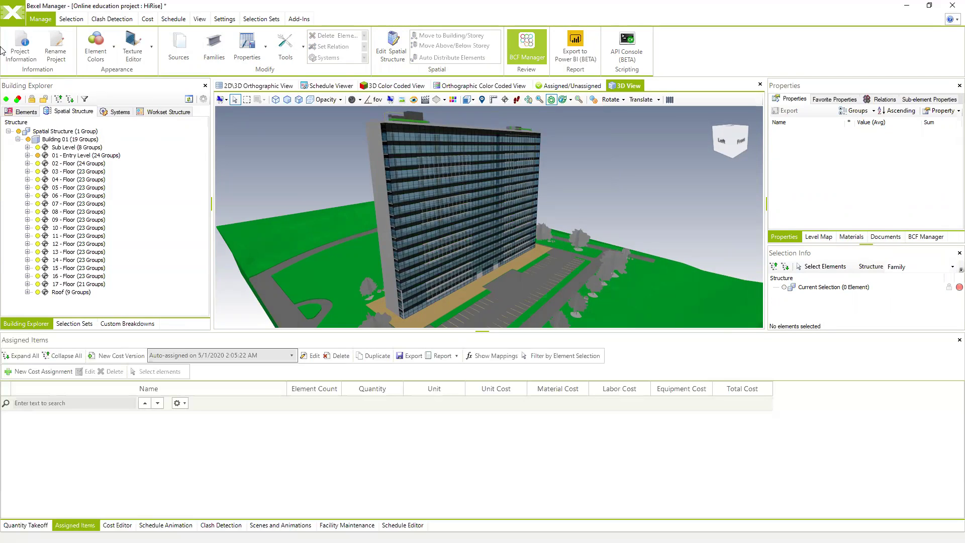
left_click(12, 12)
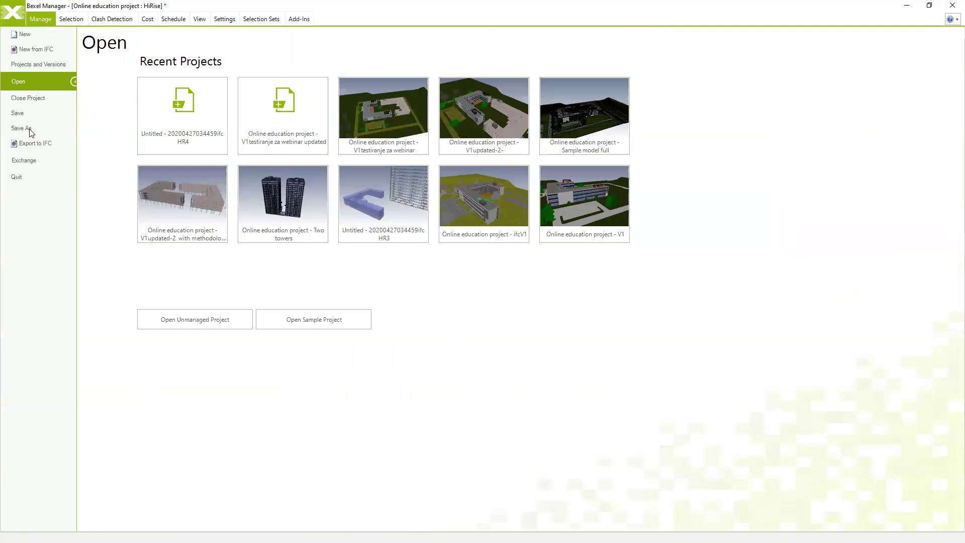
Step: Start an import from another Bexel project using Import\Schedule\Exchange methodologies.bxf
left_click(70, 162)
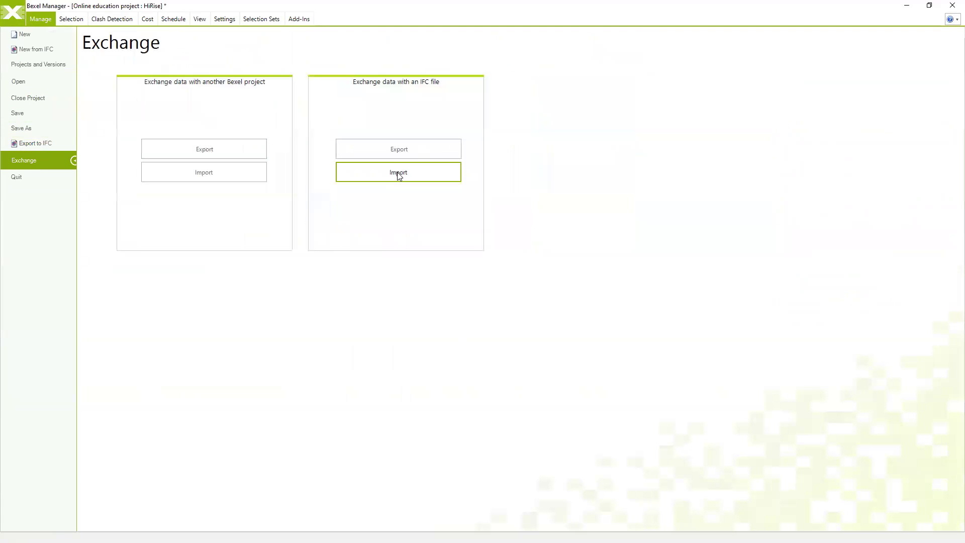
left_click(204, 171)
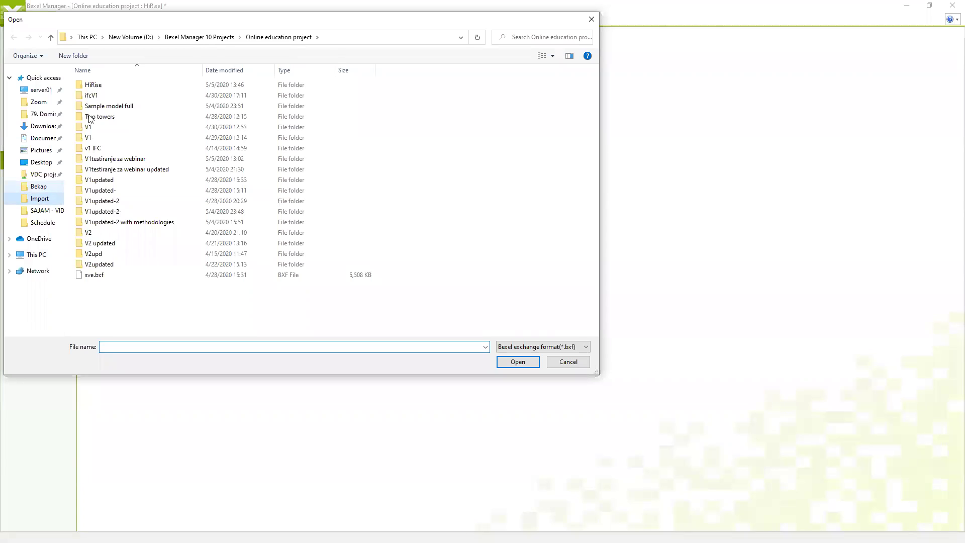
double_click(103, 85)
left_click(107, 85)
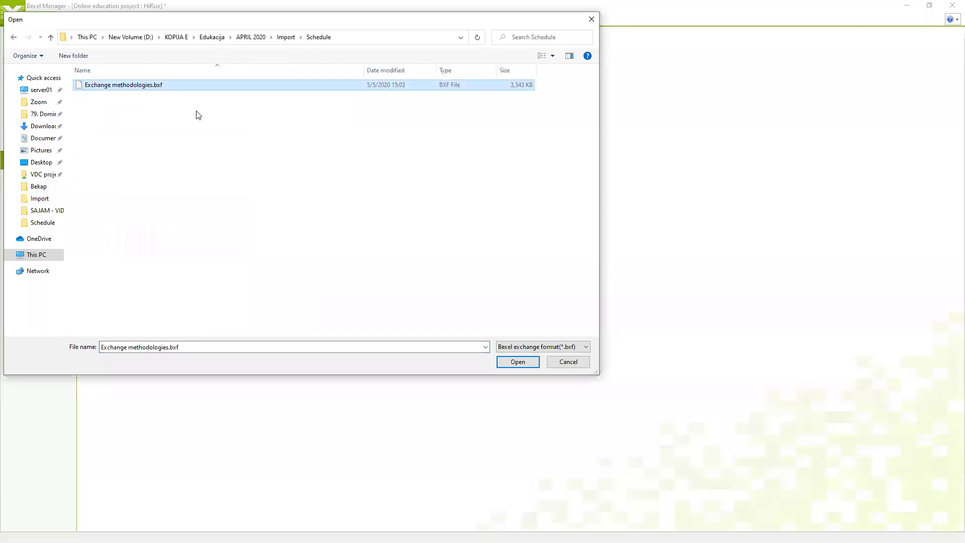
left_click(515, 362)
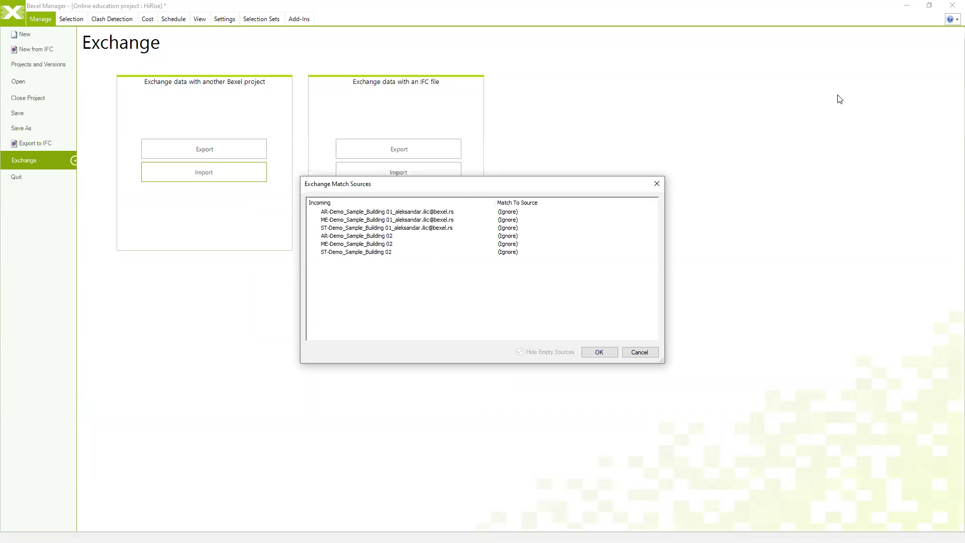
Step: Match the AR, ME and ST sample sources to their Demo_Office_Building 02.ifc counterparts
left_click(373, 236)
left_click(513, 236)
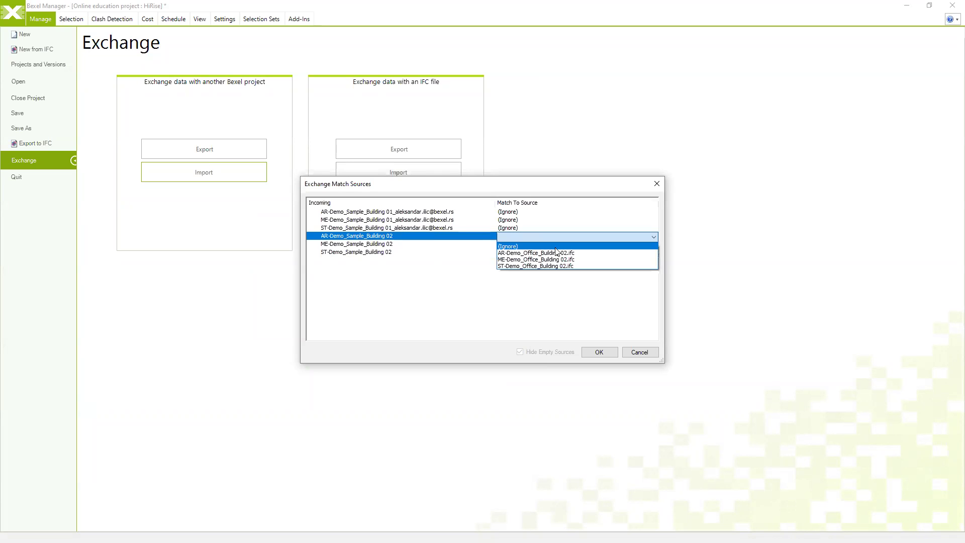
left_click(557, 253)
left_click(527, 245)
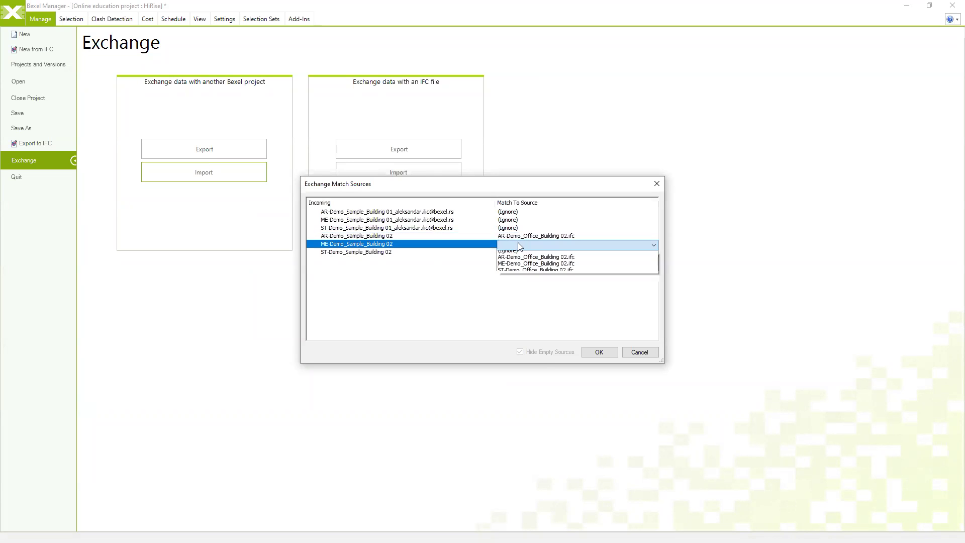
left_click(527, 267)
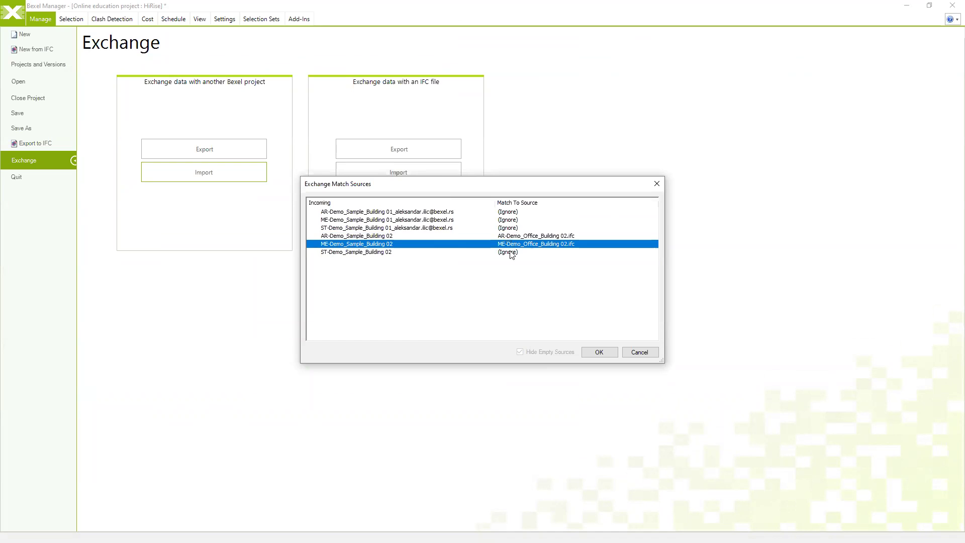
left_click(512, 253)
left_click(511, 253)
left_click(536, 281)
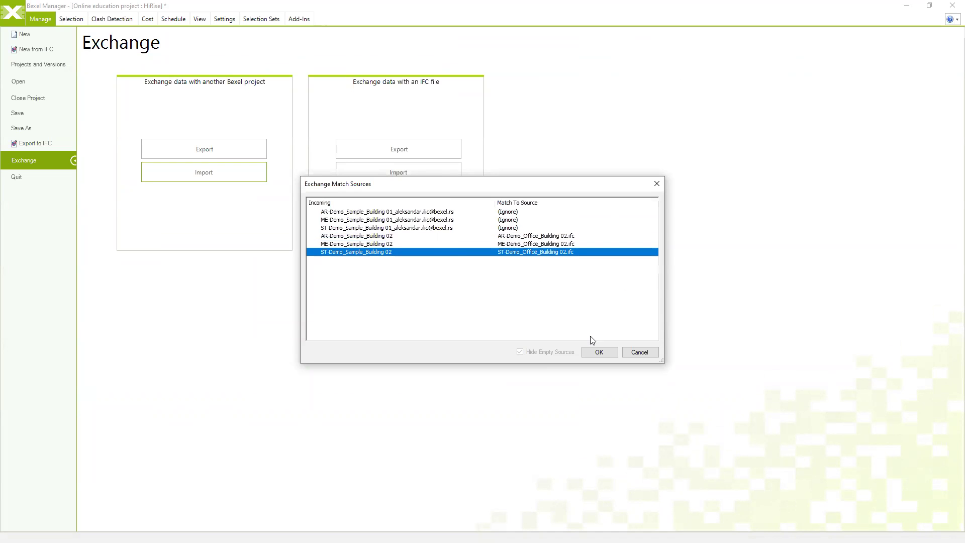
left_click(599, 352)
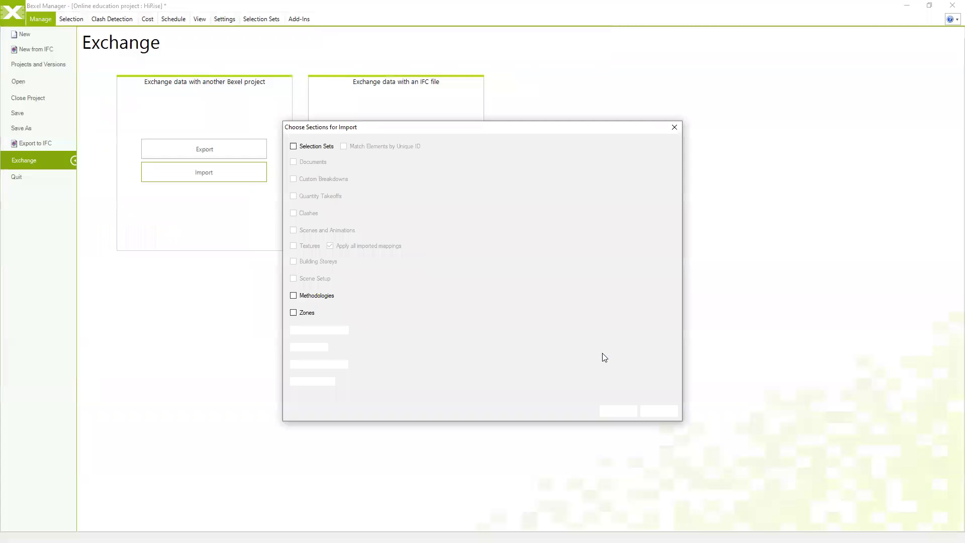
Step: Import Selection Sets, Zones and Creation Templates, then dismiss the import report
left_click(293, 147)
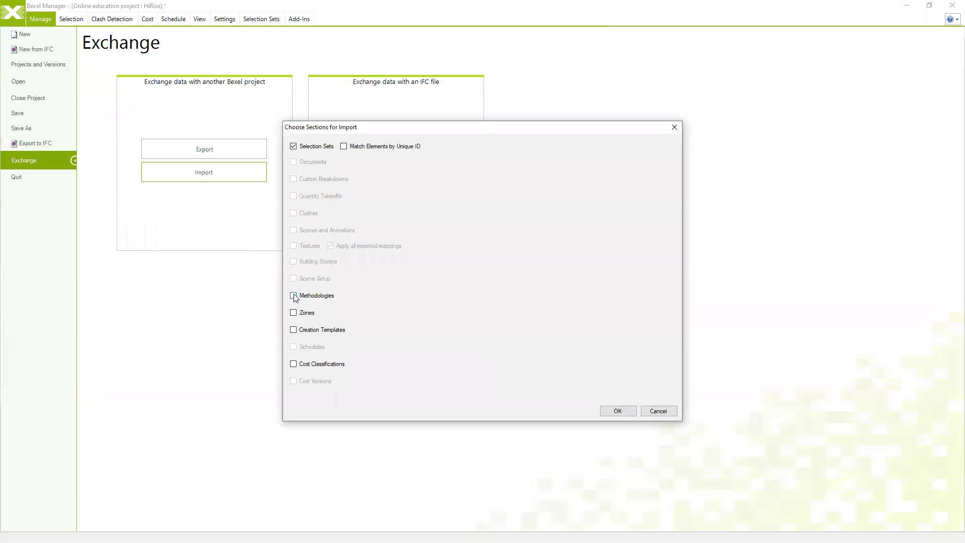
left_click(294, 312)
left_click(293, 330)
left_click(617, 412)
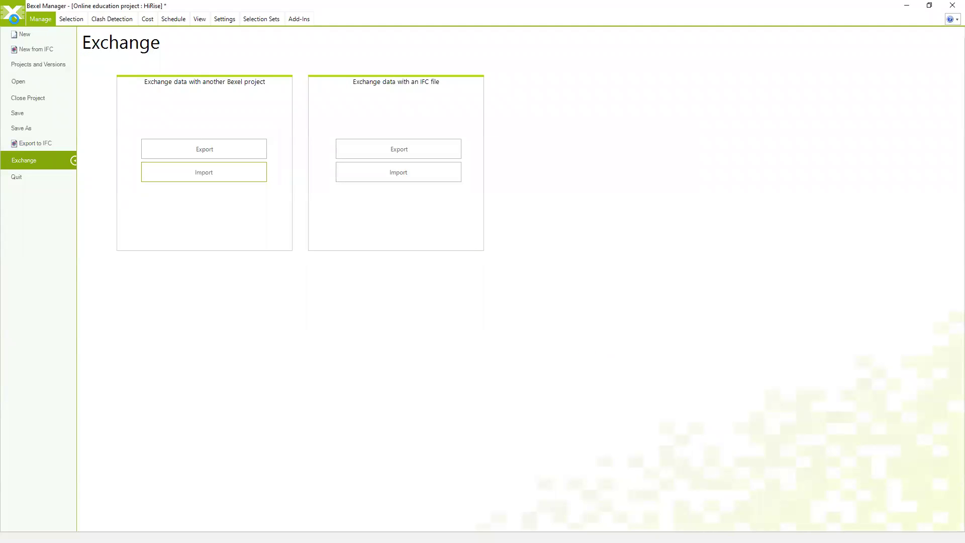
left_click(528, 336)
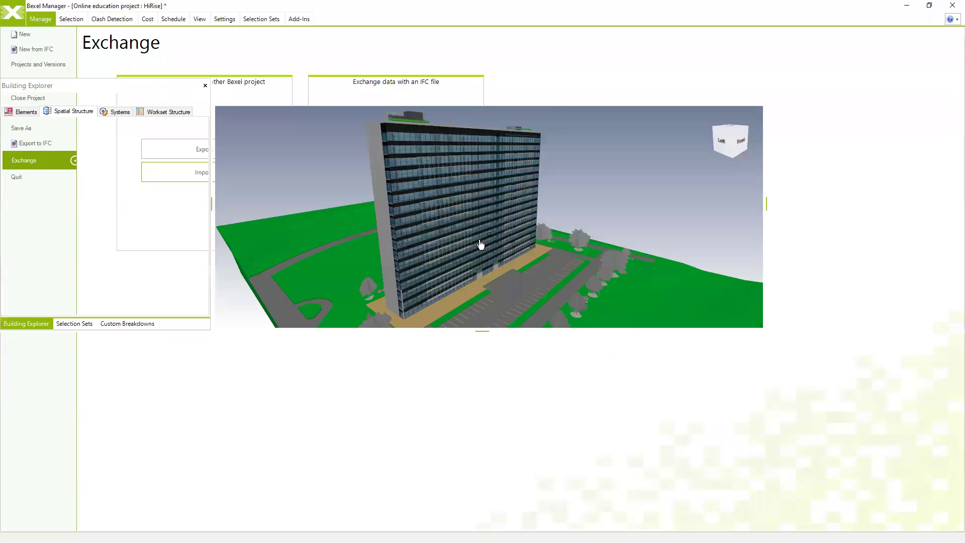
Step: Browse the Office Building LOB Final methodology graph, close it, and open the Zone Editor
left_click(174, 19)
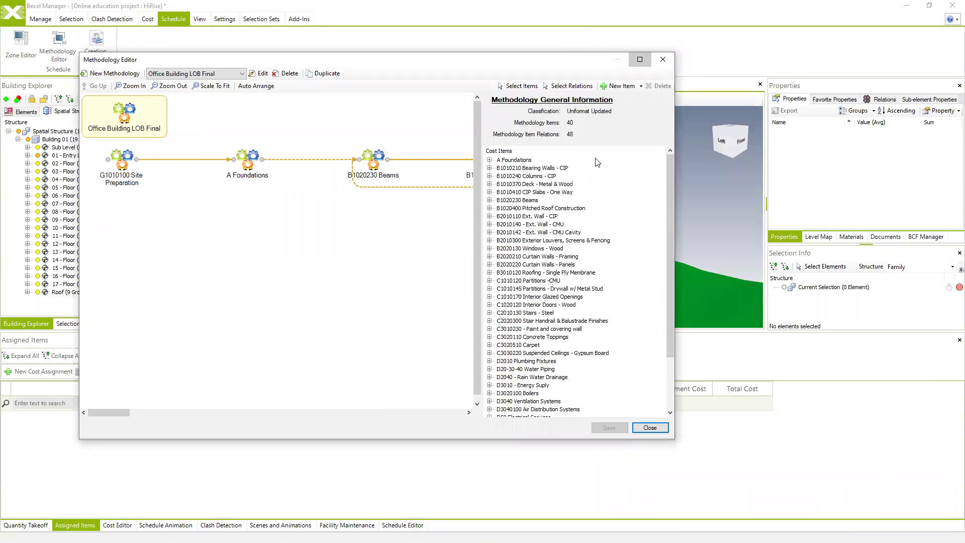
left_click(648, 63)
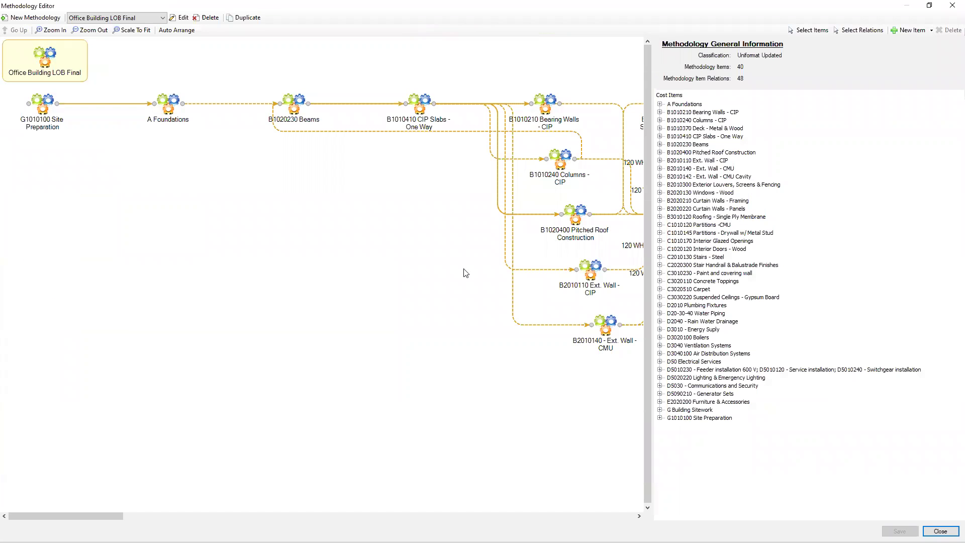
left_click_drag(93, 517, 315, 355)
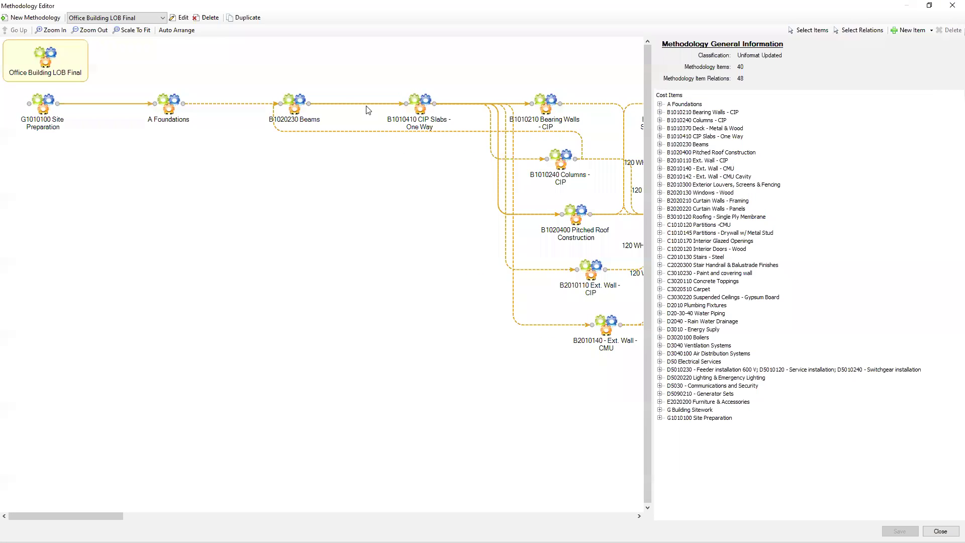
left_click(950, 9)
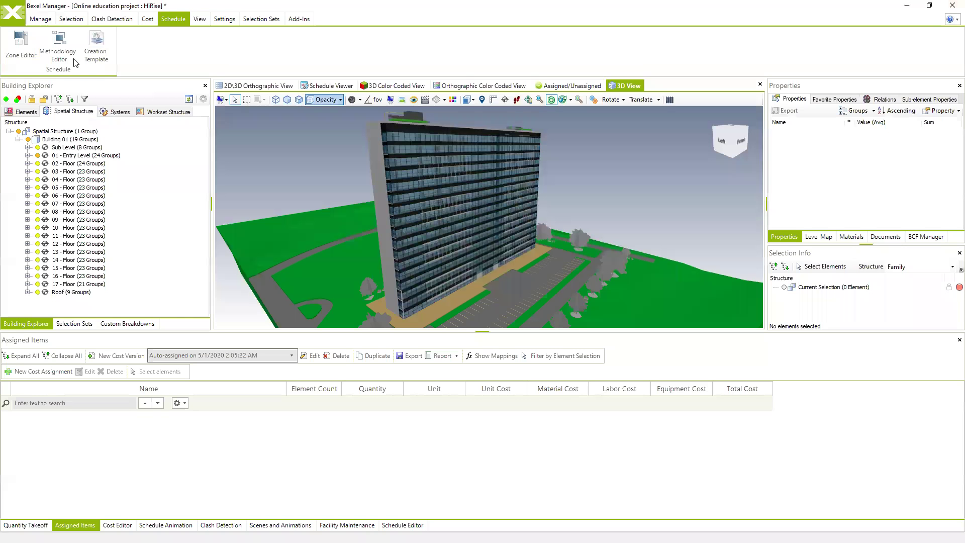
left_click(28, 45)
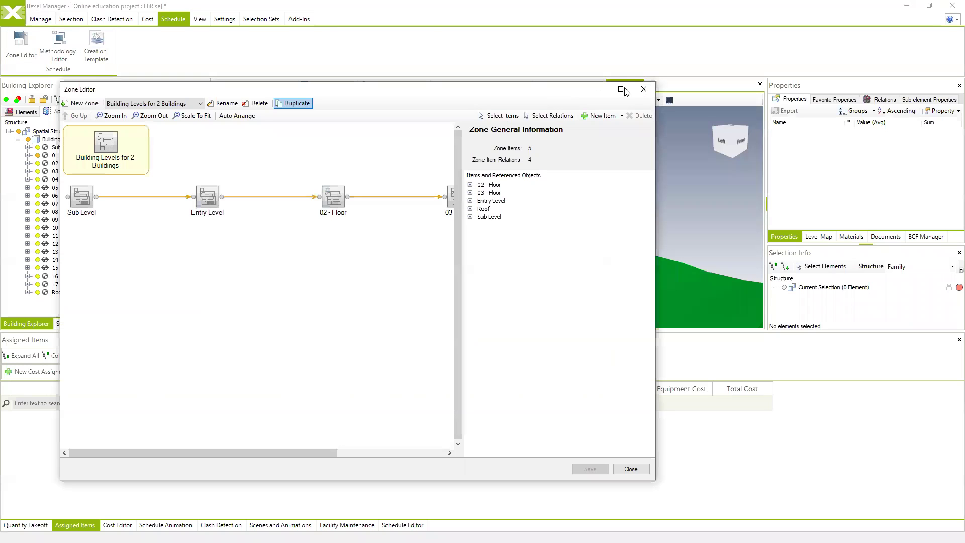
Step: Maximise the zone window and inspect the Sub Level, Entry Level, 02, 03 and Roof items
left_click(621, 86)
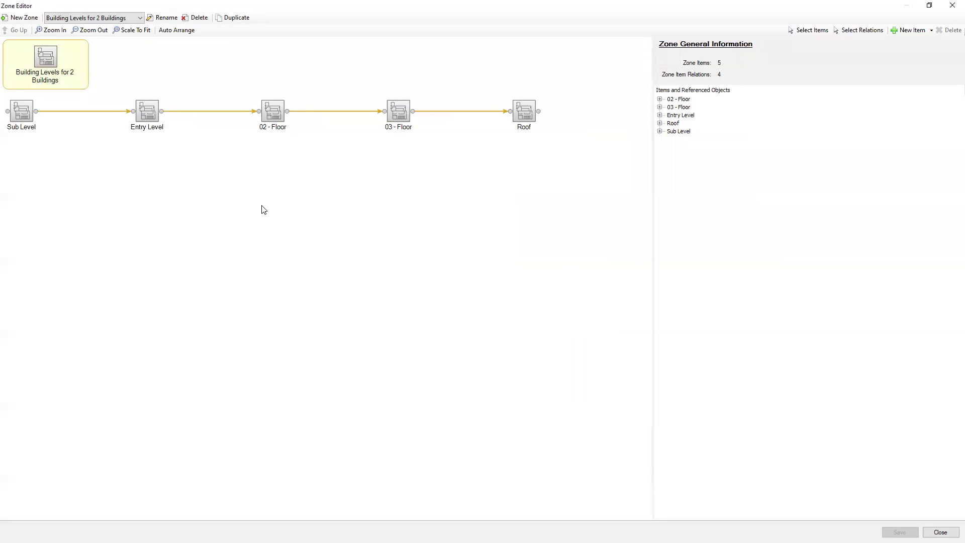
left_click(25, 125)
left_click(148, 117)
left_click(270, 110)
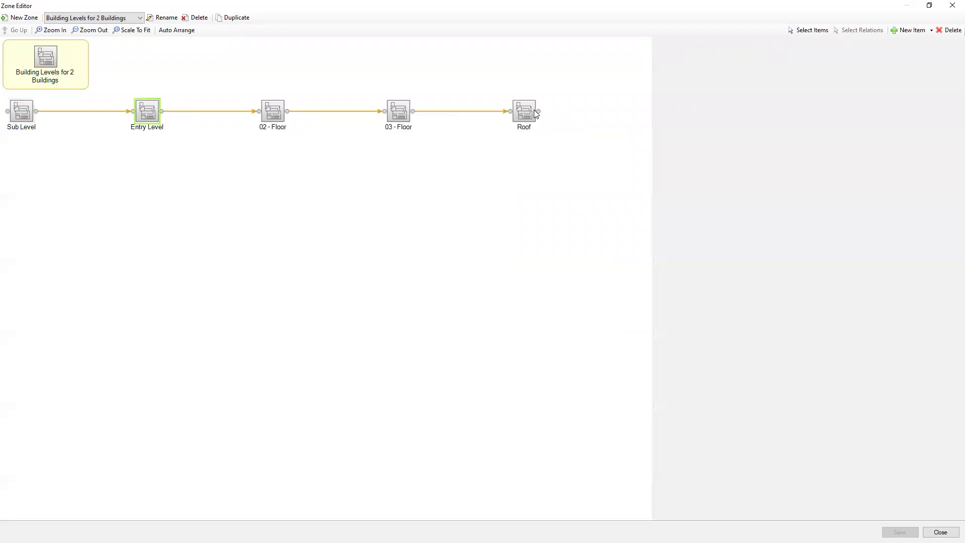
left_click(408, 117)
left_click(530, 116)
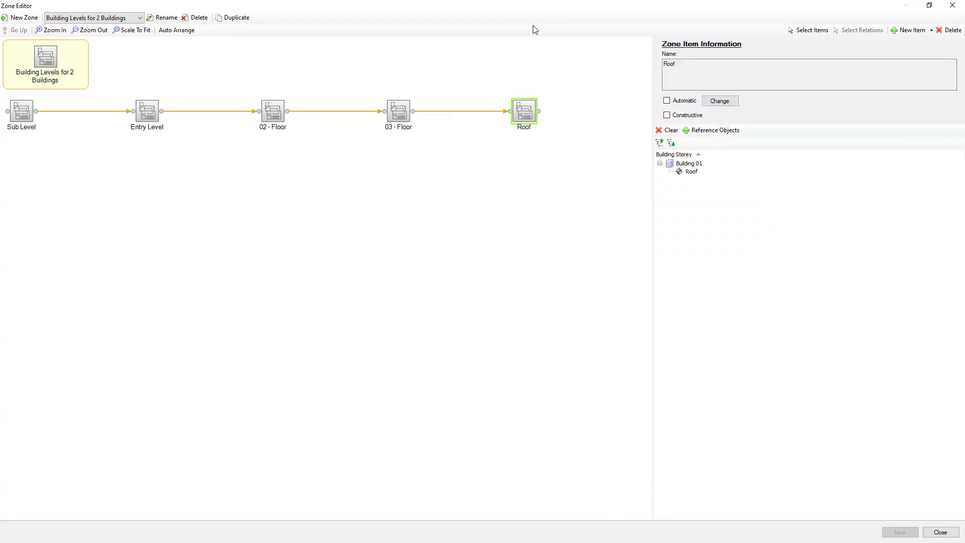
Step: Box-select and delete all five level items and their relations
left_click_drag(535, 6, 555, 207)
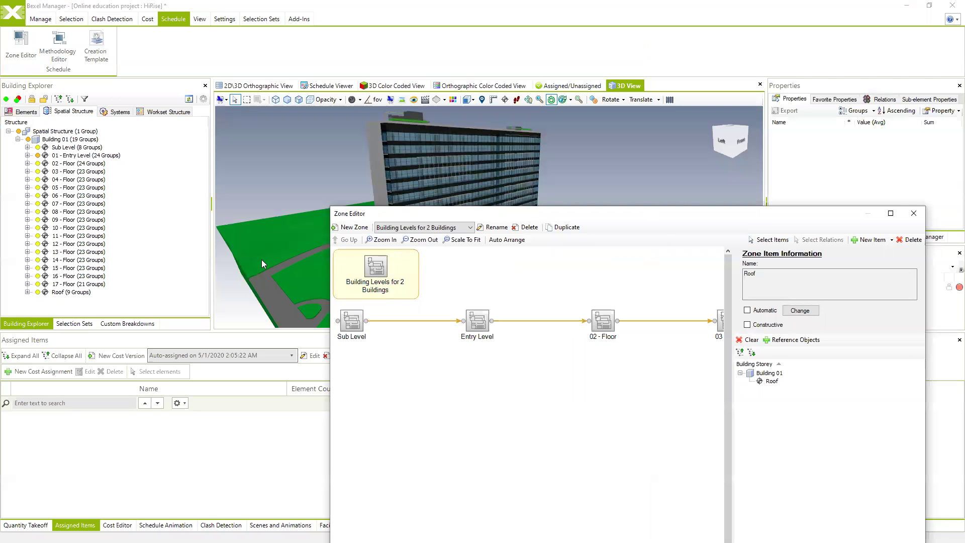
left_click(890, 213)
left_click_drag(583, 198, 2, 98)
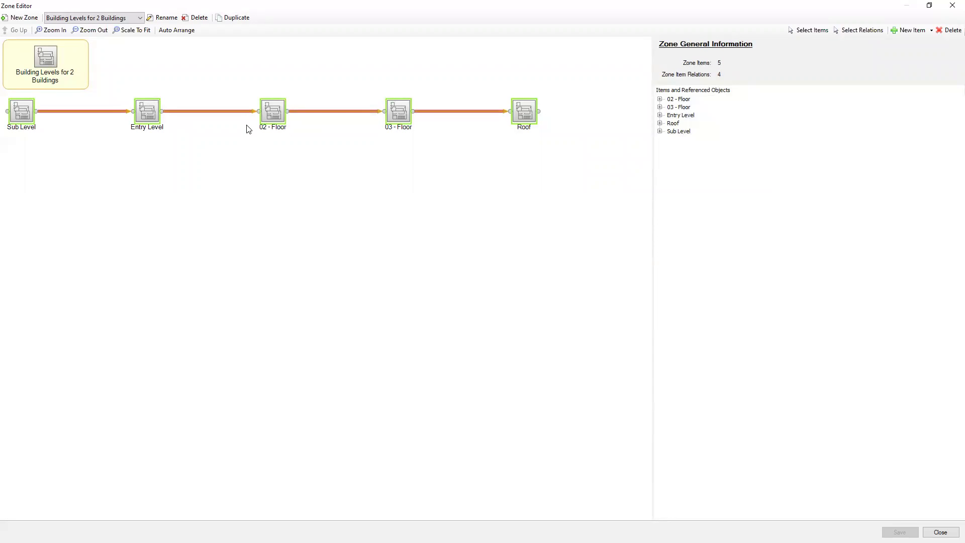
key("Delete")
left_click(489, 313)
Step: Add a new Linked zone item referencing Building 01's Building Storeys
right_click(137, 100)
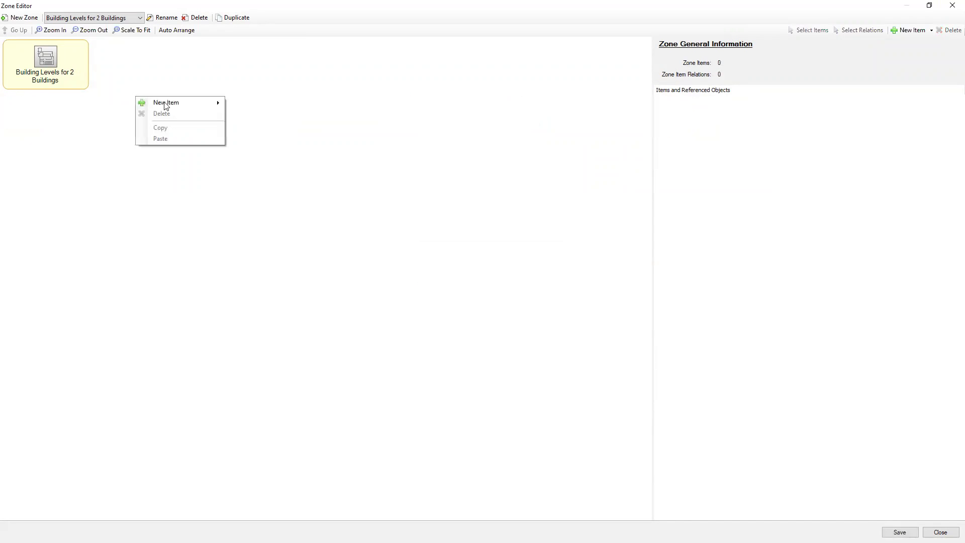
mouse_move(186, 109)
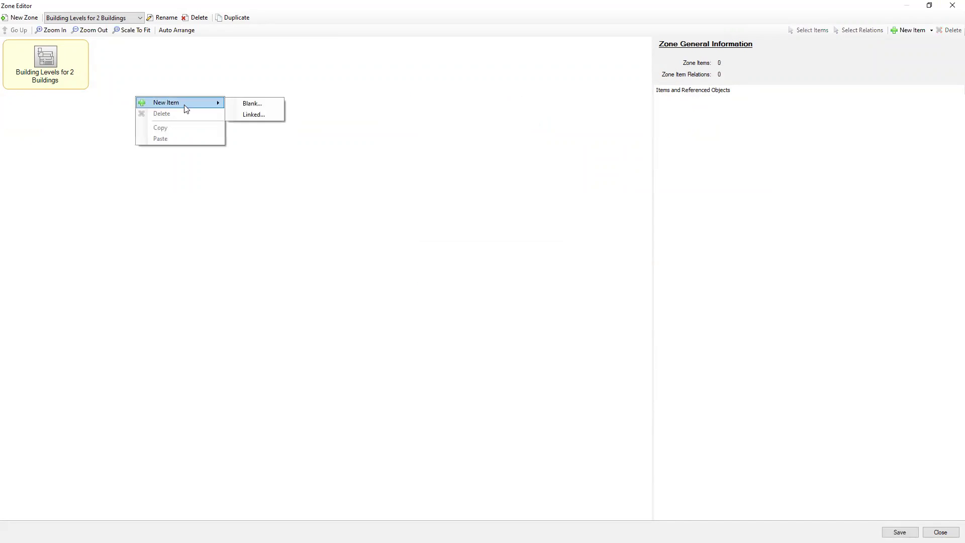
left_click(253, 115)
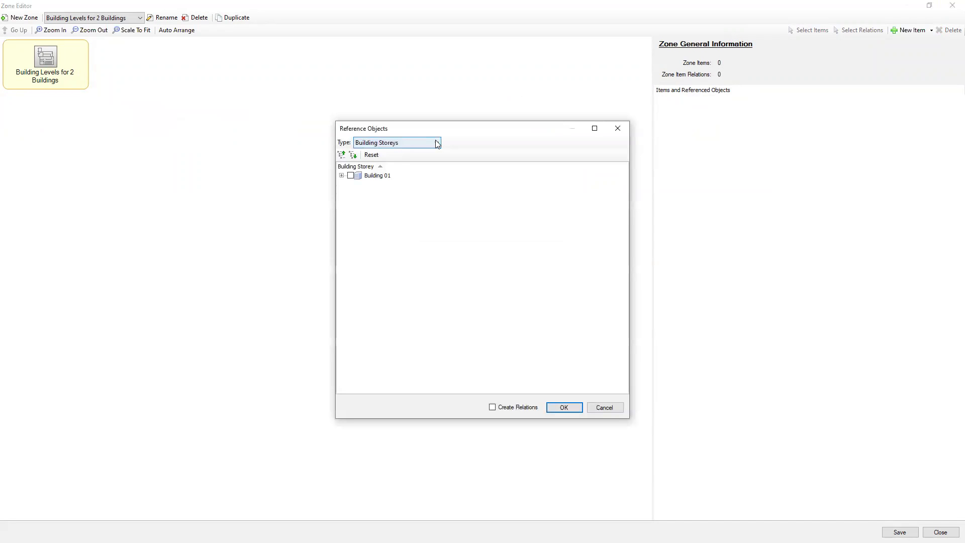
left_click(433, 144)
left_click(385, 158)
left_click(341, 175)
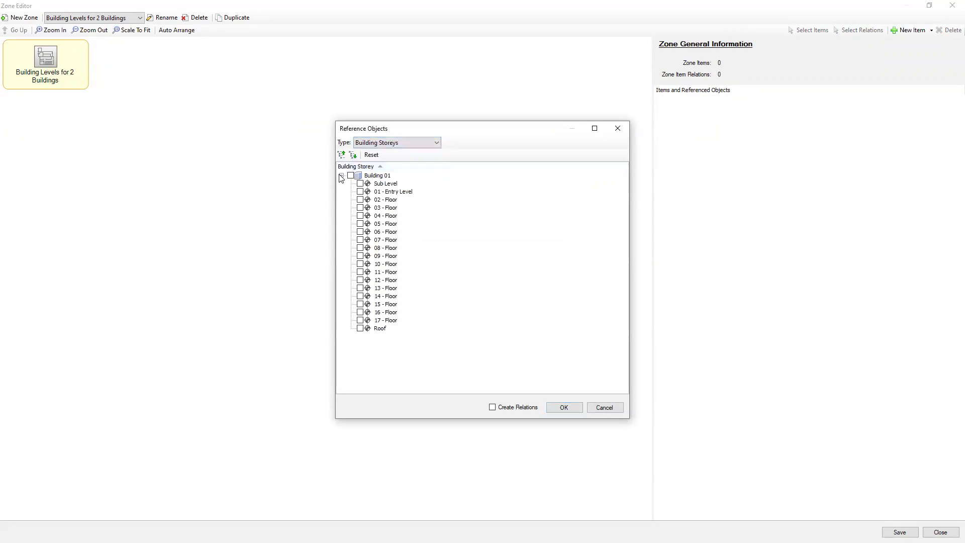
Step: Link all 19 storeys, Sub Level through Roof, with relations, then inspect the Entry Level item
left_click(379, 184)
left_click(380, 331, "shift")
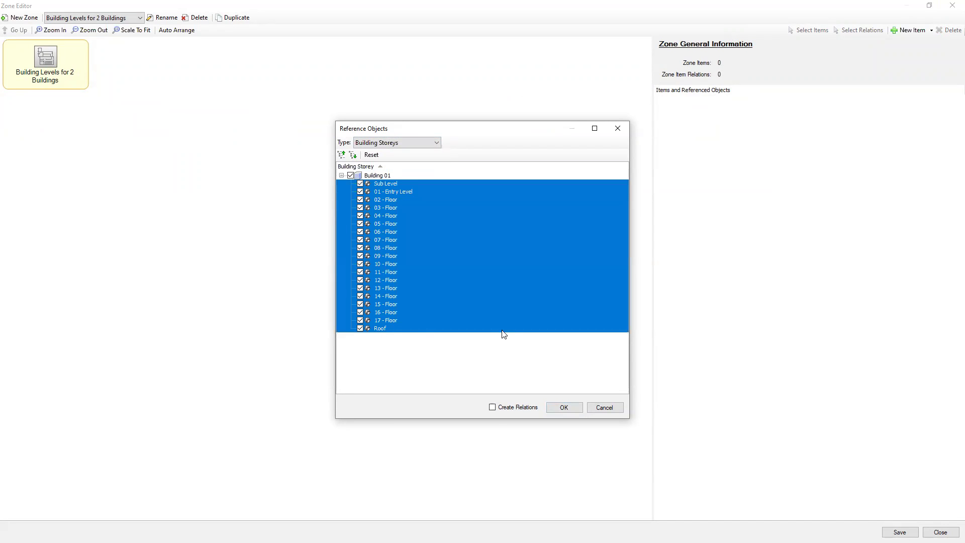
left_click(493, 408)
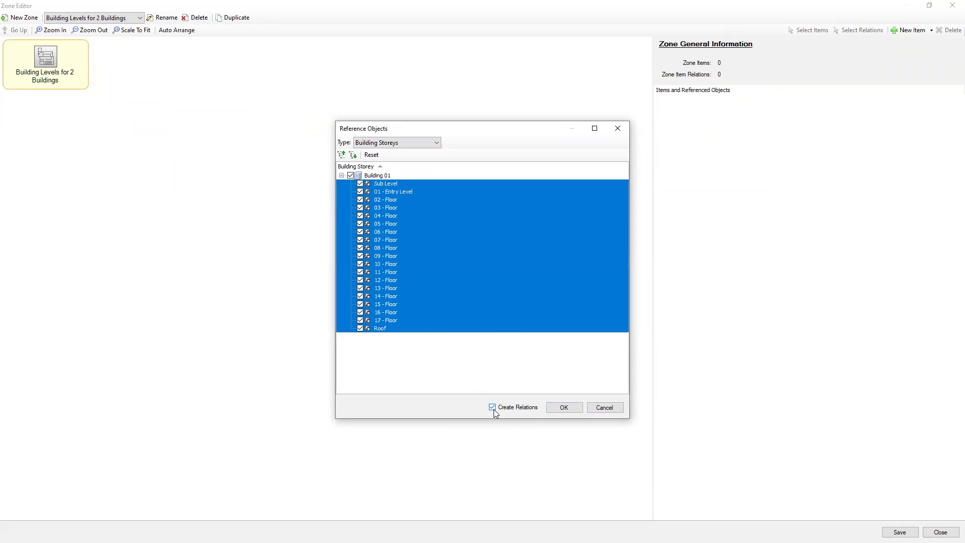
left_click(558, 408)
scroll(233, 251, "down", 3, "ctrl")
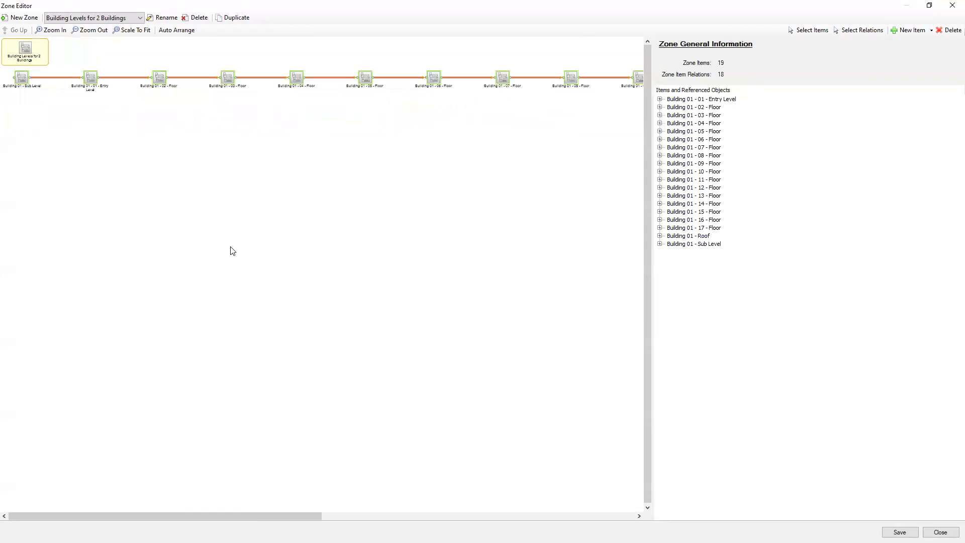
left_click(91, 77)
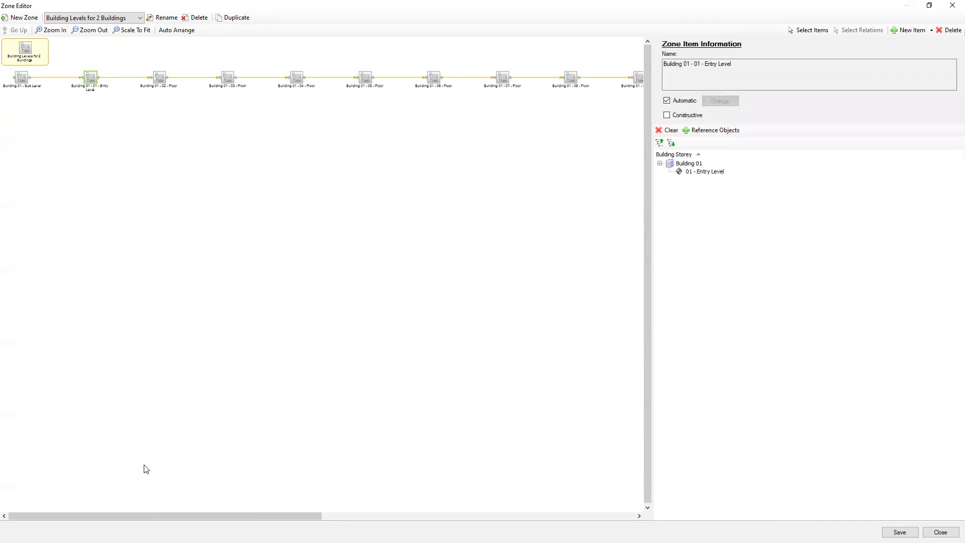
left_click_drag(151, 516, 90, 514)
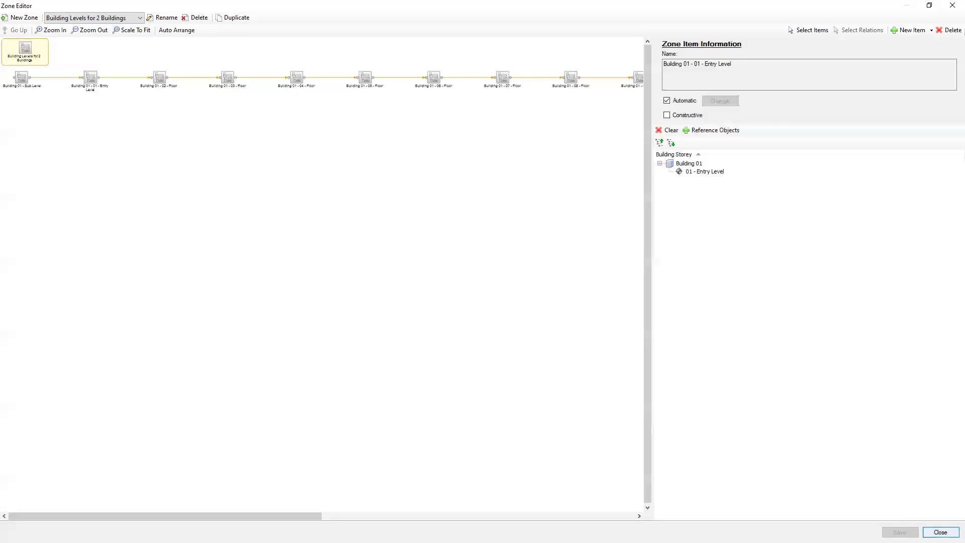
Step: Inspect the Demo building - schedule creation template, then show the Masterformat Updated cost classifications
left_click(941, 532)
left_click(98, 48)
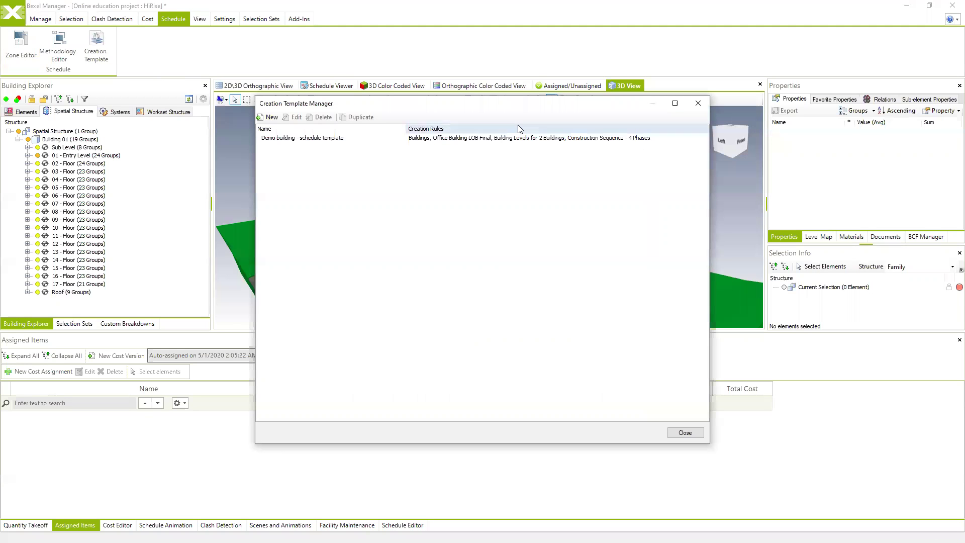
left_click(298, 139)
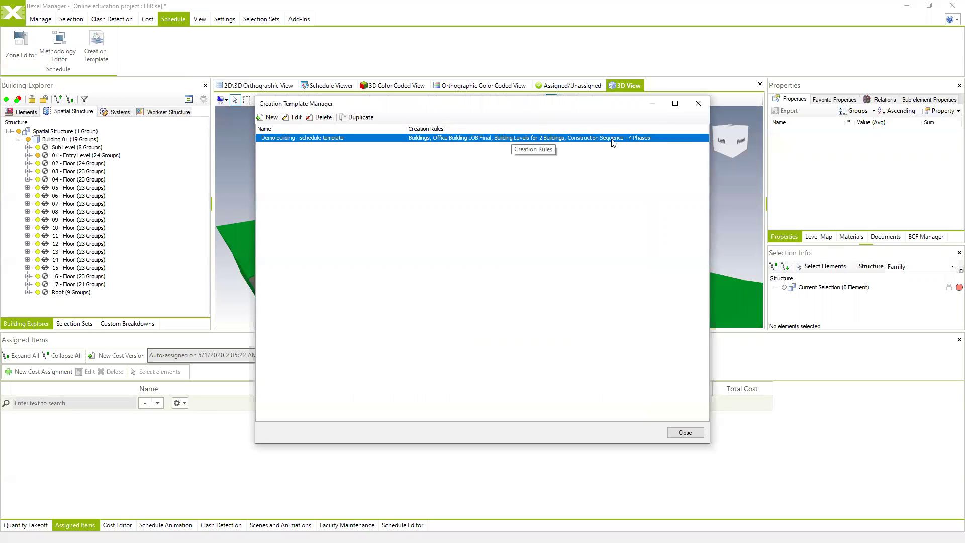
left_click(685, 432)
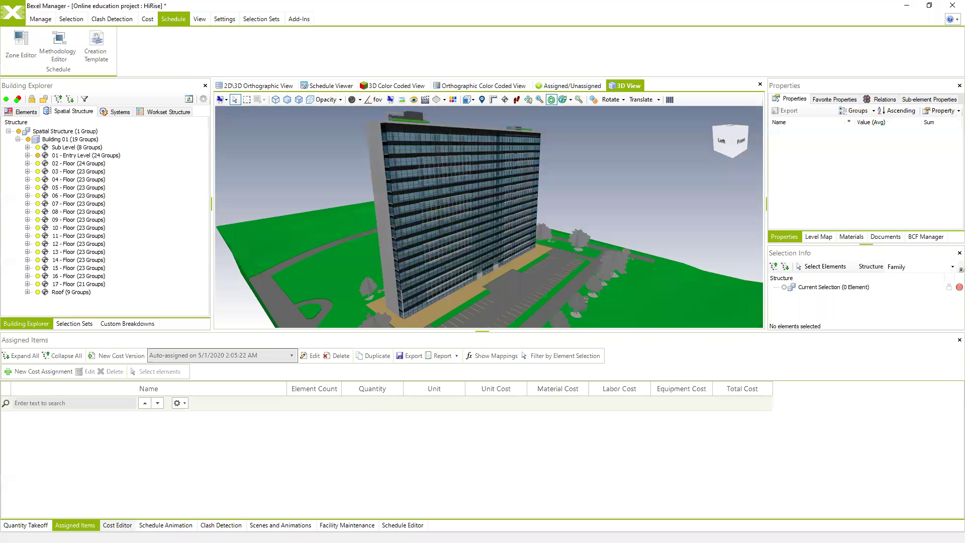
left_click(117, 525)
left_click_drag(381, 244, 565, 145)
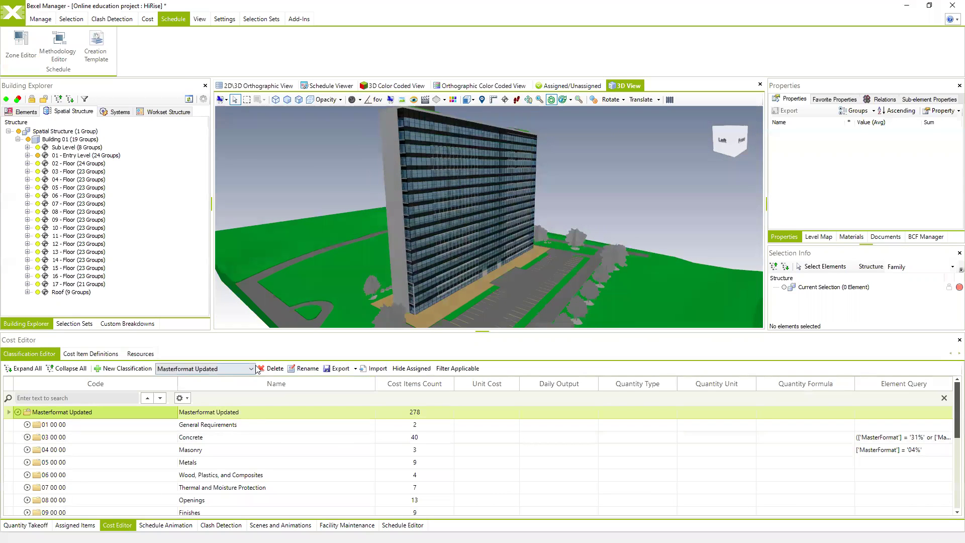
Step: Switch the cost classification to Uniformat Updated and load its items
left_click(224, 369)
left_click(221, 388)
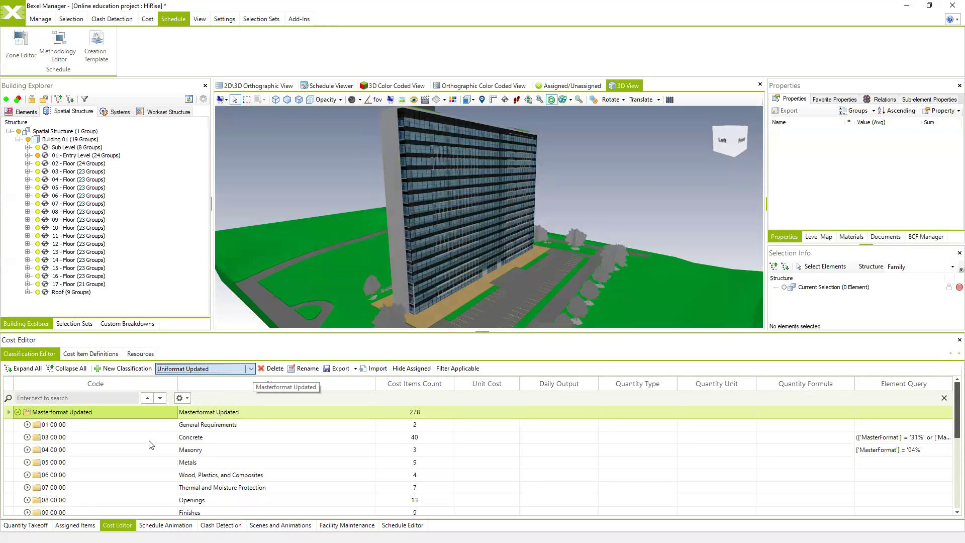
left_click(59, 48)
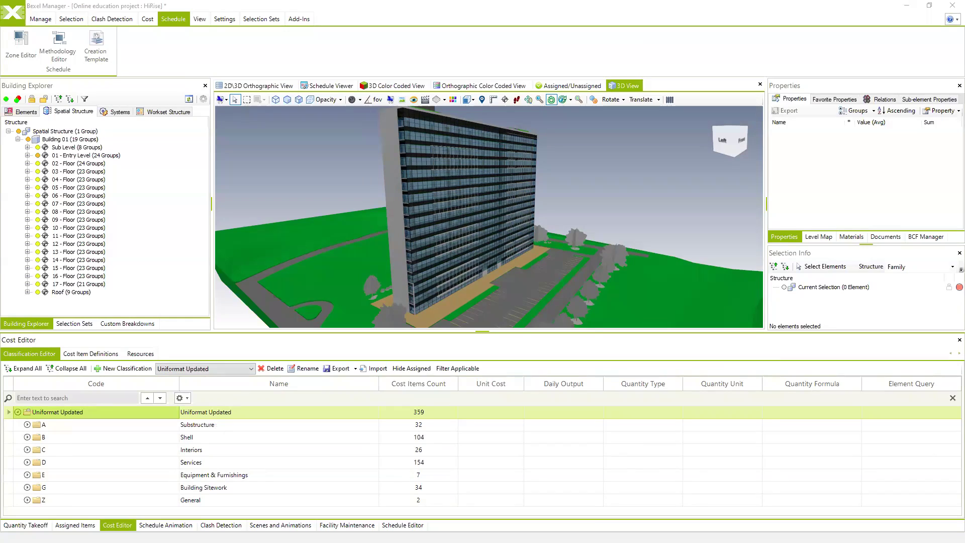
key("Escape")
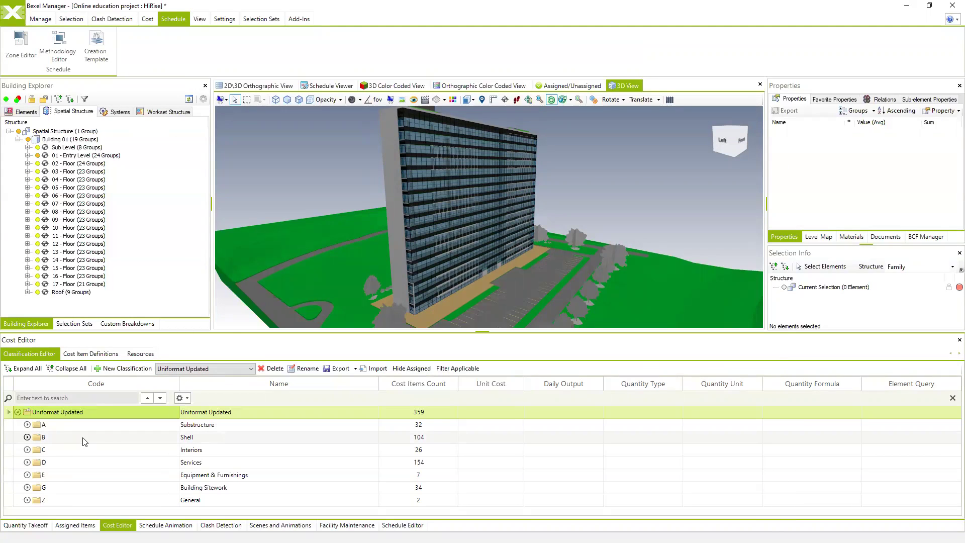
Step: Auto-assign the Uniformat Updated costs to a new cost version covering 33961 elements
right_click(73, 408)
mouse_move(196, 290)
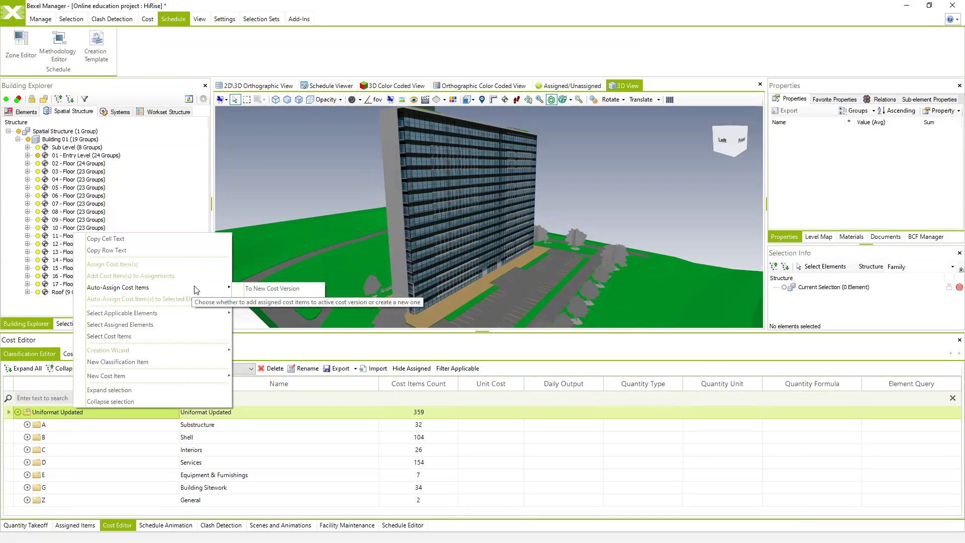
left_click(283, 290)
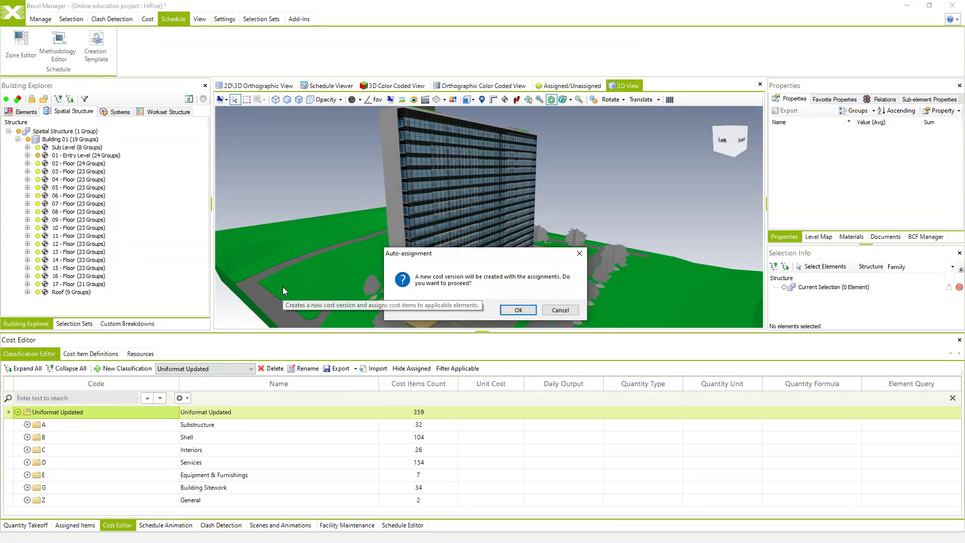
left_click(520, 310)
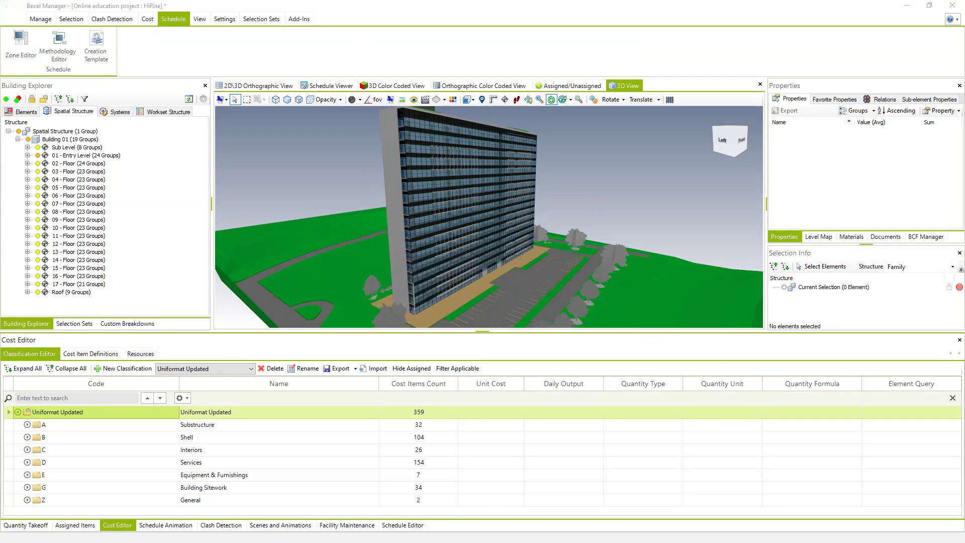
left_click(619, 362)
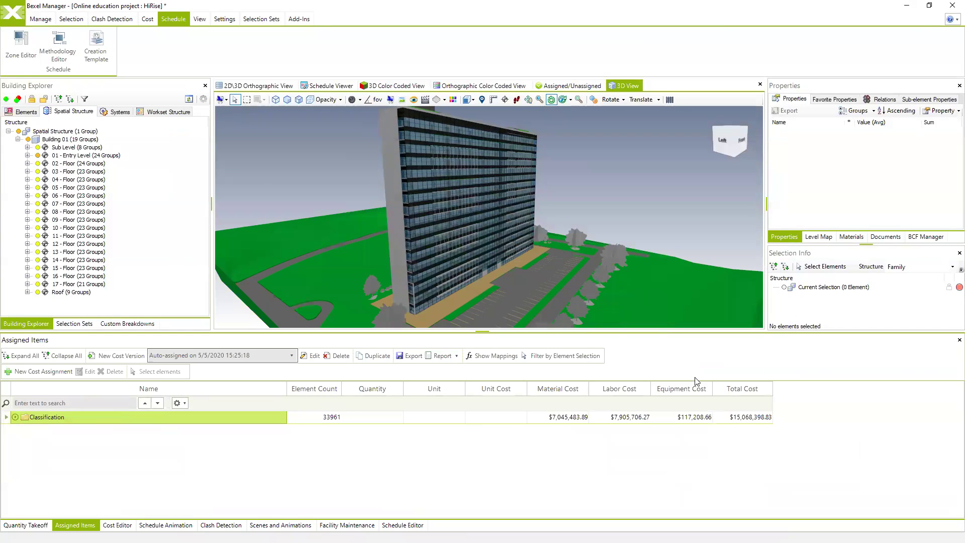
Step: Select all Uniformat Updated elements and check them in the Assigned/Unassigned view
left_click(16, 417)
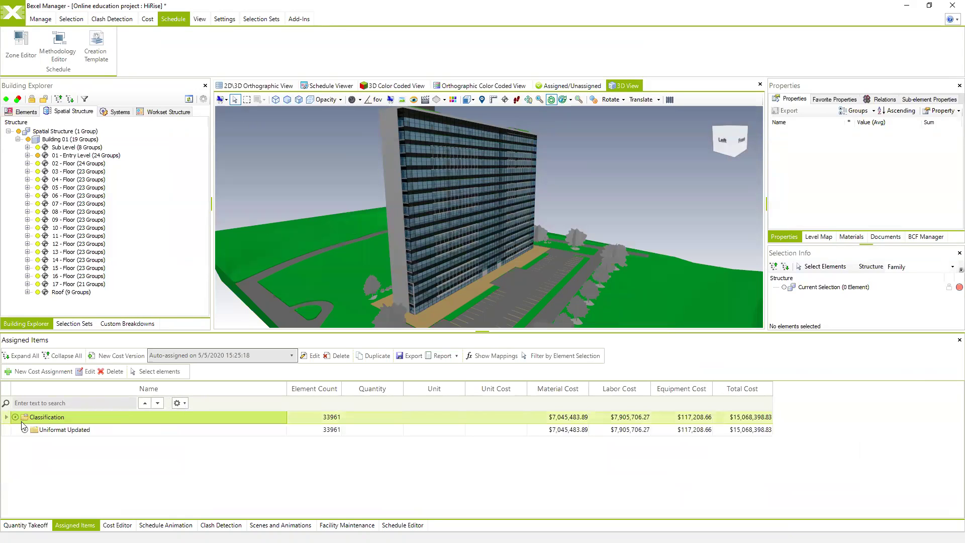
left_click(24, 430)
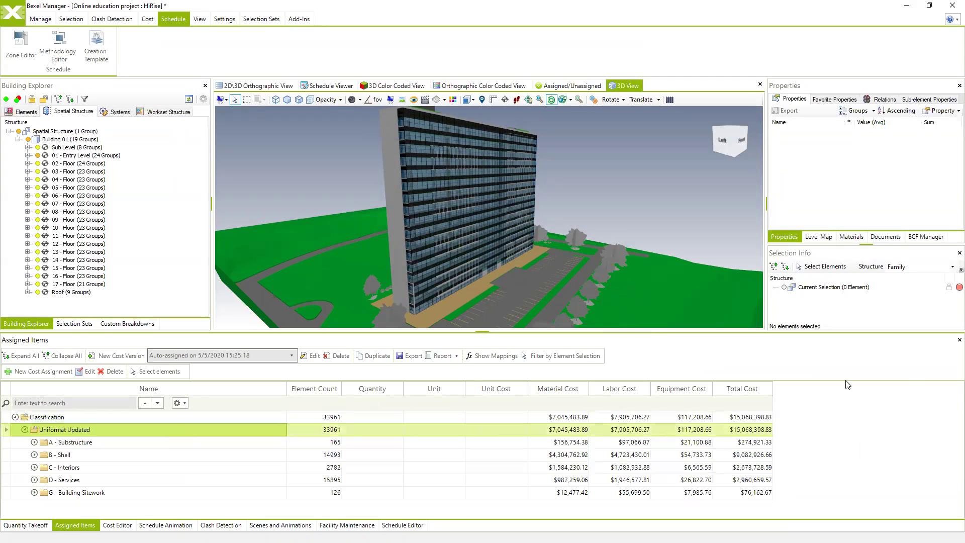
right_click(50, 436)
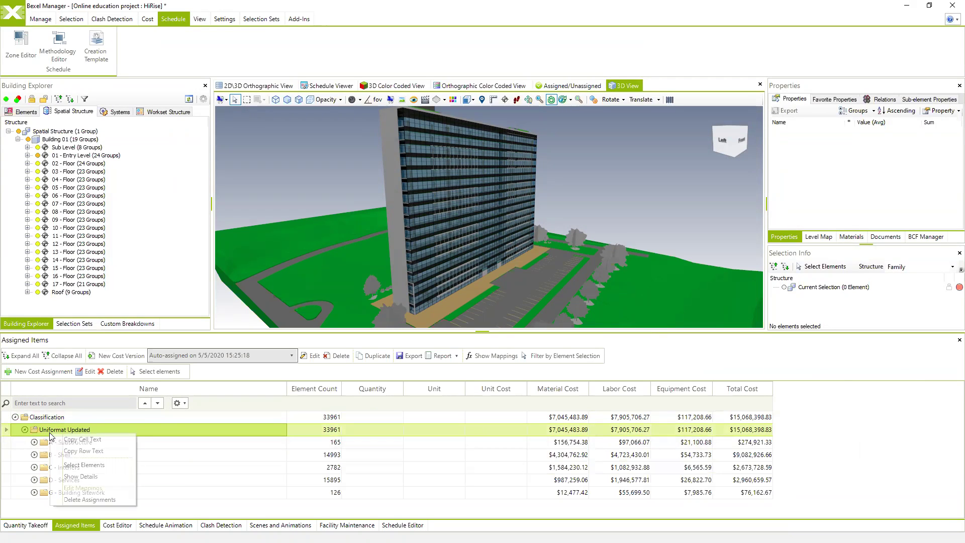
left_click(94, 463)
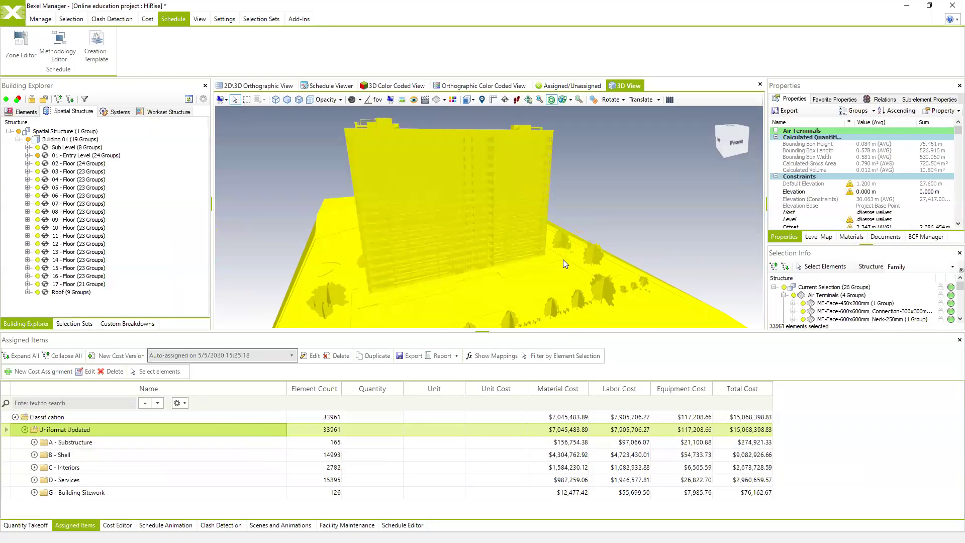
left_click(572, 86)
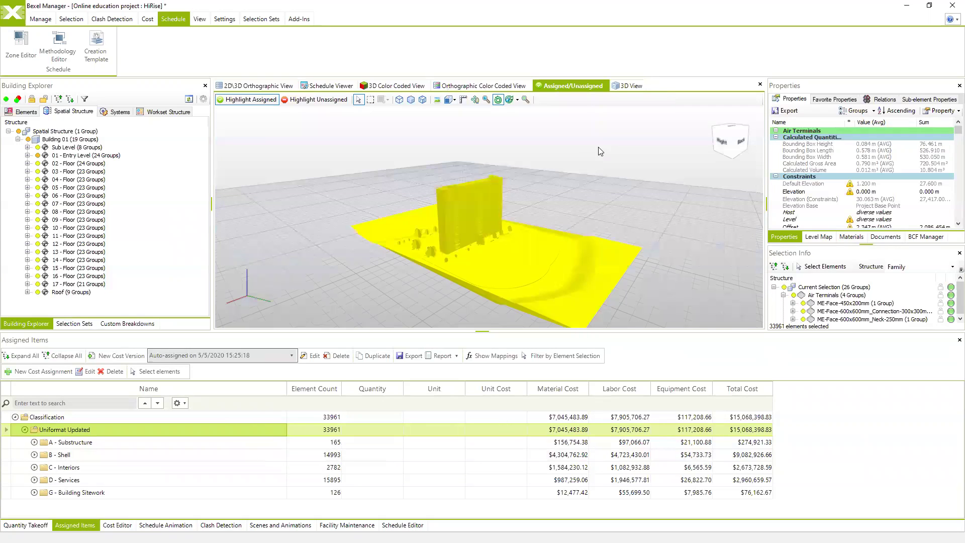
left_click(598, 147)
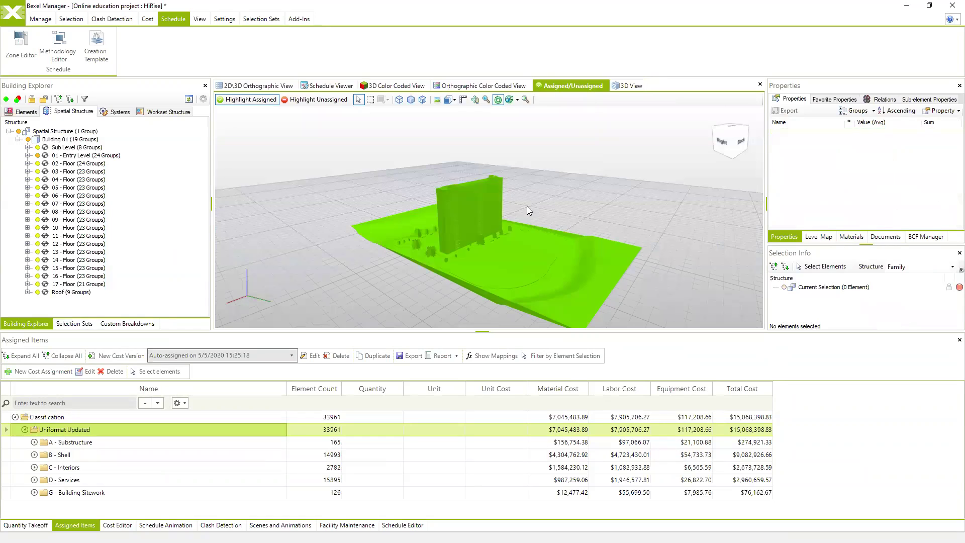
left_click(629, 87)
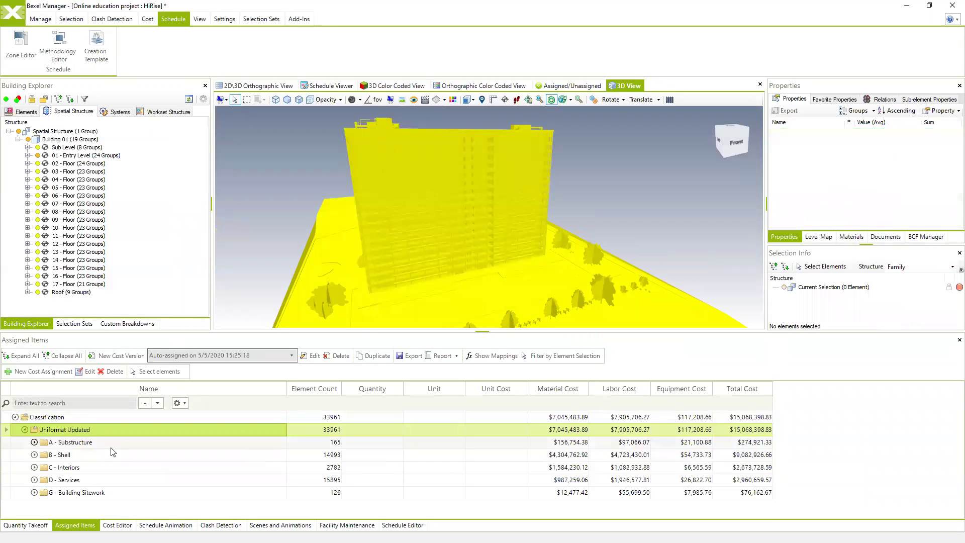
Step: Isolate the 165 A - Substructure elements in the model
left_click(92, 442)
right_click(92, 442)
left_click(123, 470)
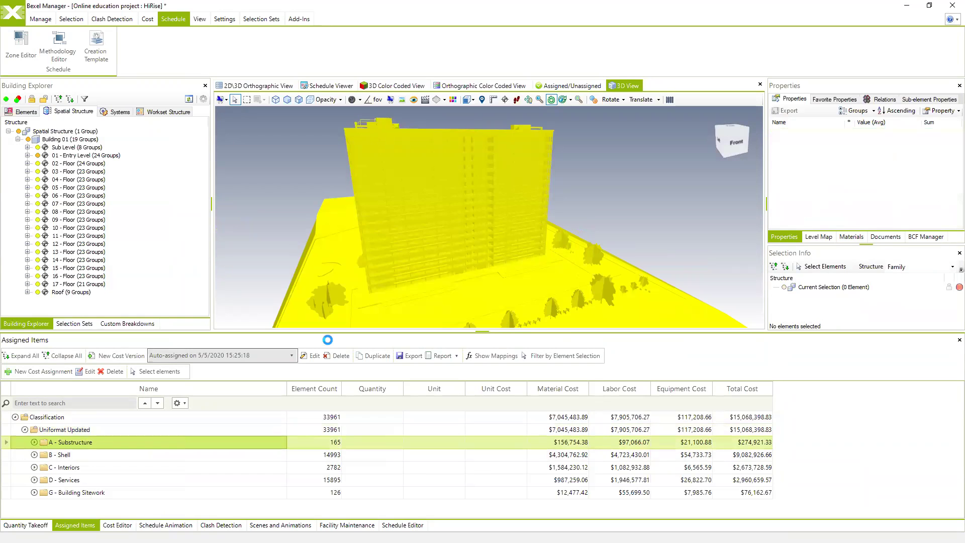
right_click(628, 156)
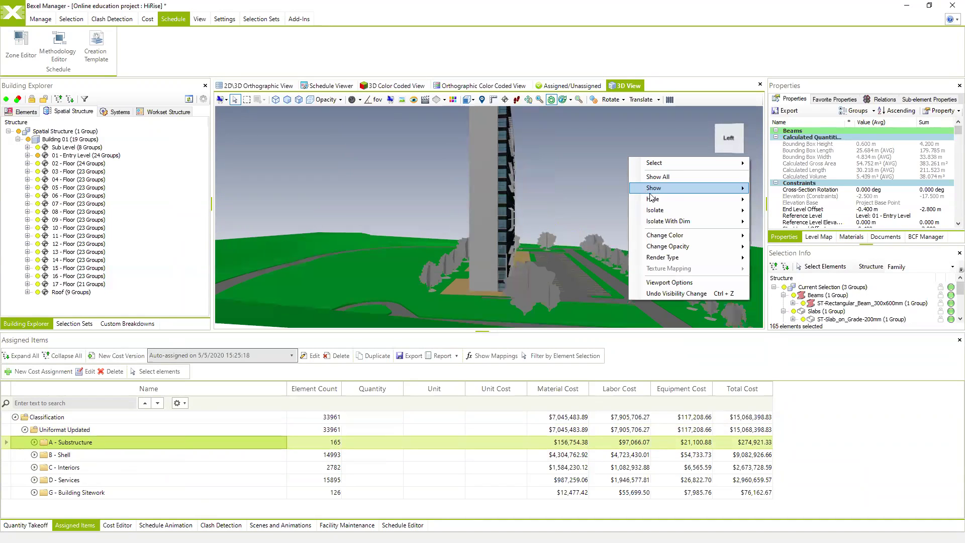
mouse_move(668, 211)
left_click(777, 210)
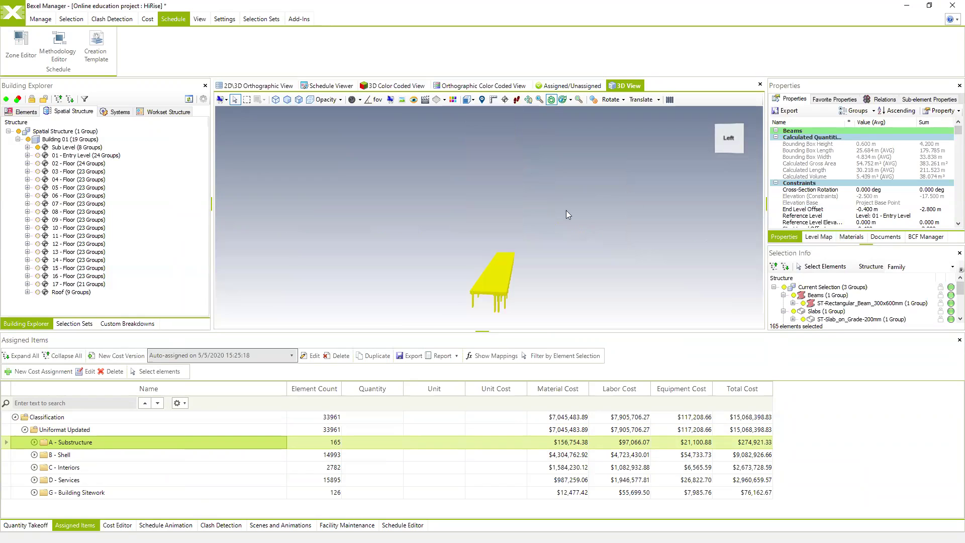
Step: Isolate the 14993 B - Shell elements, clear the selection, and open the Schedule Editor
left_click(70, 455)
right_click(71, 455)
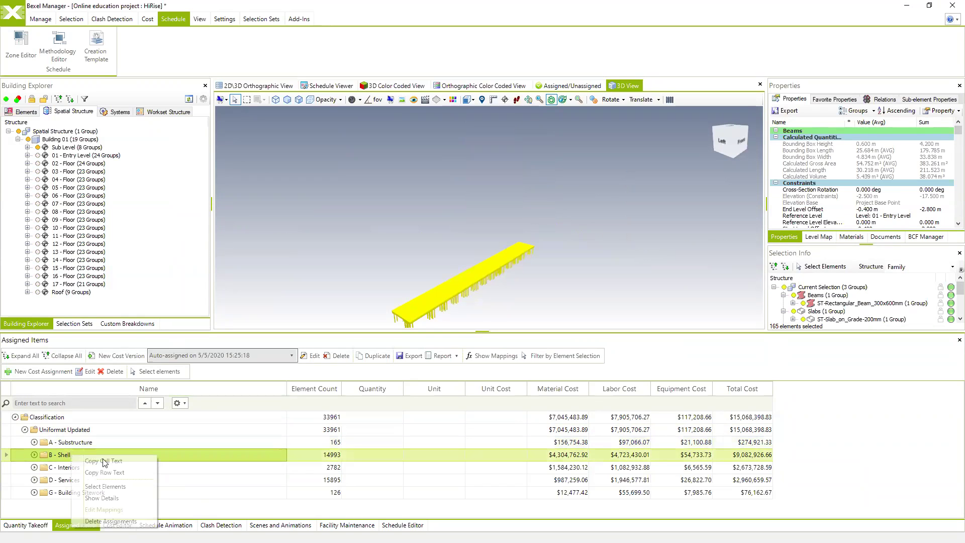
left_click(119, 487)
right_click(352, 242)
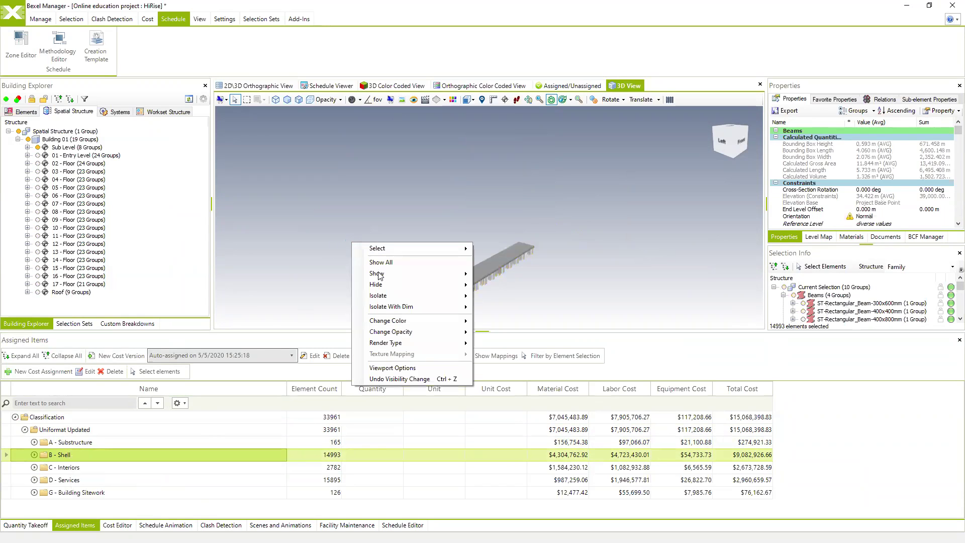
mouse_move(468, 295)
left_click(503, 295)
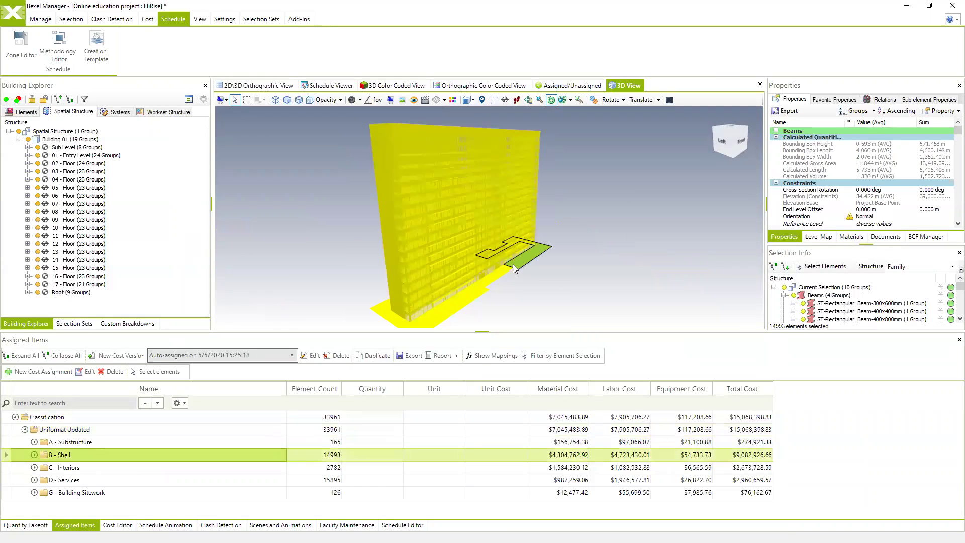
left_click(630, 233)
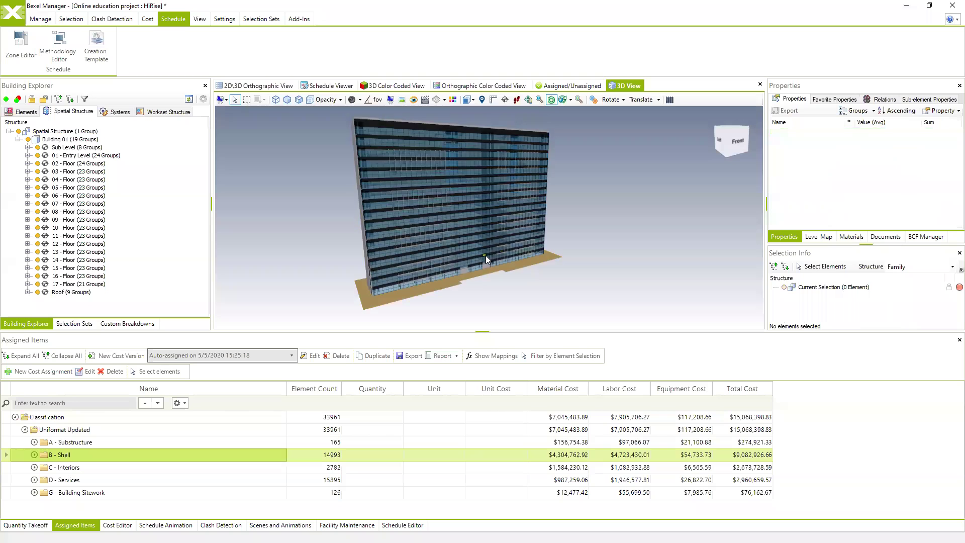
left_click(390, 525)
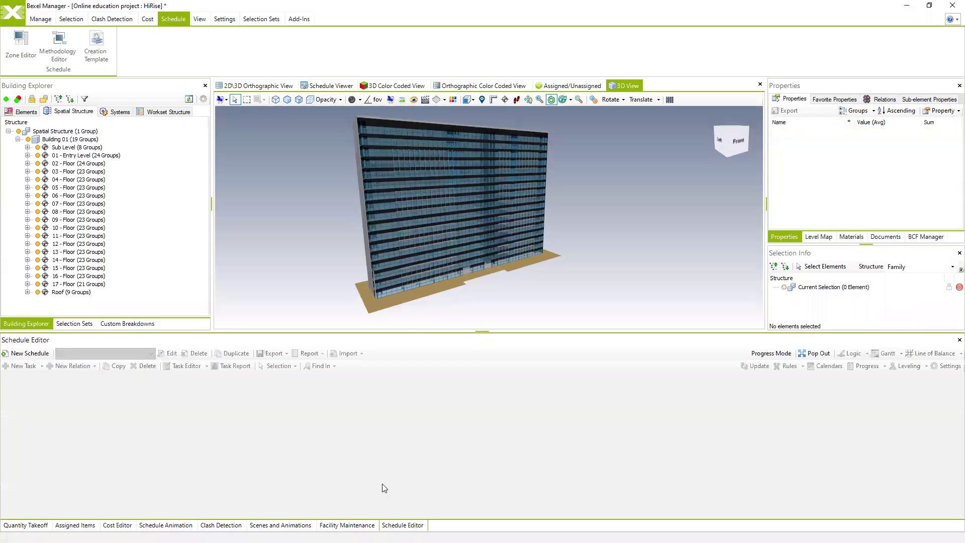
Step: Create schedule 'New hi rise schedule' using the Auto-assigned on 5/5/2020 15:25:18 cost version
left_click_drag(402, 331, 389, 284)
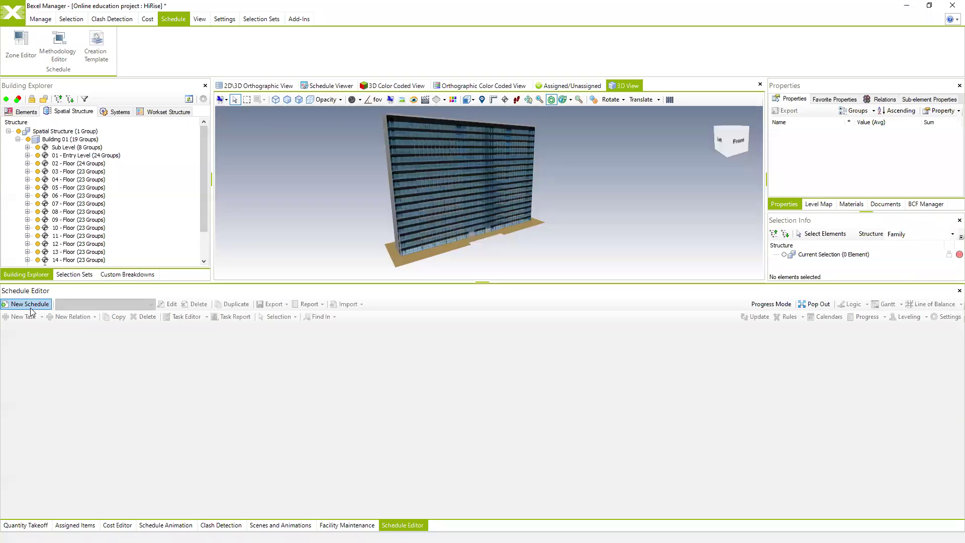
left_click(29, 304)
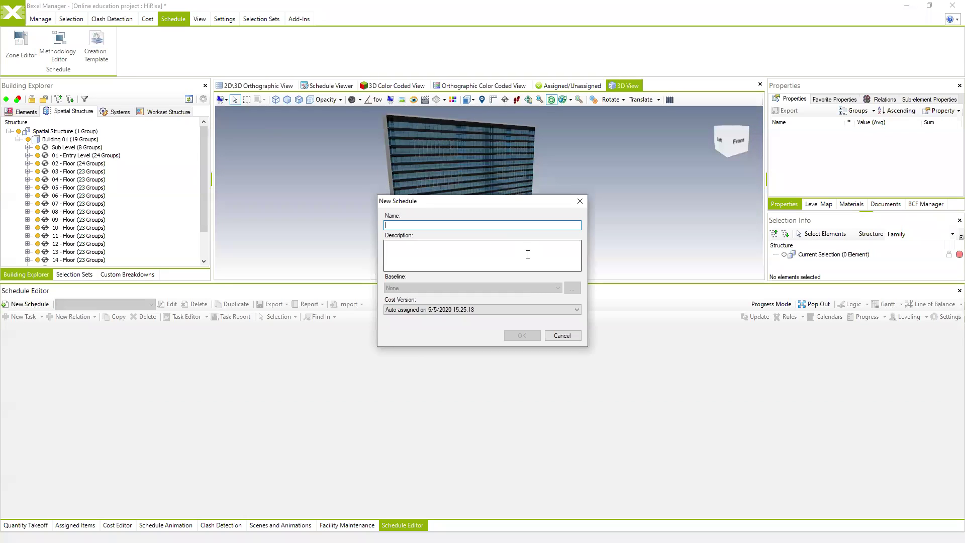
type("New hi rise scheduyle")
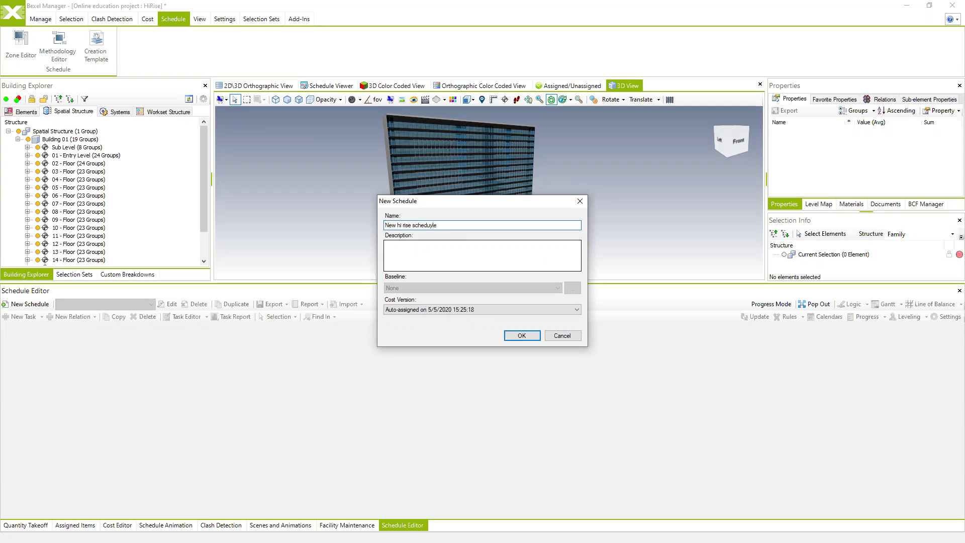
key("BackSpace")
left_click(575, 310)
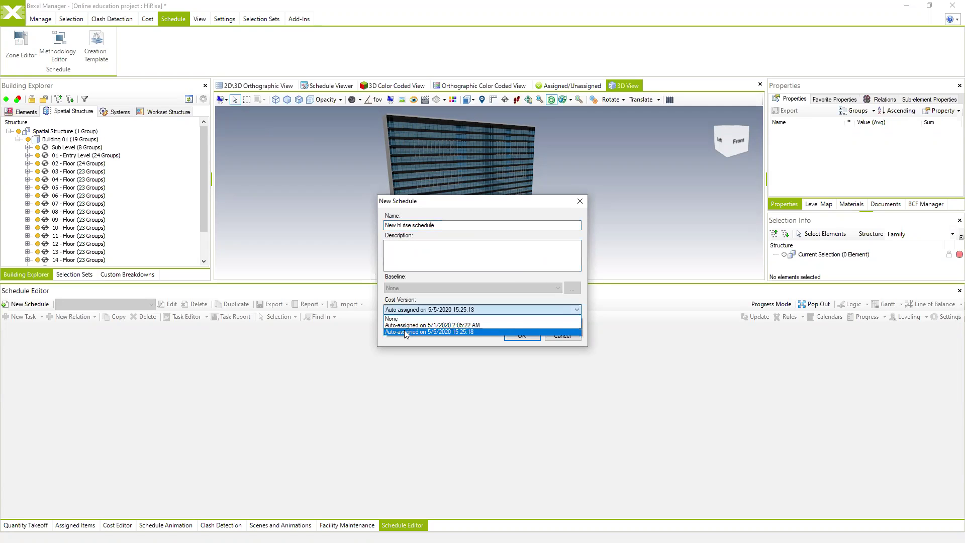
left_click(449, 333)
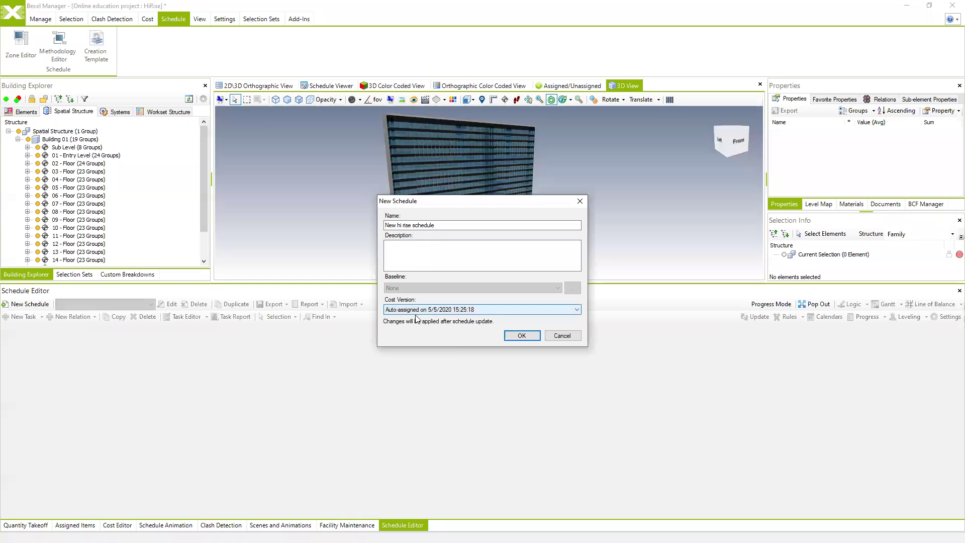
left_click(532, 340)
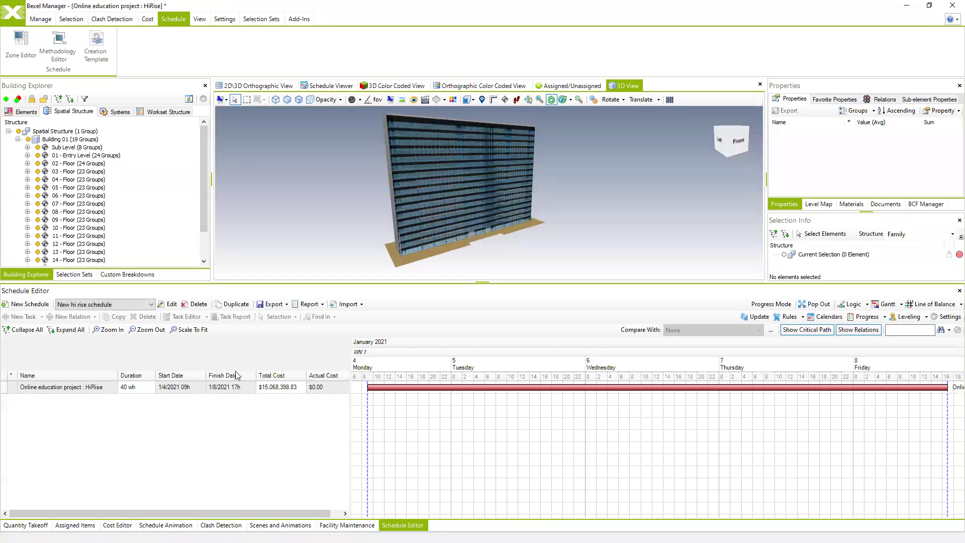
Step: Set the project start date to September 8, 2020 and fit the timeline to the task
left_click(78, 389)
scroll(512, 255, "down", 3)
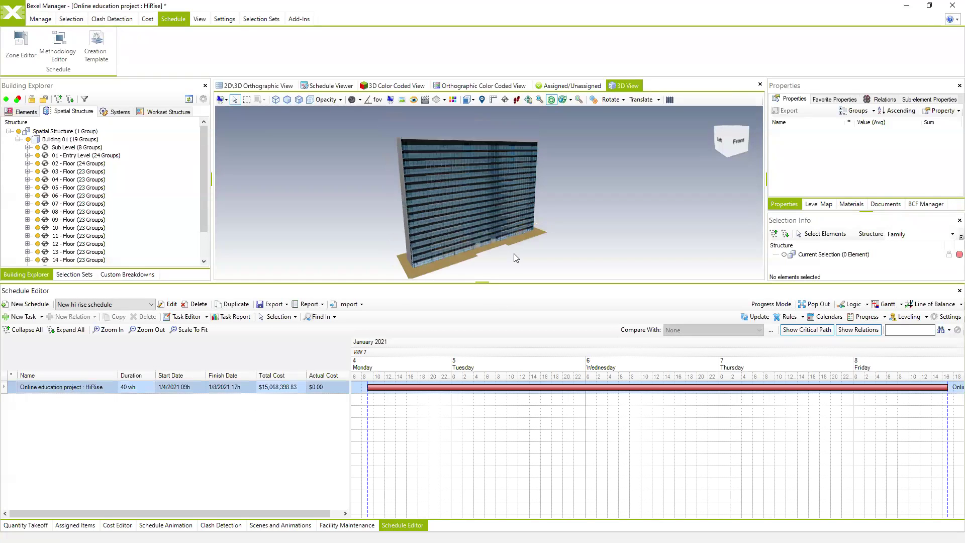
scroll(397, 447, "down", 2, "ctrl")
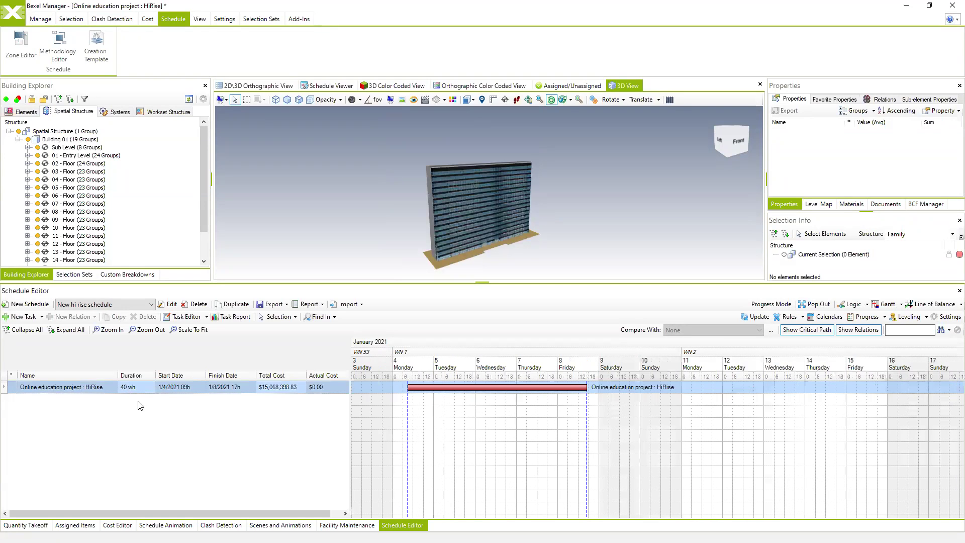
left_click(950, 318)
left_click(458, 194)
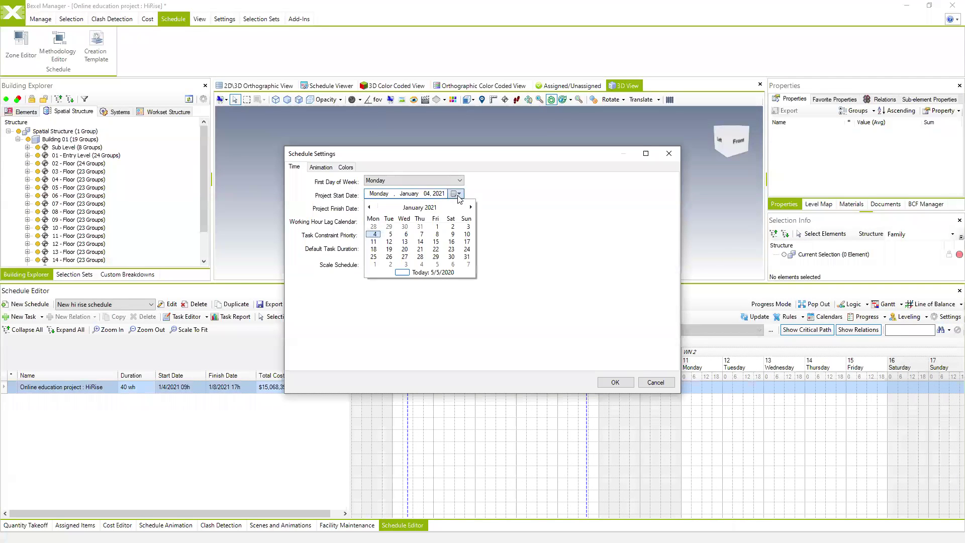
scroll(390, 240, "up", 4)
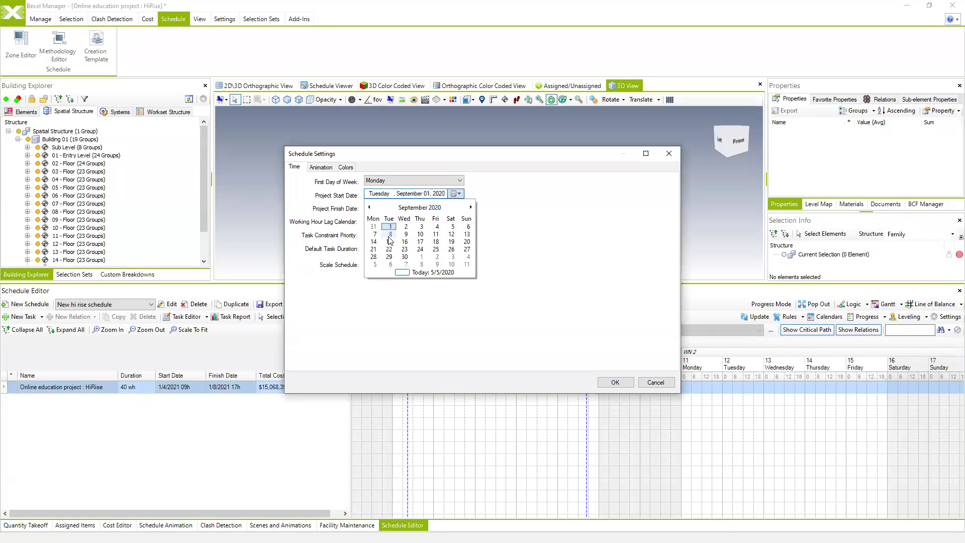
left_click(389, 234)
left_click(613, 383)
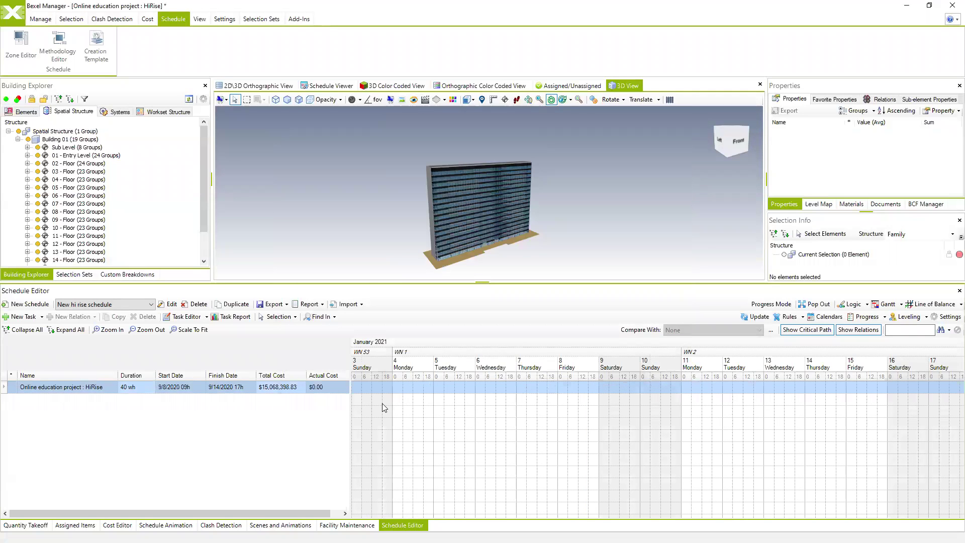
left_click(198, 329)
right_click(109, 385)
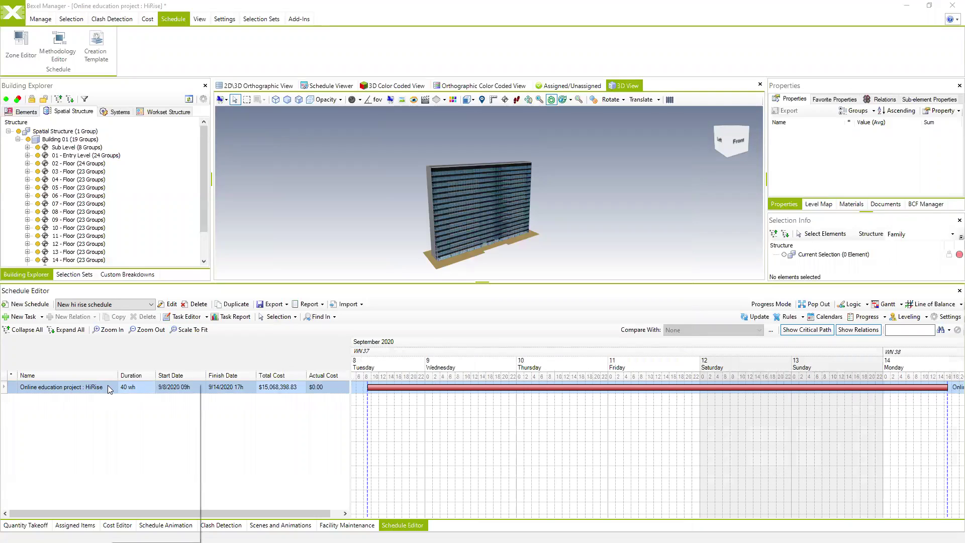
Step: Generate the schedule tasks with the Creation Wizard from the demo building schedule template
mouse_move(174, 440)
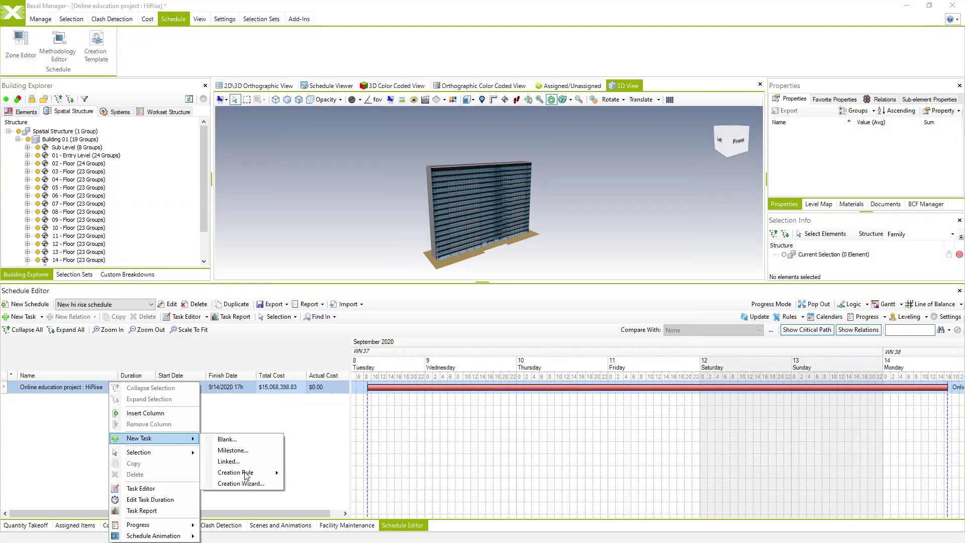
left_click(249, 486)
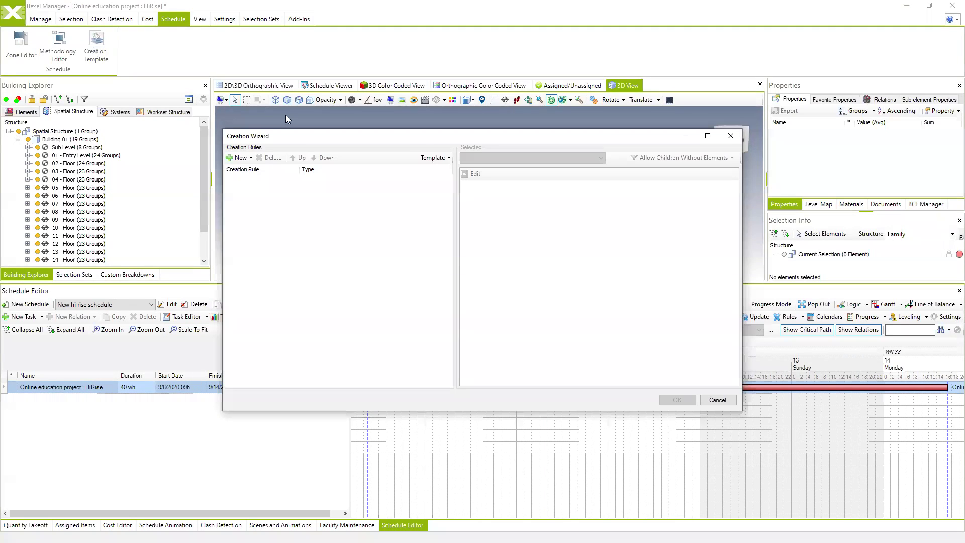
left_click(449, 157)
left_click(443, 182)
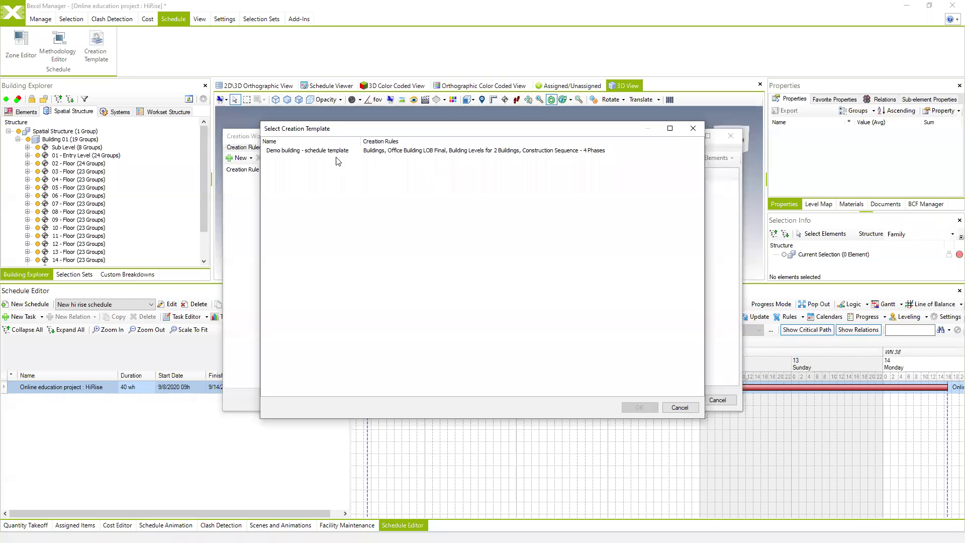
left_click(636, 406)
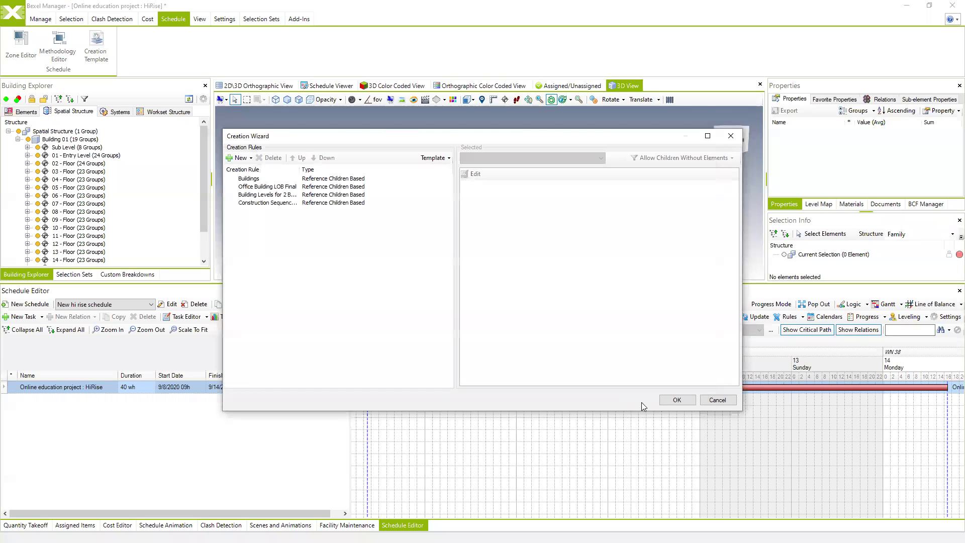
left_click(672, 401)
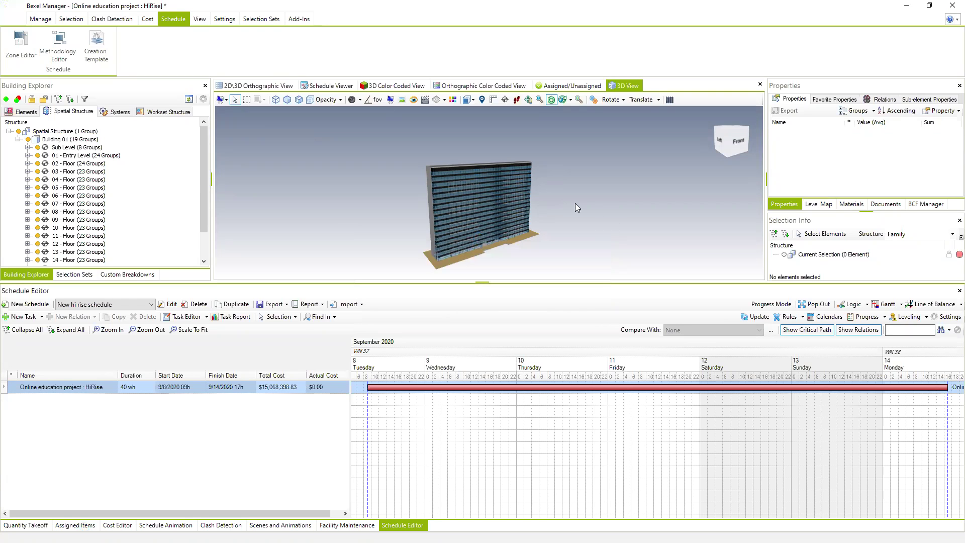
Step: Expand Building 01 and show the whole timeline in a maximized pop-out schedule window
left_click(29, 400)
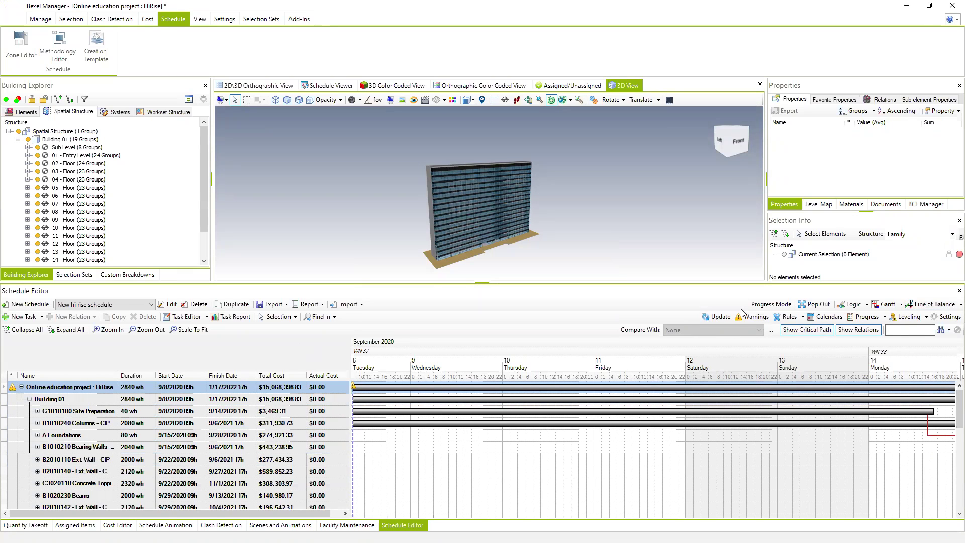
left_click(816, 304)
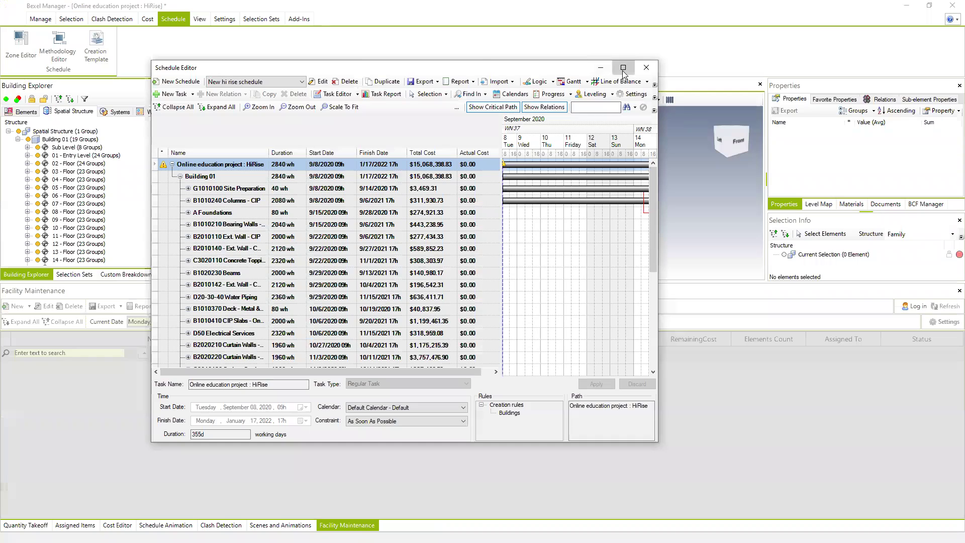
left_click(626, 67)
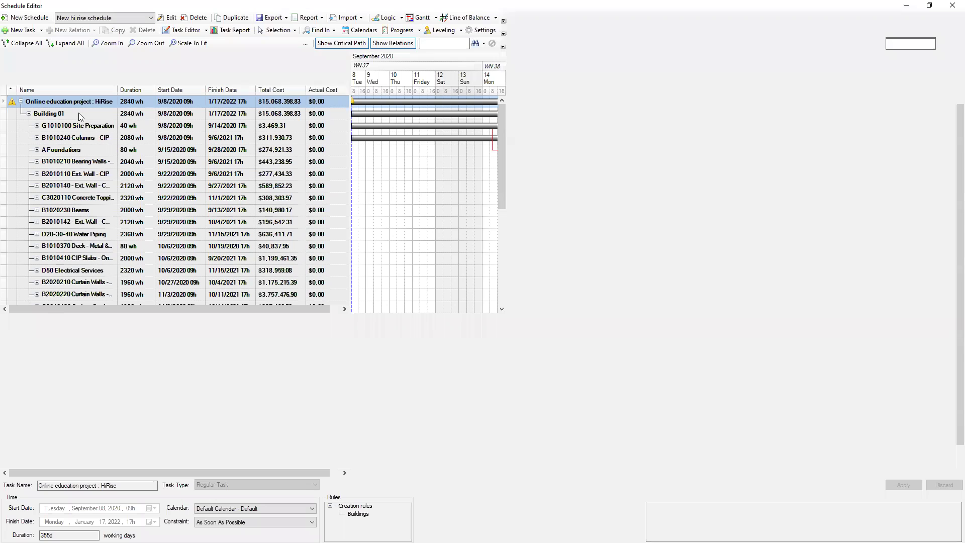
left_click(190, 44)
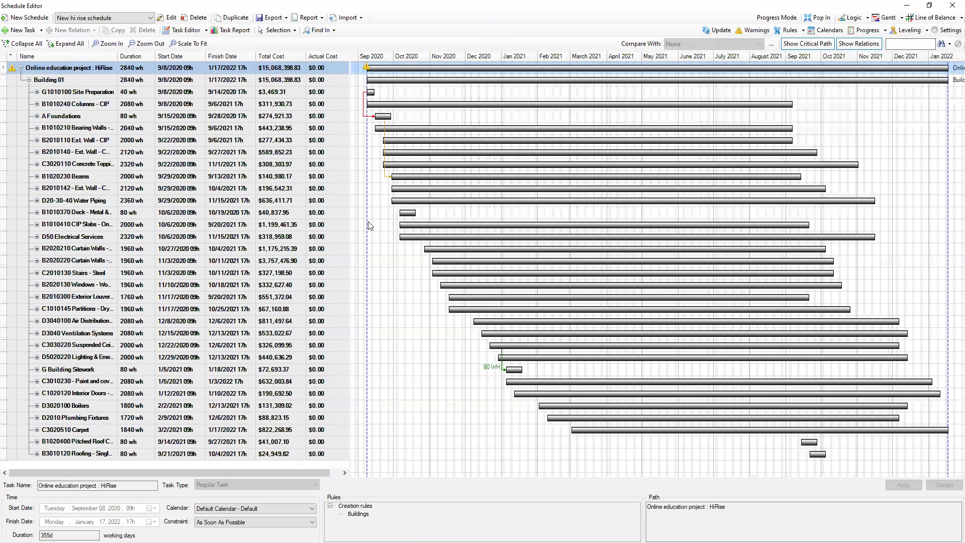
Step: Expand all tasks down to their phases
left_click(65, 44)
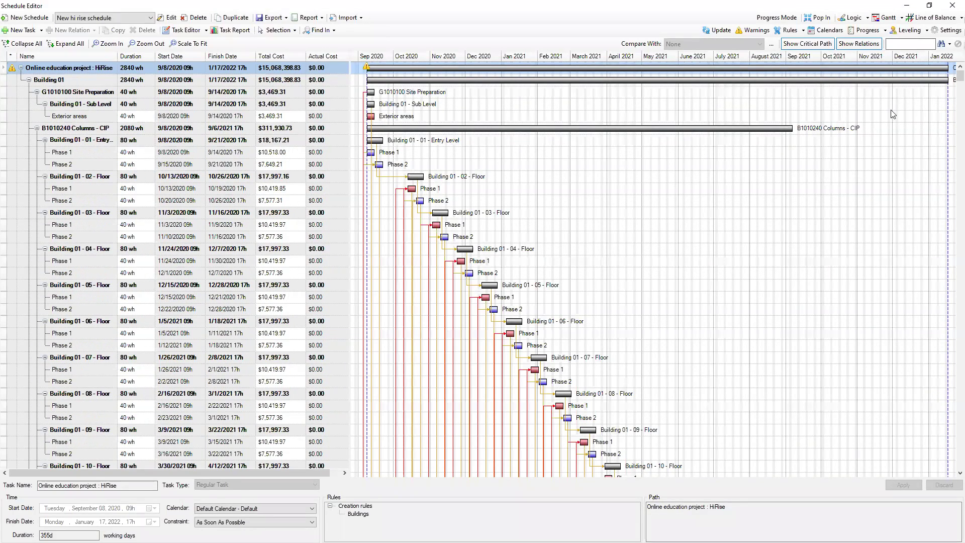
left_click_drag(959, 75, 960, 151)
left_click_drag(938, 262, 951, 94)
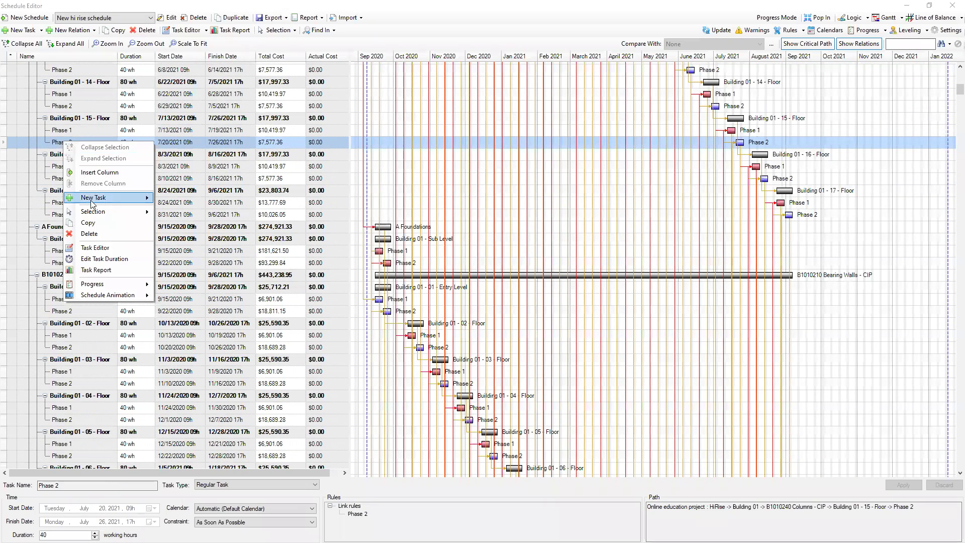
Step: Review the Phase 2 task's Cost, Quantities and Resources in the Task Editor, then cancel
left_click(101, 248)
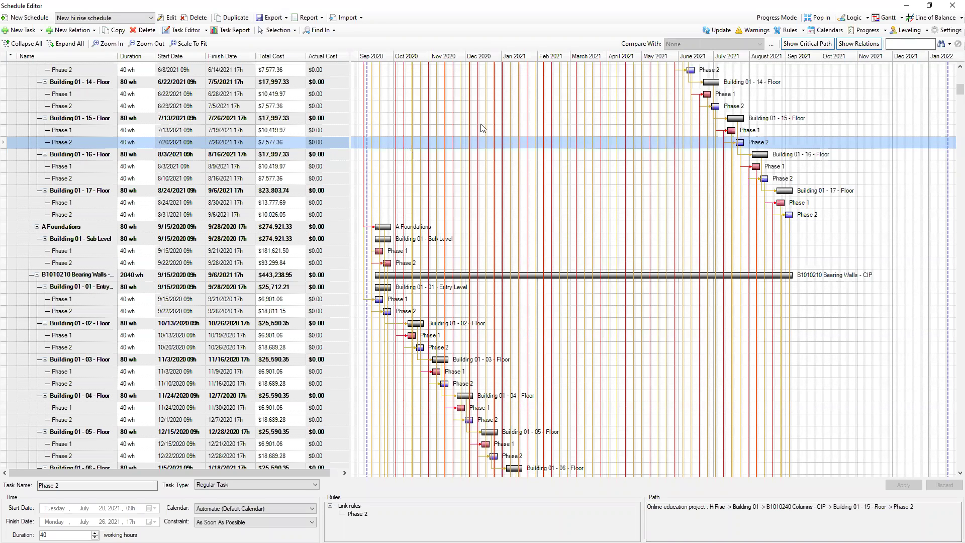
left_click(302, 166)
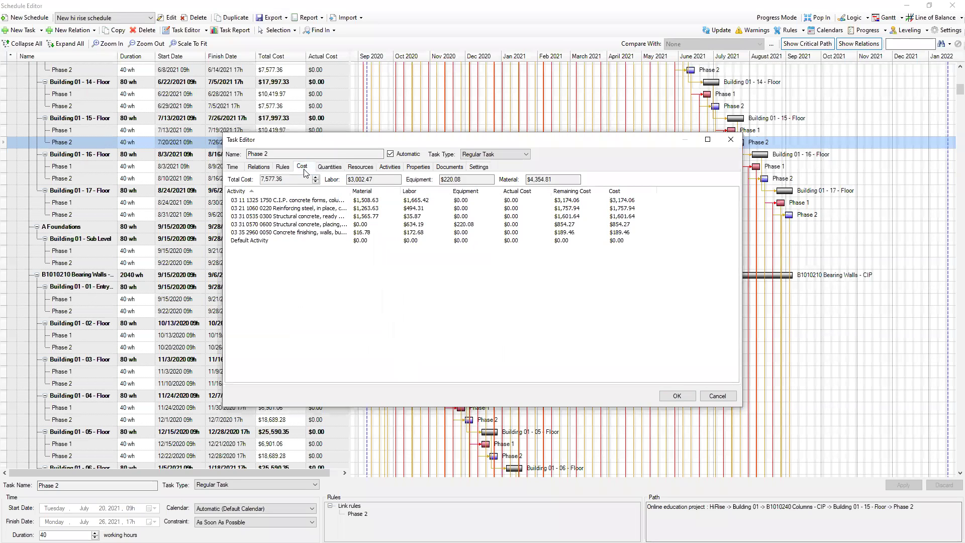
left_click(330, 167)
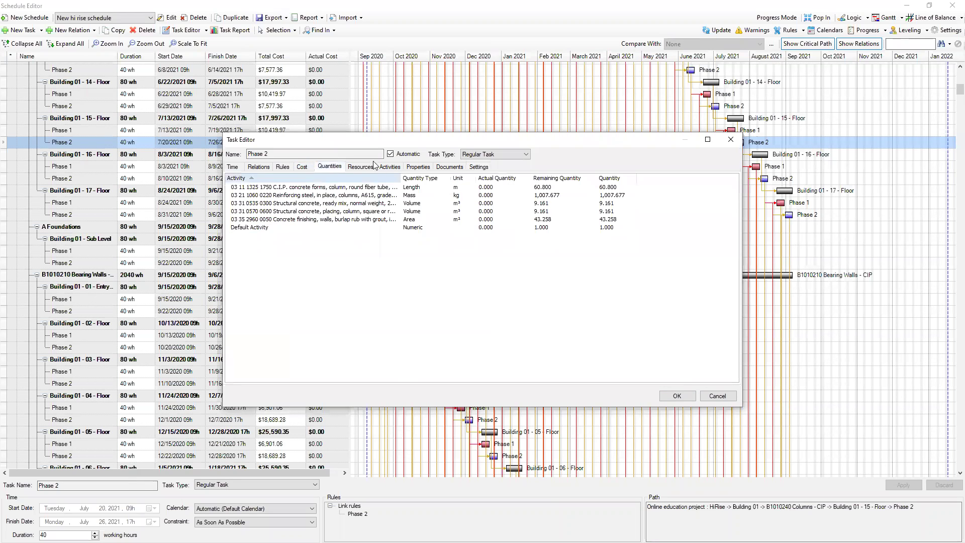
left_click(359, 167)
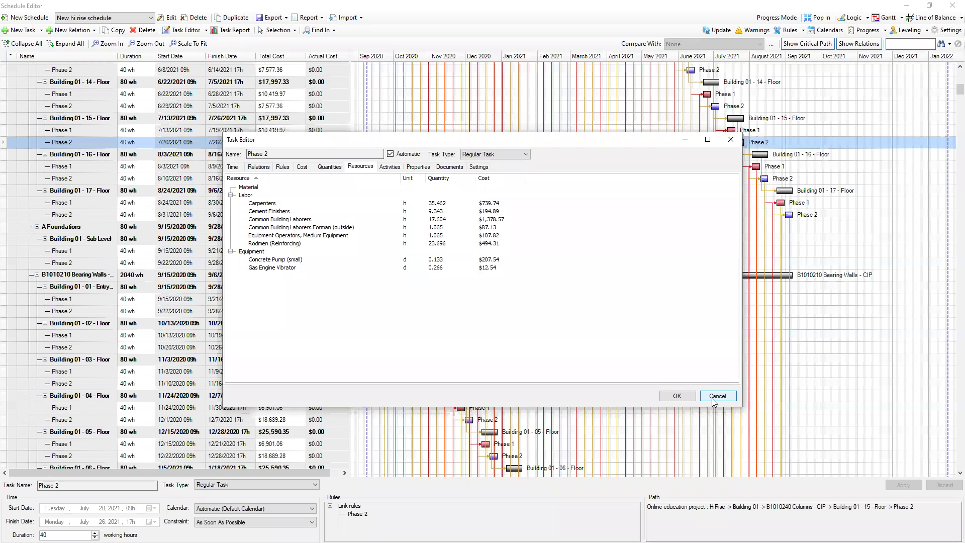
left_click(330, 167)
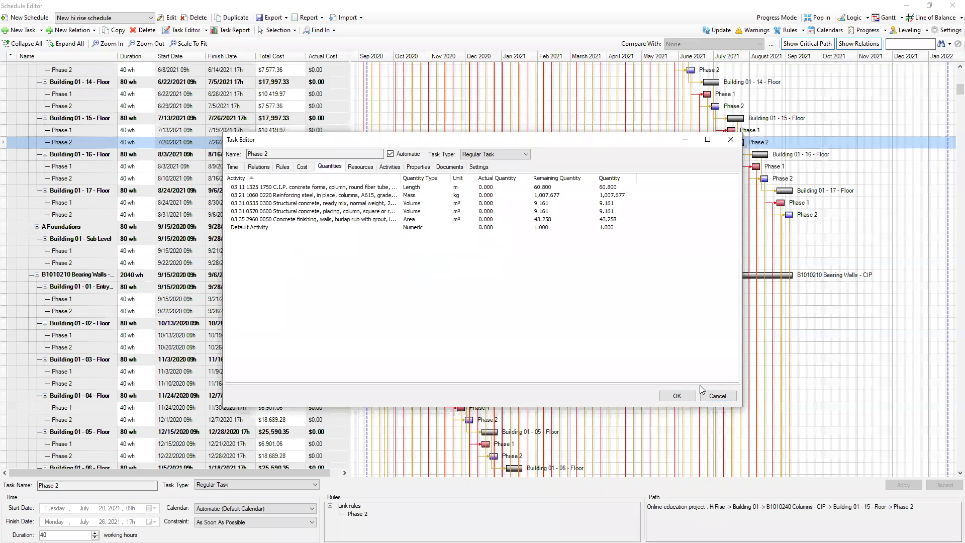
left_click(712, 400)
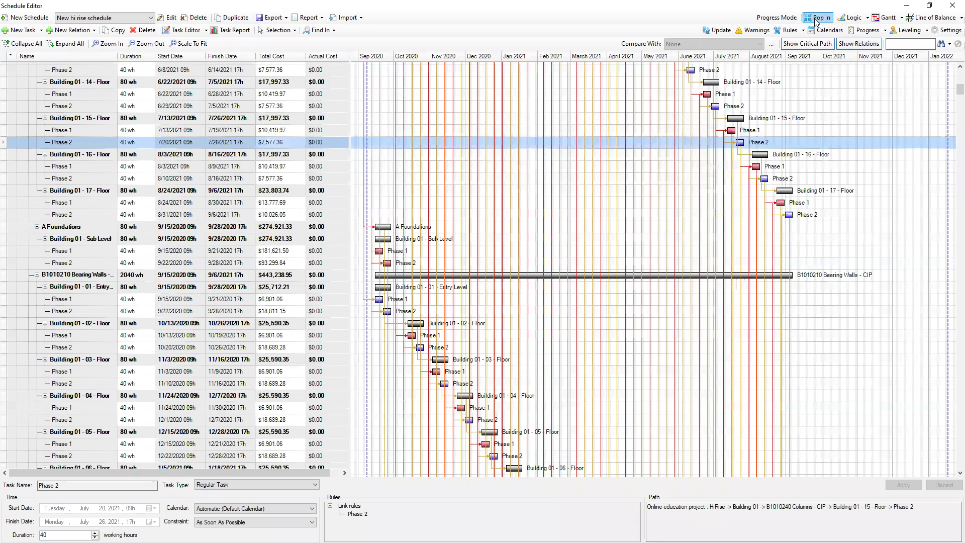
Step: Show the schedule as a Line of Balance broken down to Level 3
left_click(912, 17)
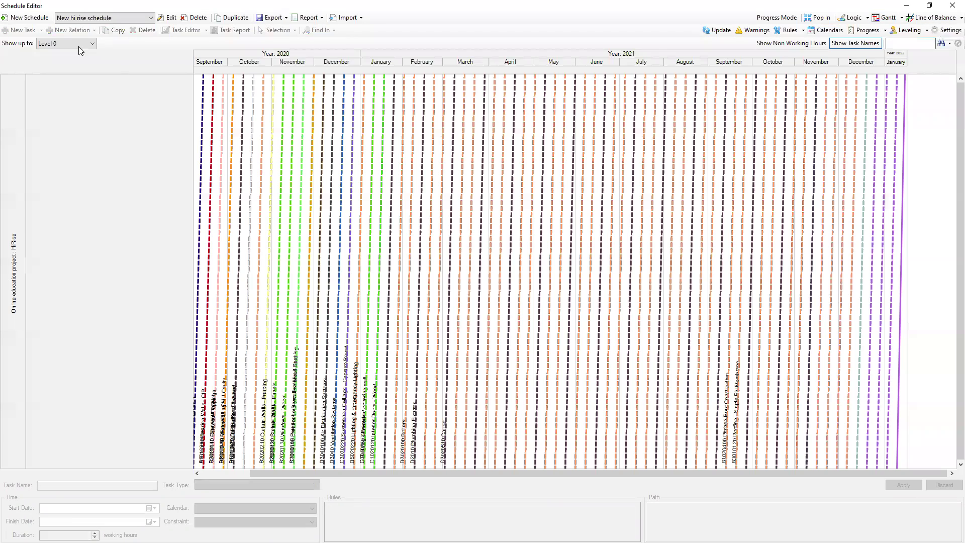
left_click(85, 43)
left_click(70, 79)
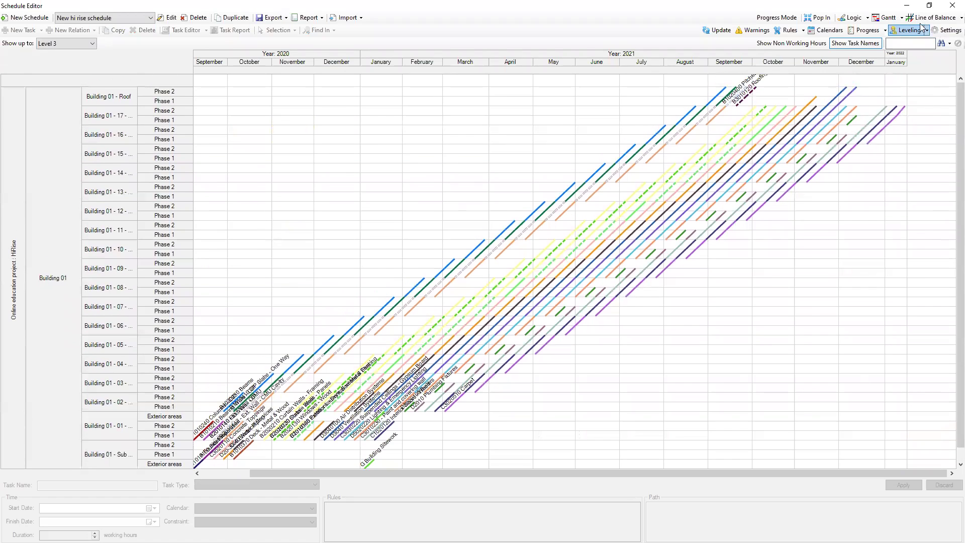
Step: Dock the schedule back beside the 3D model and show the site terrain
left_click(818, 18)
right_click(348, 207)
left_click(388, 227)
left_click_drag(527, 235, 498, 236)
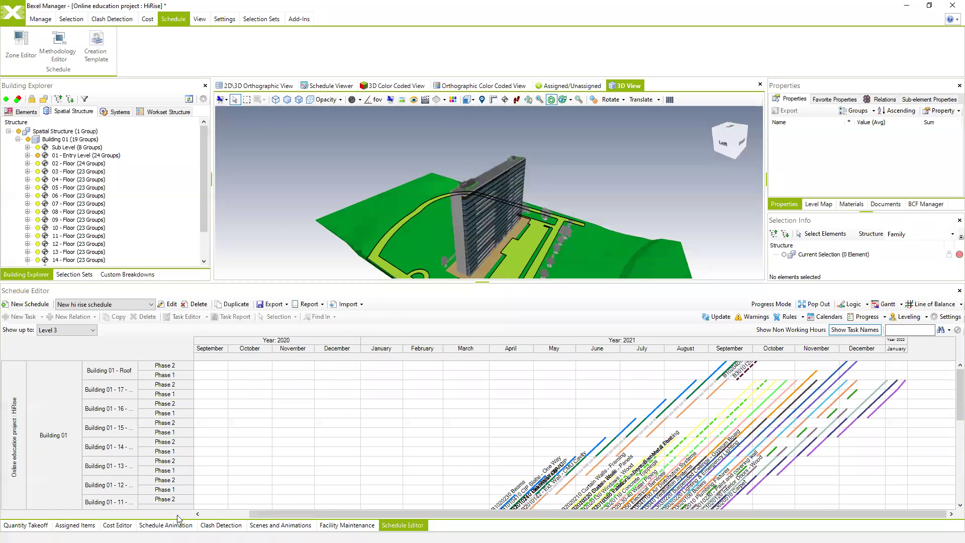
Step: Activate the Schedule Viewer and update the 4D animation with the current schedule
left_click(165, 525)
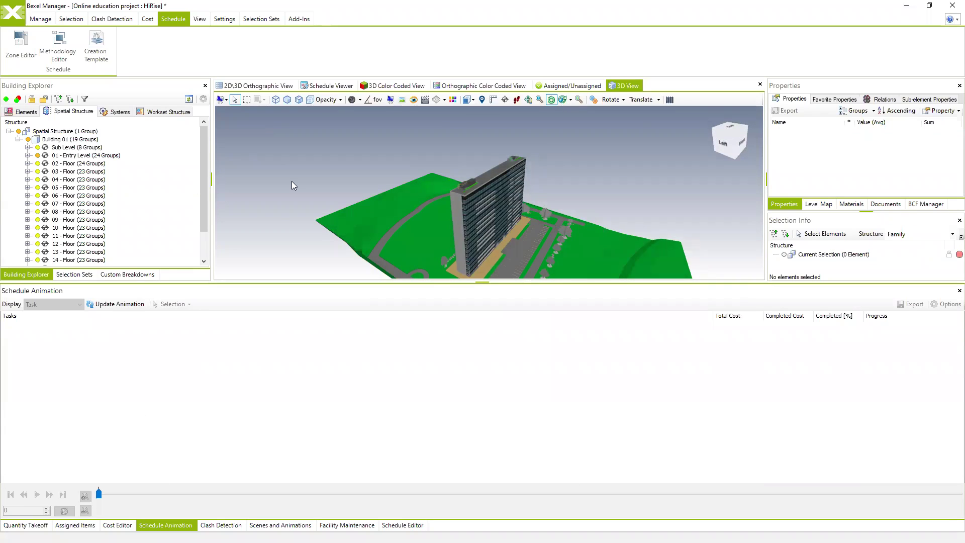
left_click(331, 87)
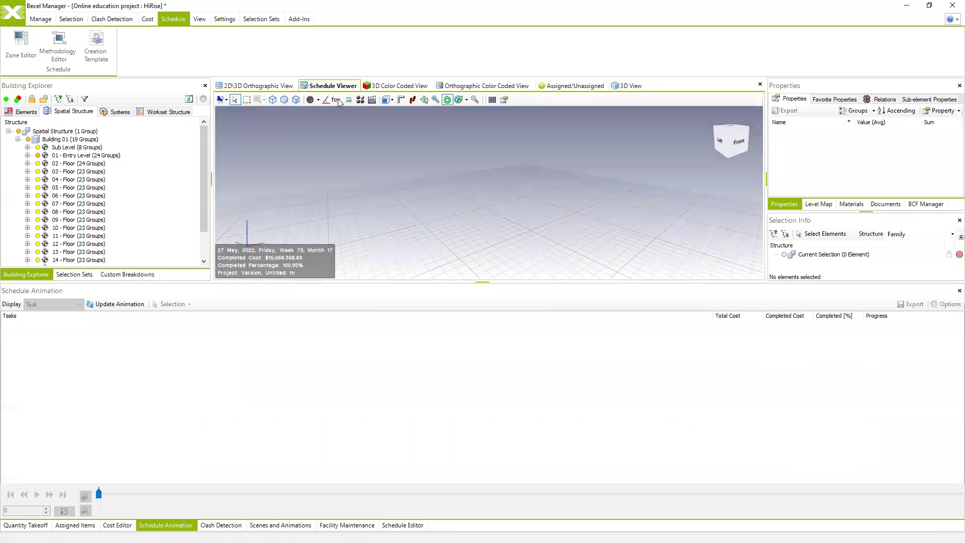
left_click(119, 305)
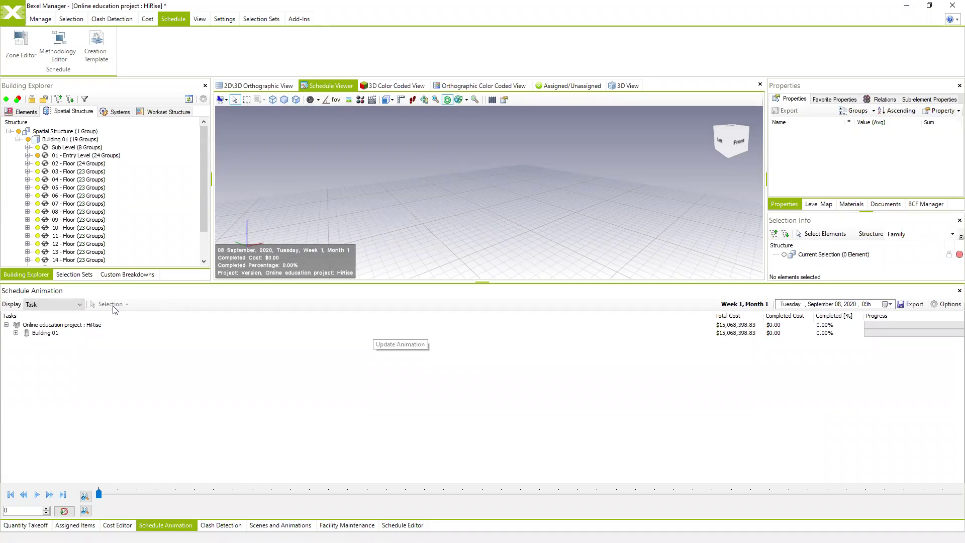
Step: Play the construction animation, pausing once to orbit closer around the tower
left_click(37, 496)
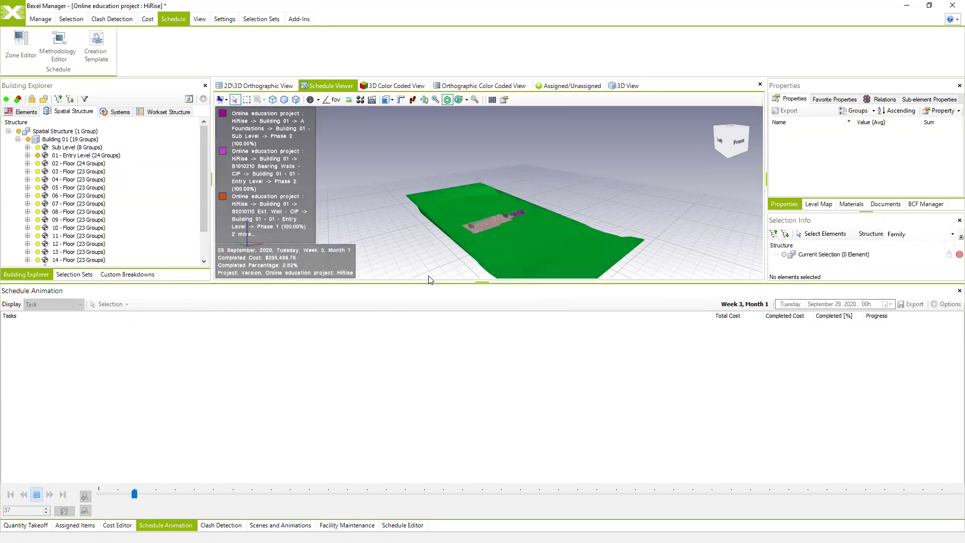
left_click(37, 495)
scroll(588, 215, "up", 5)
left_click_drag(588, 215, 516, 216)
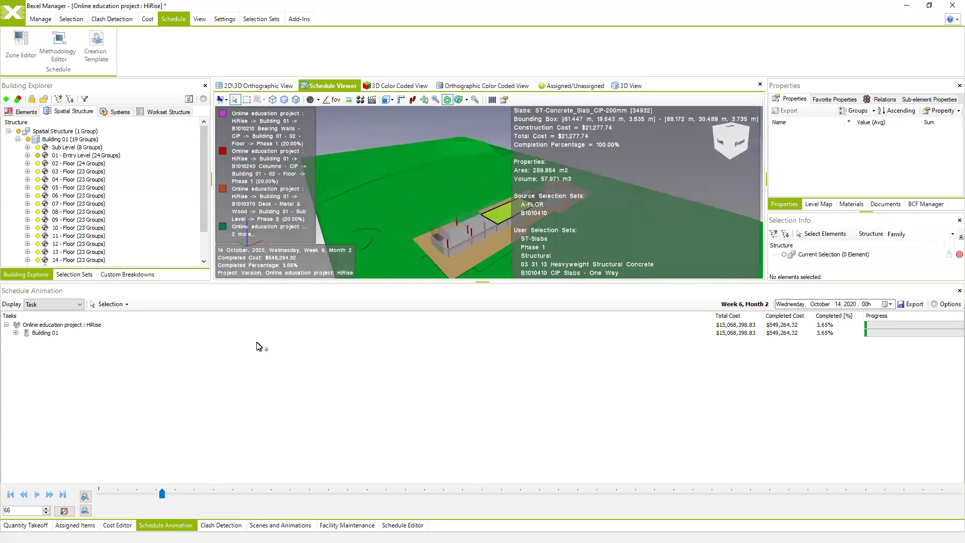
scroll(516, 215, "down", 5)
left_click(37, 495)
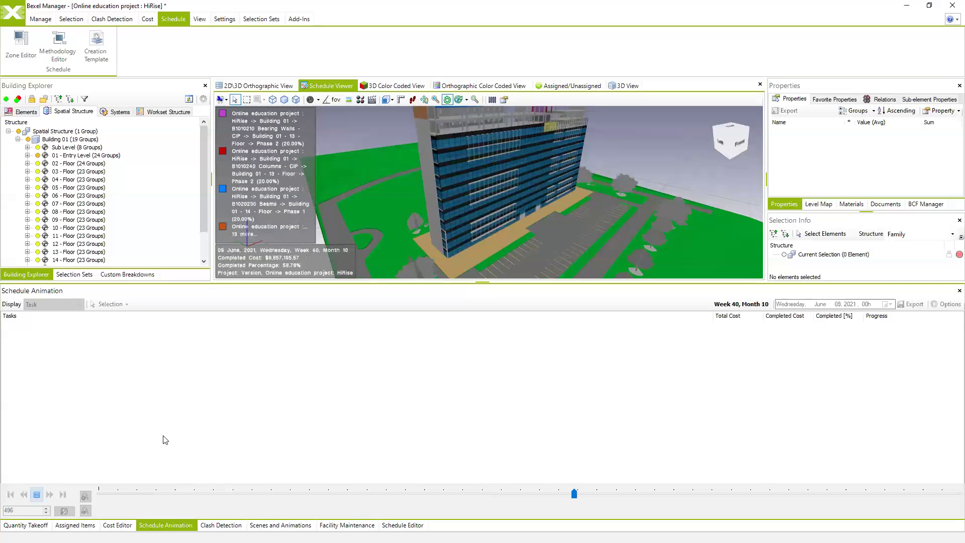
Step: Return to the Schedule Editor's Gantt chart
left_click(397, 525)
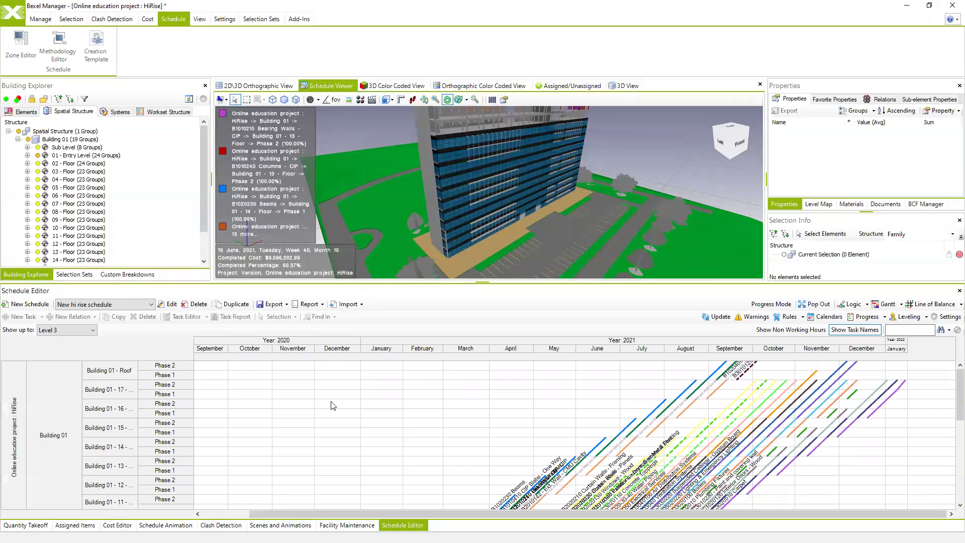
left_click(886, 304)
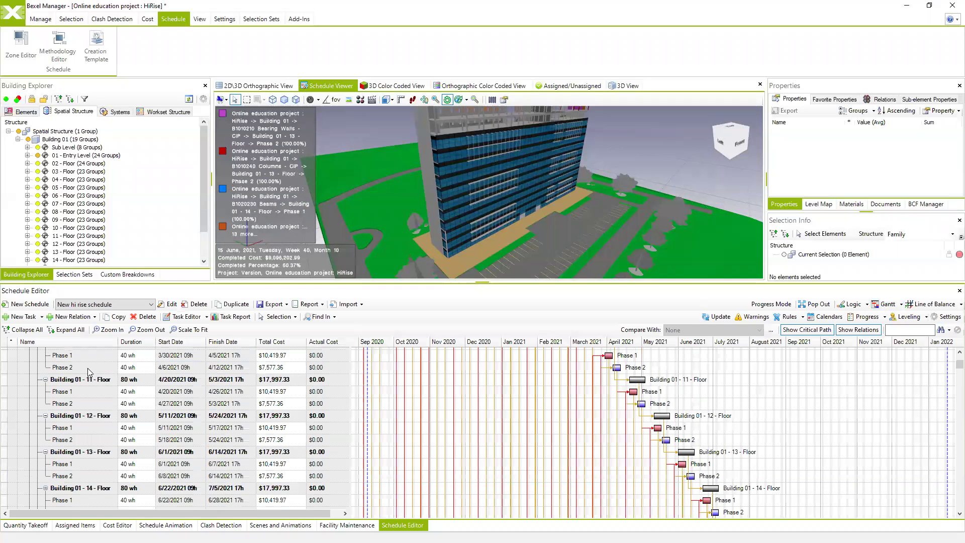
scroll(88, 379, "up", 8)
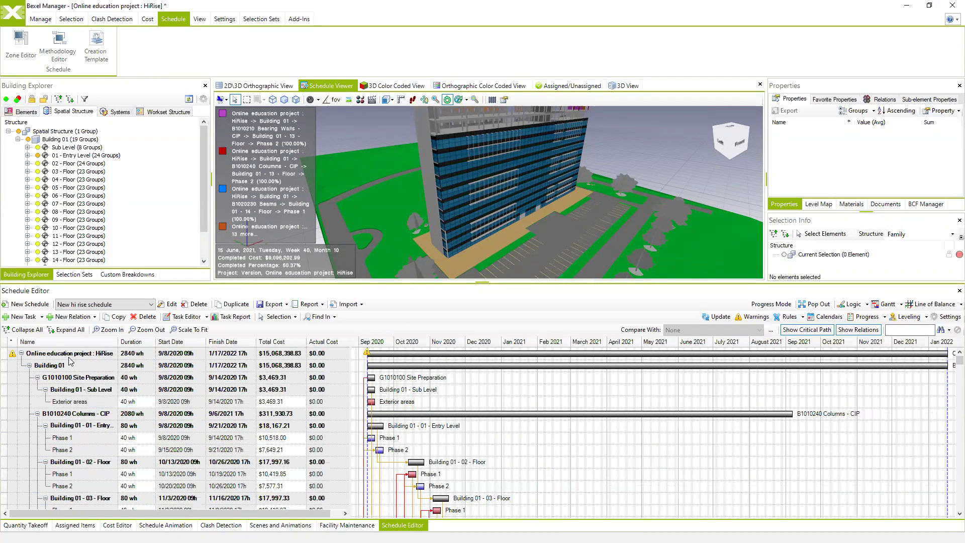
Step: Select all leaf tasks with Selection > Select Leaf Tasks
right_click(69, 358)
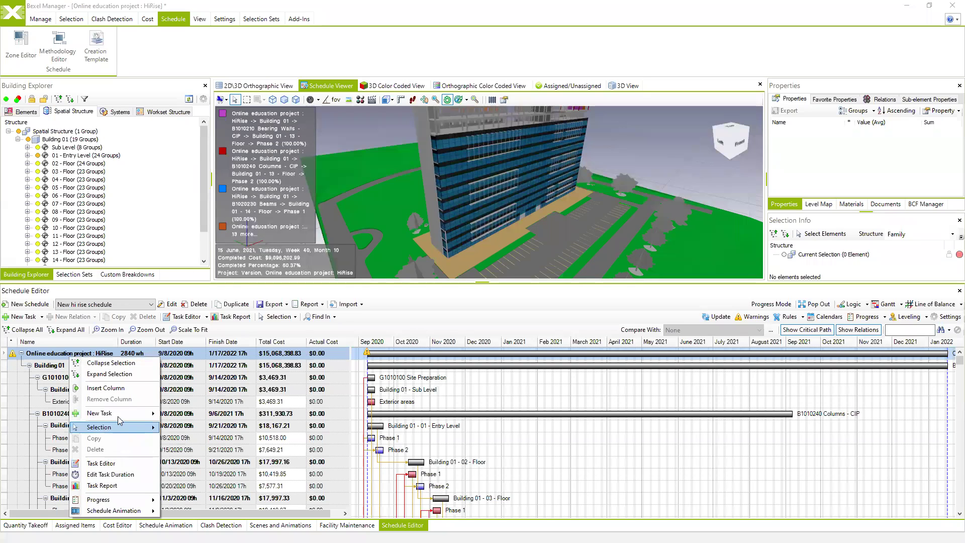
mouse_move(119, 417)
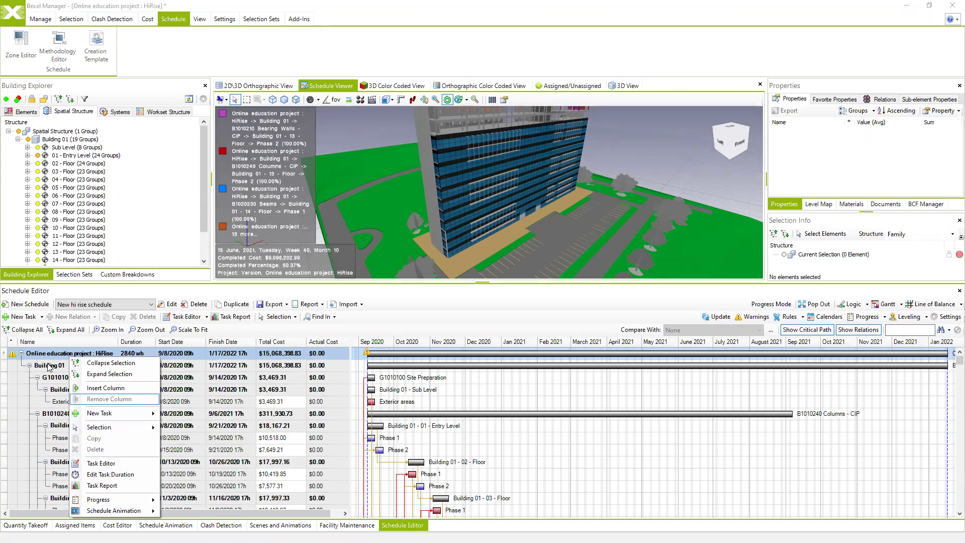
left_click(279, 316)
left_click(279, 317)
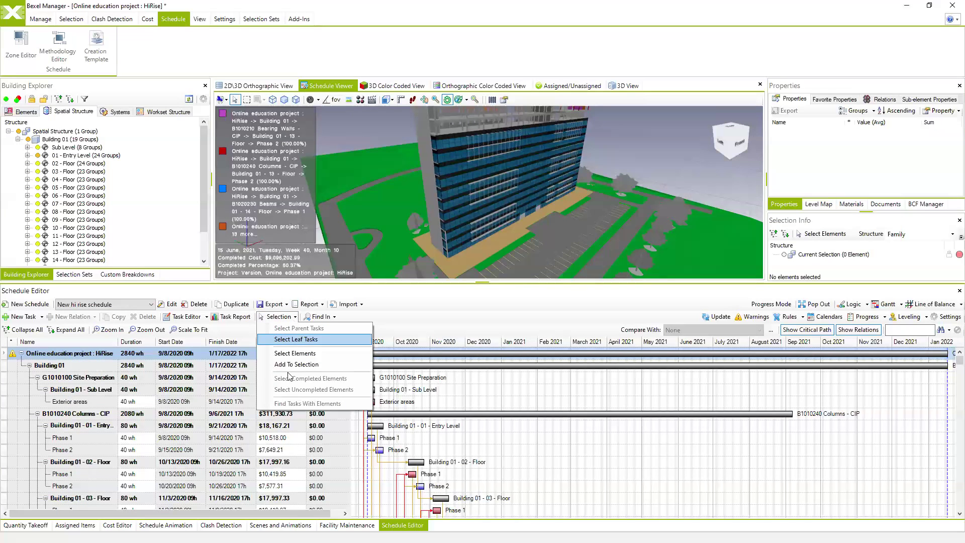
left_click(294, 339)
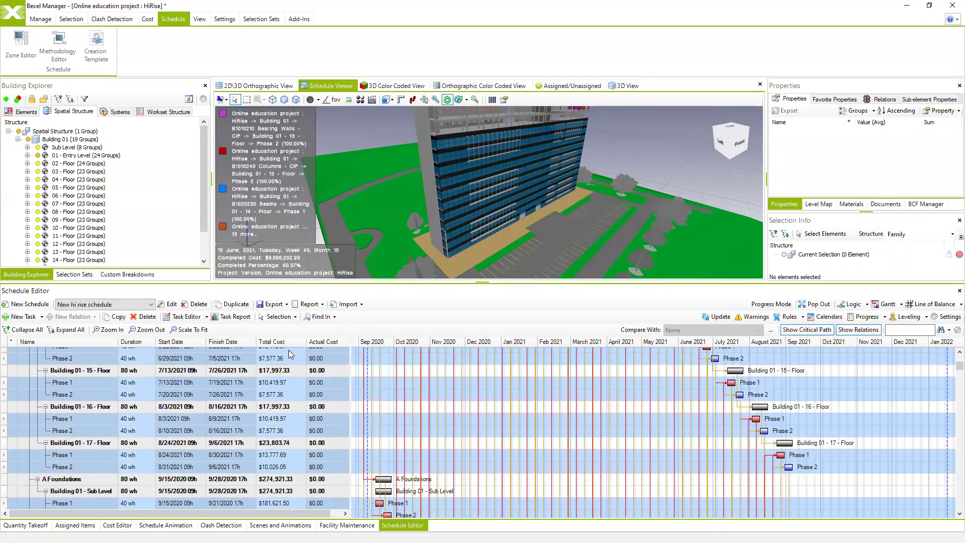
Step: Set the selected tasks' constraint to As Late As Possible and apply it
left_click(818, 305)
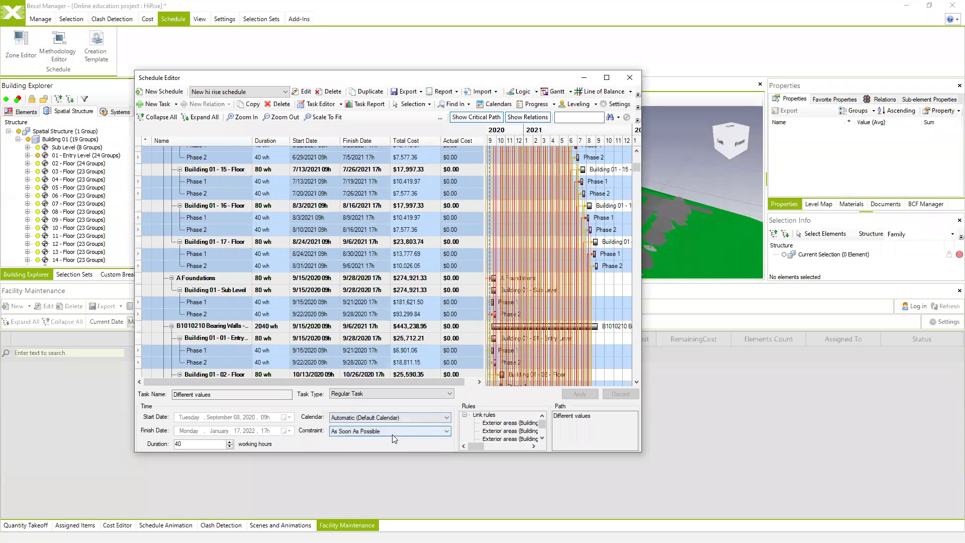
left_click(447, 433)
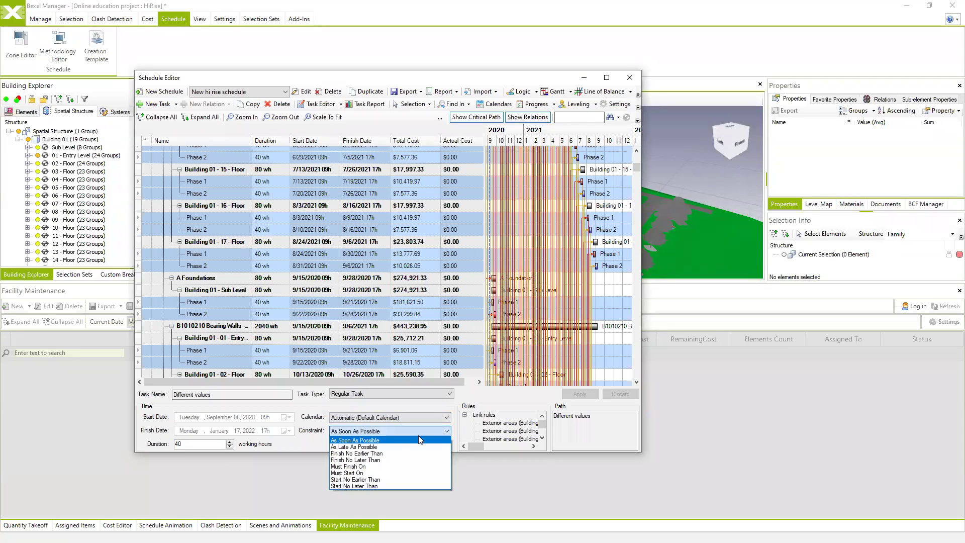
left_click(385, 447)
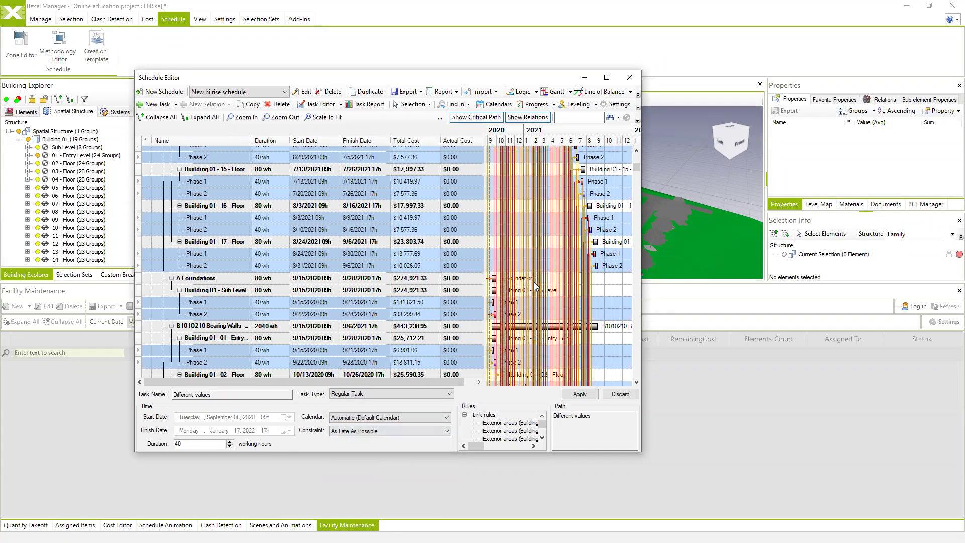
mouse_move(536, 285)
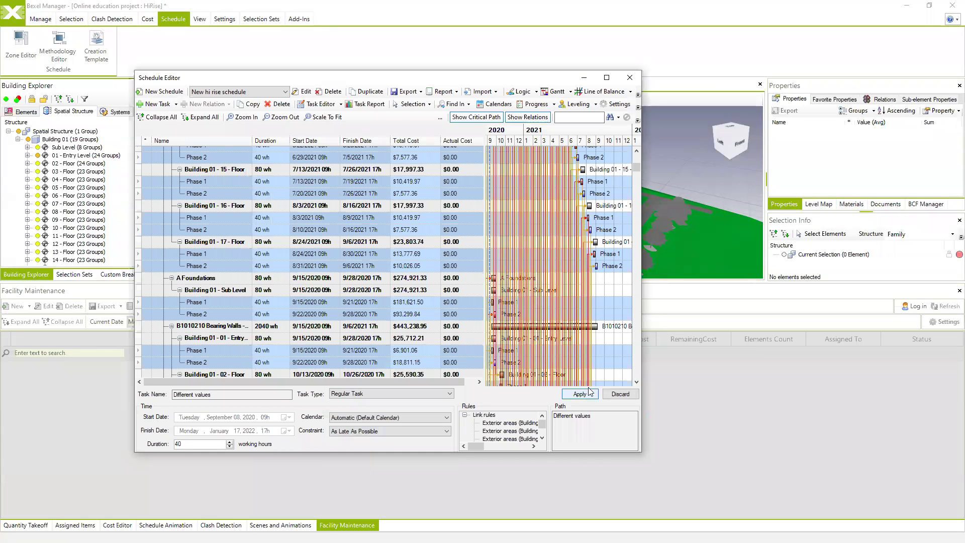
left_click(580, 393)
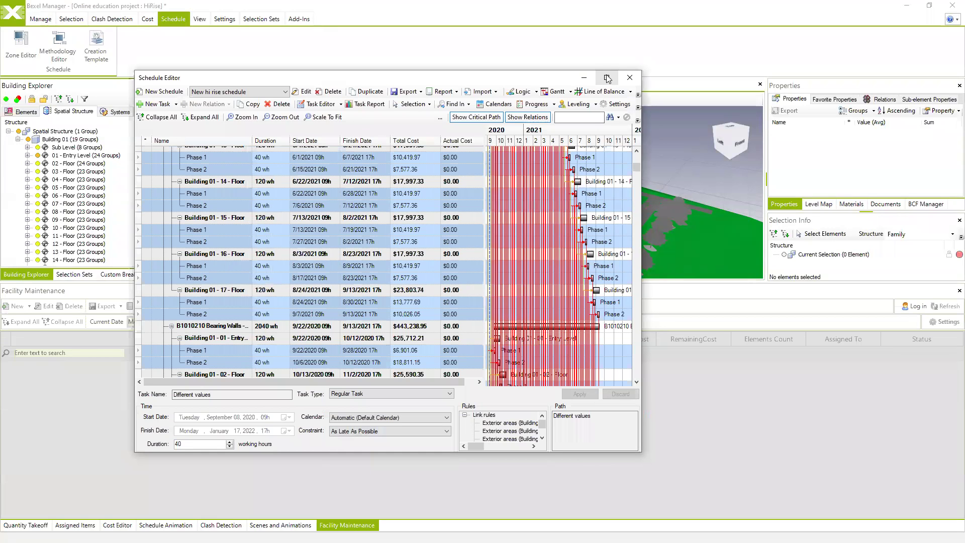
Step: Review the rescheduled plan in Line of Balance, Logic and Gantt views, then dock the editor
left_click(607, 78)
scroll(604, 223, "up", 4)
scroll(749, 126, "up", 3)
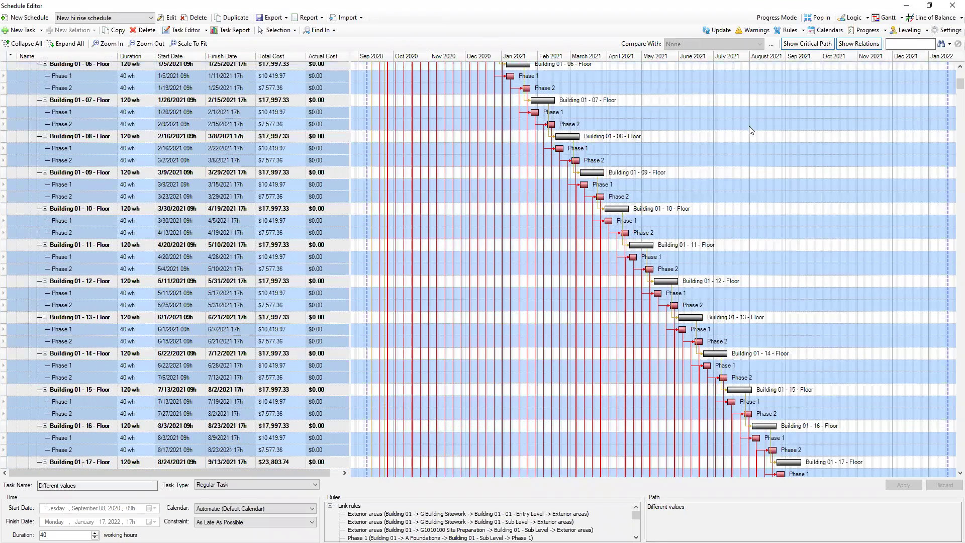
left_click(934, 17)
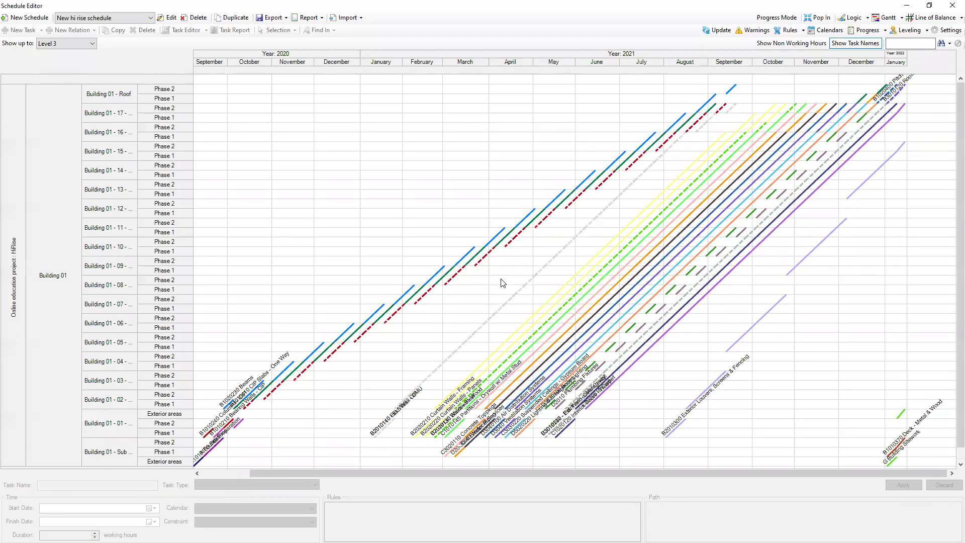
scroll(769, 139, "up", 1)
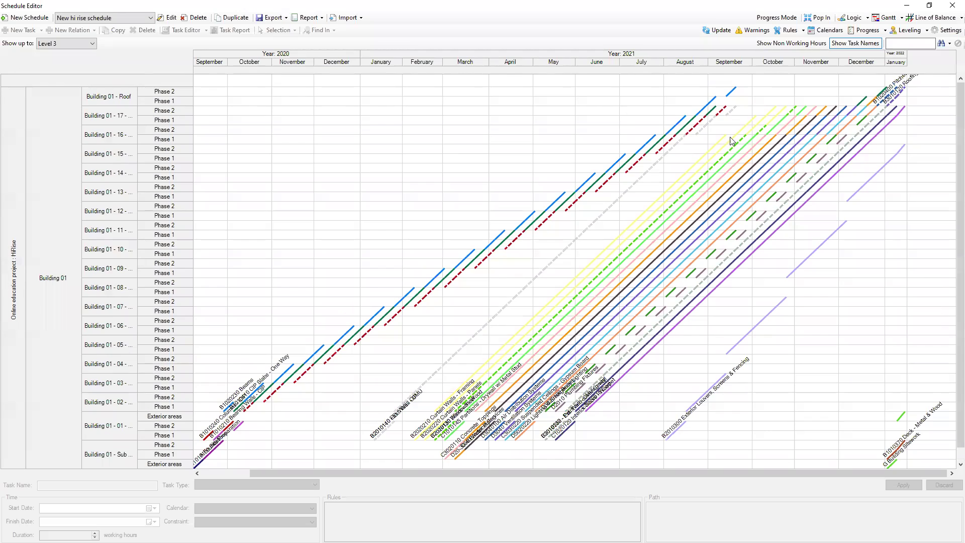
left_click(851, 17)
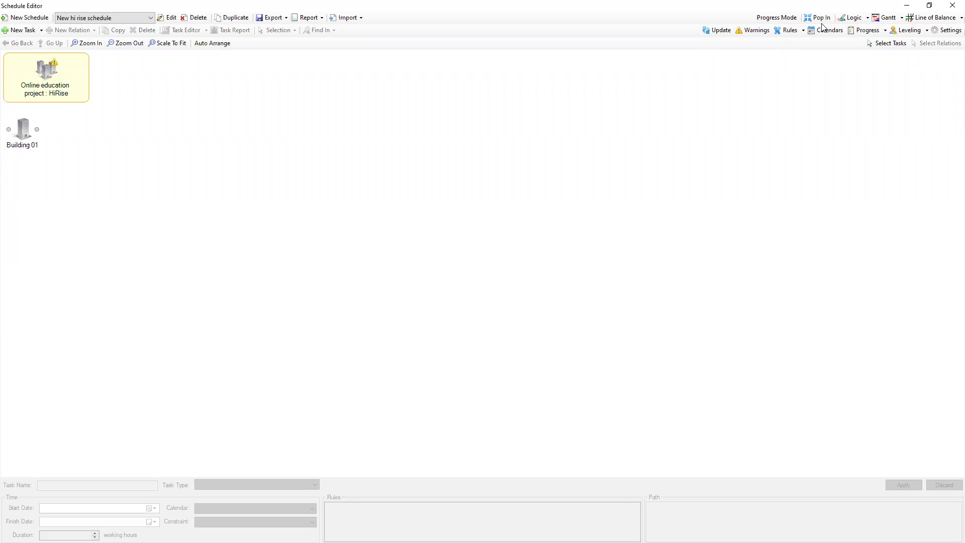
left_click(886, 17)
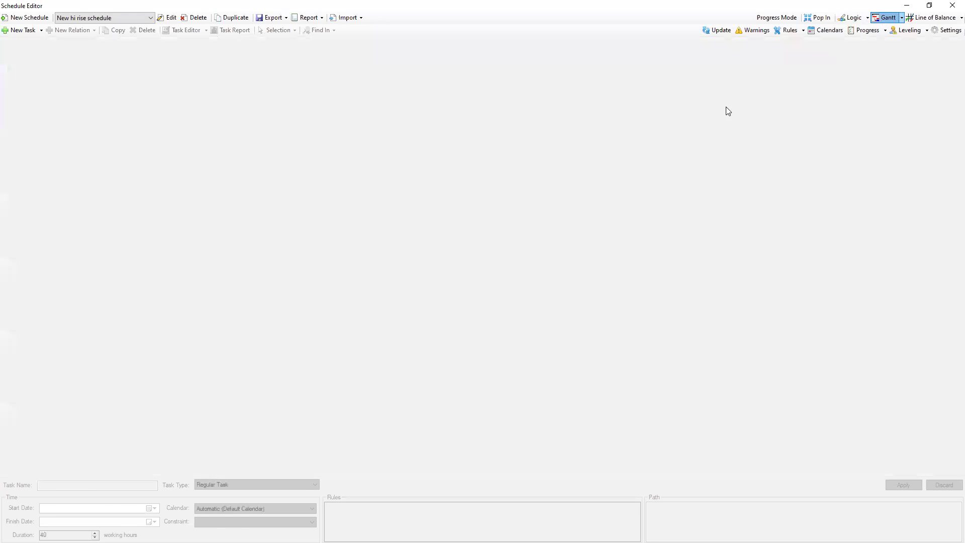
left_click(817, 17)
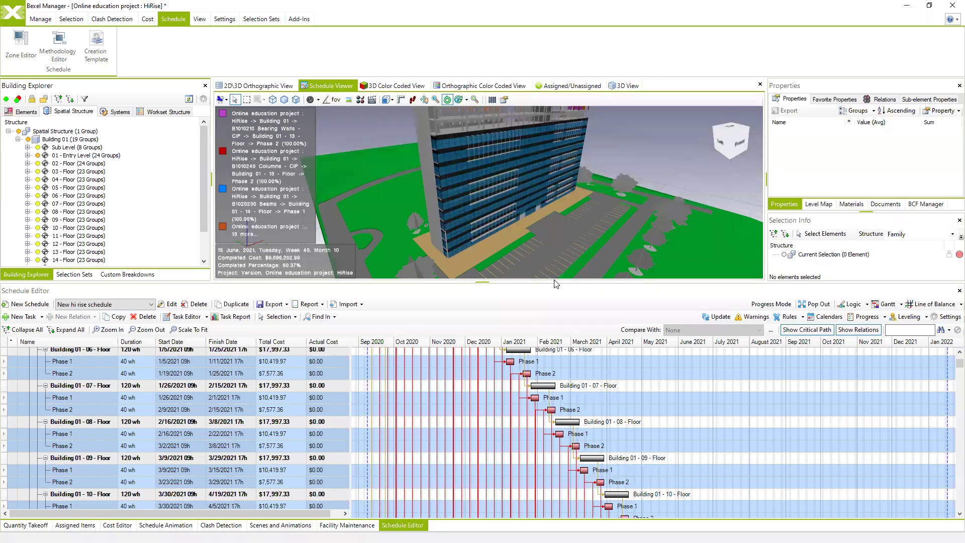
Step: Open the HiRise schedule animation with the whole building shown, restarting at 10 September 2020
left_click(186, 524)
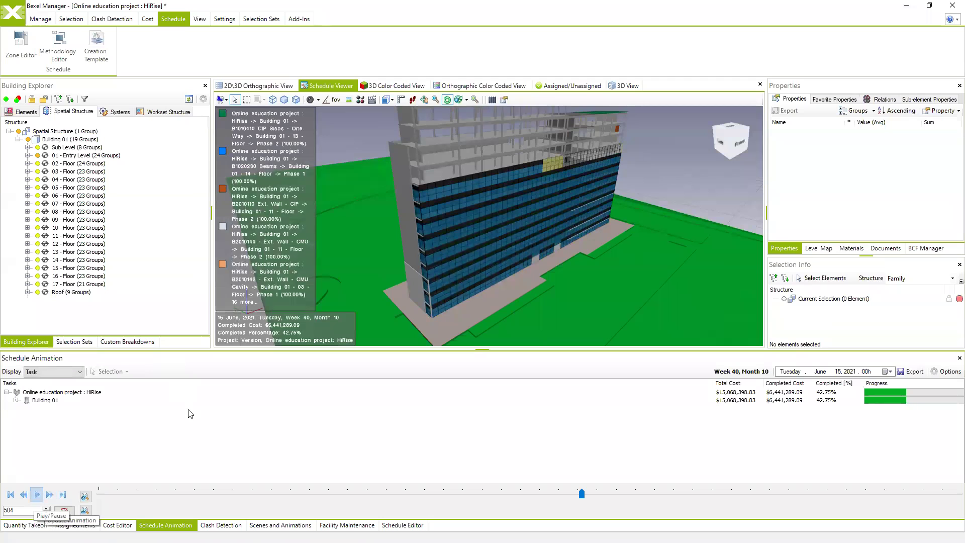
left_click(36, 496)
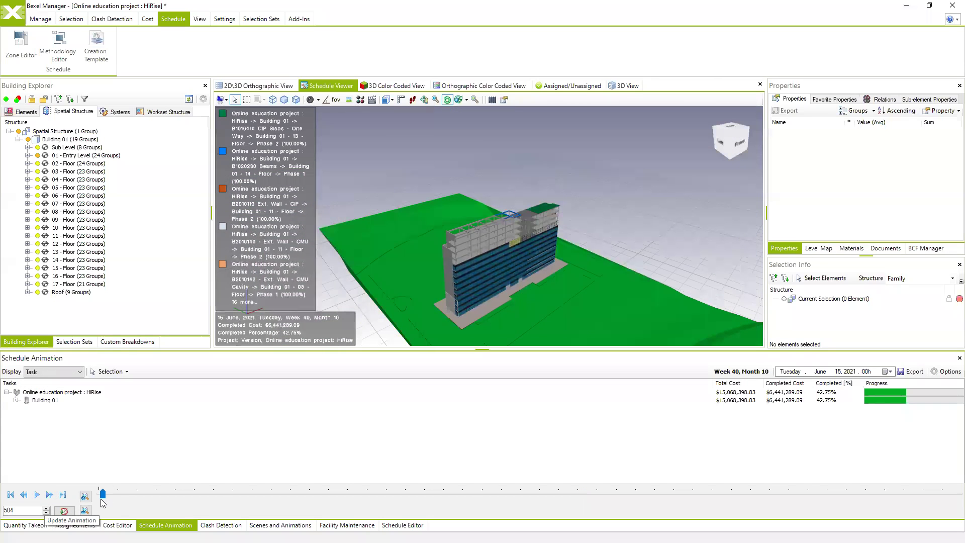
left_click(78, 371)
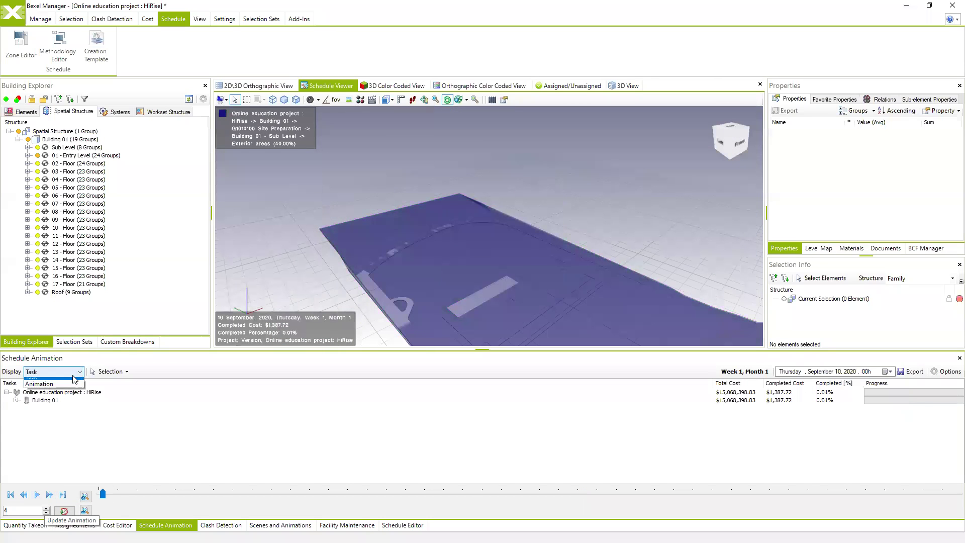
Step: Switch Display to Animation and create a new animation 1 under Project
left_click(61, 391)
left_click(31, 393)
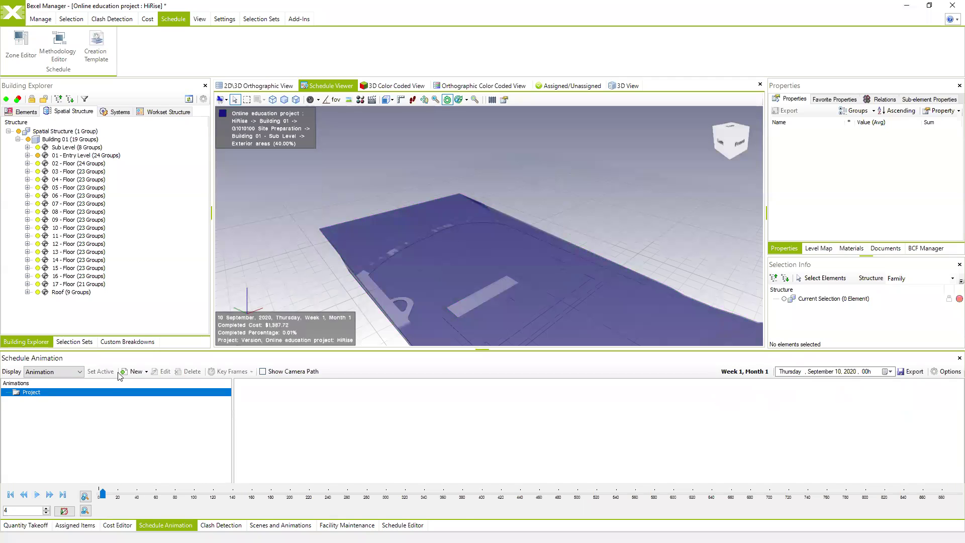
left_click(134, 373)
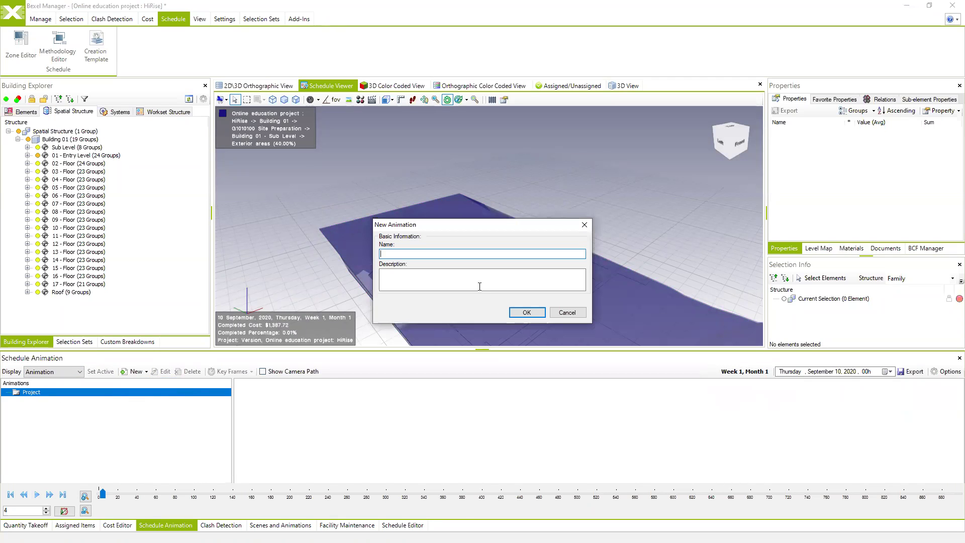
left_click(524, 313)
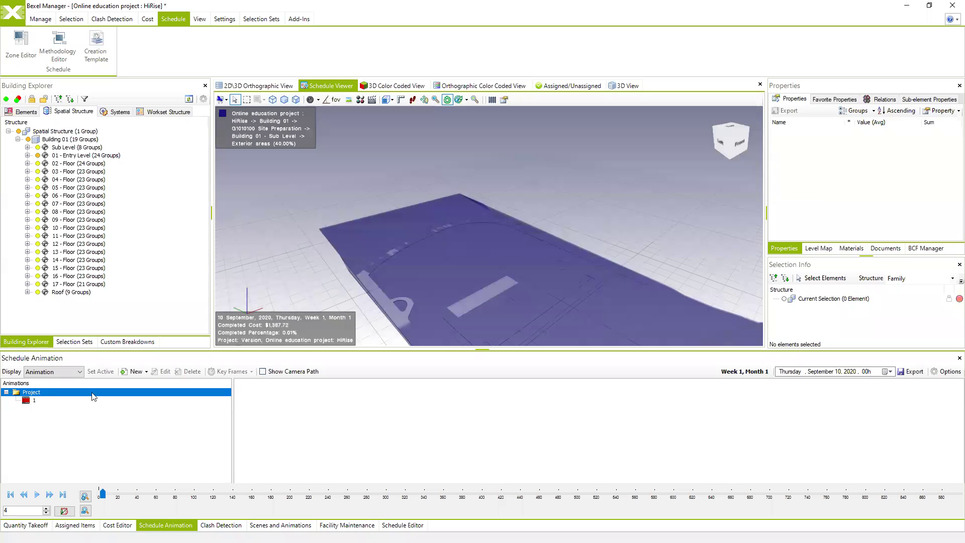
Step: Add keyframe 1 at frame 0 and keyframe 2 at frame 505 to animation 1, then play it
left_click(33, 401)
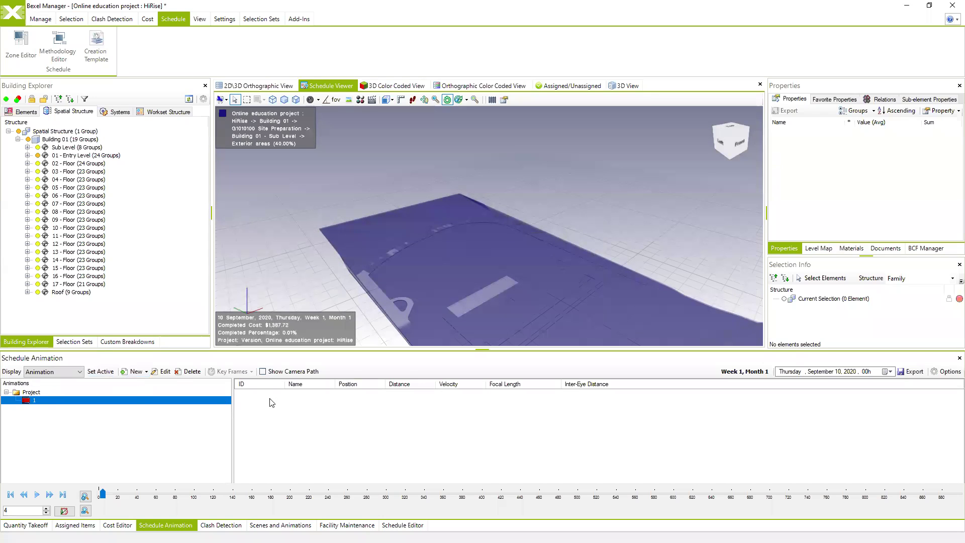
right_click(330, 432)
left_click(395, 441)
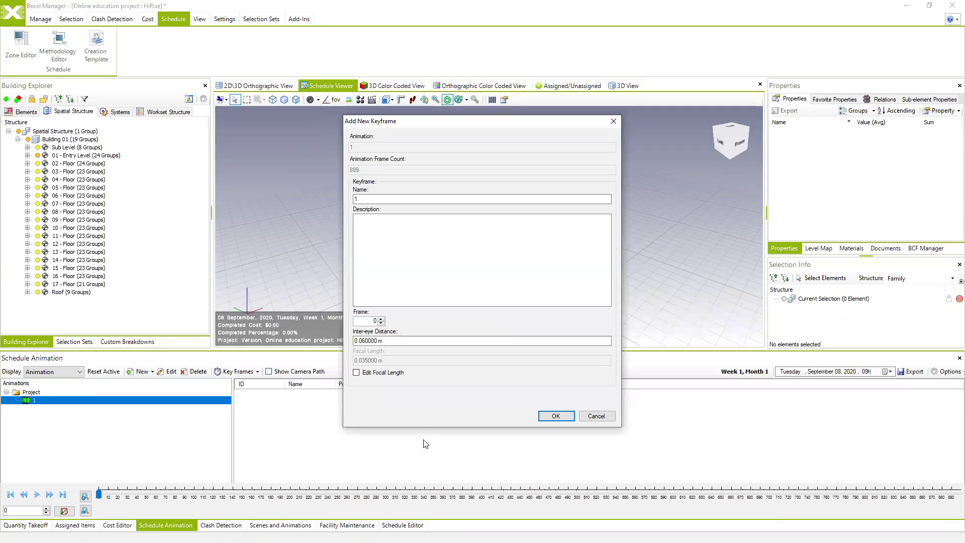
left_click(556, 416)
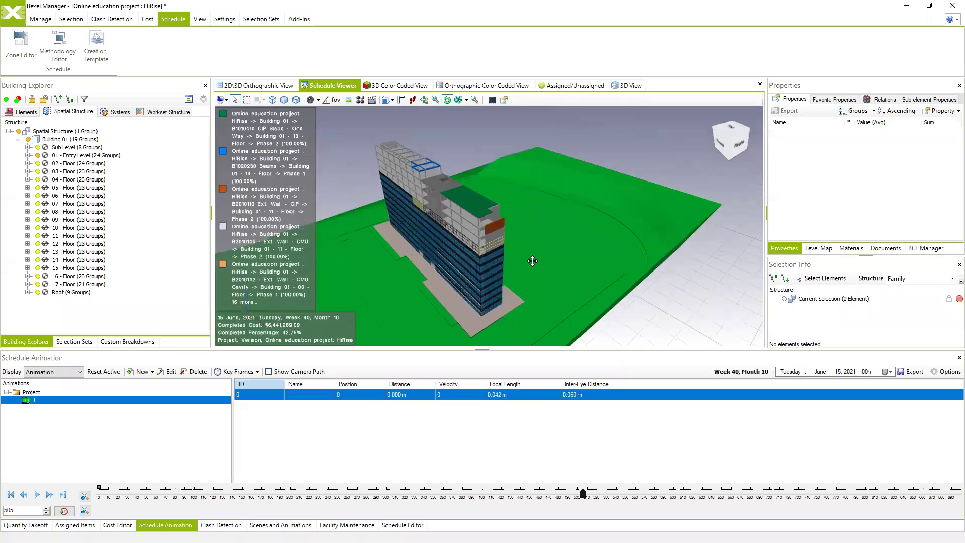
right_click(610, 438)
left_click(654, 442)
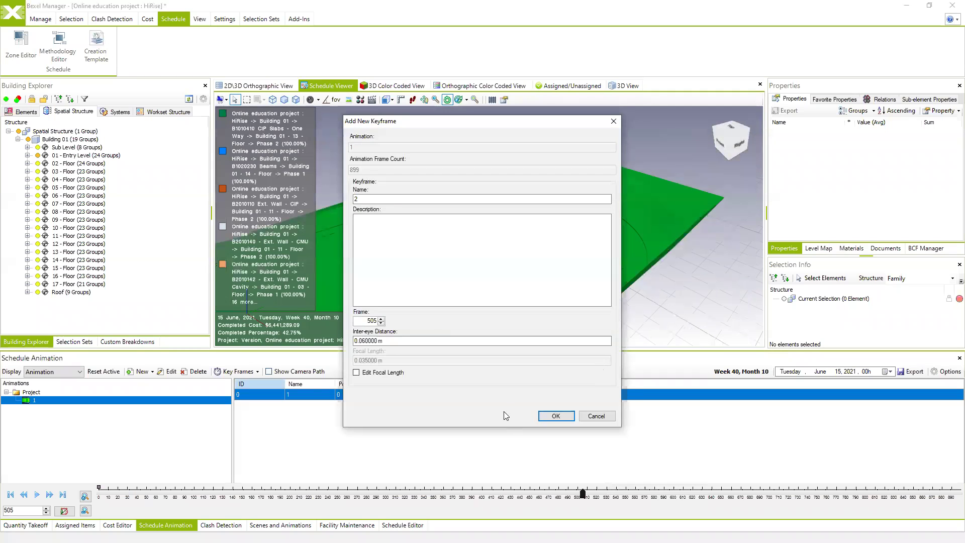
left_click(555, 417)
left_click(37, 495)
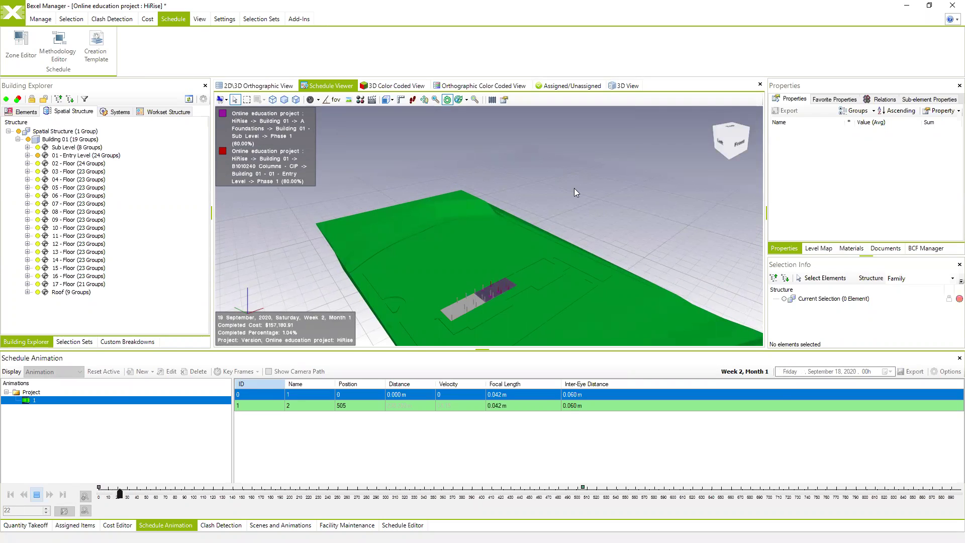
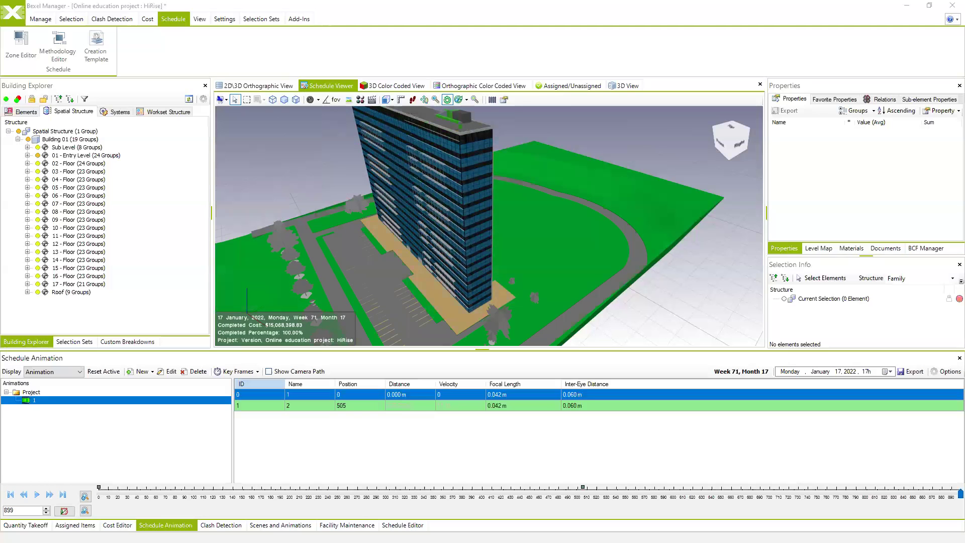
Step: Show the New hi rise schedule task grid and Gantt chart, scrolled to the top
left_click(401, 525)
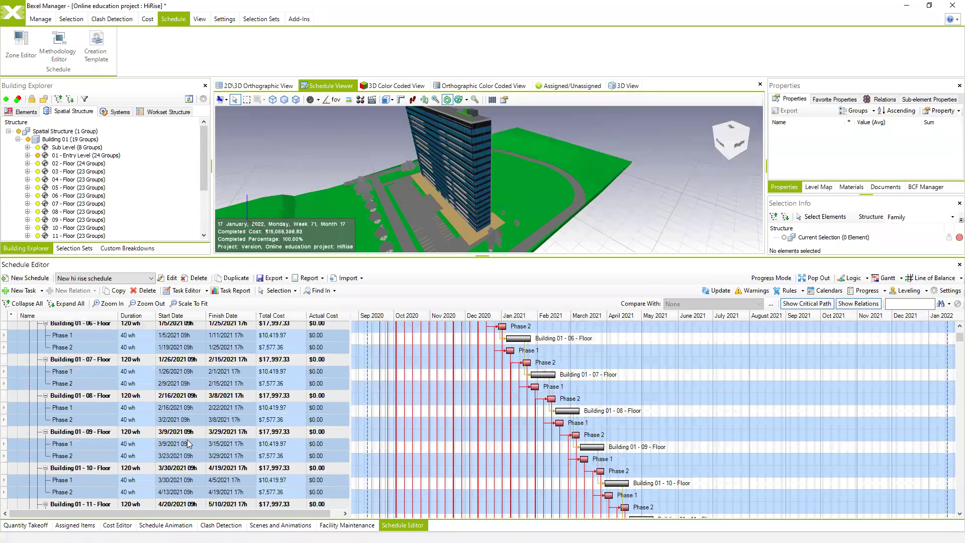
scroll(191, 437, "up", 10)
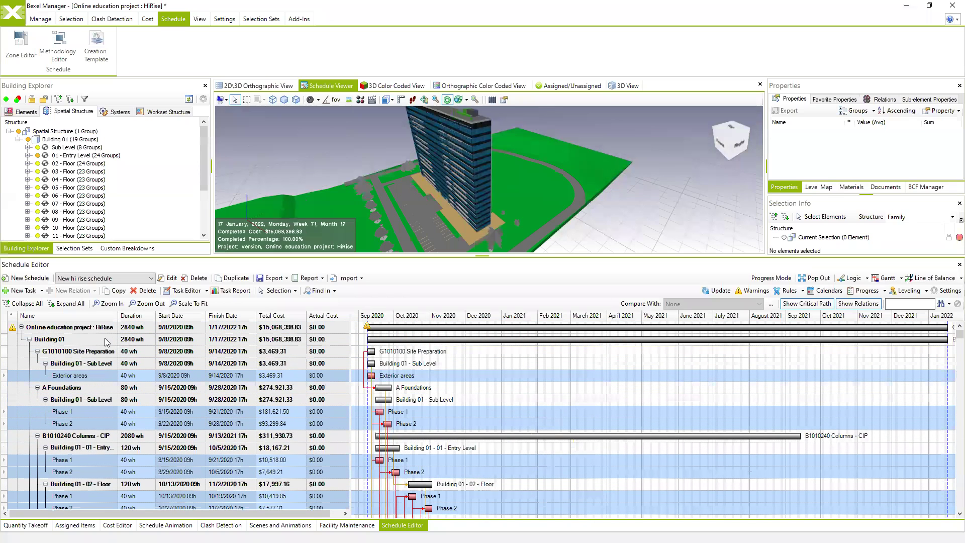
Step: Create a new schedule named '1' holding the HiRise project task
left_click(26, 279)
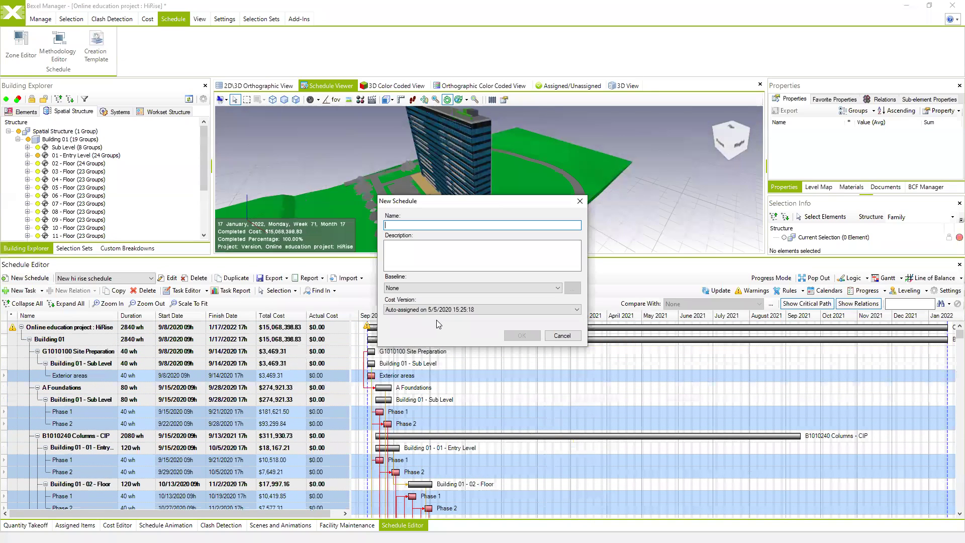
type("1")
left_click(522, 335)
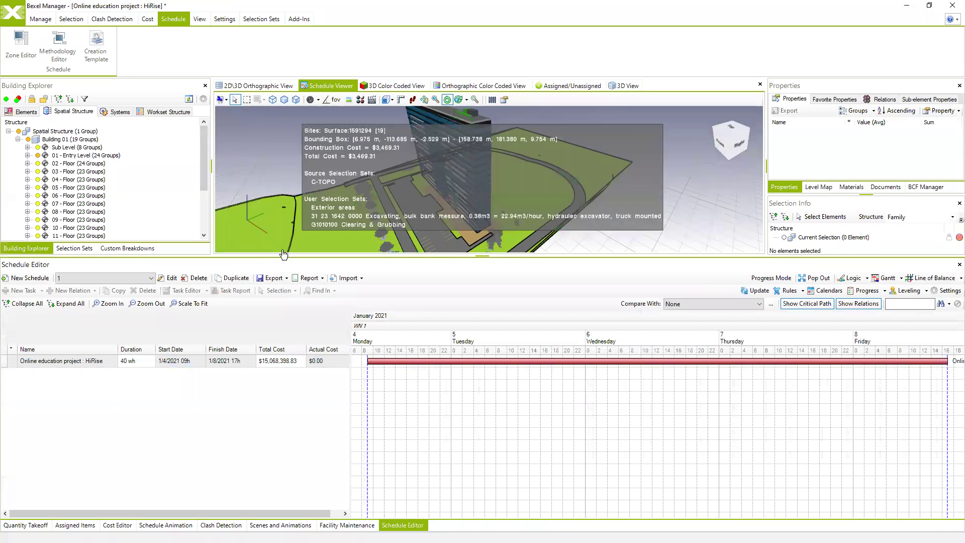
Step: Start a Referenced Children Based rule with Methodology Levels on the project row, then cancel it
right_click(79, 363)
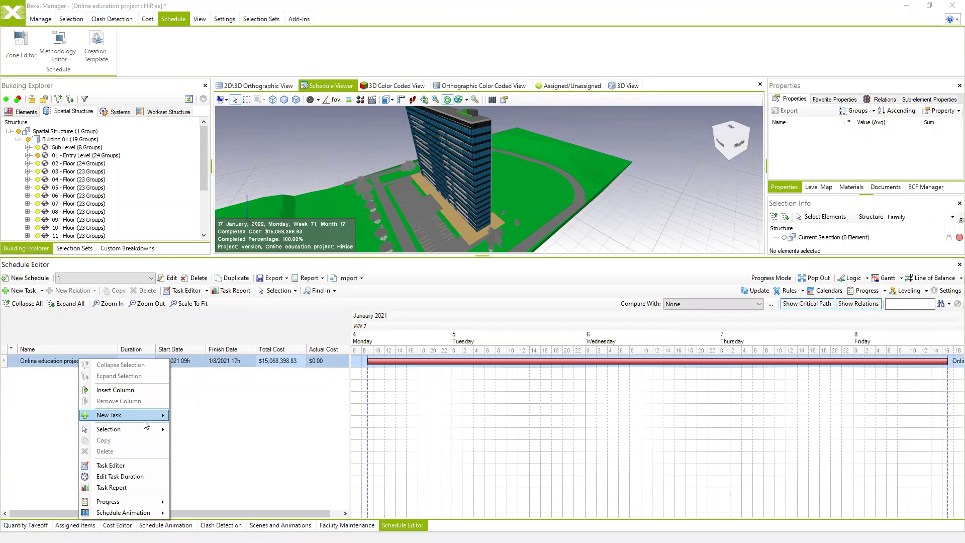
mouse_move(151, 423)
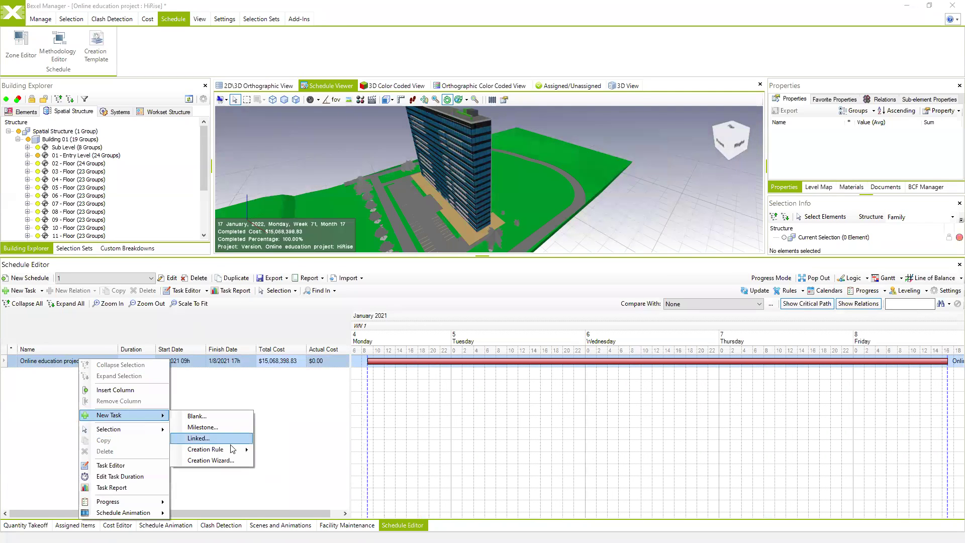
mouse_move(233, 449)
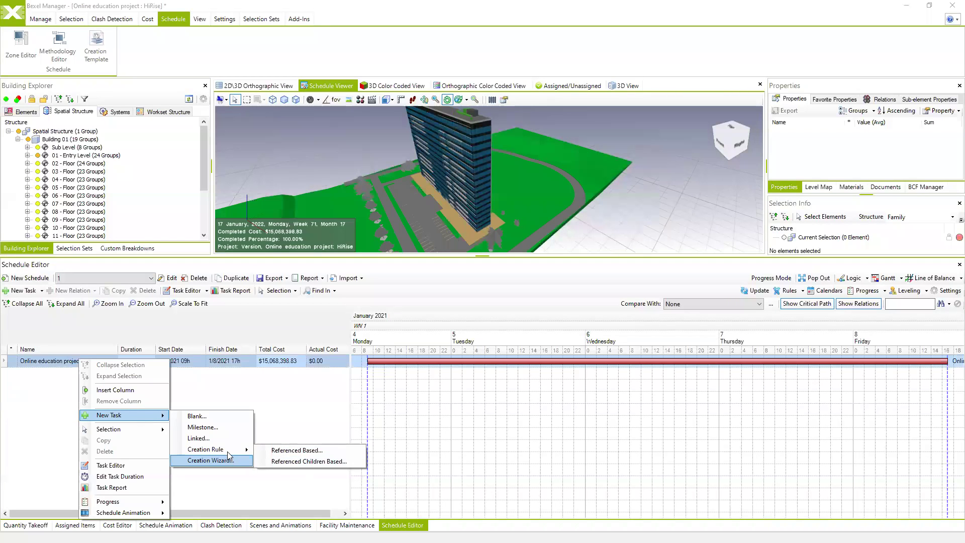
left_click(302, 461)
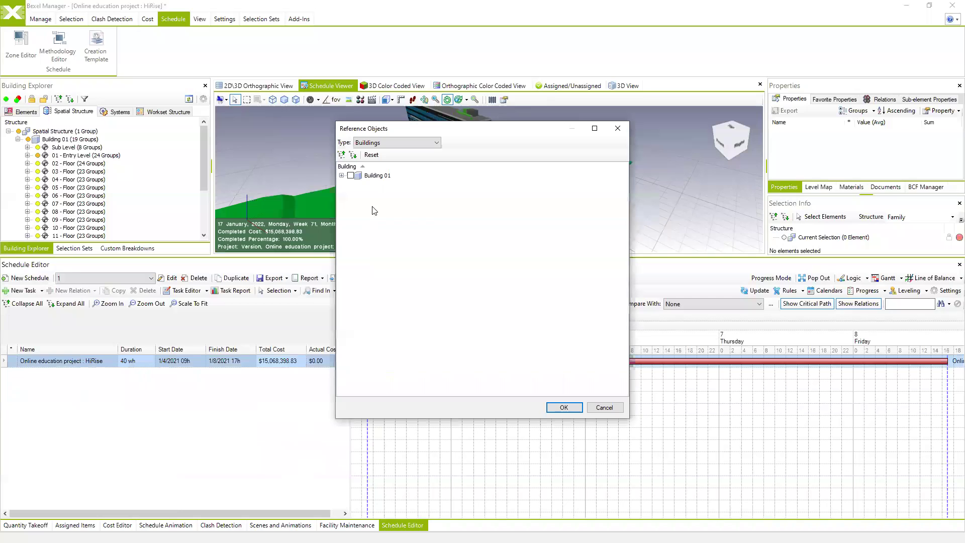
left_click(429, 143)
left_click(382, 197)
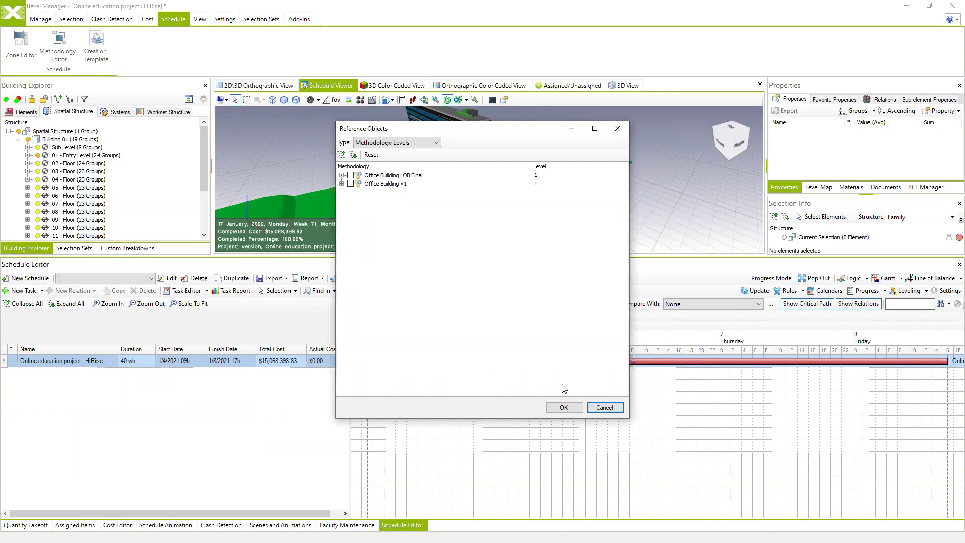
left_click(605, 407)
Step: Generate child tasks under the project from the Office Building LOB Final methodology levels
right_click(64, 363)
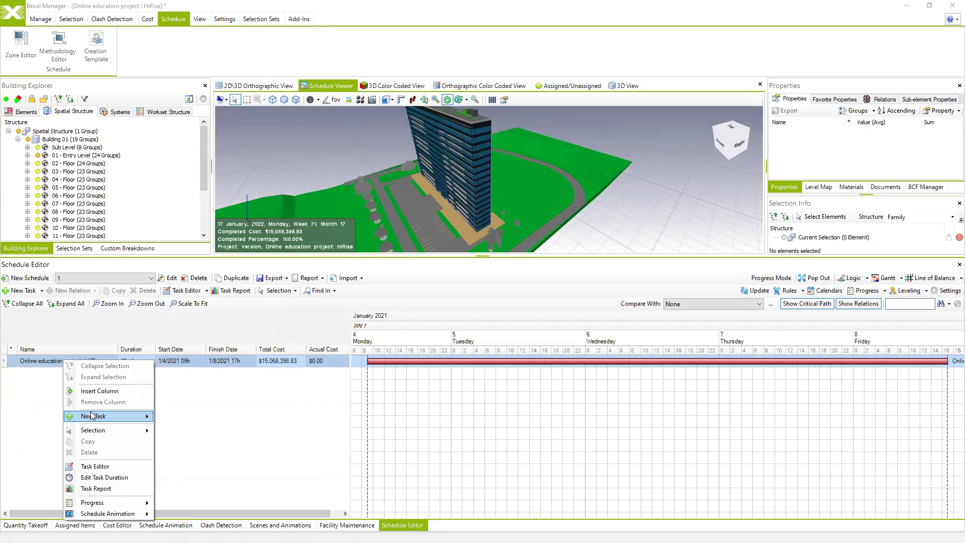
mouse_move(98, 416)
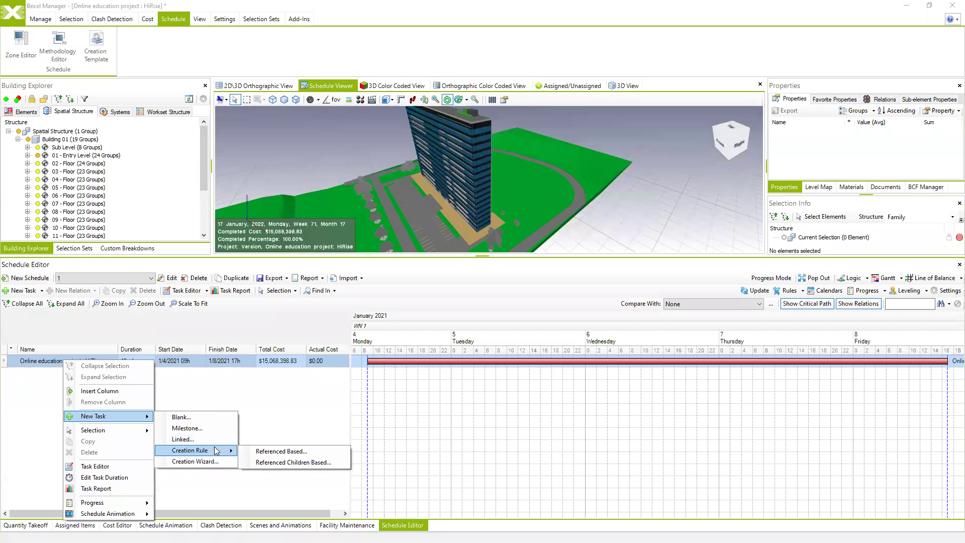
left_click(282, 459)
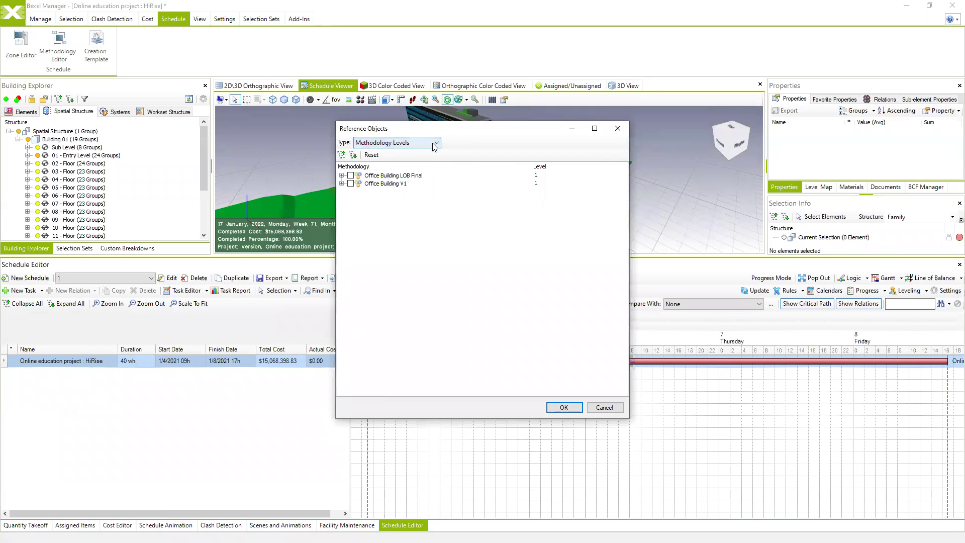
left_click(436, 143)
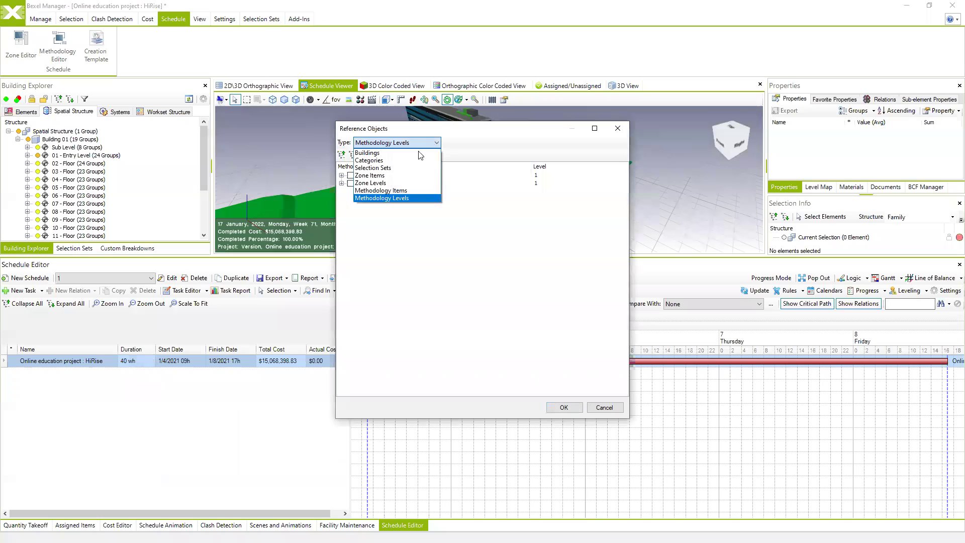
left_click(394, 199)
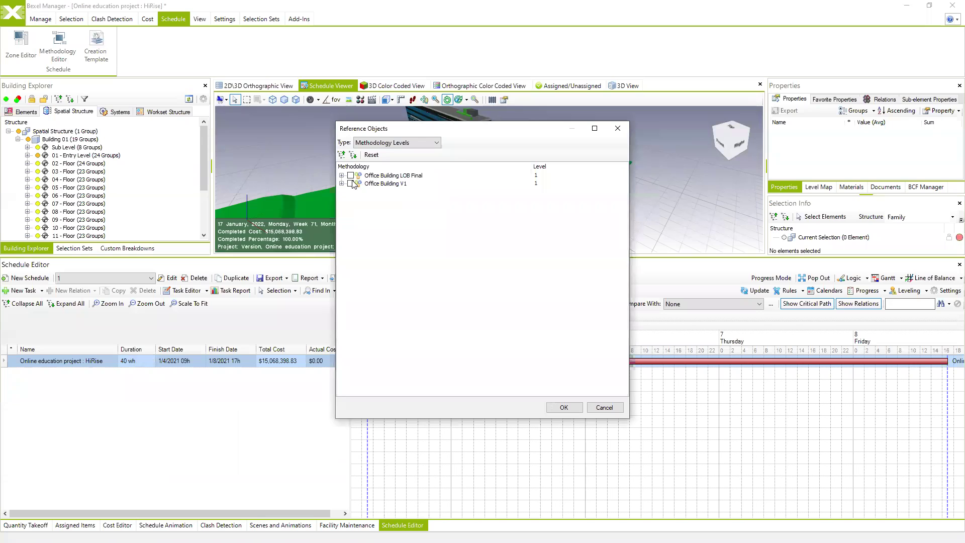
left_click(351, 175)
left_click(565, 408)
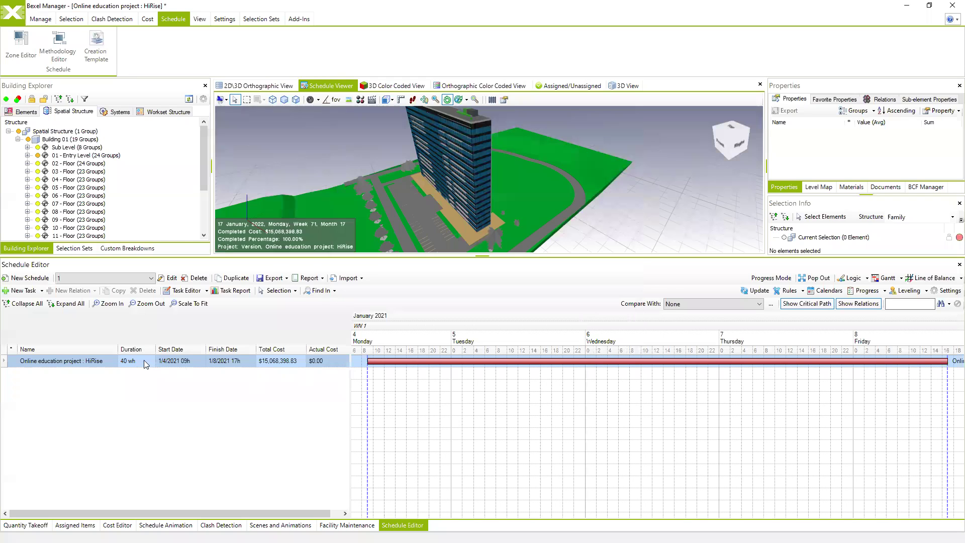
Step: Expand the HiRise project task and scale the Gantt chart to fit the schedule
double_click(104, 363)
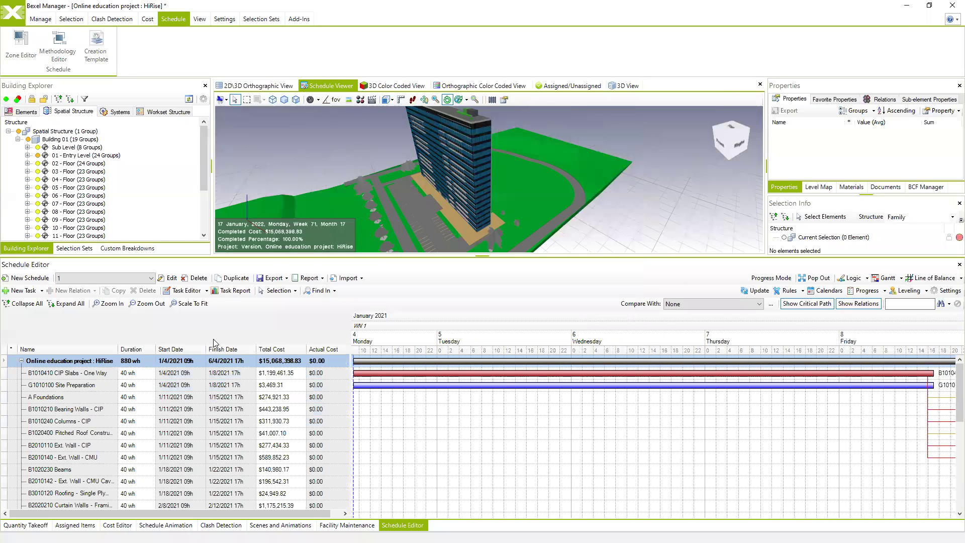
left_click(190, 304)
scroll(302, 398, "down", 5)
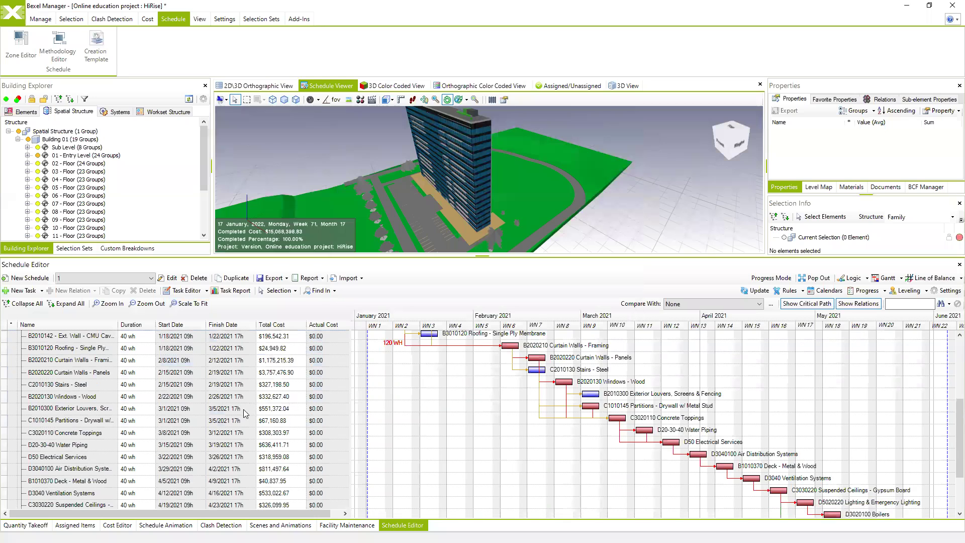
scroll(189, 423, "up", 5)
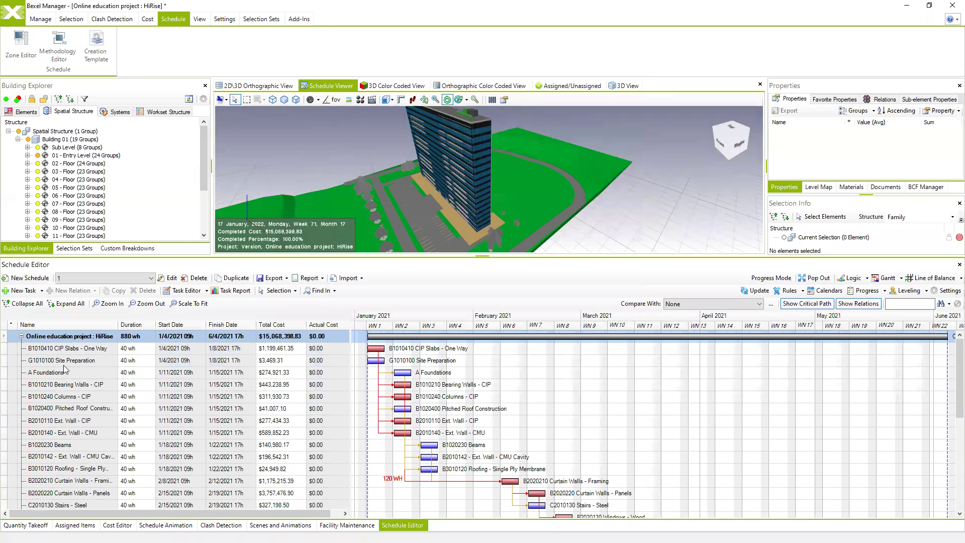
scroll(191, 397, "down", 2)
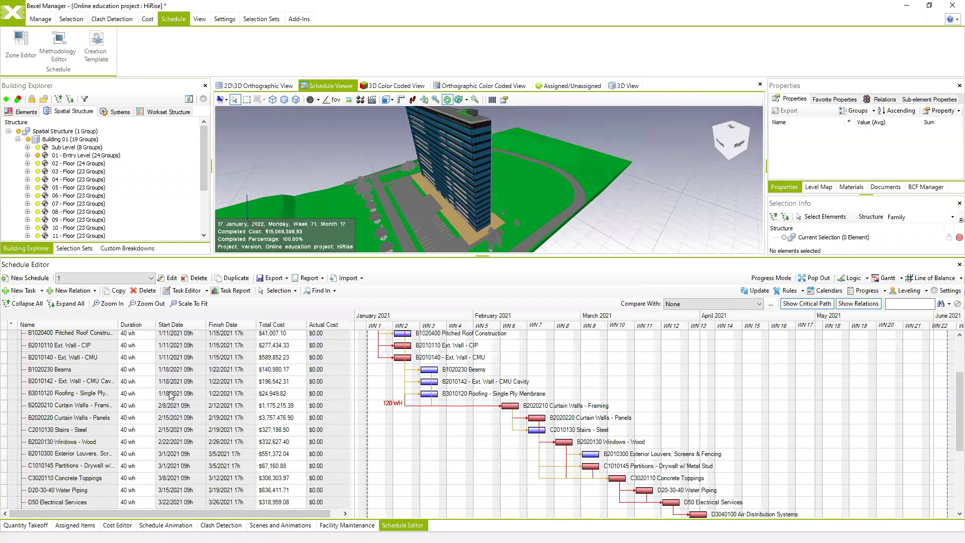
Step: Select the Curtain Walls - Framing and Curtain Walls - Panels tasks together
left_click(69, 356)
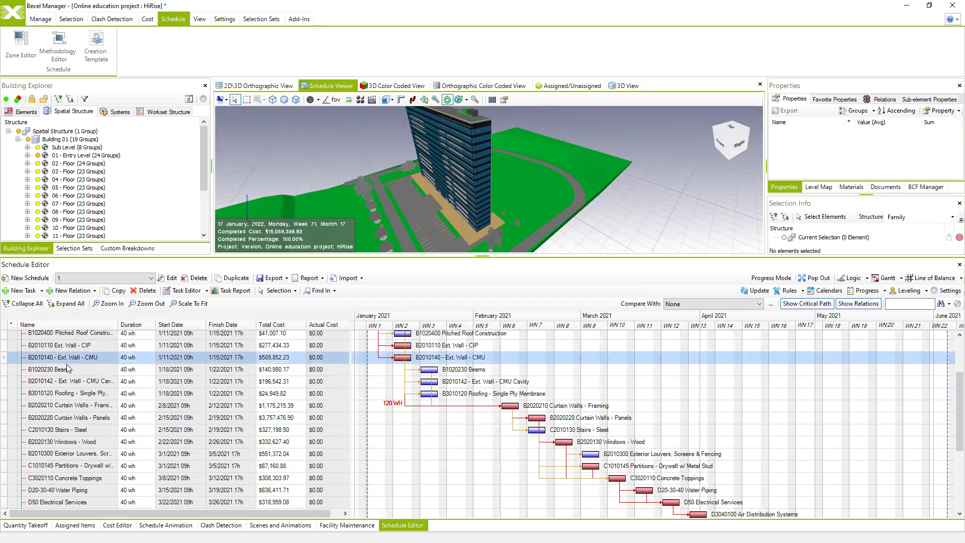
scroll(68, 368, "down", 1)
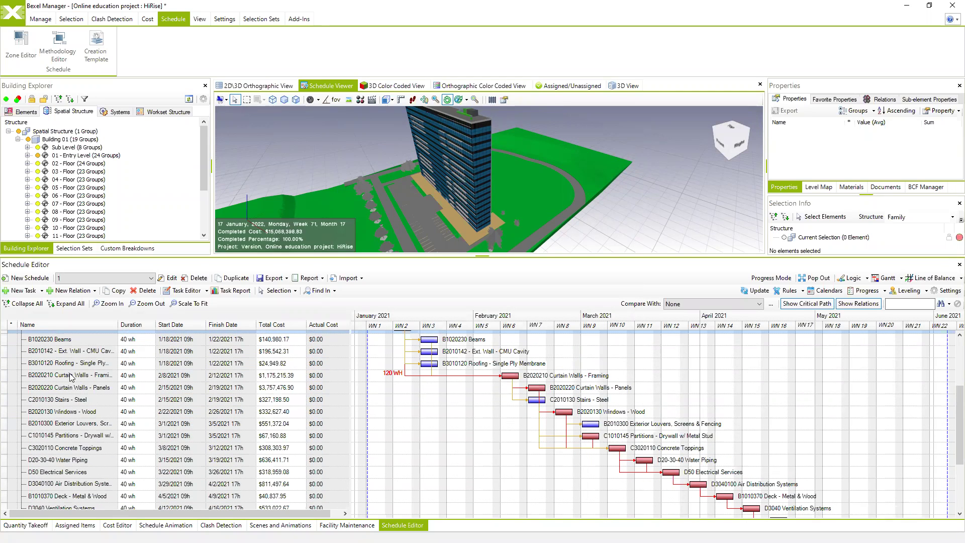
left_click(70, 376)
left_click(69, 388, "ctrl")
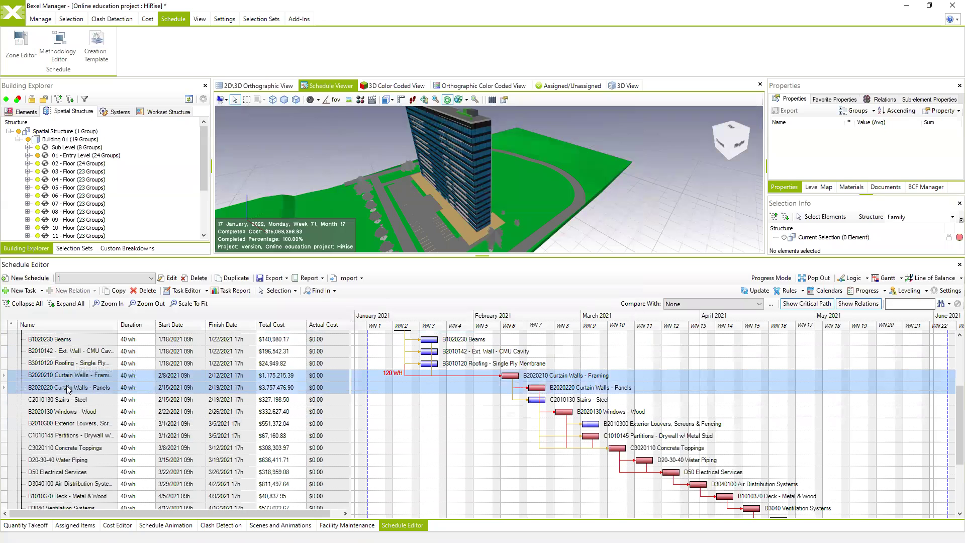
Step: Split both Curtain Walls tasks into phase subtasks using the Construction Sequence - 4 Phases zone items
right_click(68, 388)
mouse_move(122, 455)
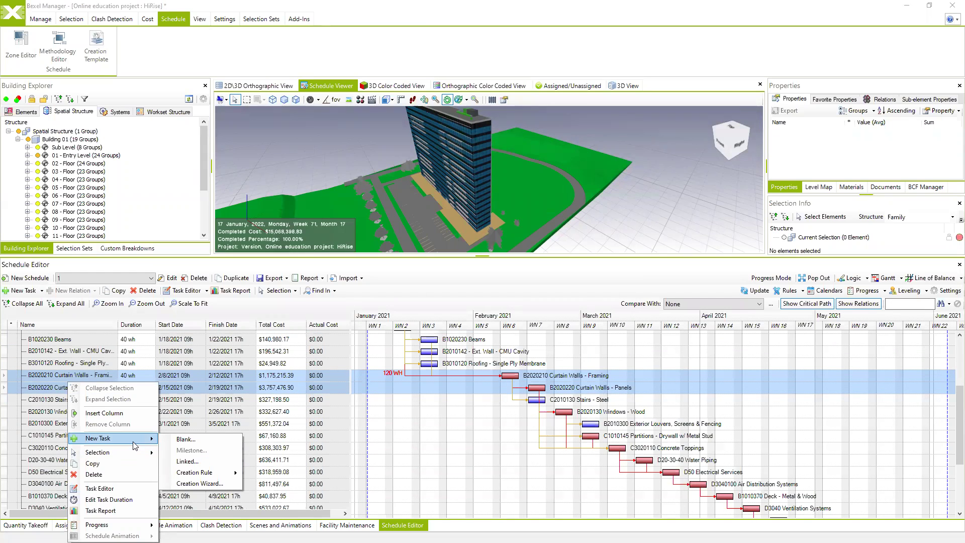
mouse_move(221, 475)
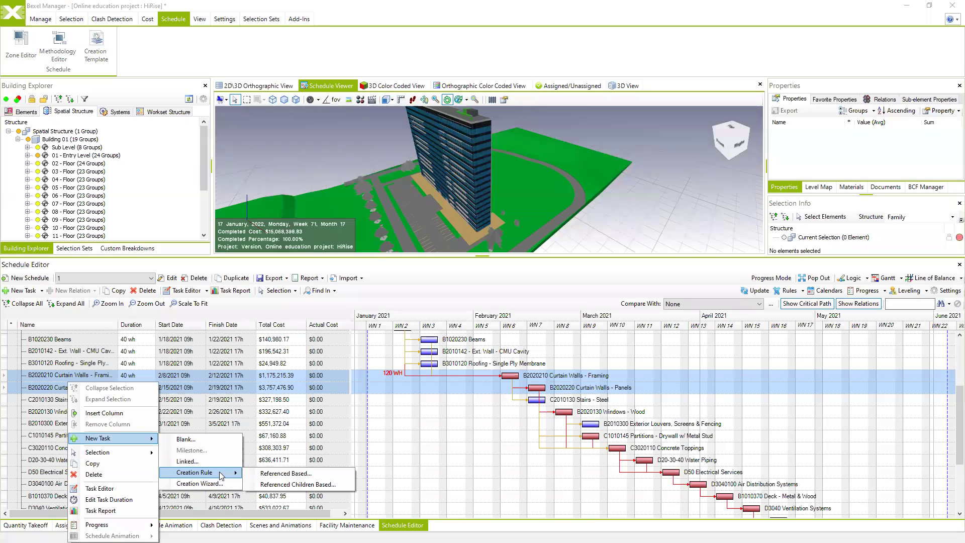
left_click(283, 484)
left_click(435, 142)
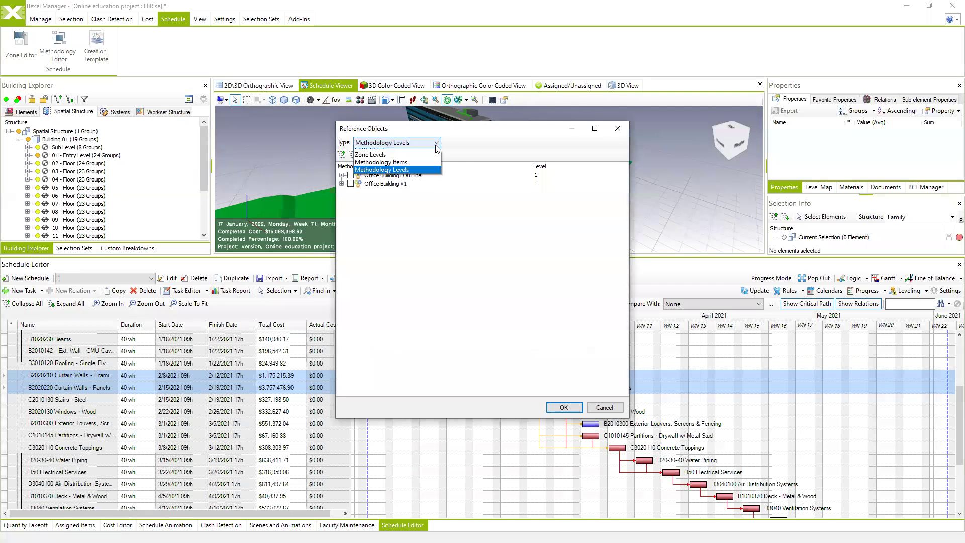
left_click(372, 183)
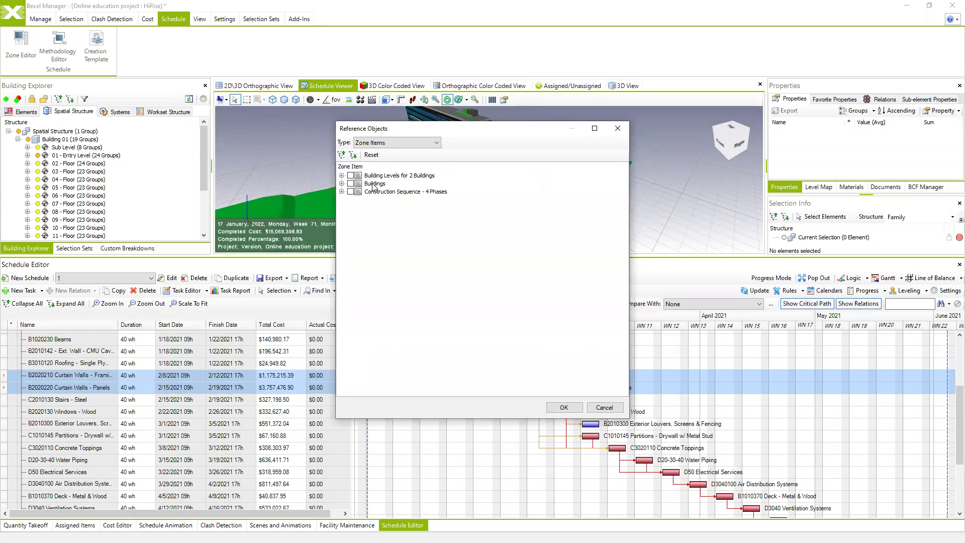
left_click(351, 193)
left_click(563, 408)
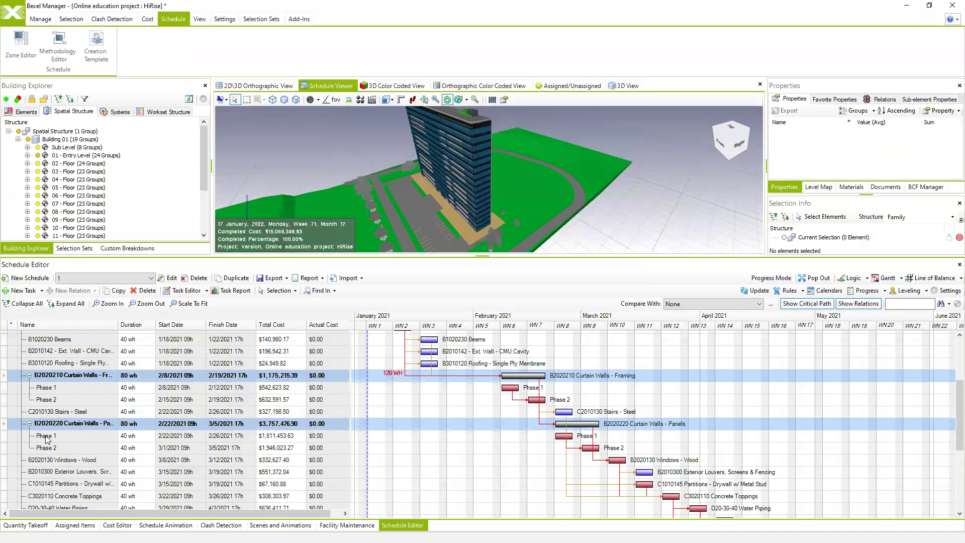
scroll(526, 400, "down", 2, "ctrl")
scroll(525, 400, "up", 1)
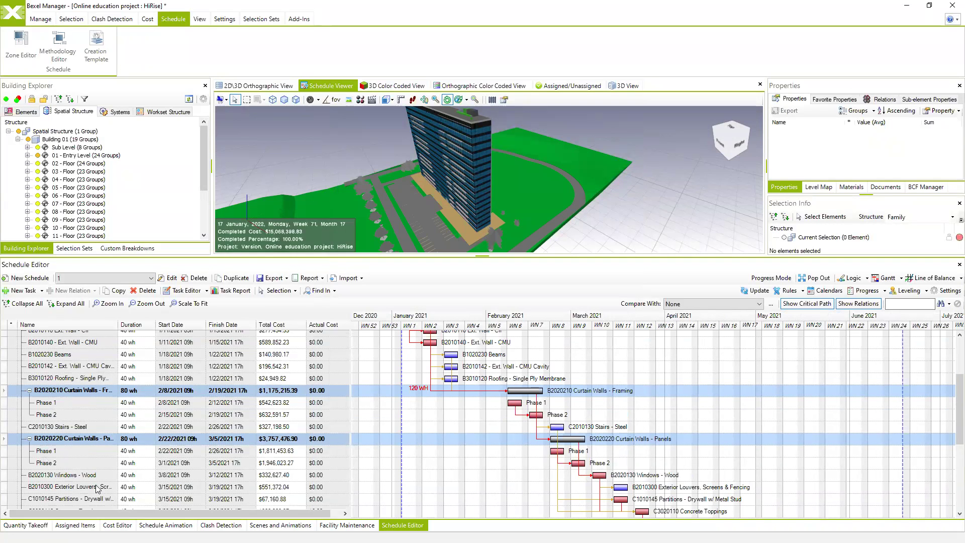
scroll(97, 489, "down", 5)
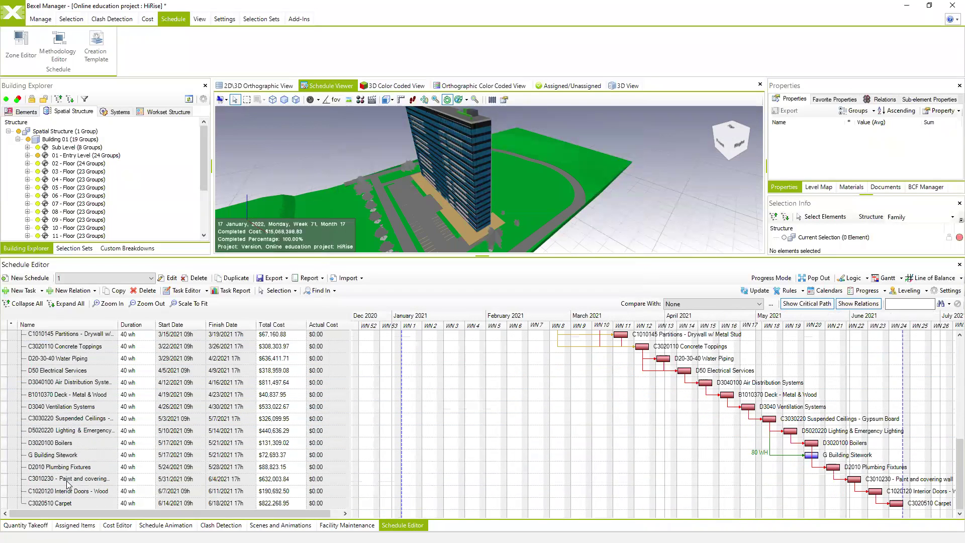
key("ctrl+a")
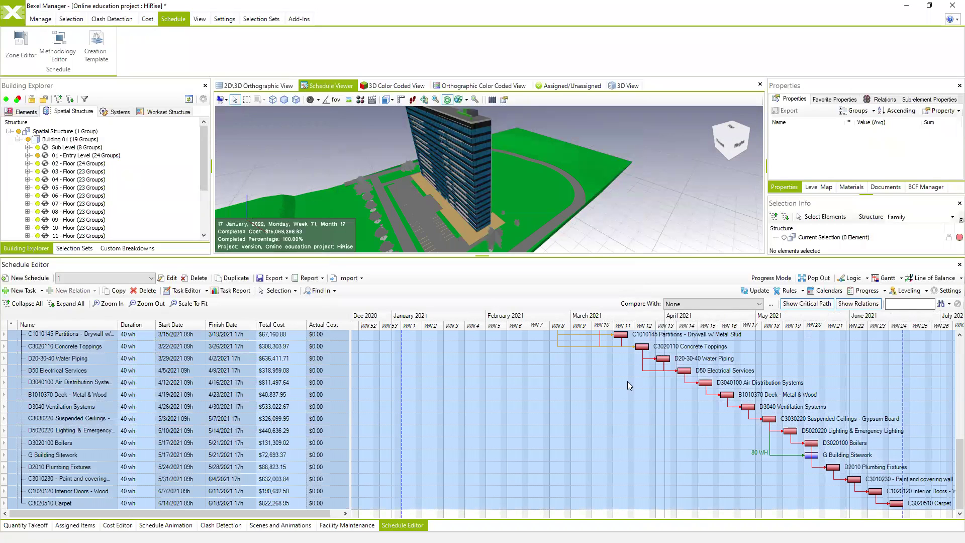
scroll(545, 400, "up", 3)
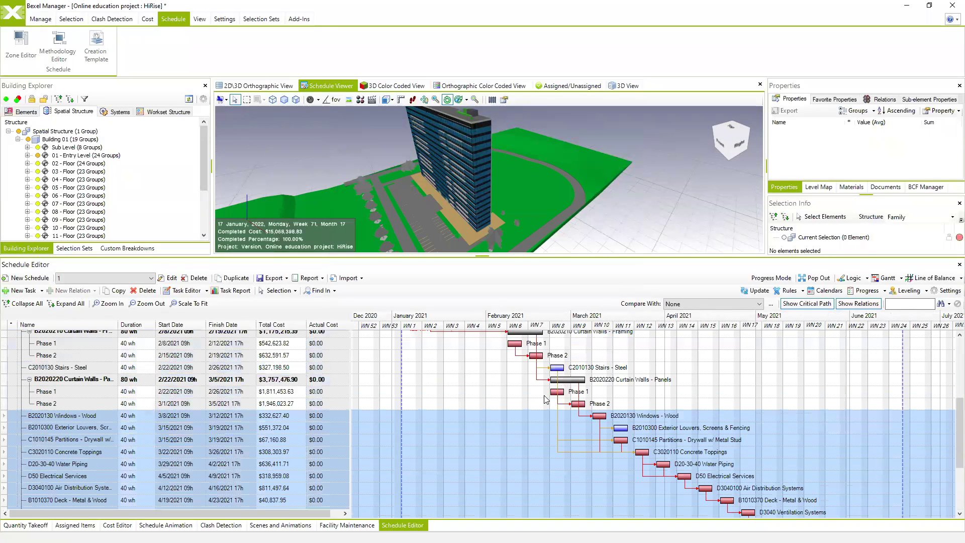
scroll(530, 423, "up", 2)
scroll(391, 424, "up", 2)
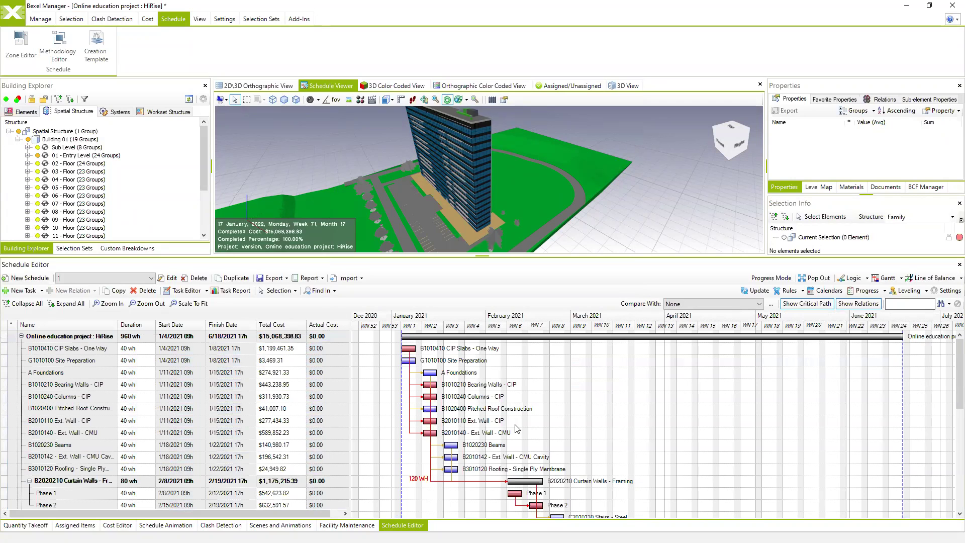
scroll(246, 438, "down", 3)
scroll(262, 415, "up", 3)
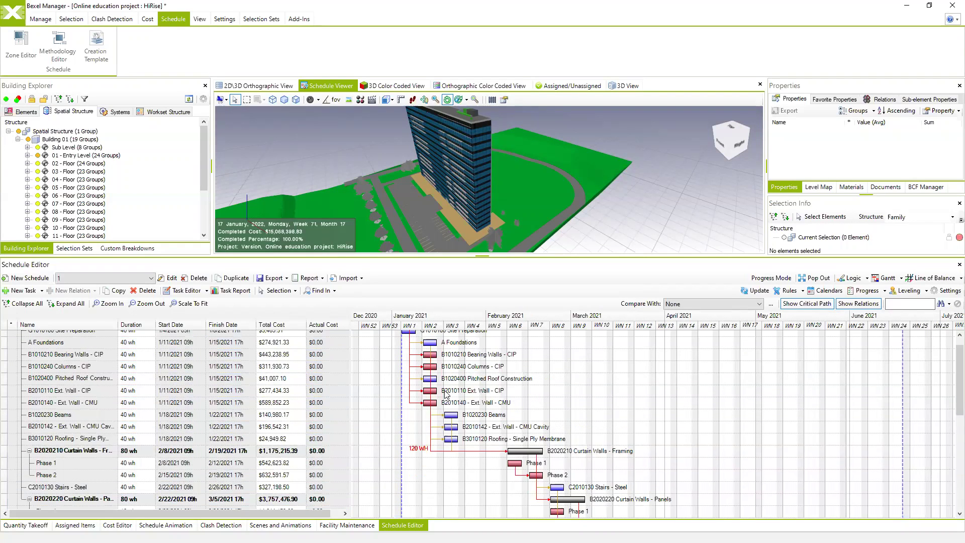
scroll(153, 422, "up", 1)
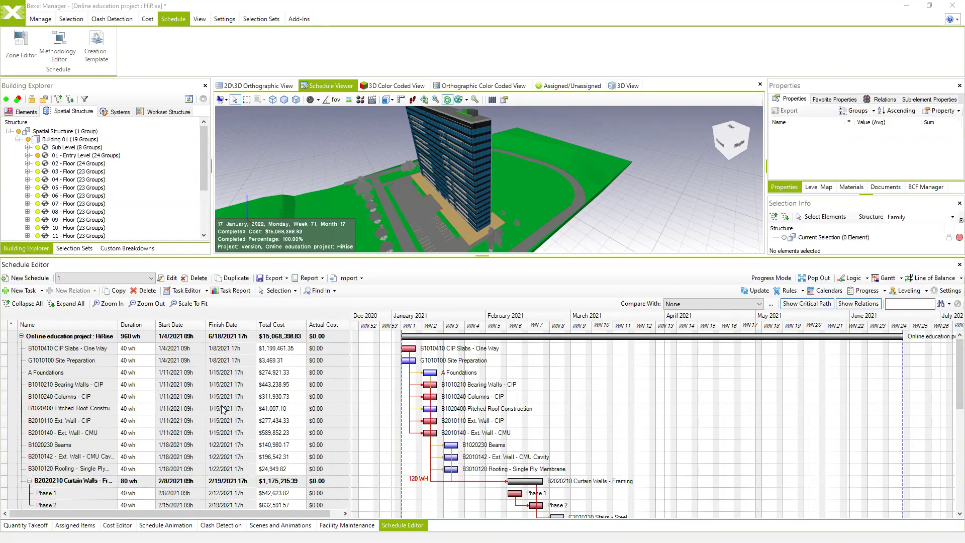
left_click(75, 386)
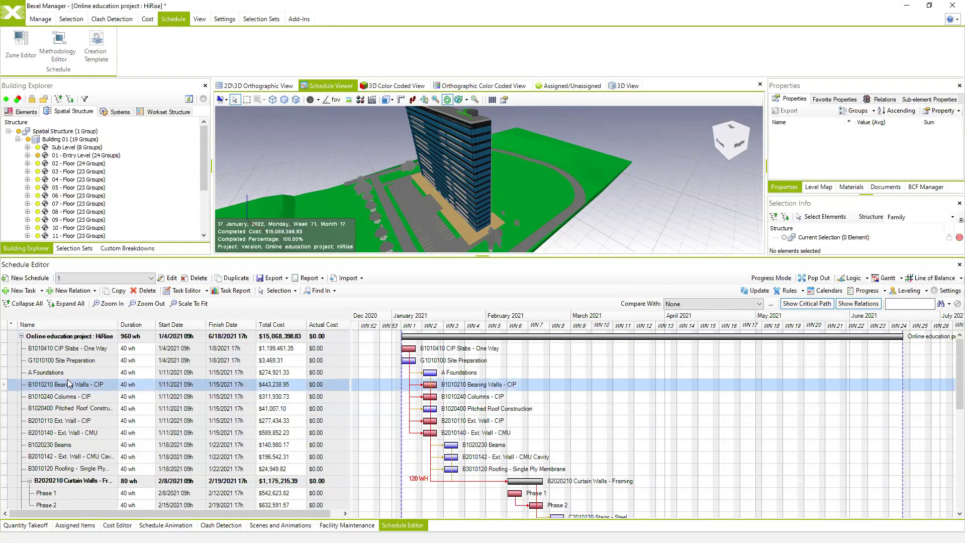
left_click(62, 482)
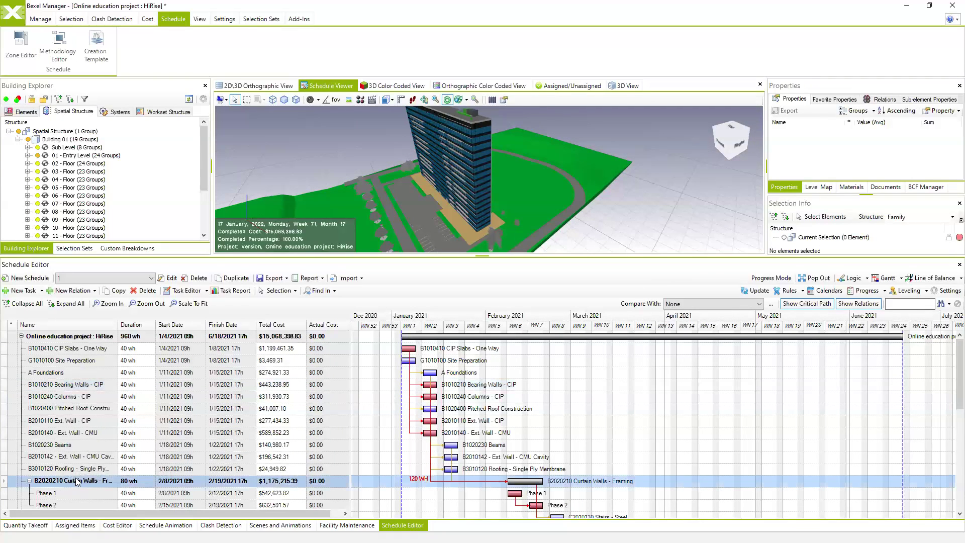
left_click(185, 290)
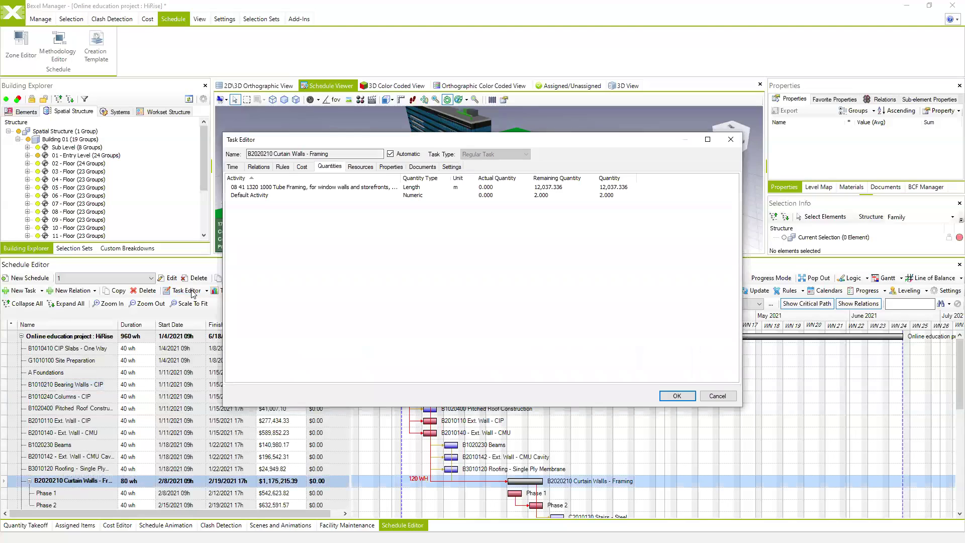
left_click(454, 167)
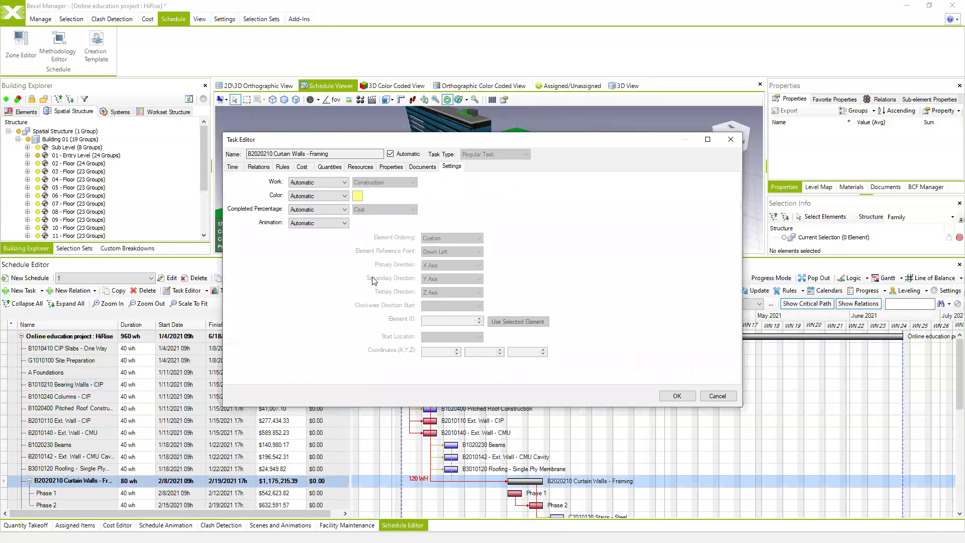
left_click(345, 224)
left_click(317, 240)
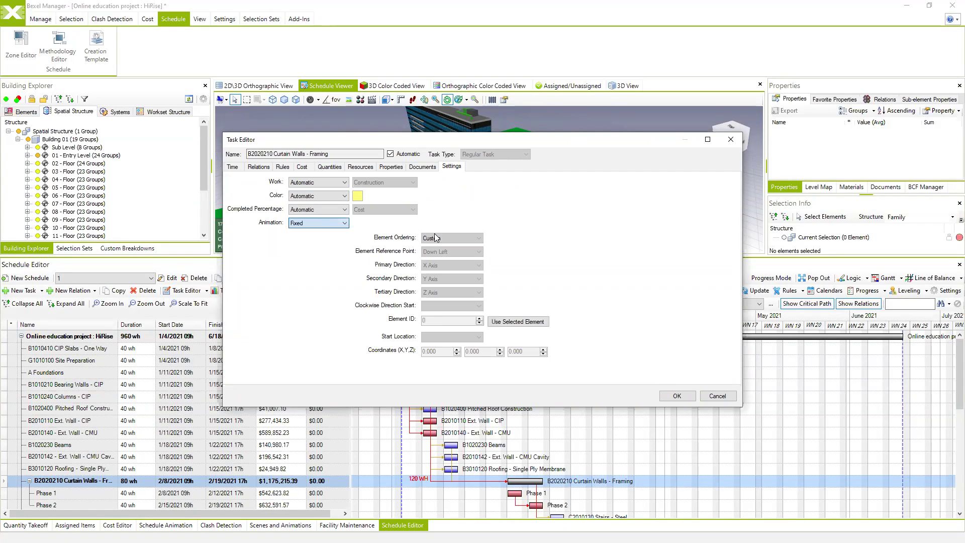
left_click(477, 239)
left_click(473, 244)
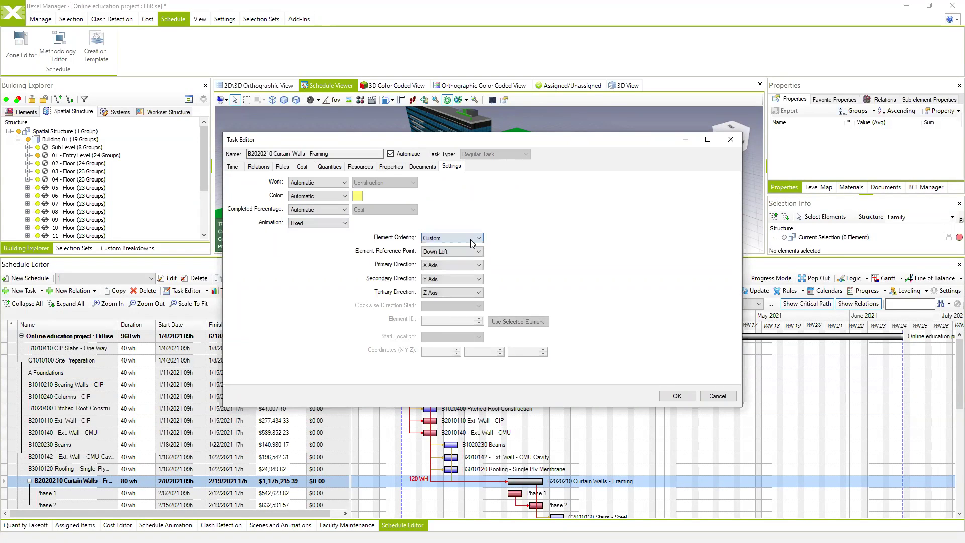
left_click(477, 252)
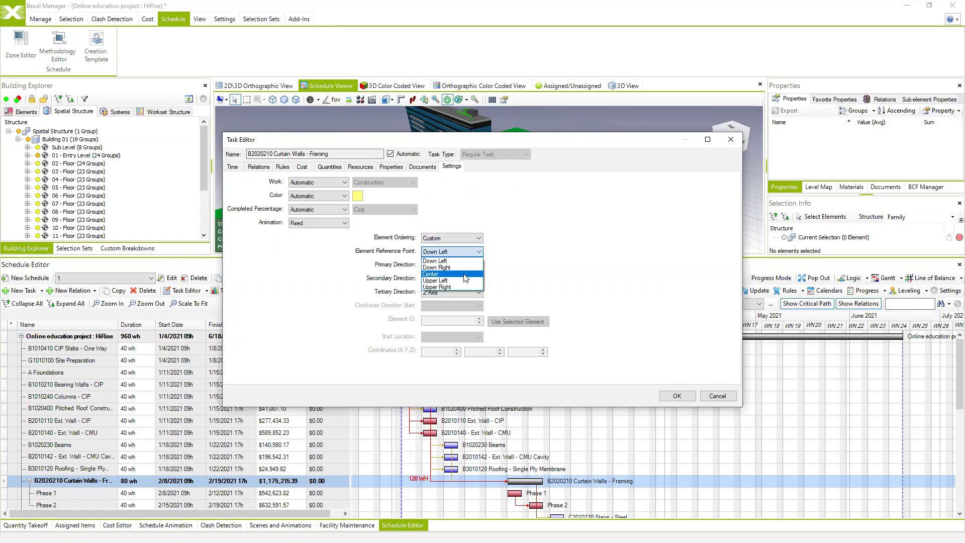
left_click(525, 270)
left_click(478, 265)
left_click(503, 273)
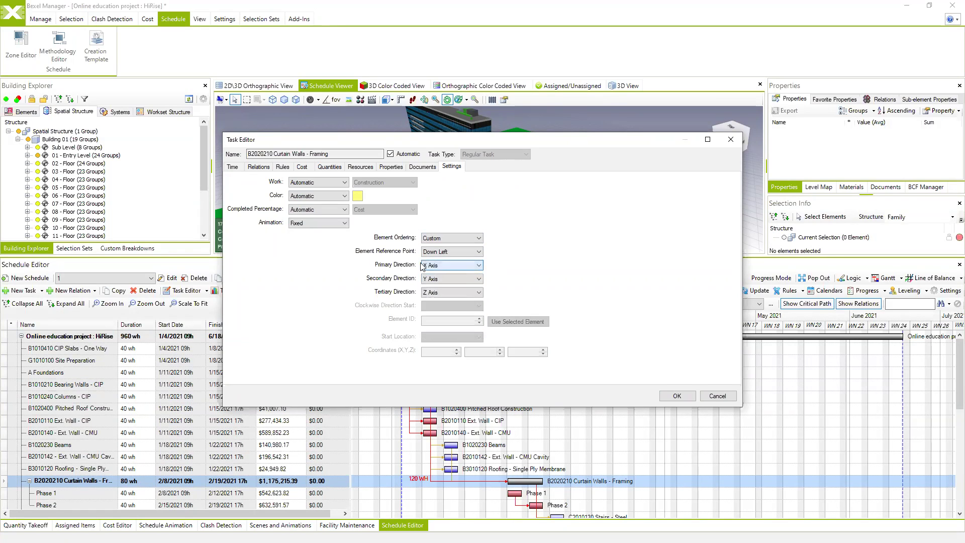
left_click(719, 396)
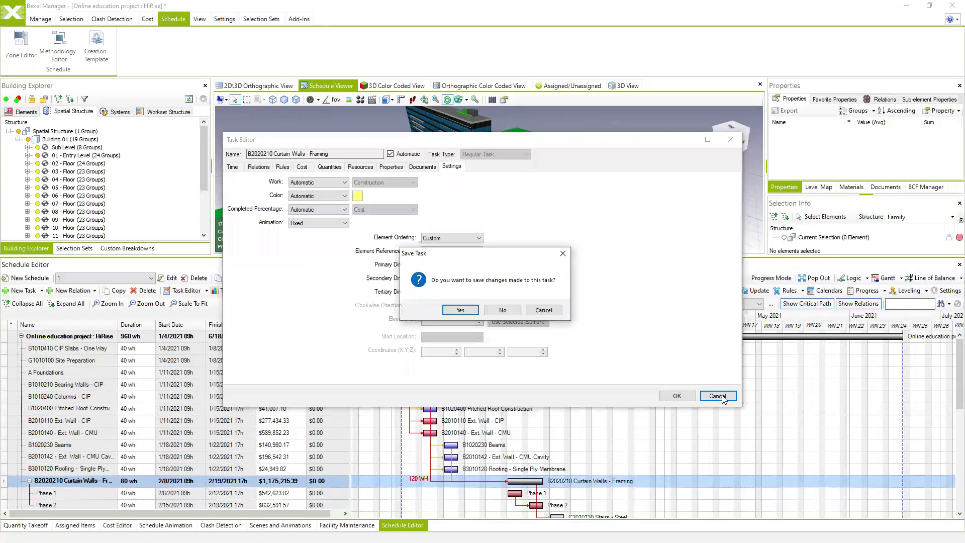
left_click(543, 310)
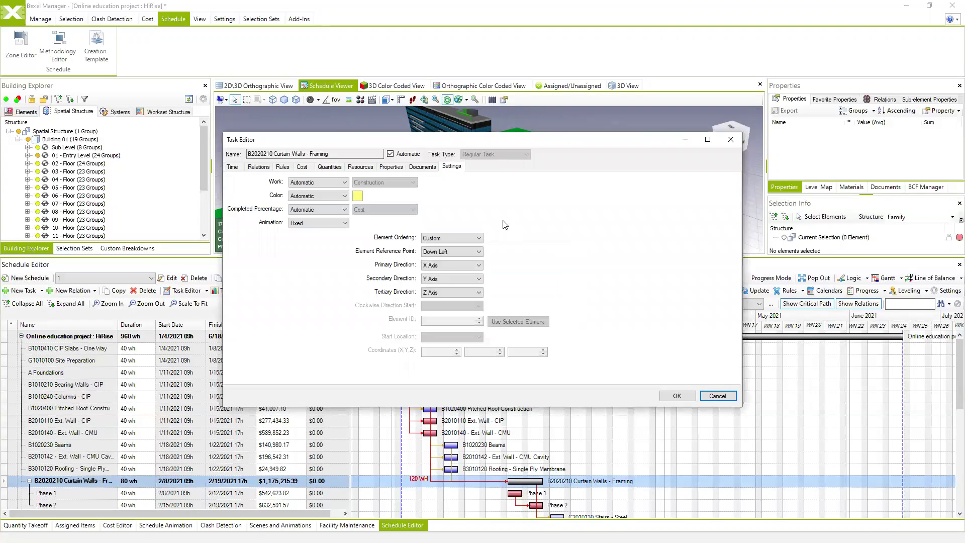
left_click(721, 401)
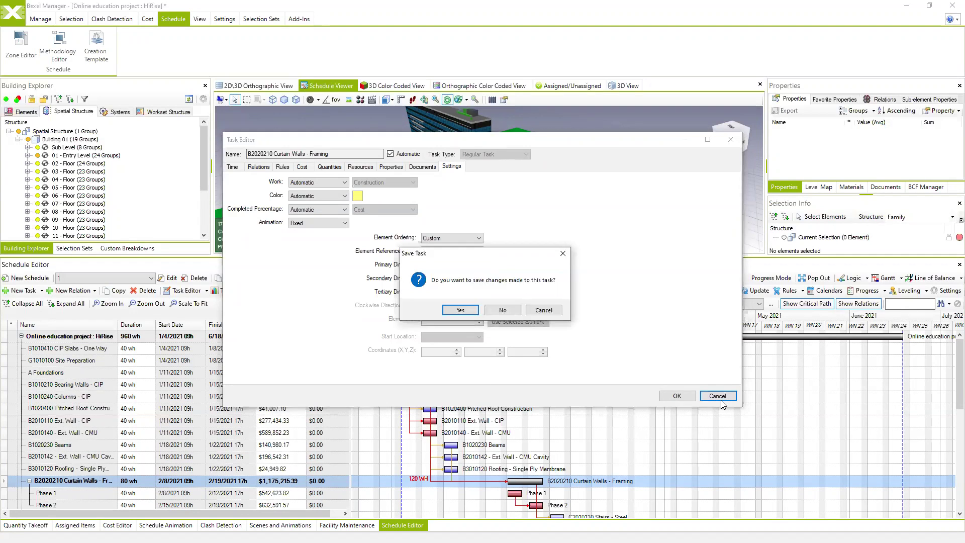
left_click(499, 310)
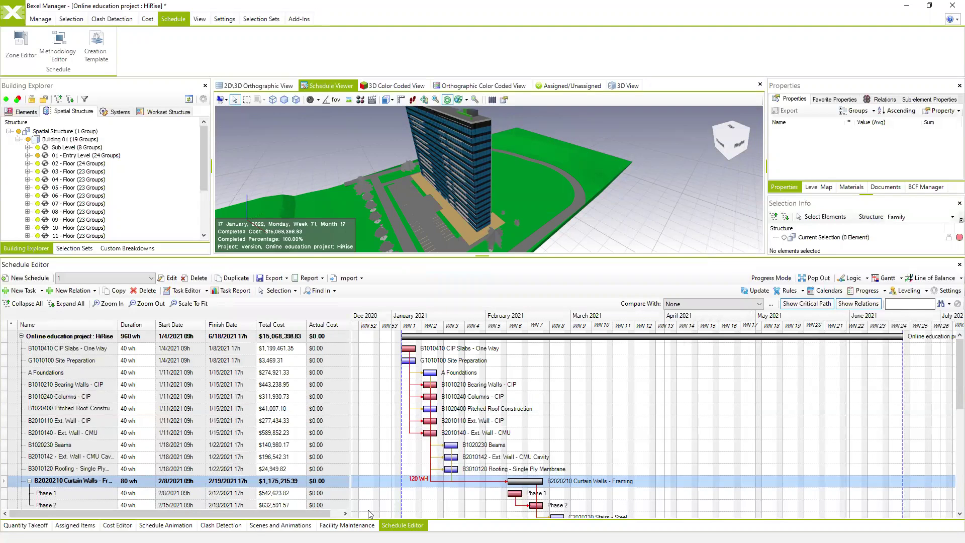
left_click(51, 460)
right_click(51, 459)
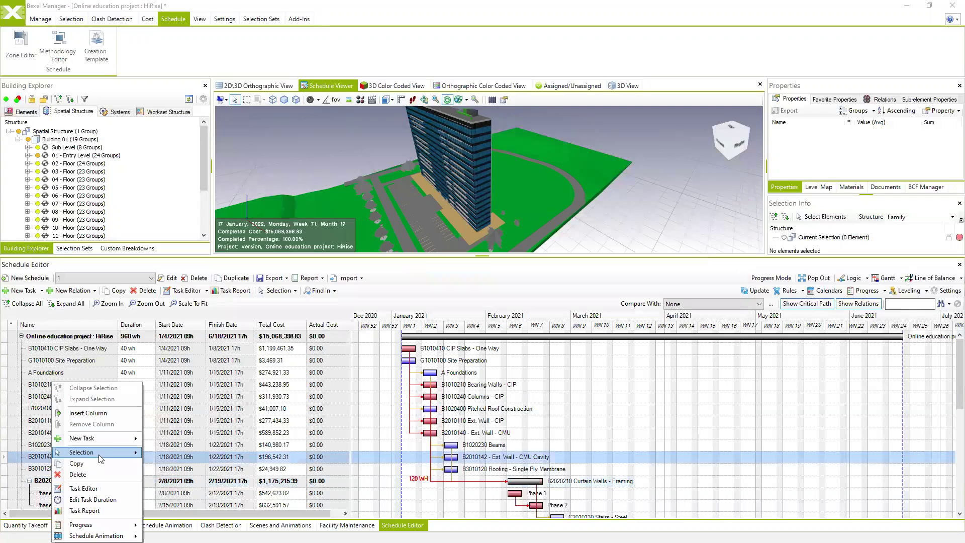
left_click(484, 333)
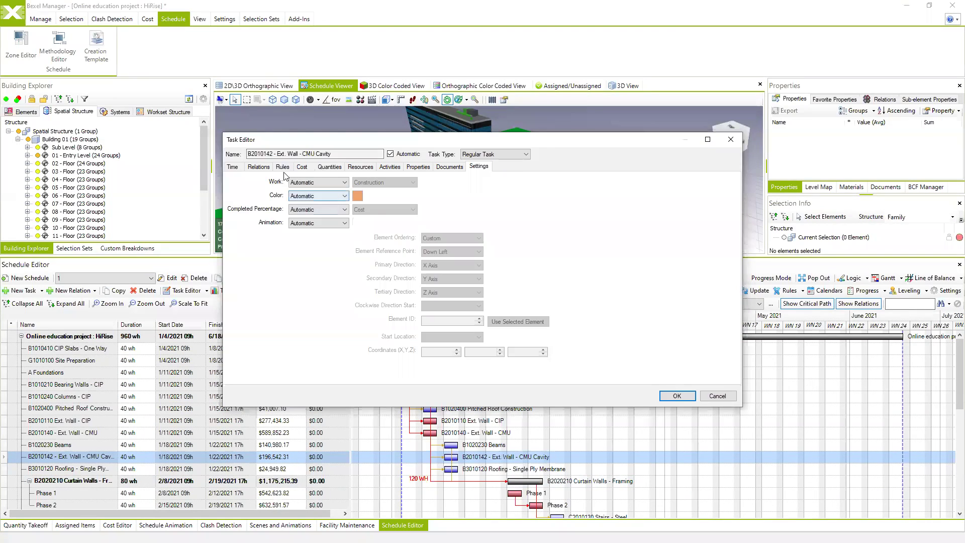
left_click(282, 166)
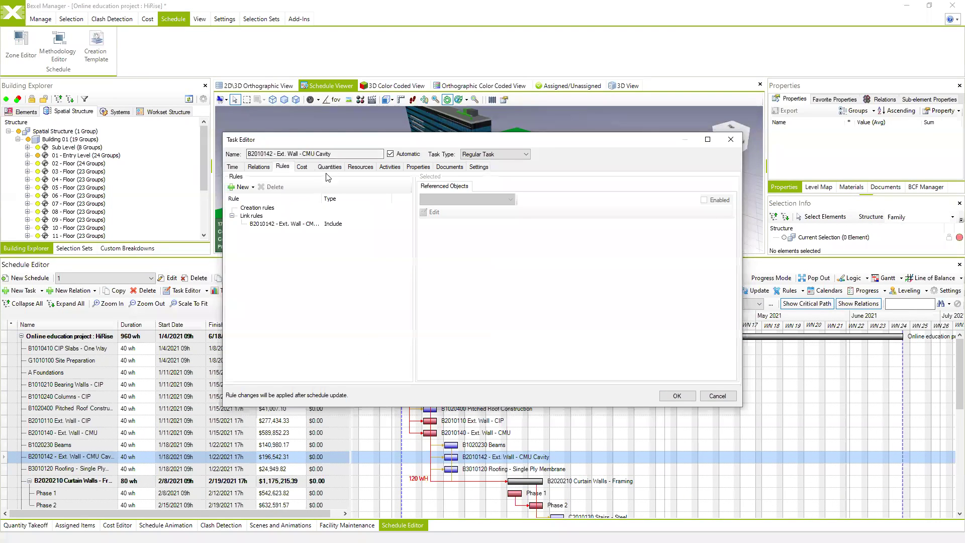
left_click(360, 166)
left_click(262, 203)
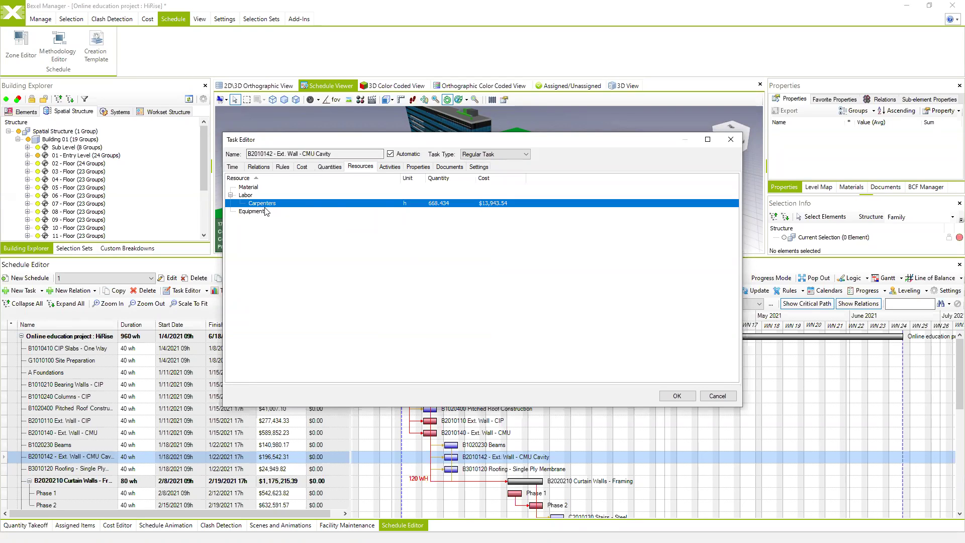
left_click(717, 396)
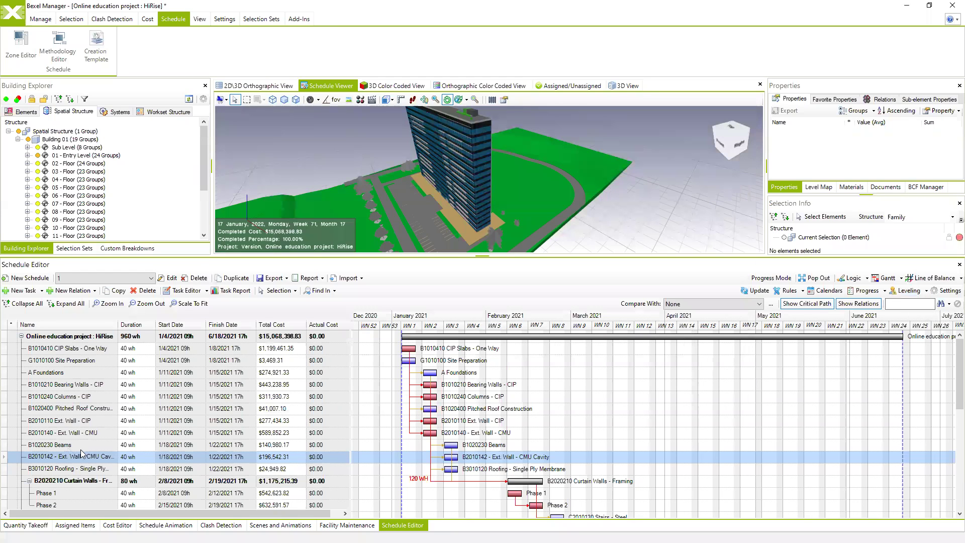
left_click(924, 291)
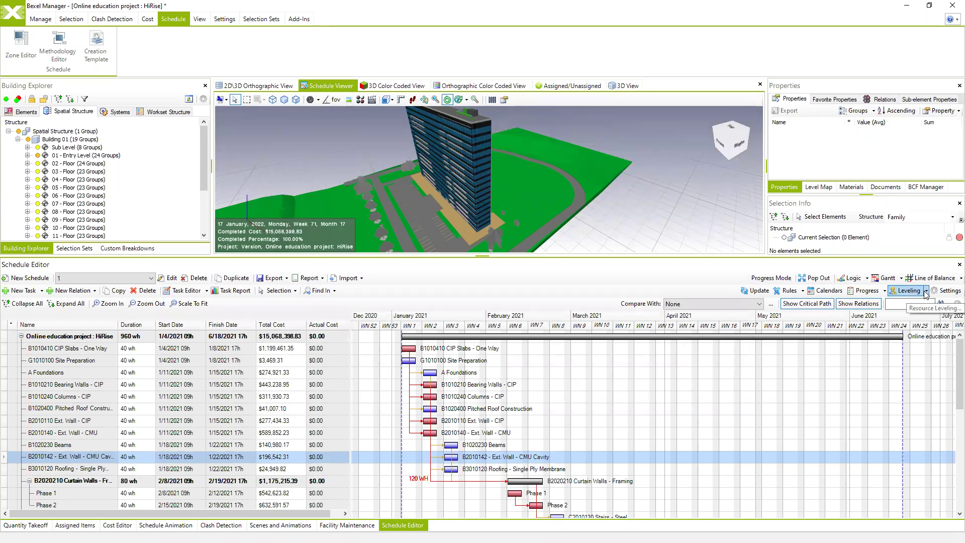
Step: Open a resource leveling entry for the CMU Cavity wall task and close it without adding resources
left_click(927, 308)
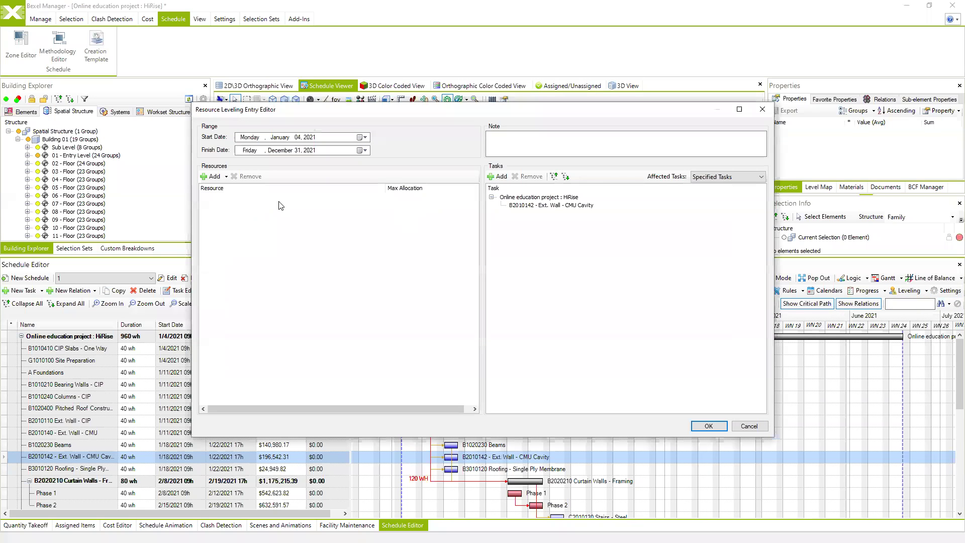
left_click(226, 177)
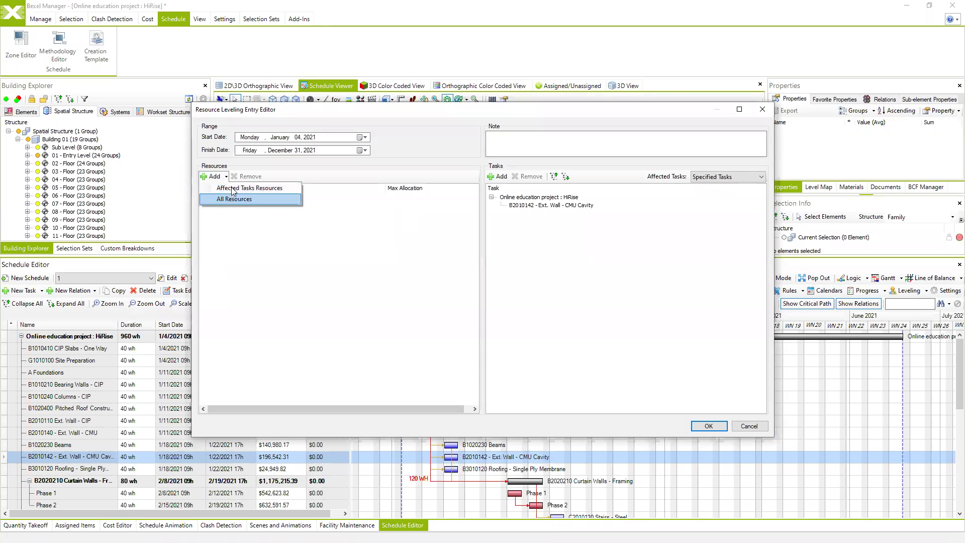
left_click(237, 199)
left_click(364, 162)
left_click(600, 416)
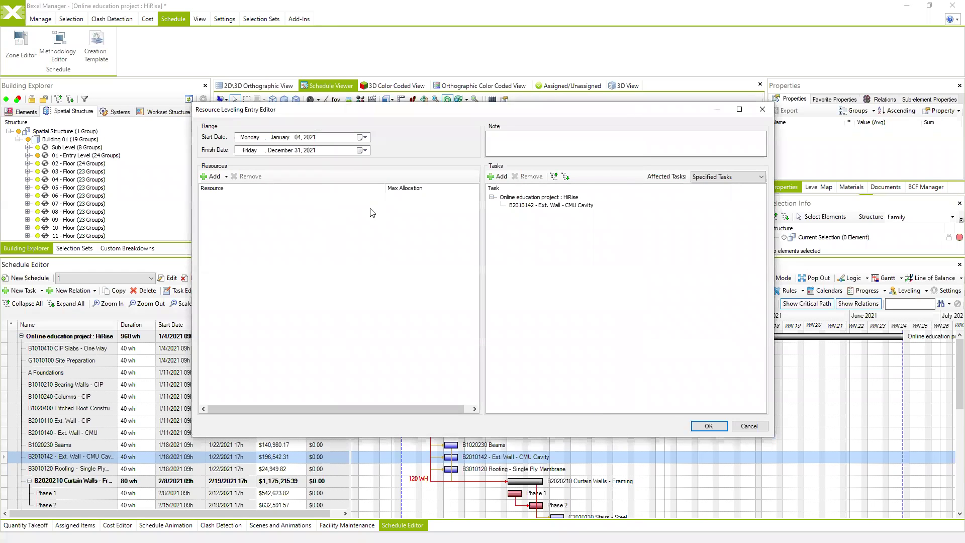
left_click(749, 426)
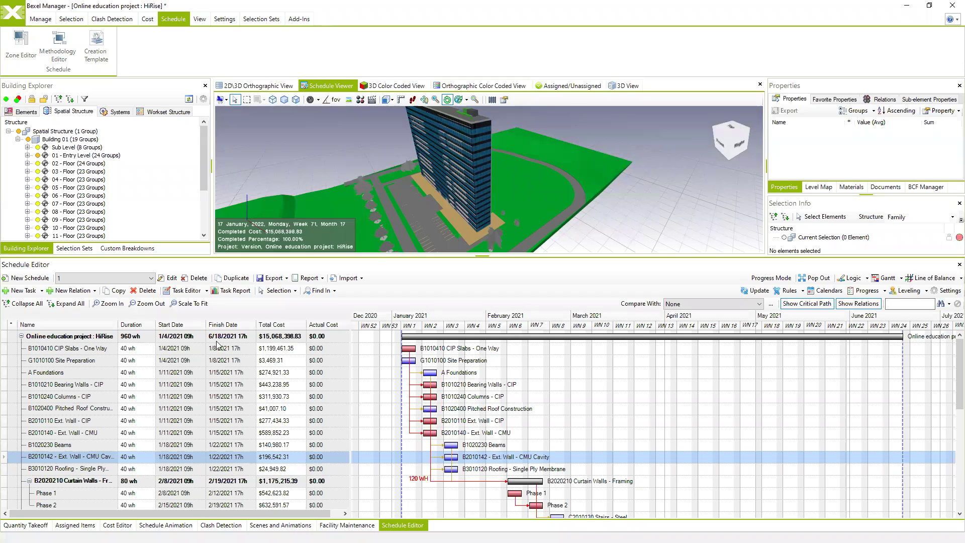
Step: Load the New hi rise schedule and update the schedule animation from it
left_click(151, 278)
left_click(146, 288)
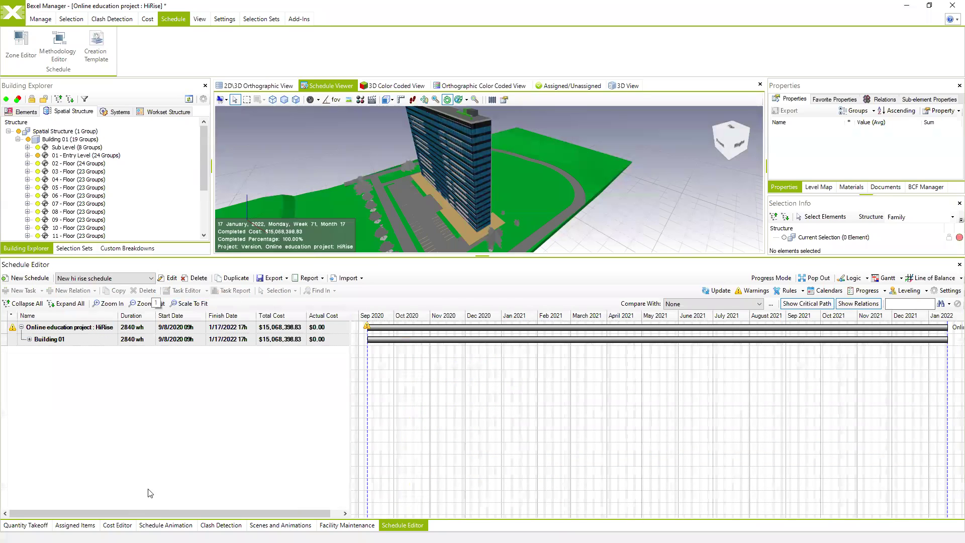
left_click(317, 278)
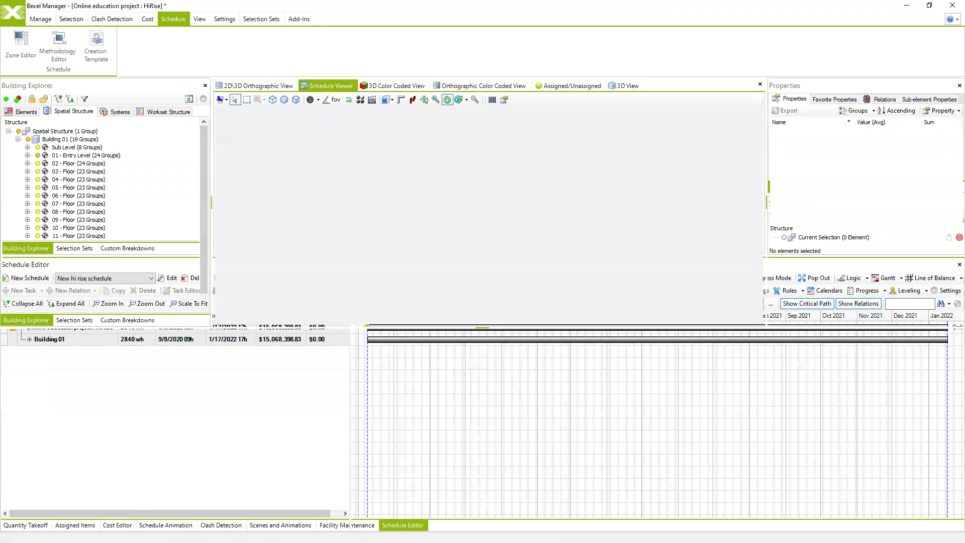
left_click(120, 350)
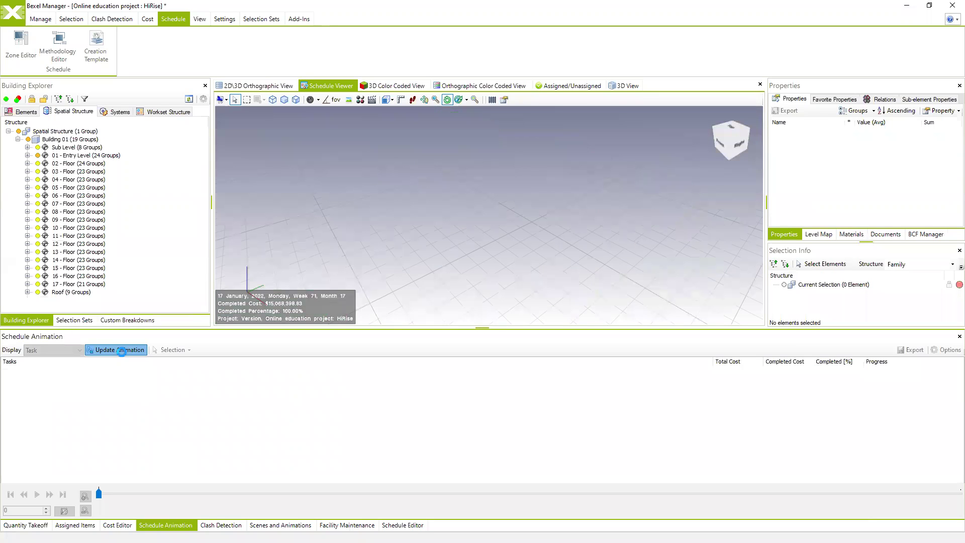
Step: Set the animation interval type to Monthly
left_click(947, 350)
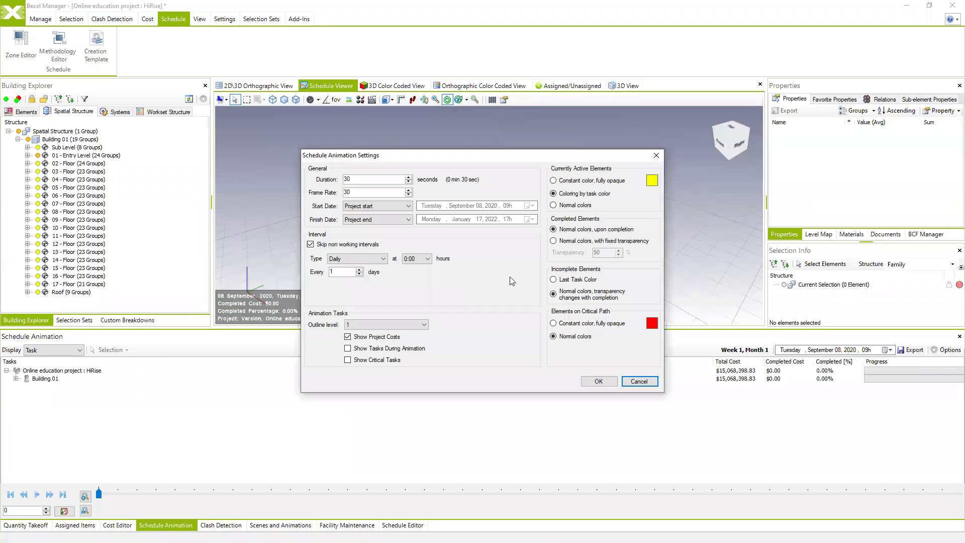
left_click(383, 259)
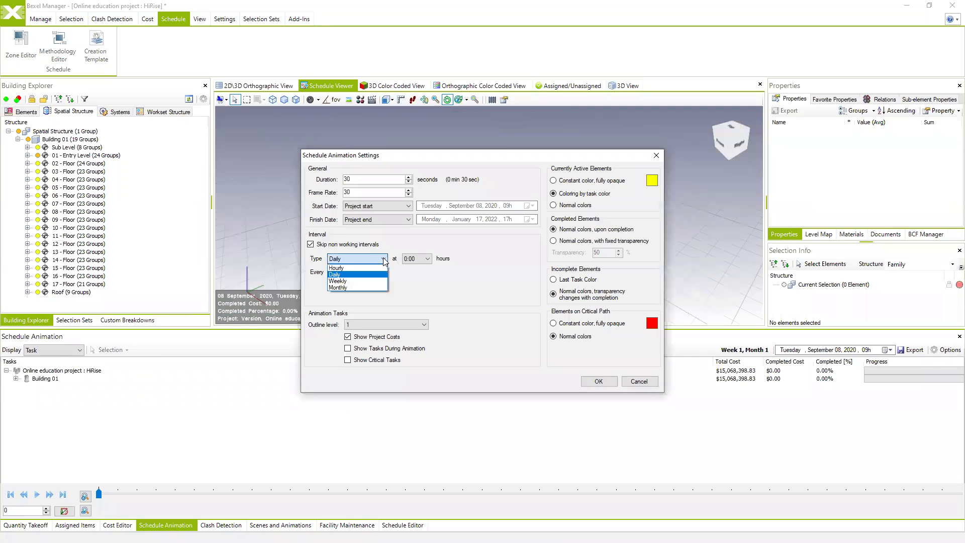
left_click(344, 283)
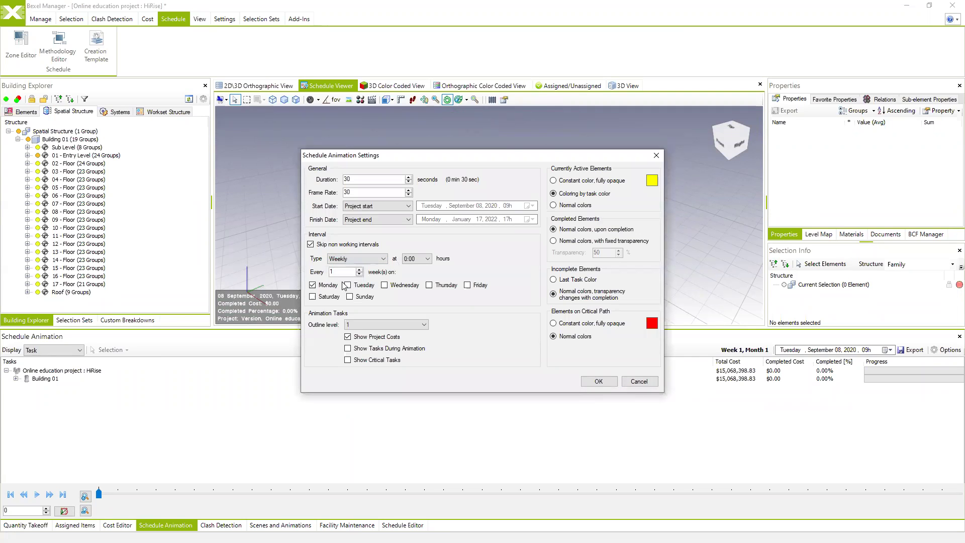
left_click(383, 259)
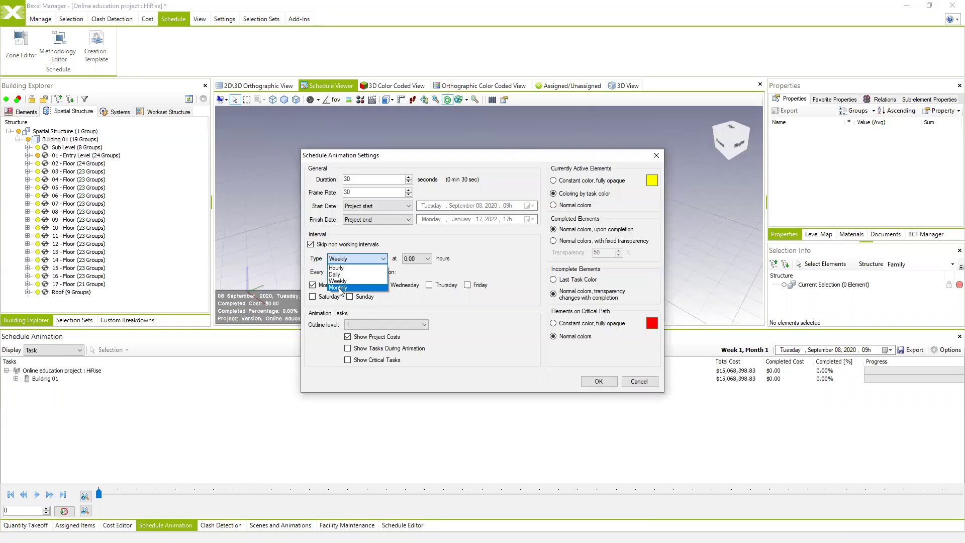
left_click(340, 288)
left_click(606, 381)
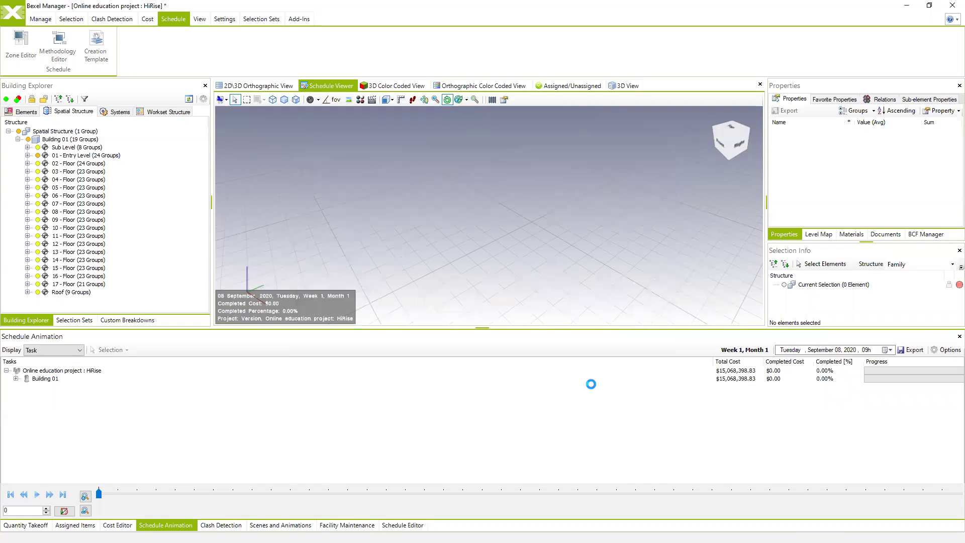
Step: Play the construction animation up to 01 April 2021, 19.07% complete
left_click(37, 495)
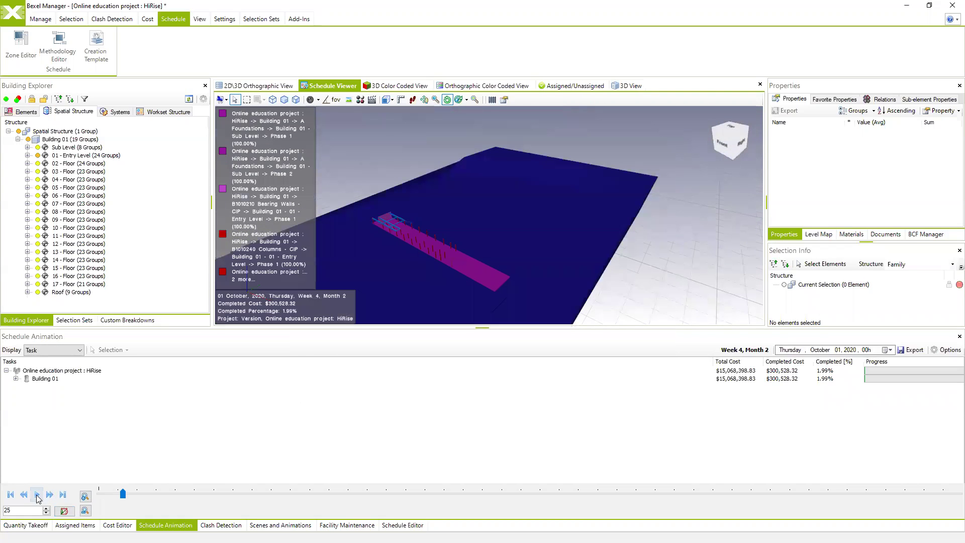
left_click(36, 495)
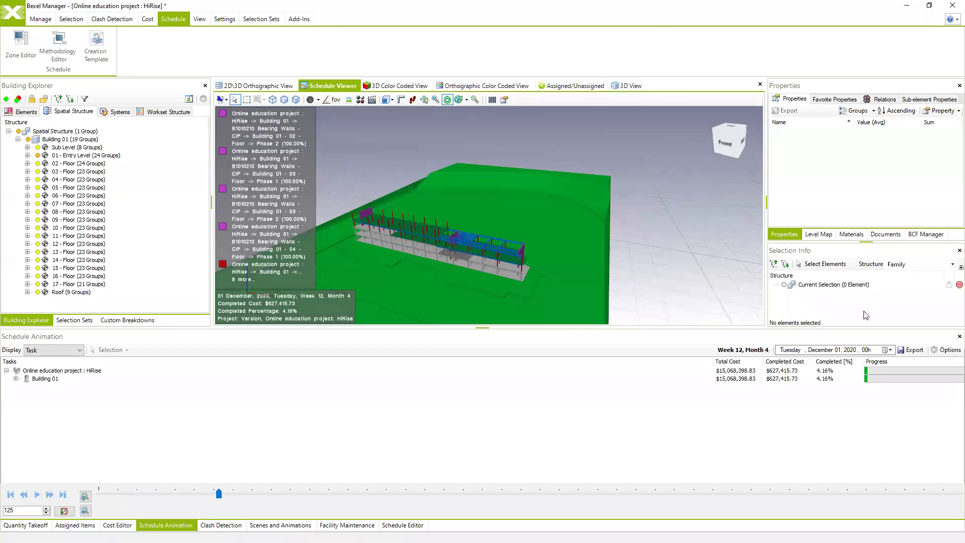
left_click(37, 495)
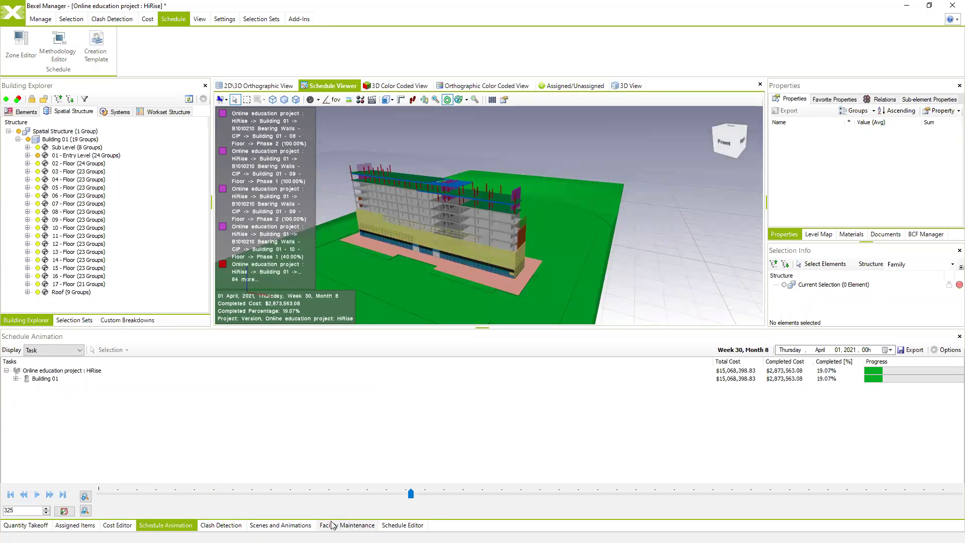
scroll(506, 259, "up", 3)
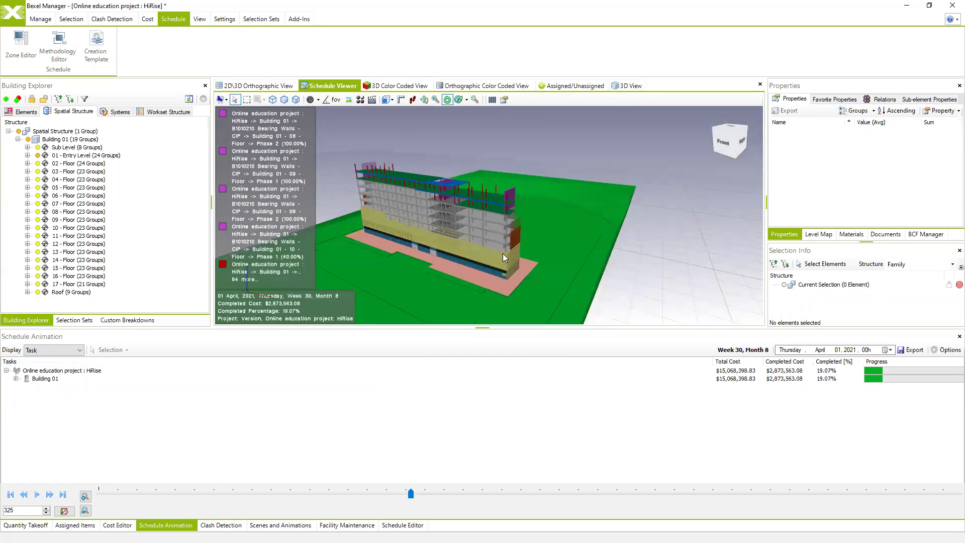
Step: Return to the schedule editor and restore the HiRise window to a smaller size
left_click(40, 19)
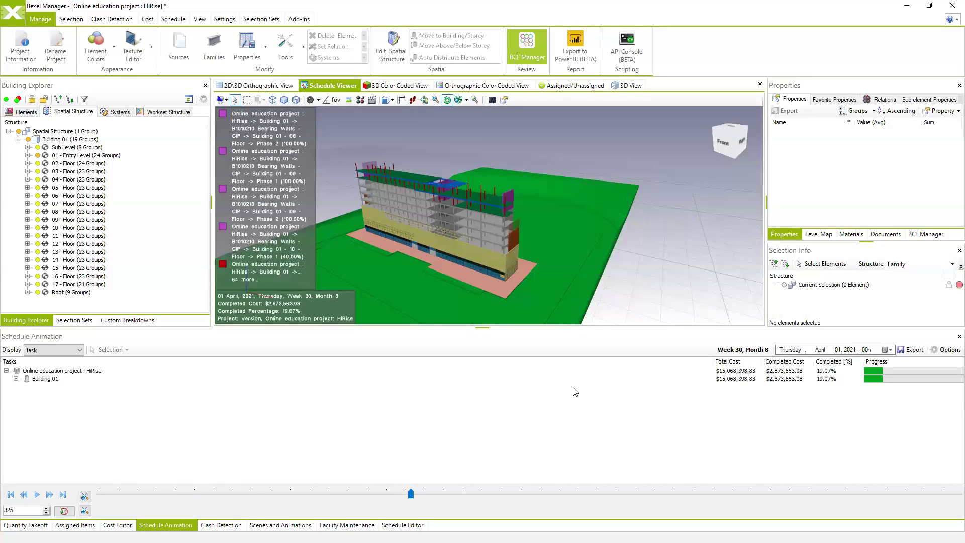
left_click(402, 525)
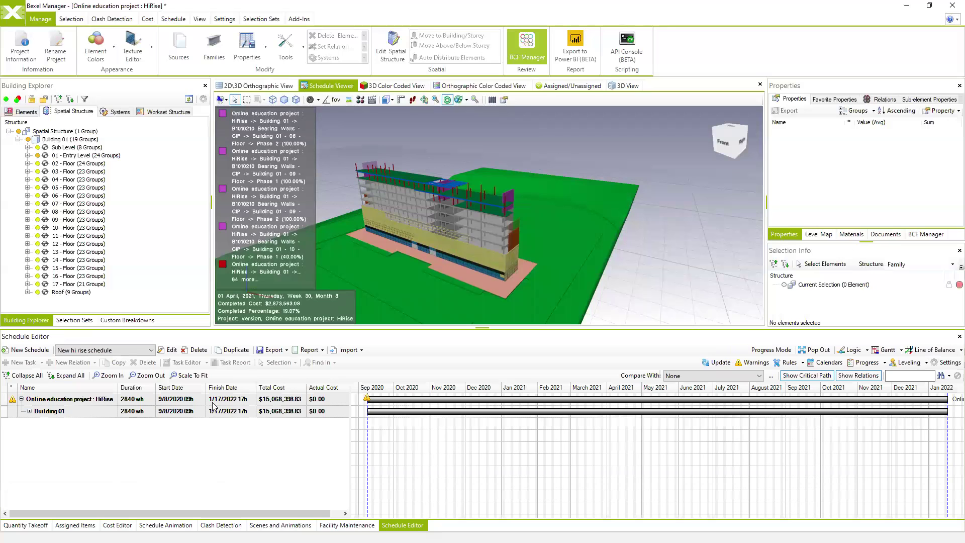
scroll(476, 251, "up", 5)
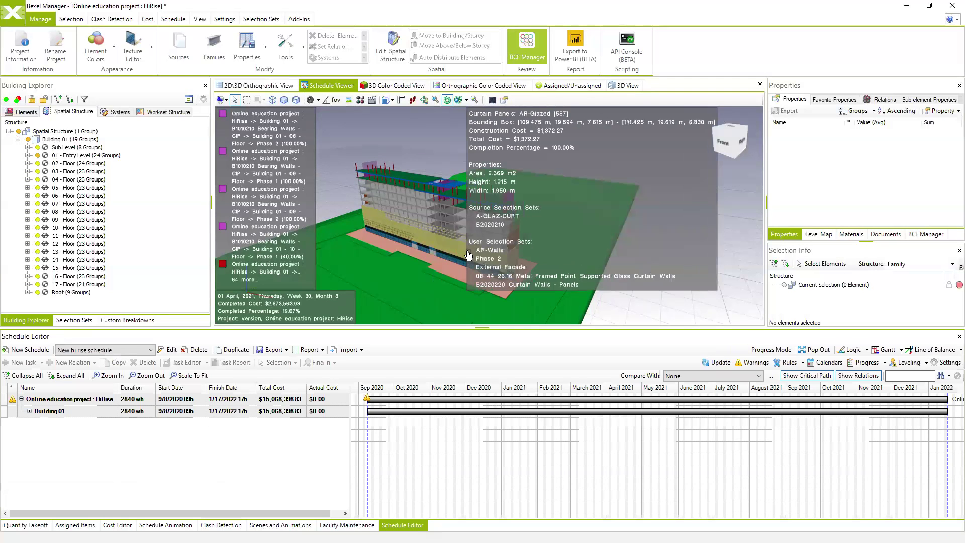
scroll(476, 251, "down", 5)
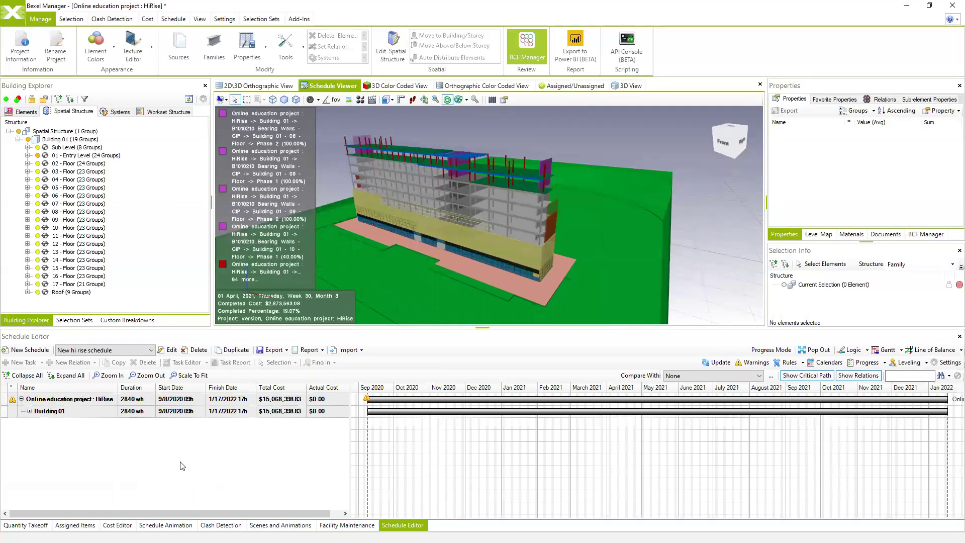
left_click(929, 6)
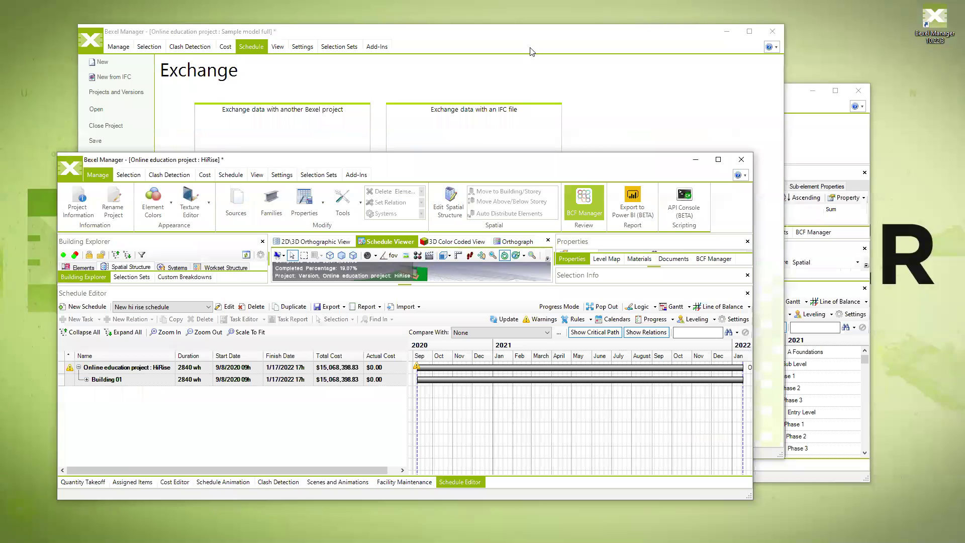
Step: Bring the V1updated-2- window forward, maximize it, and open its File Exchange page
left_click(798, 112)
left_click(836, 91)
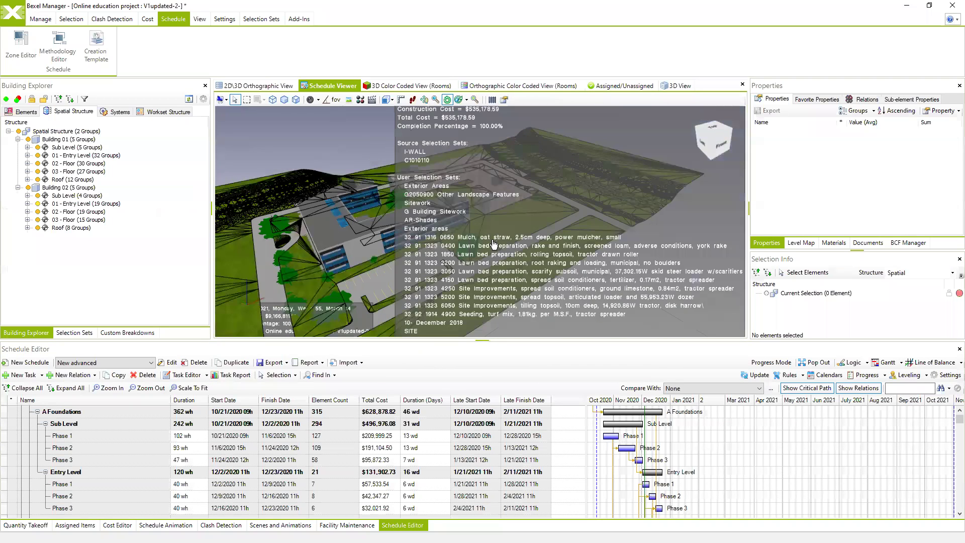
left_click(10, 21)
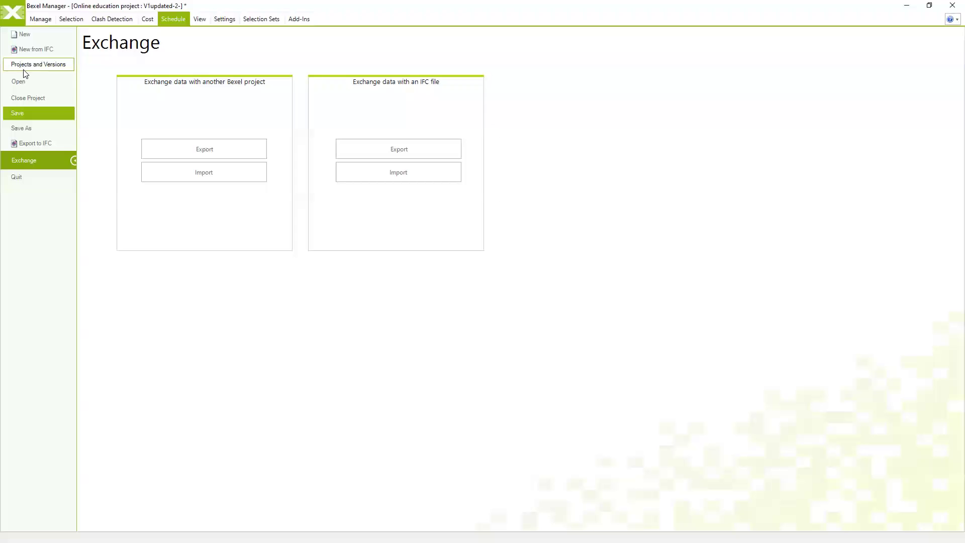
Step: Save the project as version 'V1updated-2-session7' and return to the workspace
left_click(23, 113)
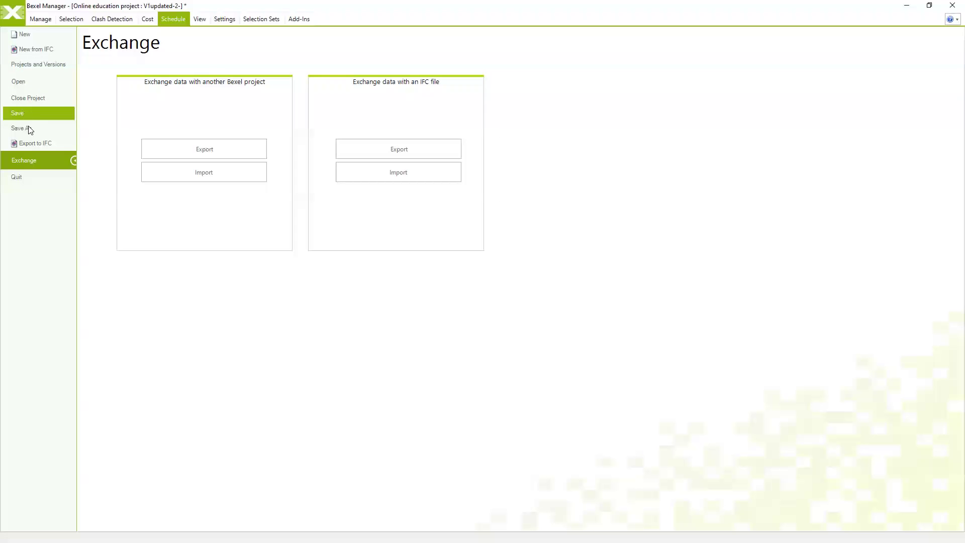
left_click(432, 231)
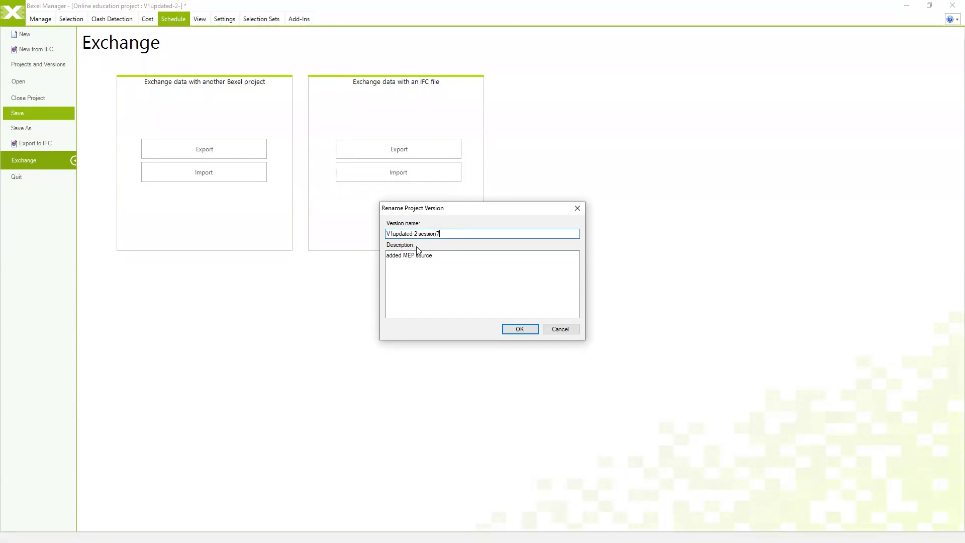
left_click(531, 329)
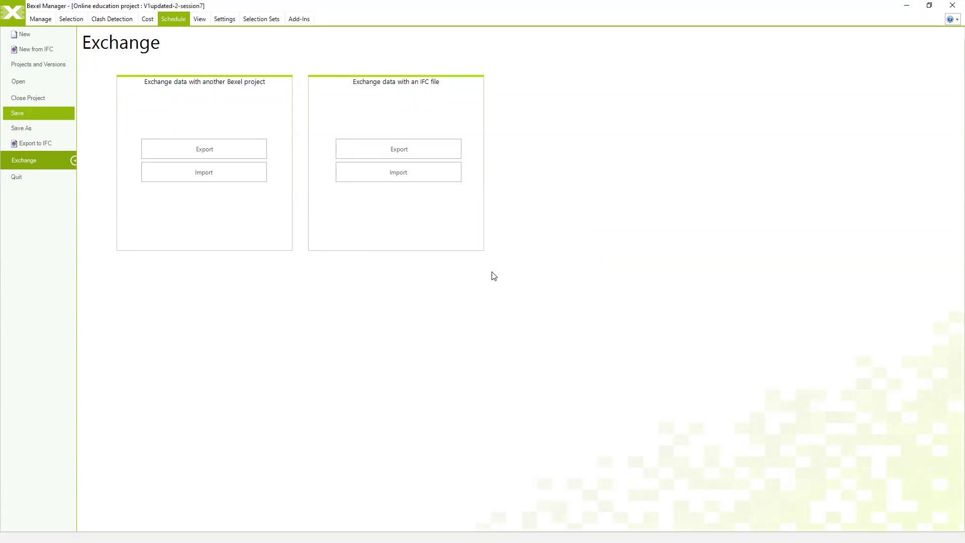
left_click(14, 13)
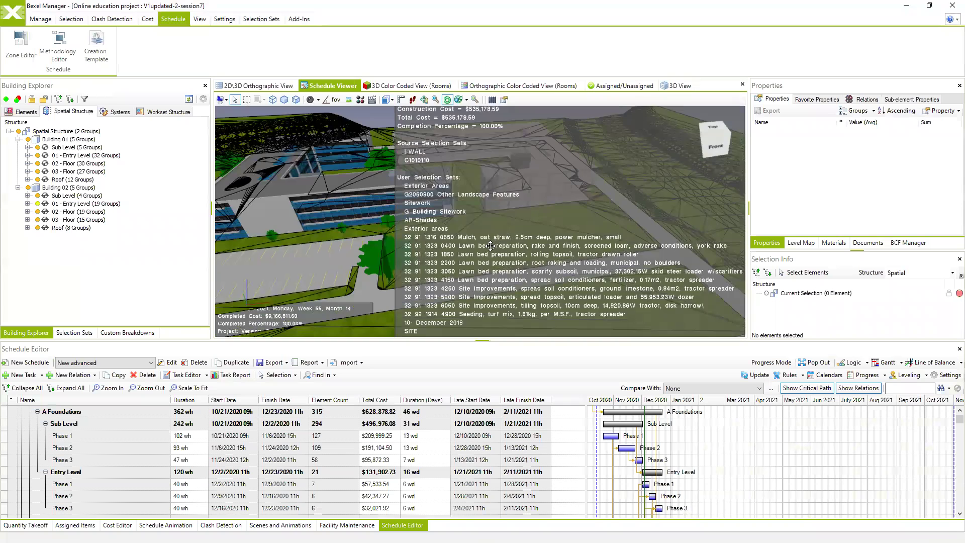
Step: Open the API Console (BETA) from the Manage tab to show the C# Sample Script
scroll(551, 222, "up", 3)
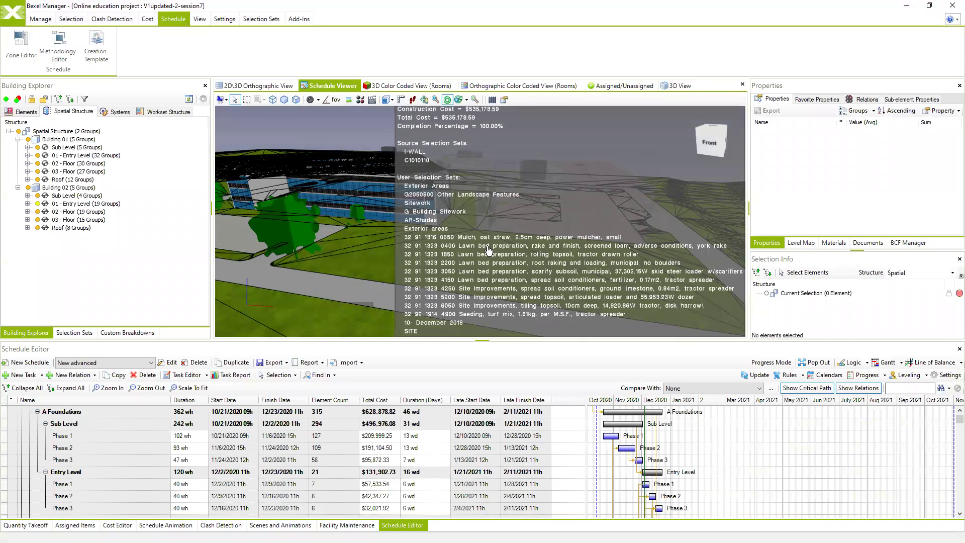
scroll(530, 216, "up", 3)
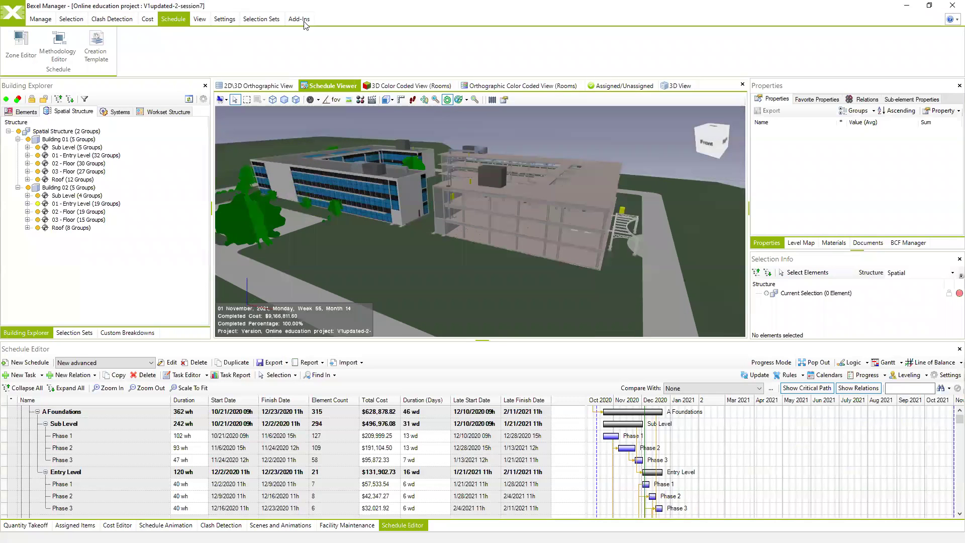
left_click(43, 23)
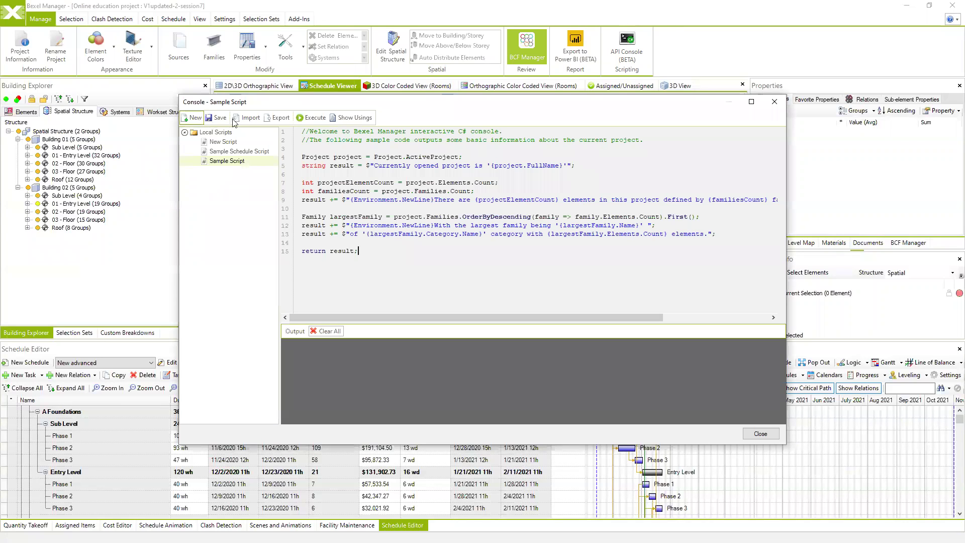
Step: Import Sample Schedule Script.csx into the console, overwriting the existing script
left_click(249, 117)
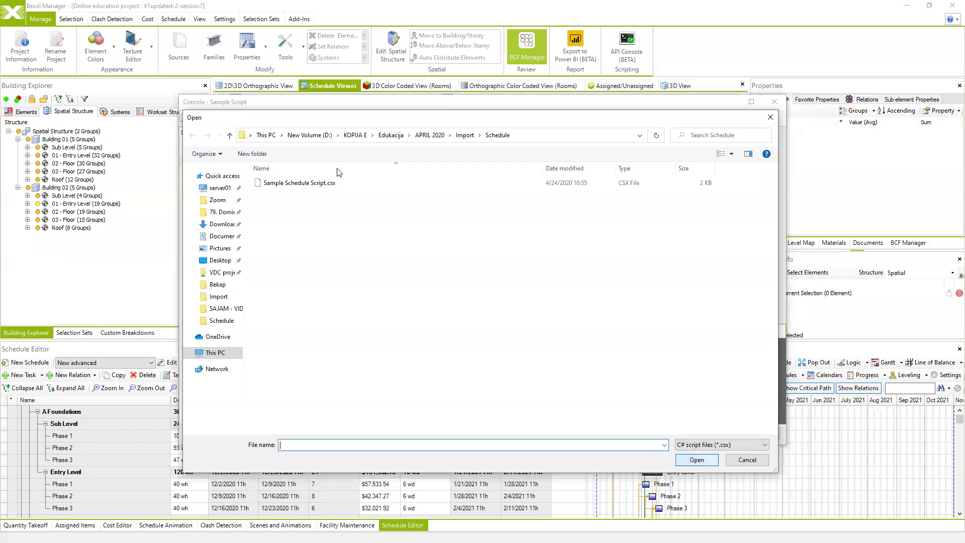
left_click(314, 183)
left_click(694, 460)
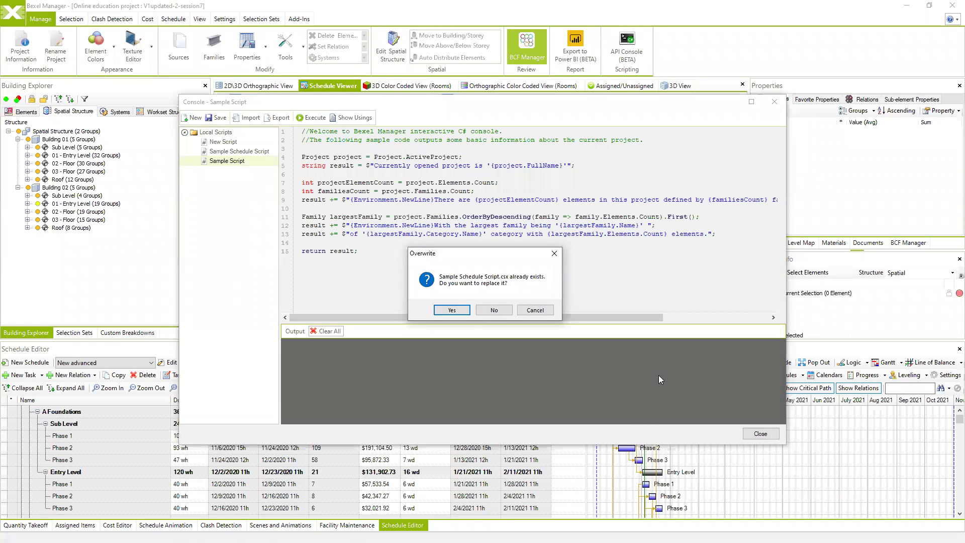
left_click(464, 310)
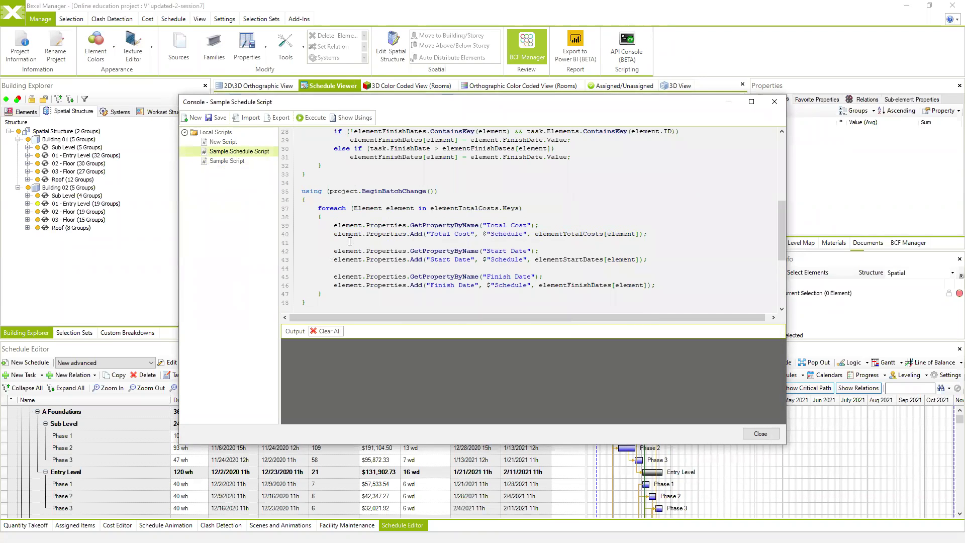
Step: Execute the schedule script successfully and close the API Console
scroll(374, 215, "down", 2)
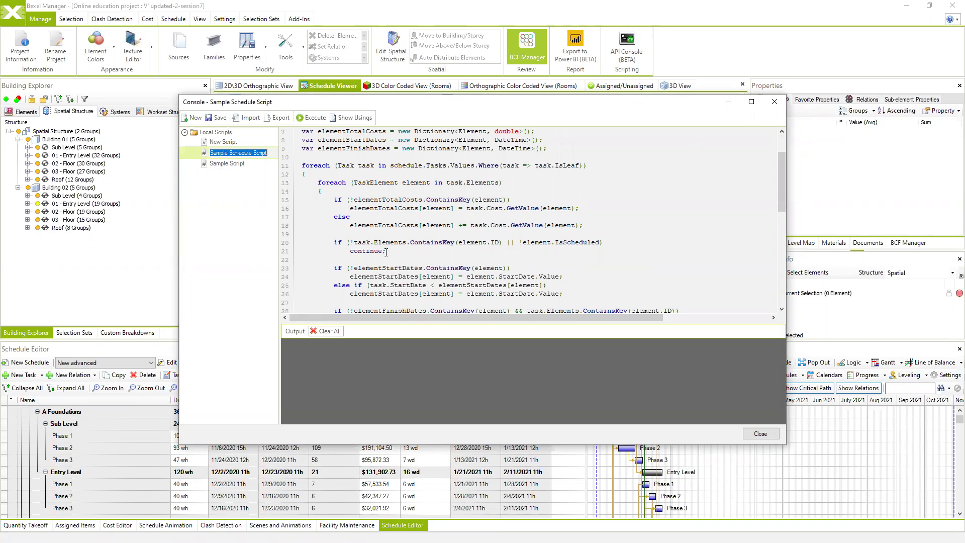
scroll(386, 251, "up", 1)
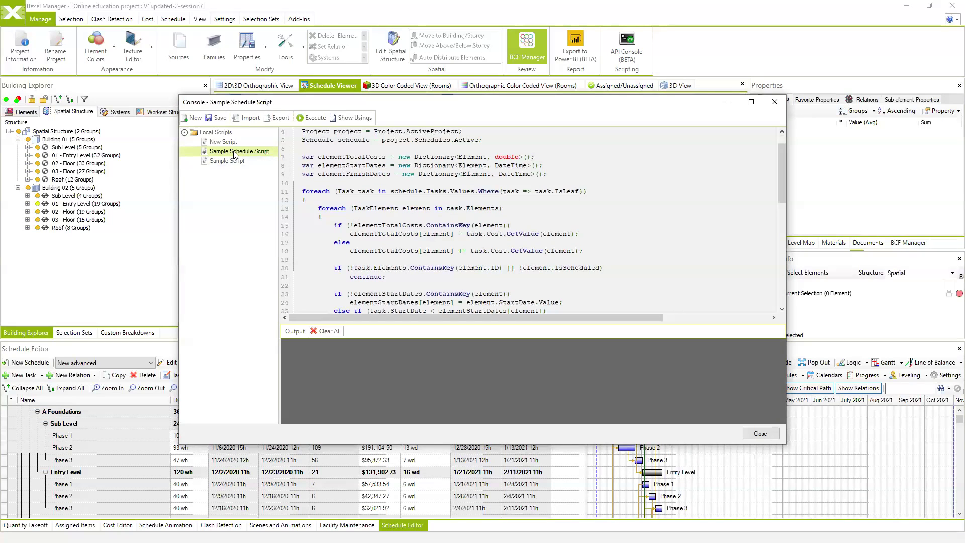
left_click(313, 119)
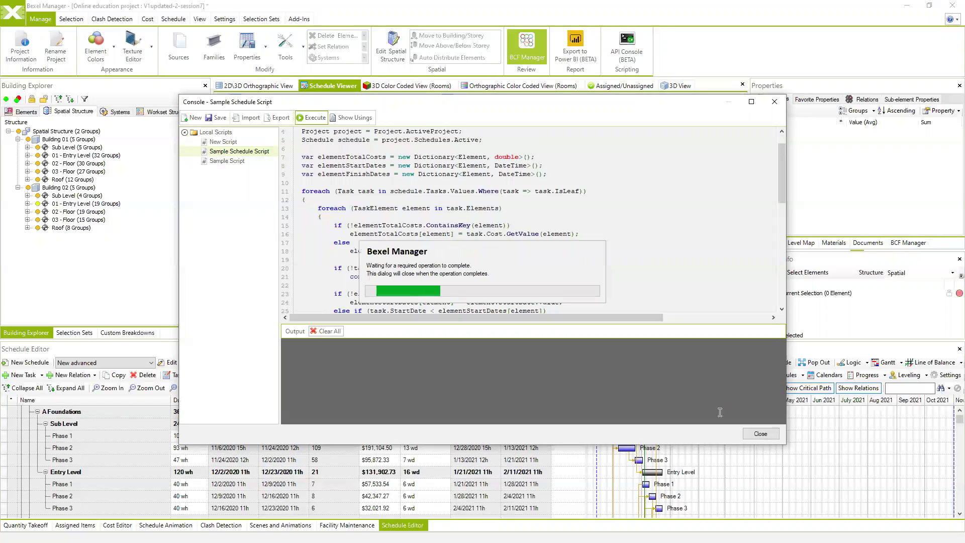
left_click(760, 434)
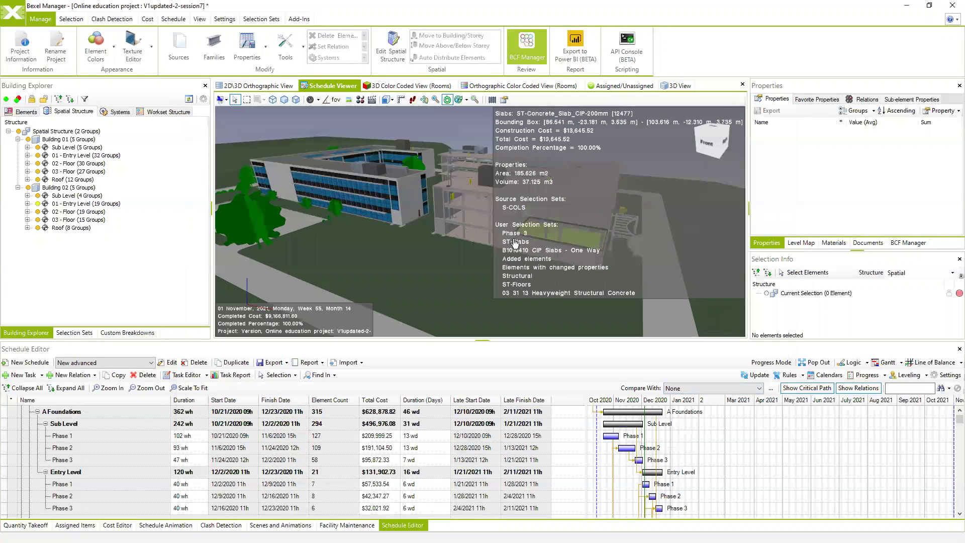
Step: Check a Building 01 wall's Schedule Start Date and Total Cost in Properties
left_click(397, 185)
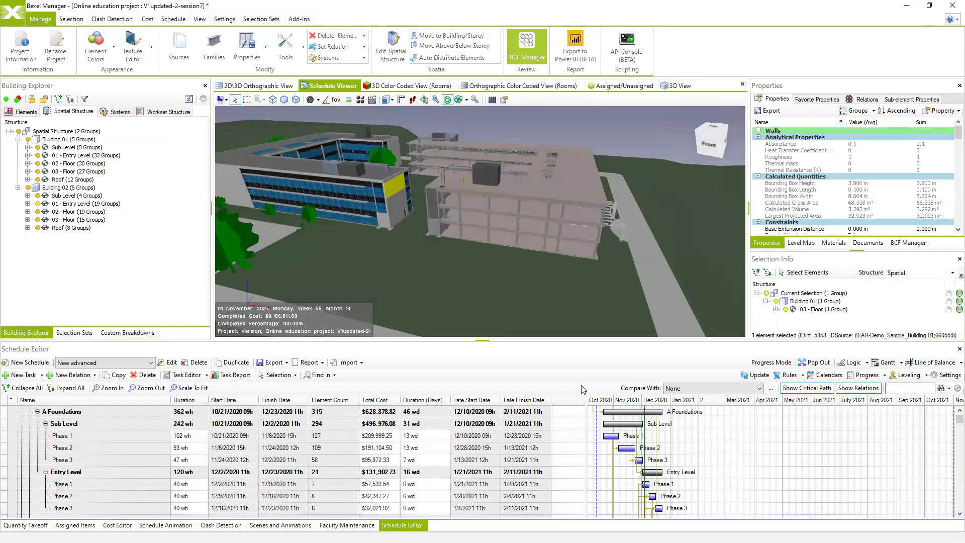
scroll(781, 196, "down", 5)
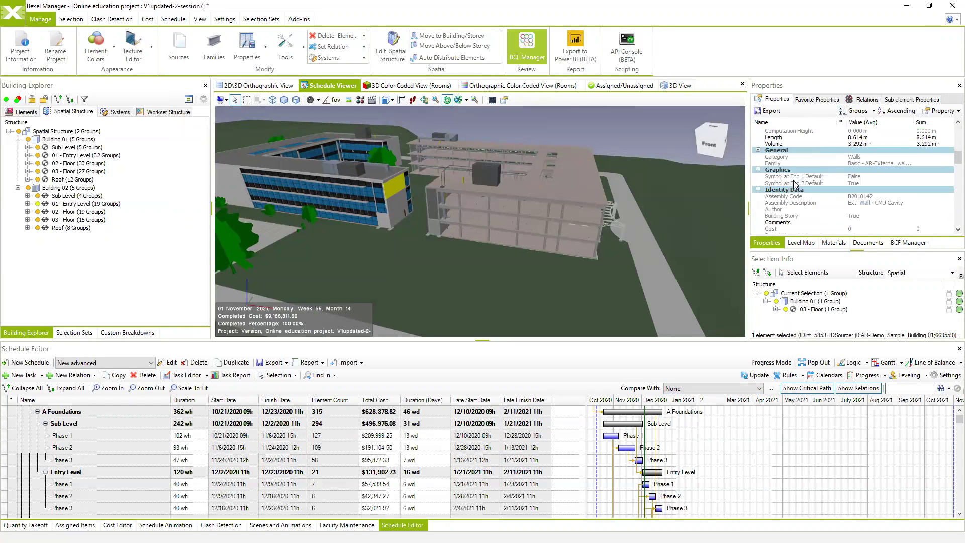
scroll(794, 183, "down", 10)
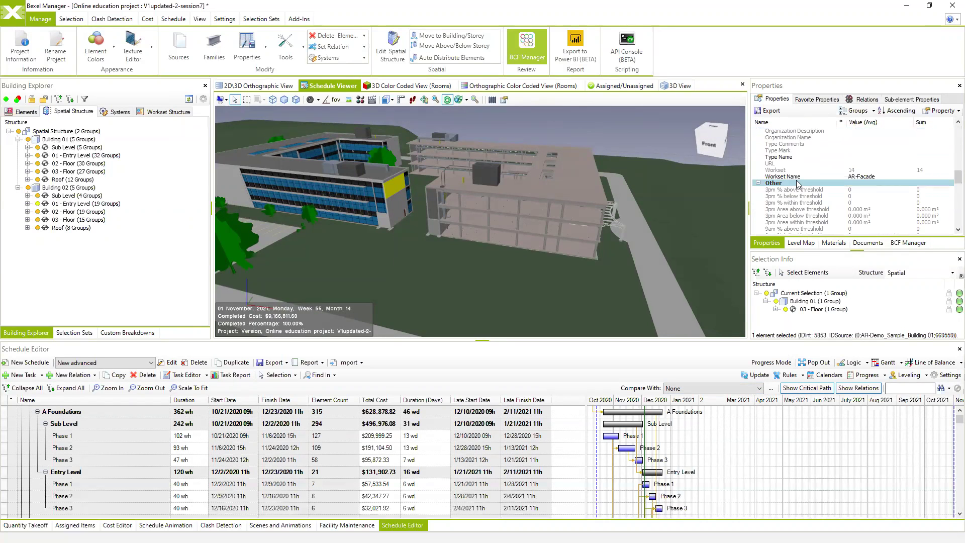
scroll(796, 185, "down", 4)
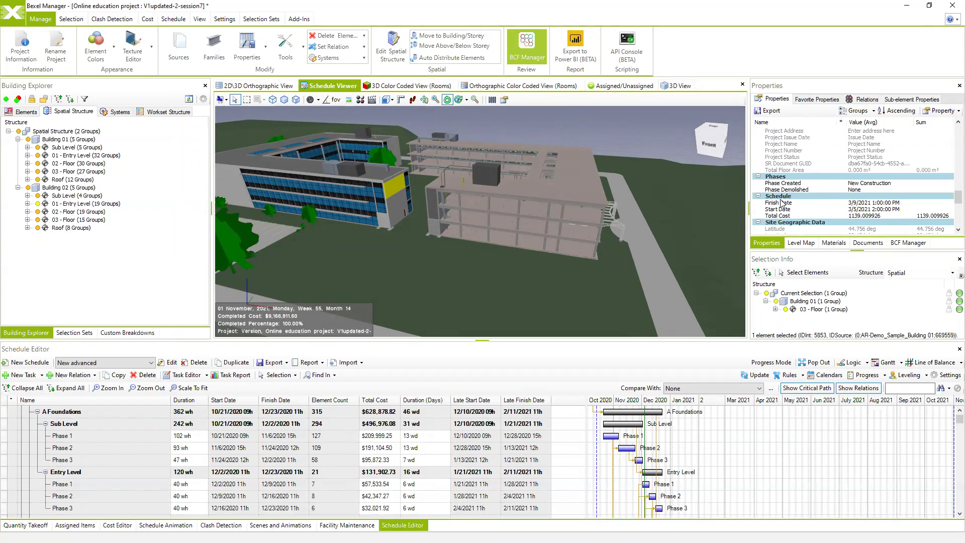
left_click_drag(749, 206, 673, 211)
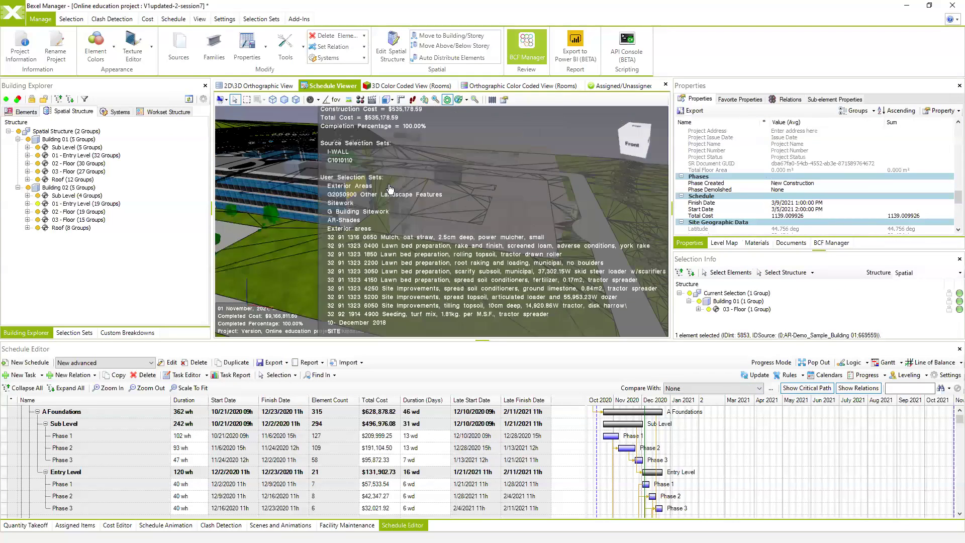
left_click(704, 210)
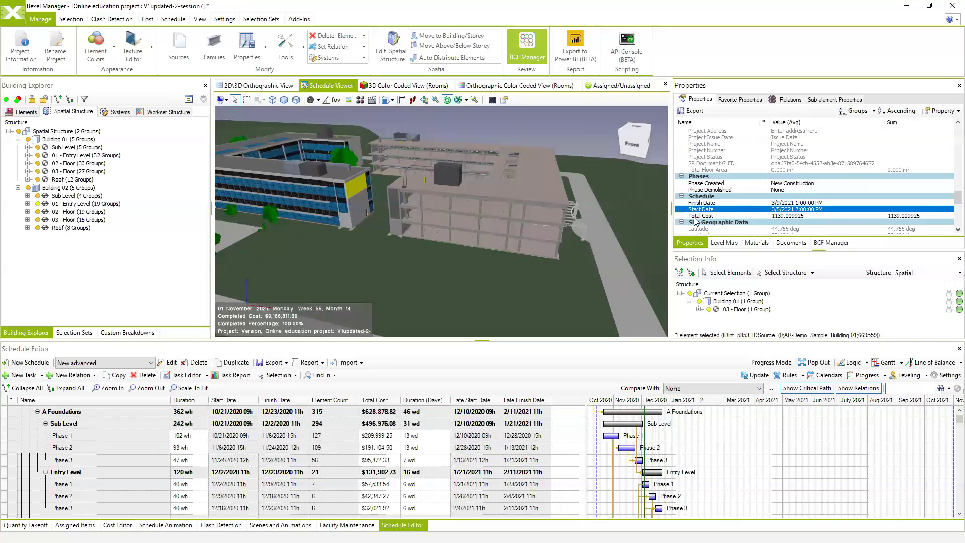
left_click(699, 216)
Step: Verify the 03 - Floor slabs' Schedule data (Total Cost 27741.318431), then open the backstage Exchange page
mouse_move(355, 196)
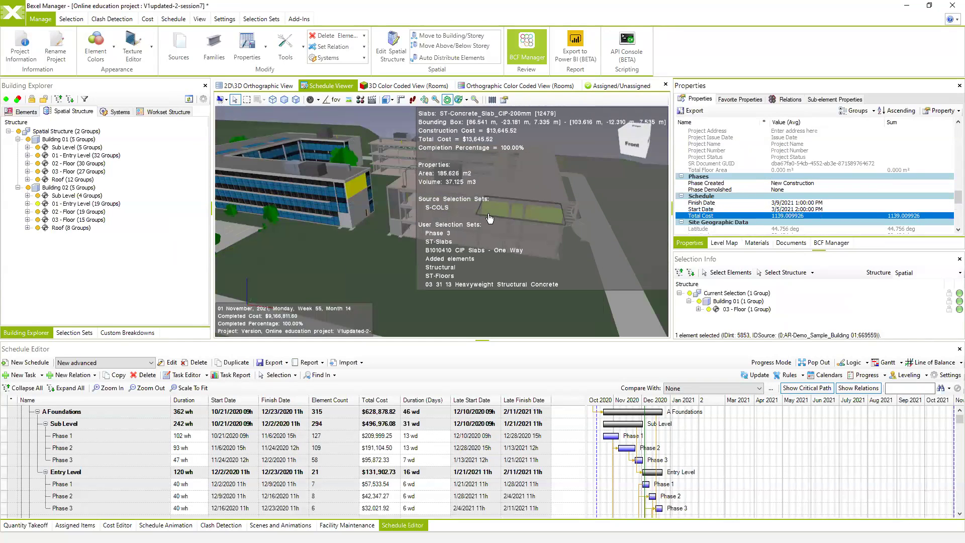
left_click(490, 218)
scroll(739, 187, "down", 8)
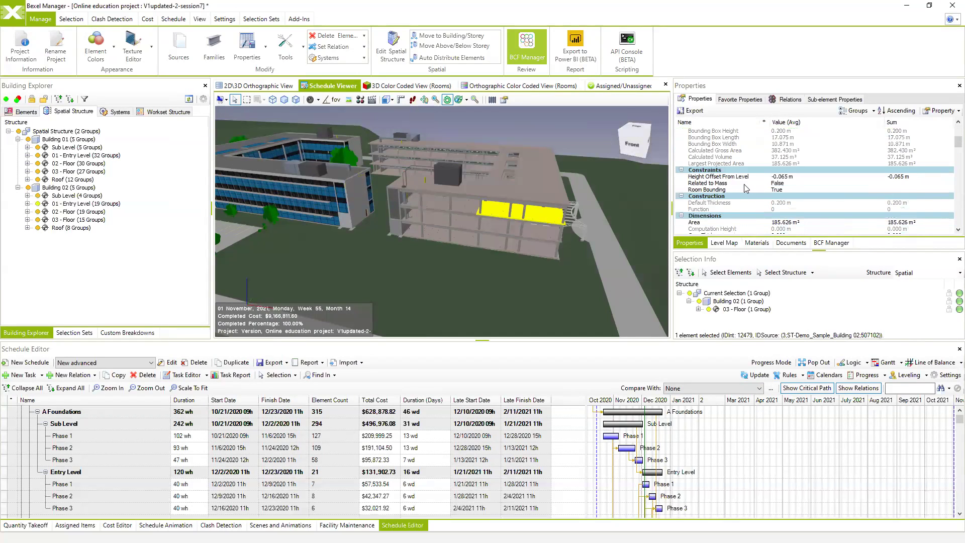
scroll(782, 206, "down", 6)
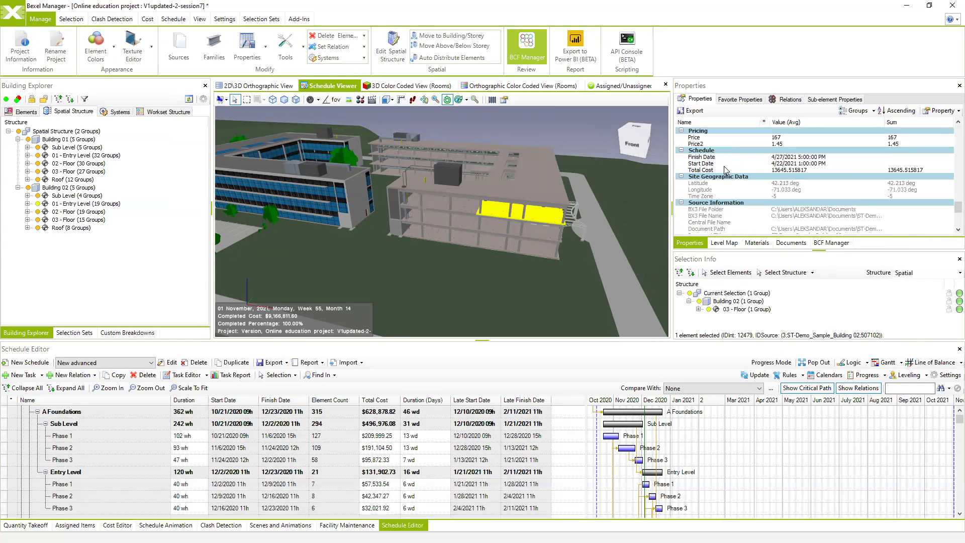
mouse_move(513, 213)
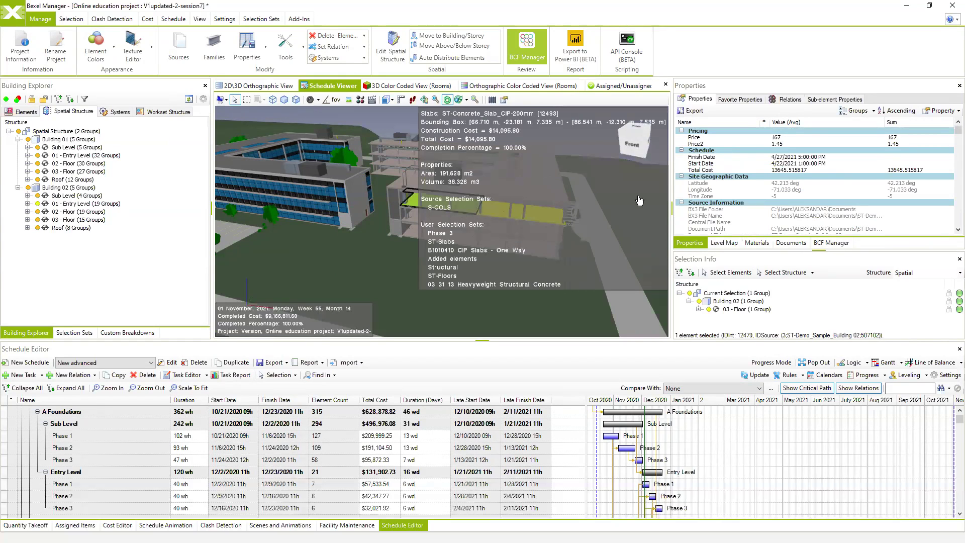
scroll(798, 170, "down", 4)
scroll(801, 196, "down", 6)
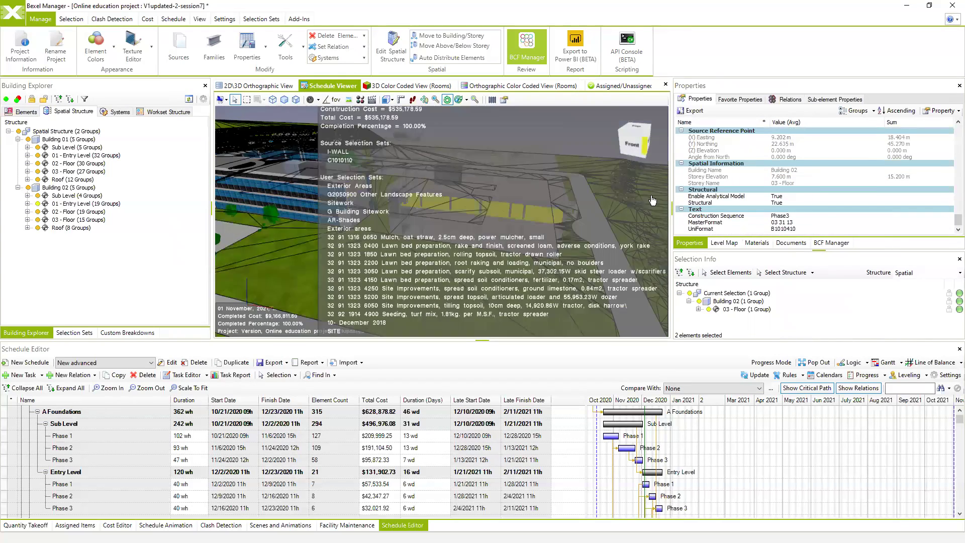
scroll(756, 170, "up", 5)
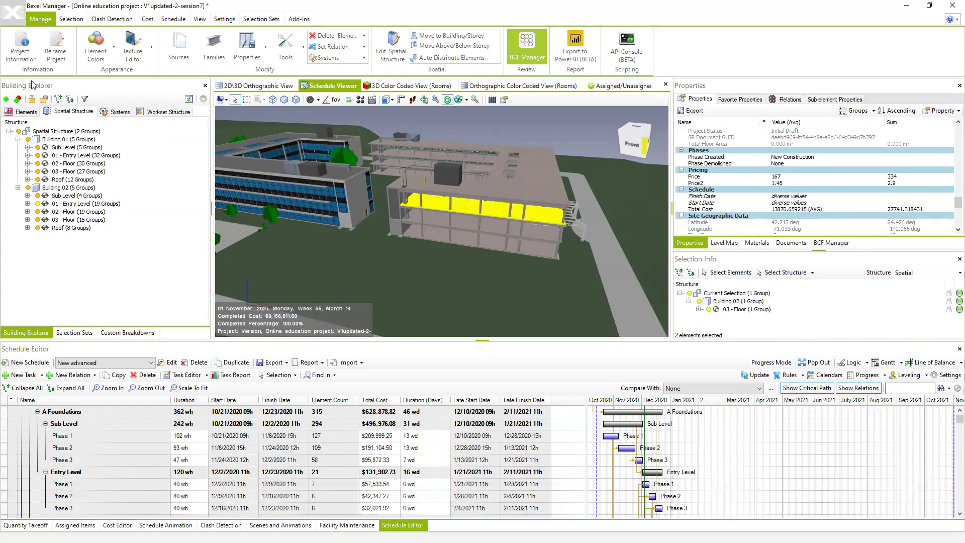
left_click(14, 19)
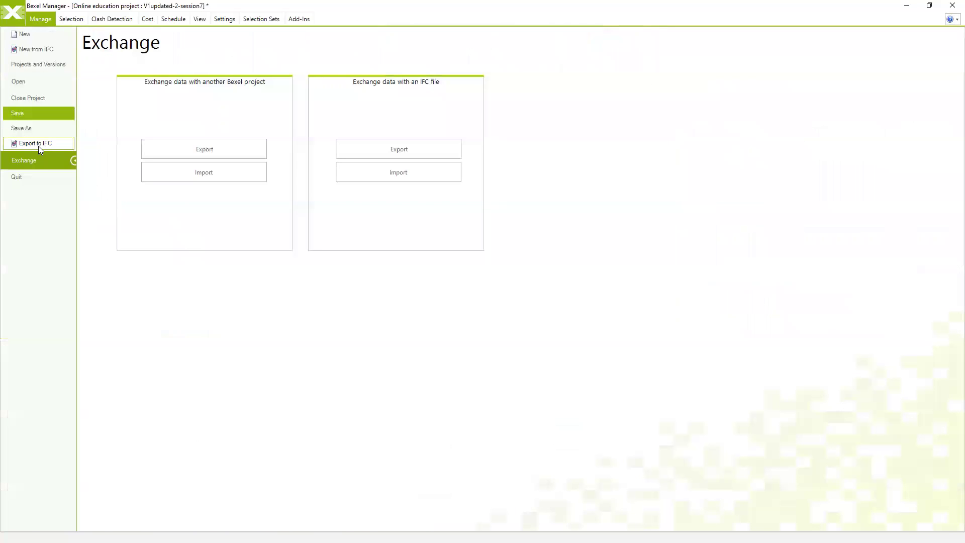
Step: Review Export to IFC settings (IFC 4, All Elements, schedules and quantities) and close without exporting
left_click(38, 146)
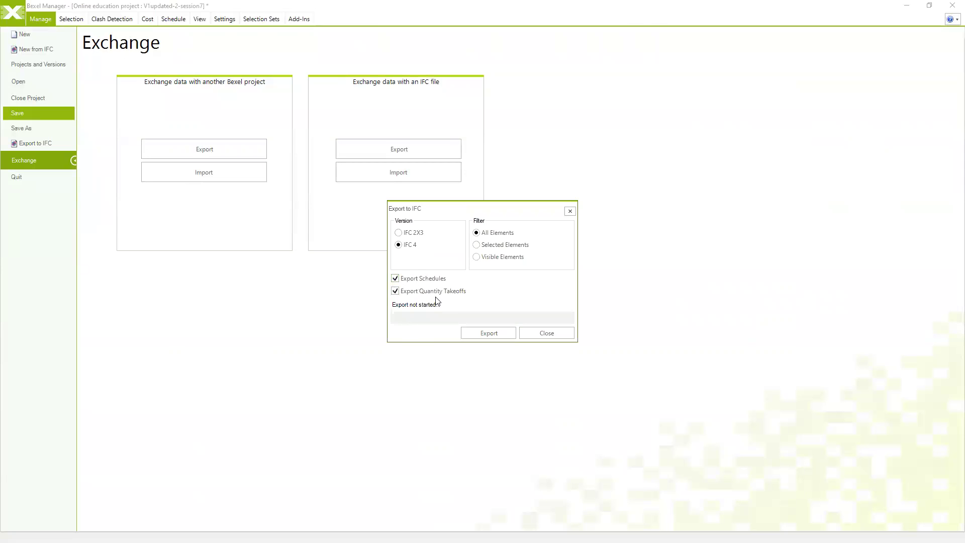
left_click(534, 331)
left_click(542, 332)
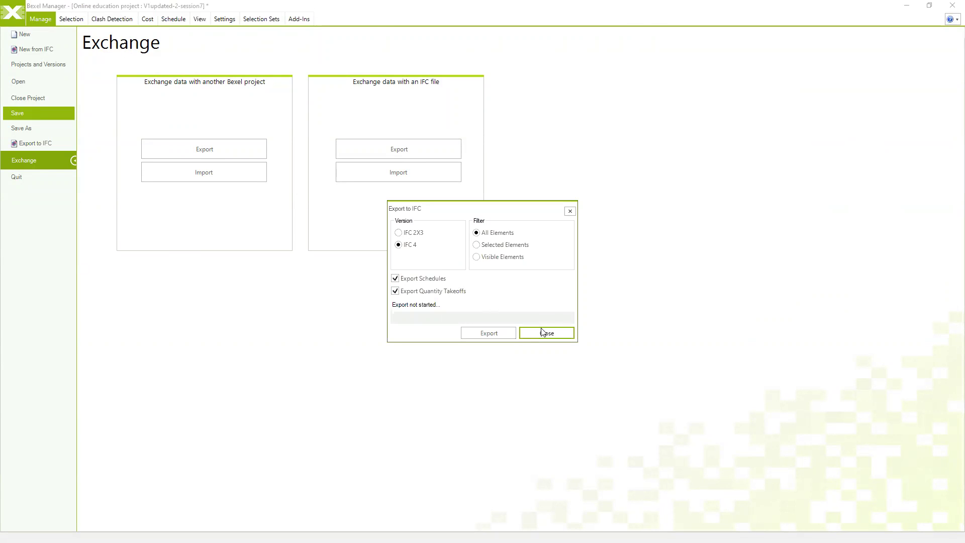